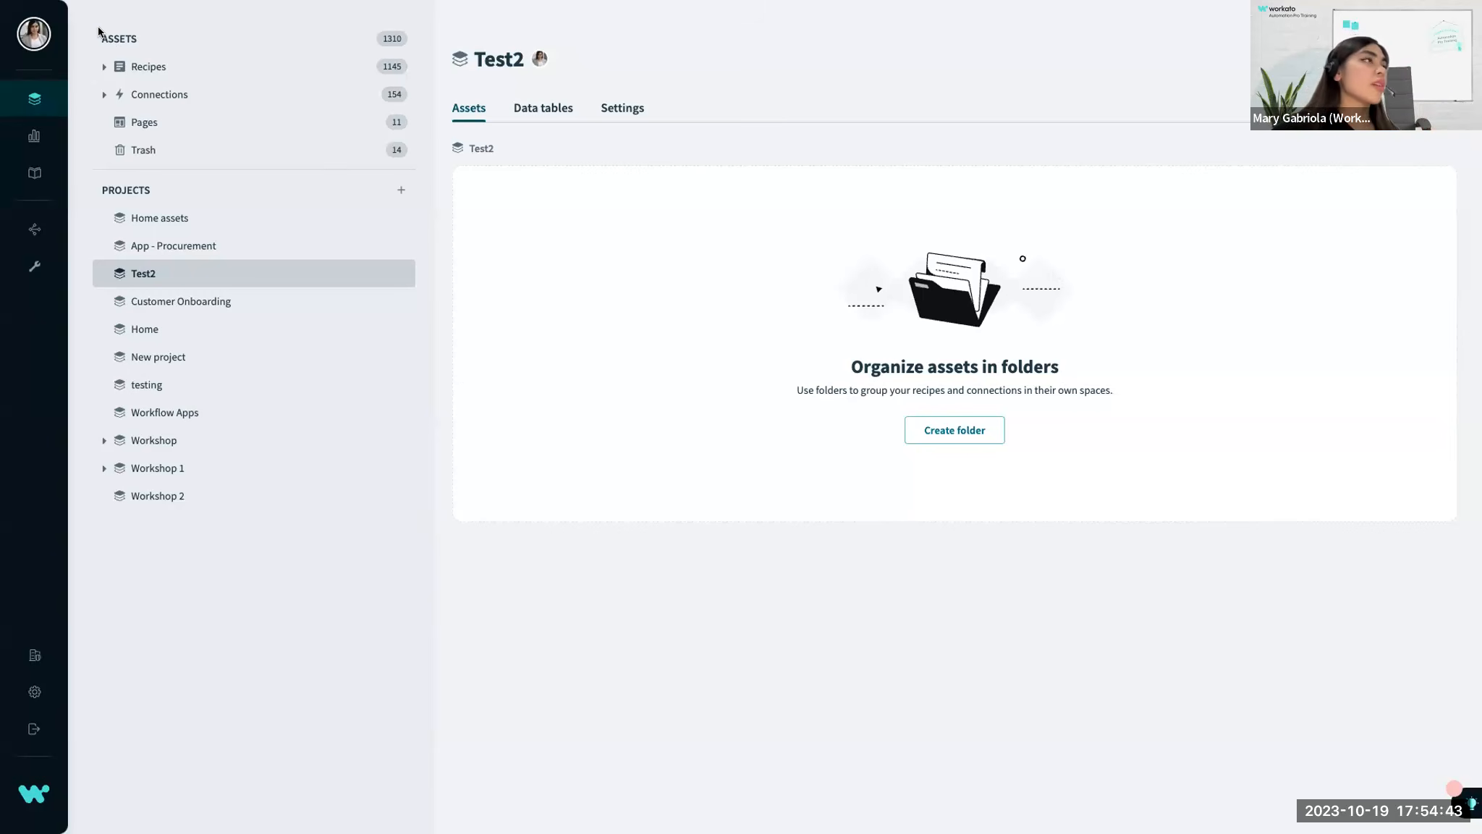
Expand the recipe and connection asset groups, list all recipes in the workspace, and collapse the recipe group.
click(104, 68)
click(104, 152)
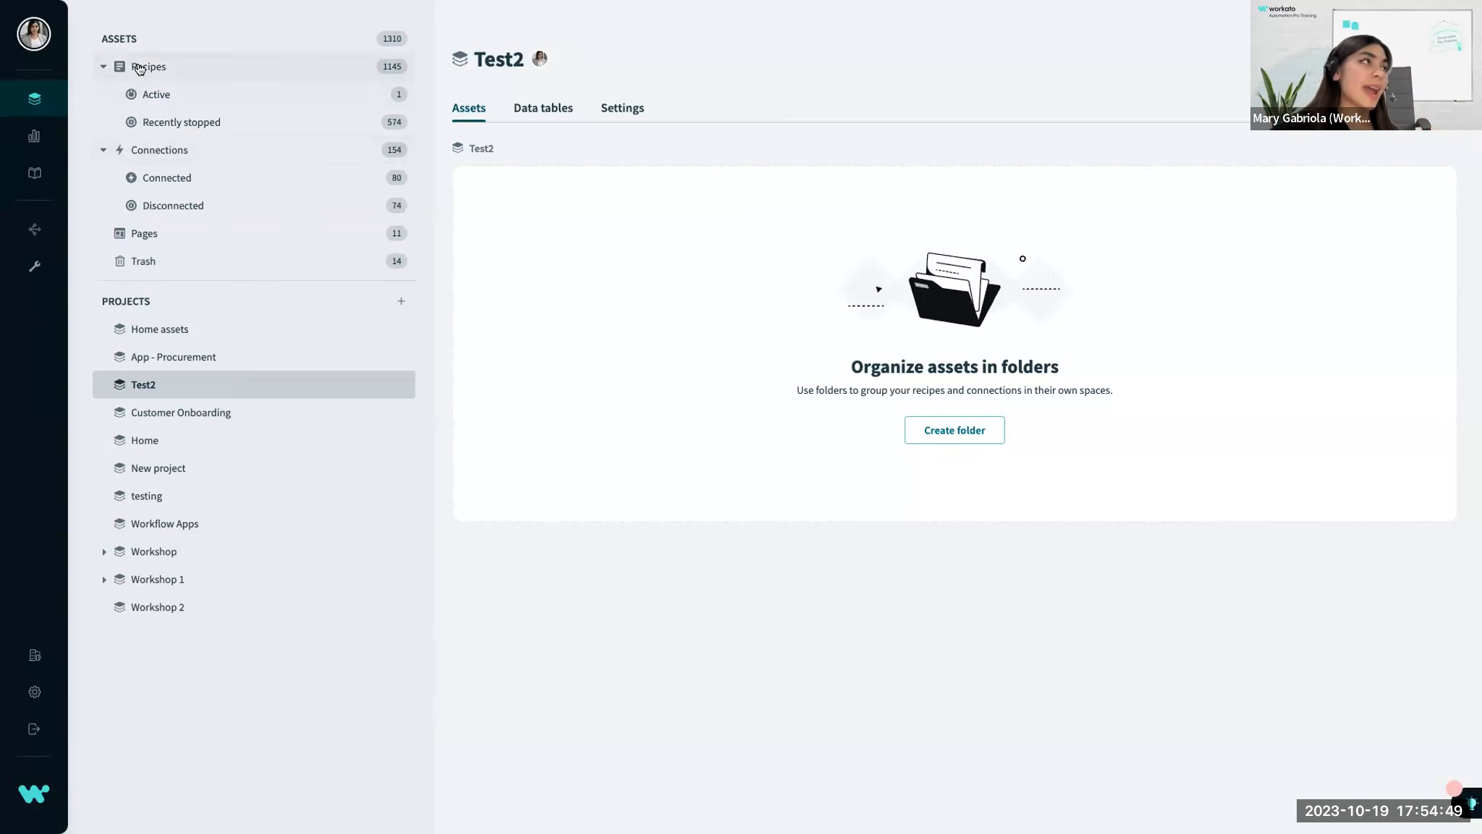
click(186, 70)
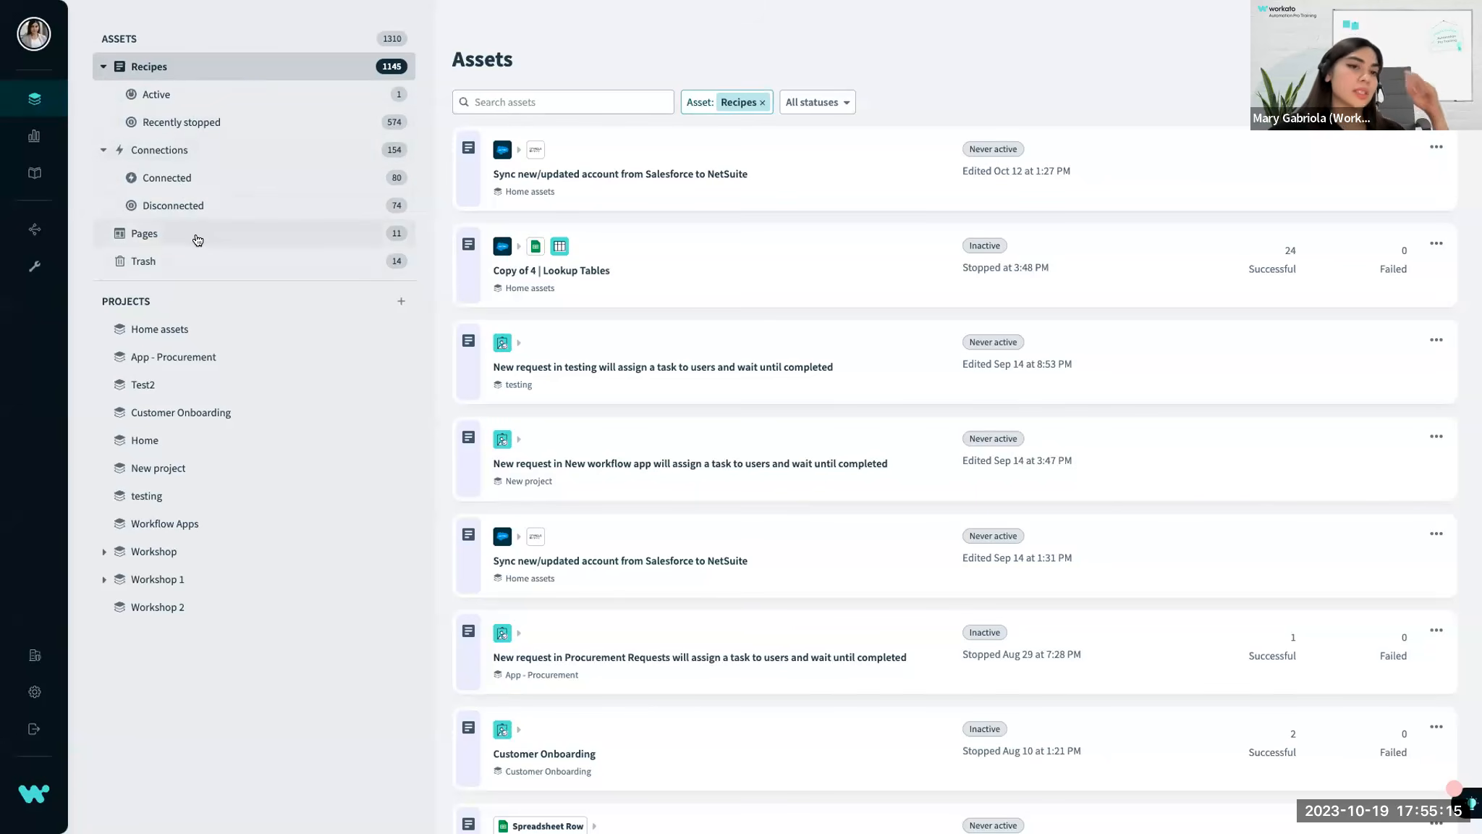
click(101, 67)
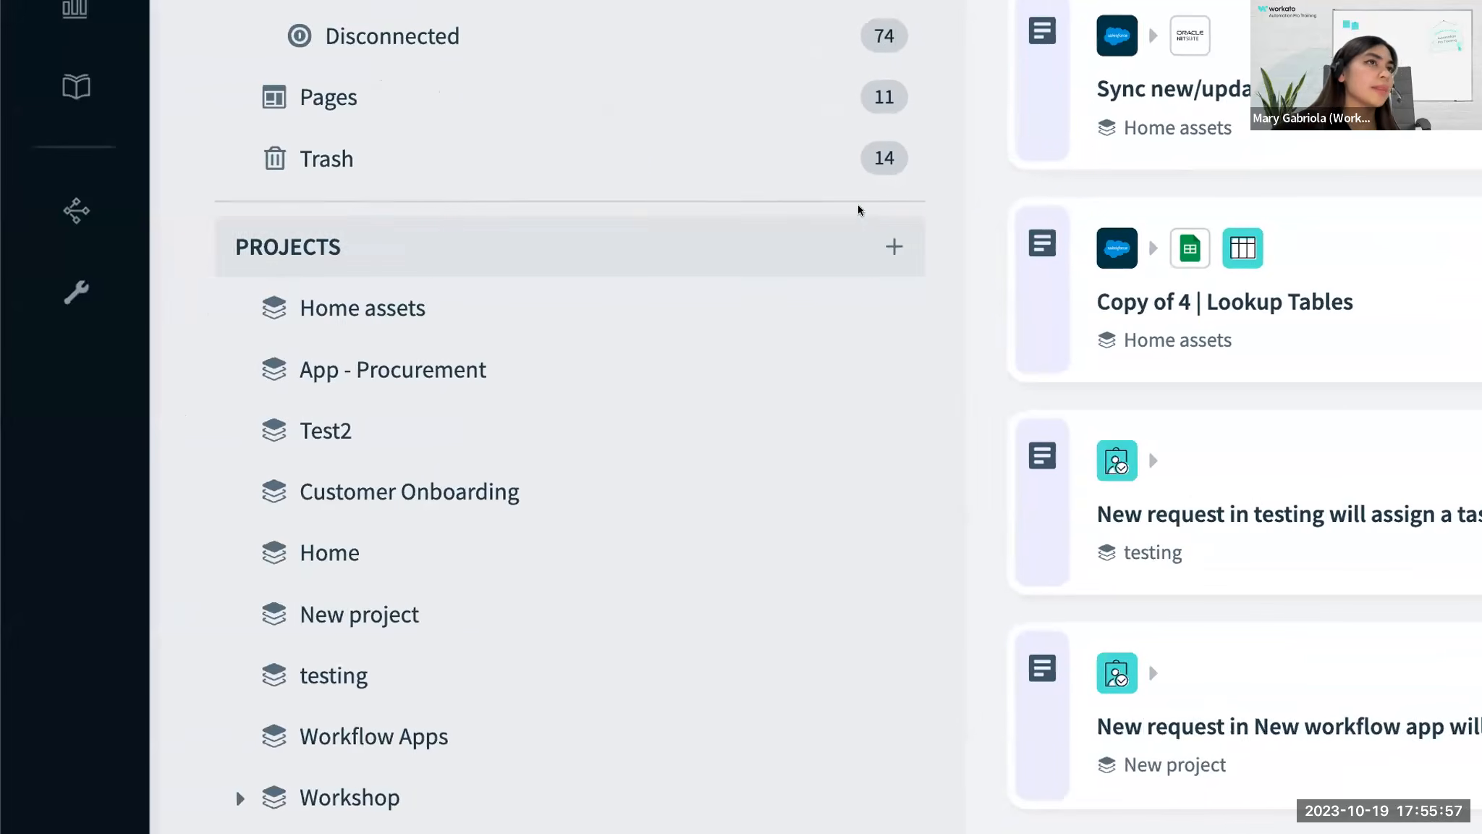
Create a blank project named "Automation Pro Training".
click(887, 246)
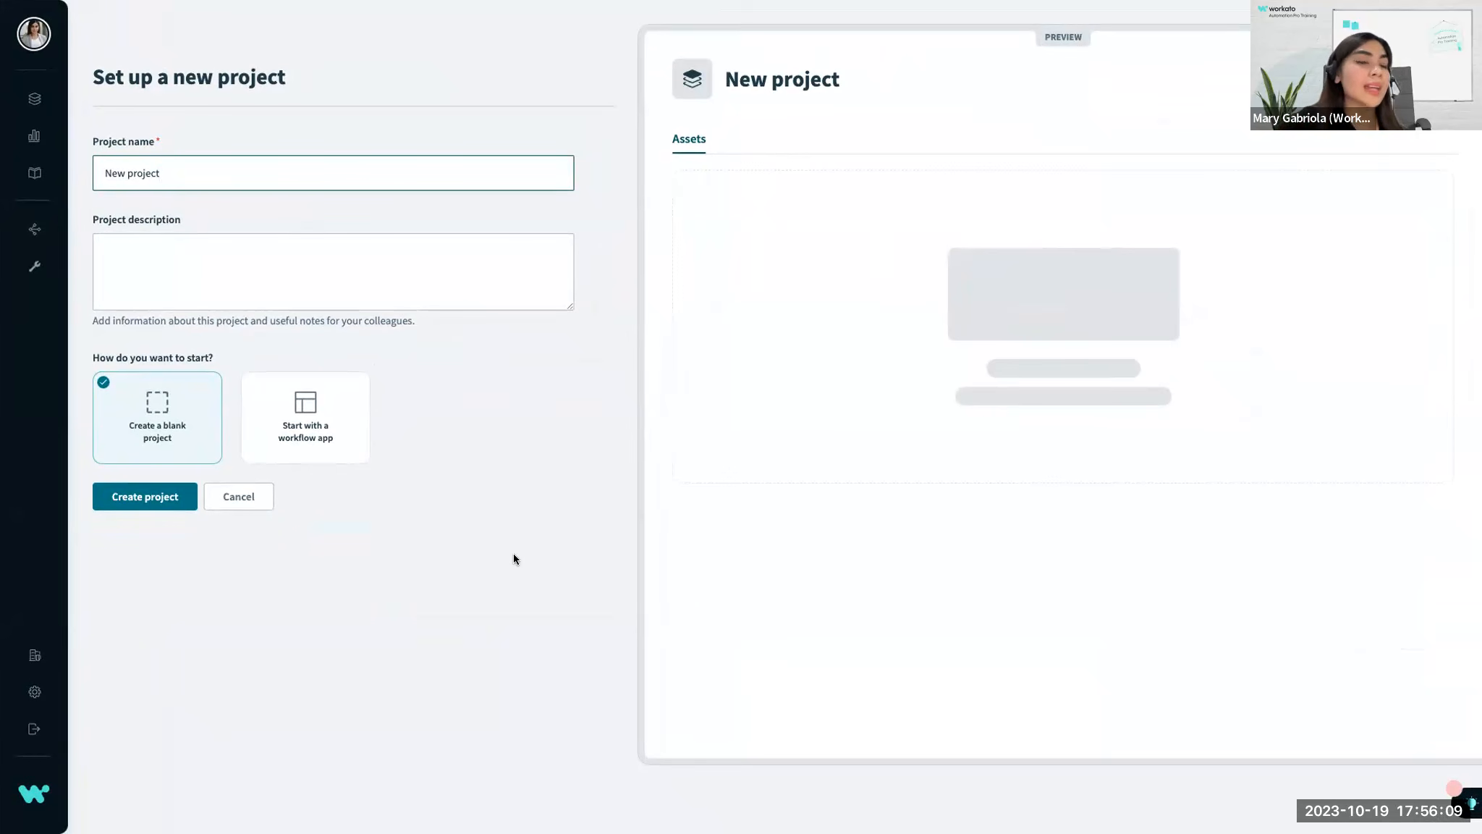
triple_click(272, 174)
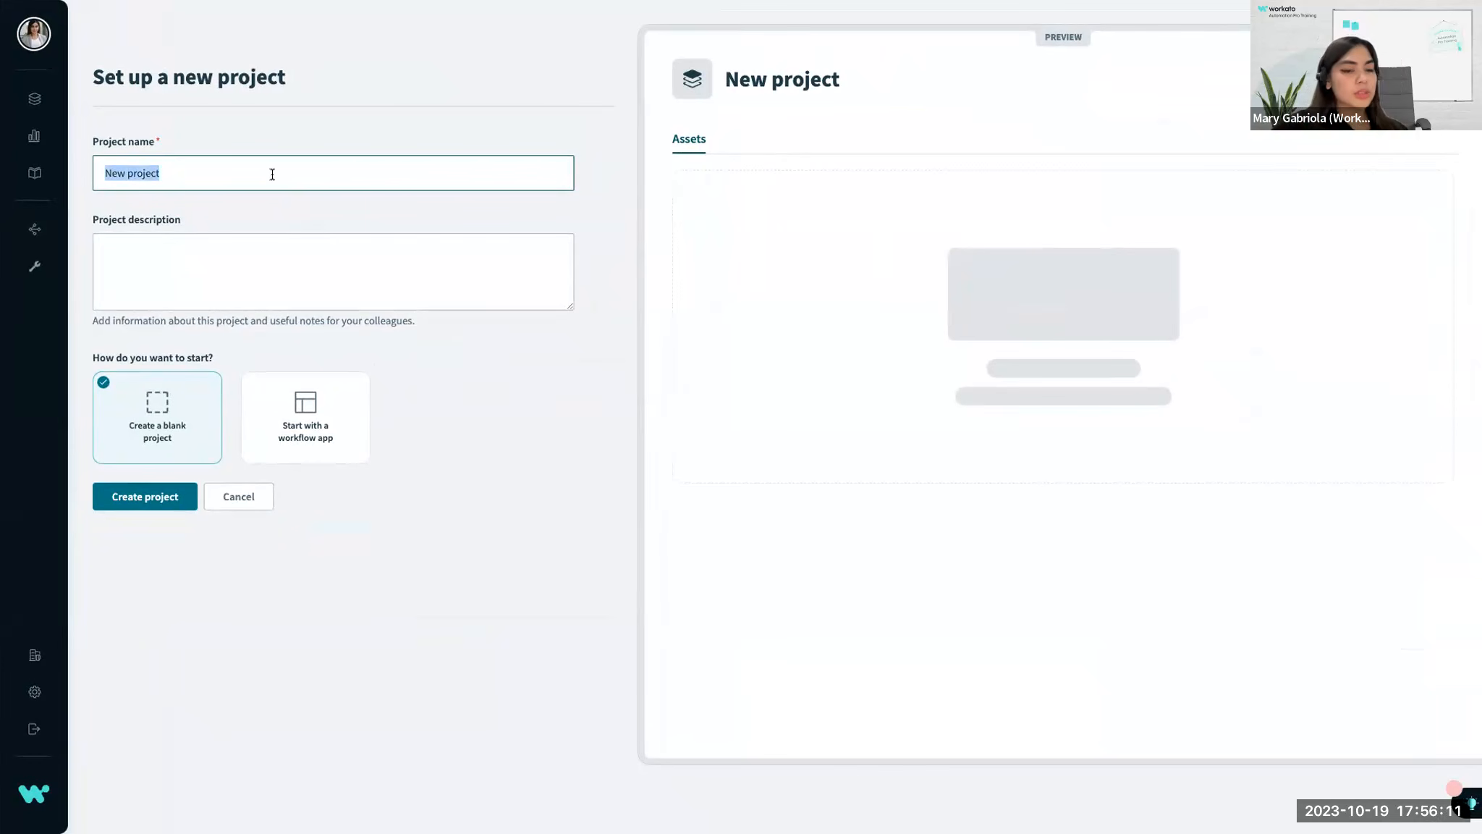
text(Automatio)
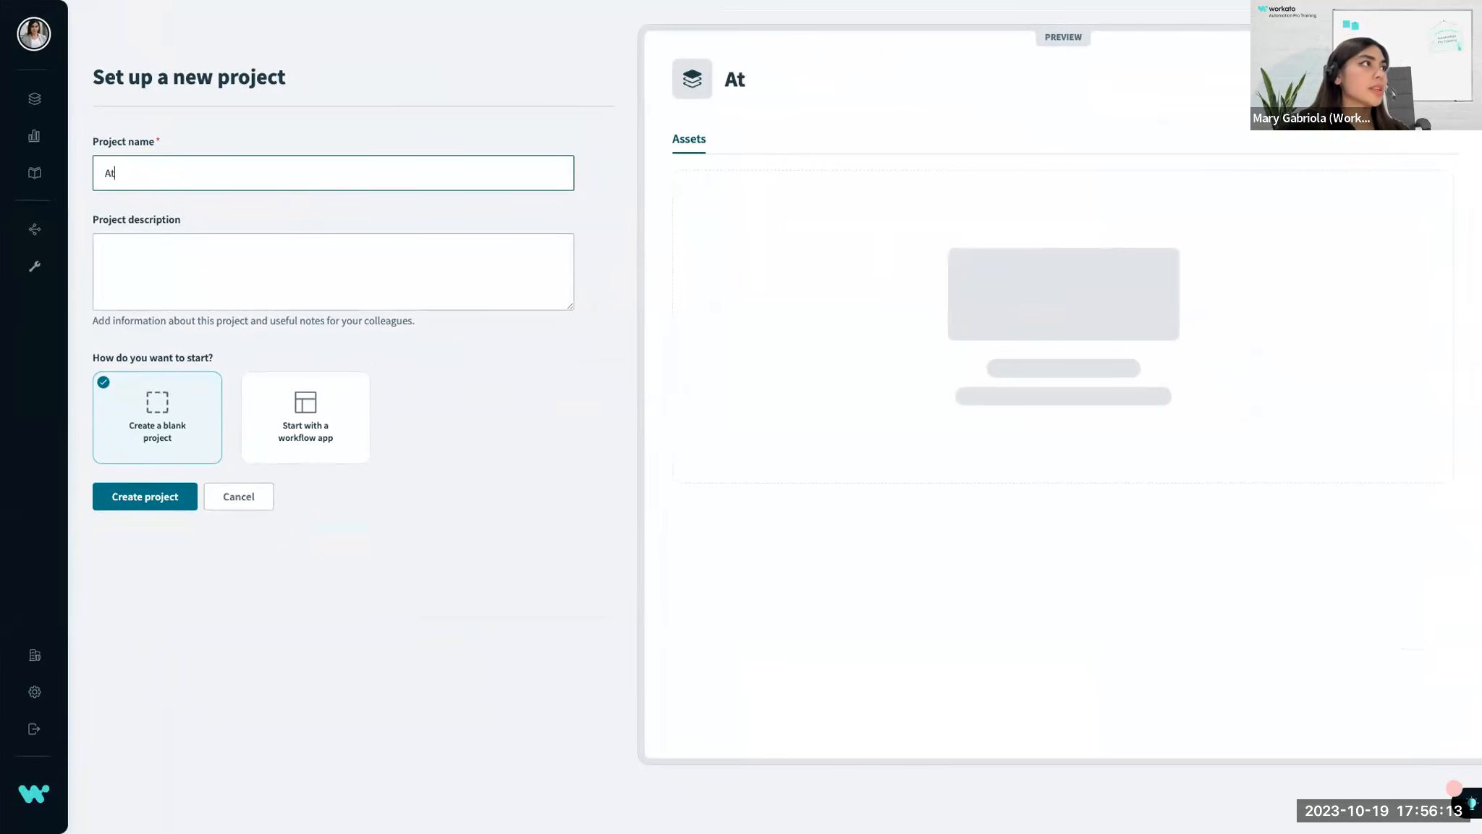
text(n Pro )
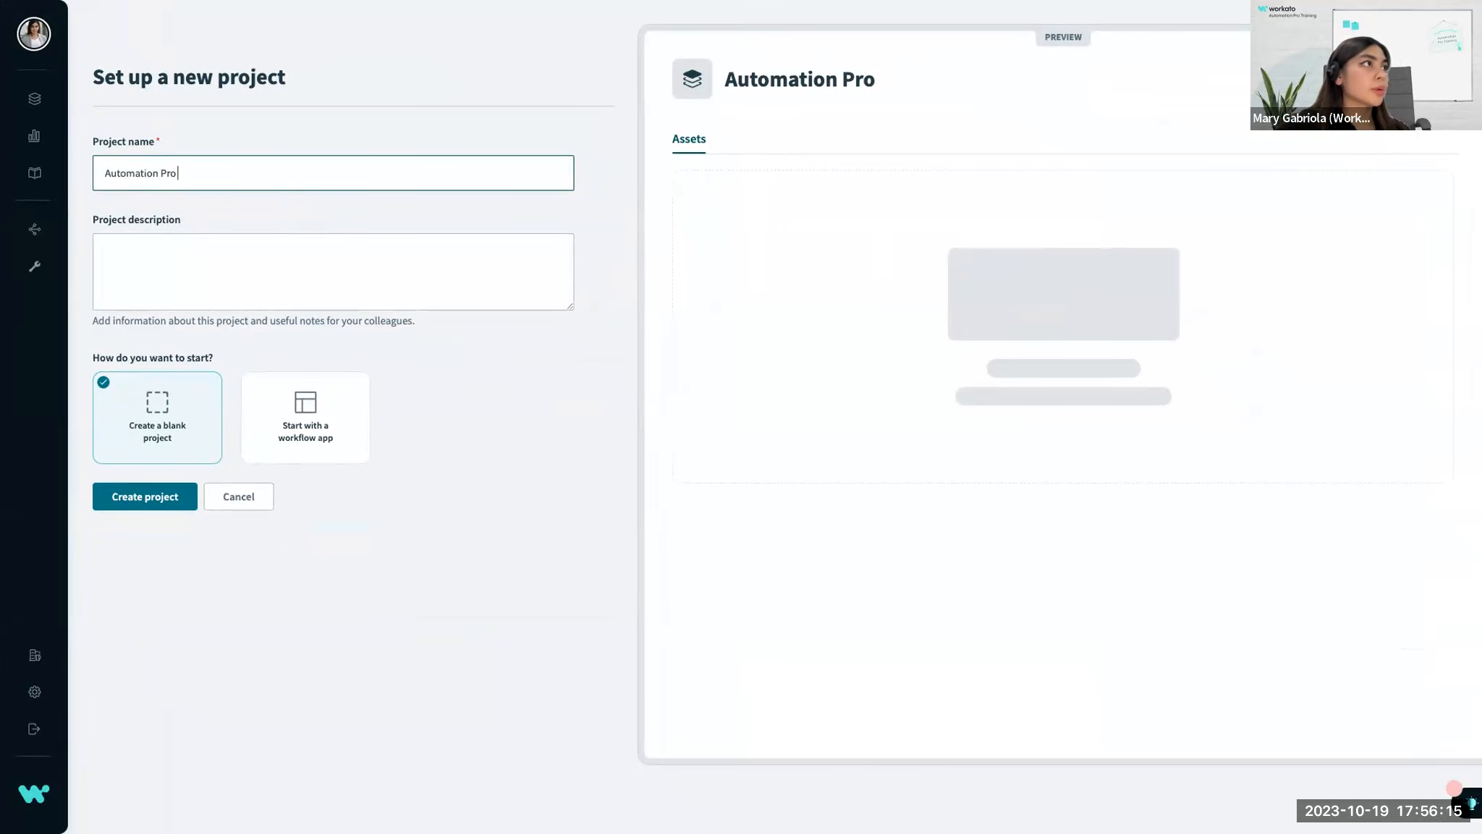
text(Training)
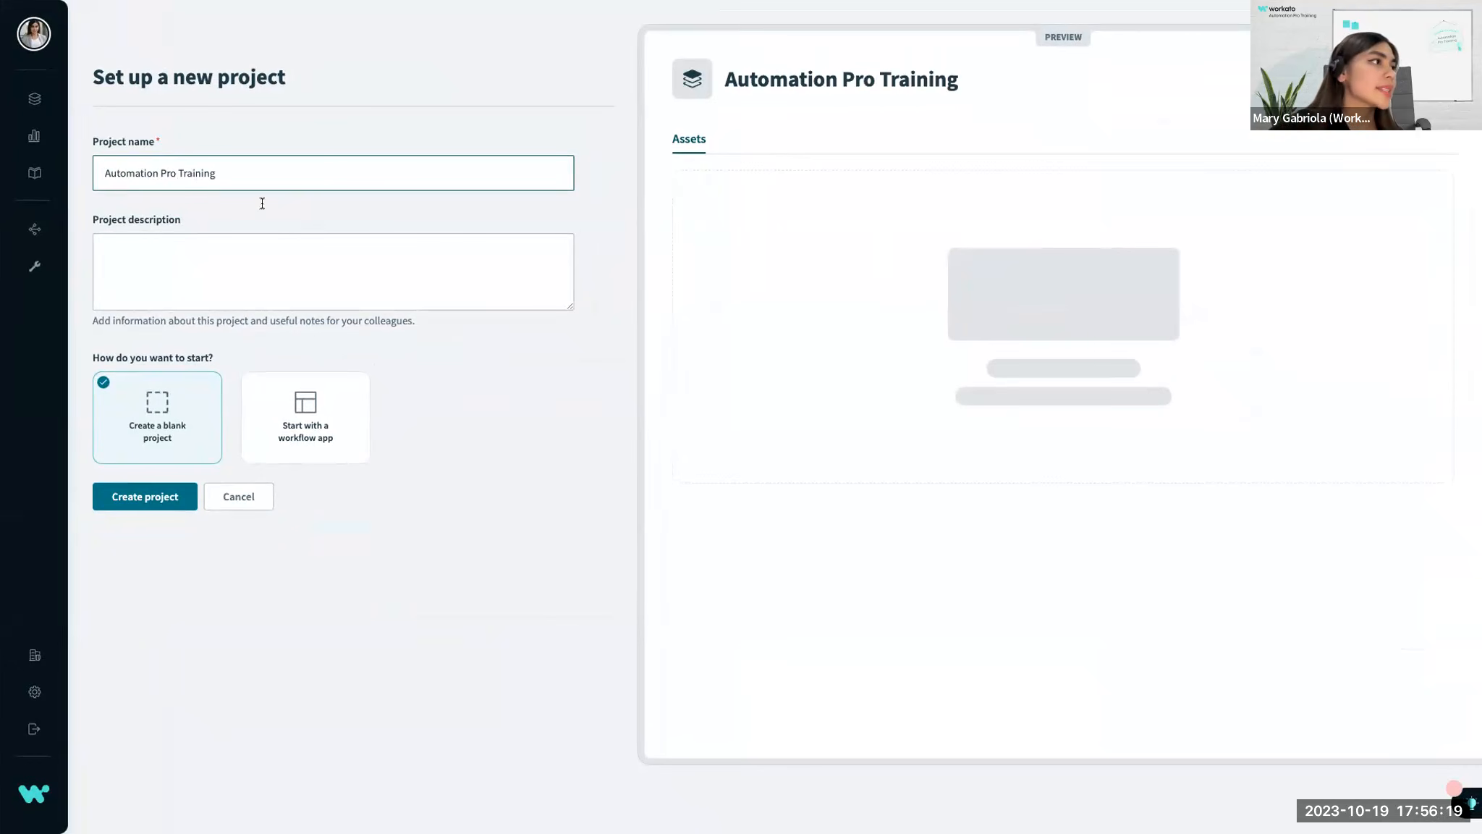
click(116, 496)
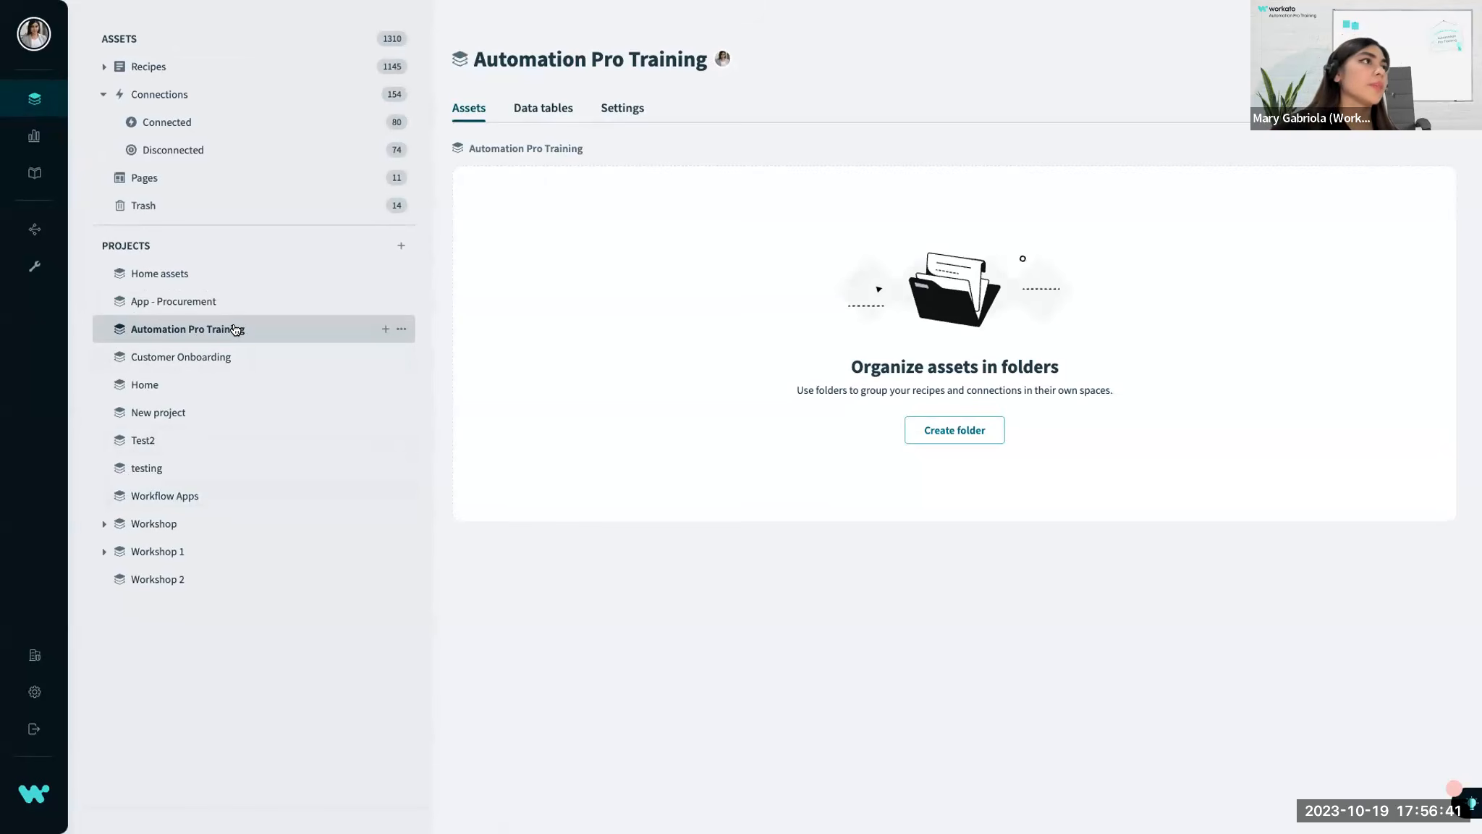
Create a folder named "Pro 1" inside the Automation Pro Training project.
click(383, 329)
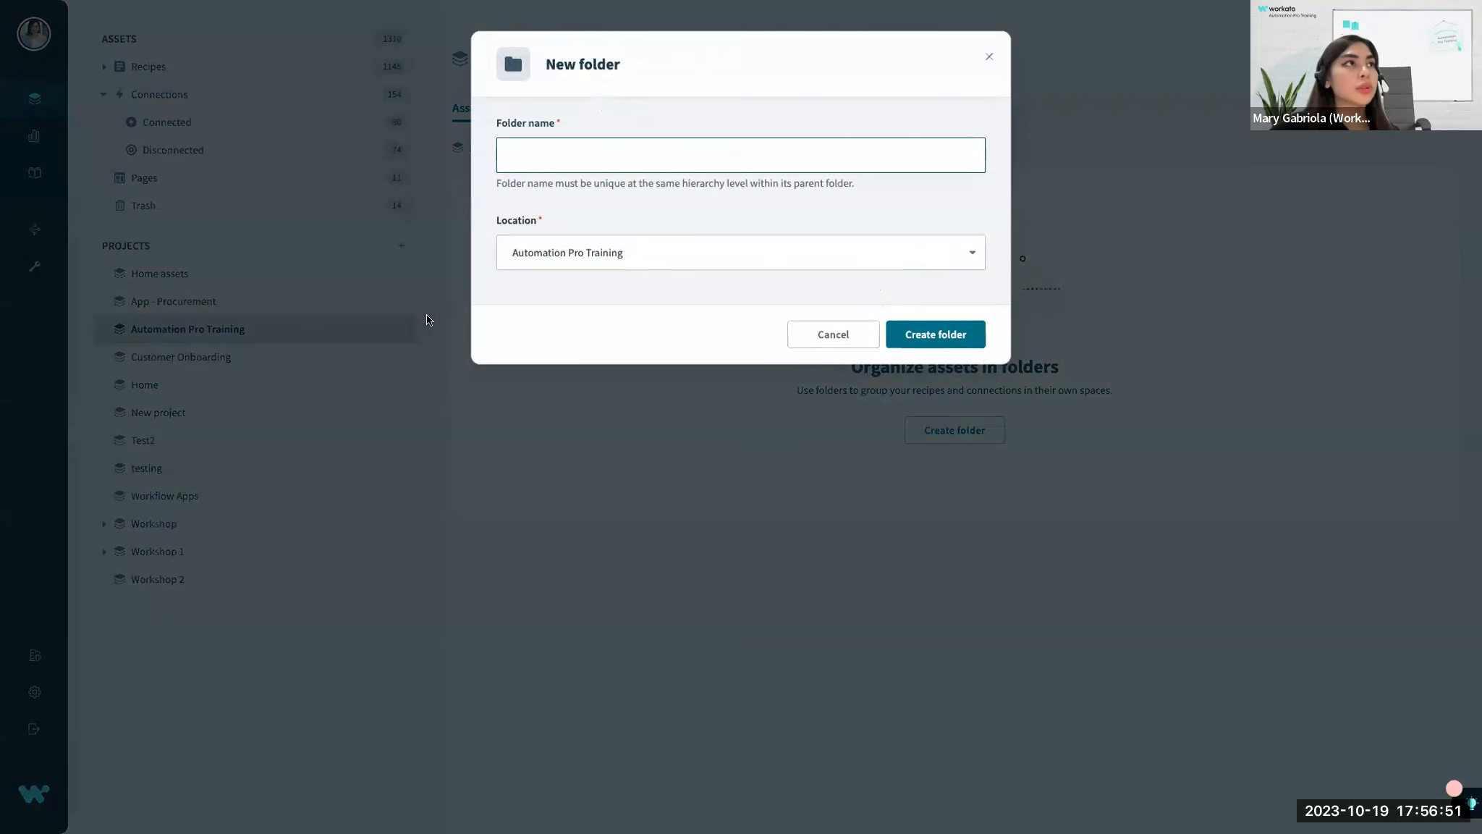
text(Pro 1)
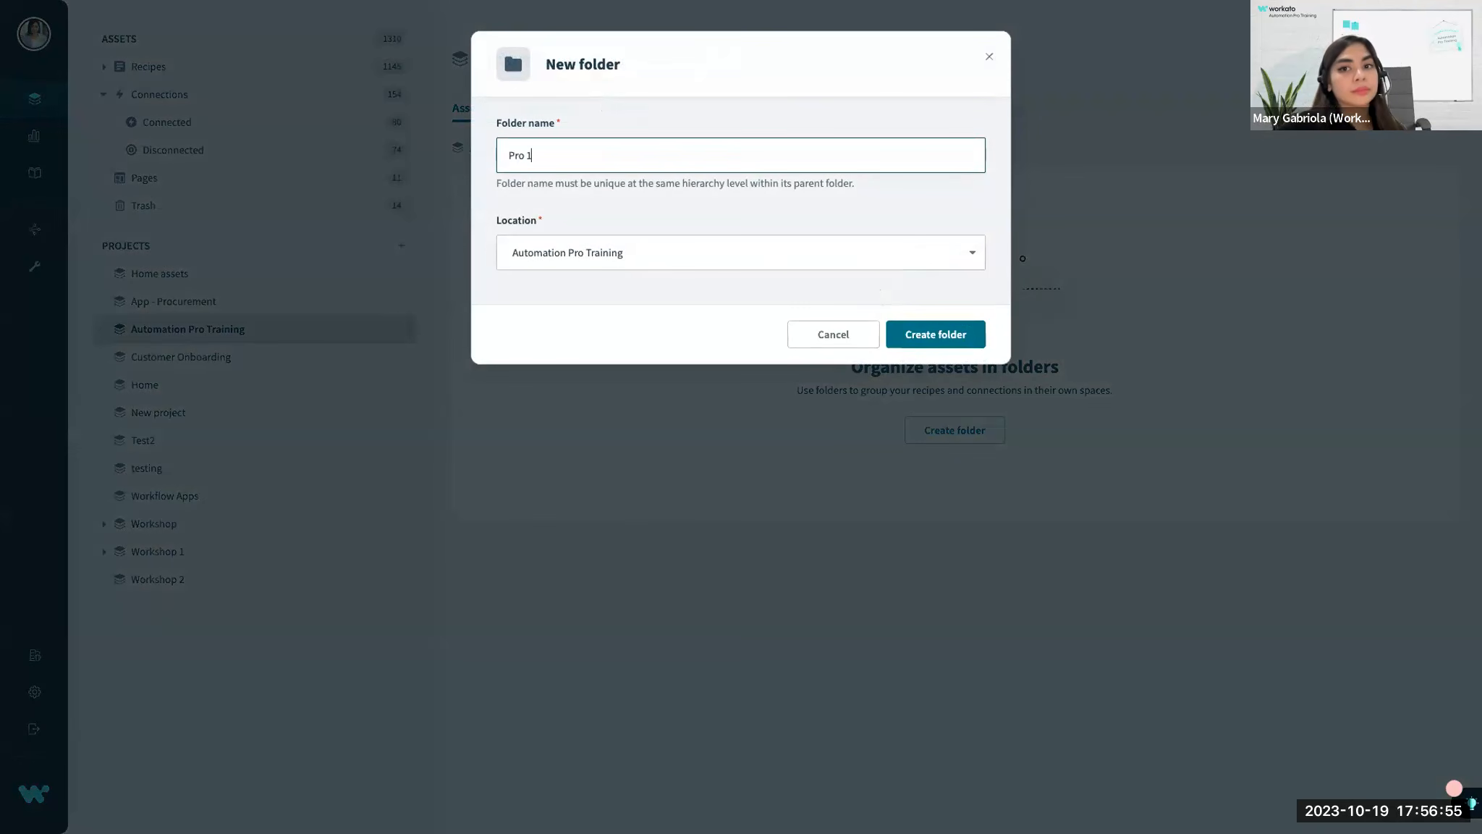
click(919, 335)
click(919, 334)
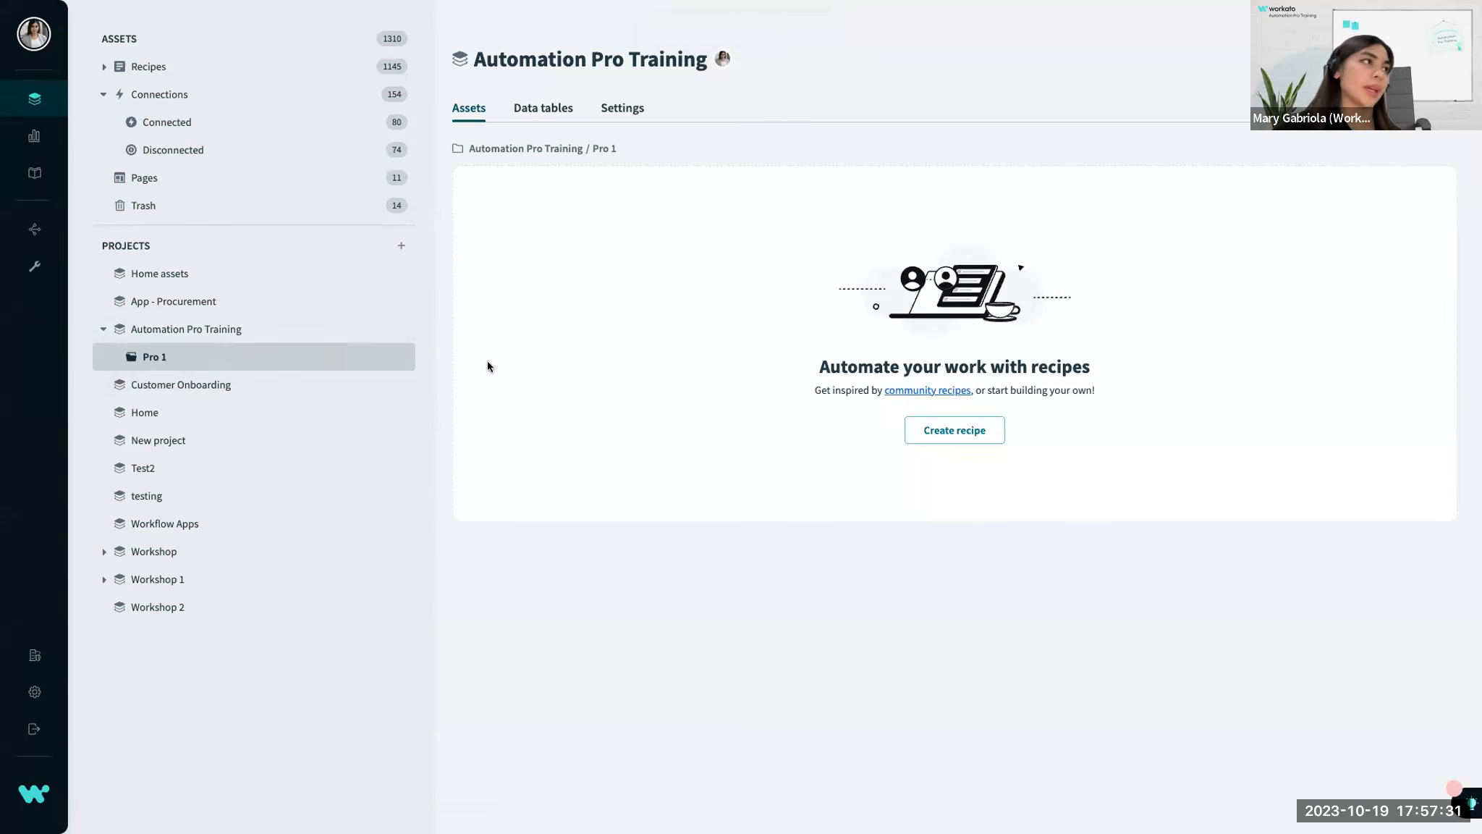
View the Automation Pro Training project, its Pro 1 folder and the overview of all projects.
click(147, 330)
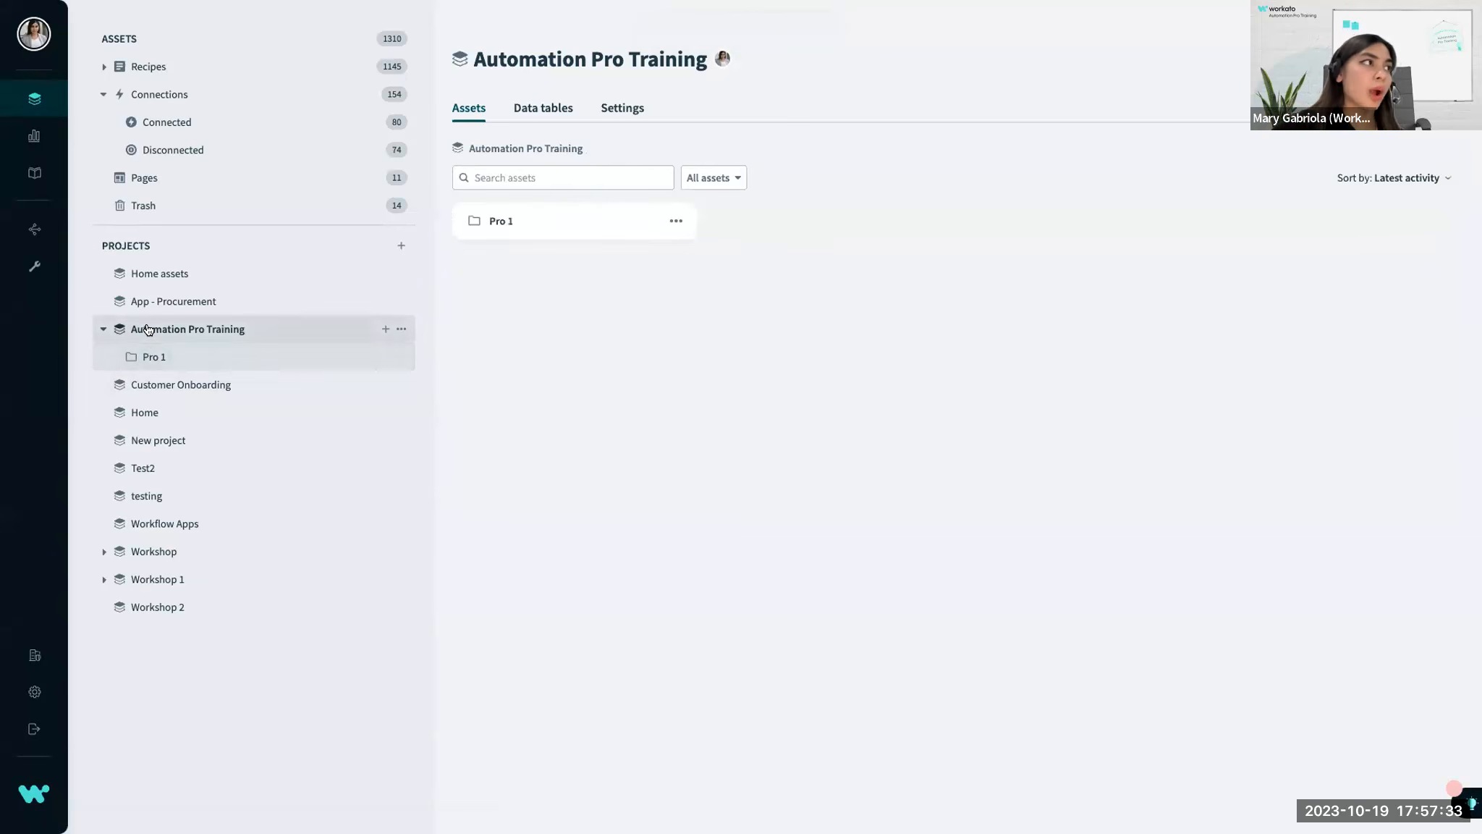
click(151, 358)
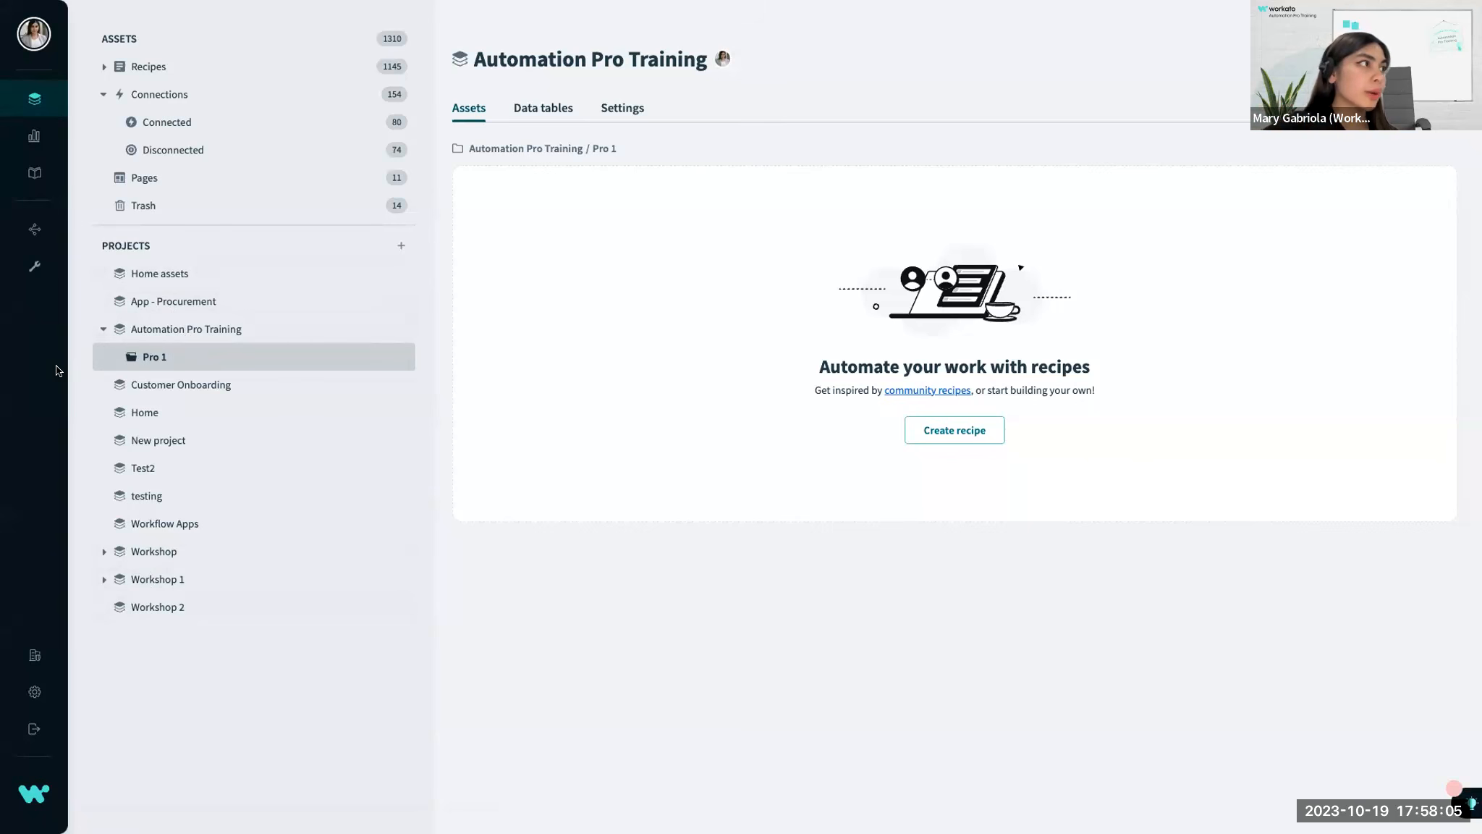
mouse_move(58, 371)
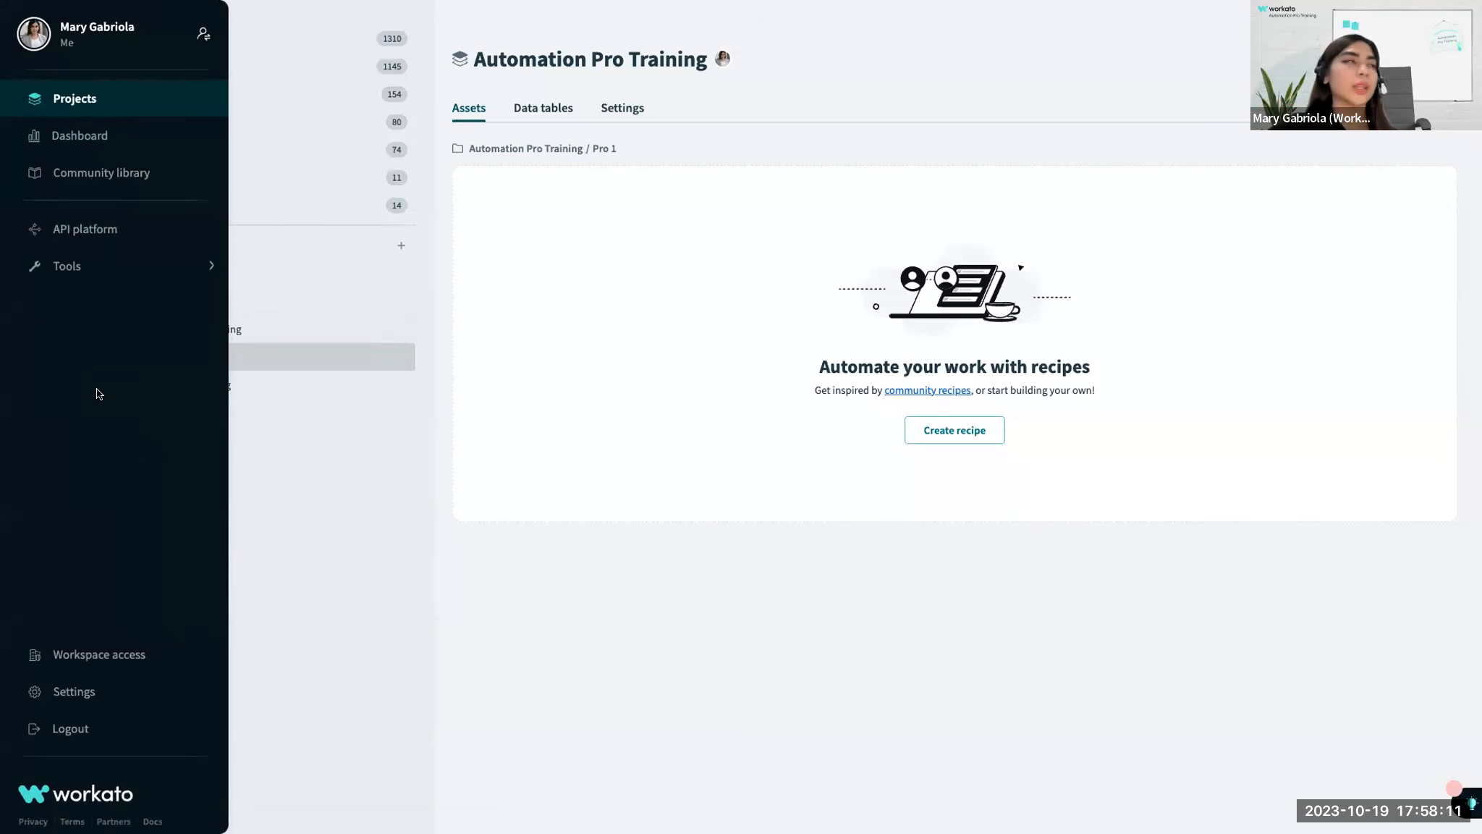
click(119, 100)
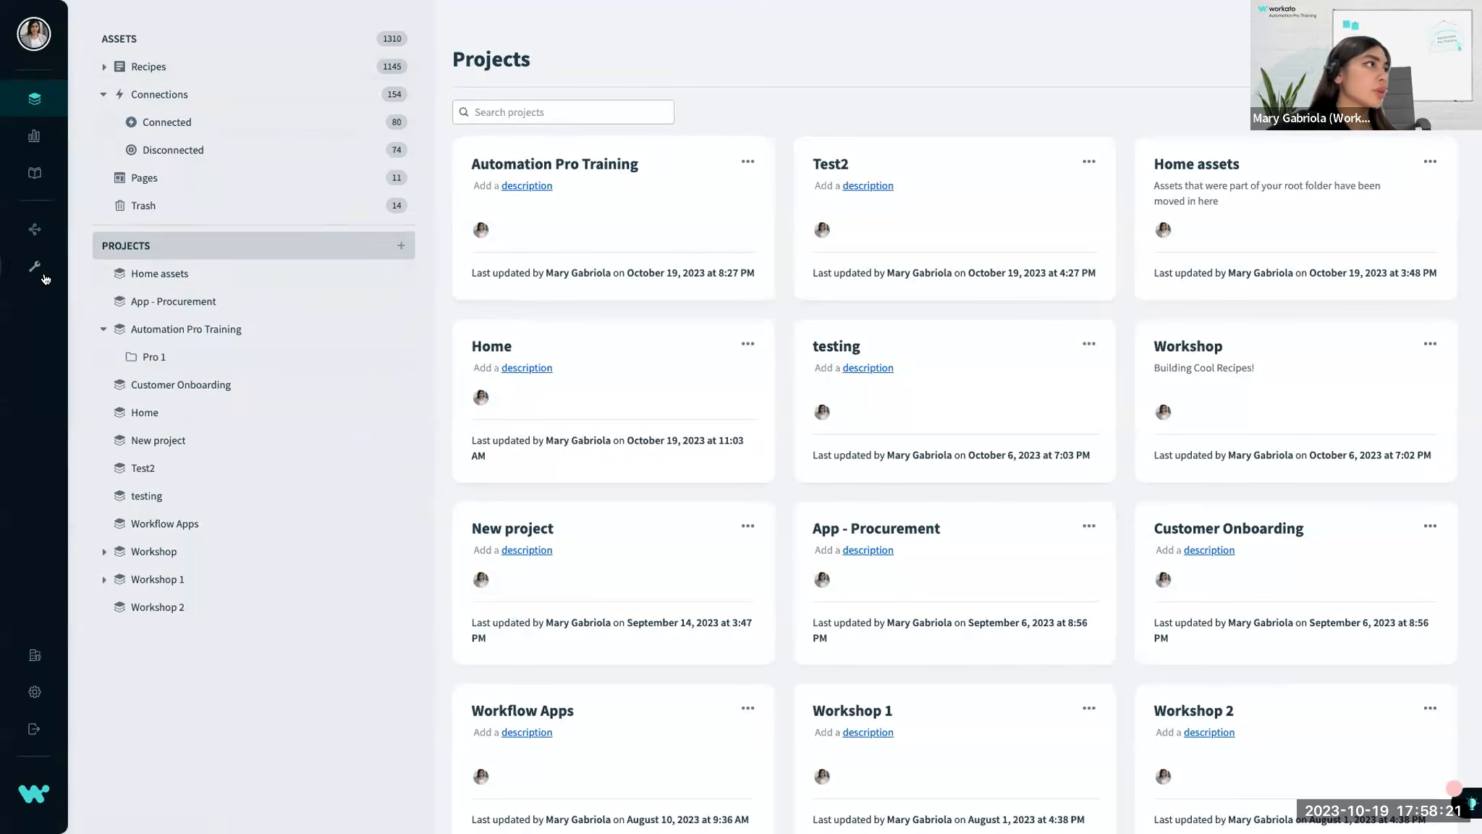
Open the dashboard and show job activity across all recipes for the last 30 days.
mouse_move(42, 304)
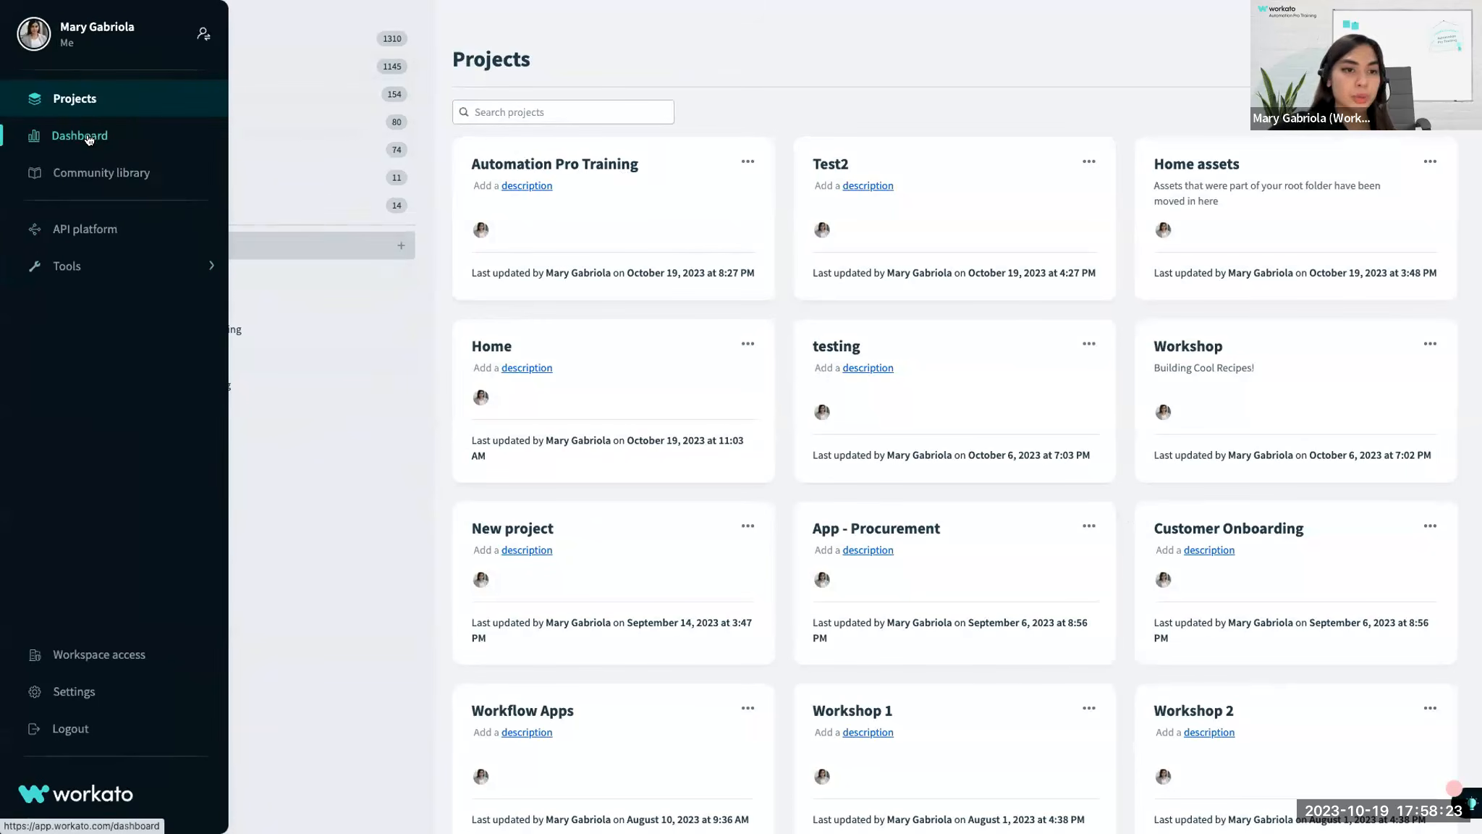
click(61, 145)
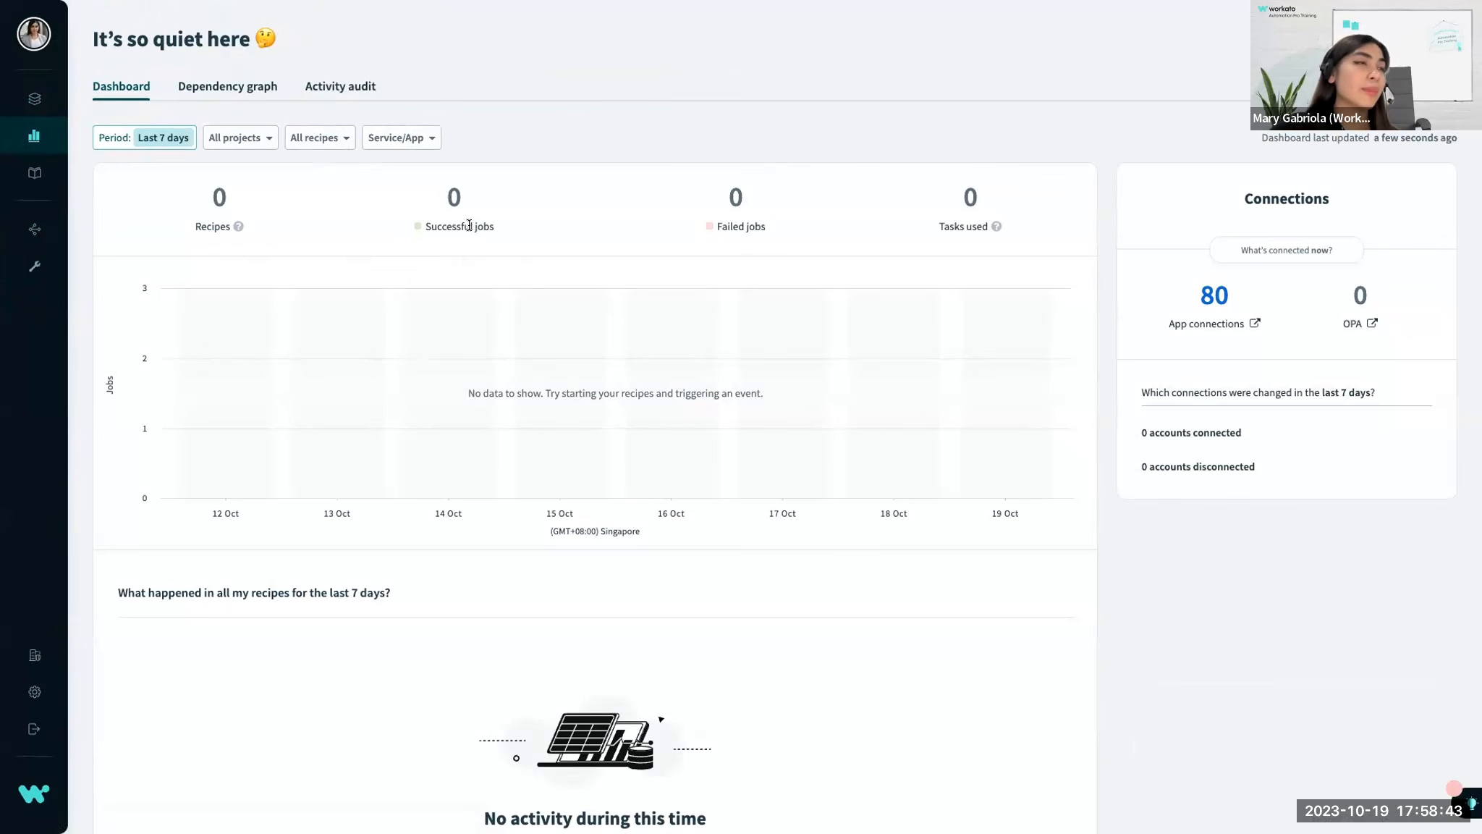
scroll(746, 250, down, 1)
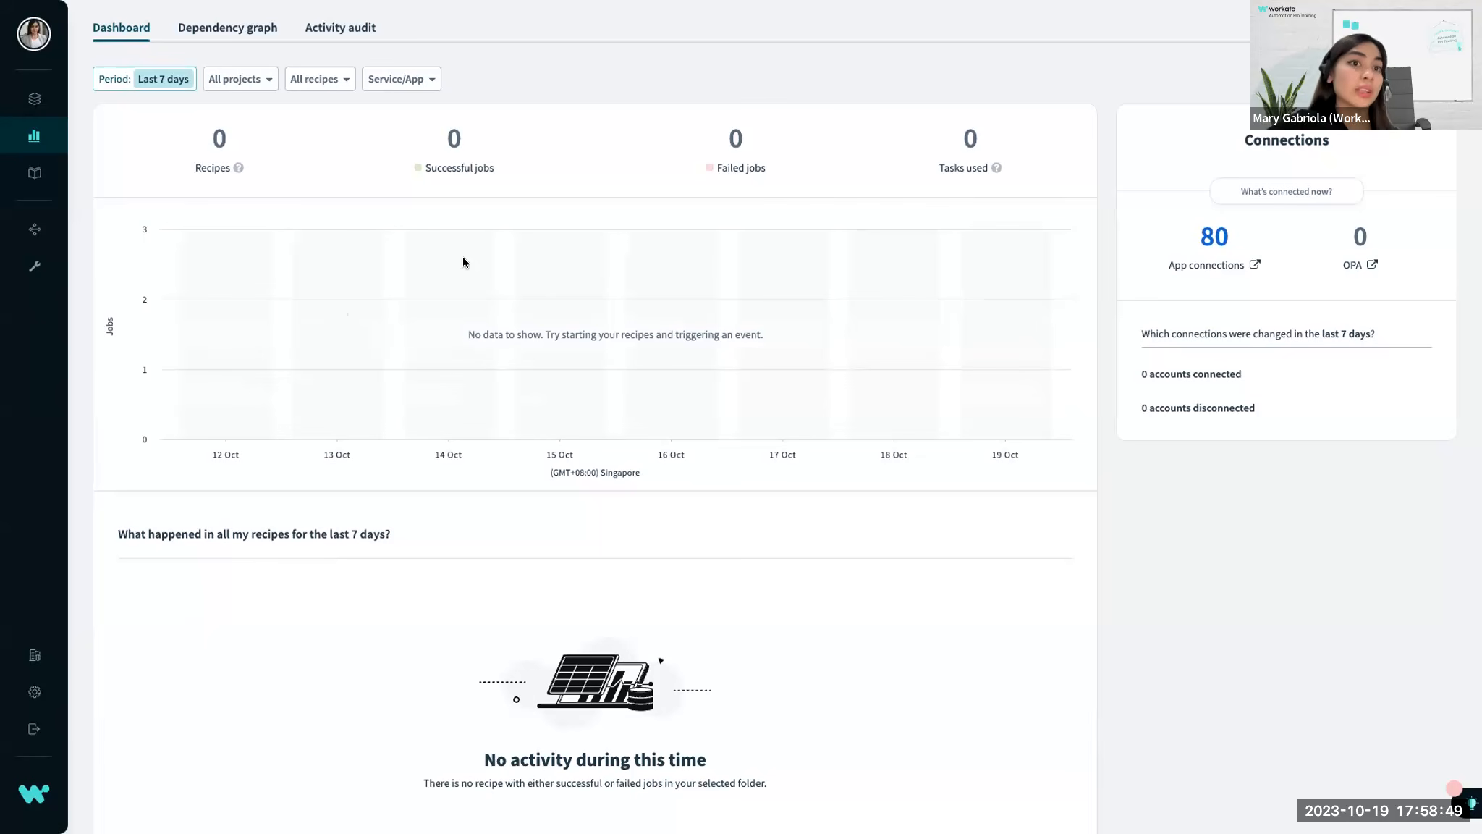
scroll(557, 275, down, 2)
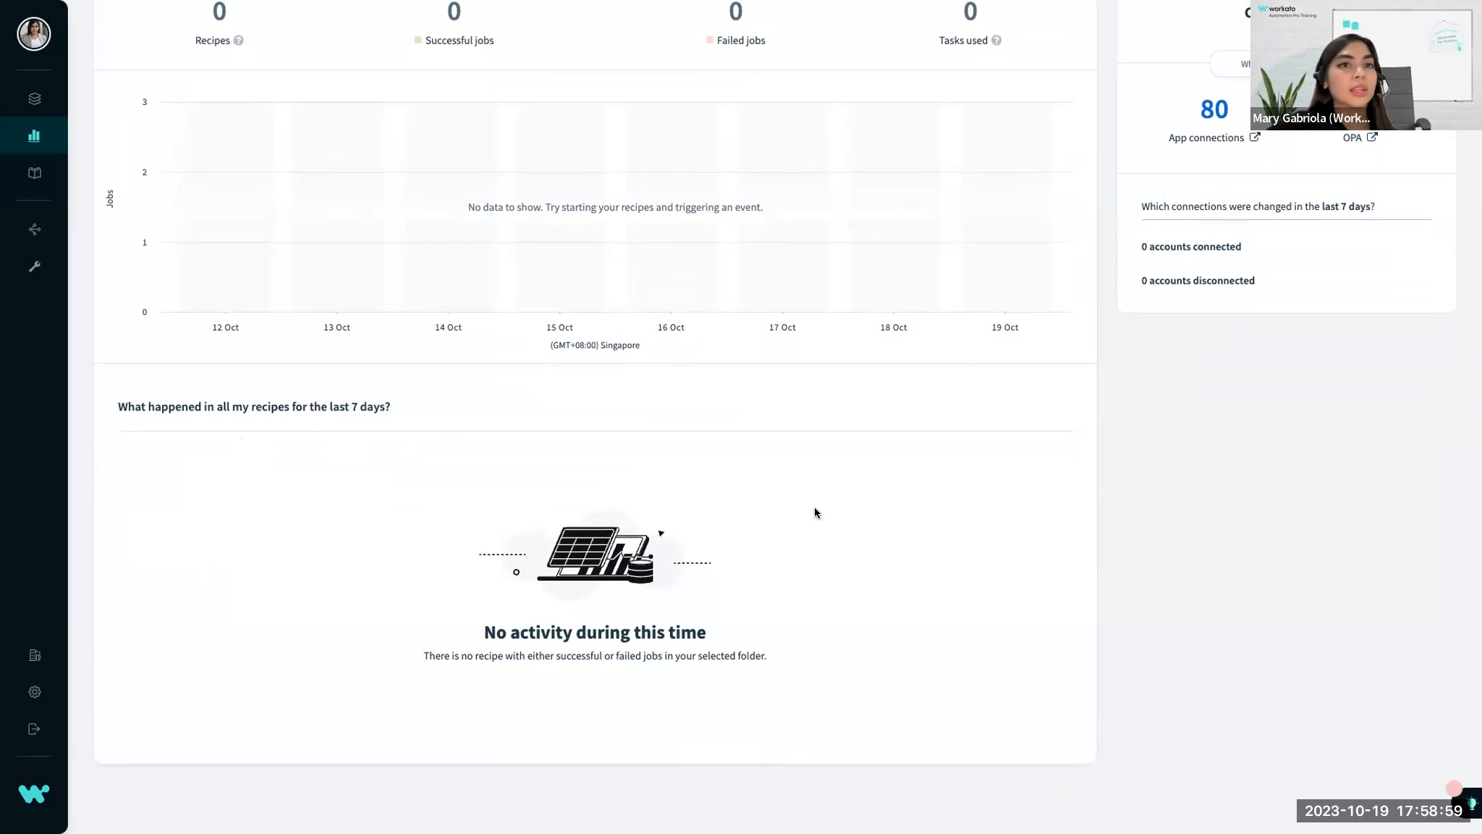
scroll(810, 509, up, 3)
scroll(811, 508, down, 1)
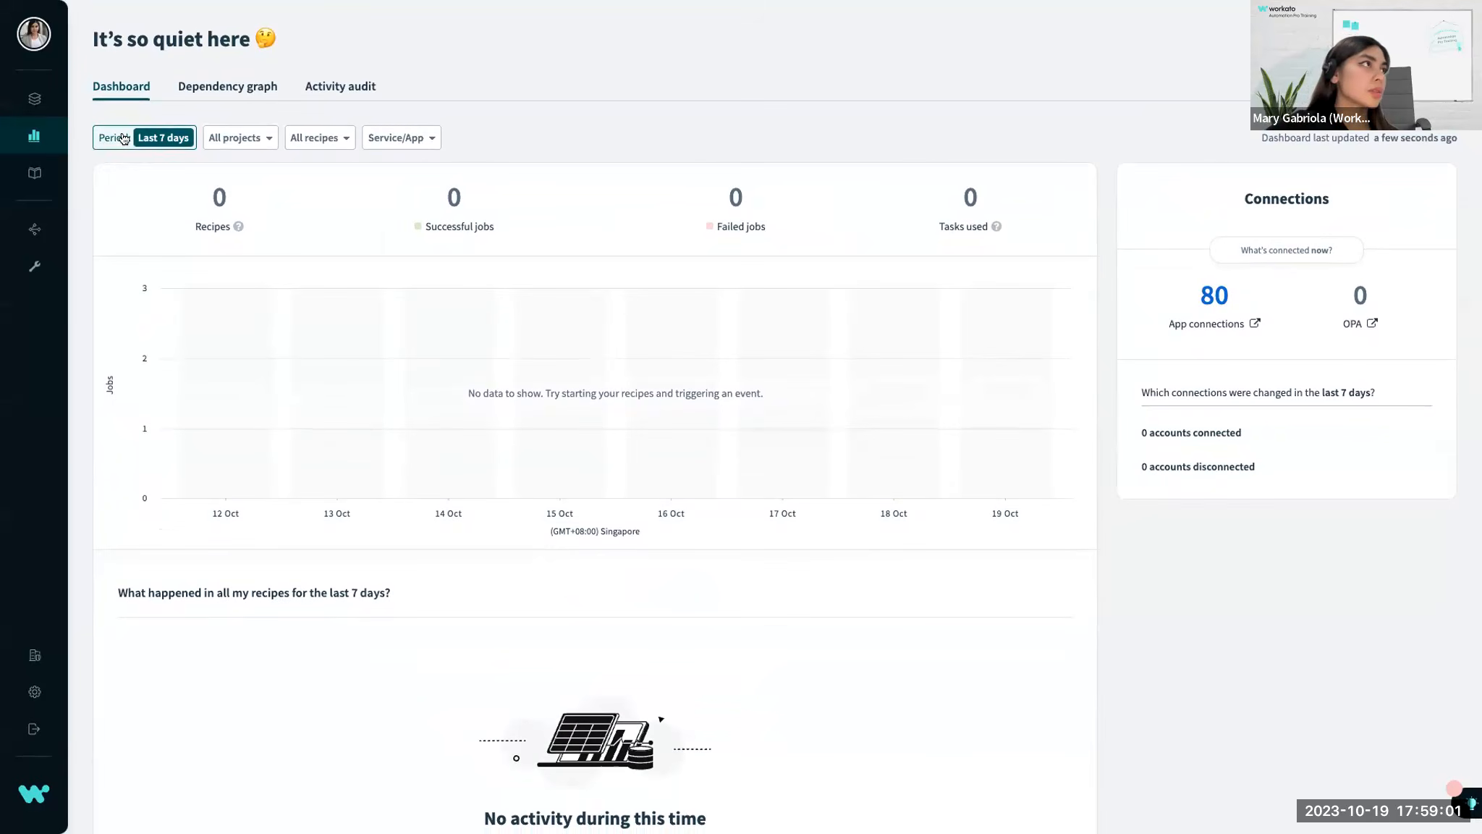
click(180, 141)
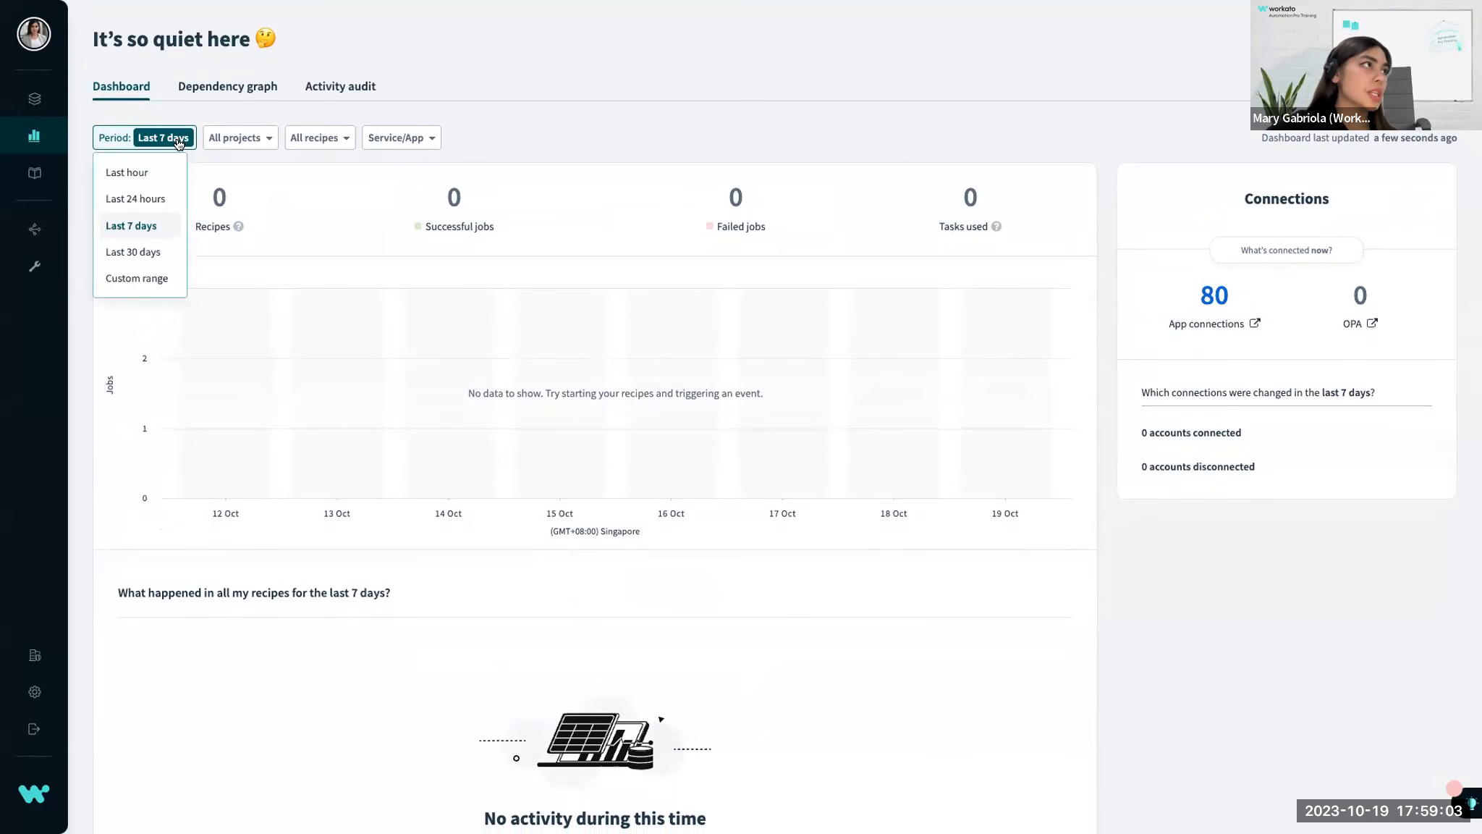
click(148, 250)
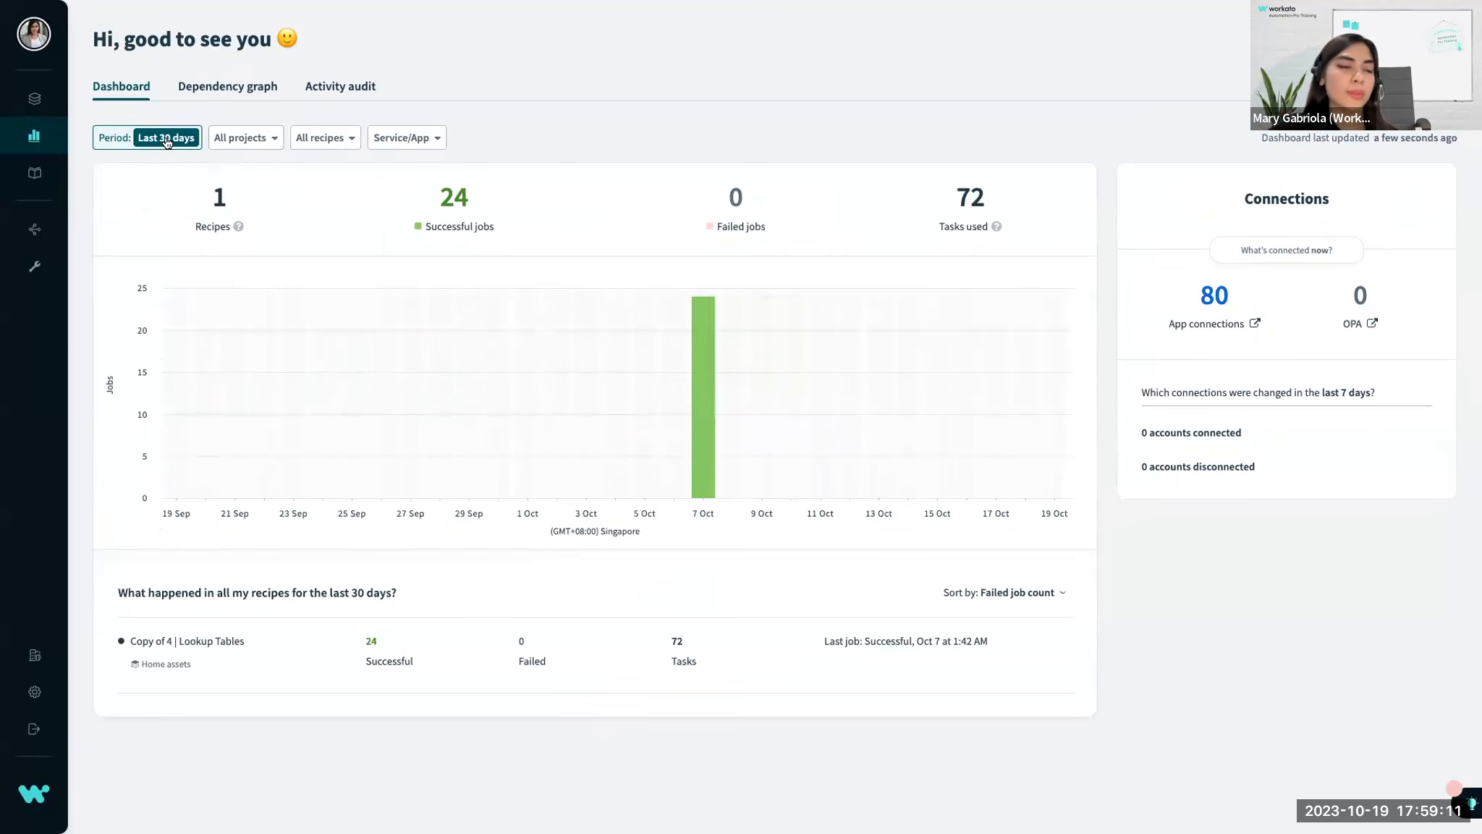
mouse_move(221, 327)
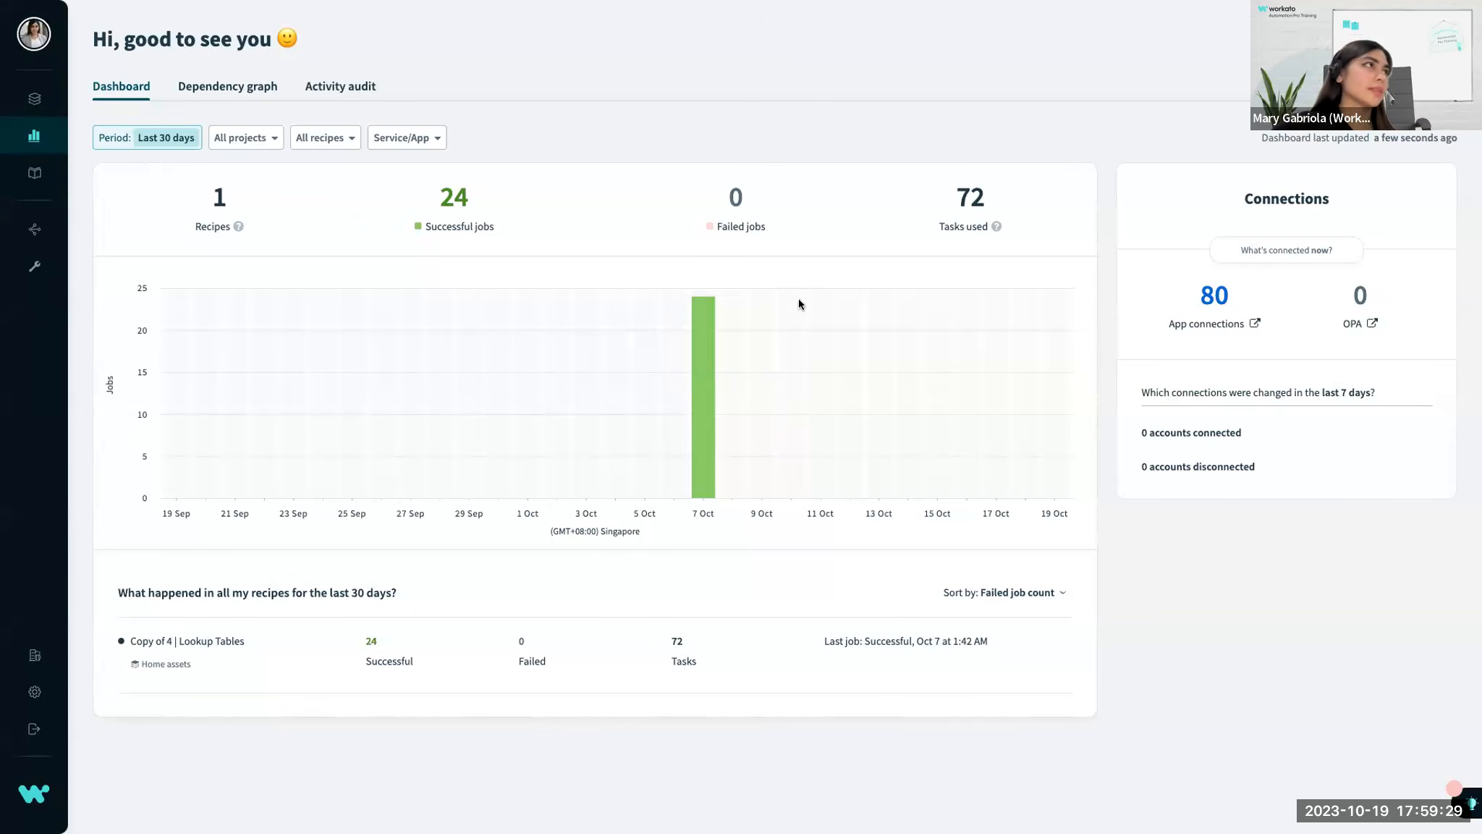
Search the community library for "salesforce" and open the Salesforce app's recipes.
mouse_move(55, 127)
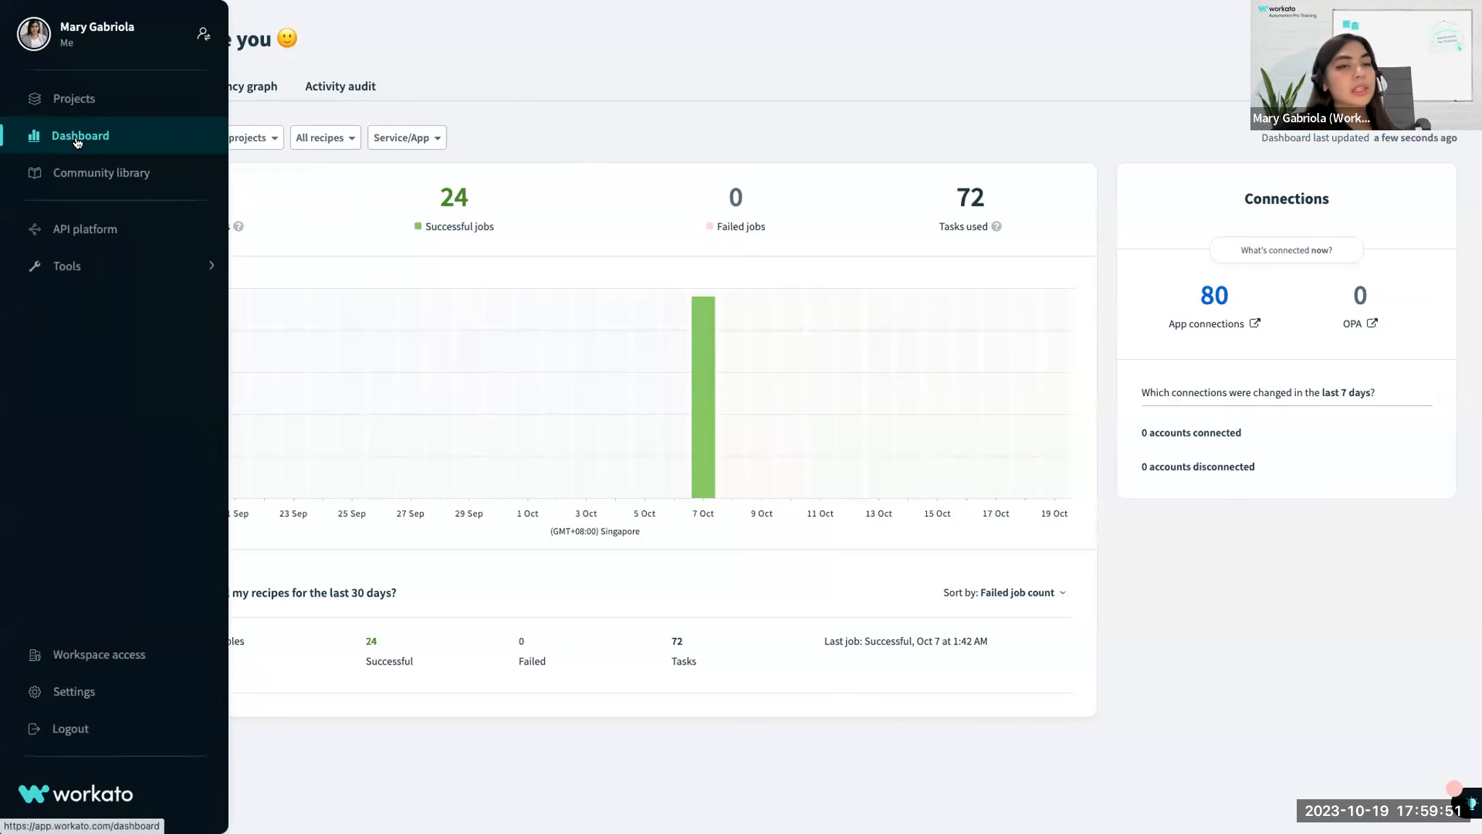
click(110, 184)
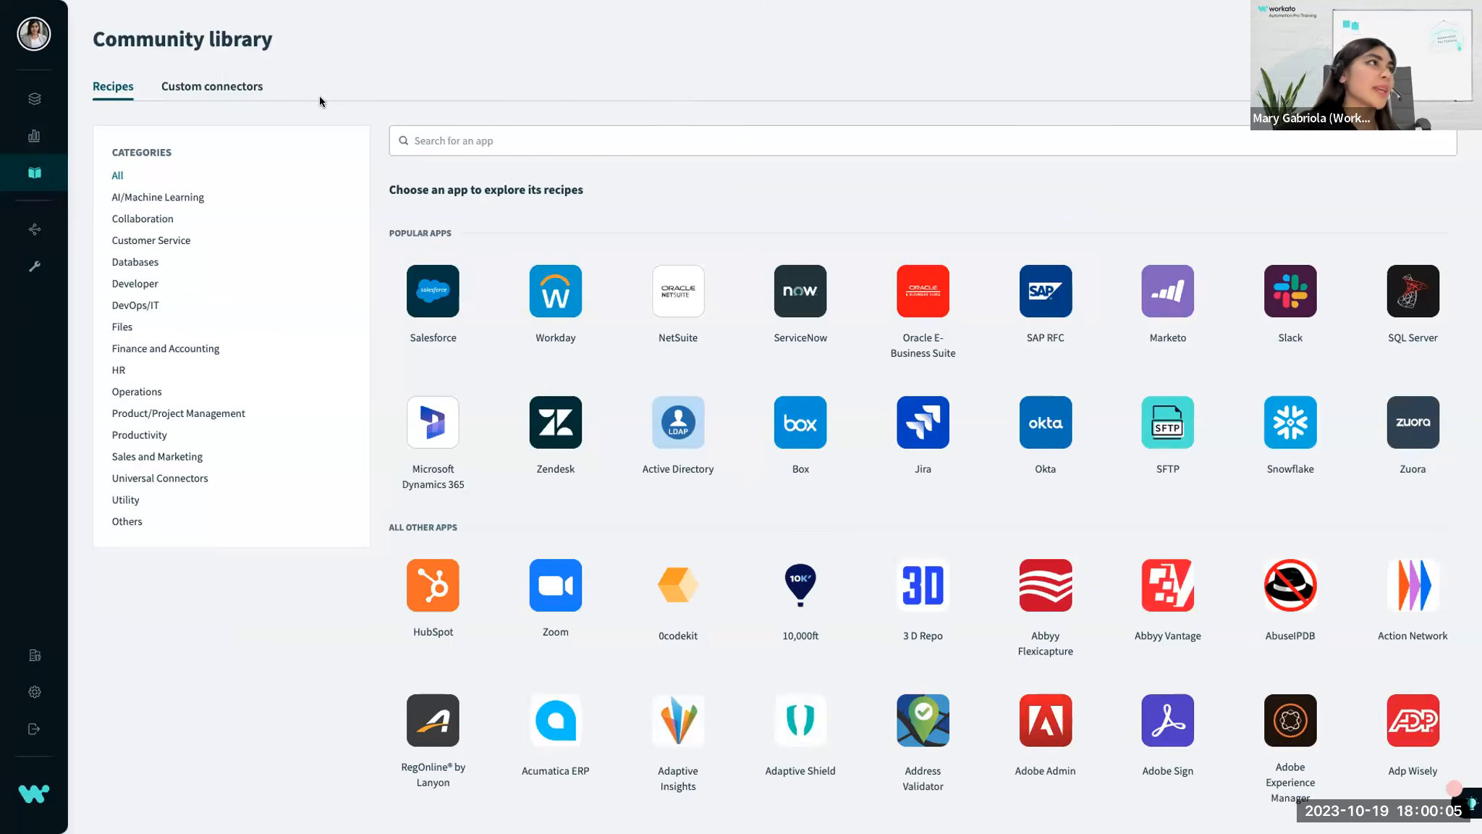
click(531, 134)
text(salesforce)
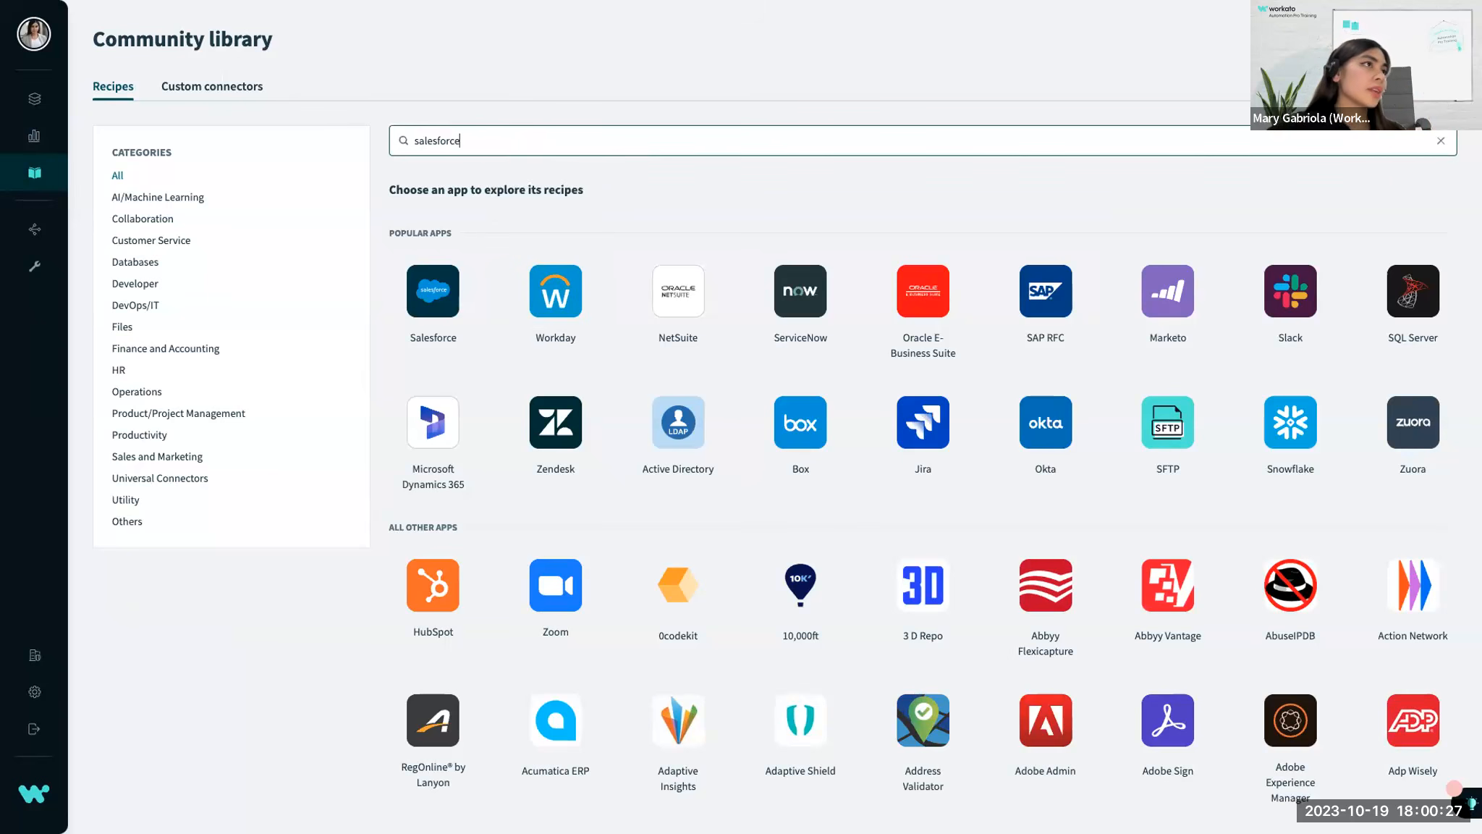
click(438, 217)
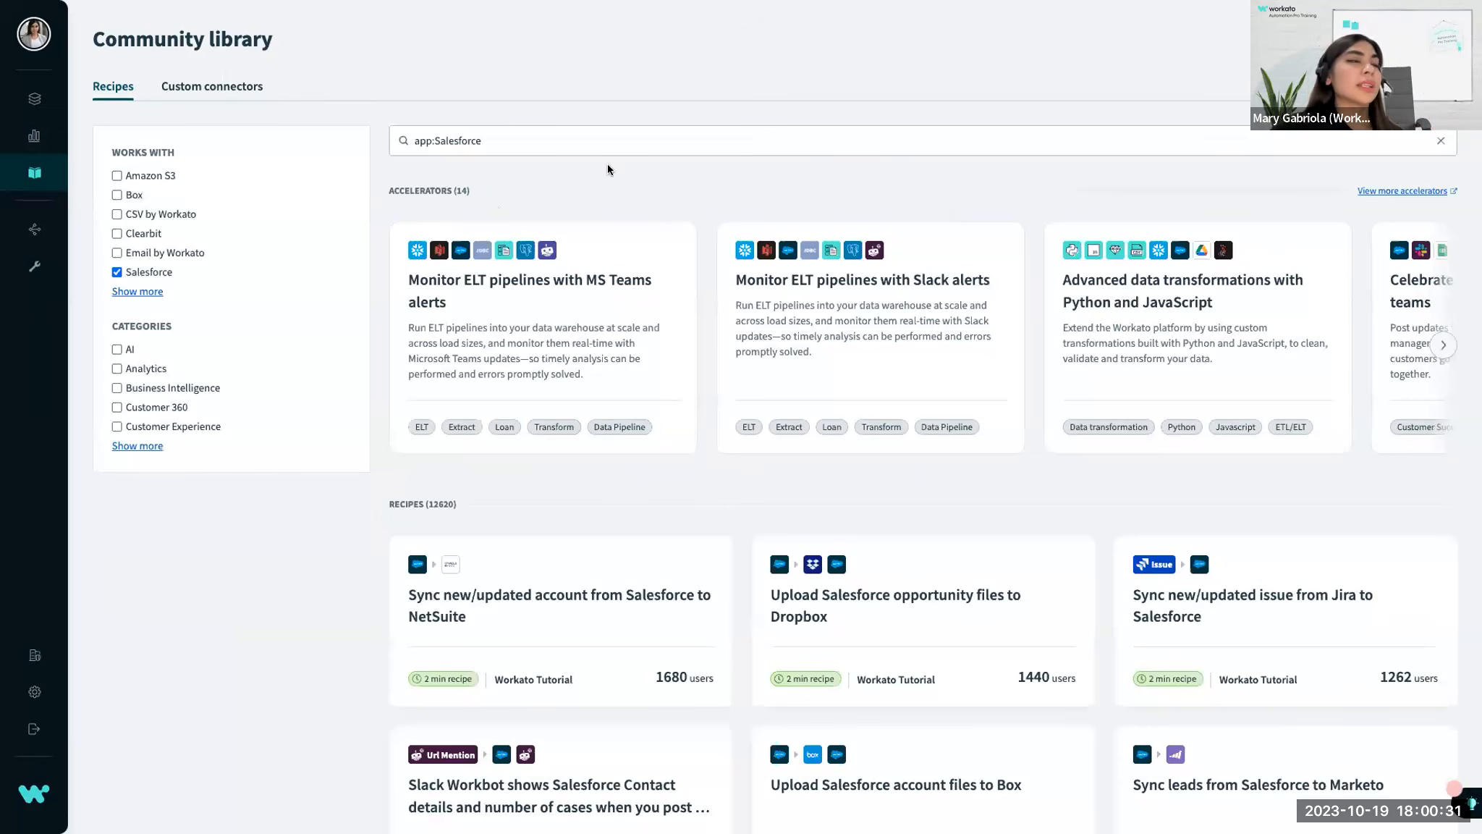
Browse the Salesforce accelerators and community recipes, checking which apps each recipe connects and how many users it has.
scroll(607, 169, down, 1)
scroll(606, 164, down, 1)
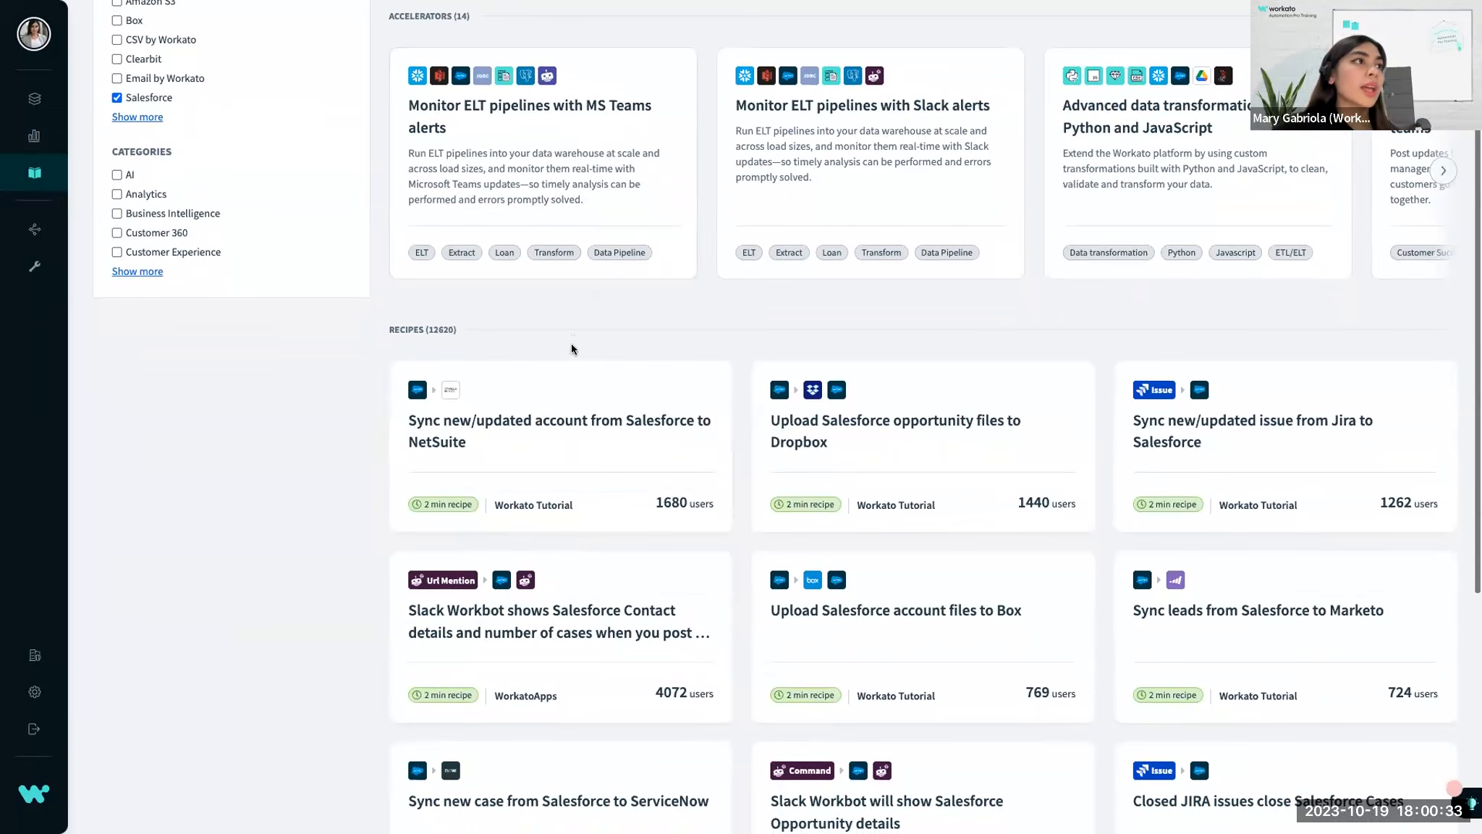
scroll(571, 347, down, 2)
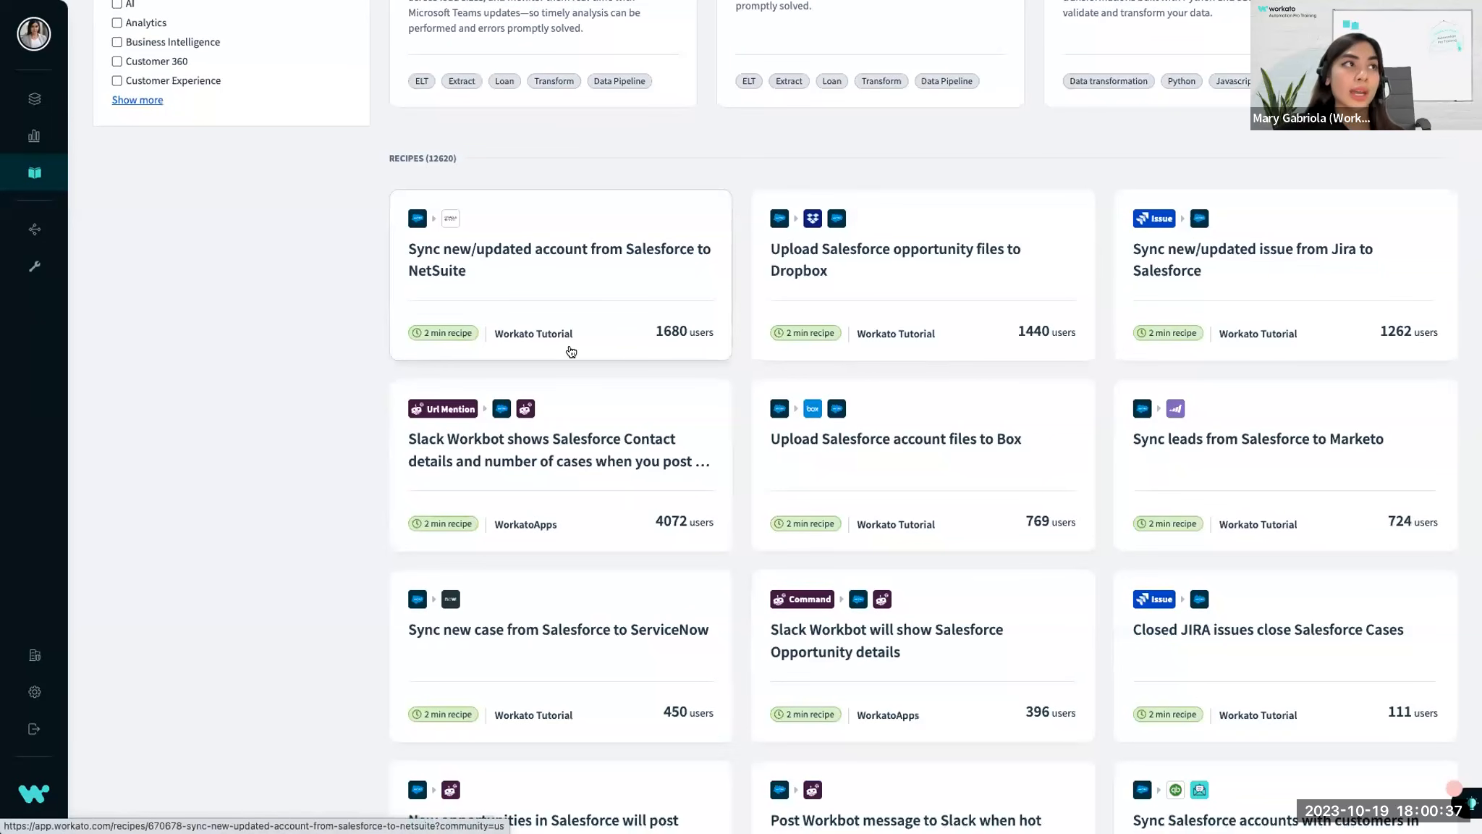
scroll(586, 519, down, 3)
scroll(589, 519, up, 3)
scroll(626, 476, up, 2)
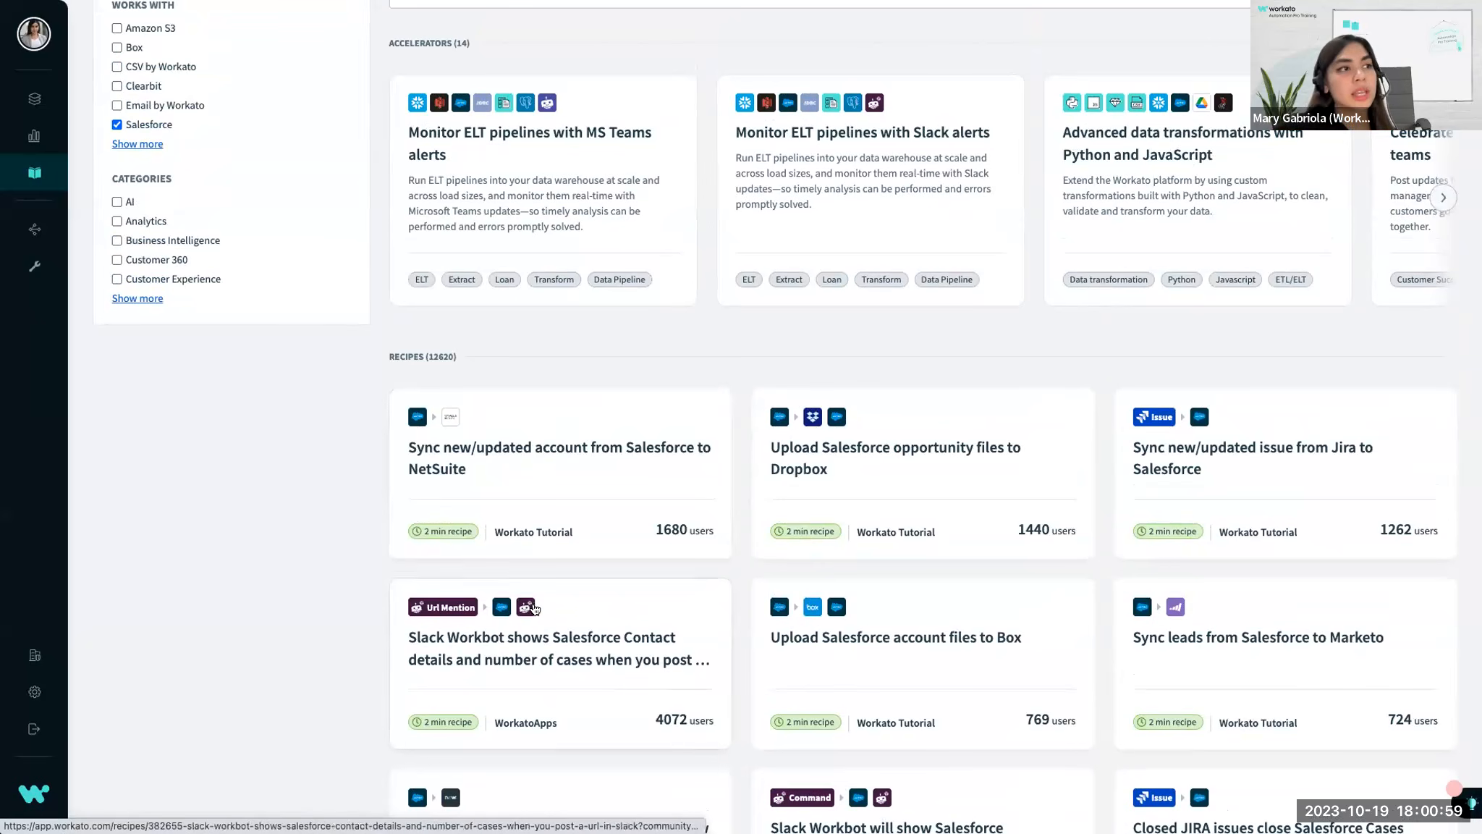
scroll(558, 403, up, 3)
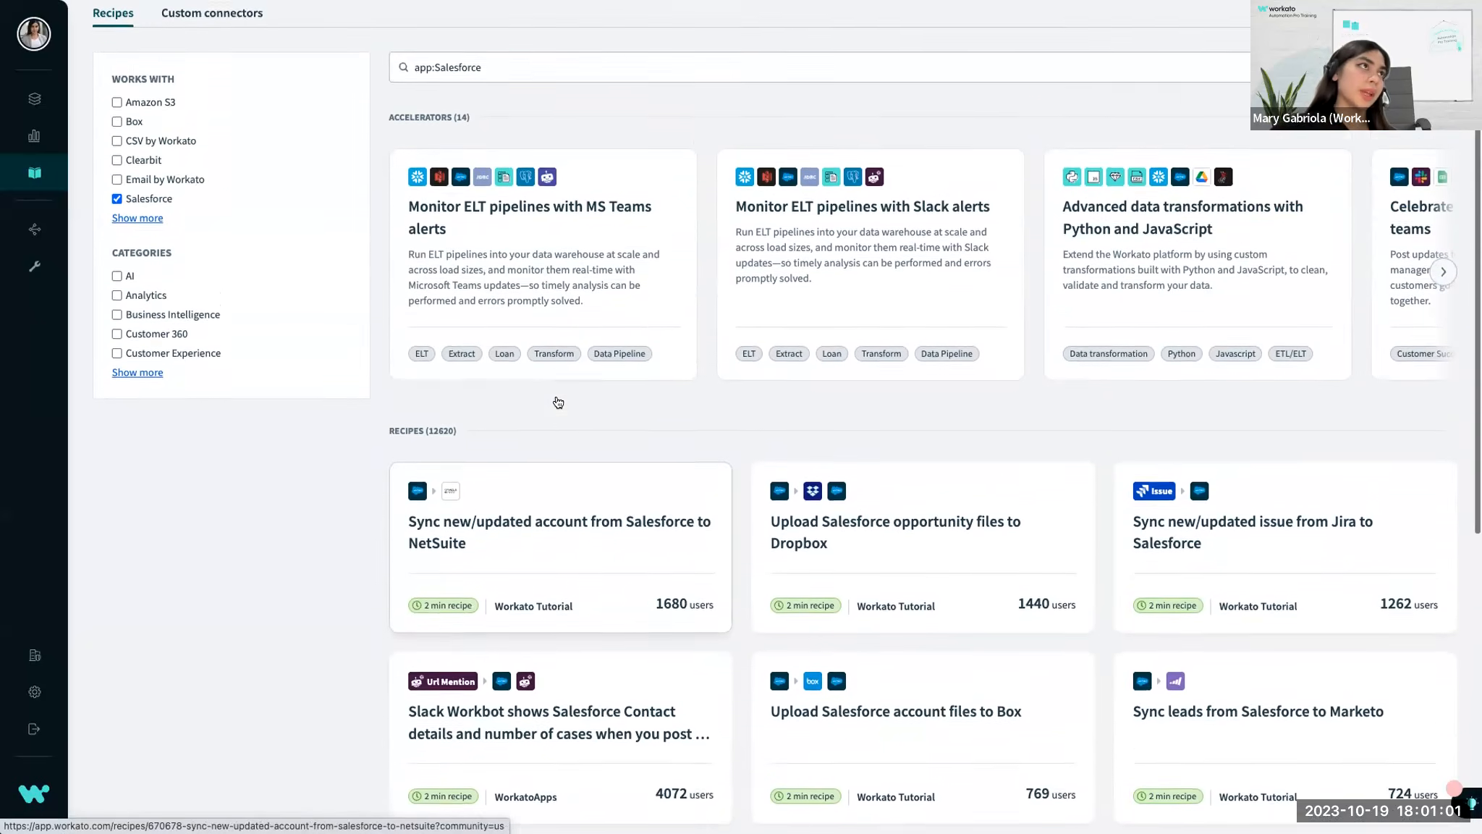
scroll(556, 411, down, 5)
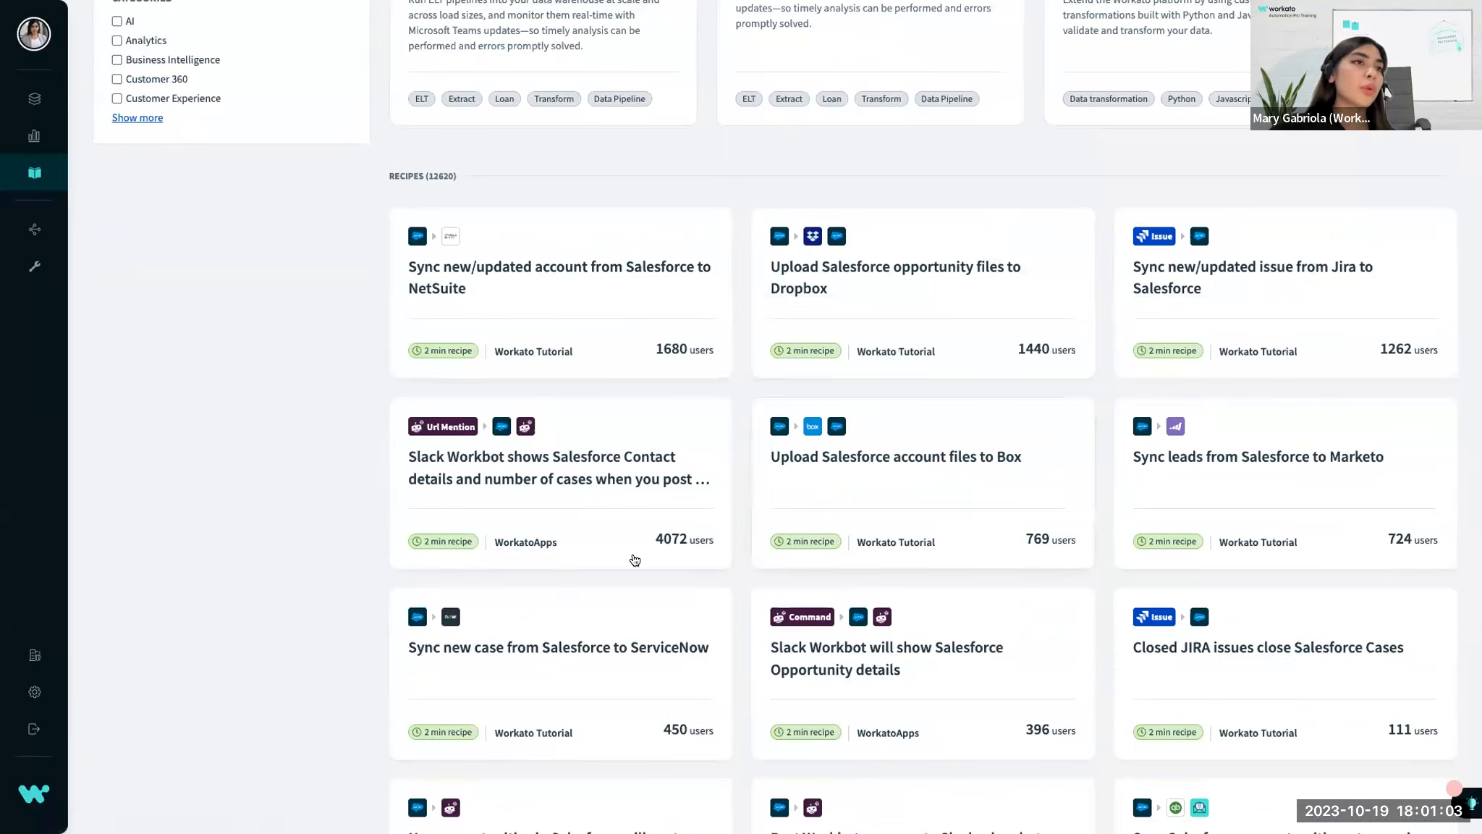
scroll(651, 542, down, 3)
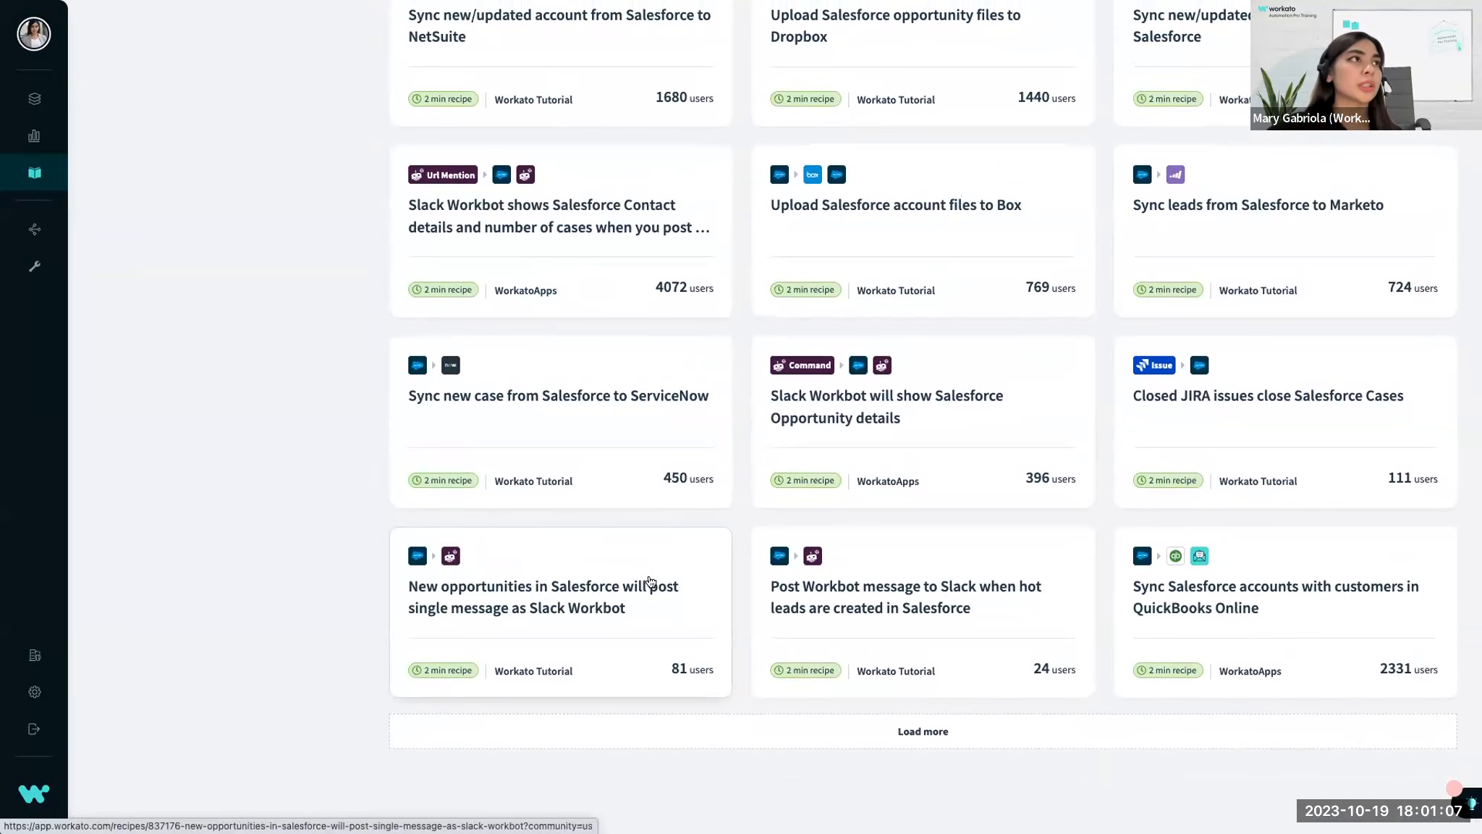
scroll(648, 581, up, 4)
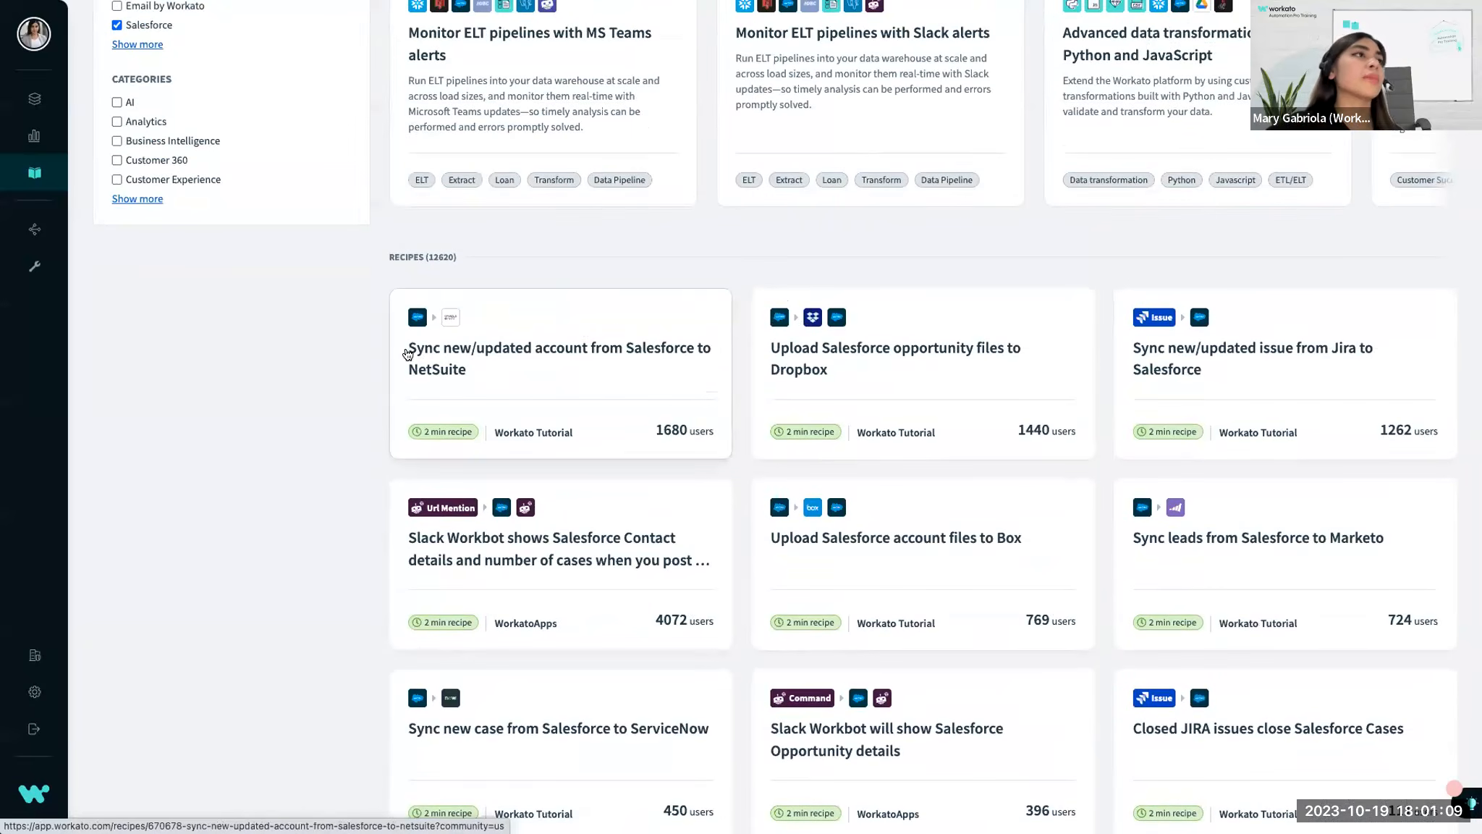
Copy the community recipe "Sync new/updated account from Salesforce to NetSuite" into Home assets, then return to the copy's overview page.
click(577, 324)
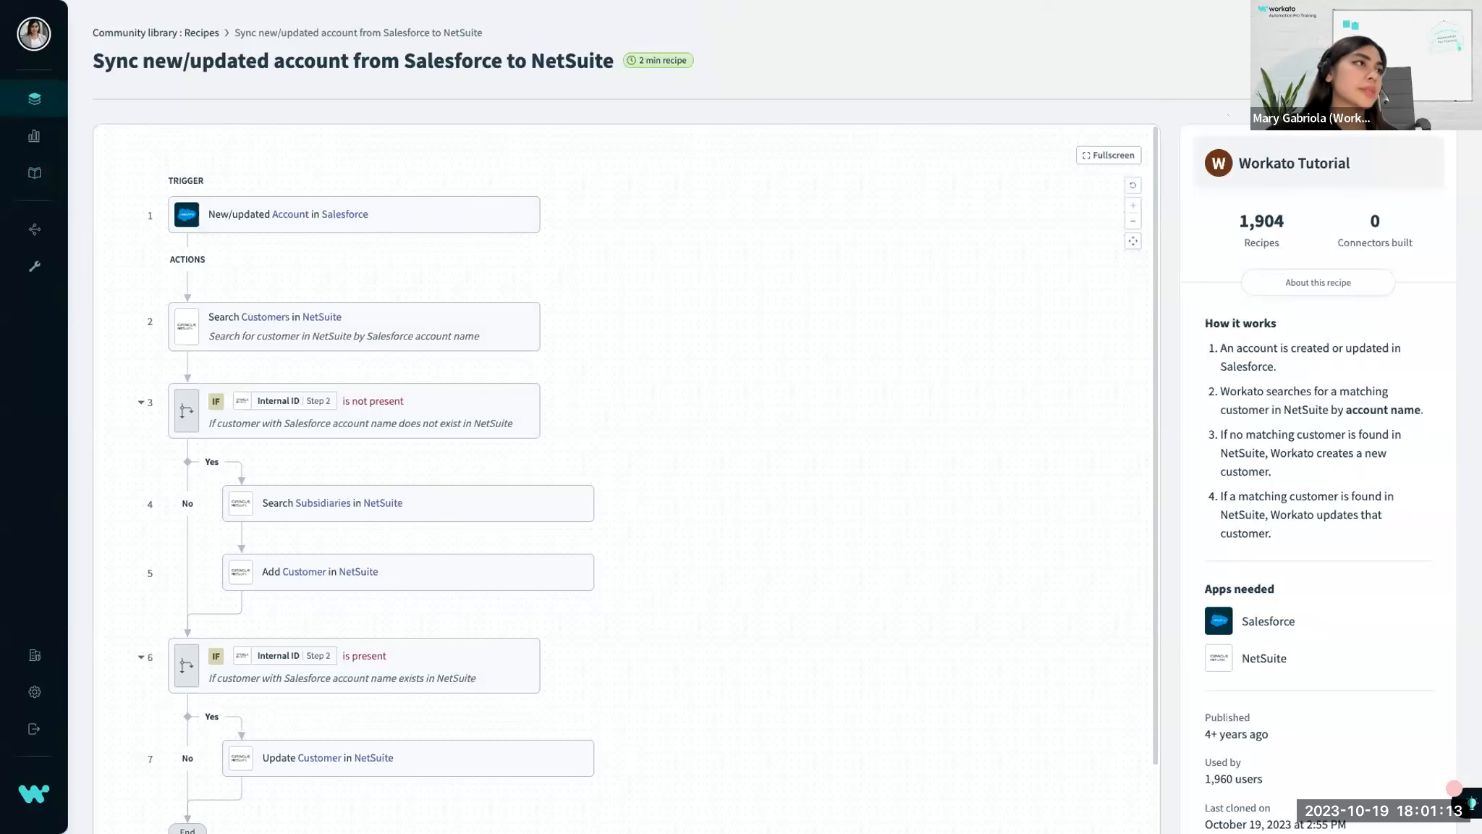
click(1390, 61)
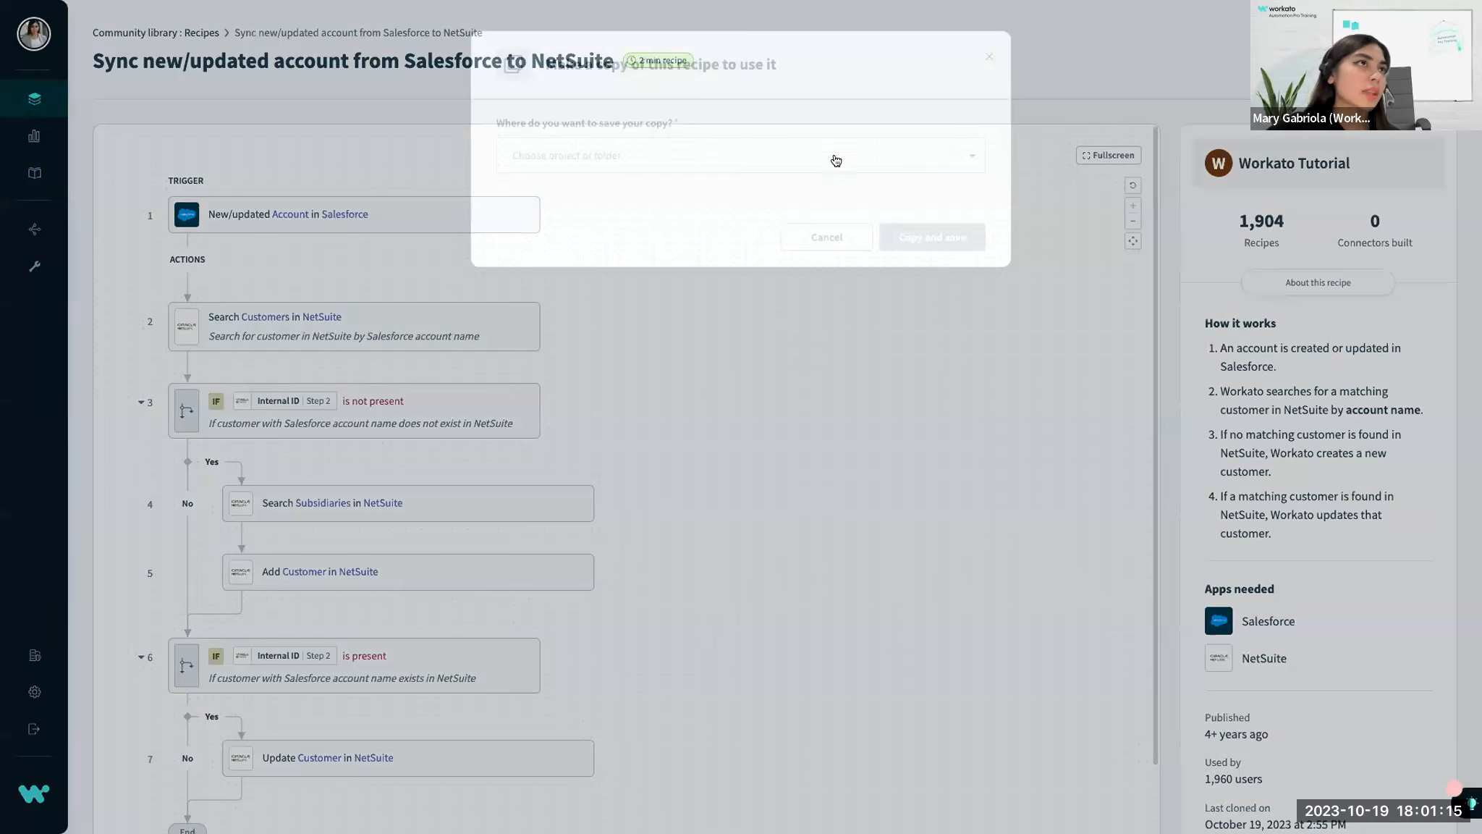
click(836, 155)
click(744, 193)
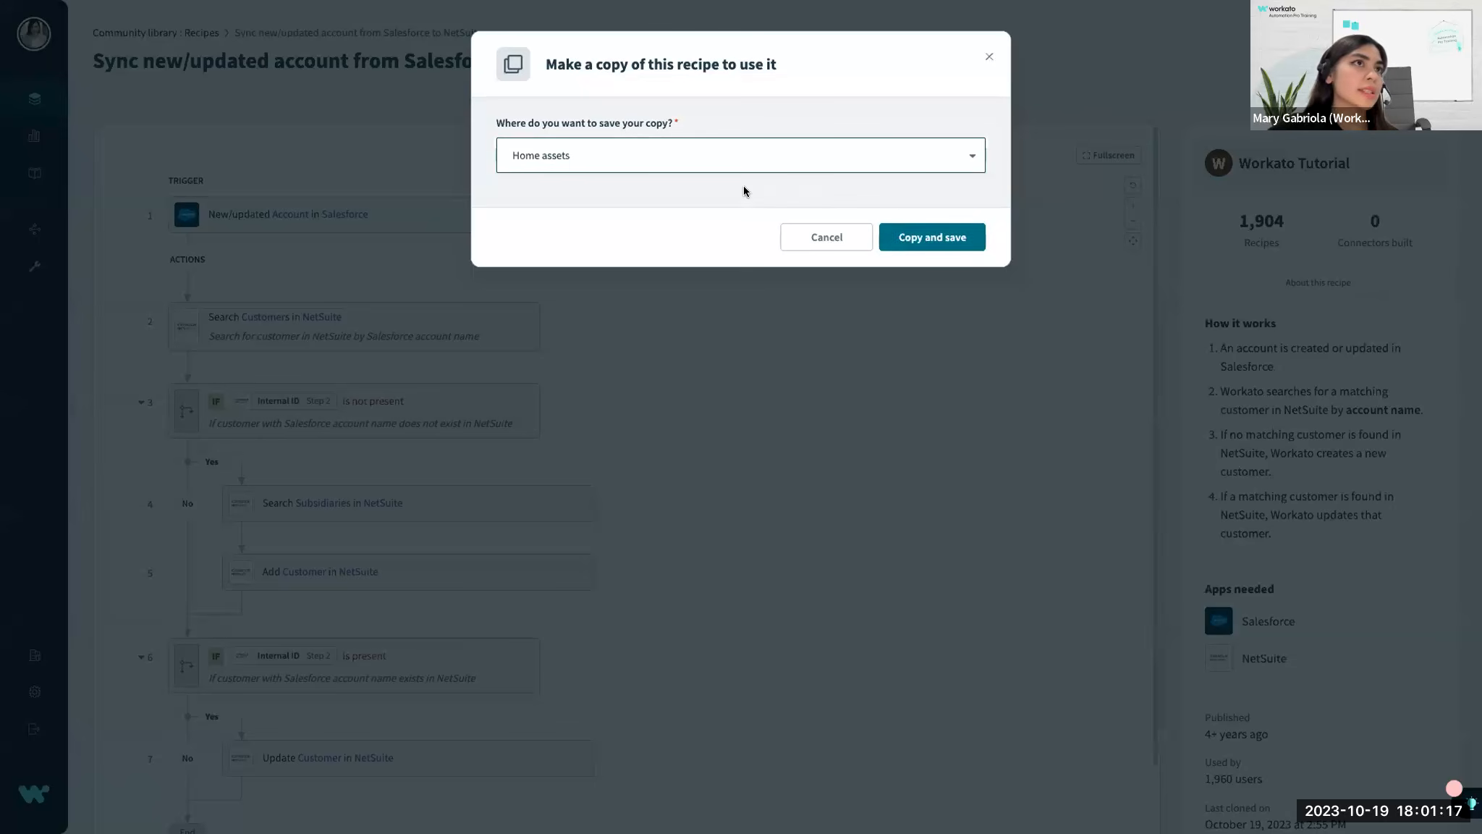
click(911, 236)
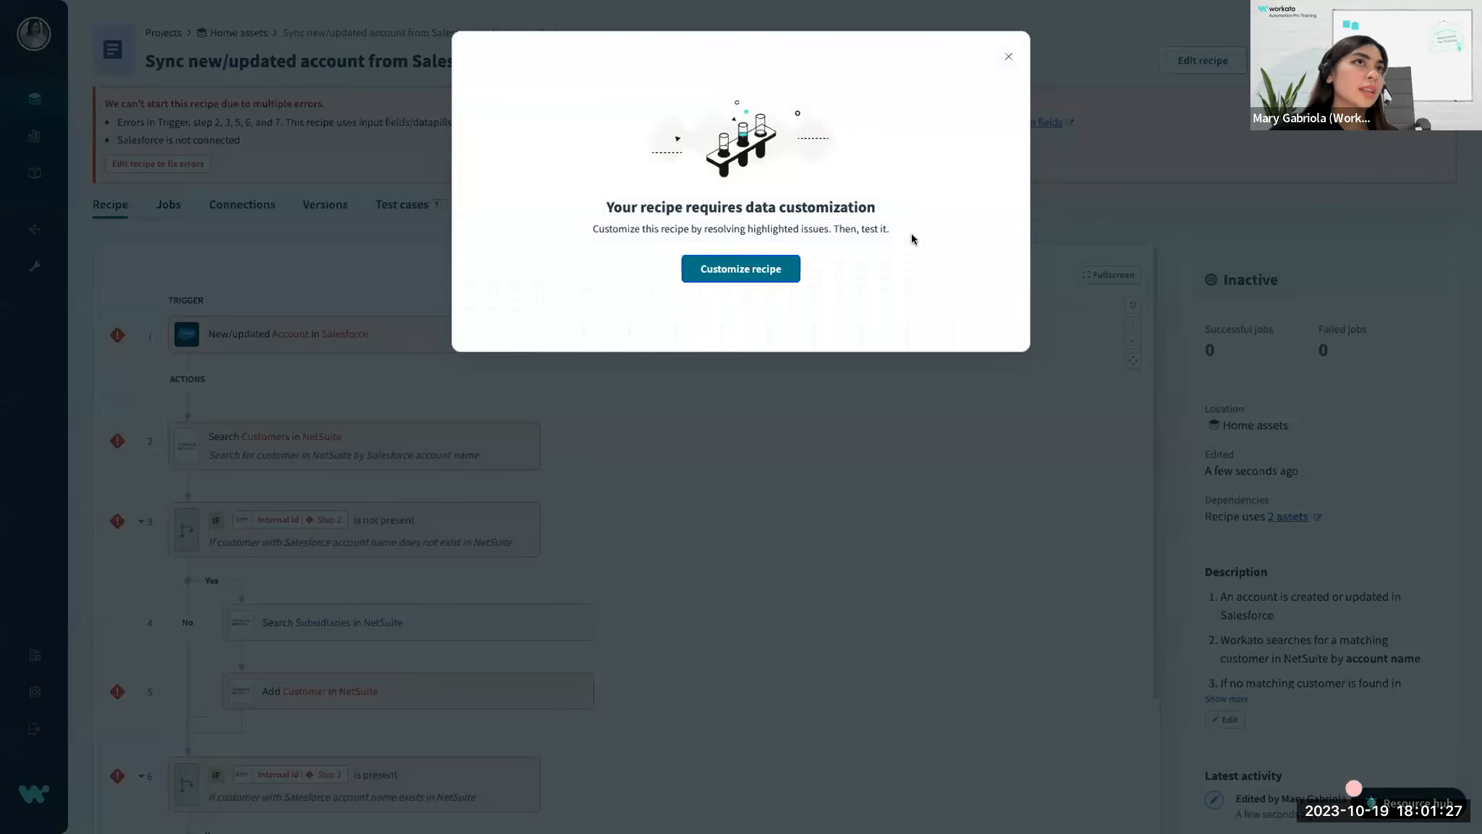
click(999, 54)
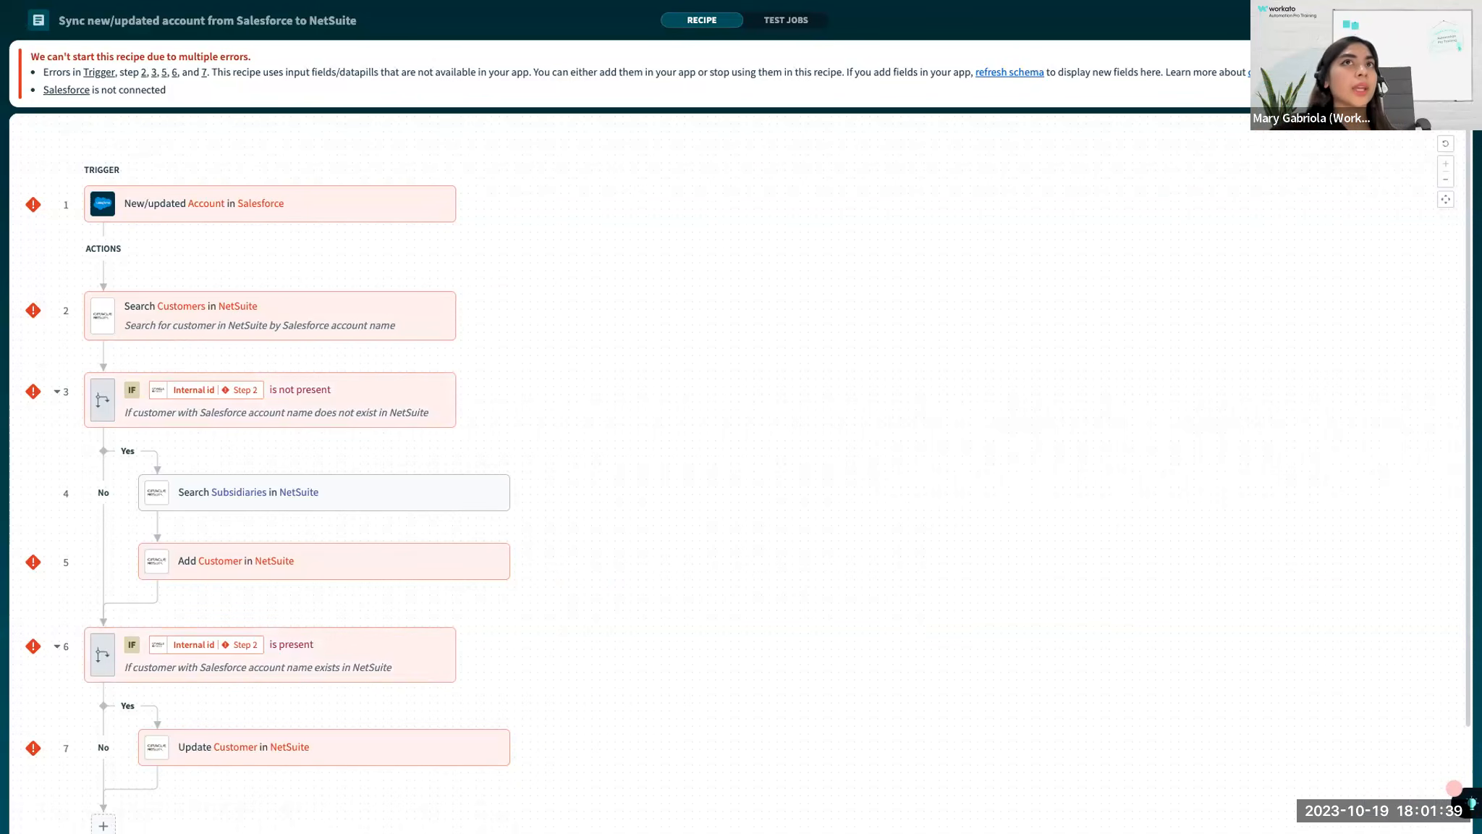
click(1444, 21)
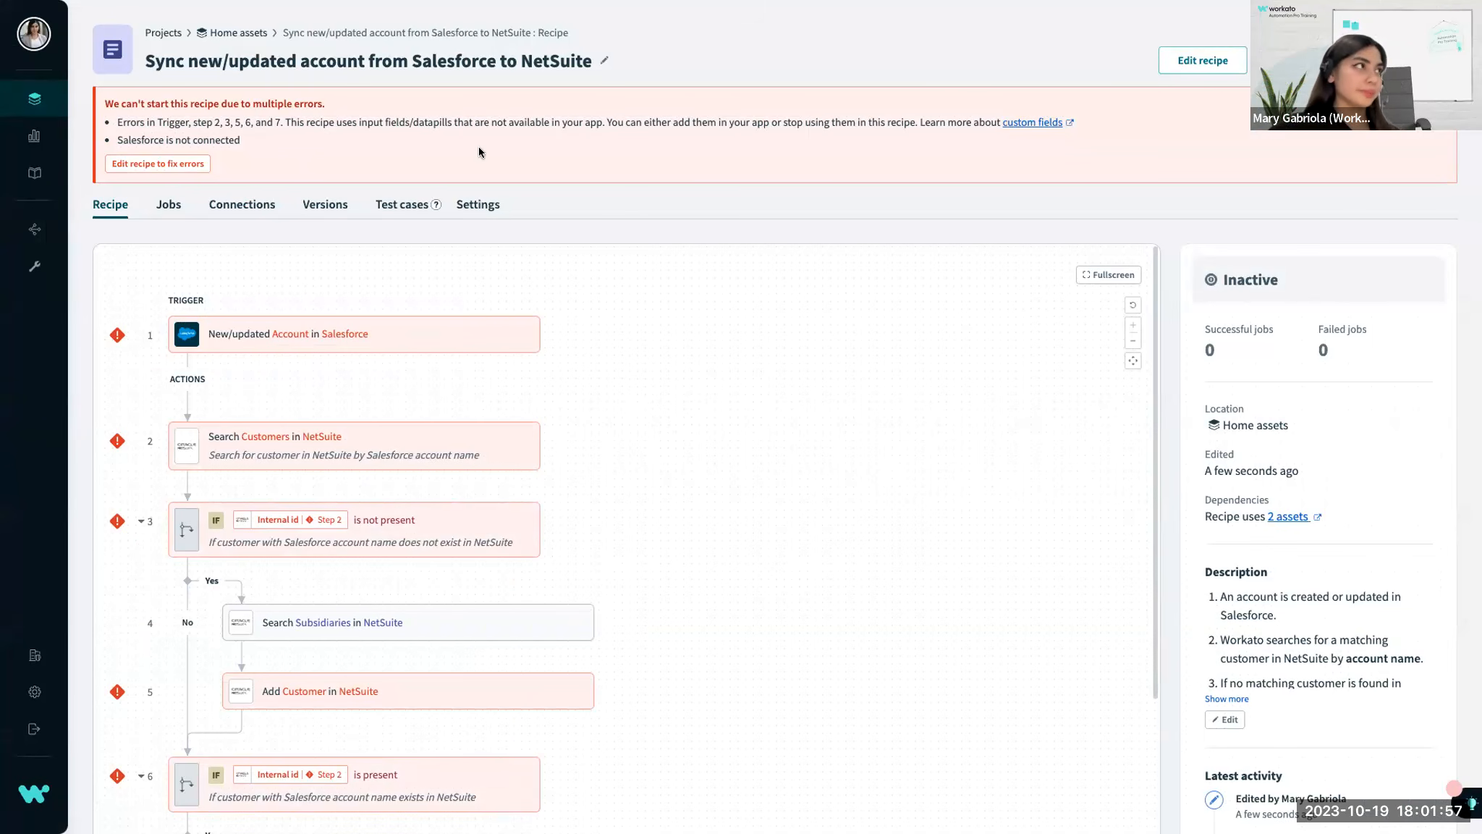
Browse the popular and other apps offered in the community library.
click(65, 176)
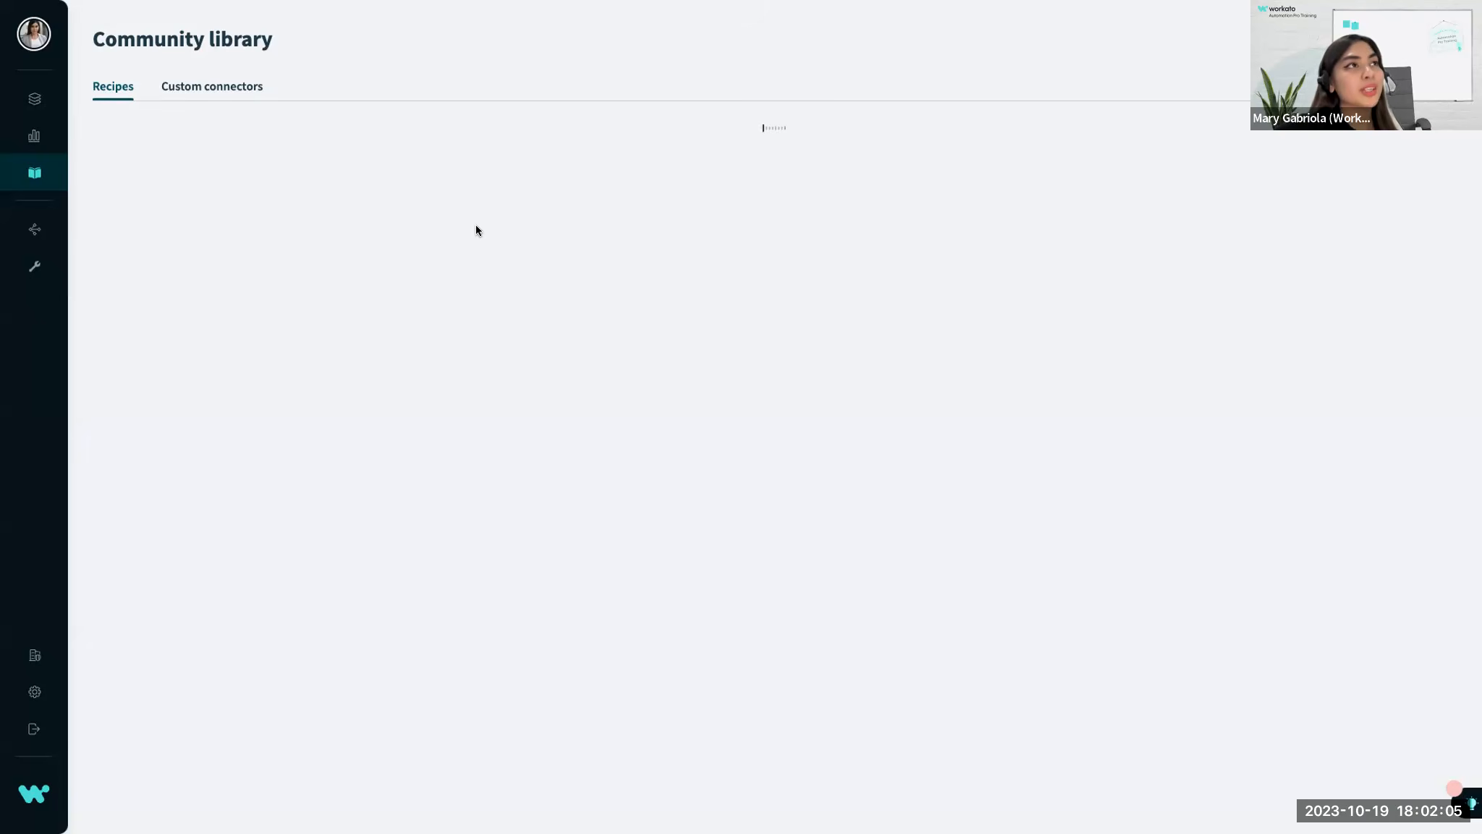
scroll(362, 322, down, 10)
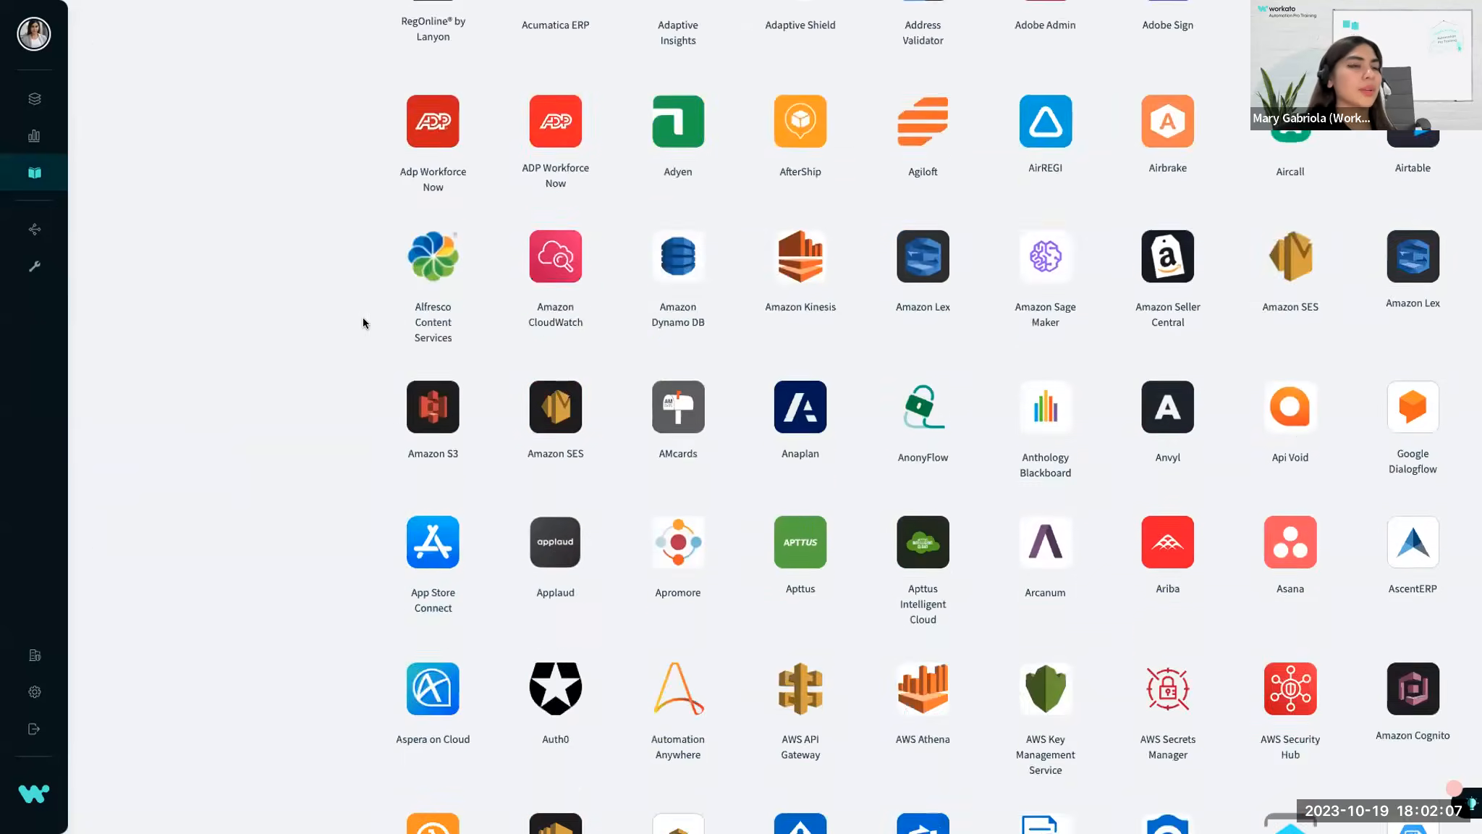
scroll(364, 323, down, 15)
scroll(364, 320, down, 10)
scroll(364, 321, up, 14)
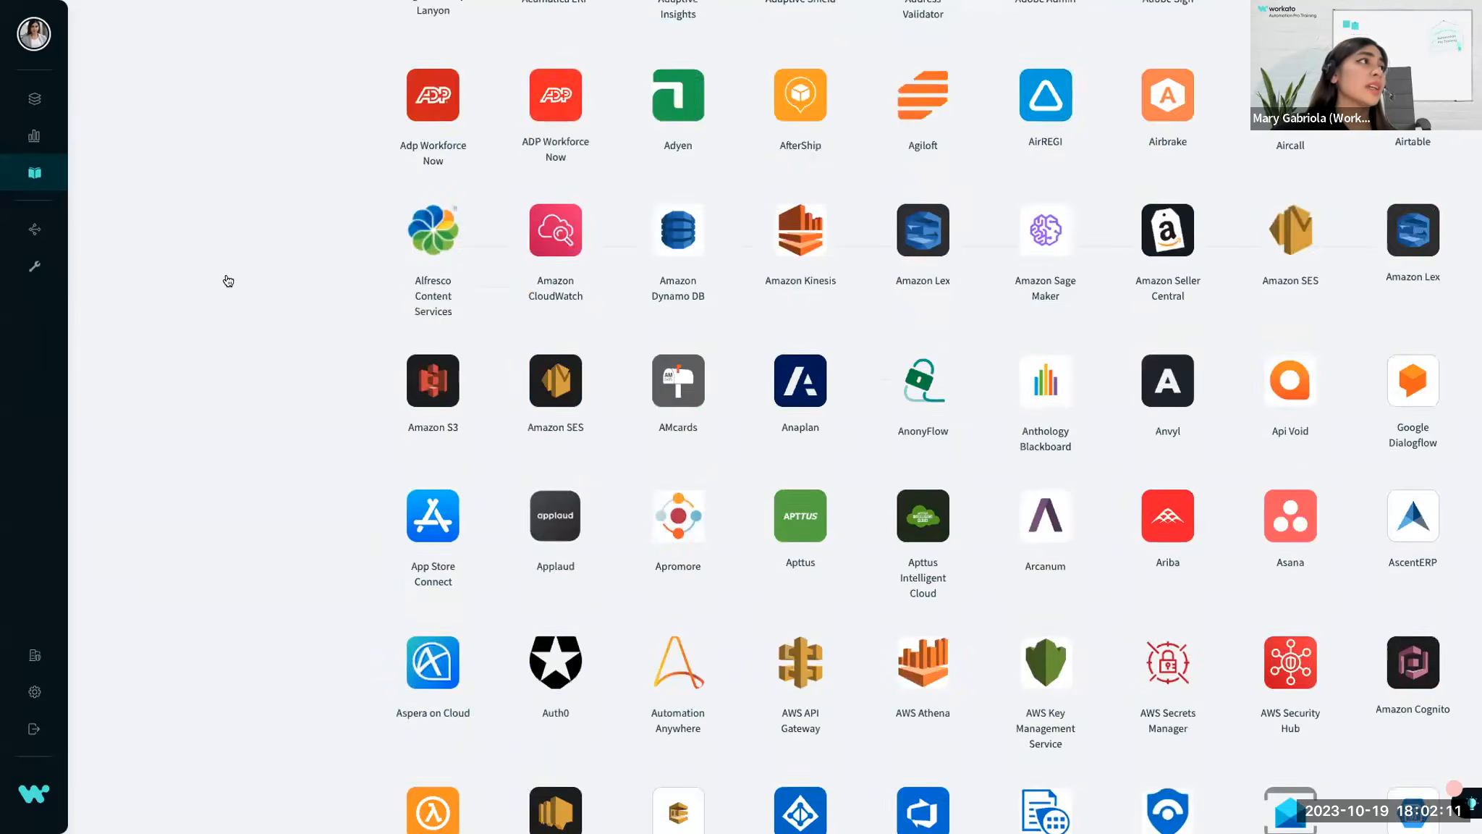
scroll(228, 281, up, 10)
mouse_move(40, 174)
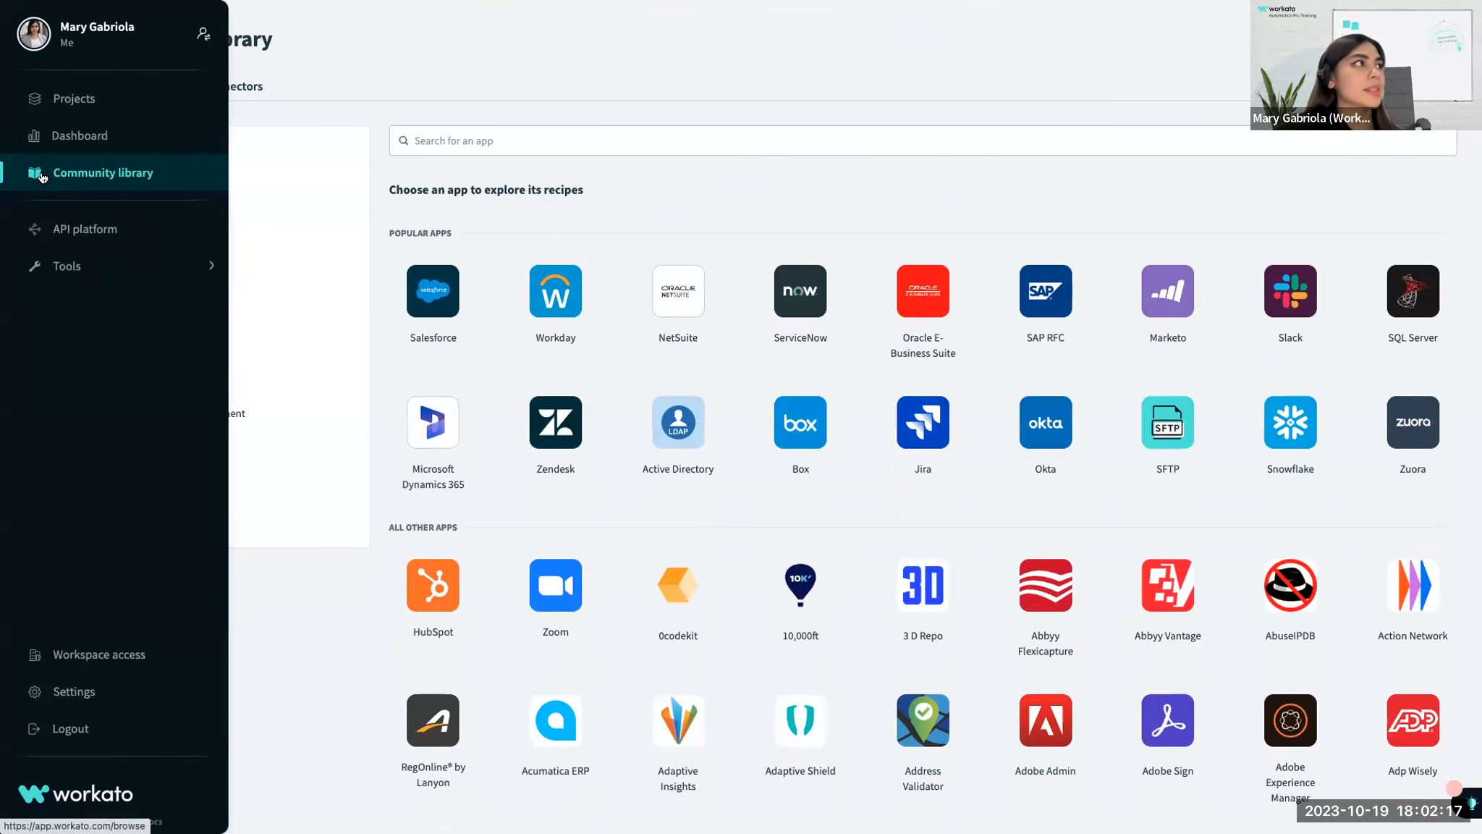
View the API platform's dashboard for the last 30 days.
click(85, 231)
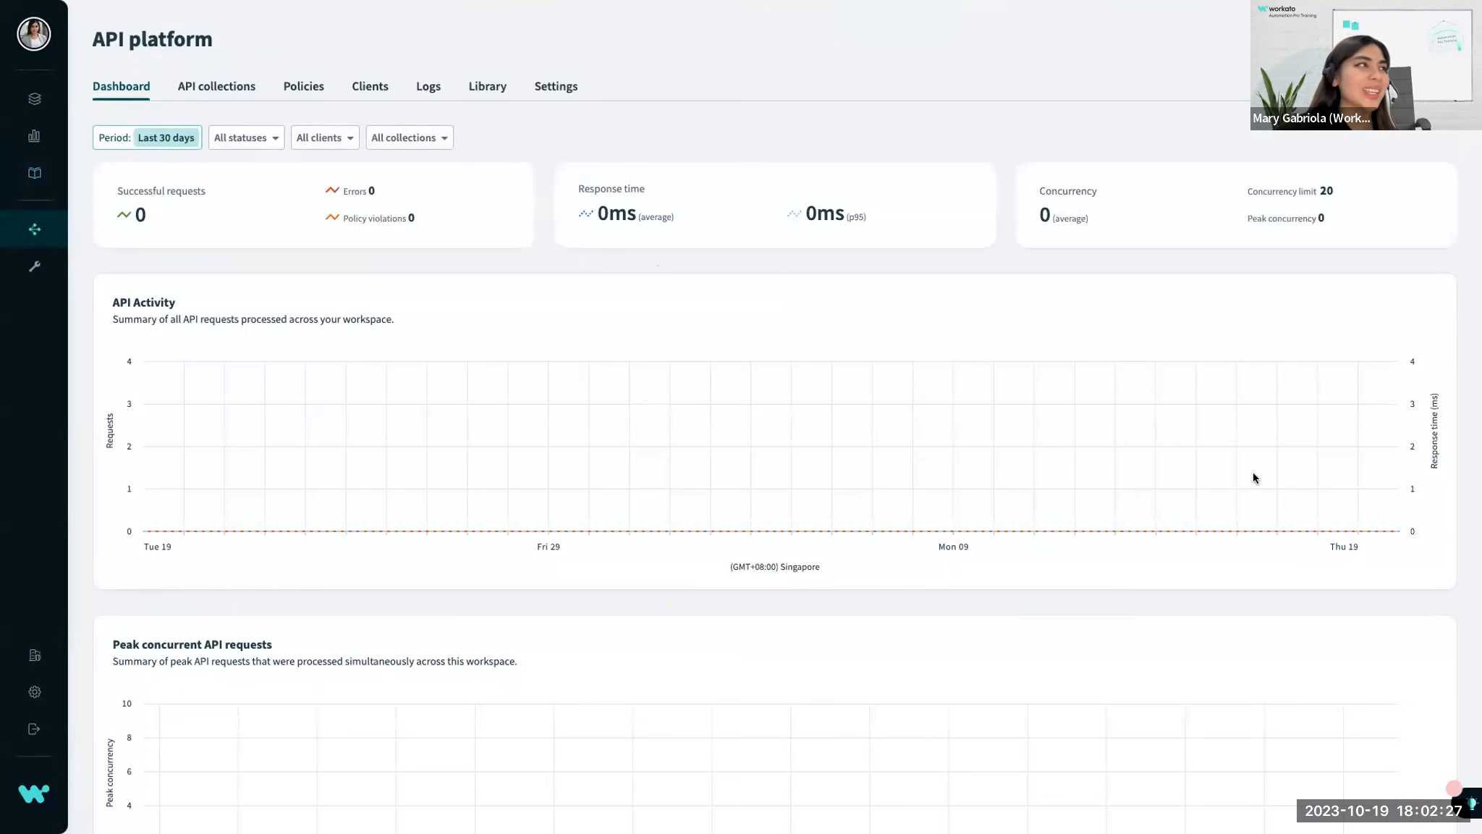
mouse_move(59, 232)
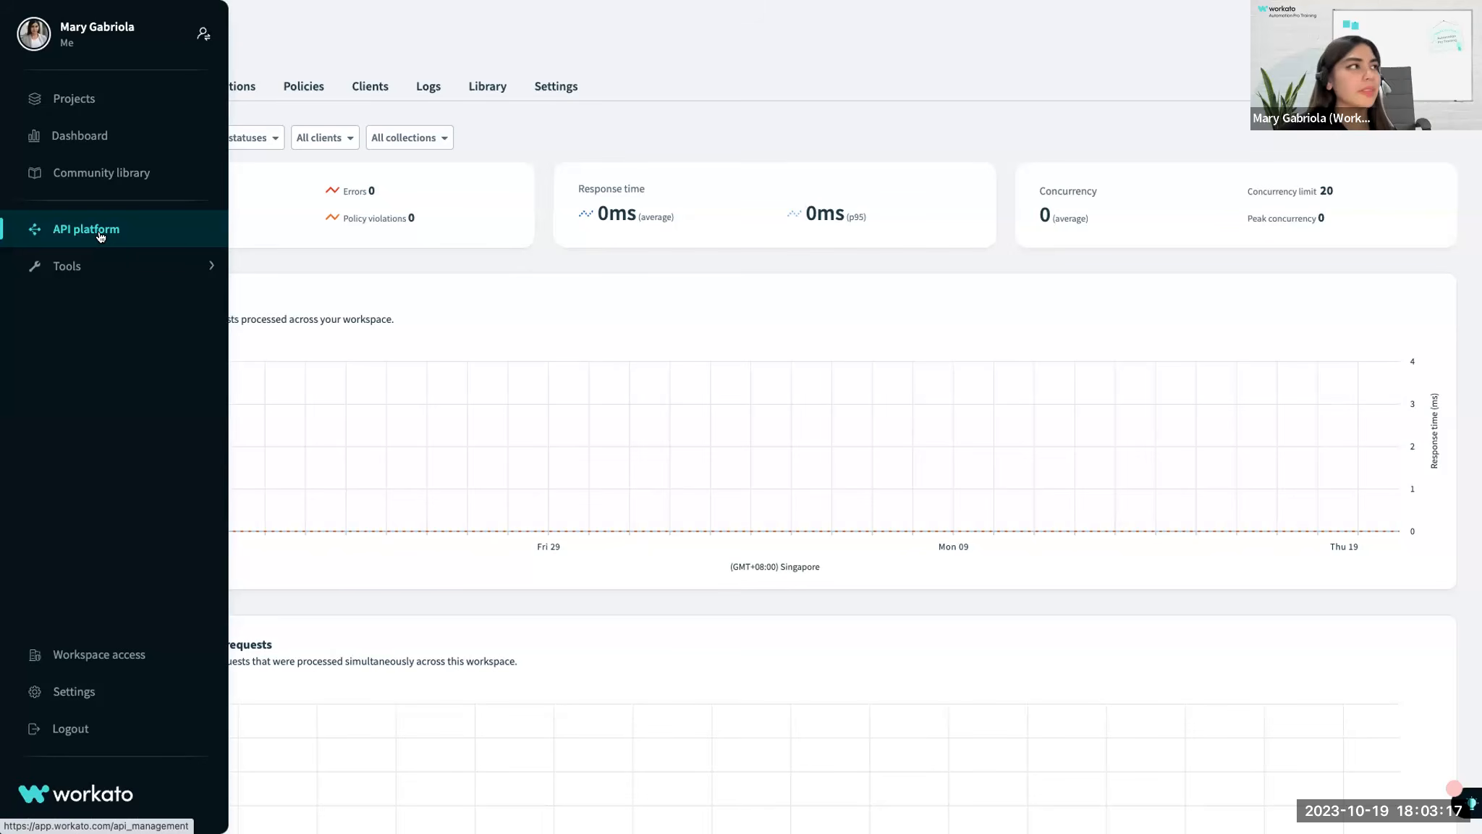
mouse_move(91, 267)
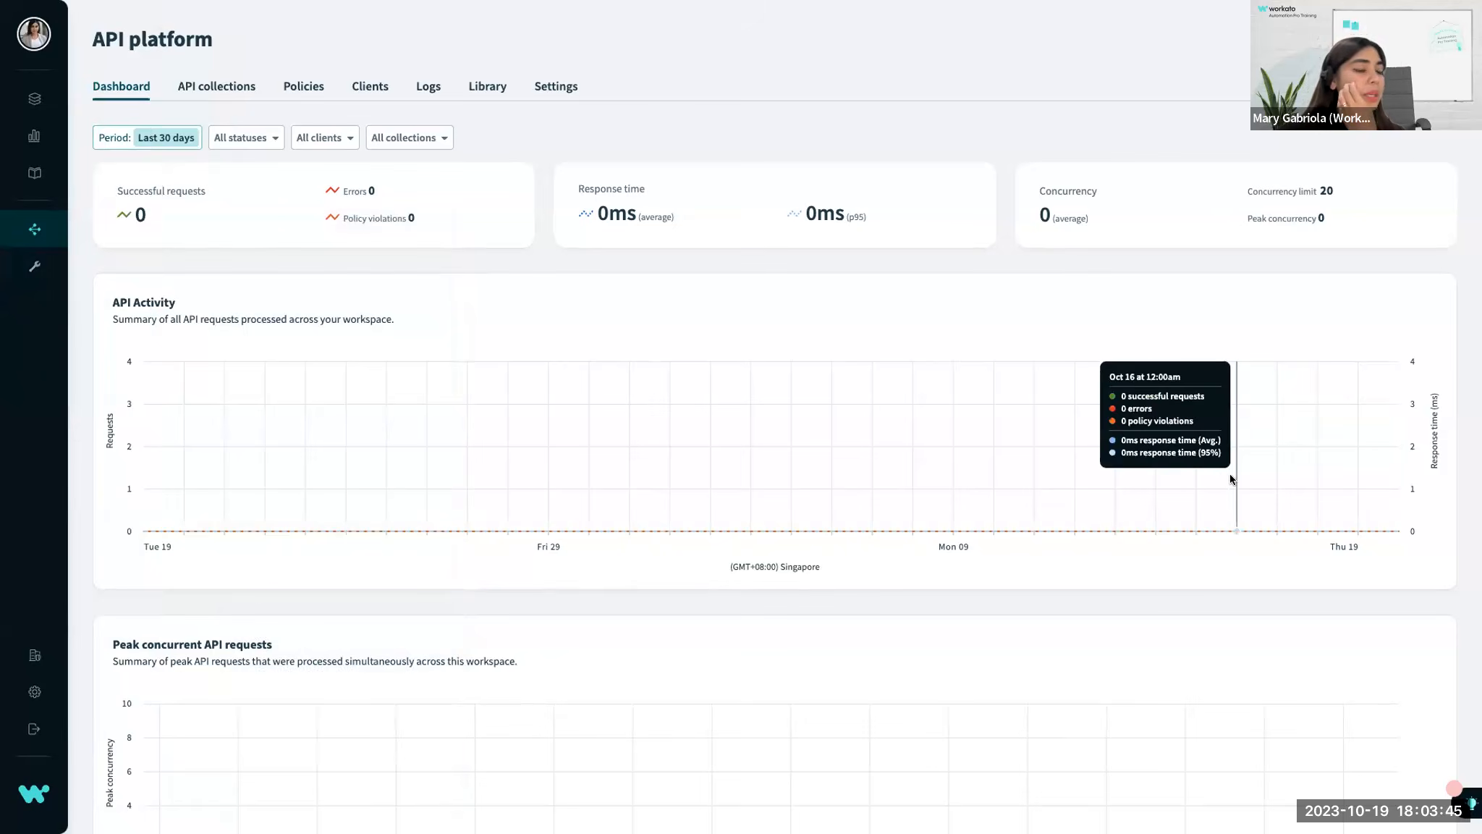
mouse_move(41, 265)
mouse_move(203, 269)
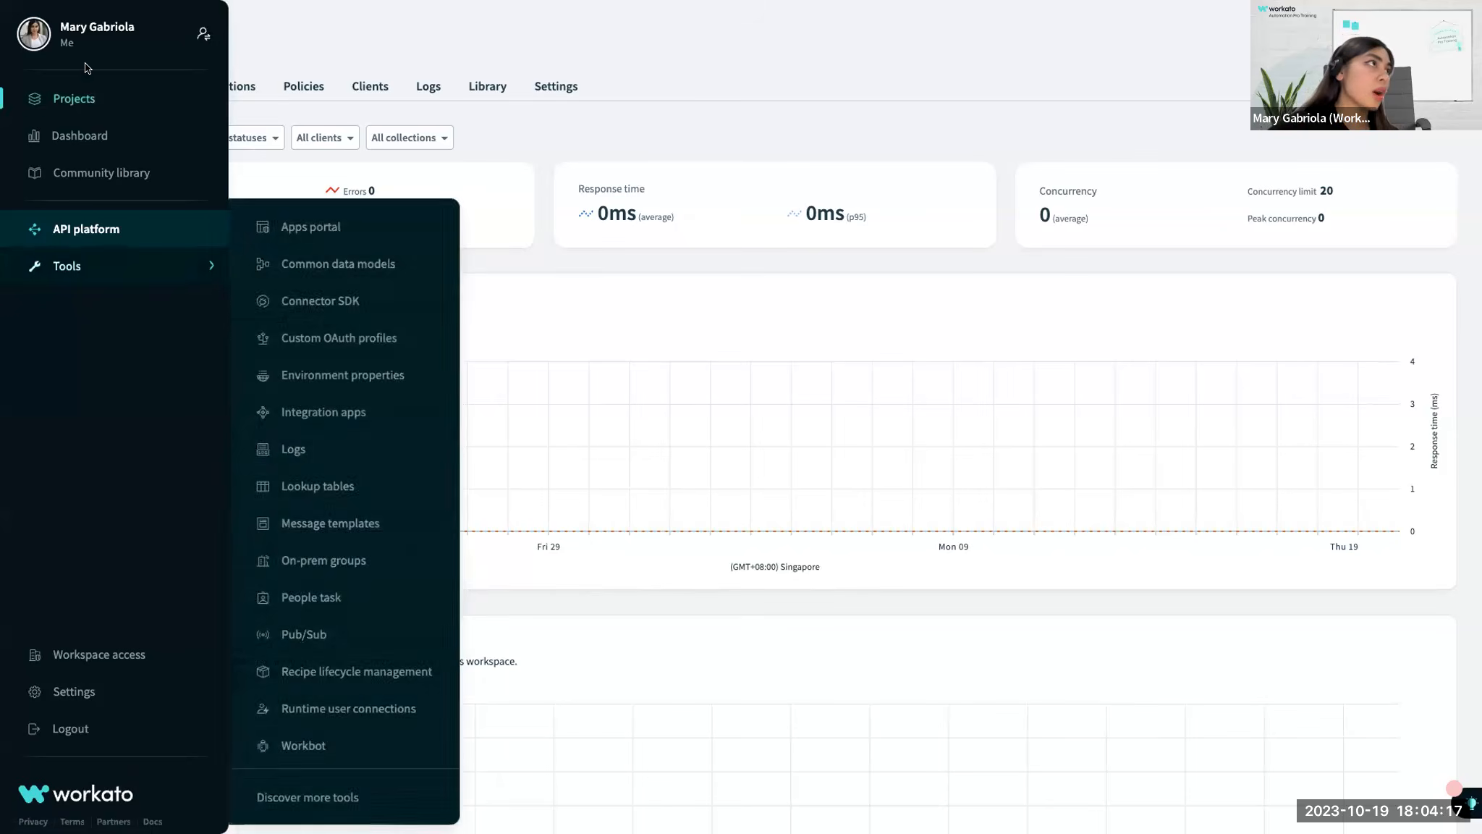
Look through the available teams, switch to Golden Demos's team and view its projects.
click(34, 41)
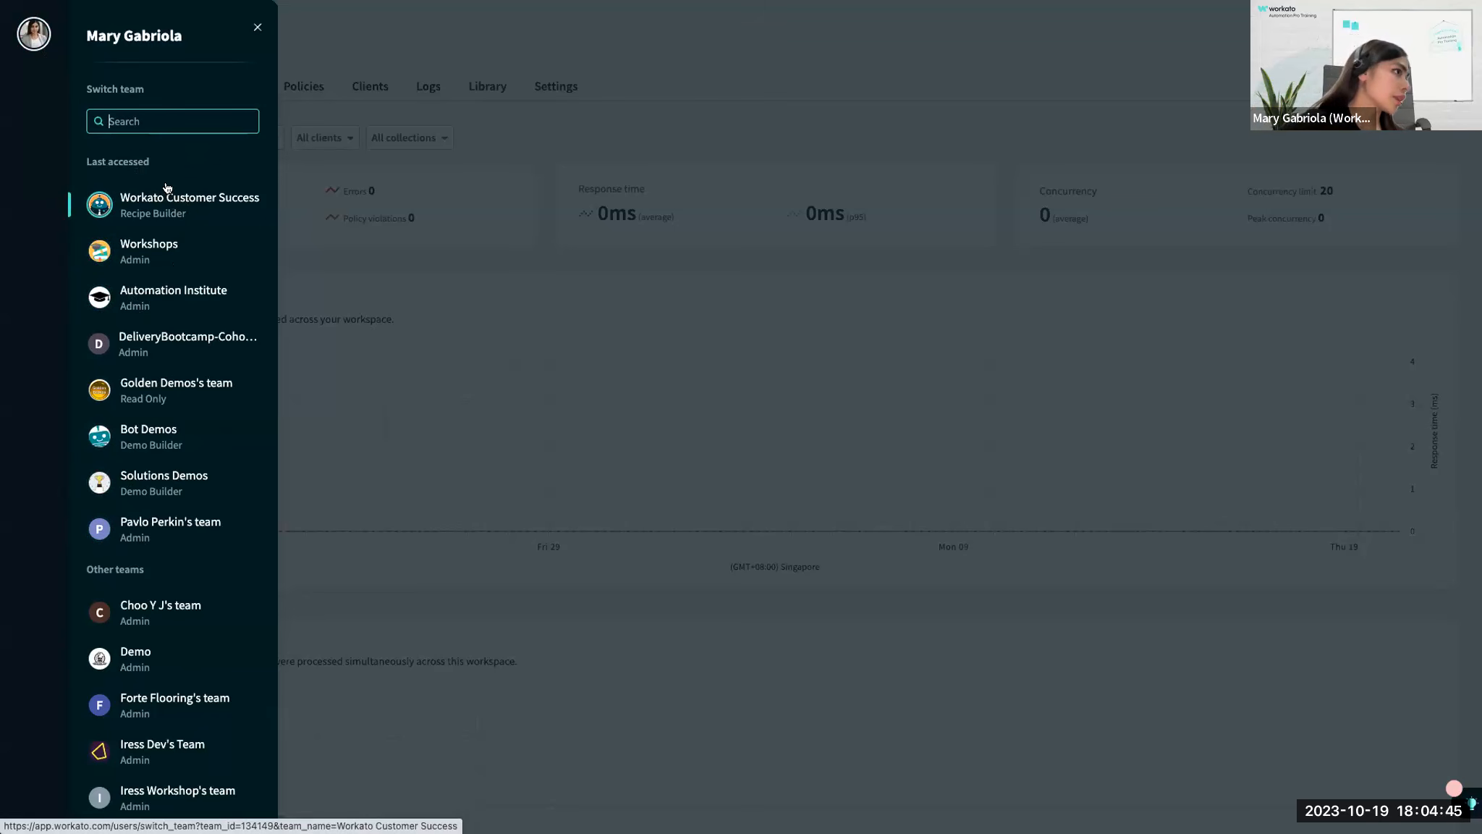
scroll(153, 309, down, 3)
scroll(153, 309, up, 3)
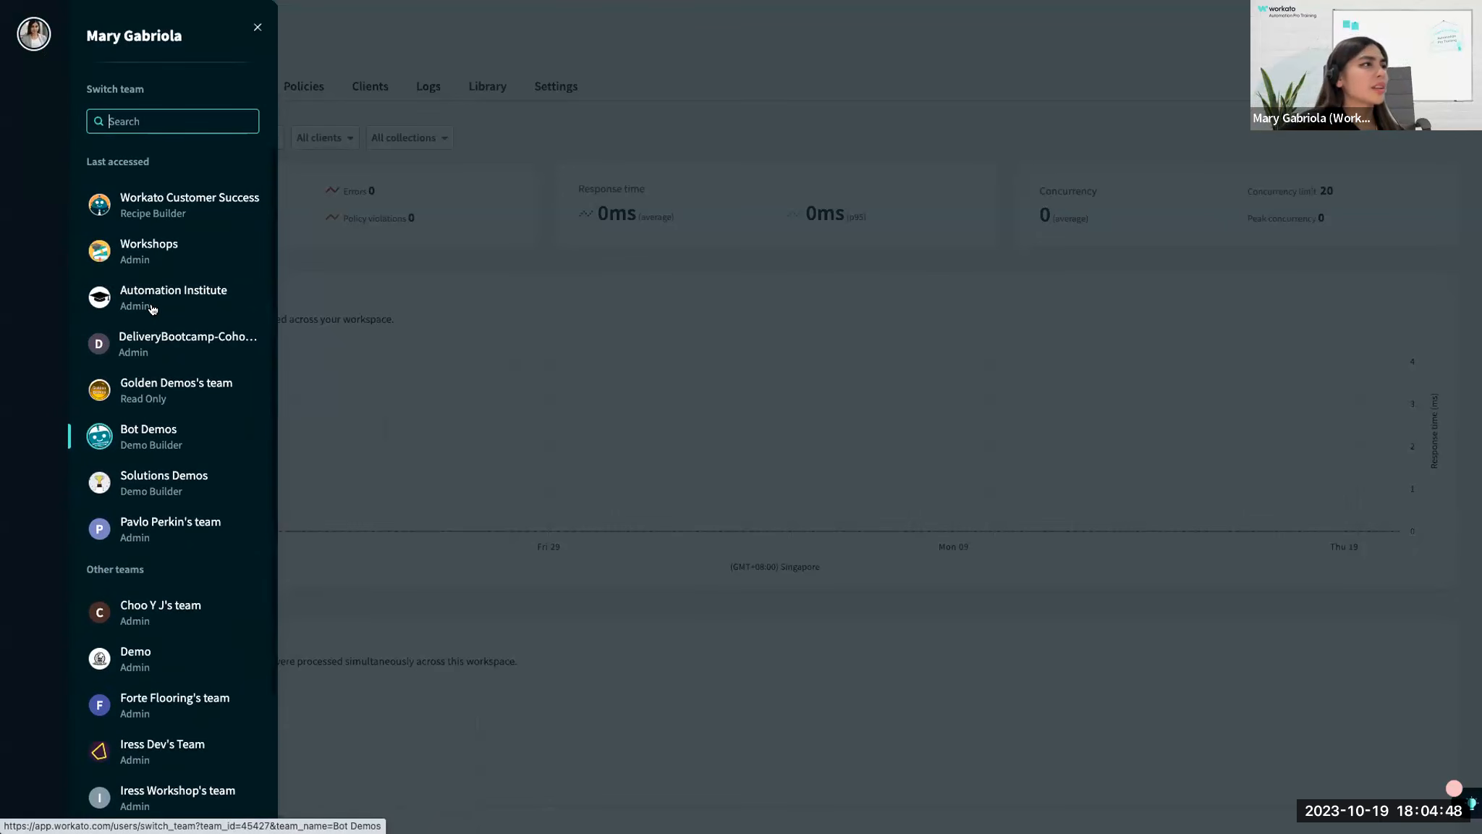
click(150, 392)
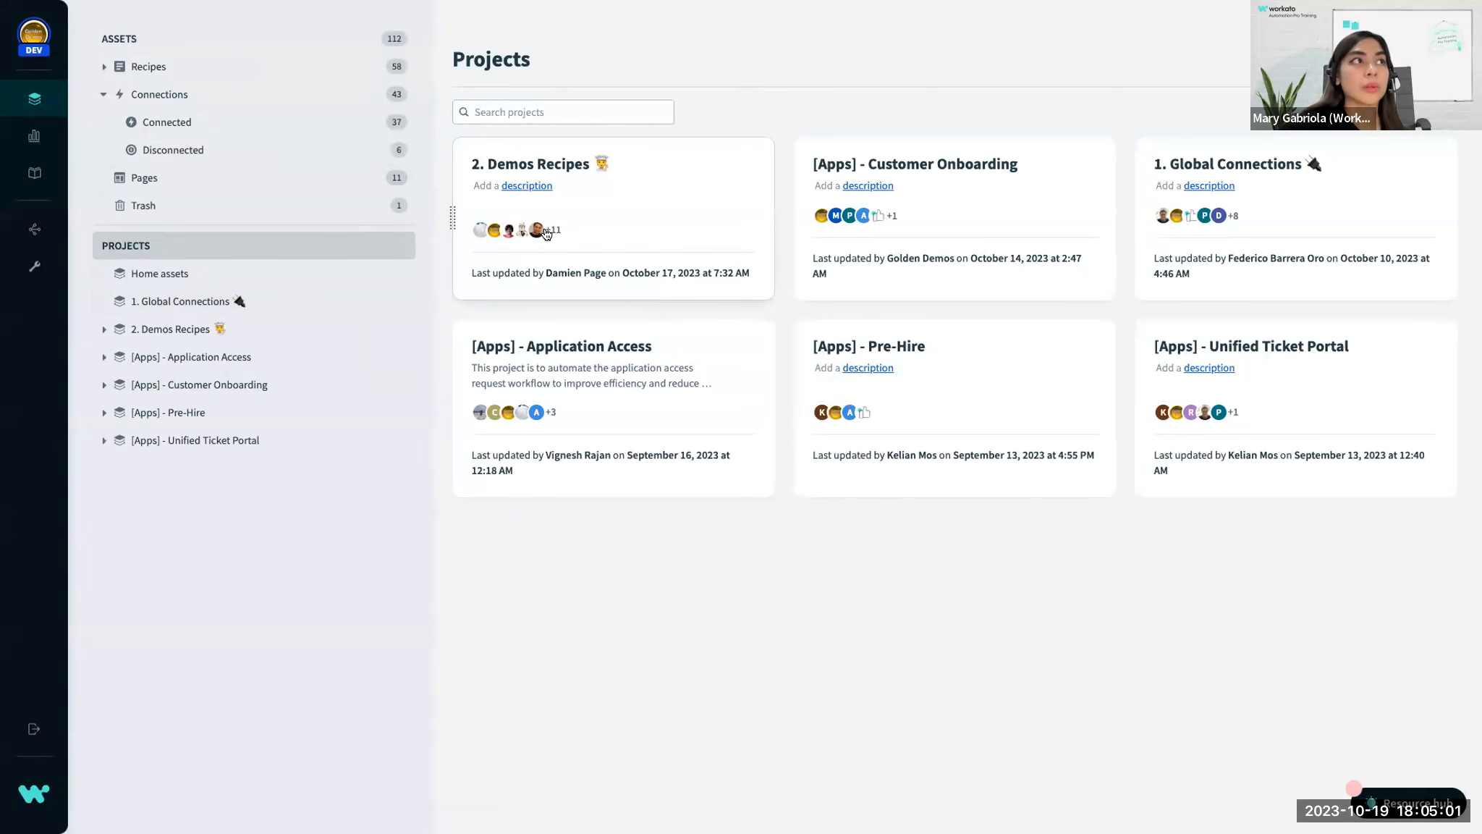
mouse_move(552, 233)
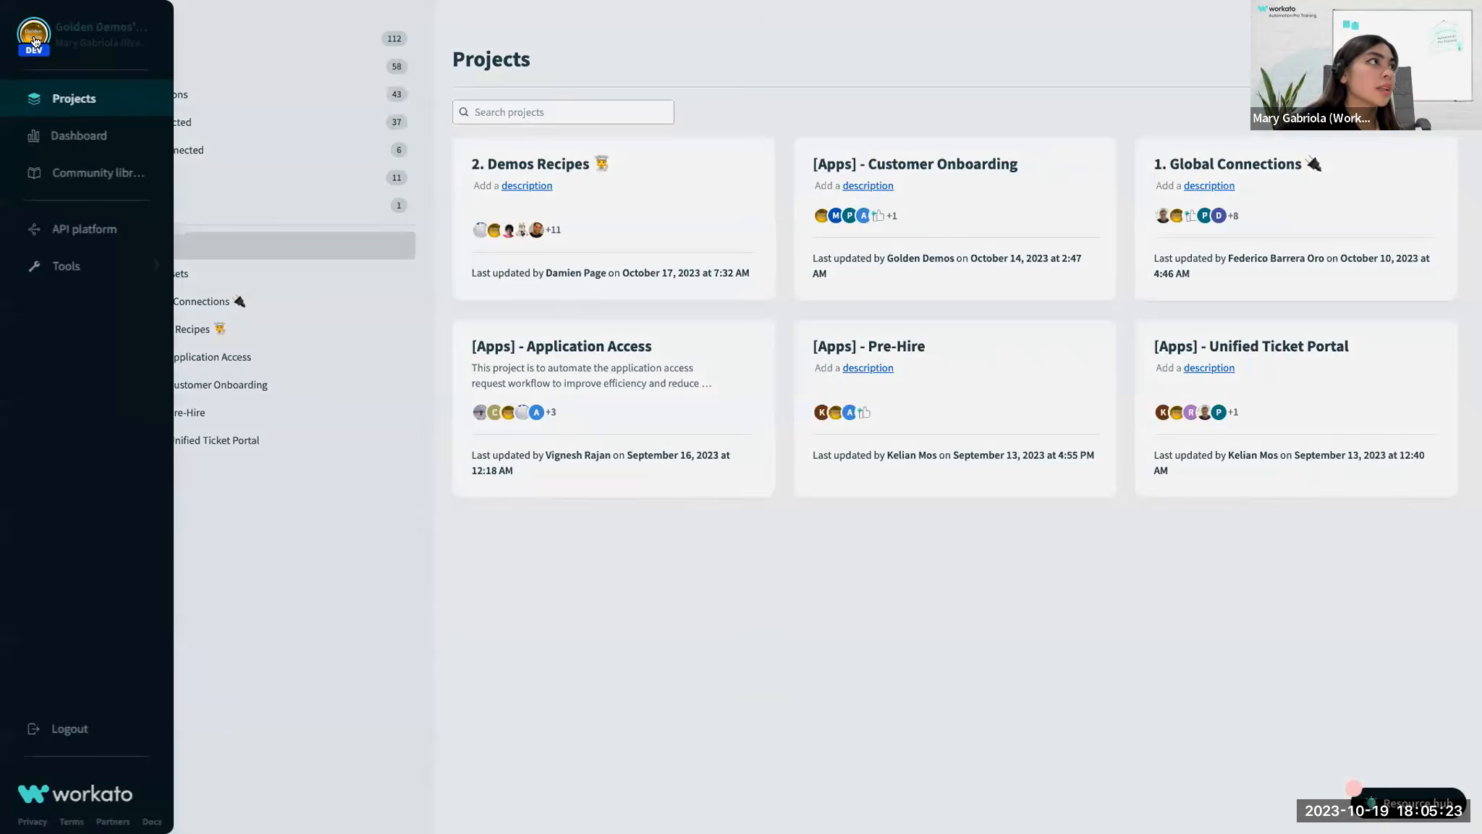
View the projects in the team's Production environment and return to the personal workspace.
click(34, 41)
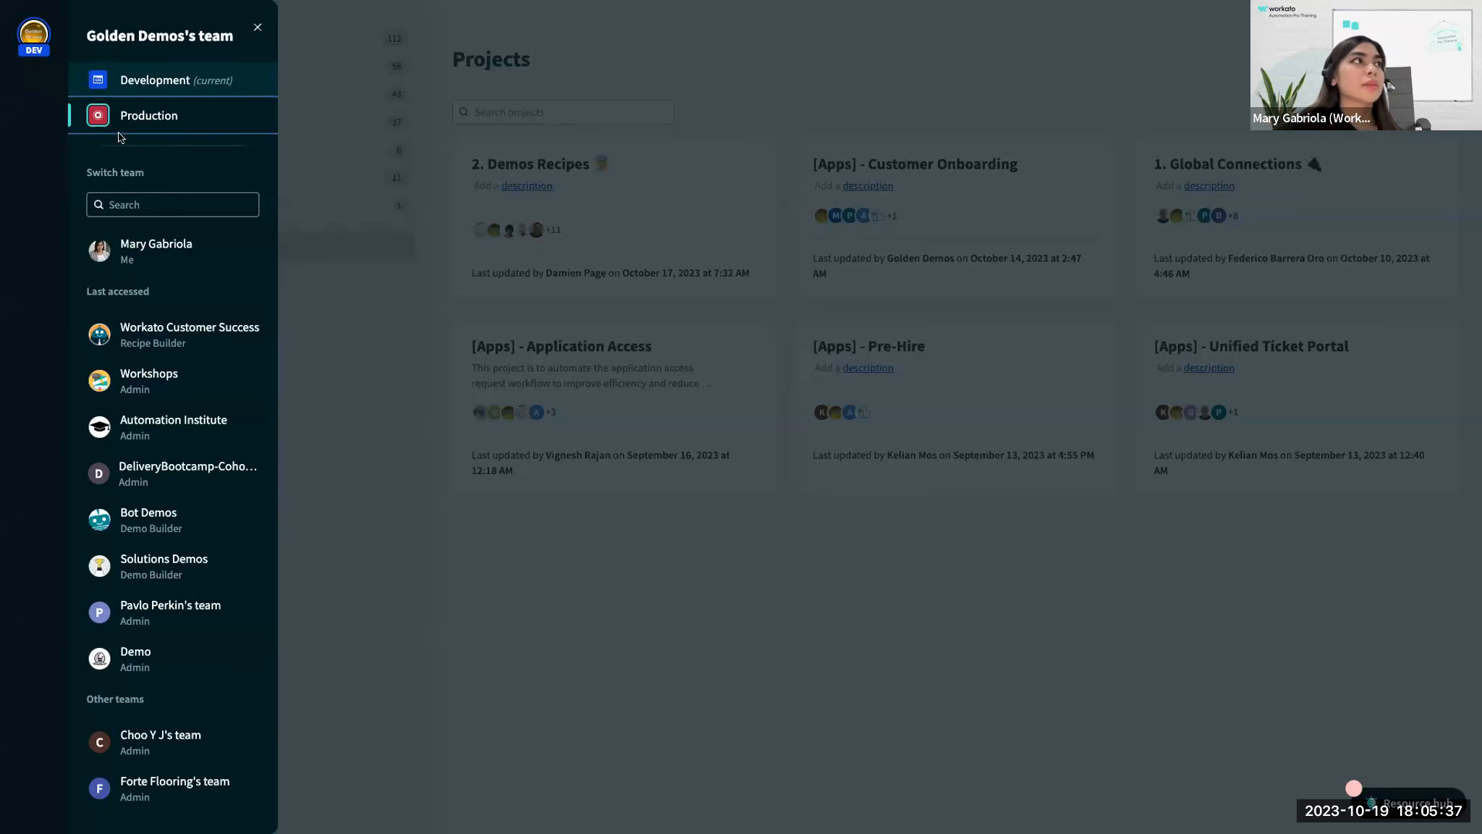
click(160, 121)
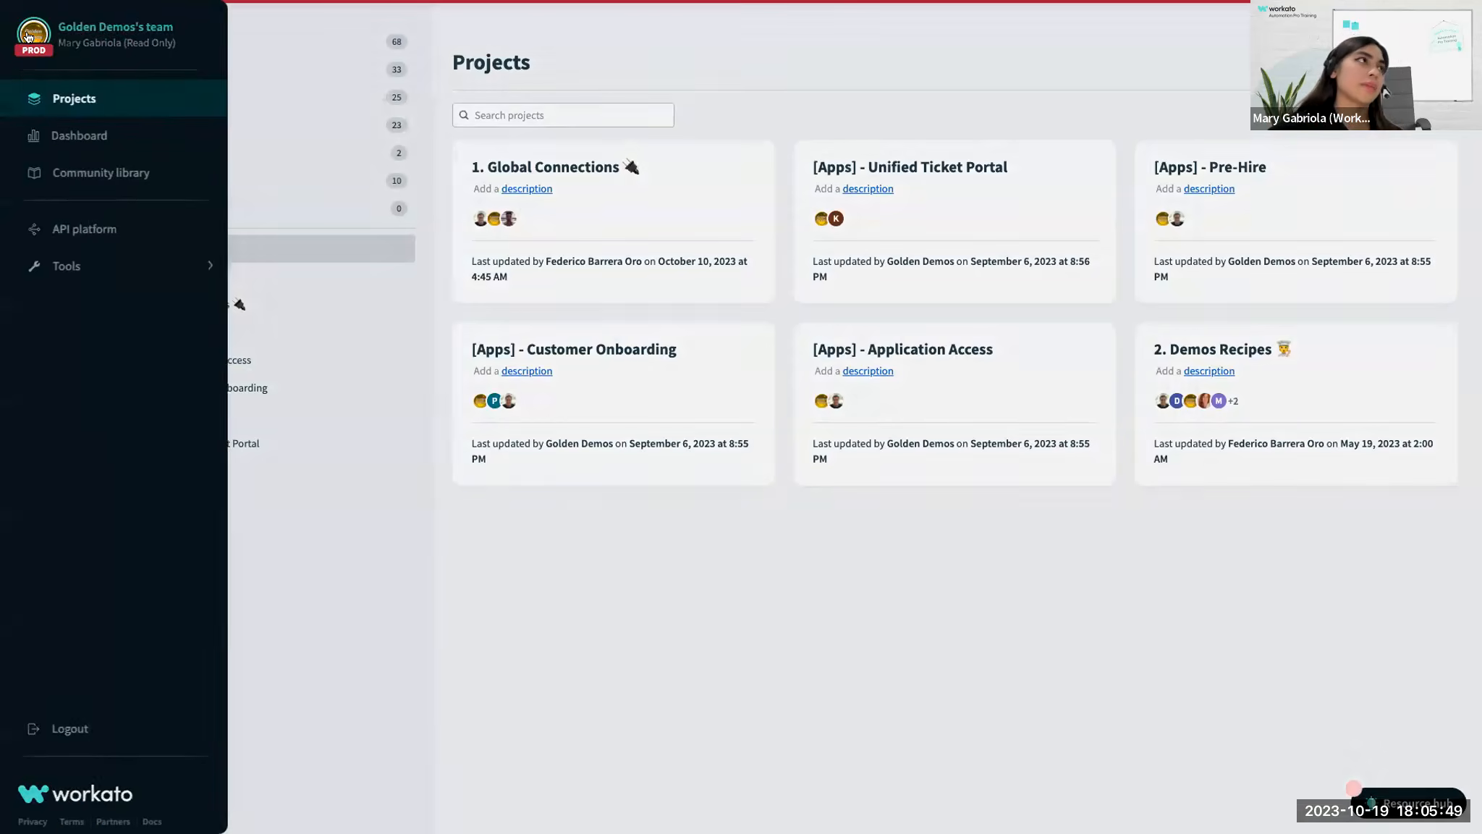
click(27, 36)
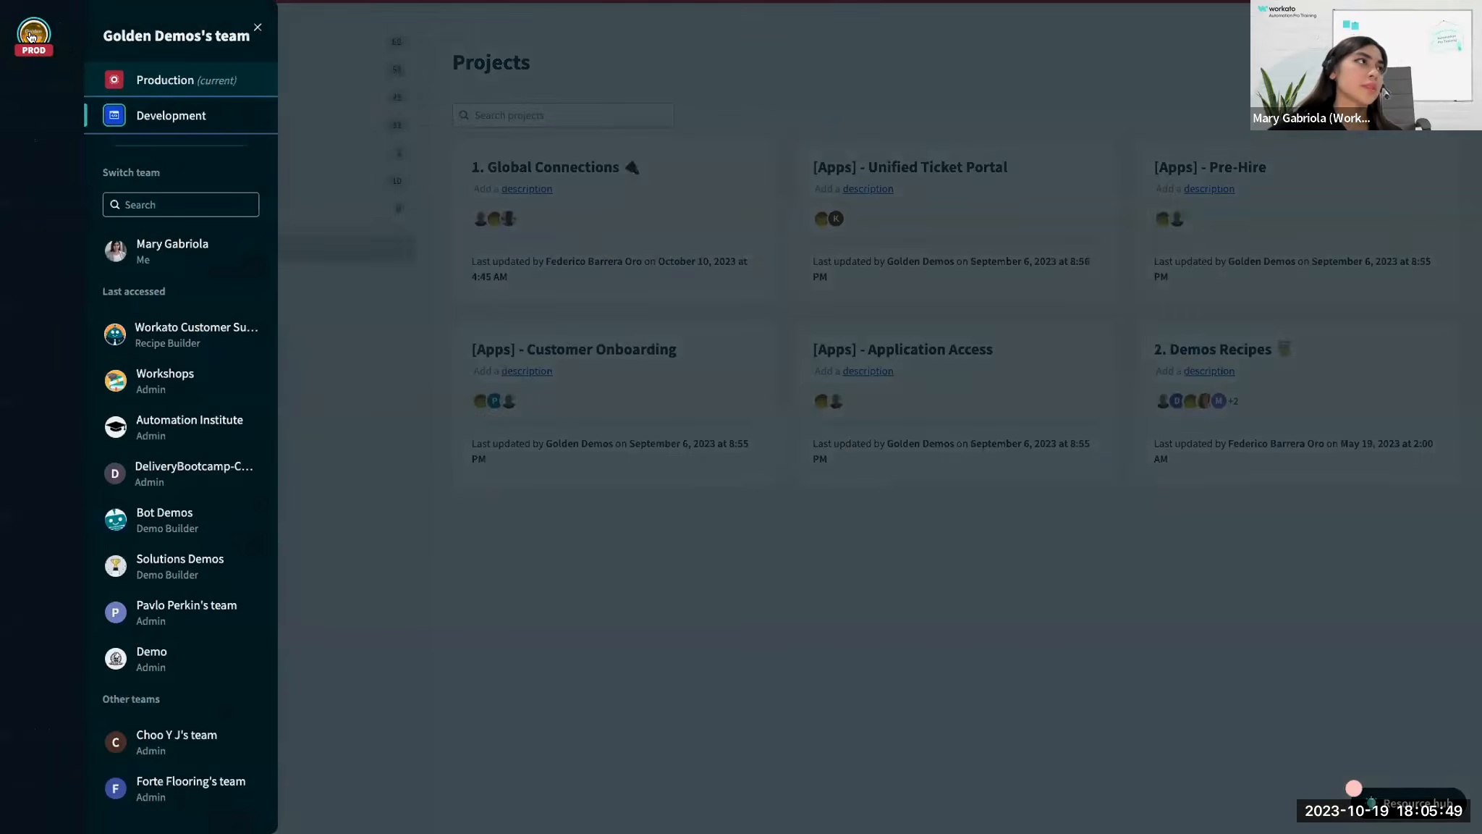
click(133, 256)
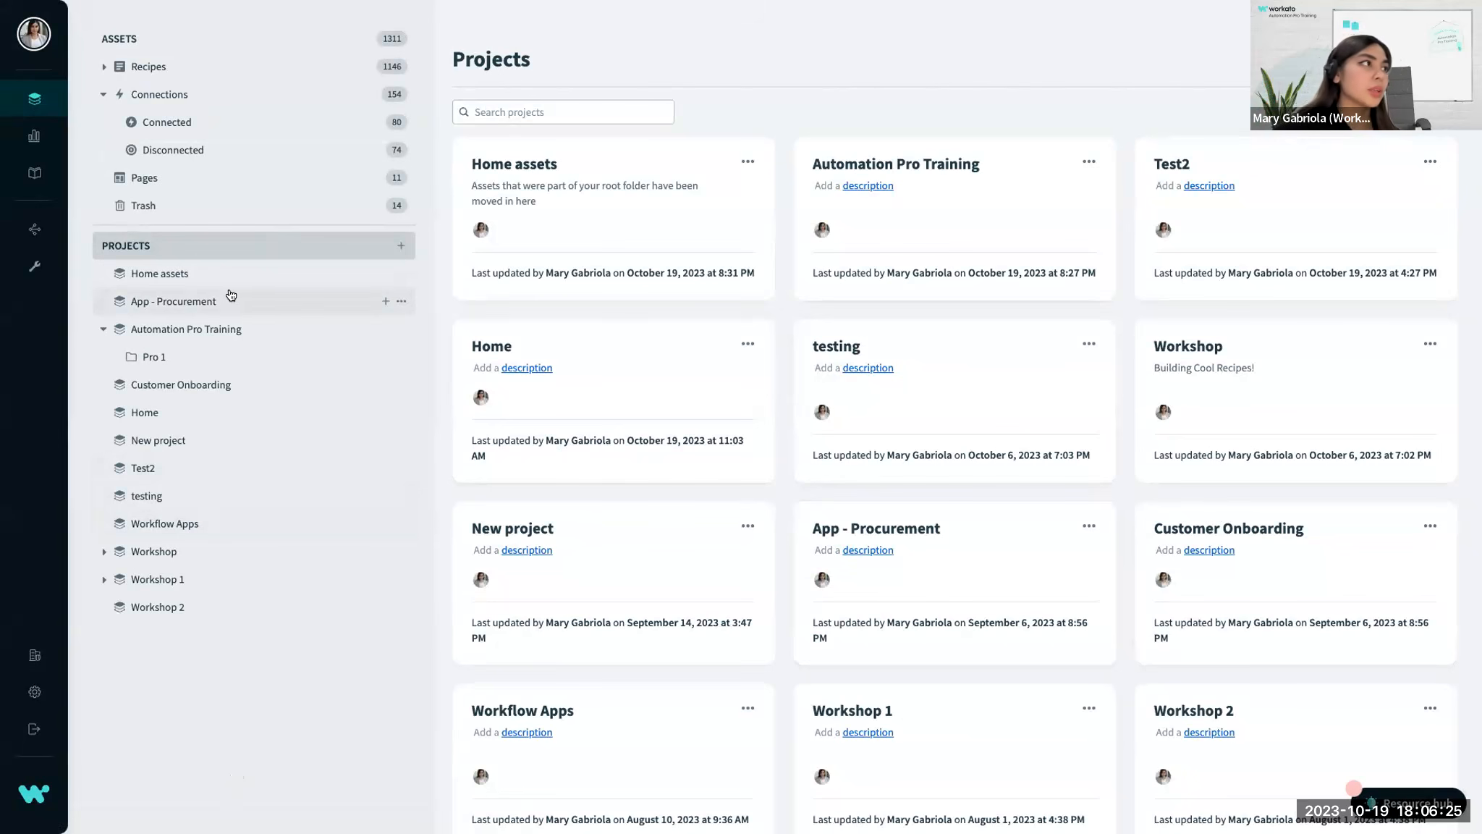
Create a recipe in the Automation Pro Training project with "Trigger from an app" as its starting point.
click(186, 330)
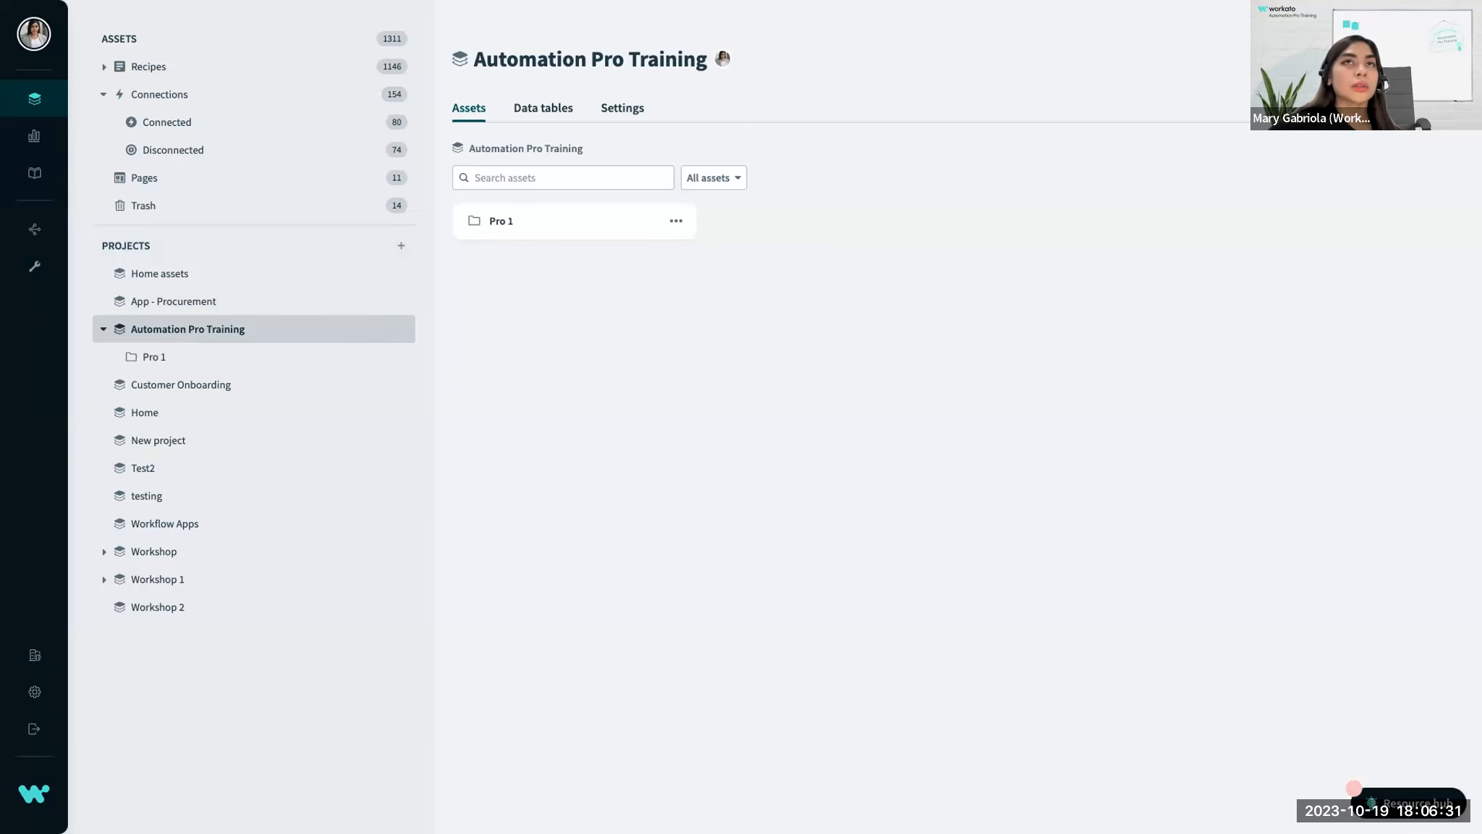
click(1424, 63)
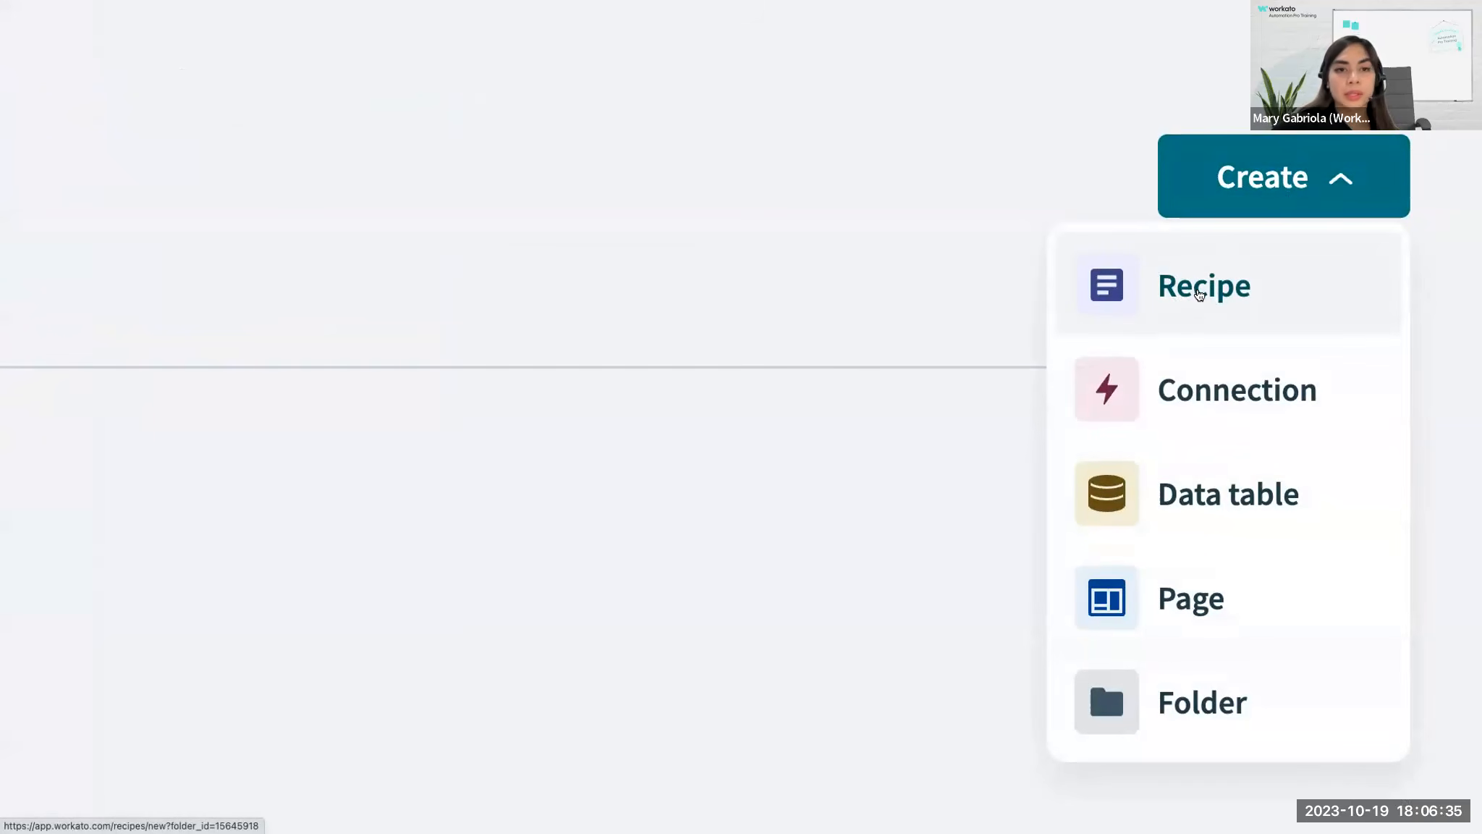
click(1218, 287)
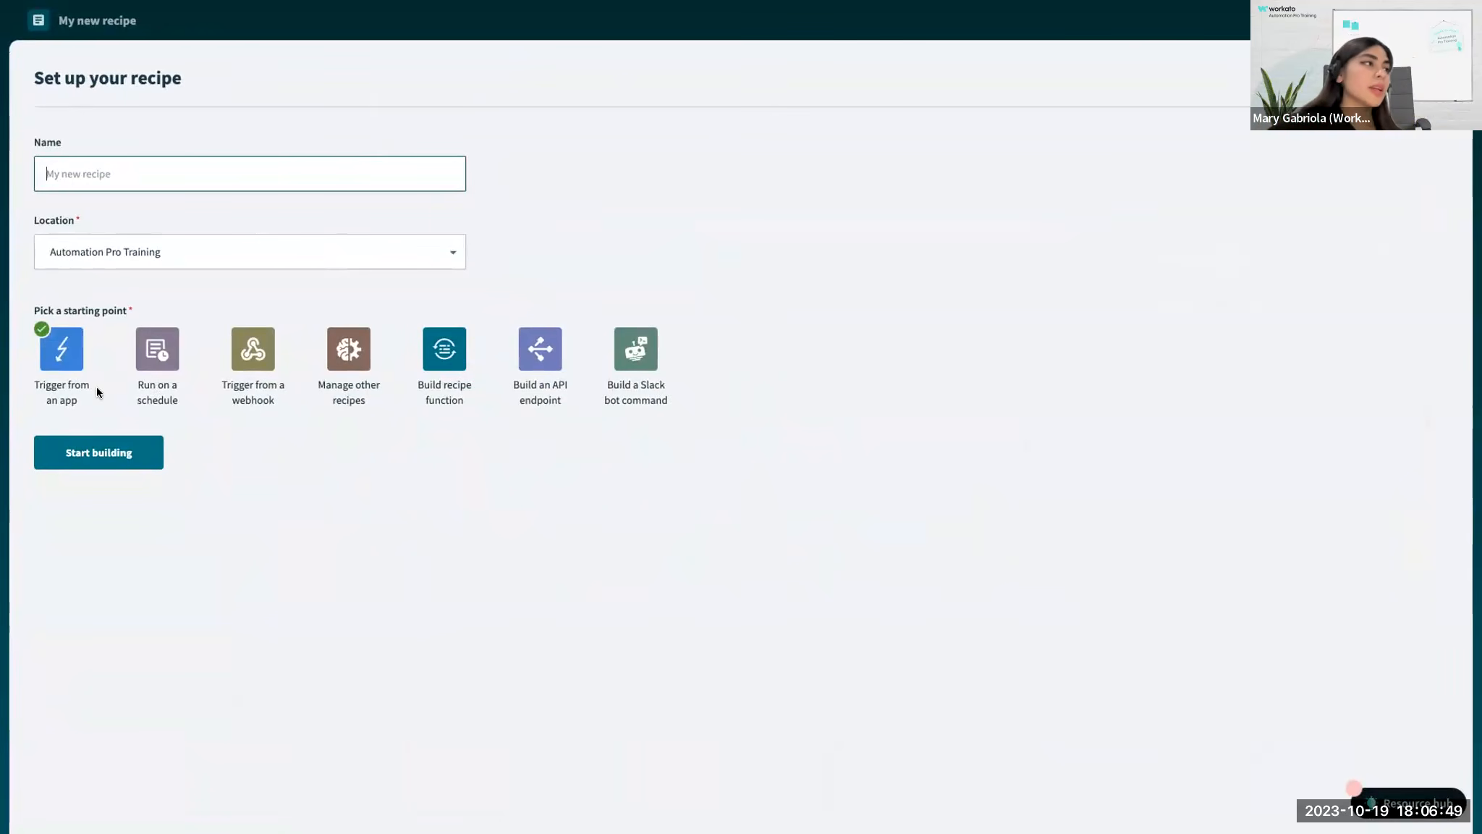
click(84, 466)
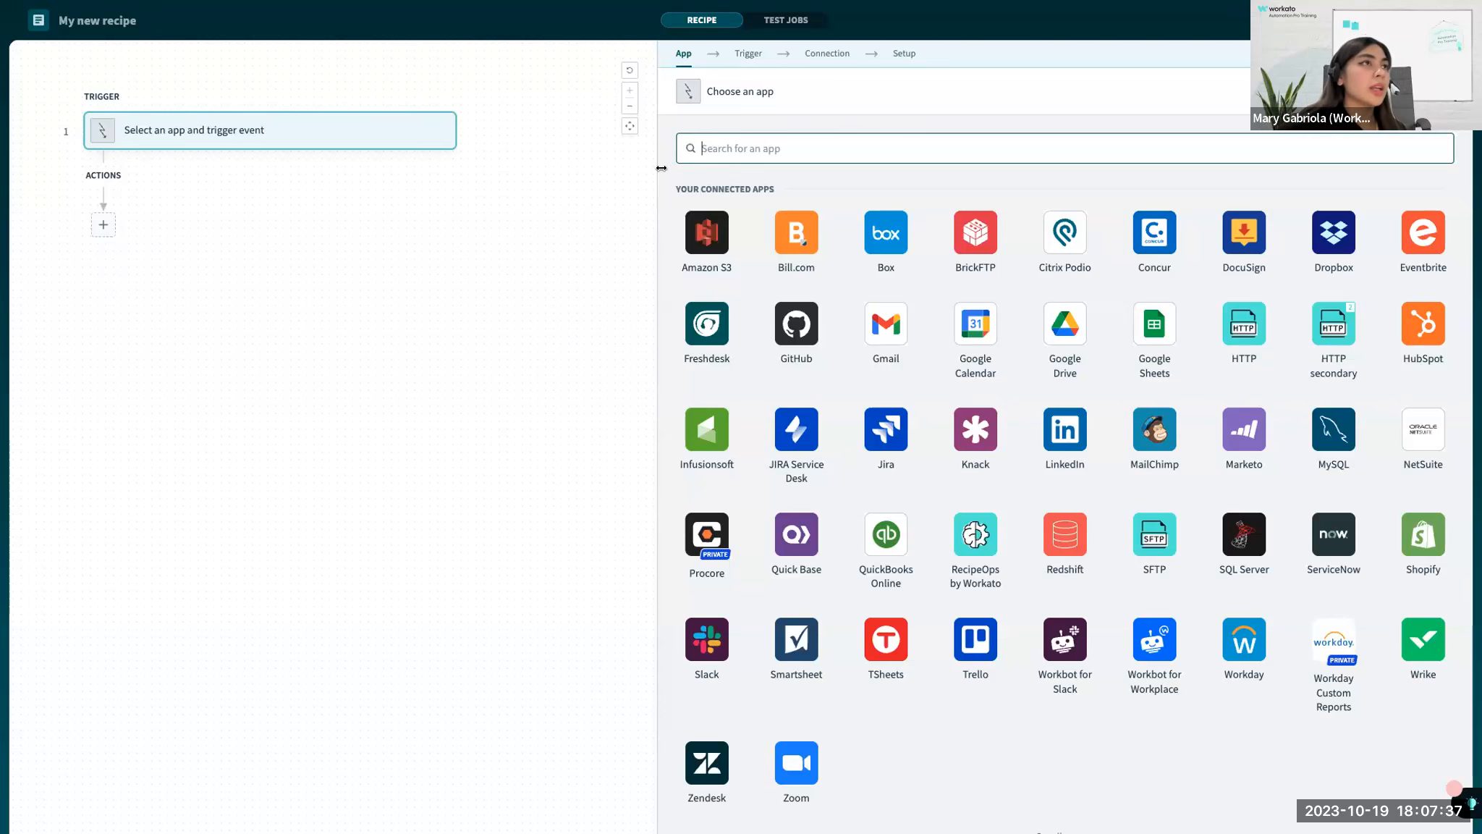
Resize the trigger's setup pane, close it, and reopen the app selection for the trigger step.
drag(661, 168, 324, 218)
mouse_move(658, 176)
mouse_down()
mouse_move(1082, 132)
mouse_move(438, 189)
mouse_move(884, 197)
mouse_move(665, 197)
mouse_up()
mouse_move(470, 148)
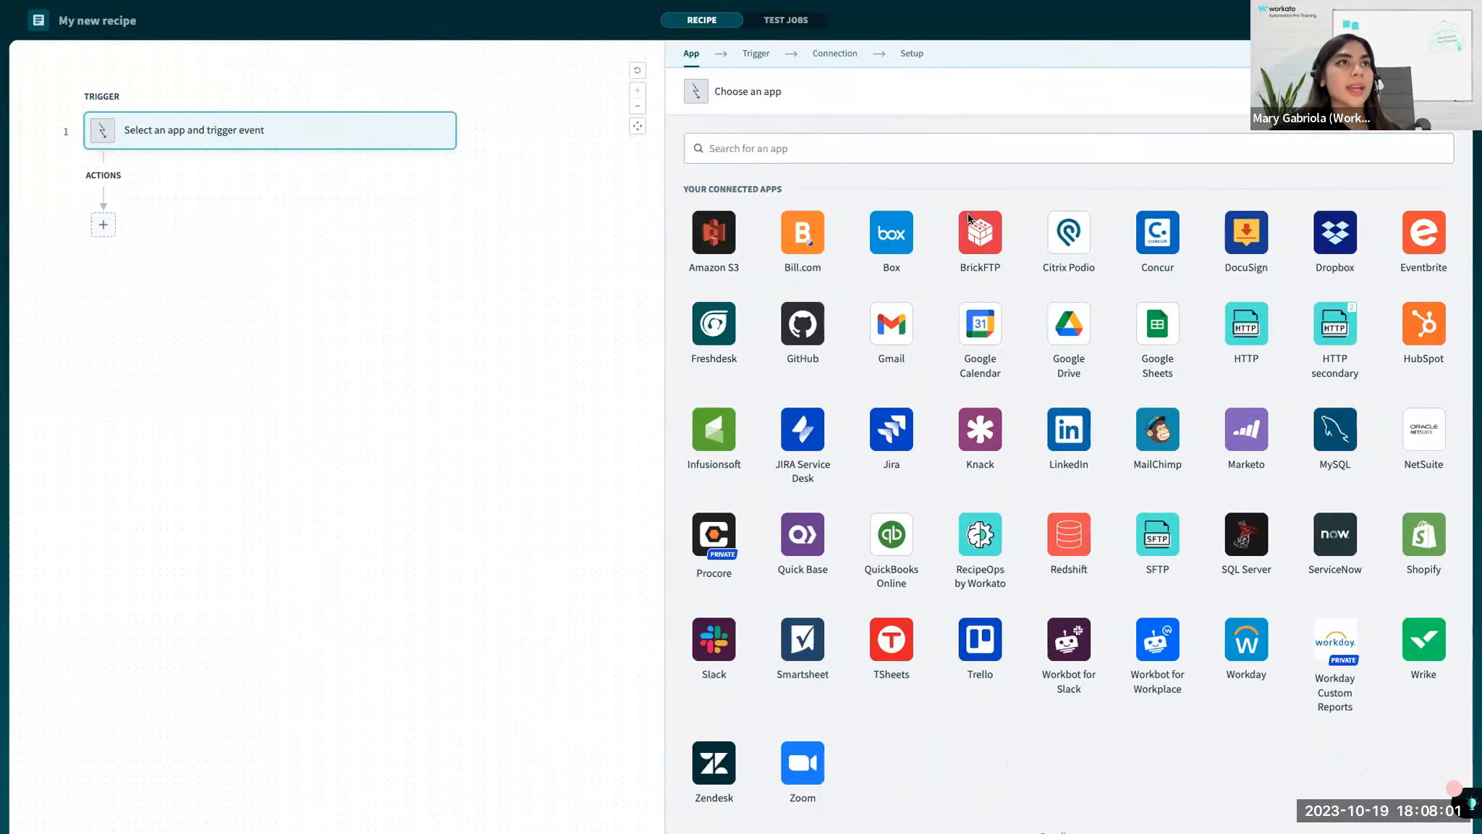
click(903, 146)
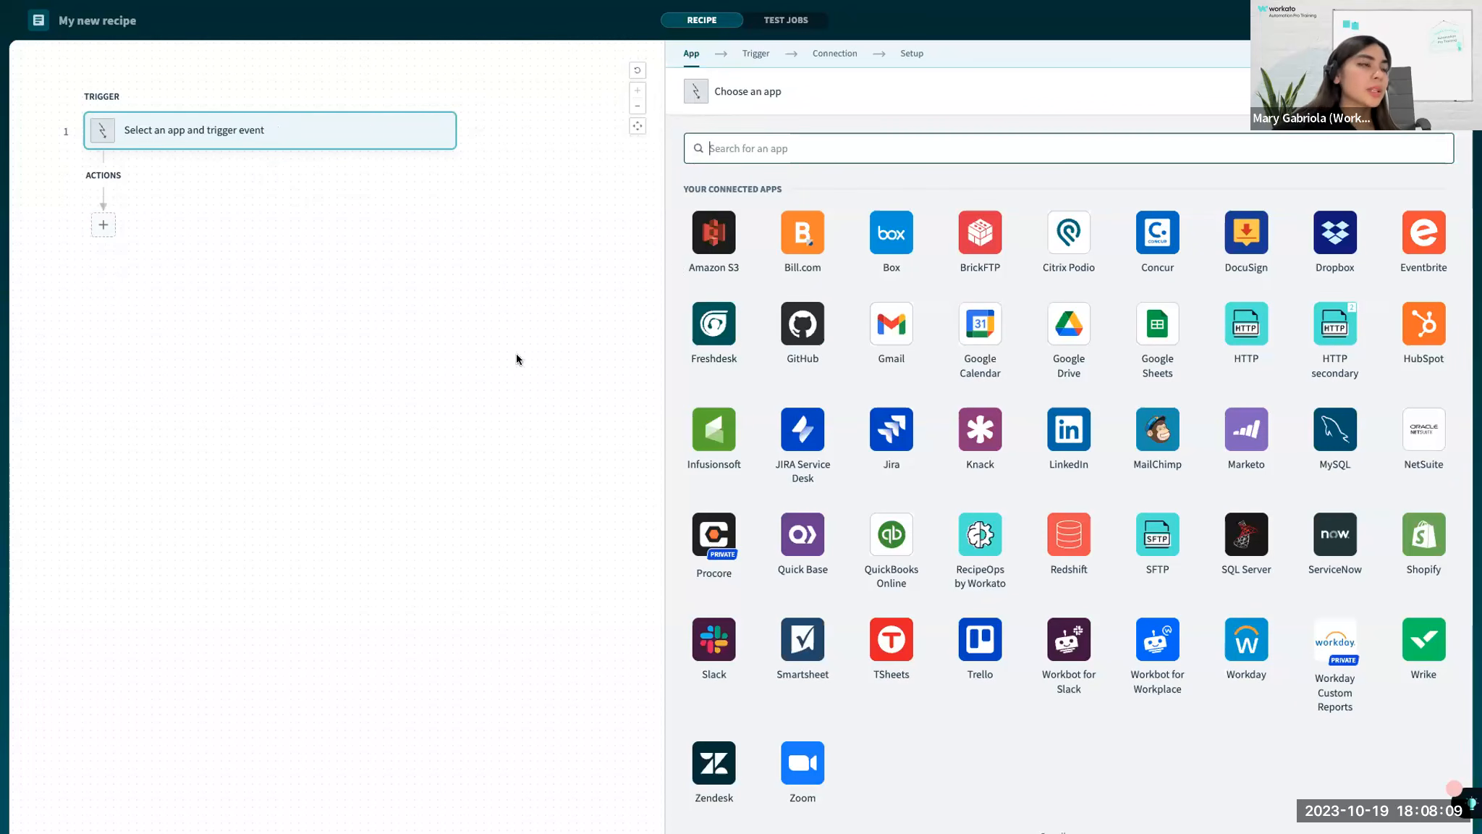
click(228, 332)
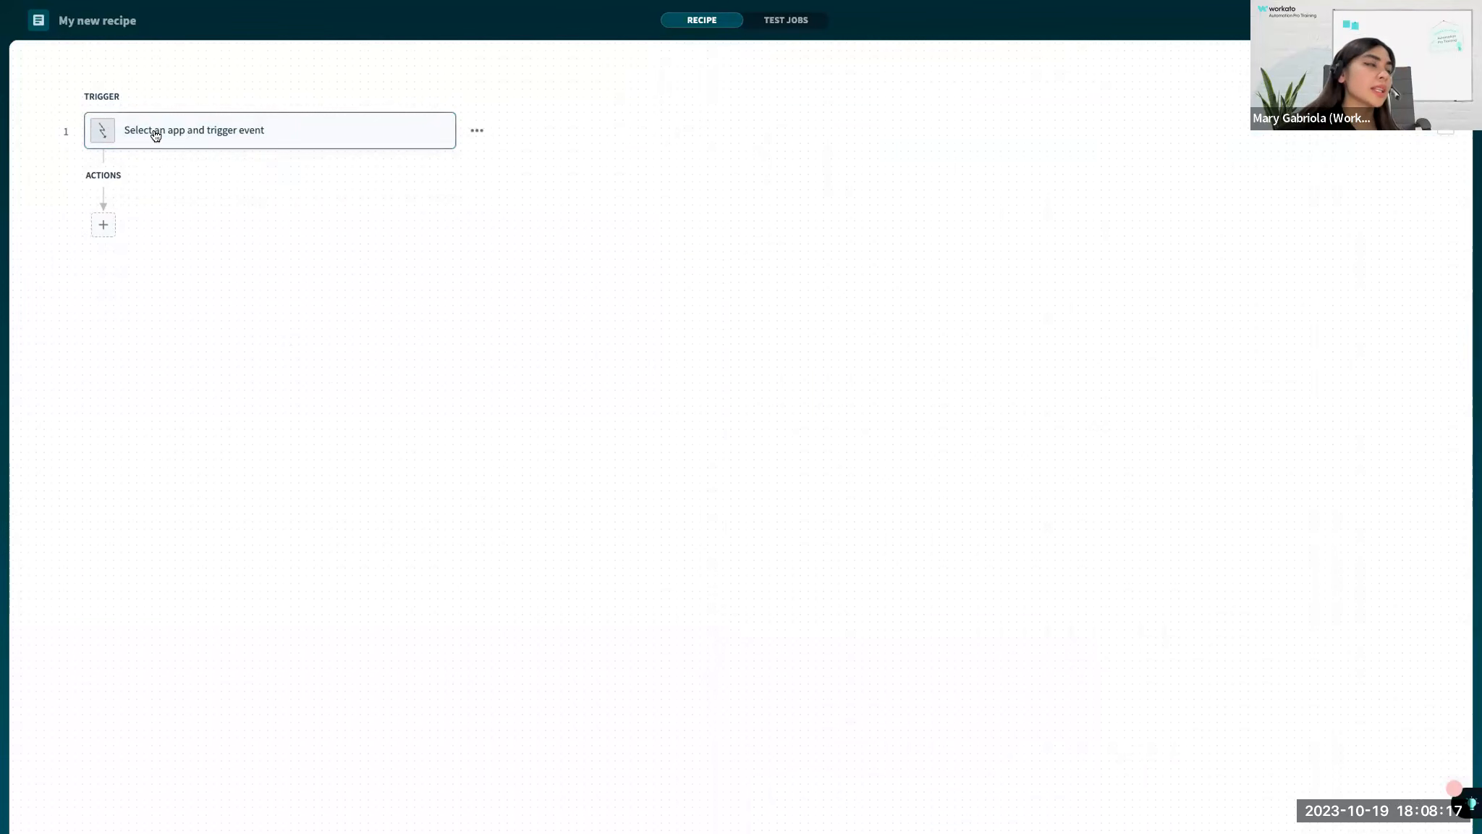
click(191, 117)
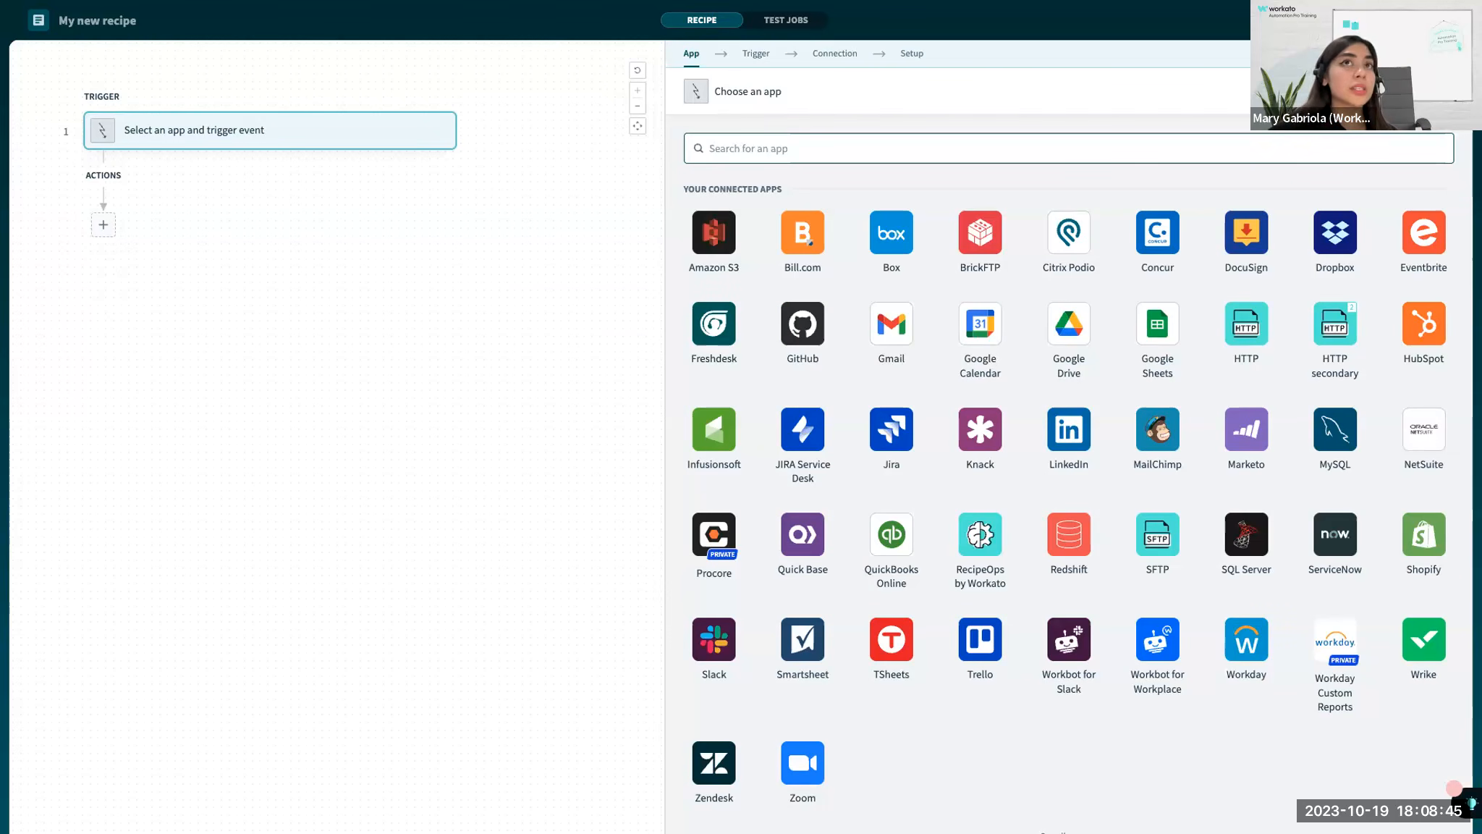
Leave the recipe editor, reopen it from the trigger's read-only view, and return to the recipe's overview page.
click(1445, 20)
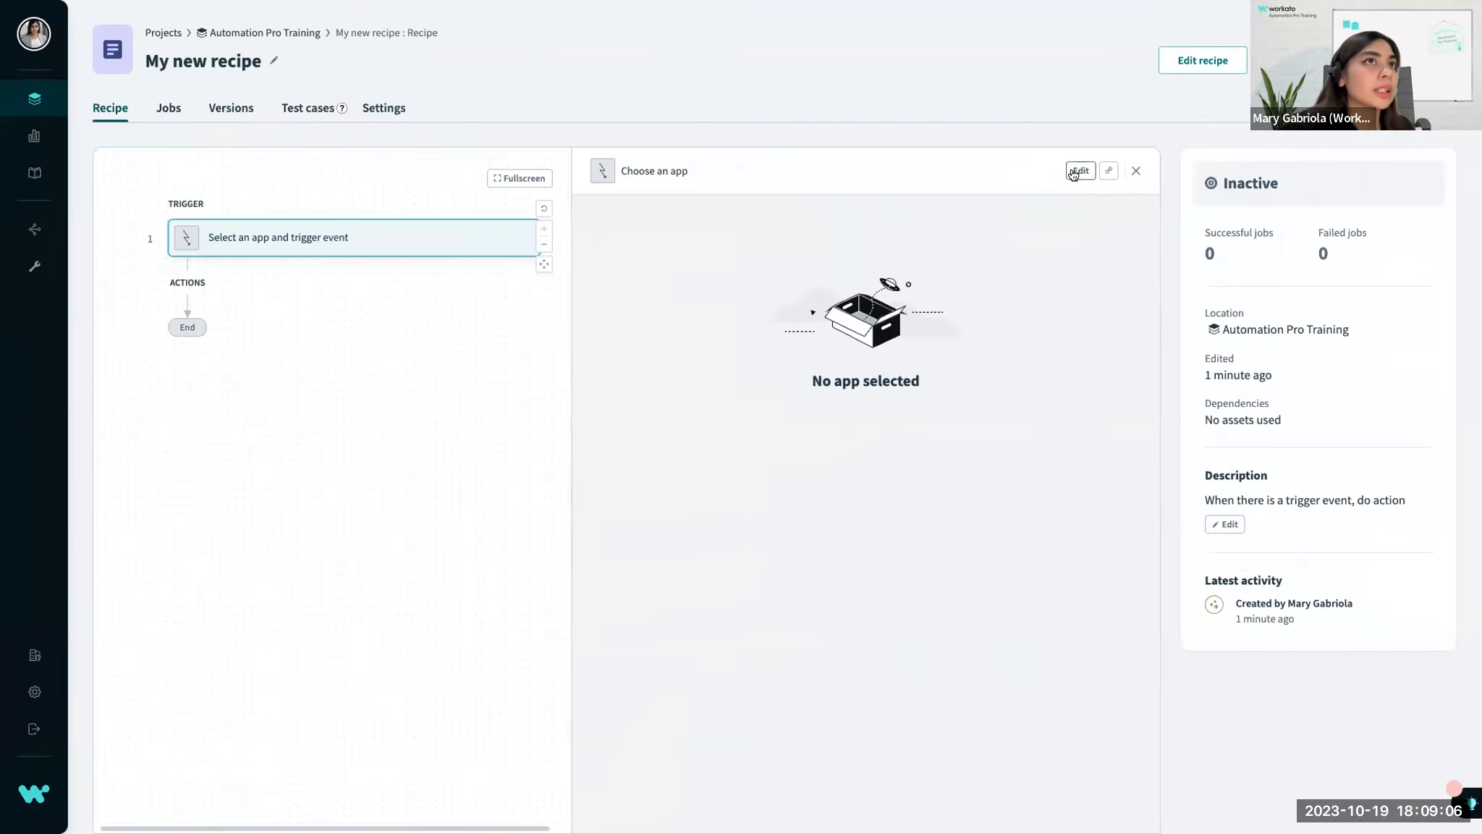
click(1078, 165)
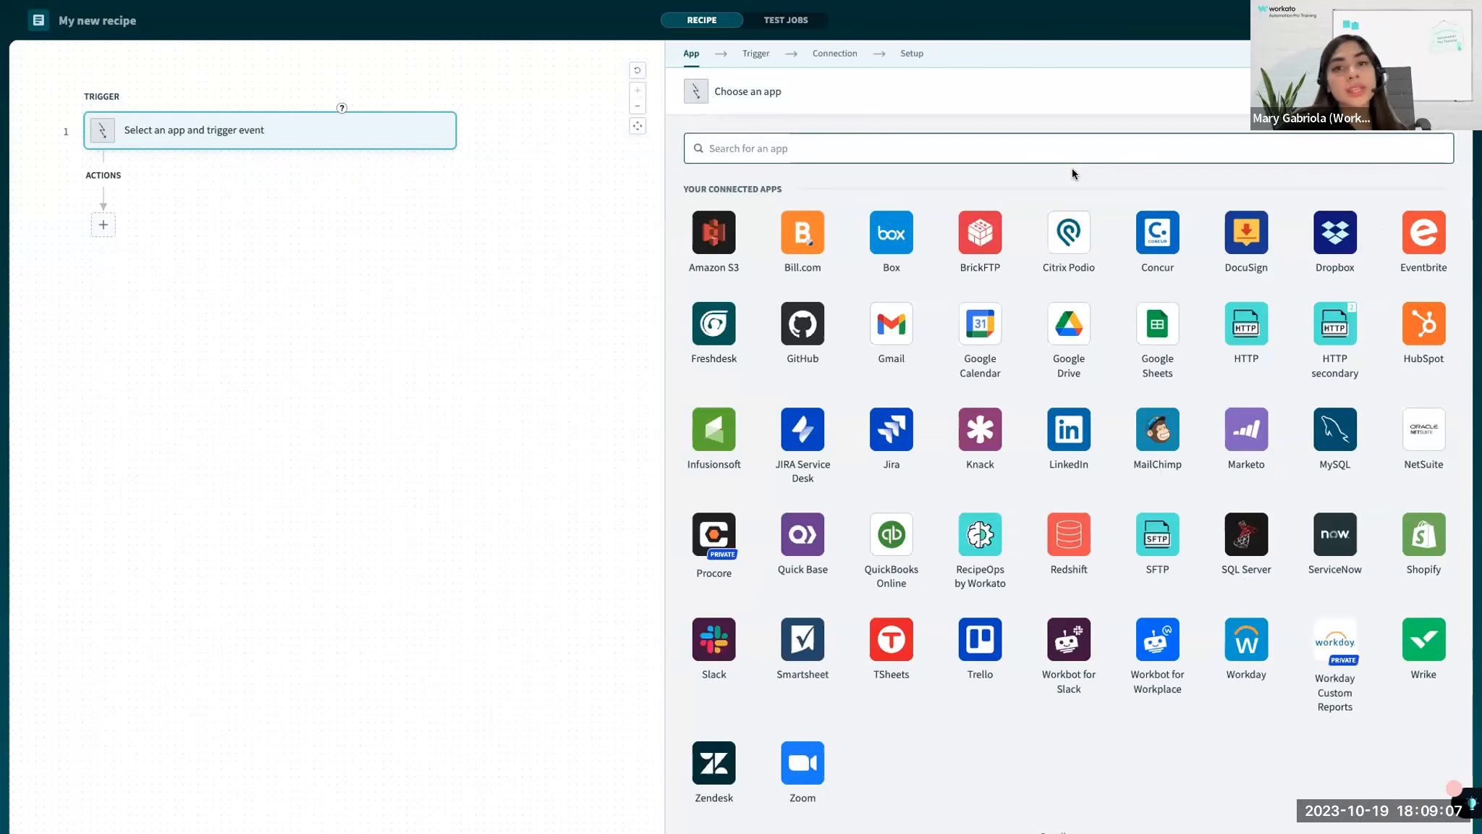
click(1439, 21)
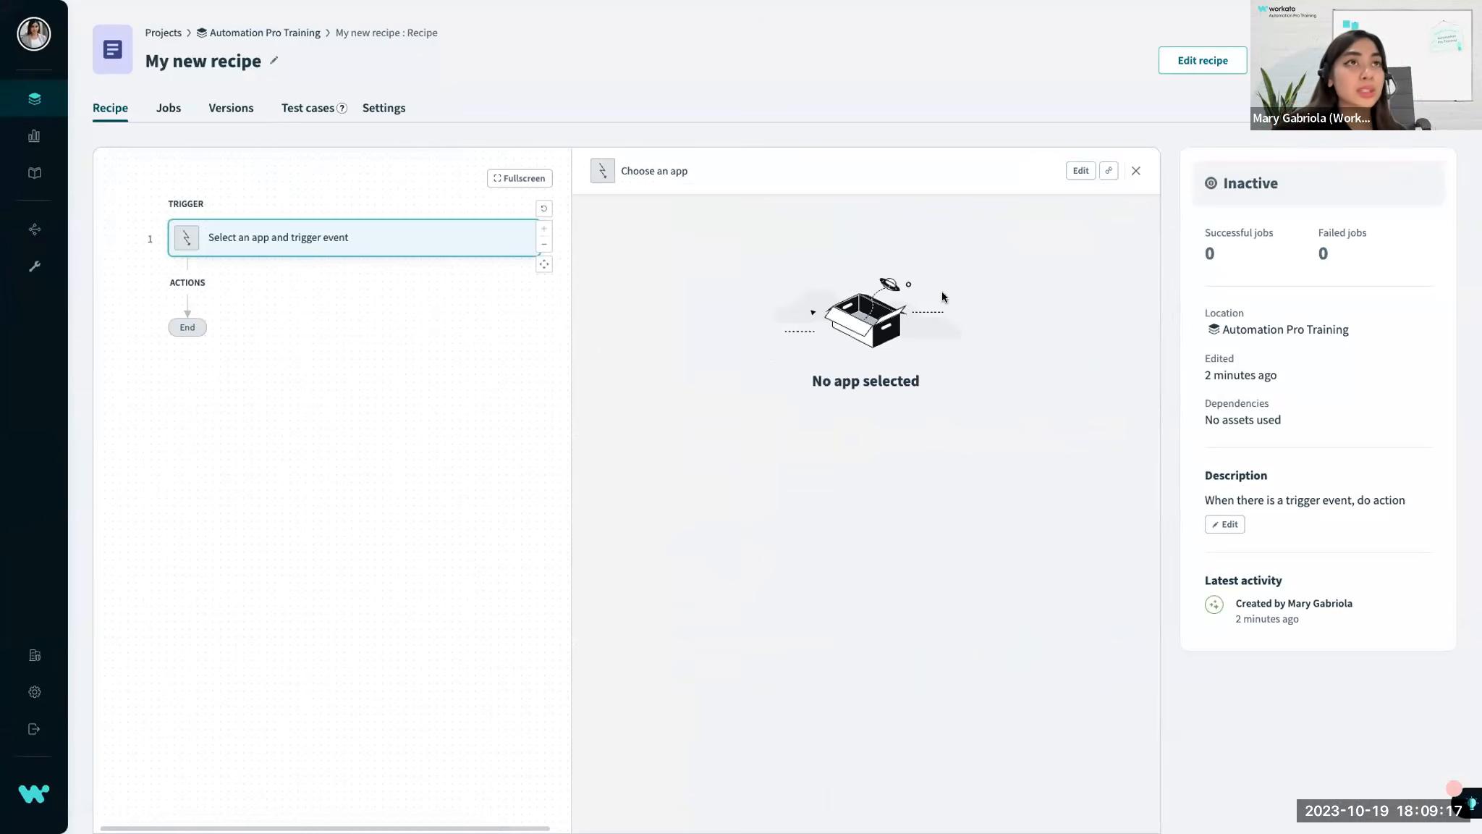
click(1076, 173)
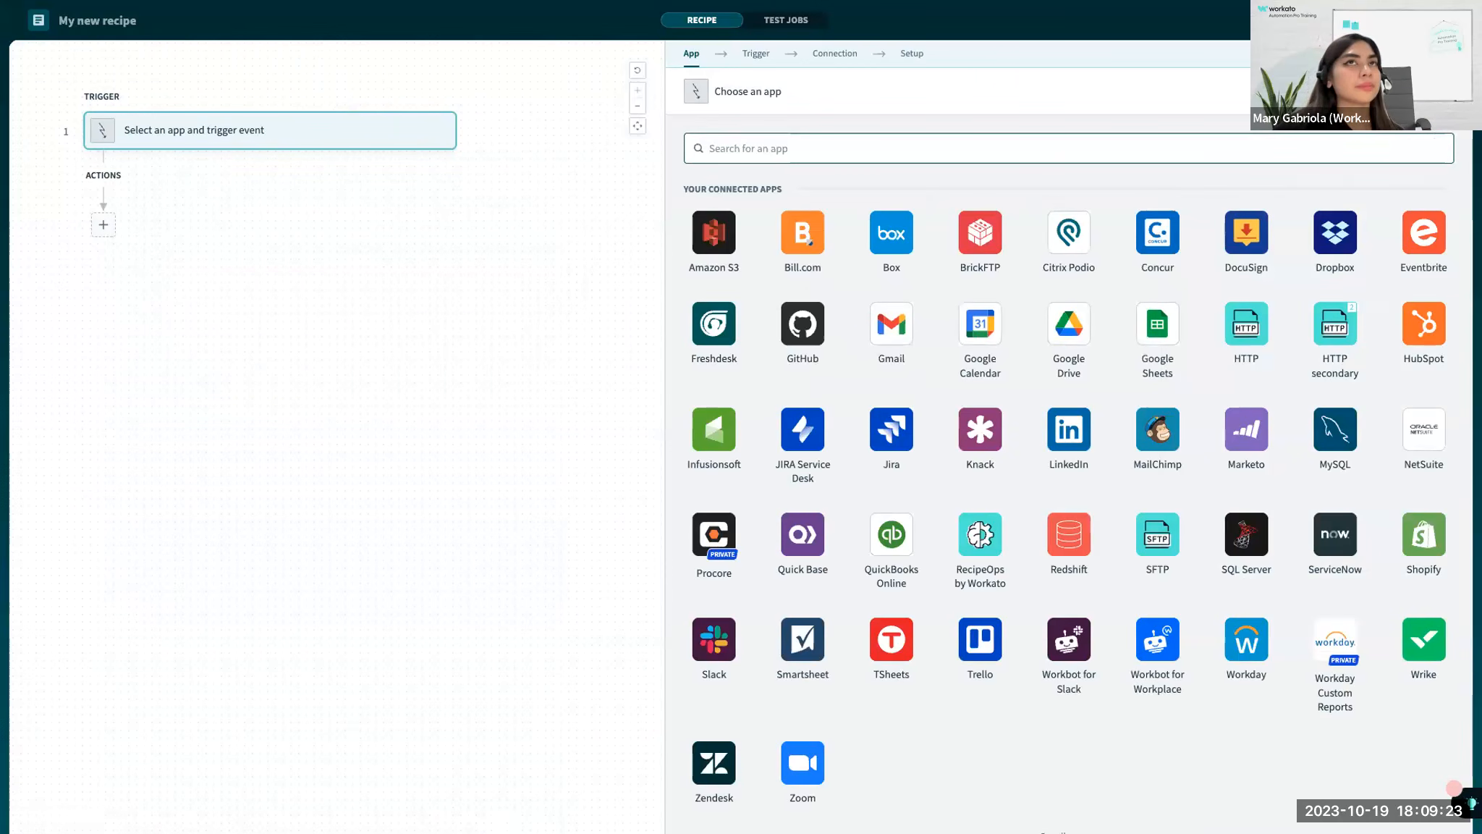
click(1446, 21)
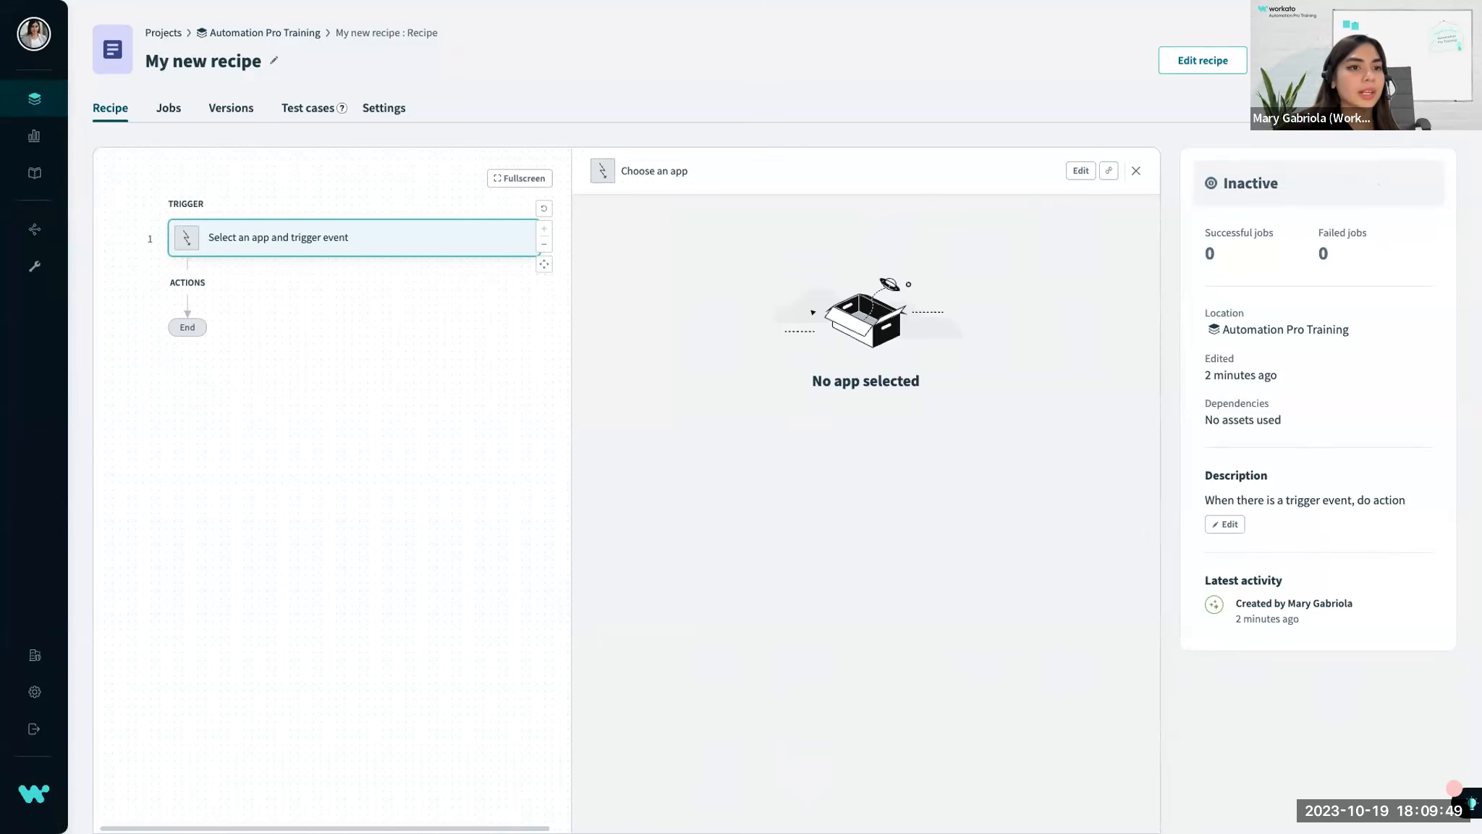
key(ctrl+Left)
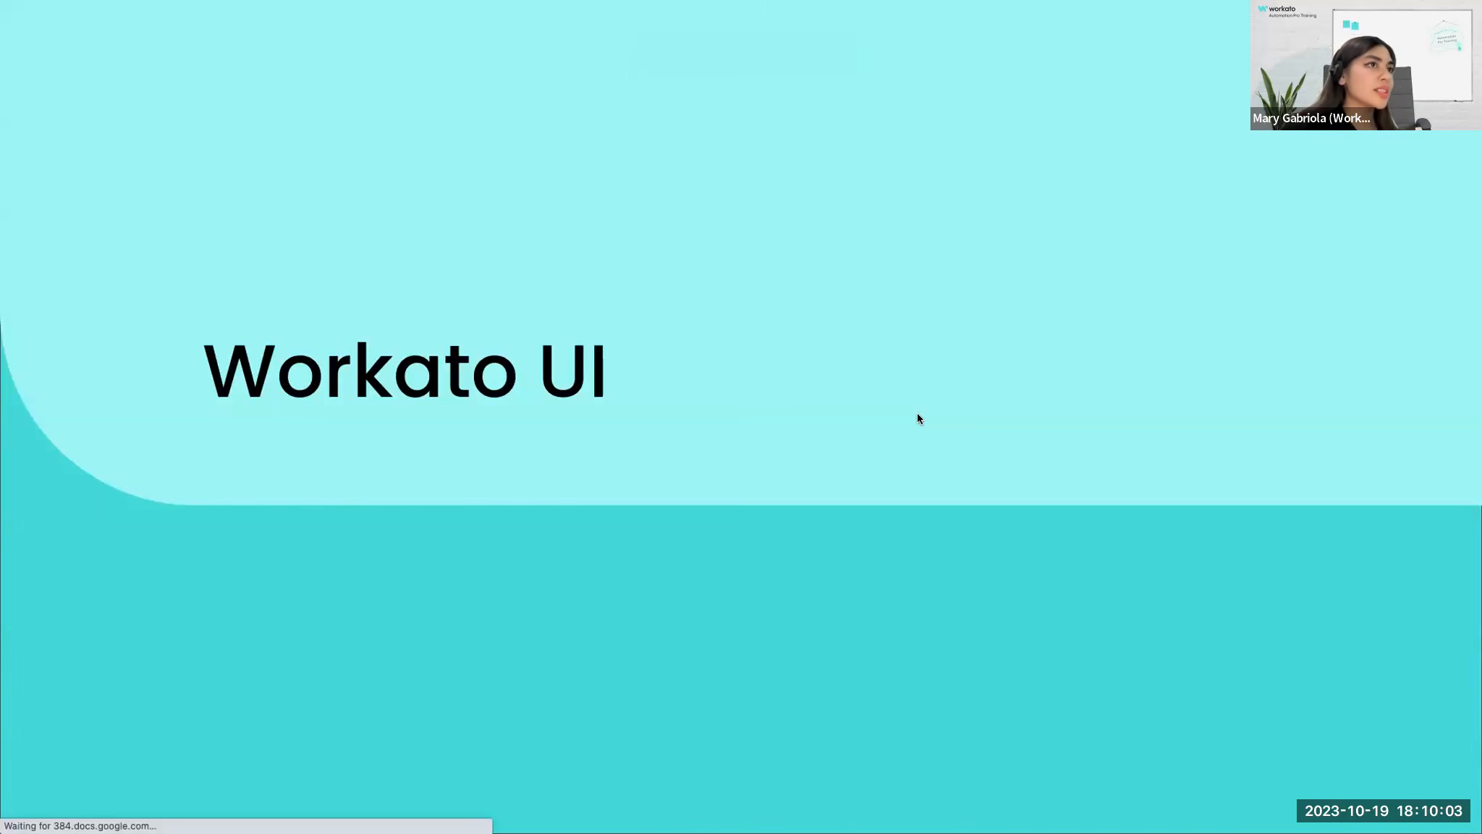
key(Right)
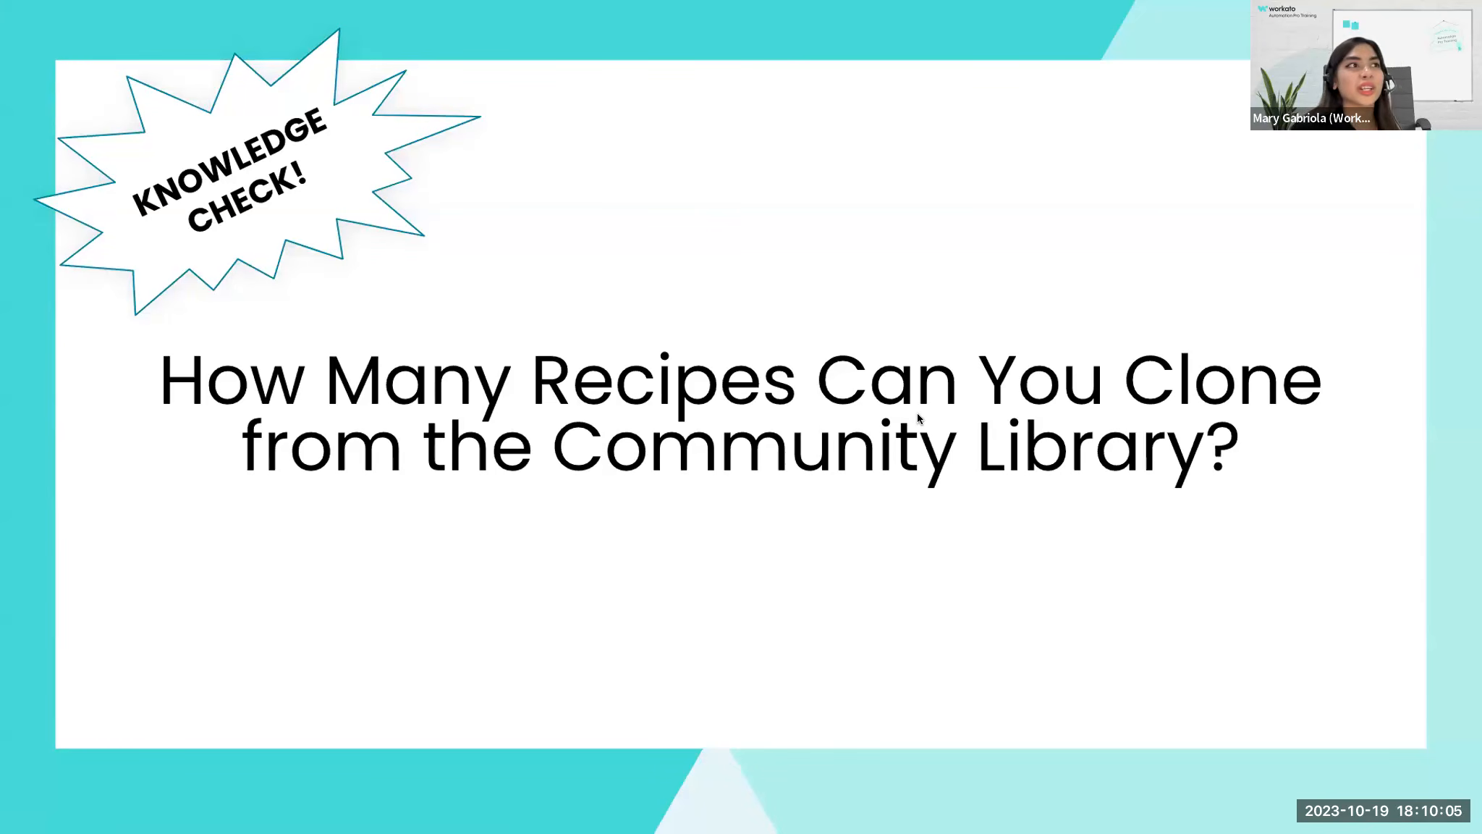
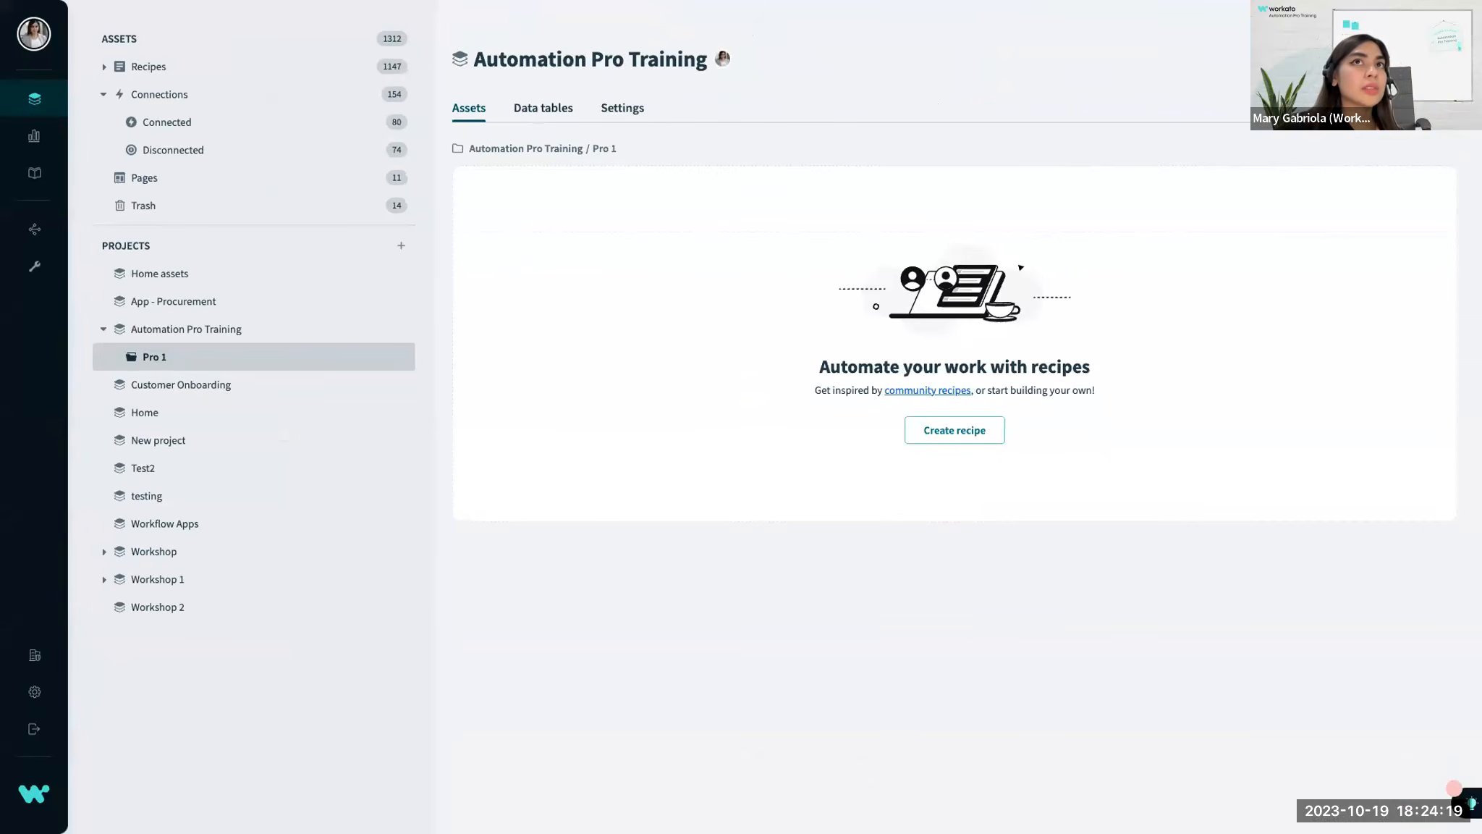
Start a new Salesforce connection in the Pro 1 folder of the Automation Pro Training project.
click(1415, 60)
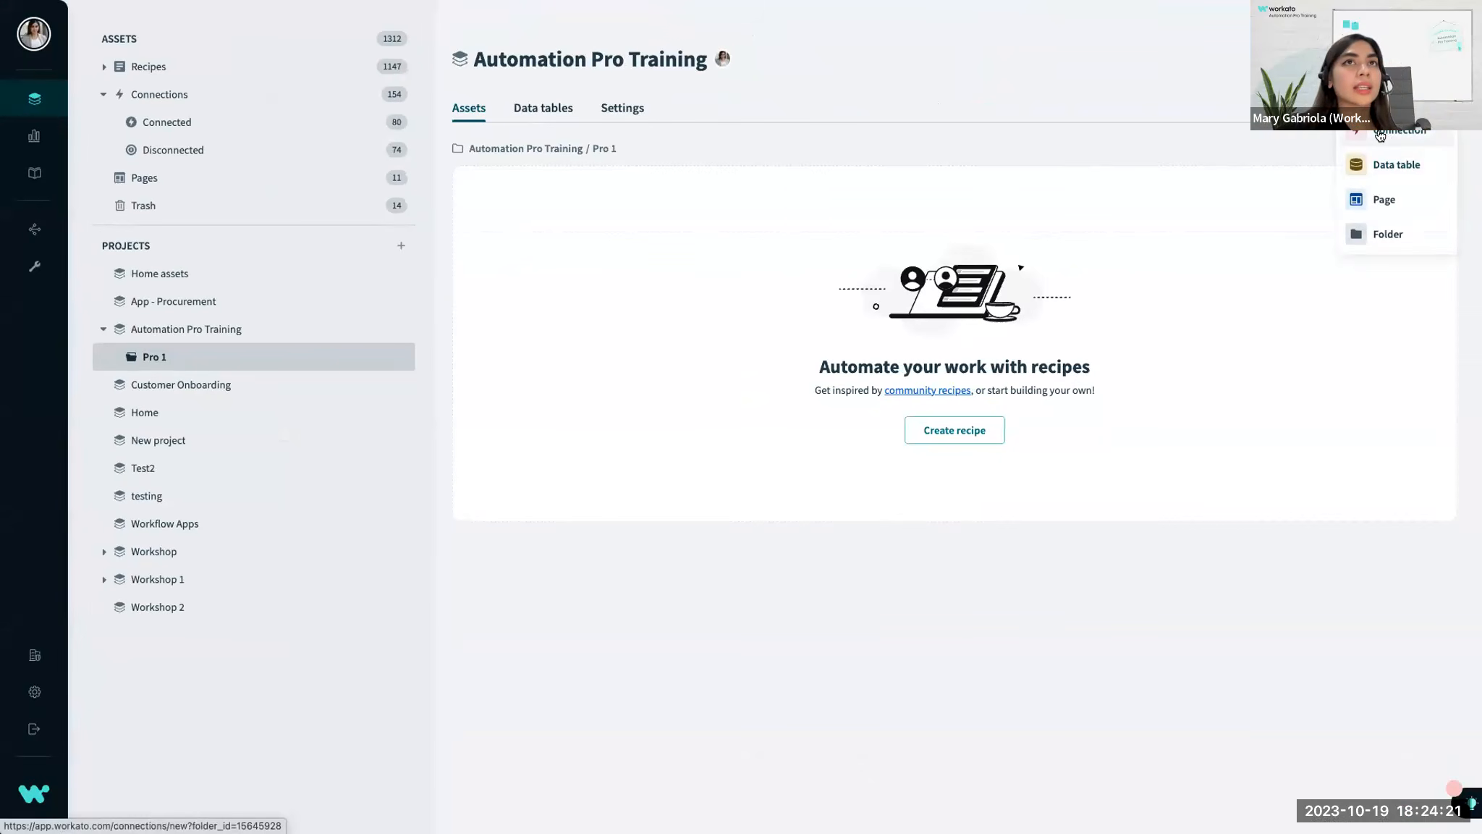
click(1381, 135)
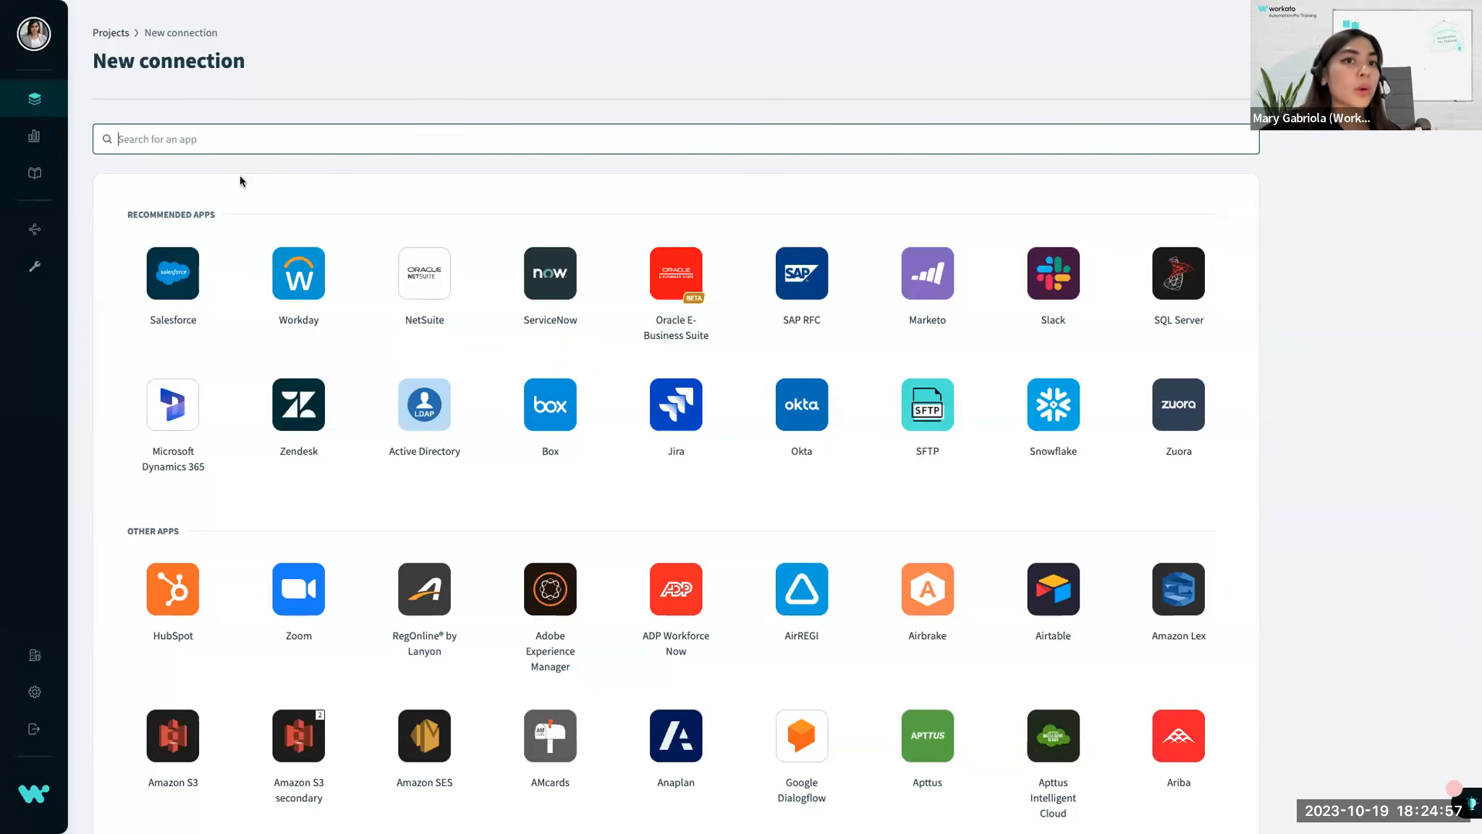
click(172, 279)
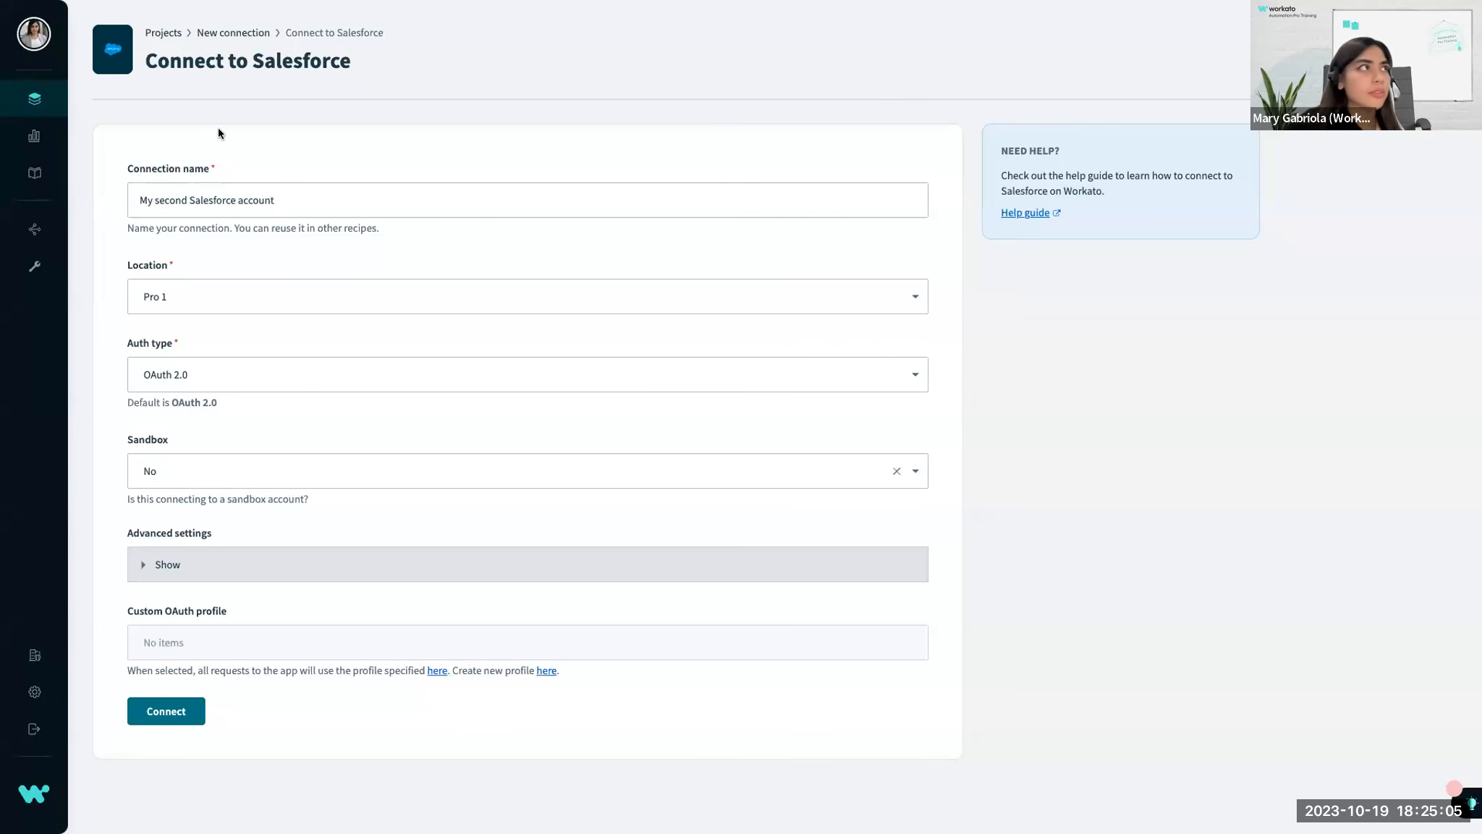
Name the new Salesforce connection "Demo Salesforce".
mouse_move(262, 2)
key(super+plus)
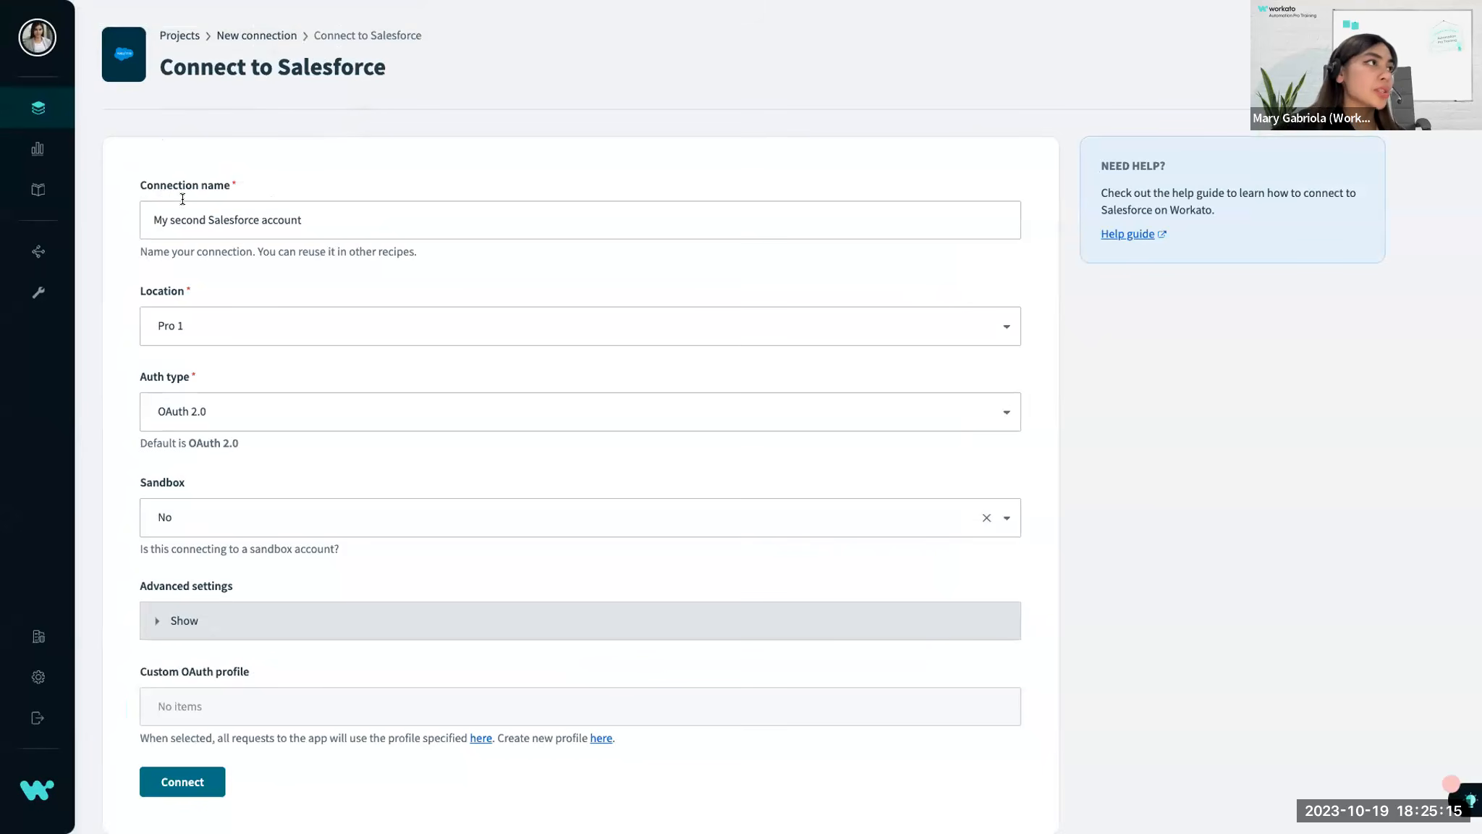
scroll(186, 200, down, 1)
triple_click(343, 188)
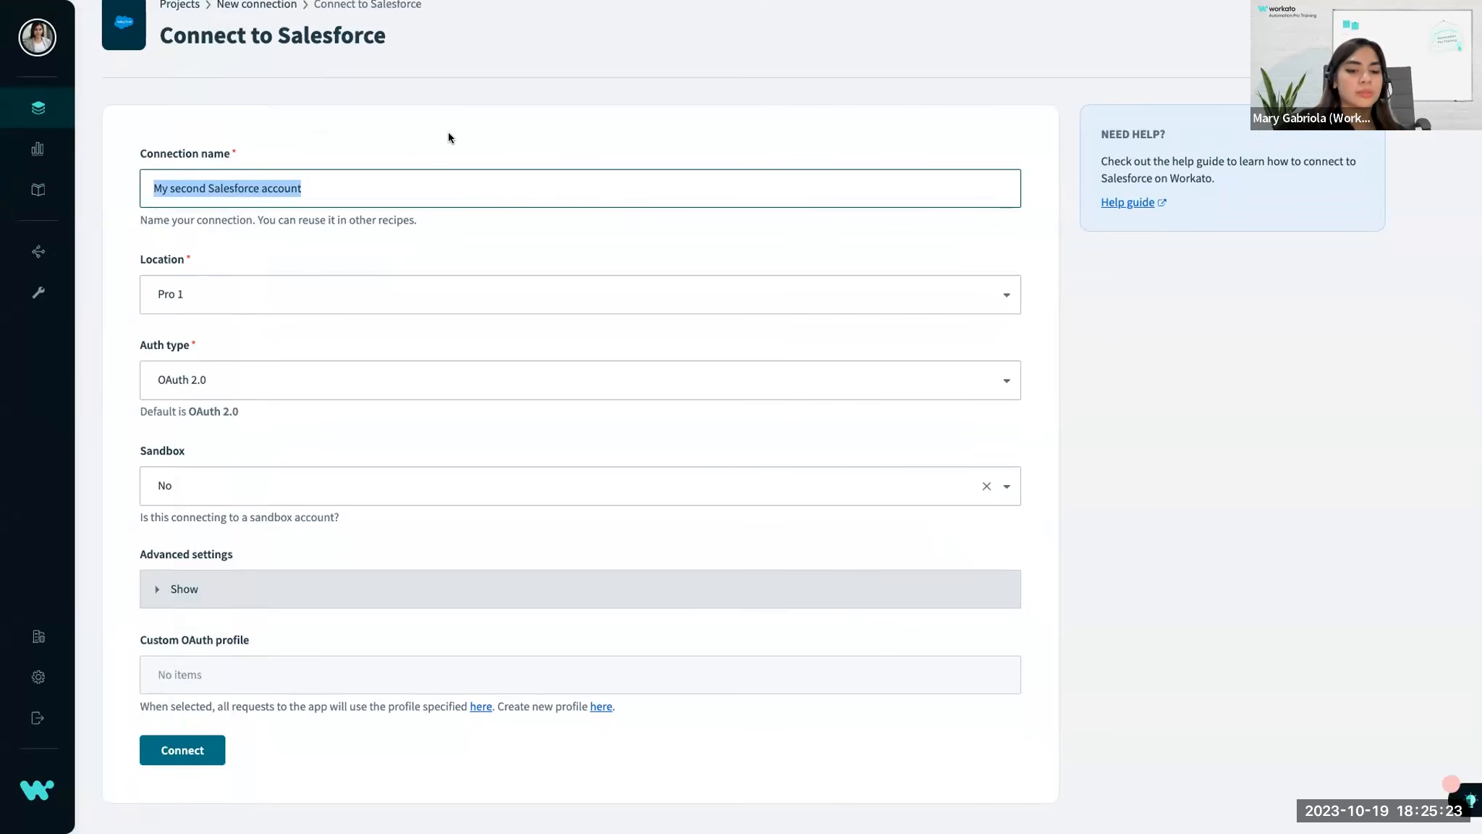
text(Demo Salesforce)
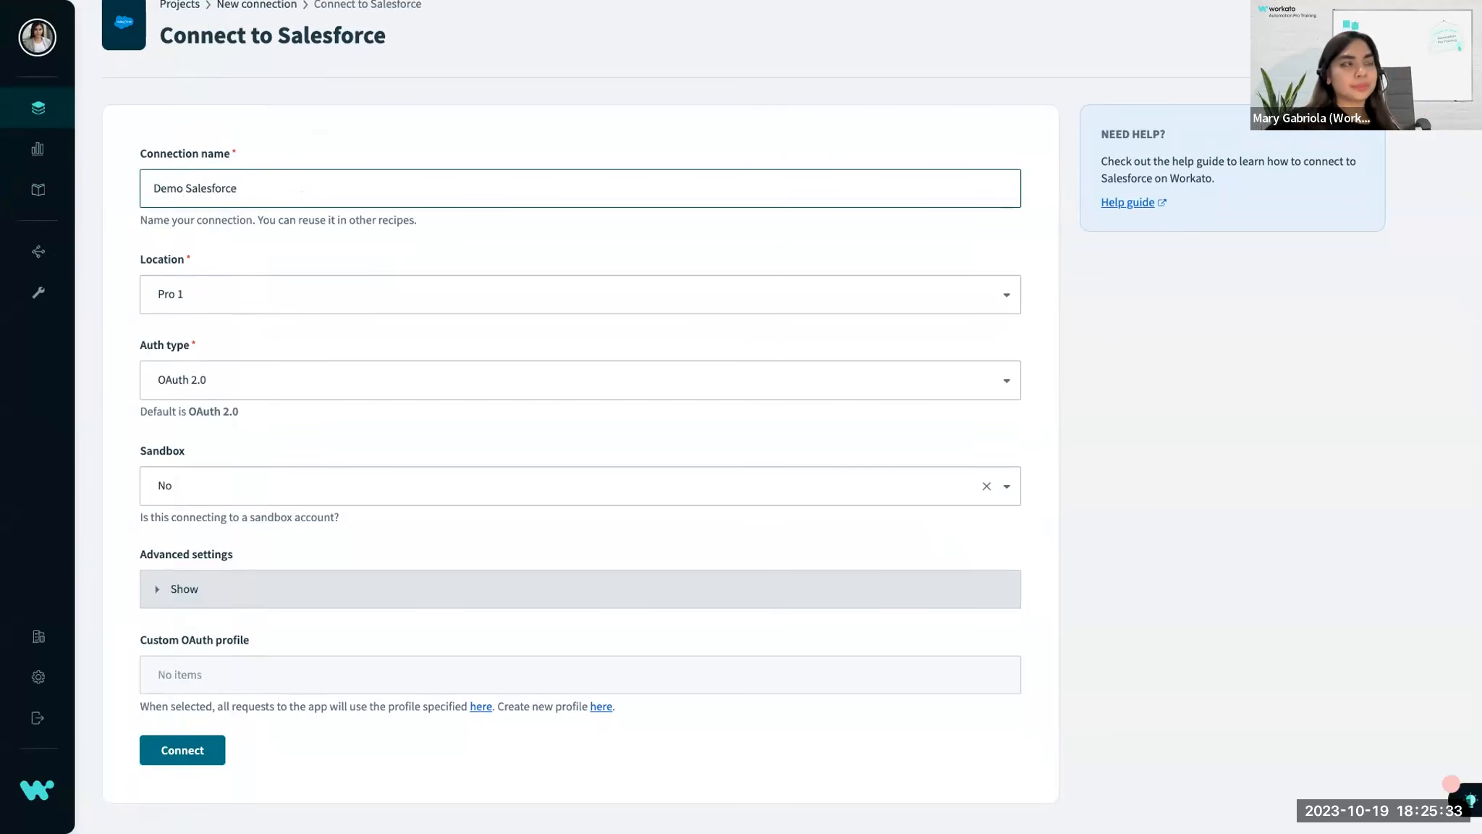
click(462, 142)
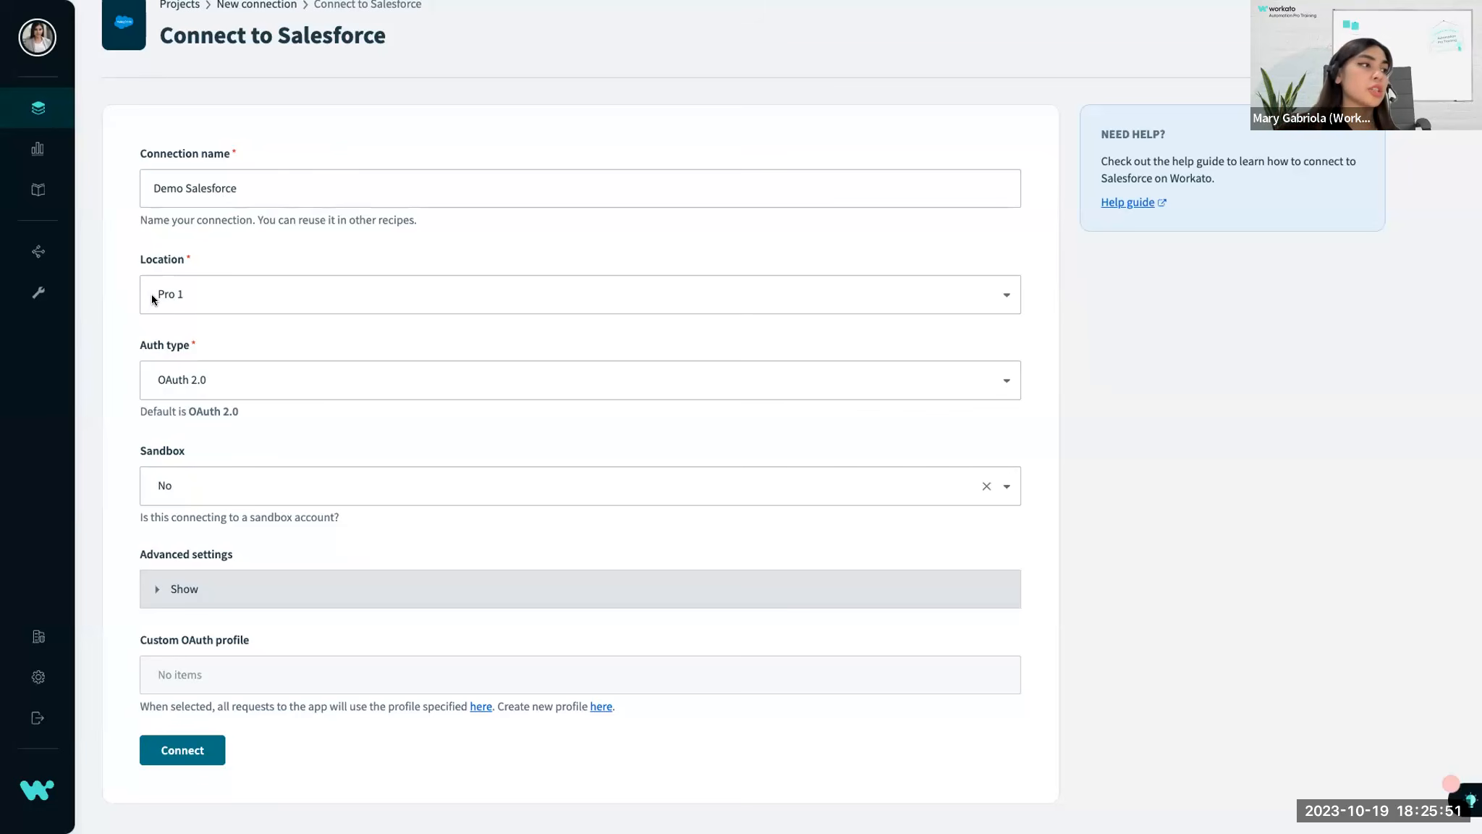
Connect Demo Salesforce by logging in with the first saved Salesforce username and its prefilled password.
click(175, 749)
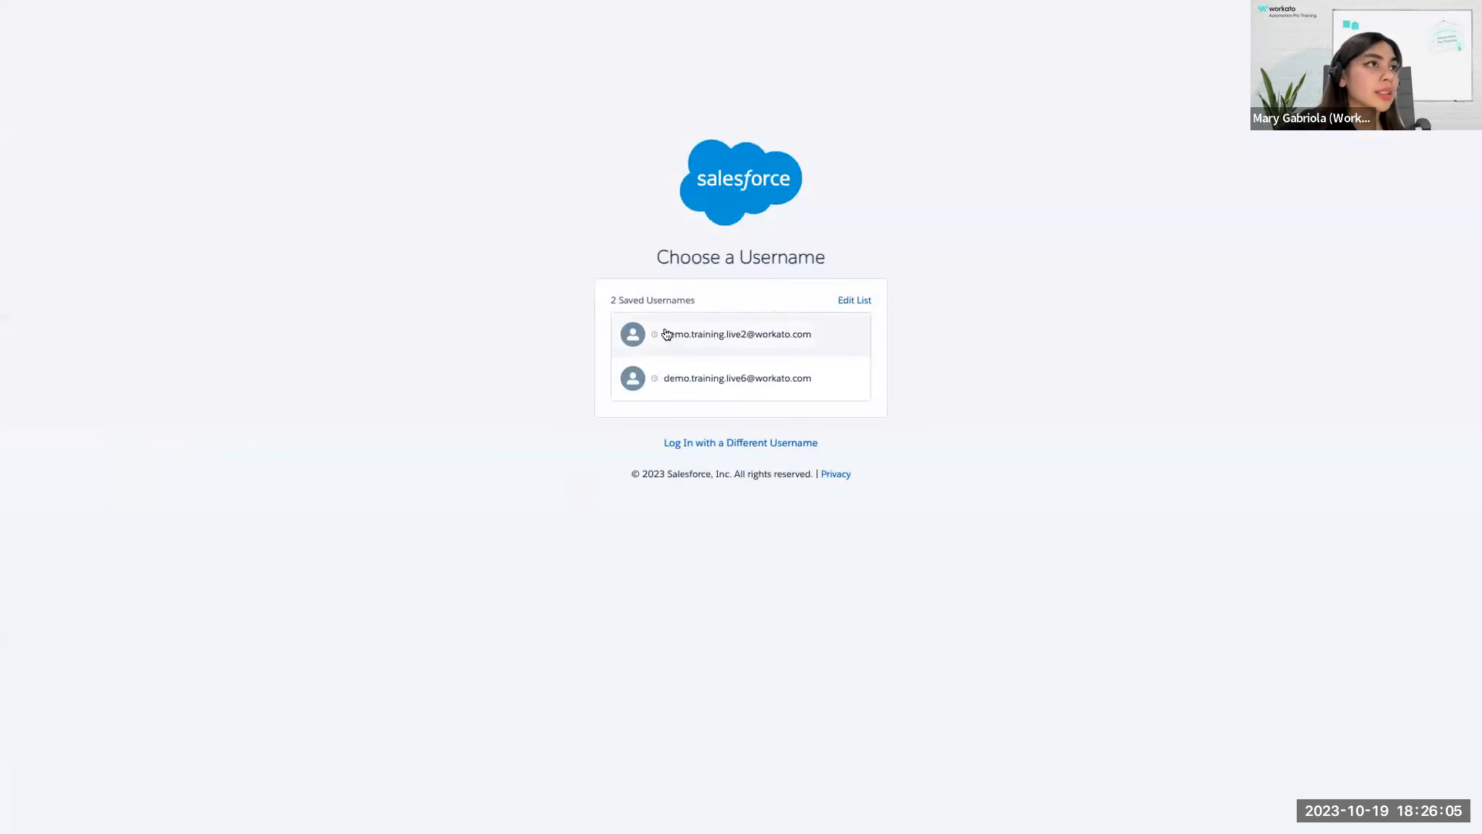
click(697, 339)
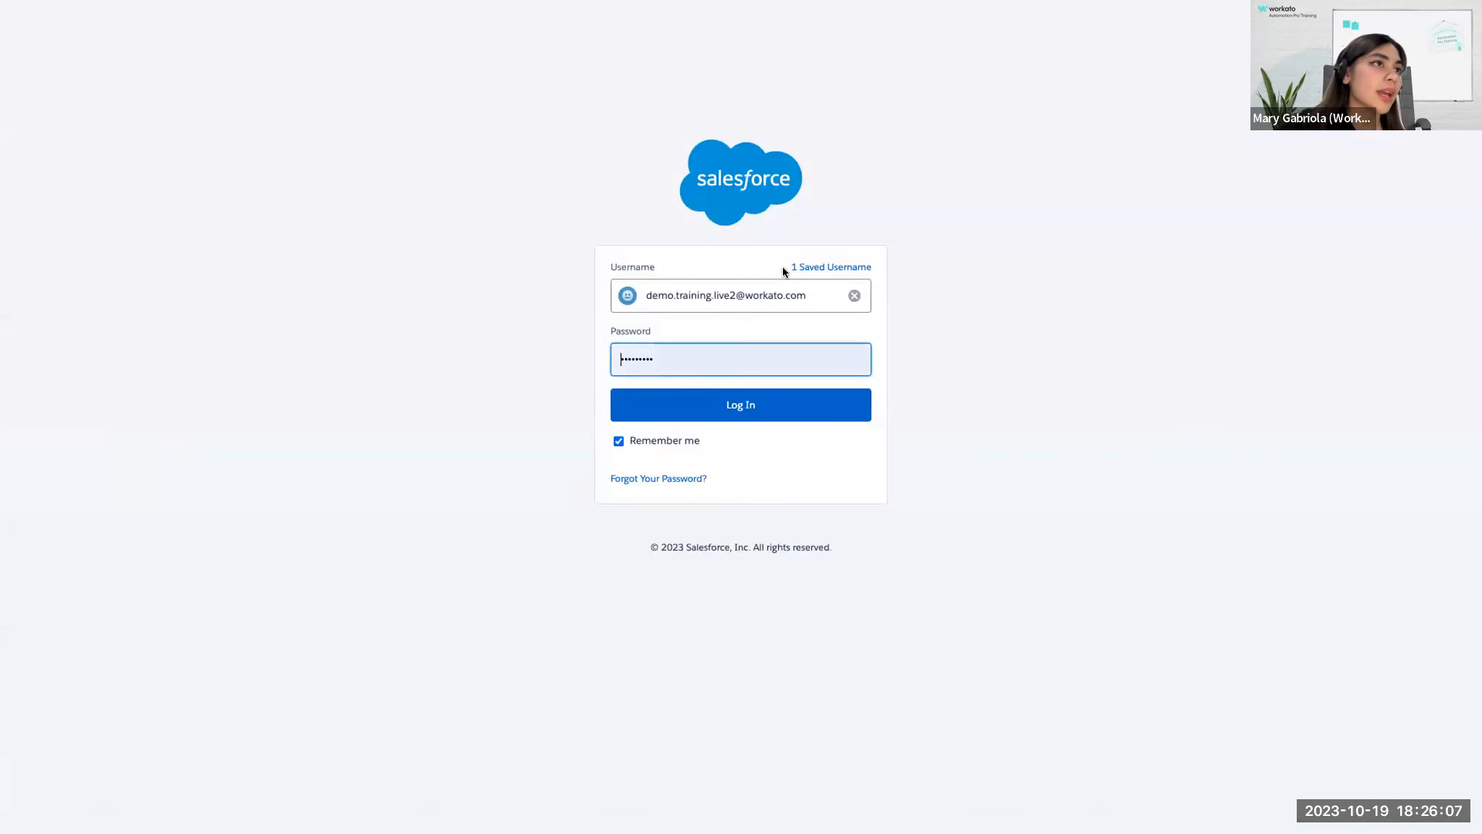
click(733, 406)
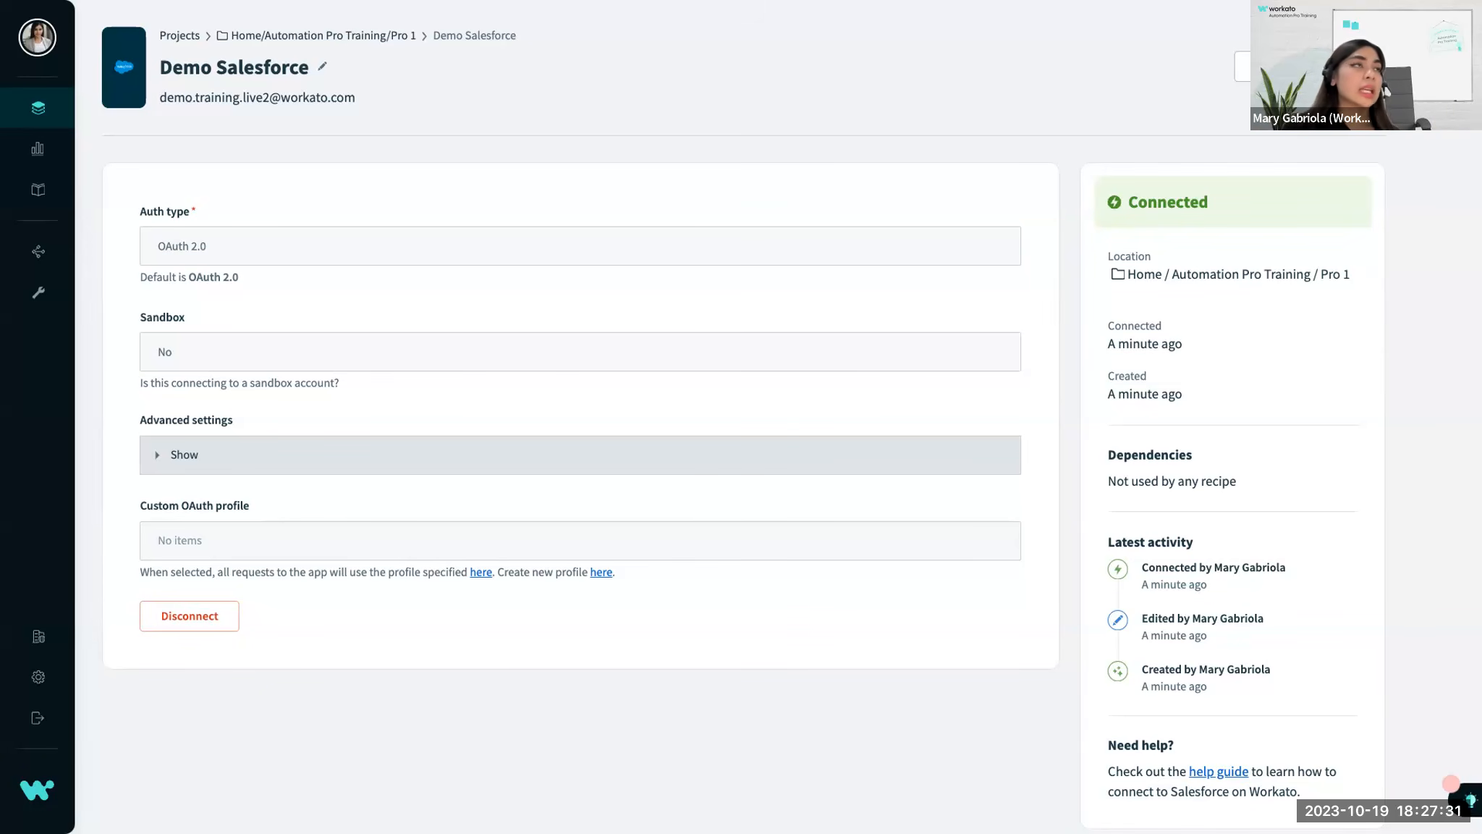
Check the Hands-on Activity slide and return to the Pro 1 folder of the Automation Pro Training project.
key(ctrl+Left)
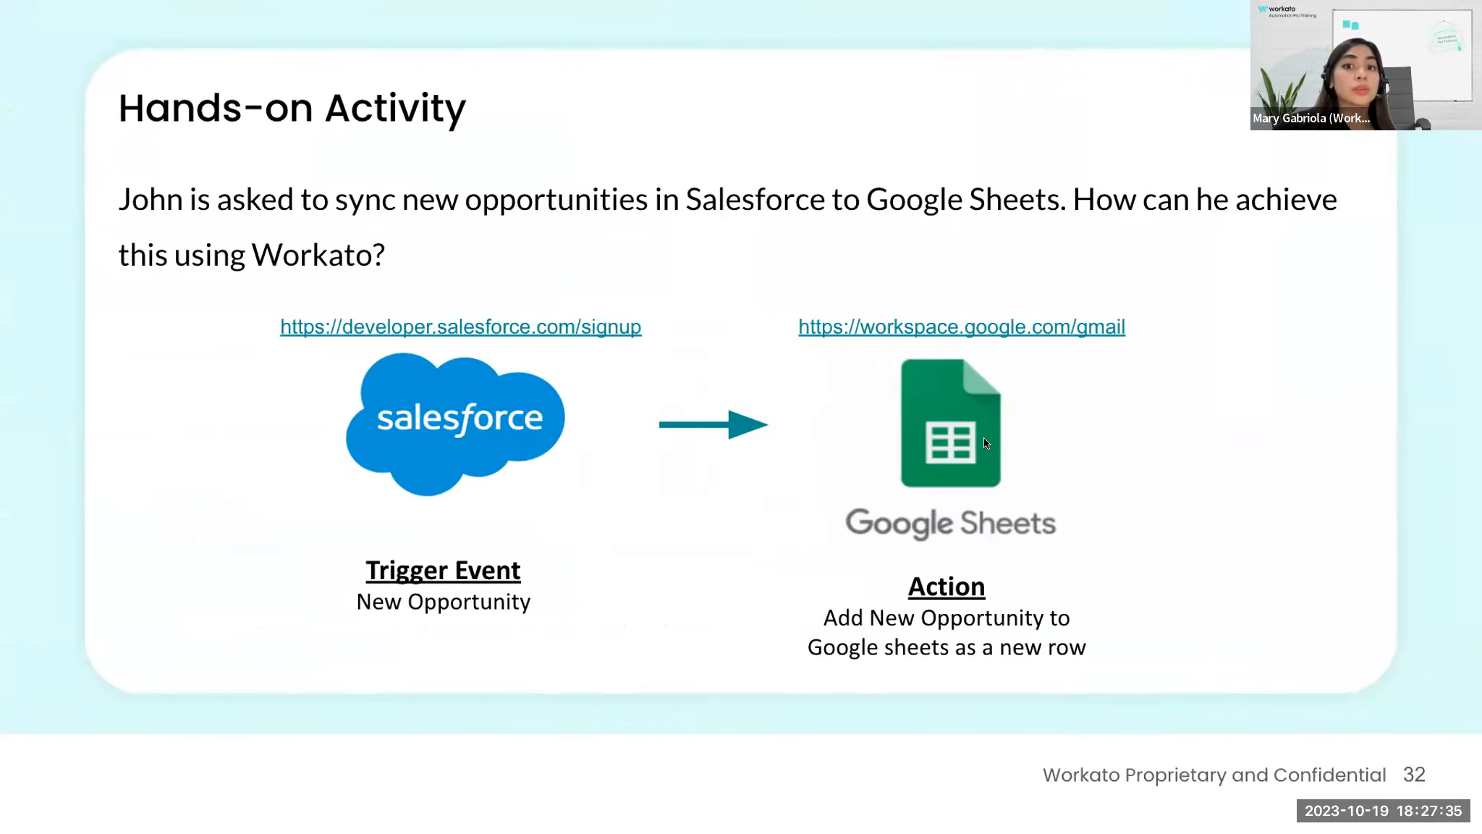
key(ctrl+Right)
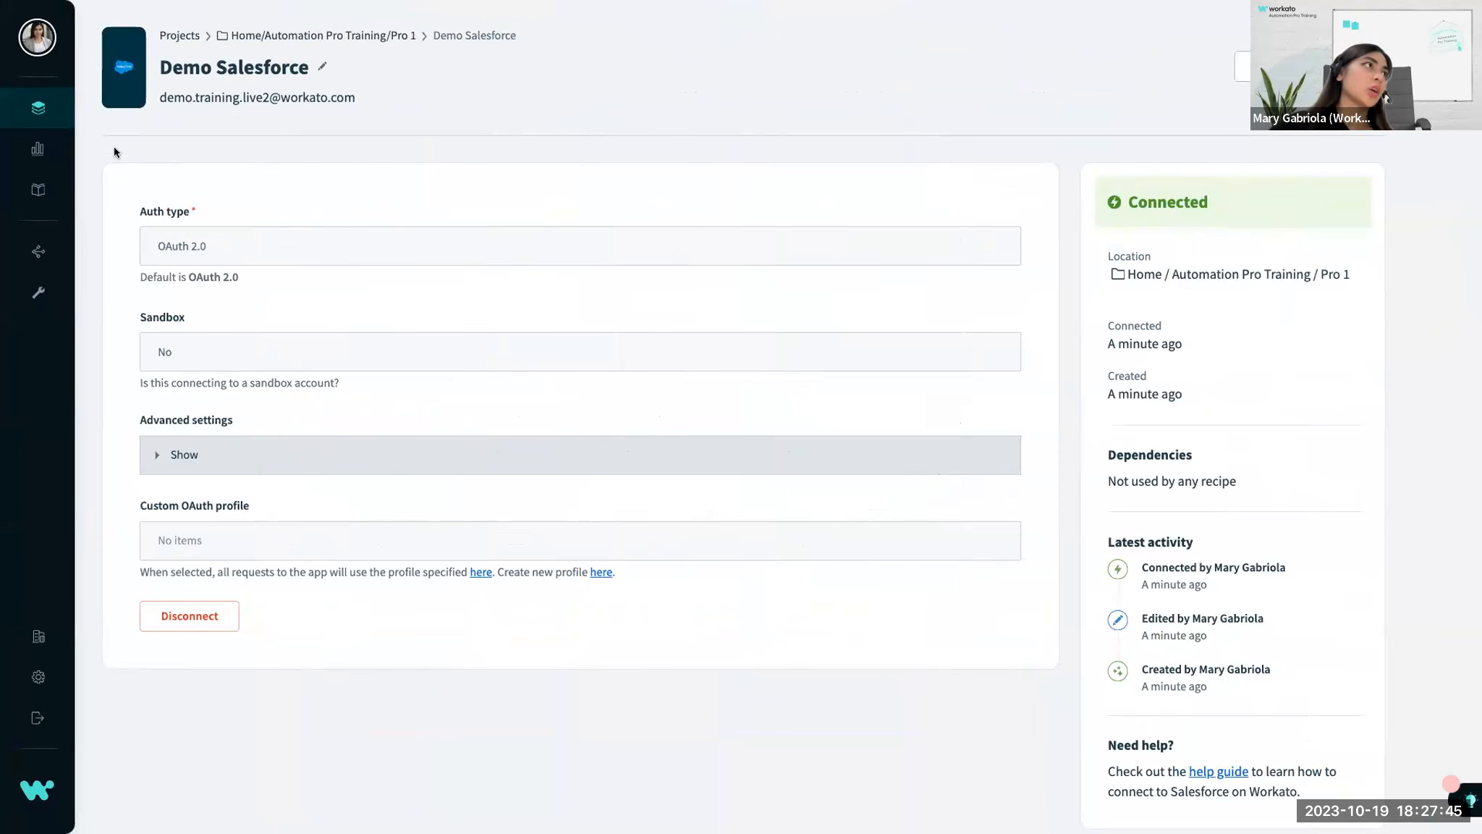
click(52, 116)
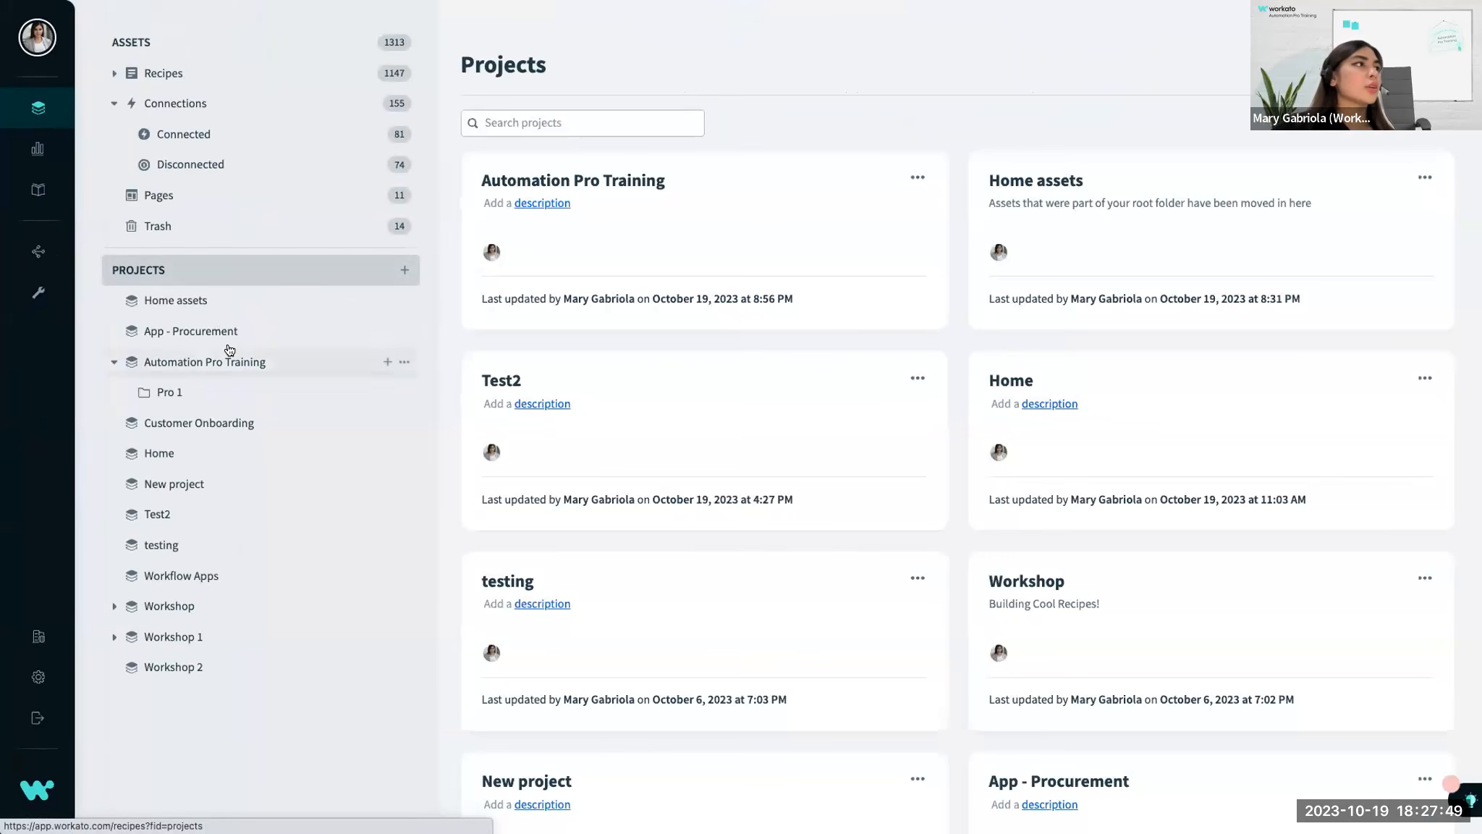
click(194, 389)
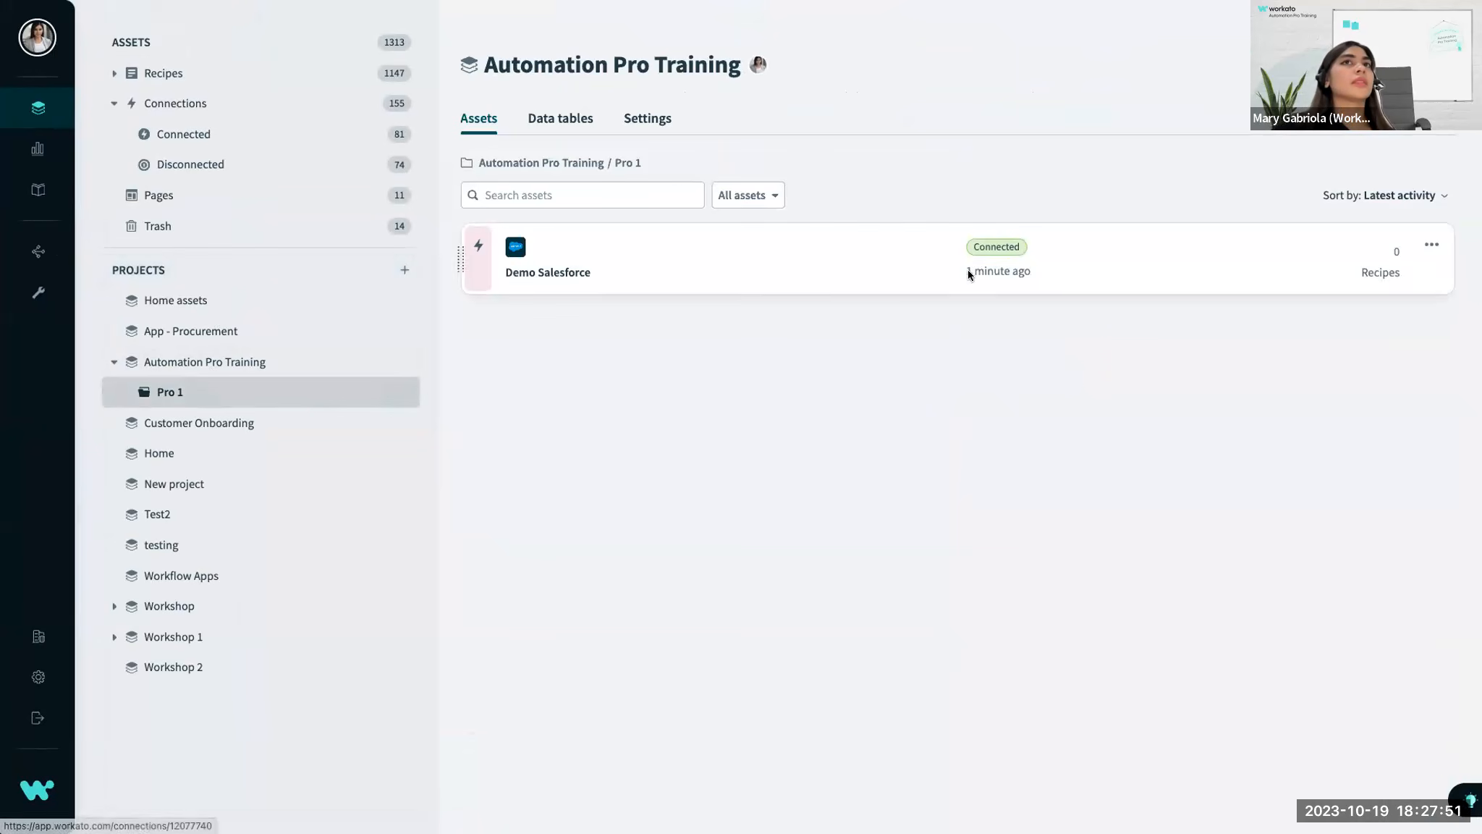
Start a new connection in the Pro 1 folder for Google Sheets, searching the apps for "google sheet".
click(1417, 65)
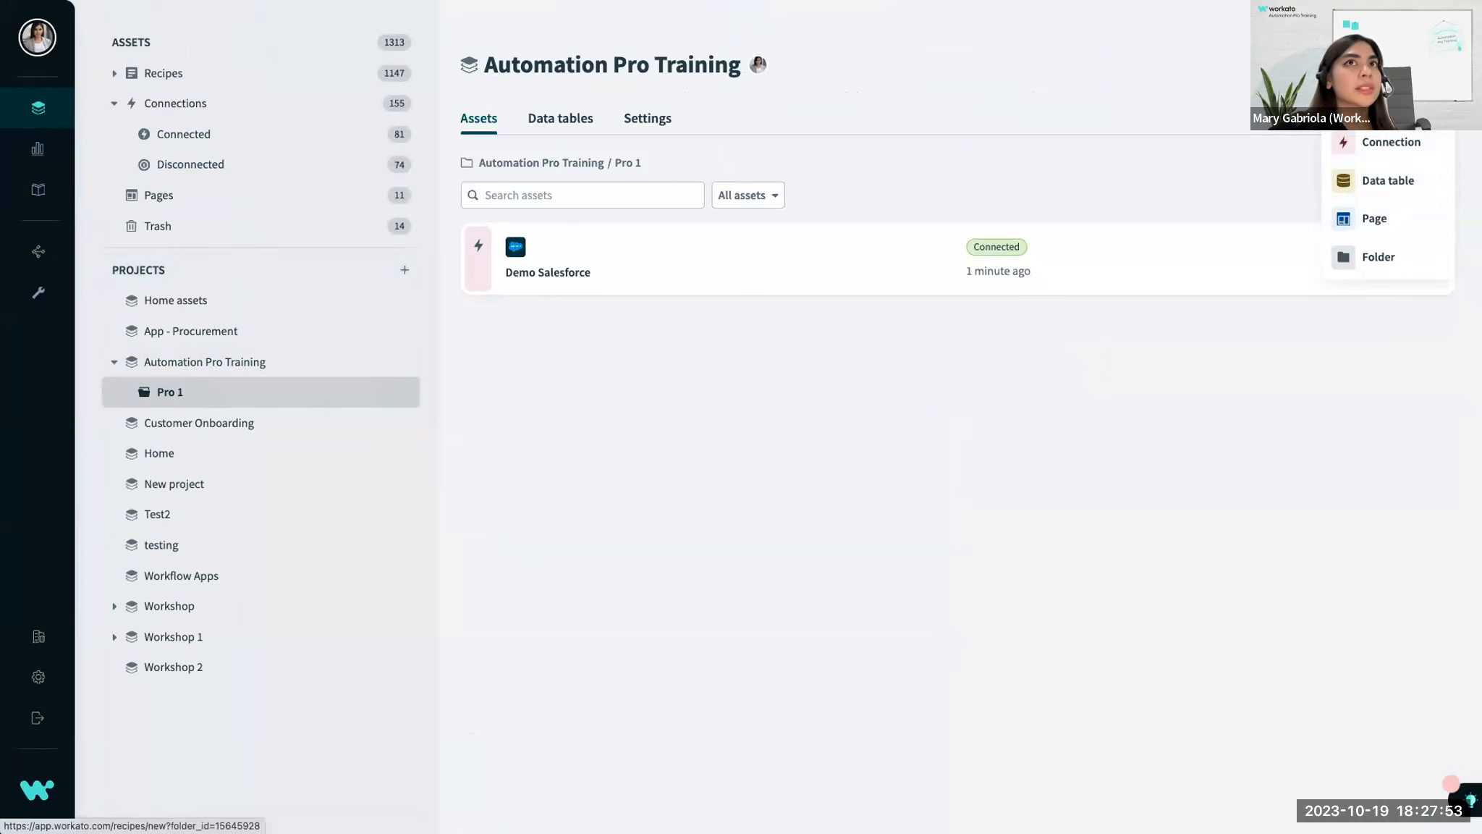
scroll(1397, 145, up, 5)
scroll(1398, 146, down, 5)
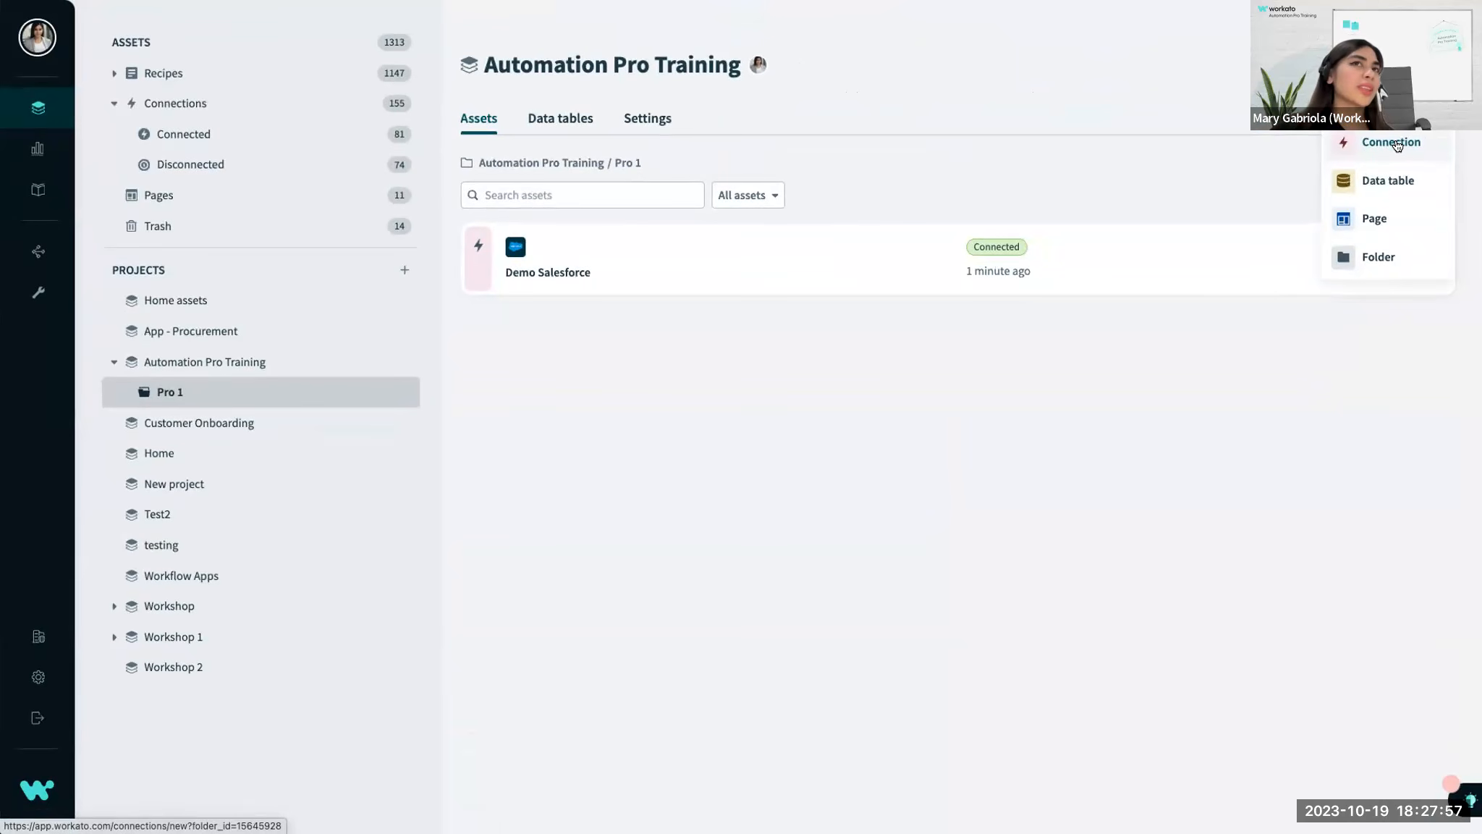
click(1391, 142)
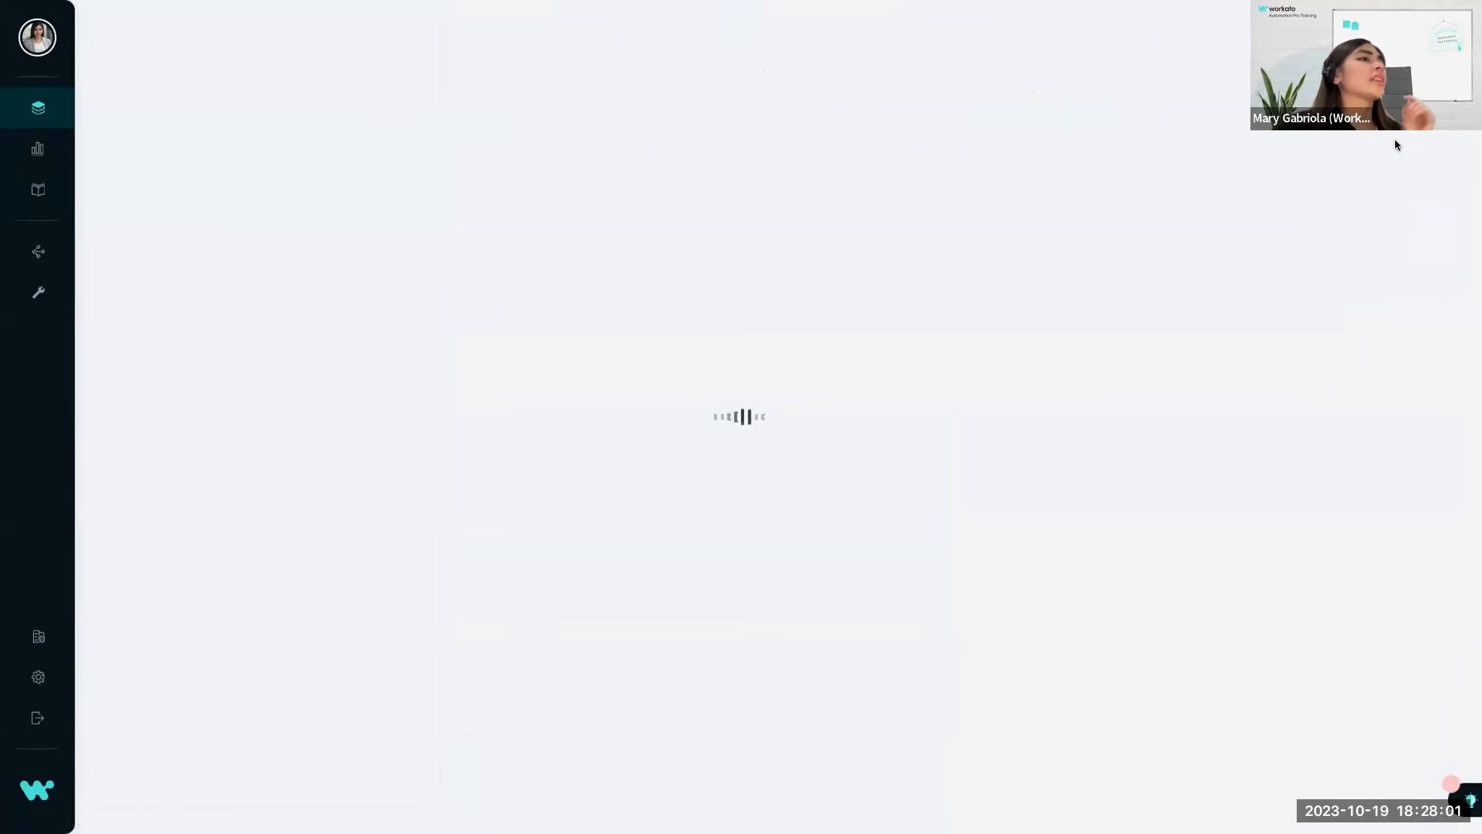
text(google sheet)
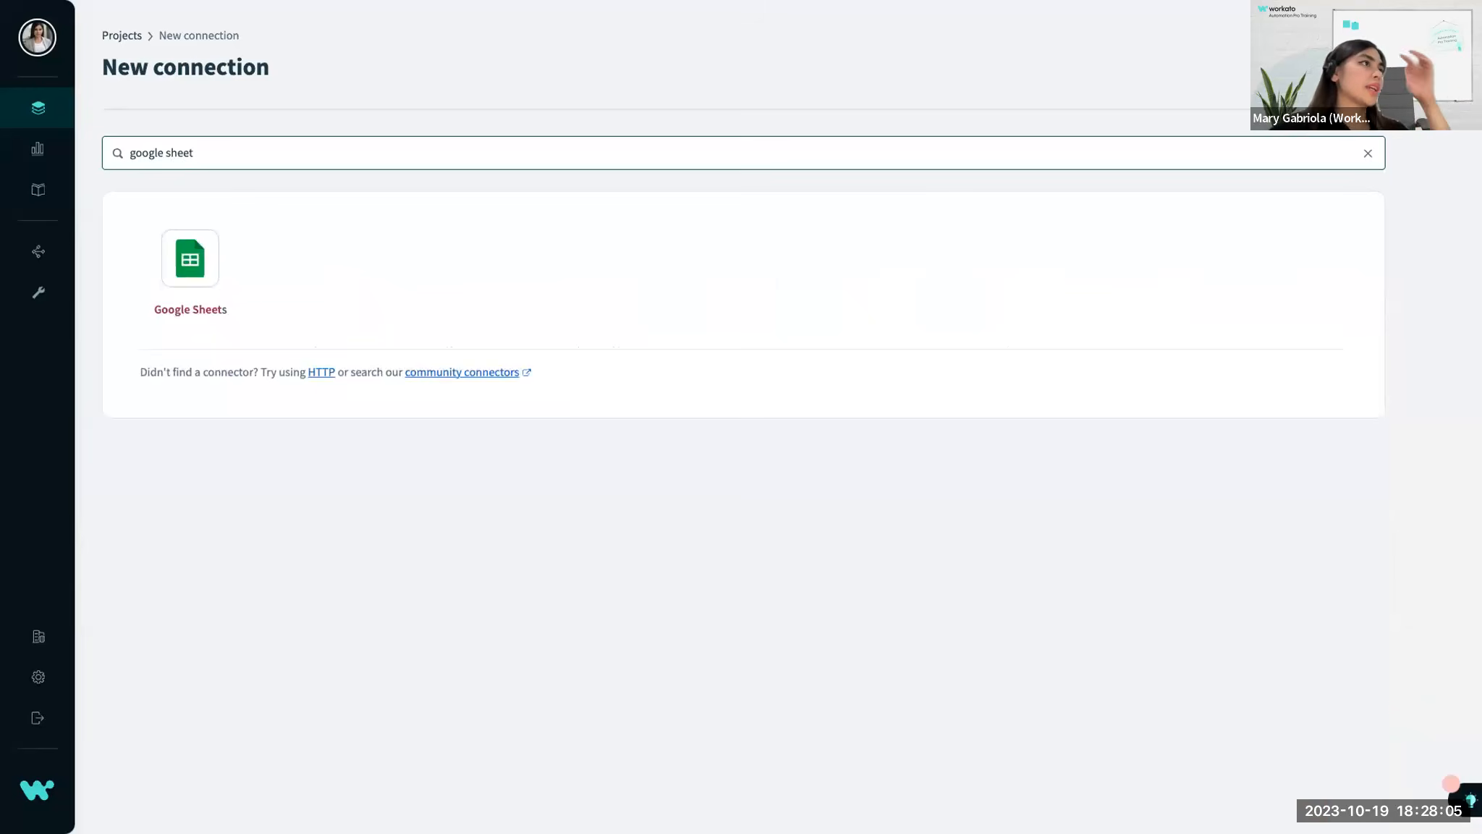
click(194, 250)
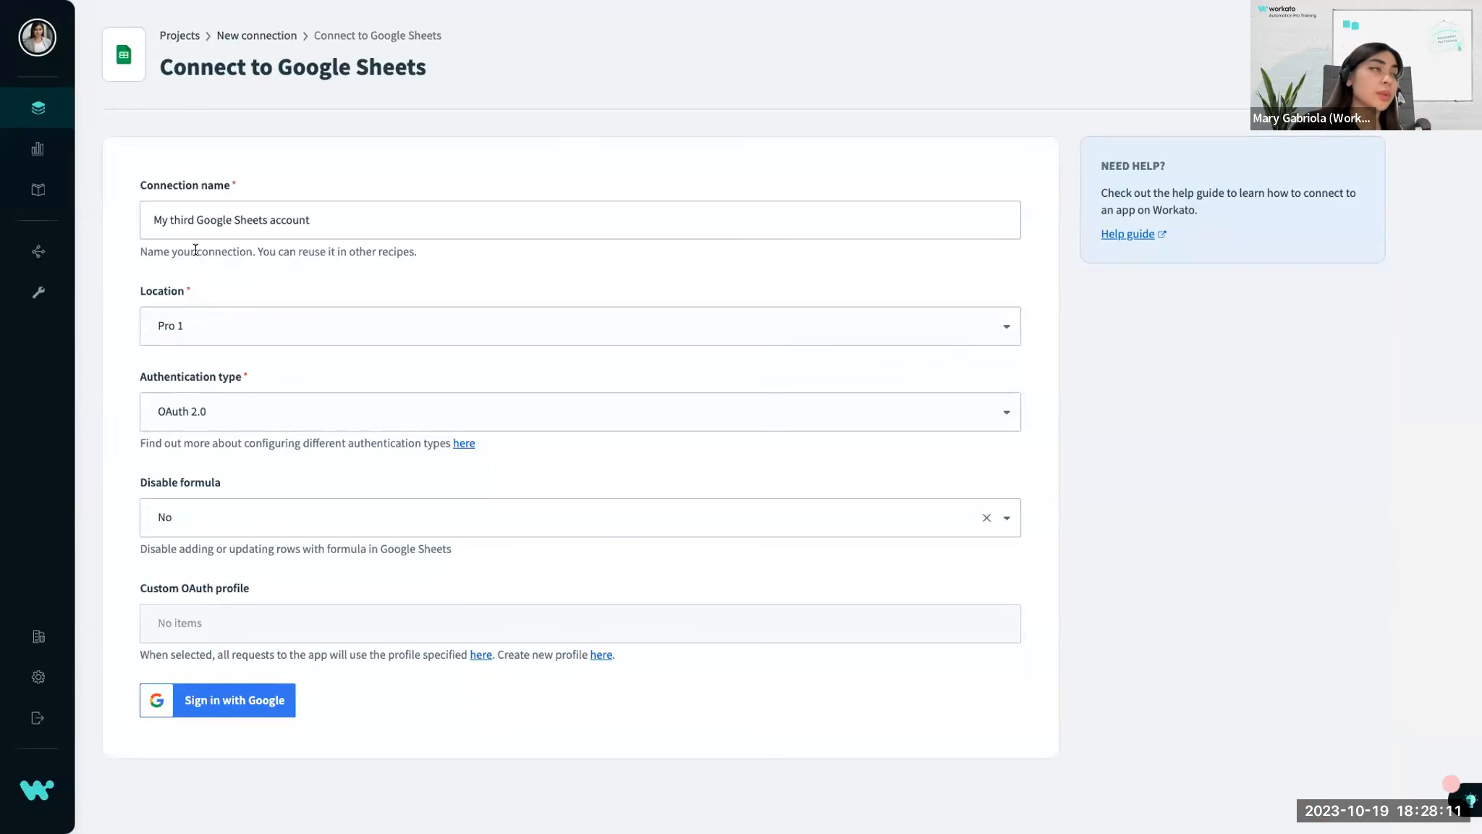
Name the Google Sheets connection "Personal Gmail Test".
click(207, 221)
triple_click(206, 222)
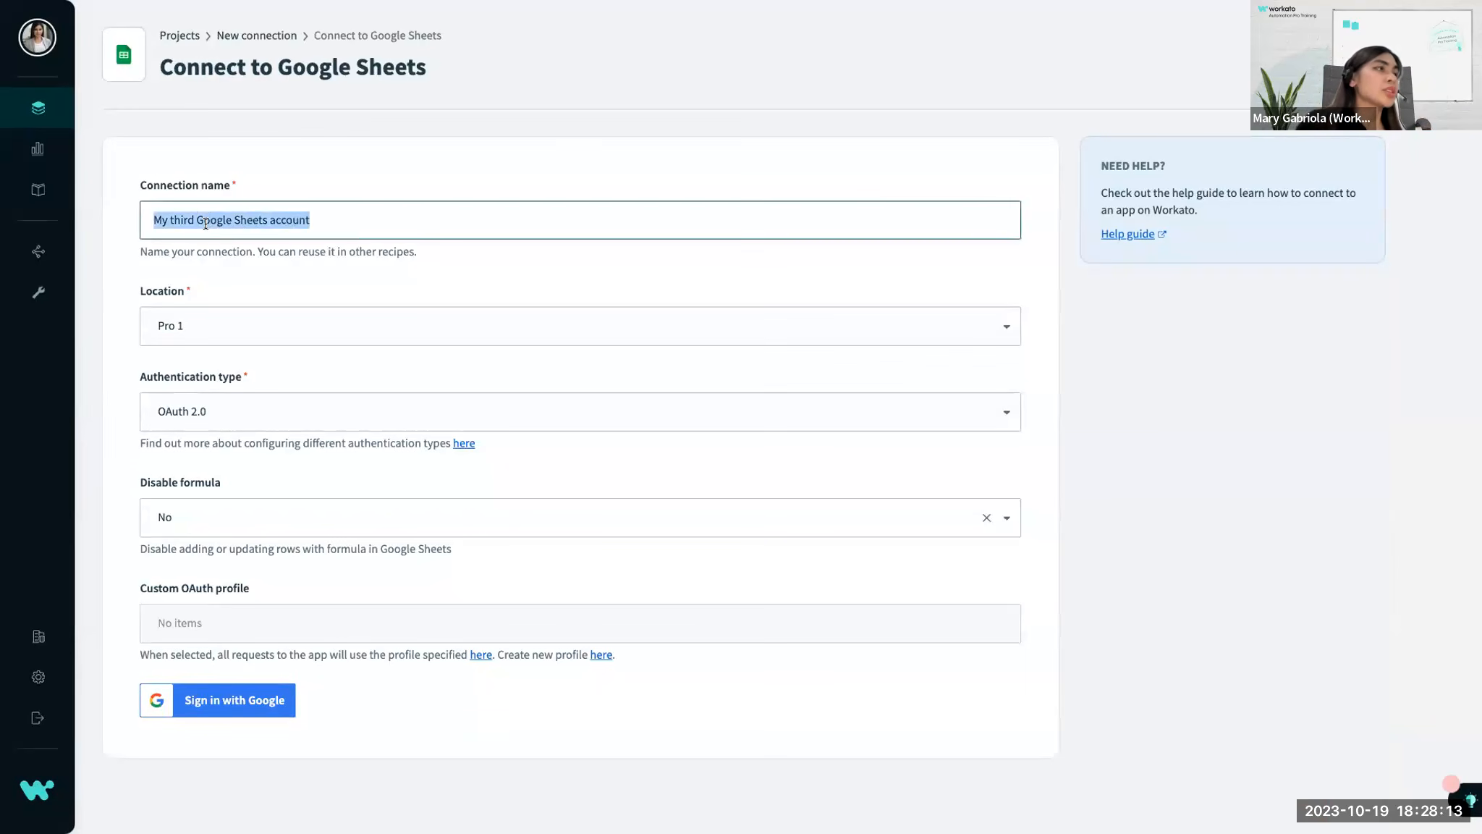
text(Pers)
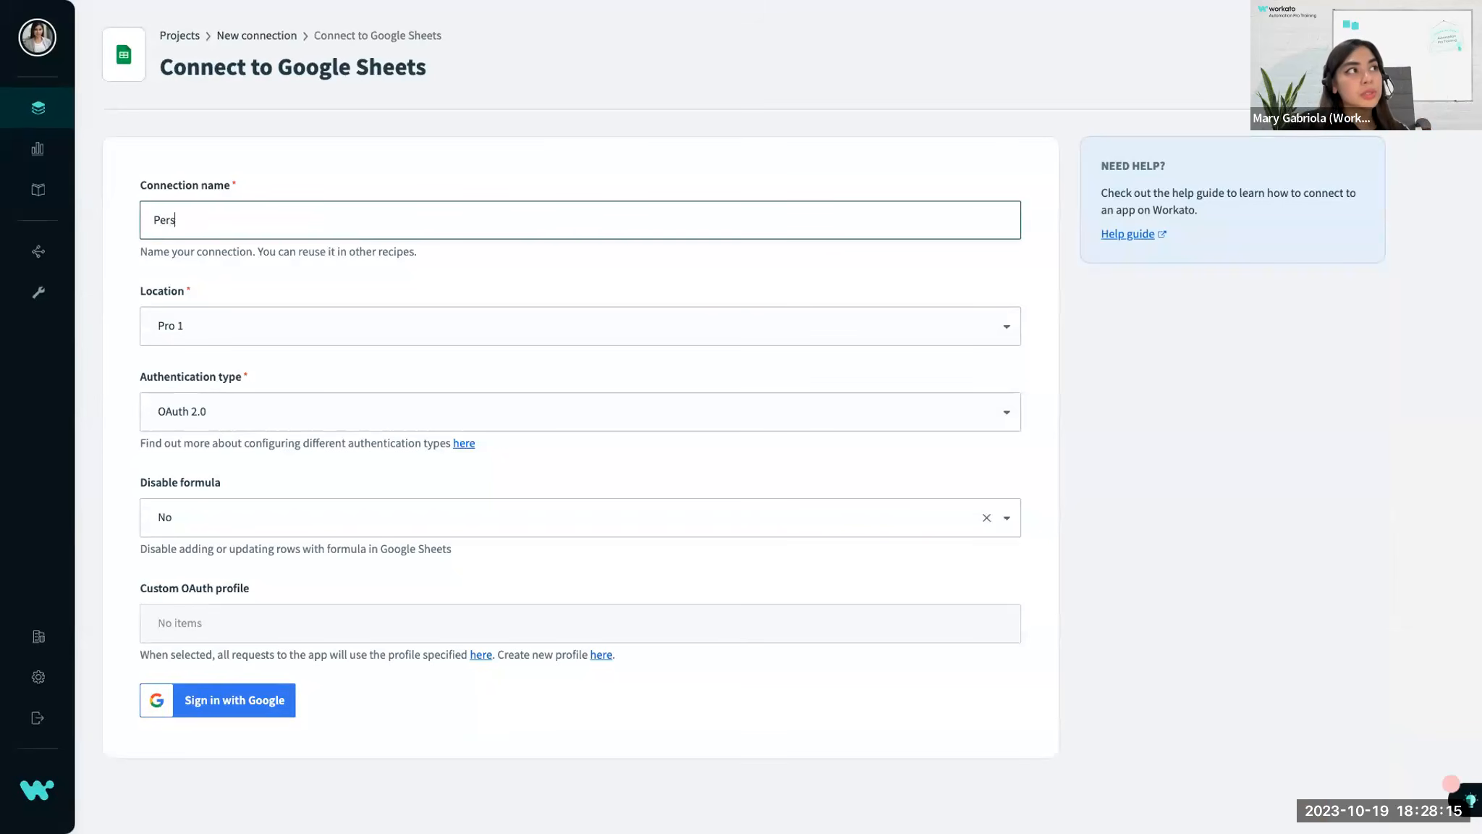
text(onal Gma)
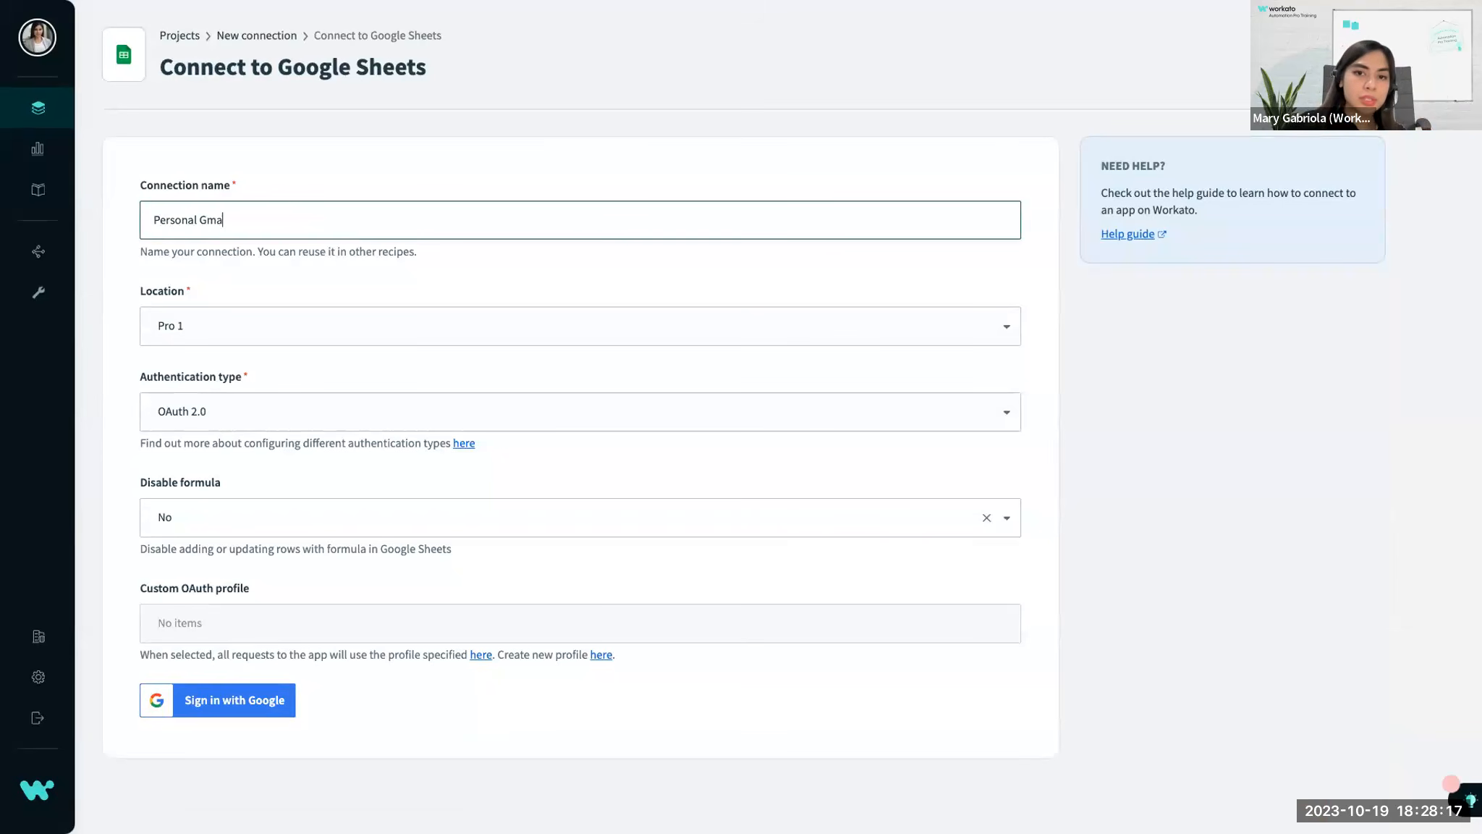
text(il Test)
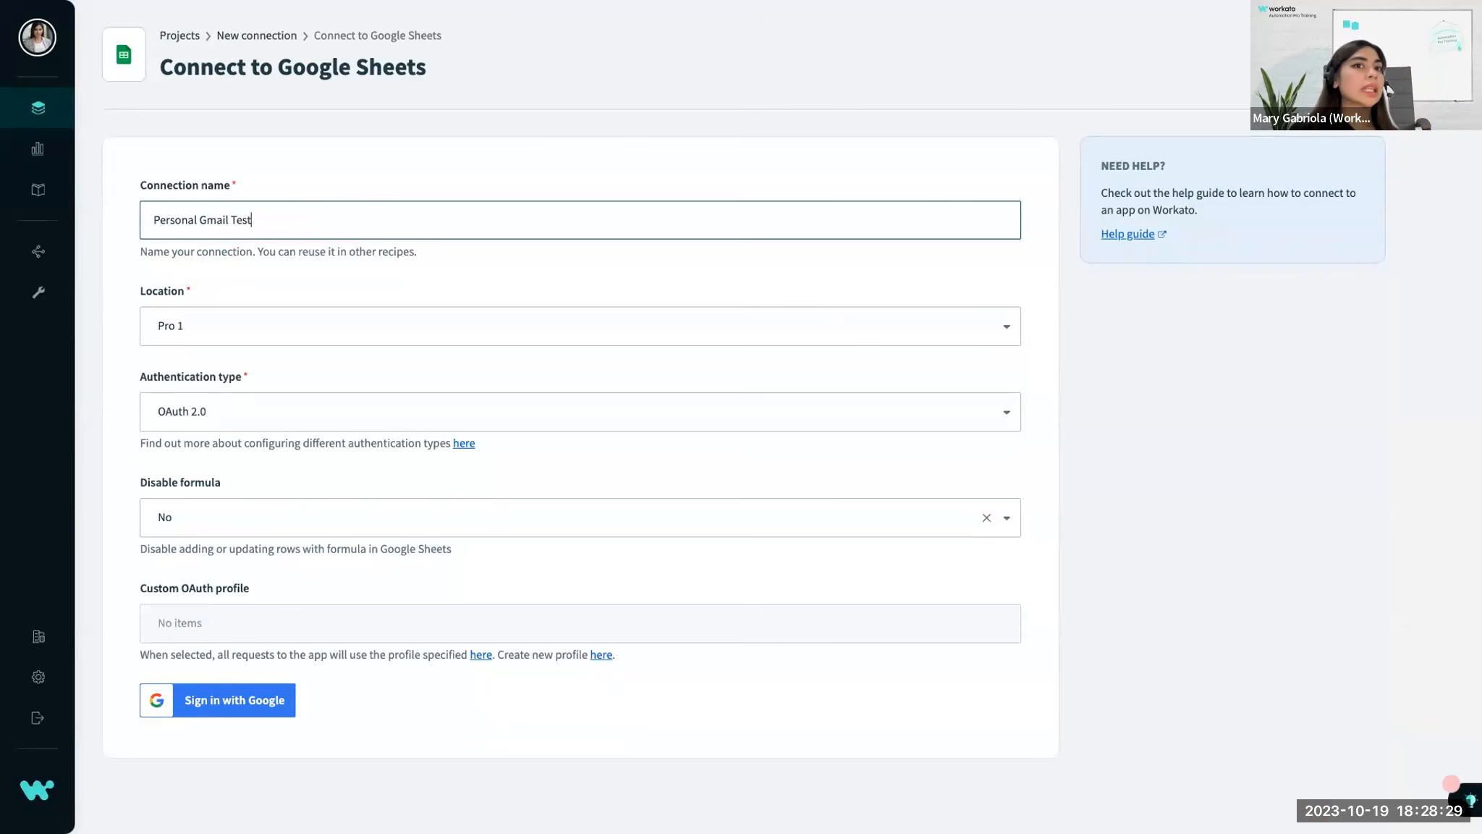
triple_click(183, 186)
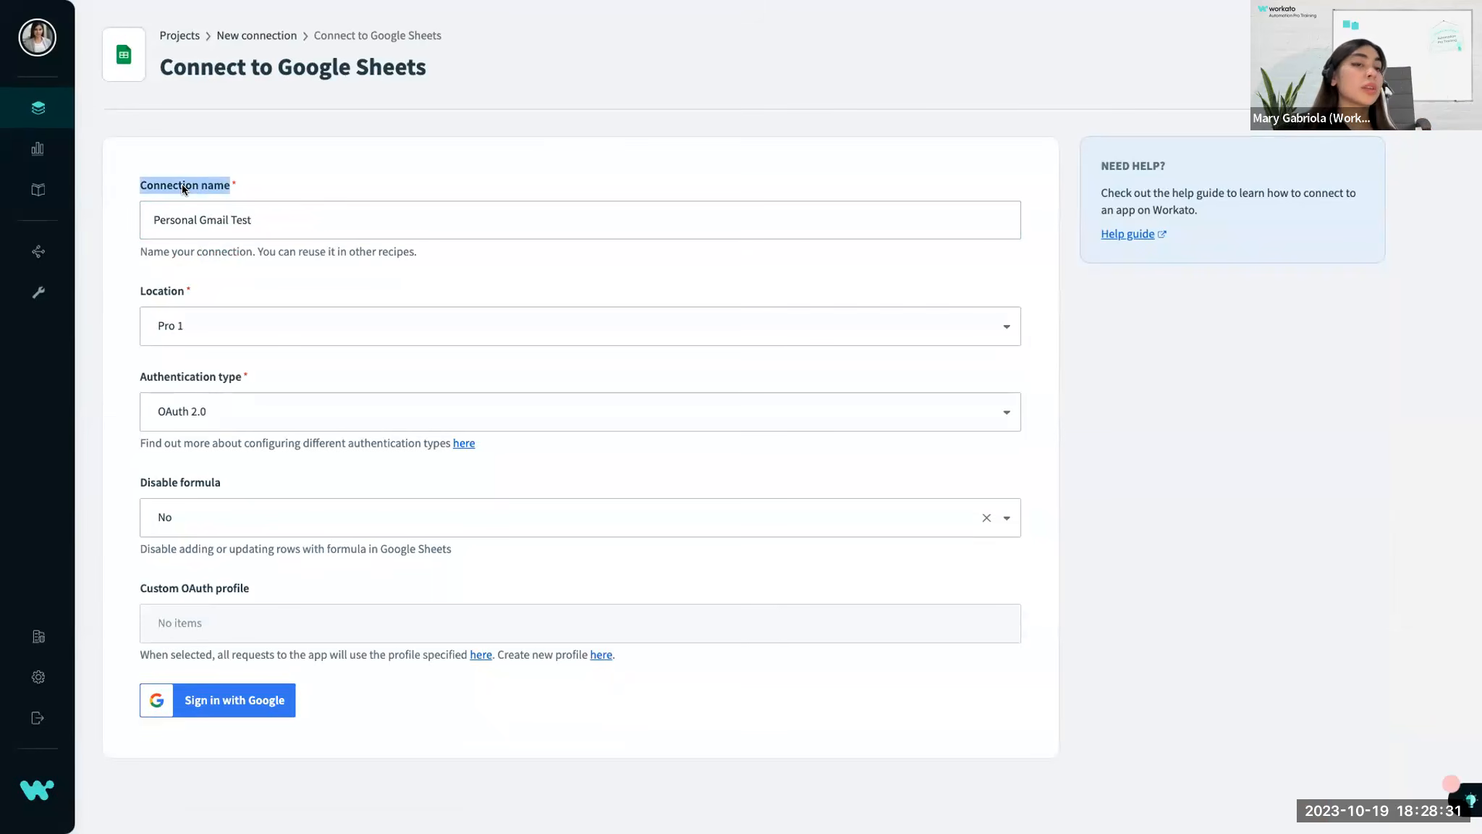
click(326, 165)
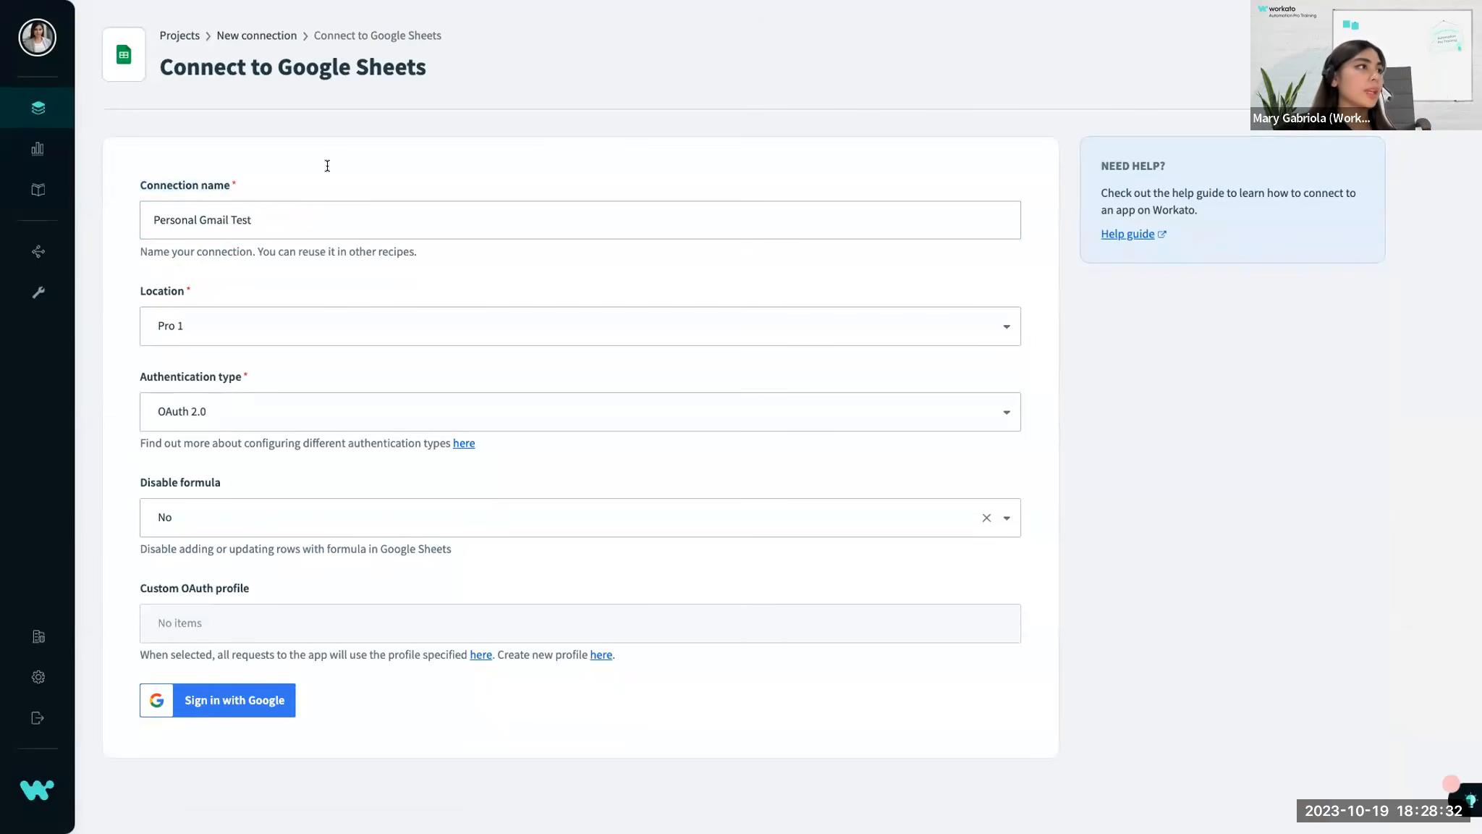
Begin the Google sign-in with the listed account, cancel the access request, and return to the connection page in full screen.
click(211, 703)
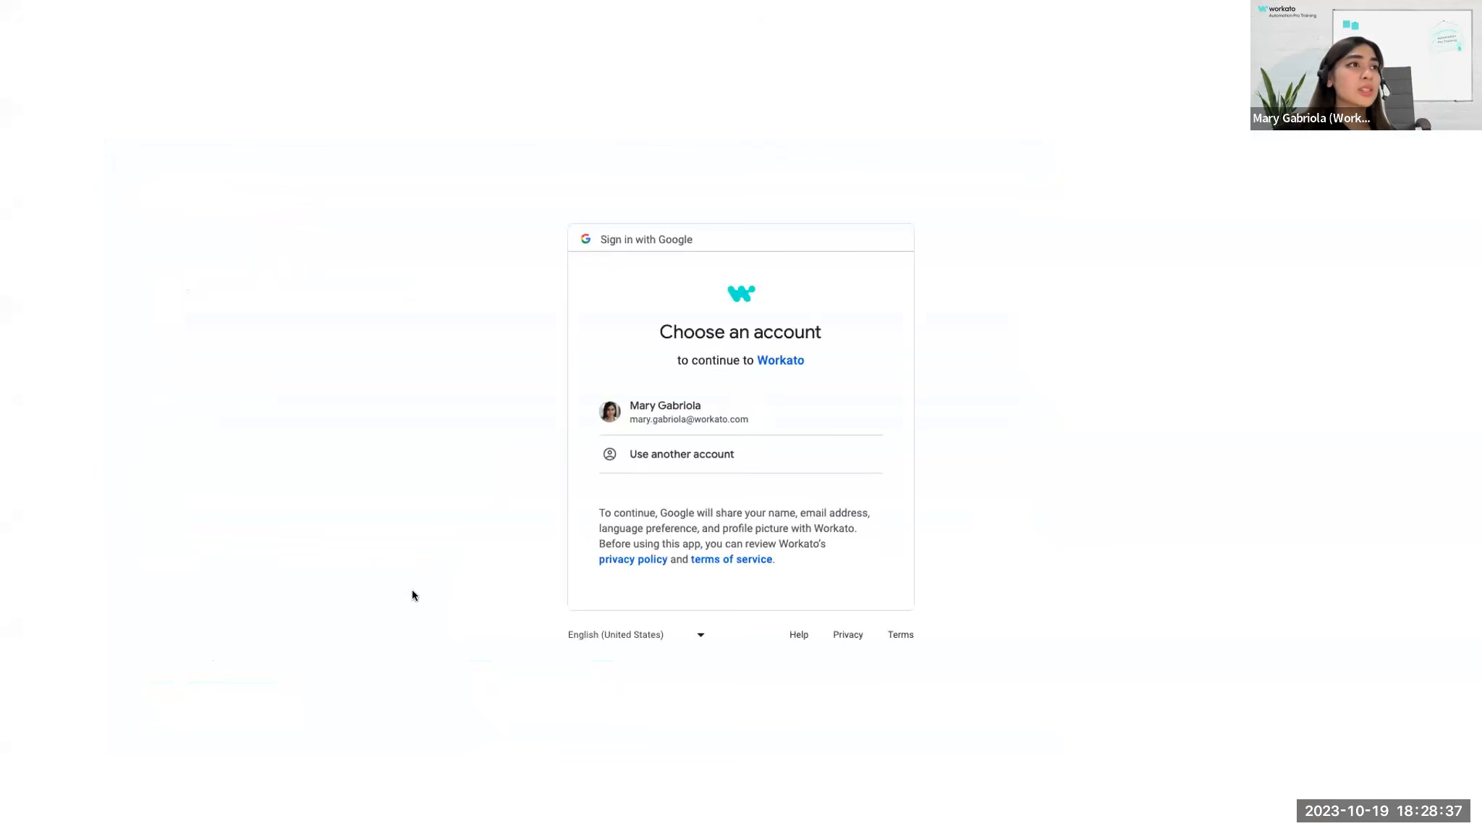
click(662, 416)
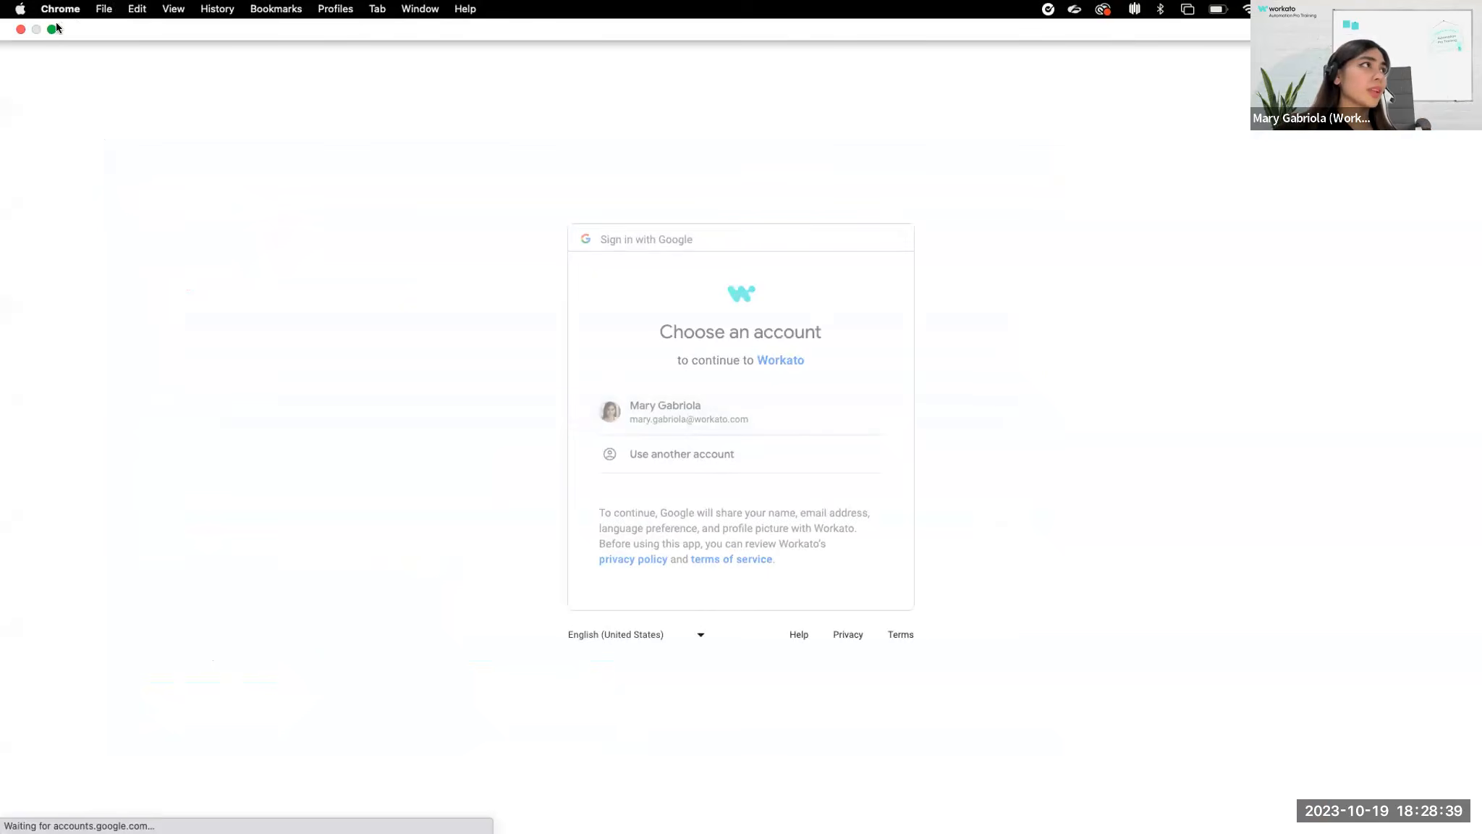
click(51, 30)
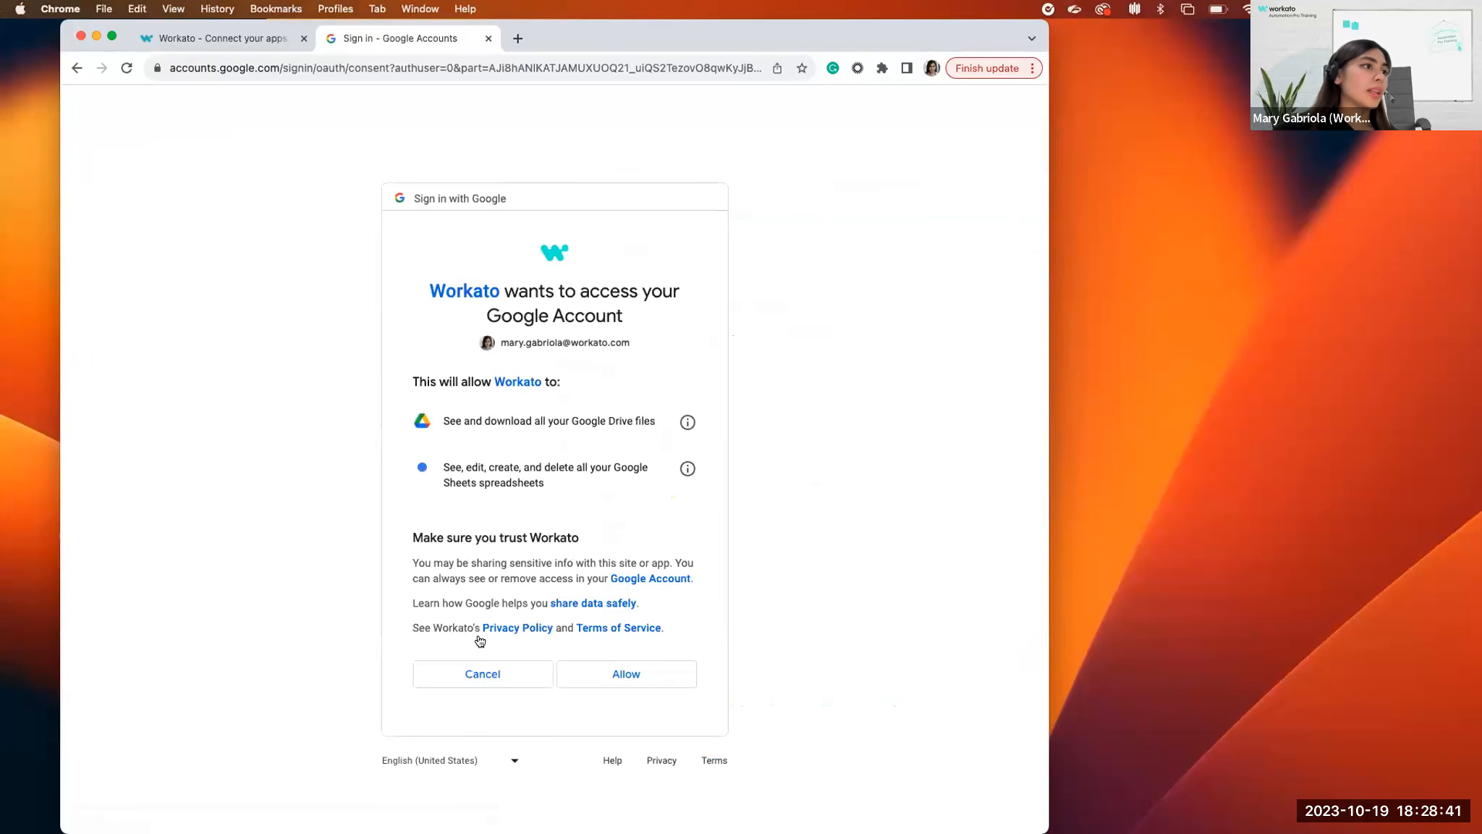
click(456, 666)
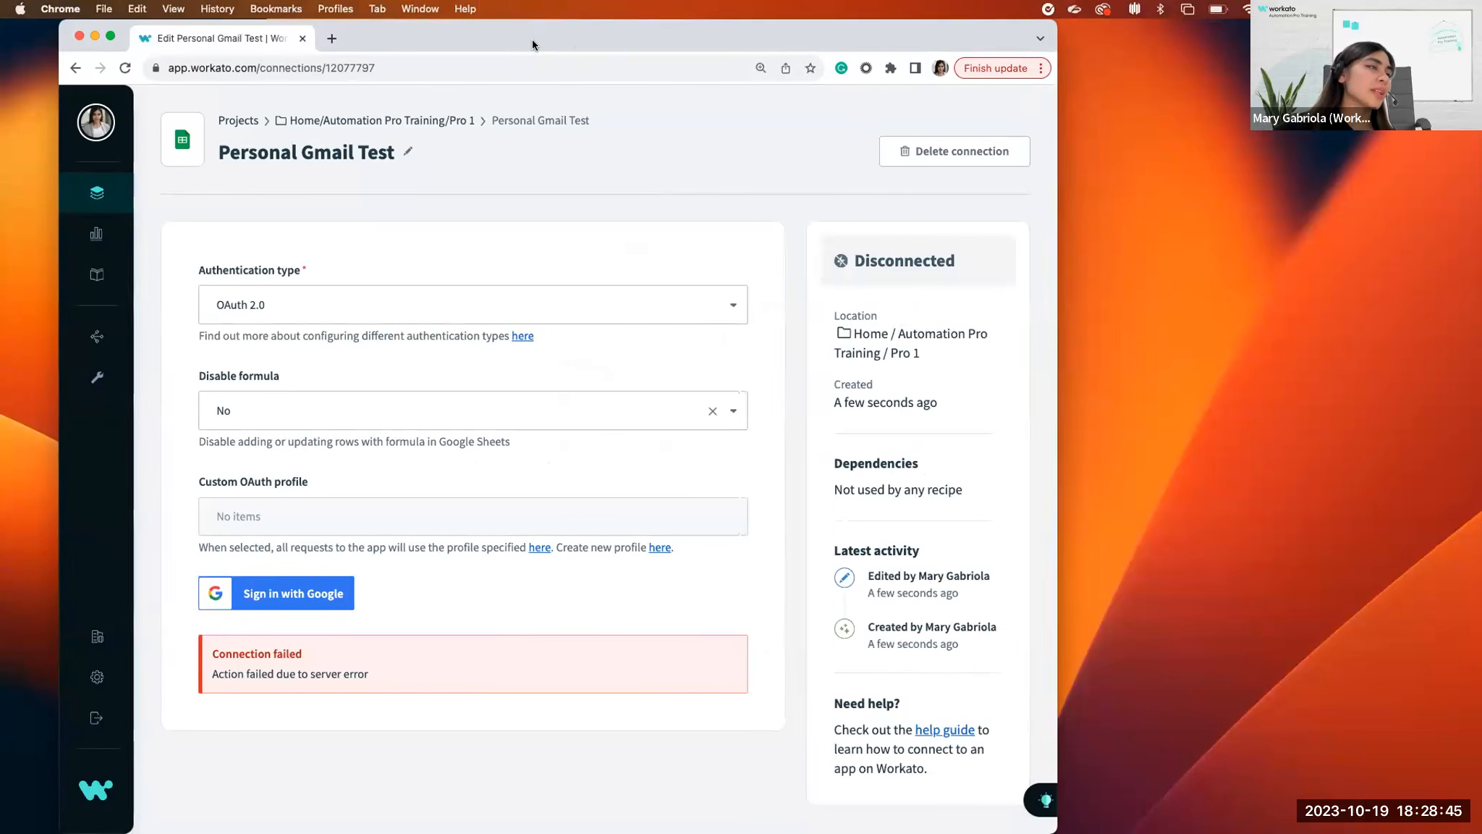
double_click(531, 41)
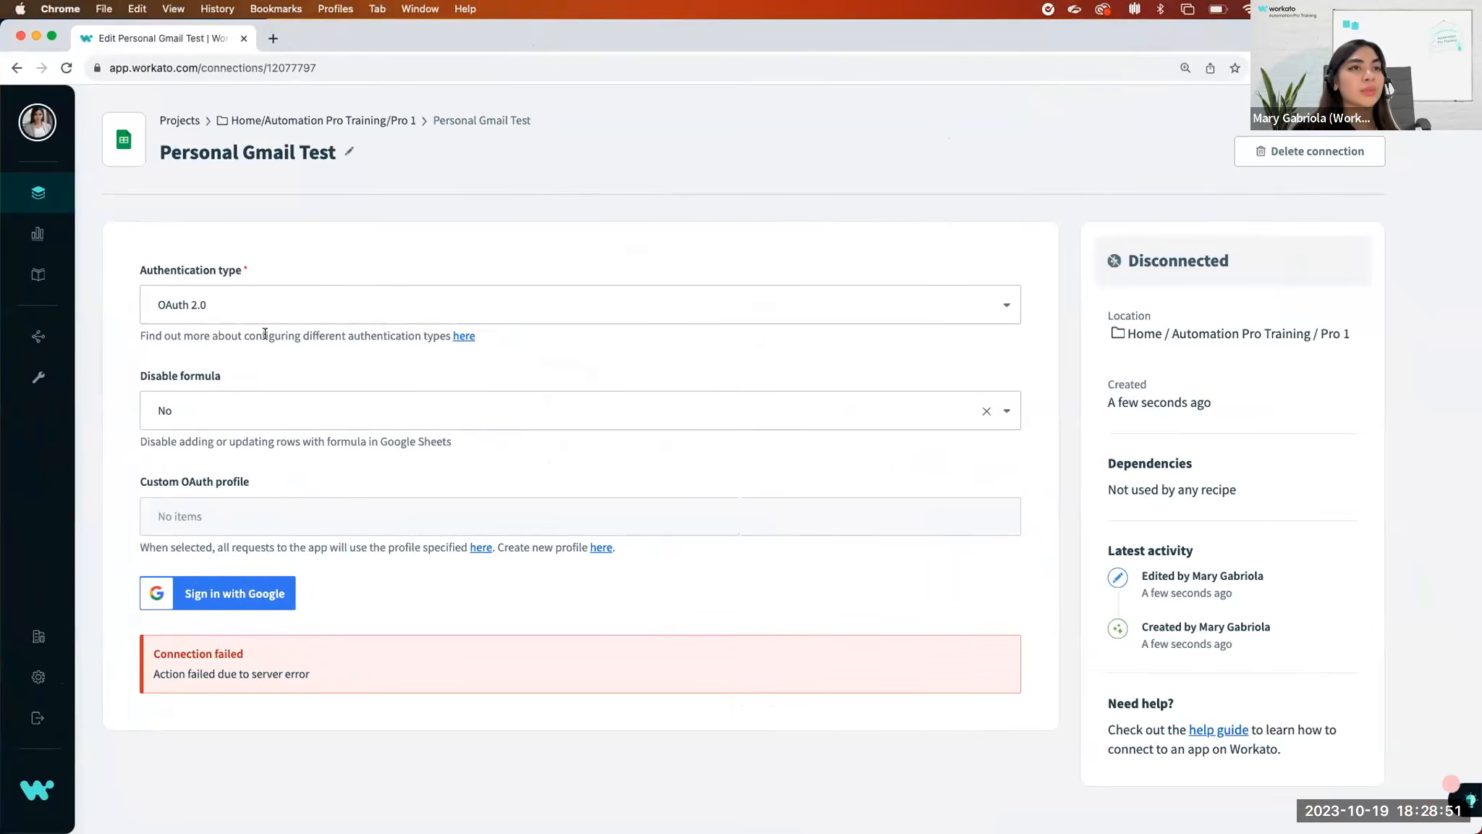
click(51, 35)
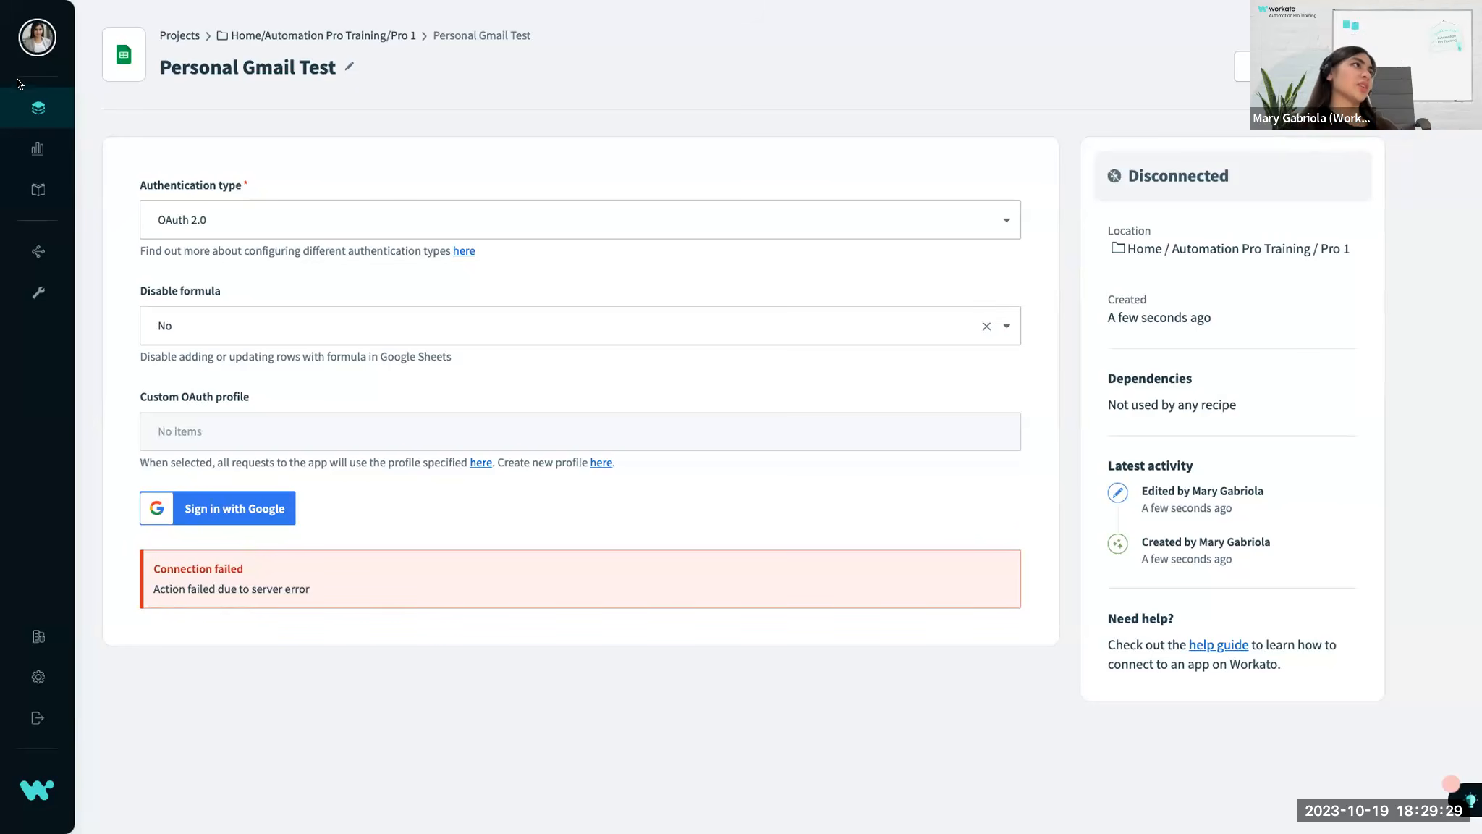
Open the projects overview, switch to the presentation, and advance to the Triggers and Actions section slide.
click(37, 108)
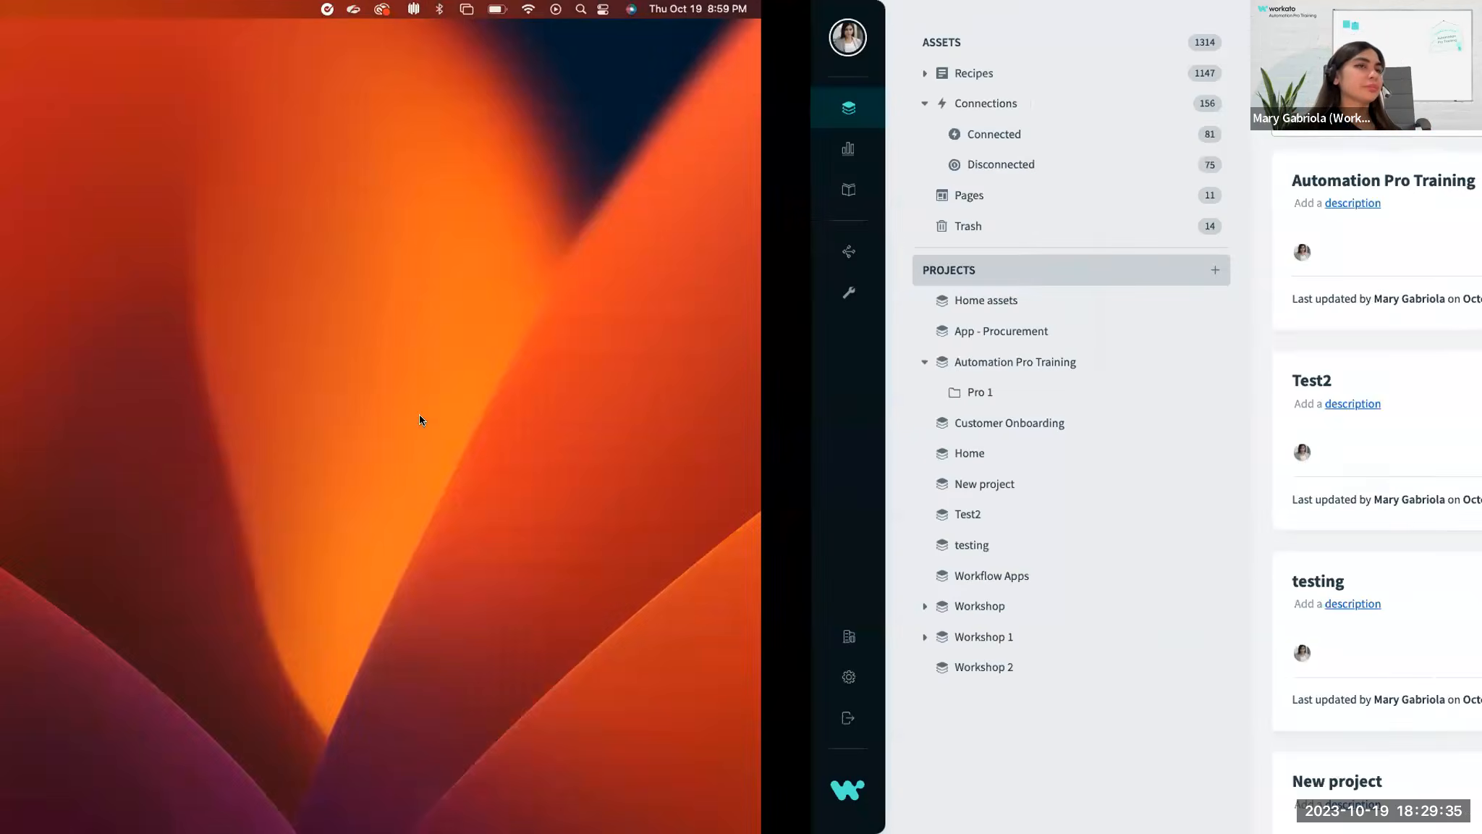
key(ctrl+Right)
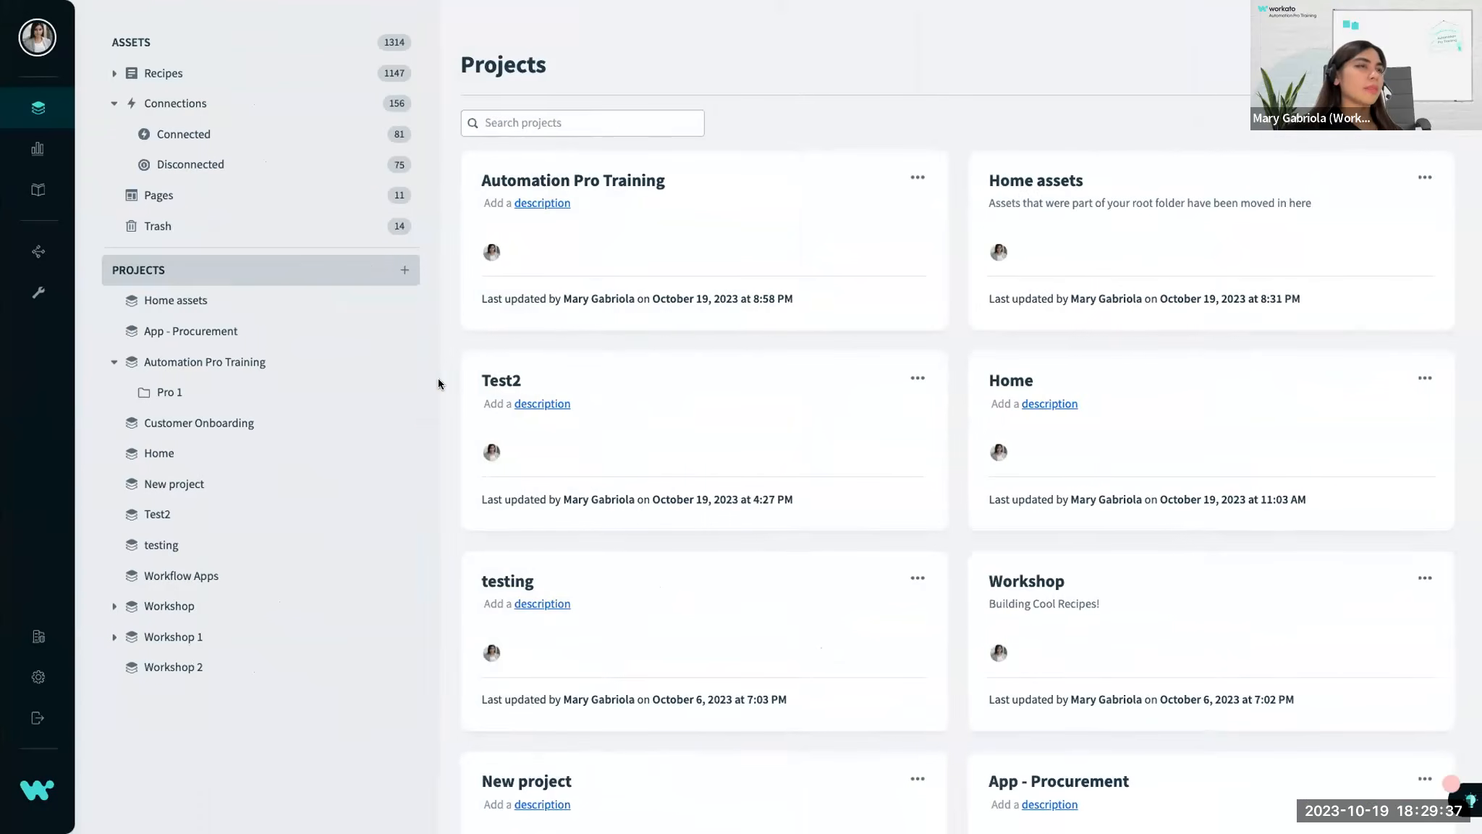
key(ctrl+Right)
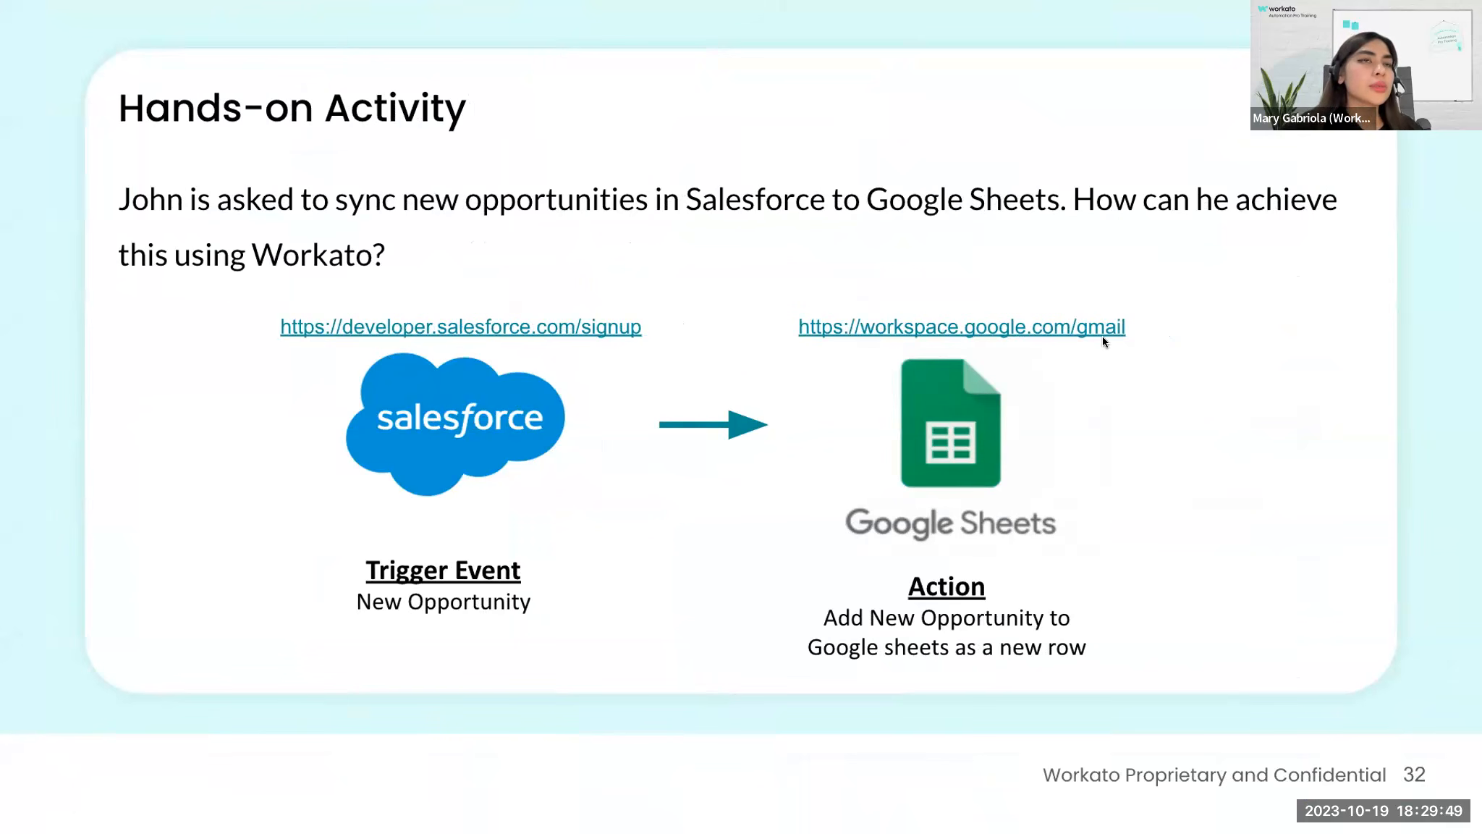
key(Right)
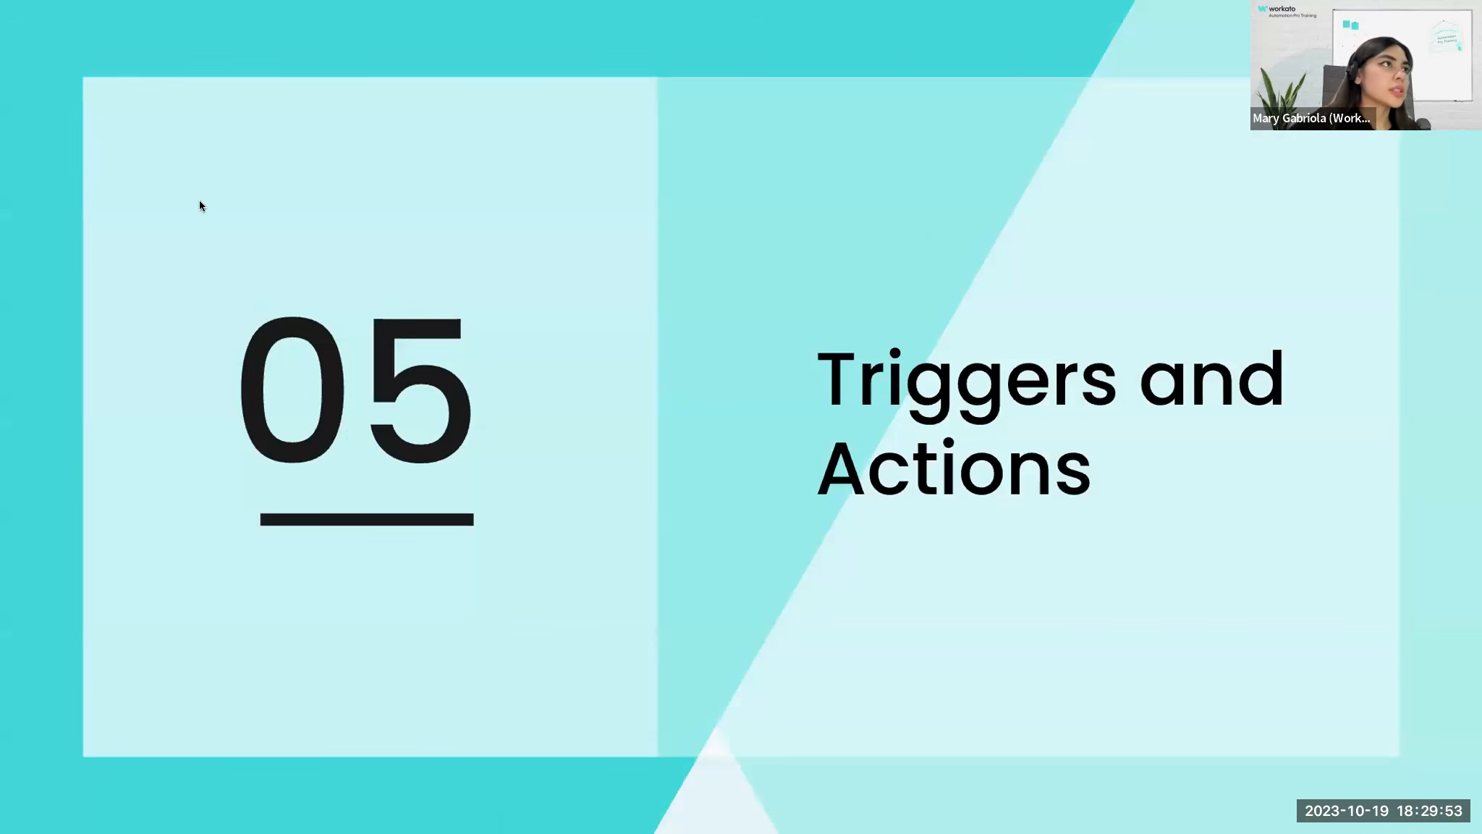
Switch to the Salesforce Opportunities Demo (Training 10-19-23) spreadsheet, enlarge and reload the page, leave full screen, and maximize the browser window.
key(Left)
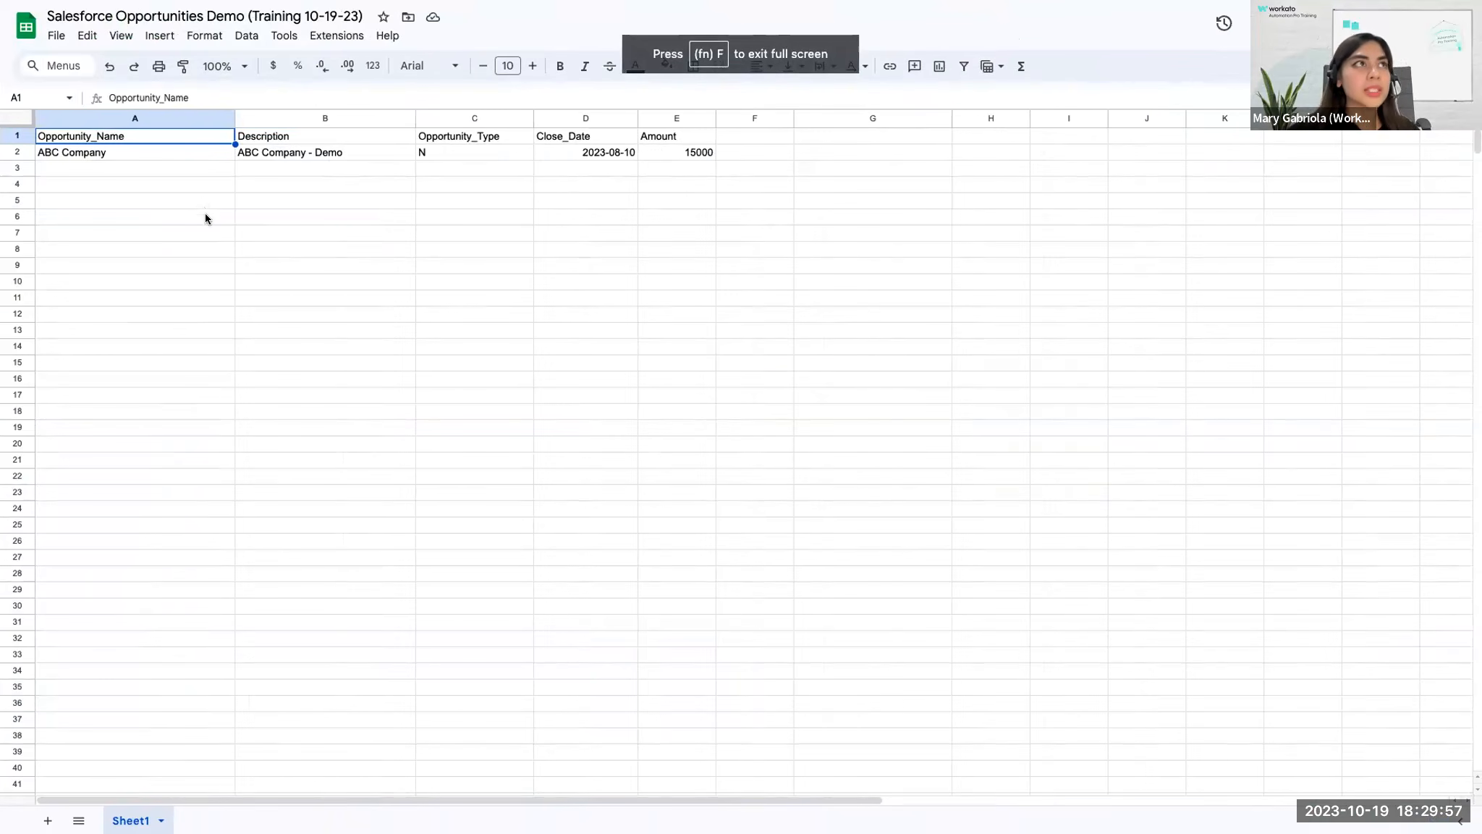
click(206, 217)
key(super+plus)
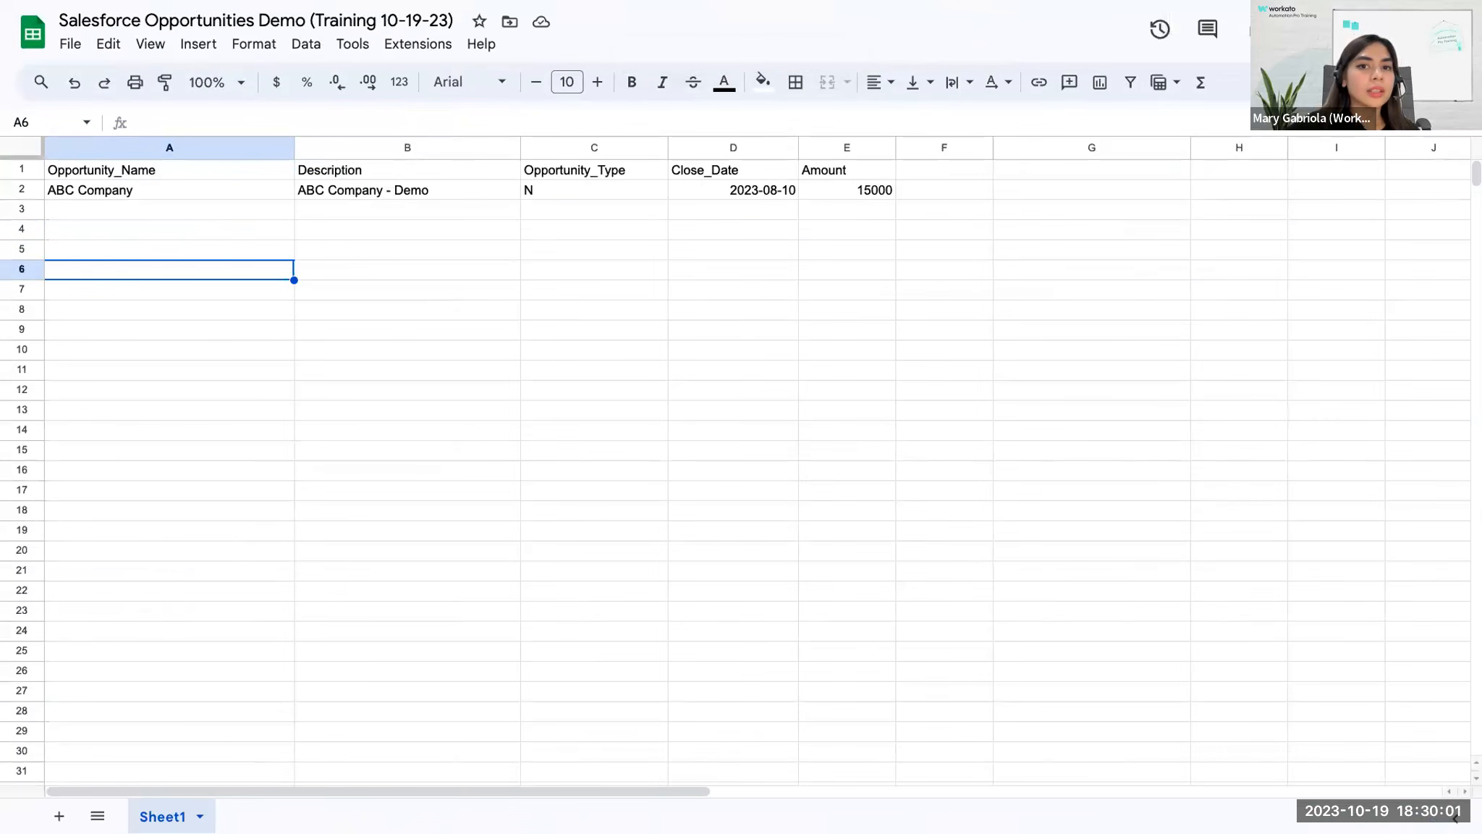
key(super+r)
mouse_move(337, 3)
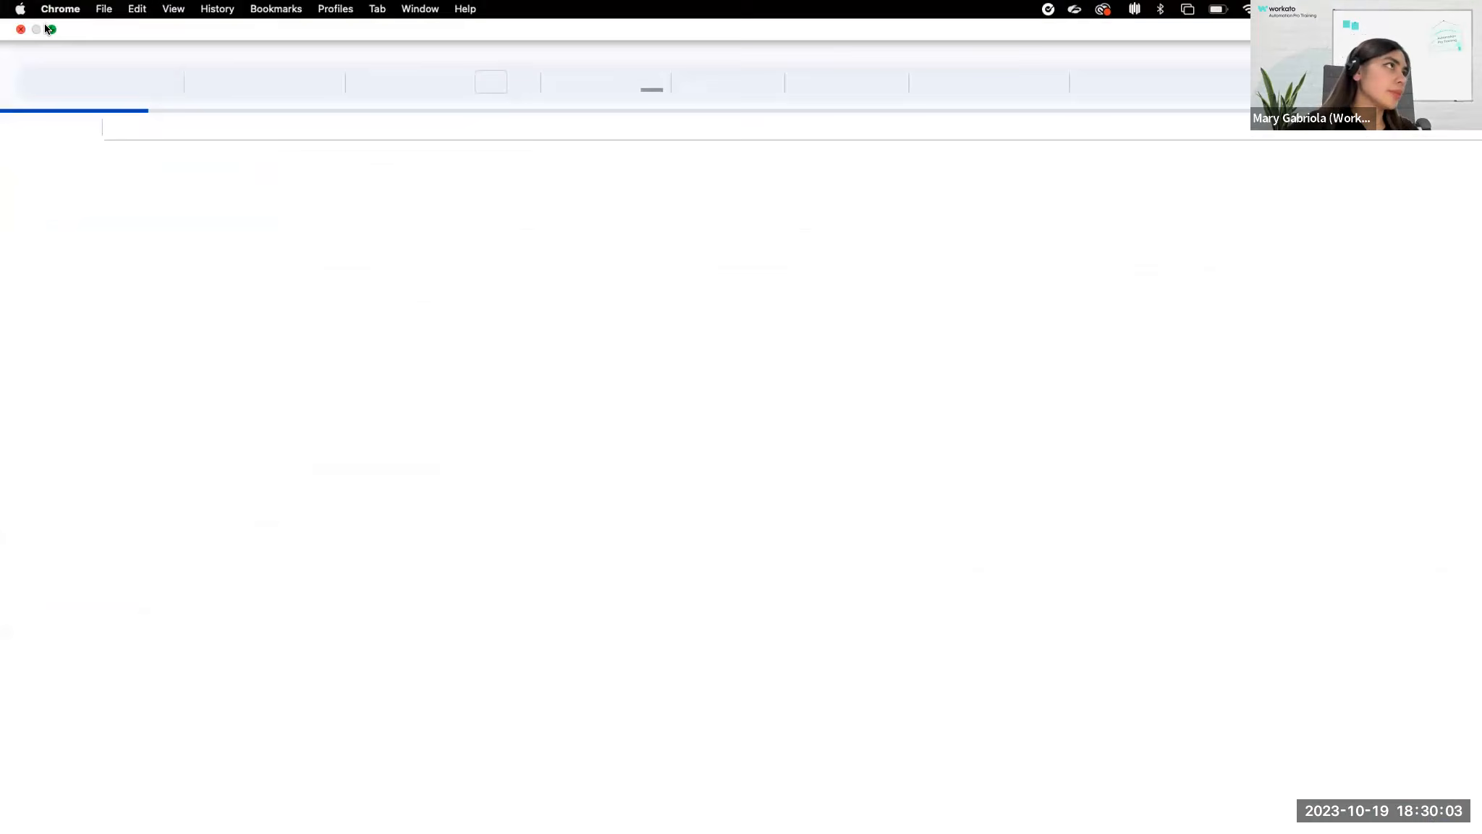
click(50, 29)
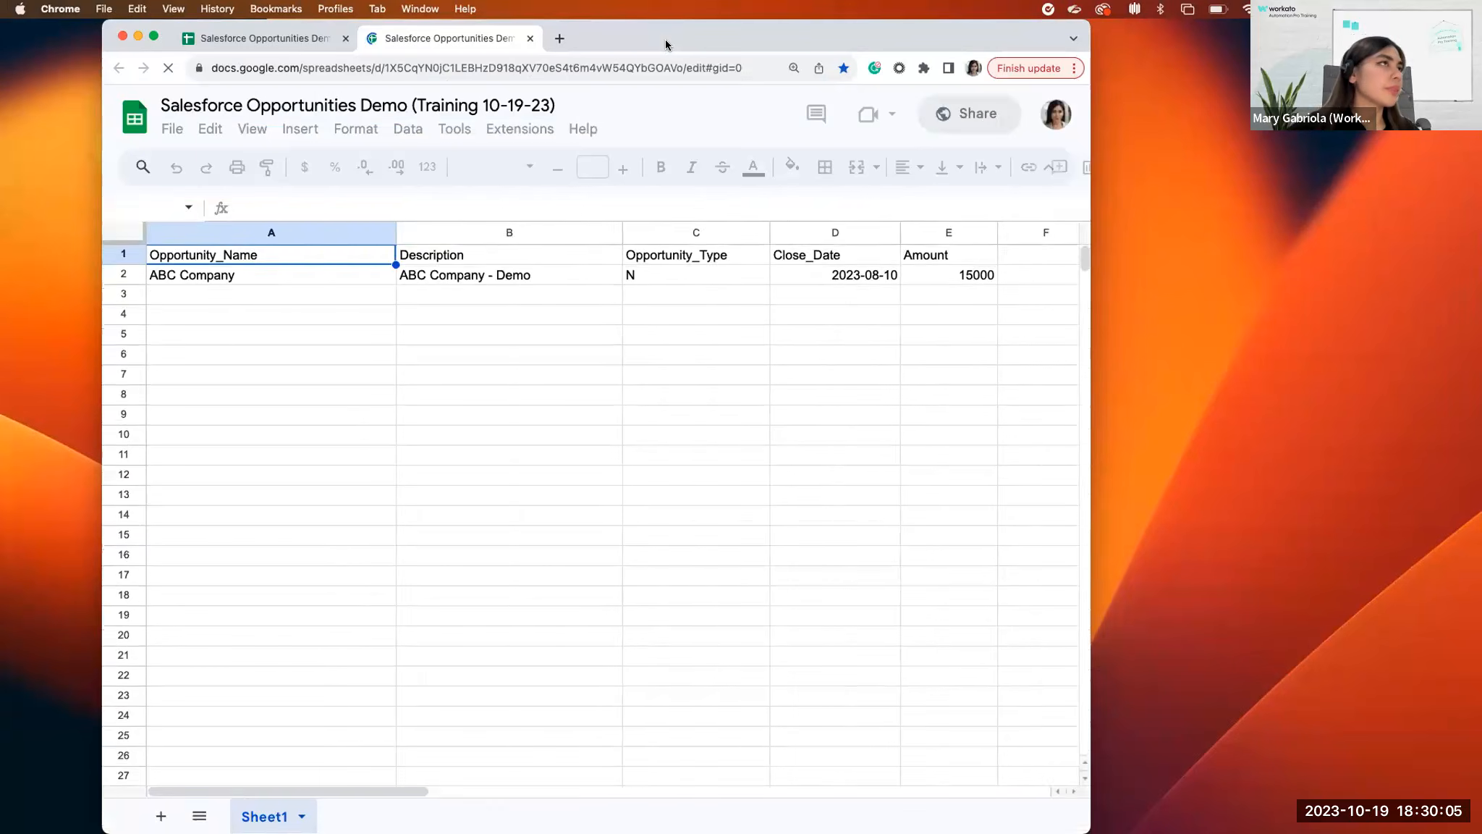
double_click(664, 39)
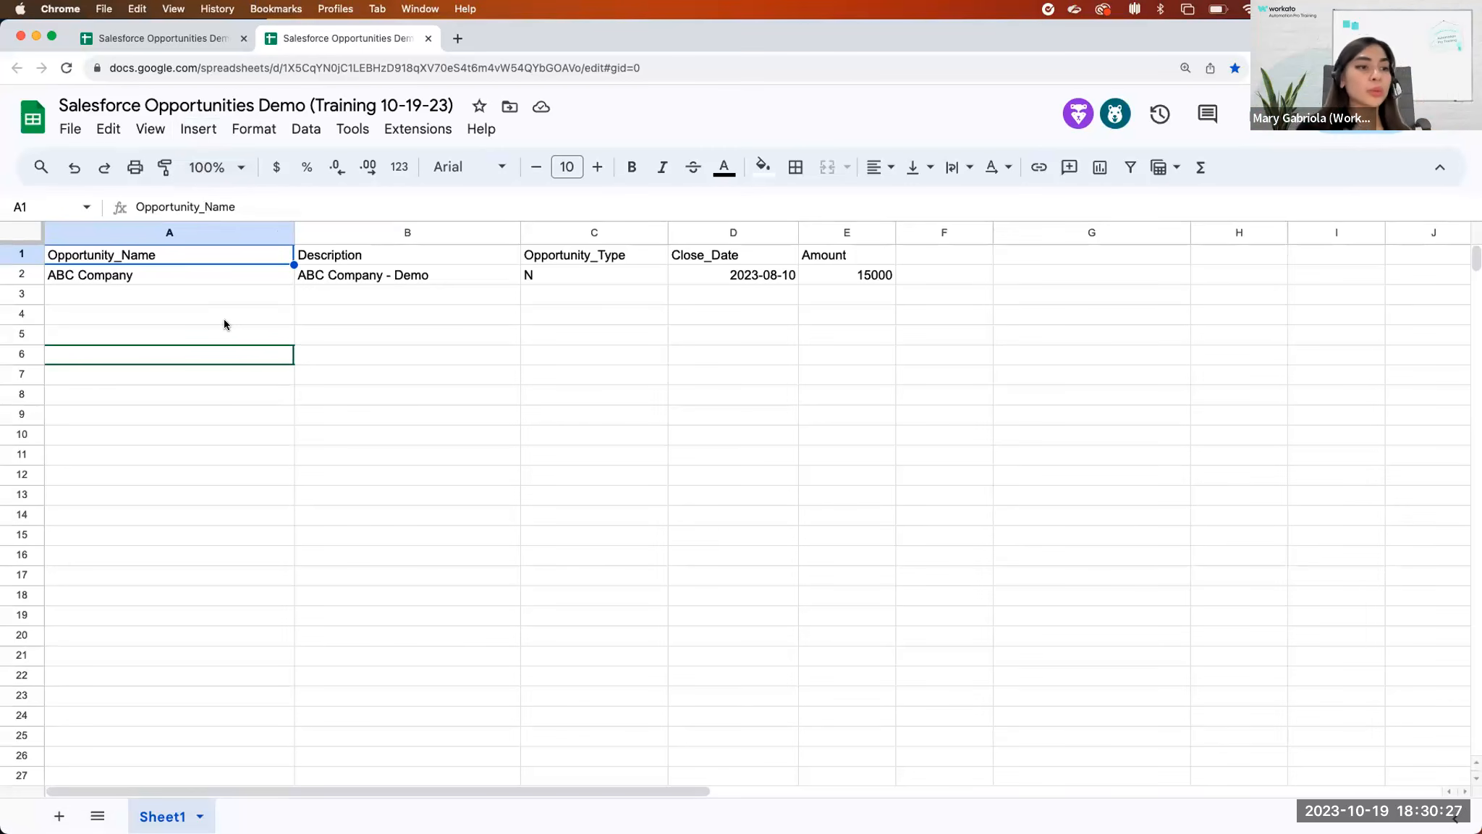
Begin a copy of the spreadsheet, browse all Drive locations for its destination folder, and cancel the copy.
click(70, 129)
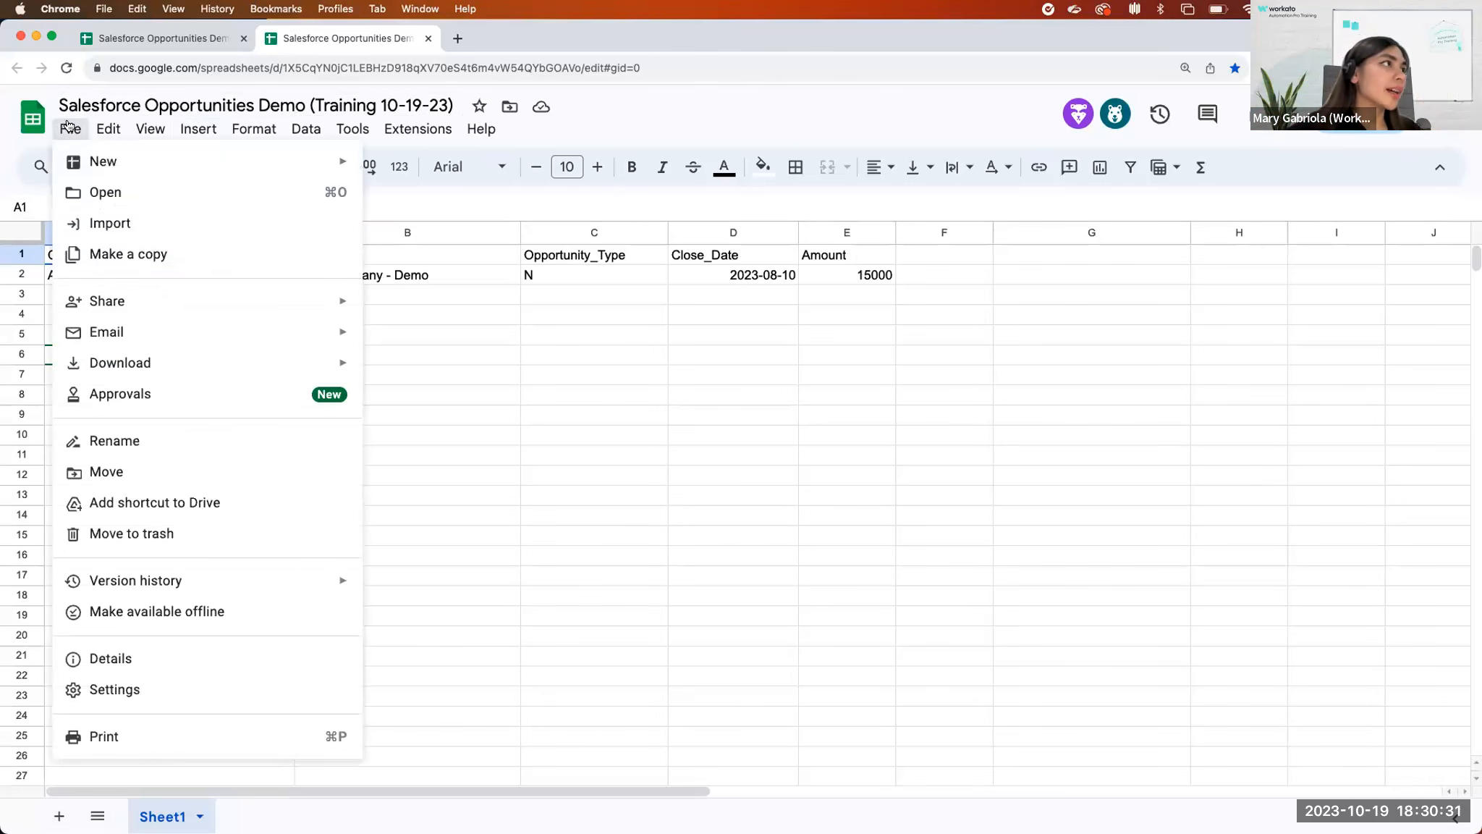
click(154, 258)
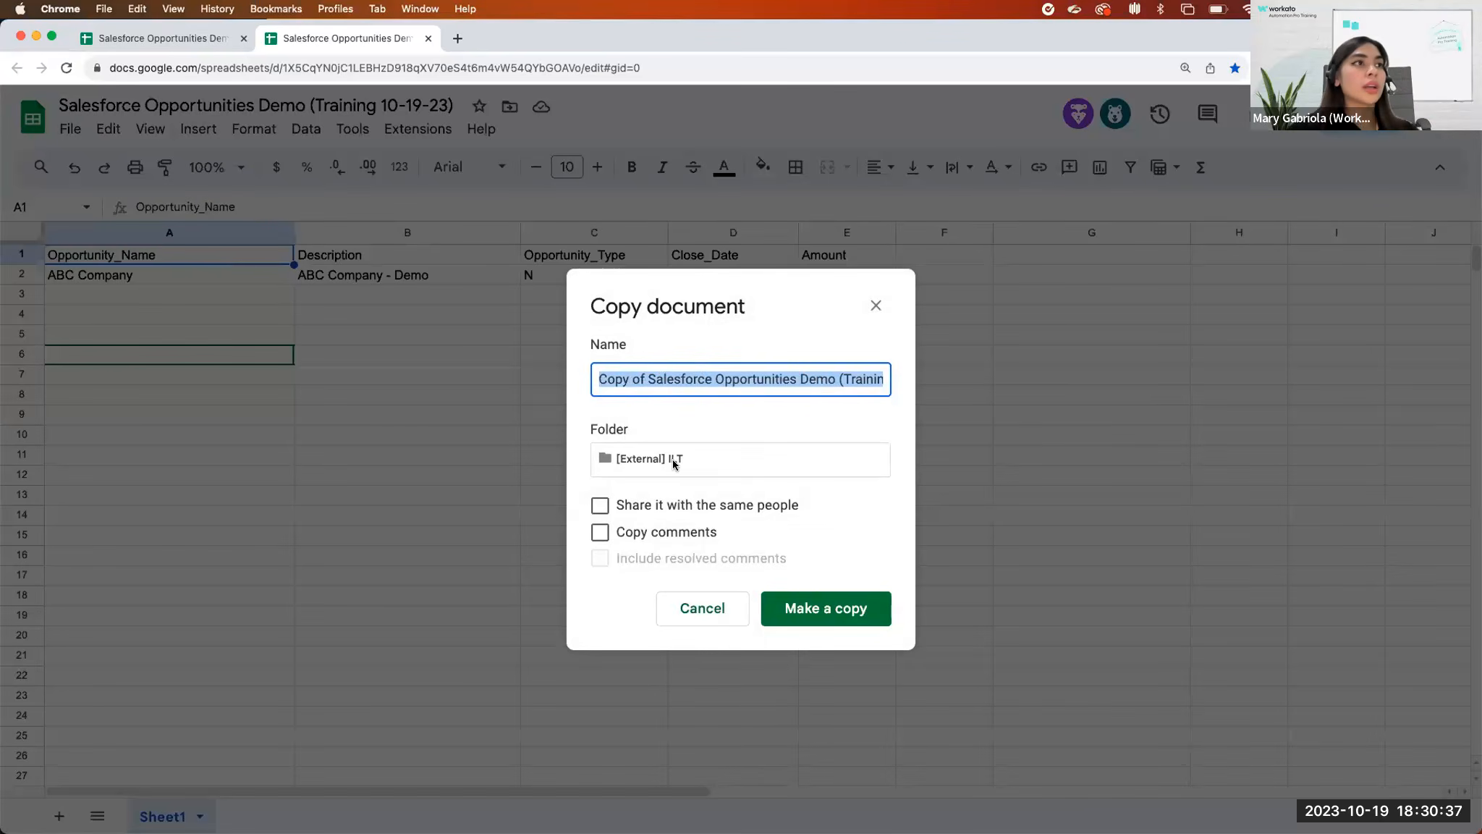
click(674, 464)
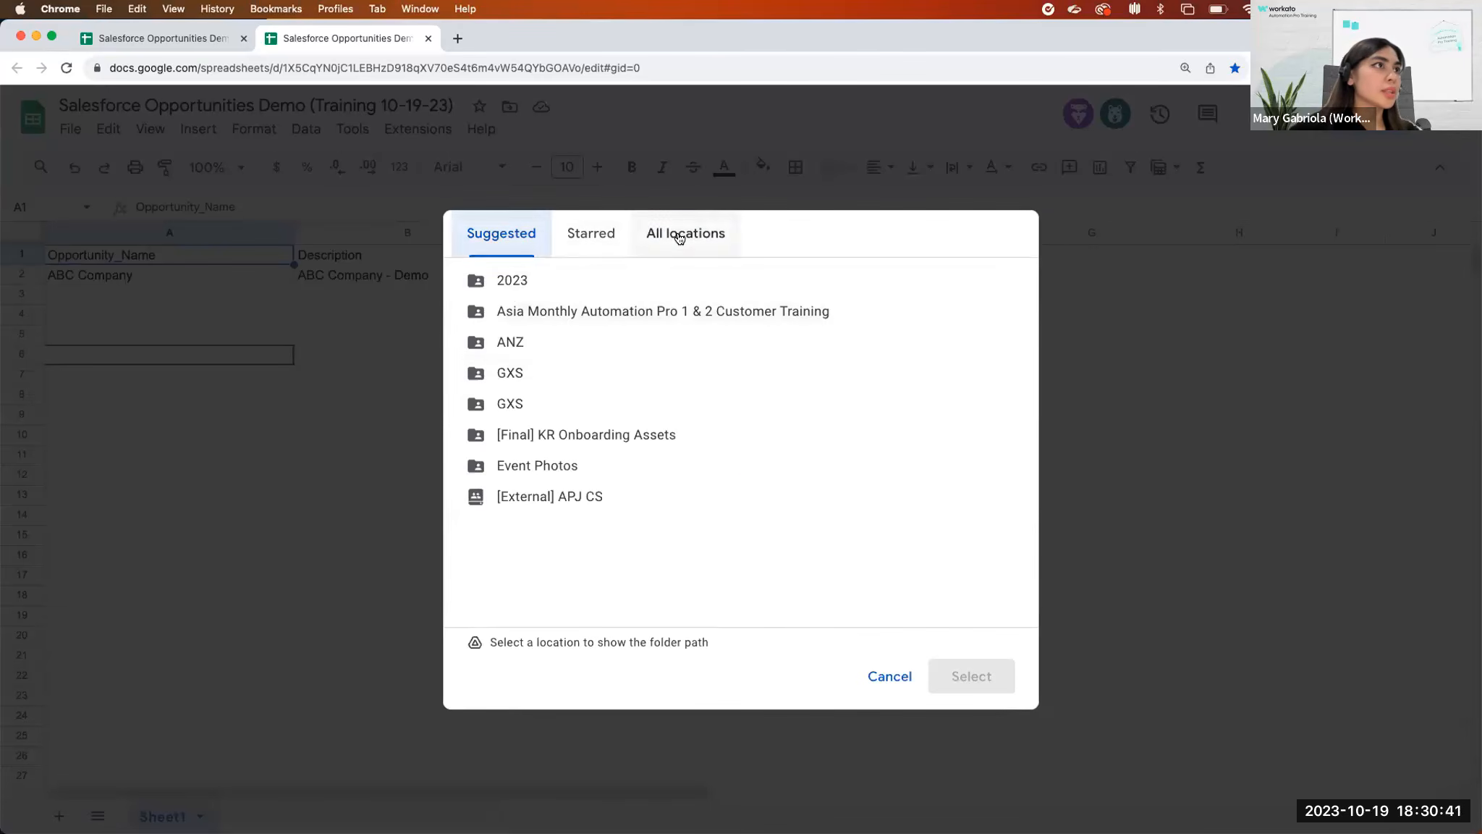
click(679, 237)
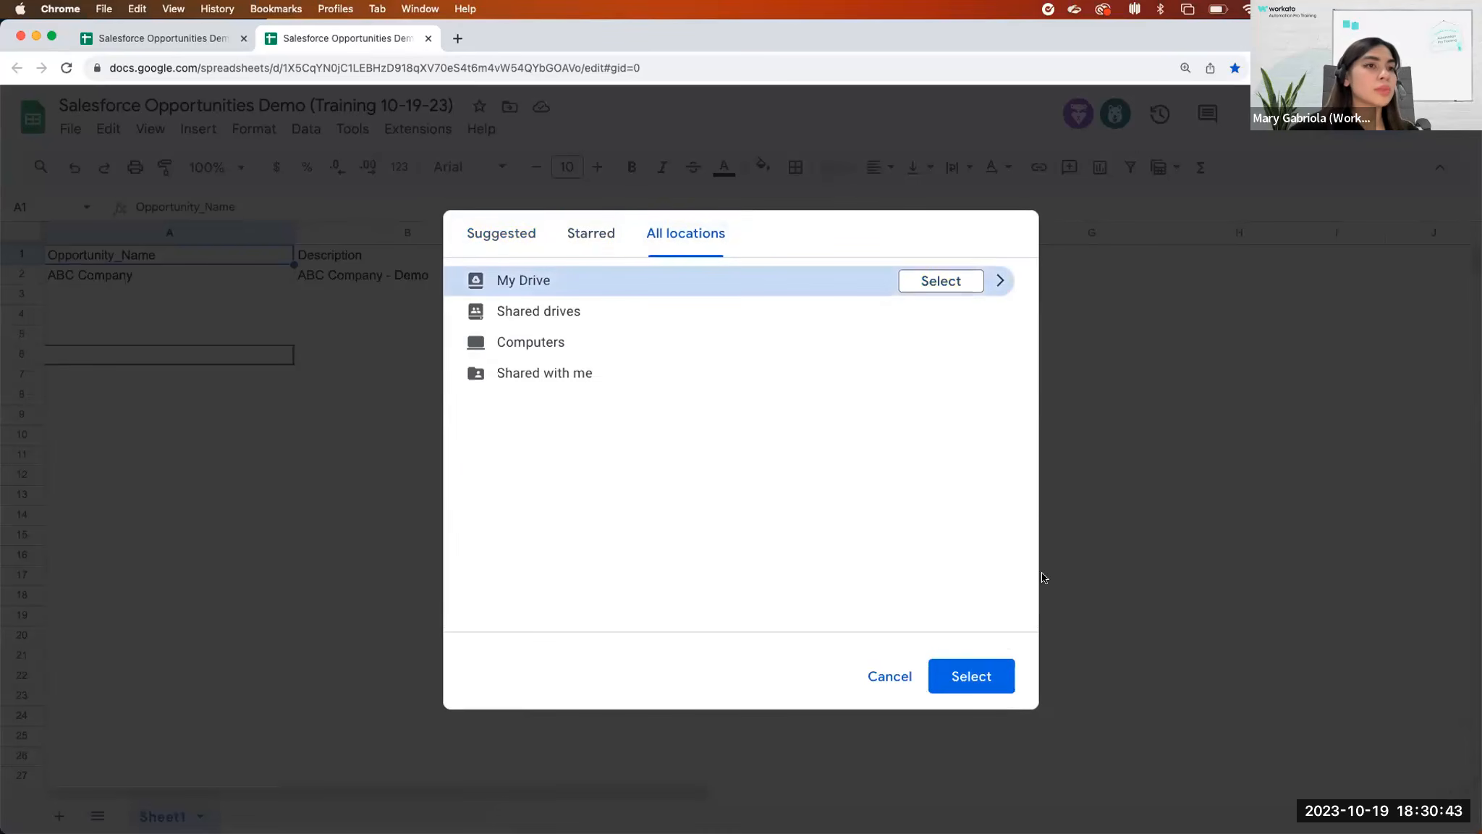
click(877, 676)
click(701, 608)
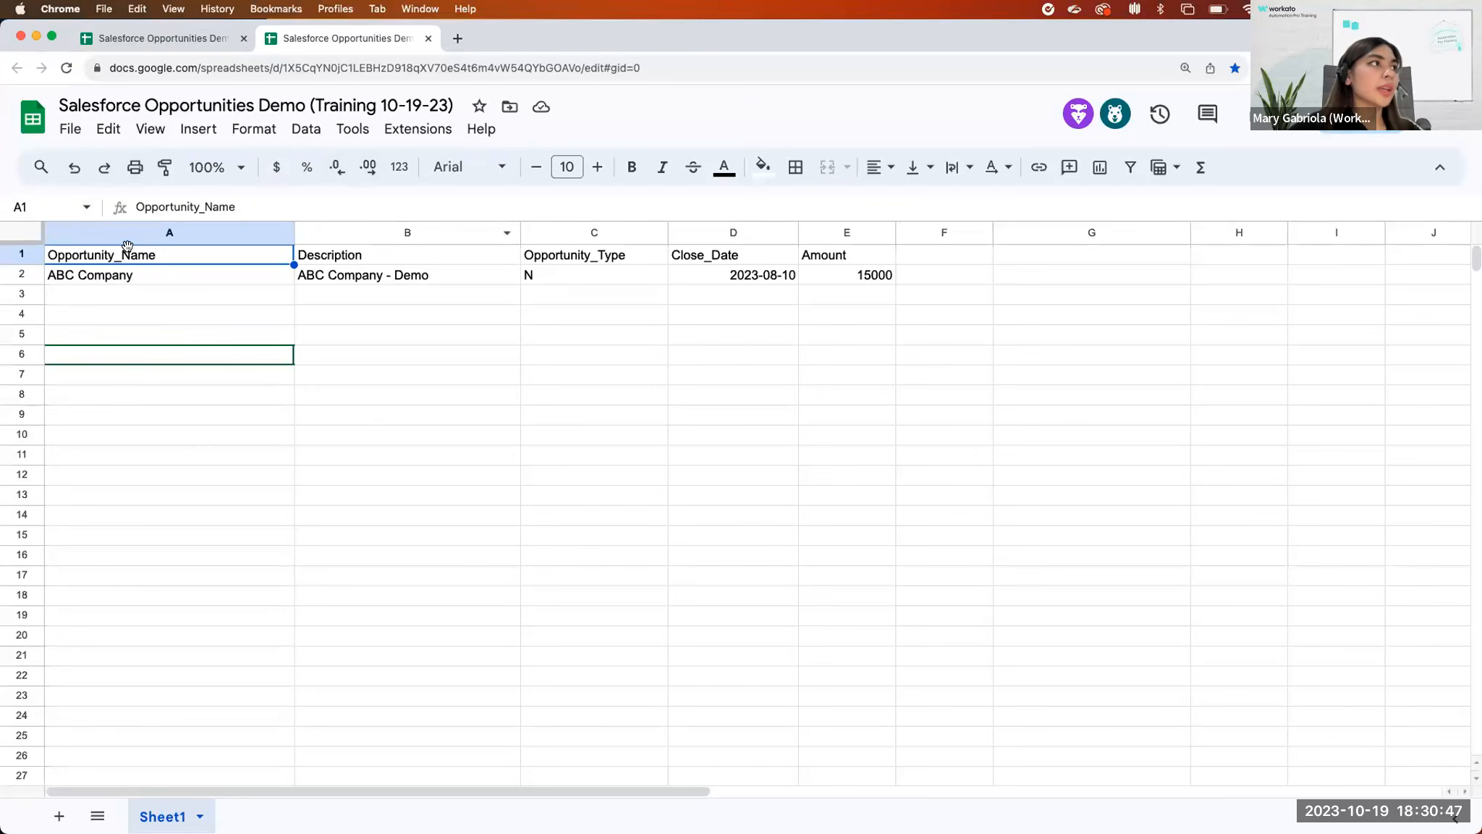
click(137, 295)
key(Right)
key(Right)
key(Right)
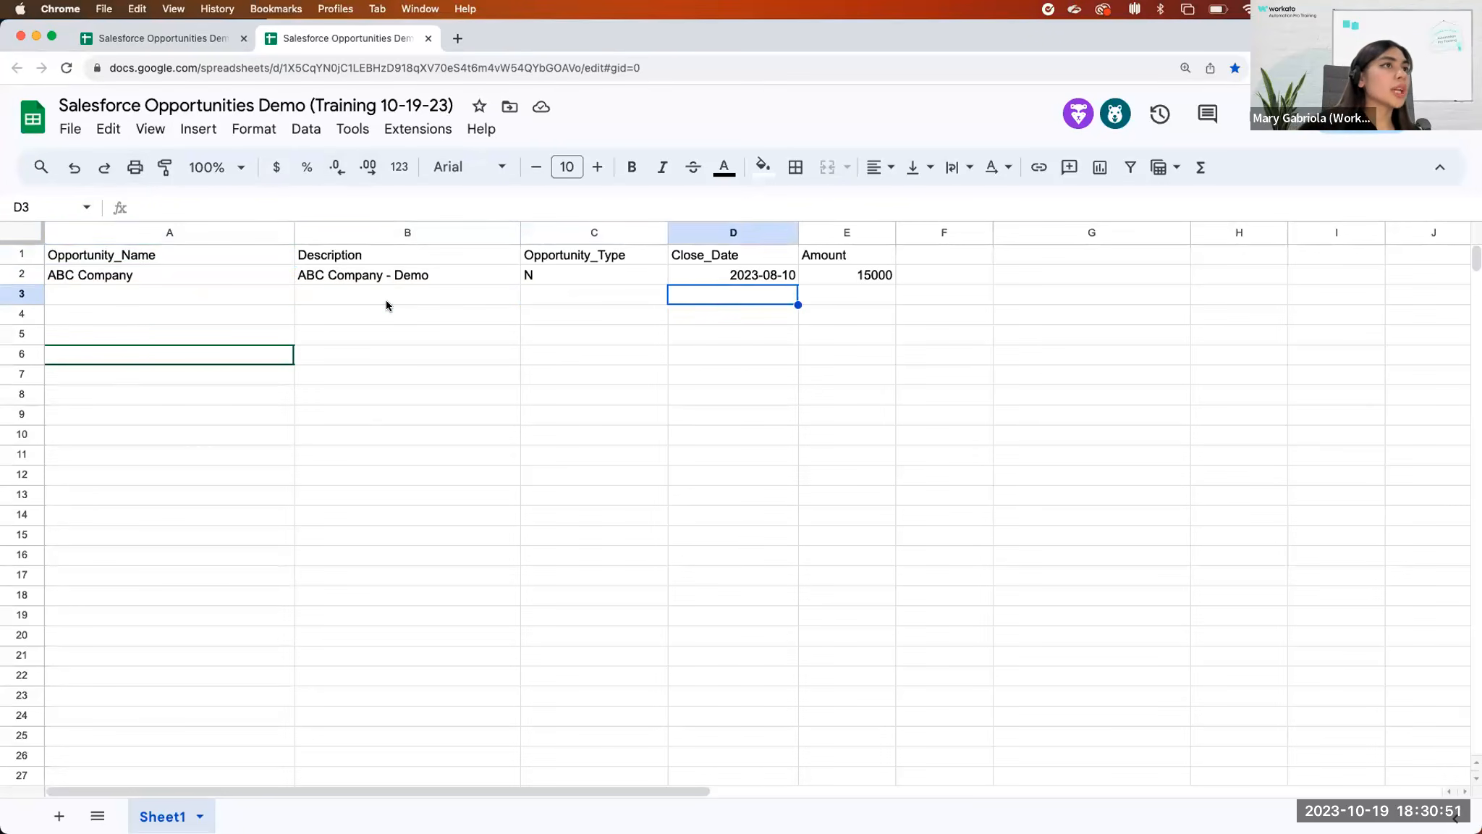
key(Right)
key(Down)
key(Left)
key(Left)
key(Left)
key(Left)
key(Down)
key(Right)
key(Right)
key(Right)
key(Right)
key(Right)
key(Right)
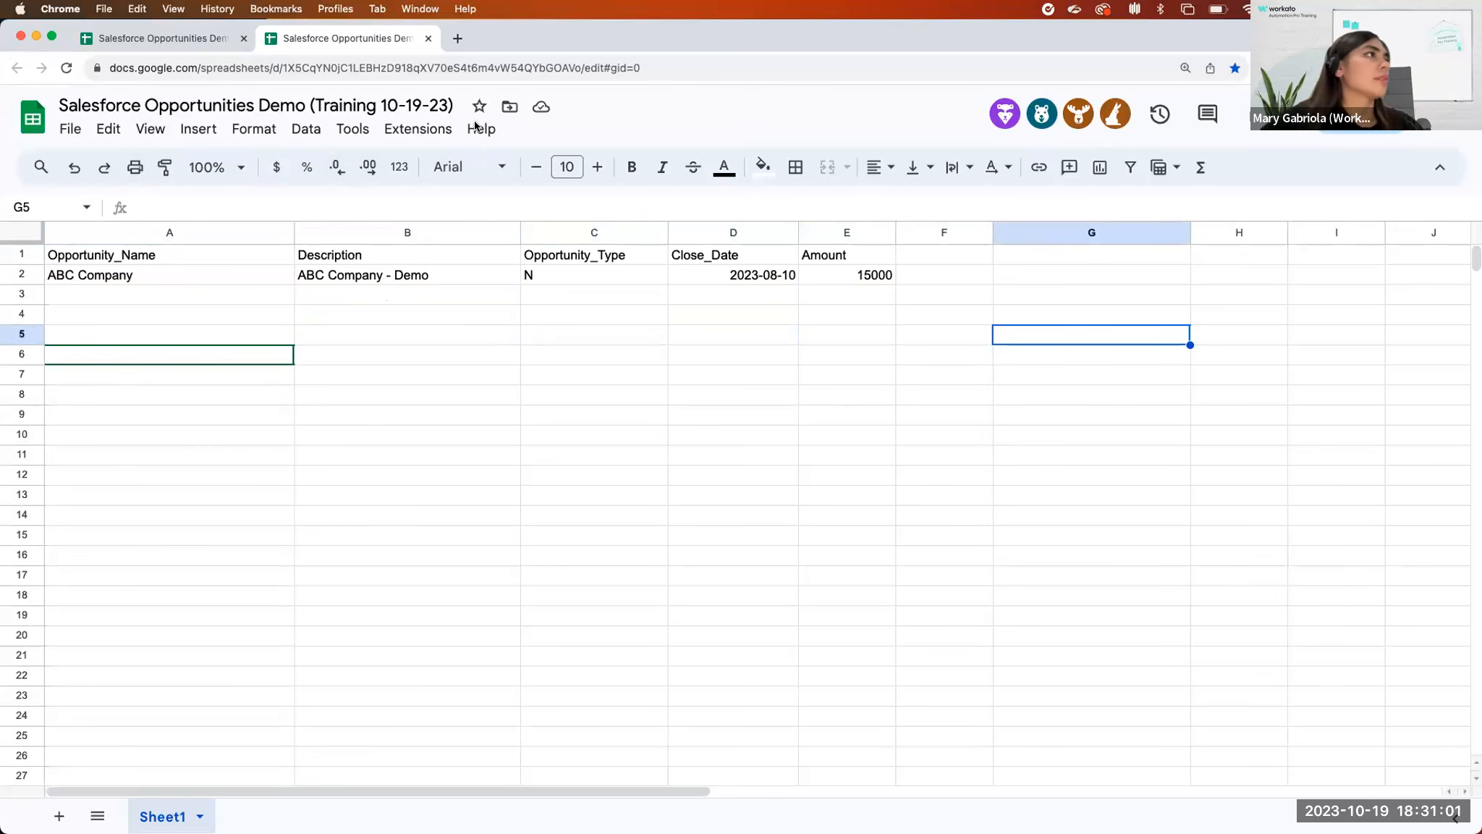
click(70, 127)
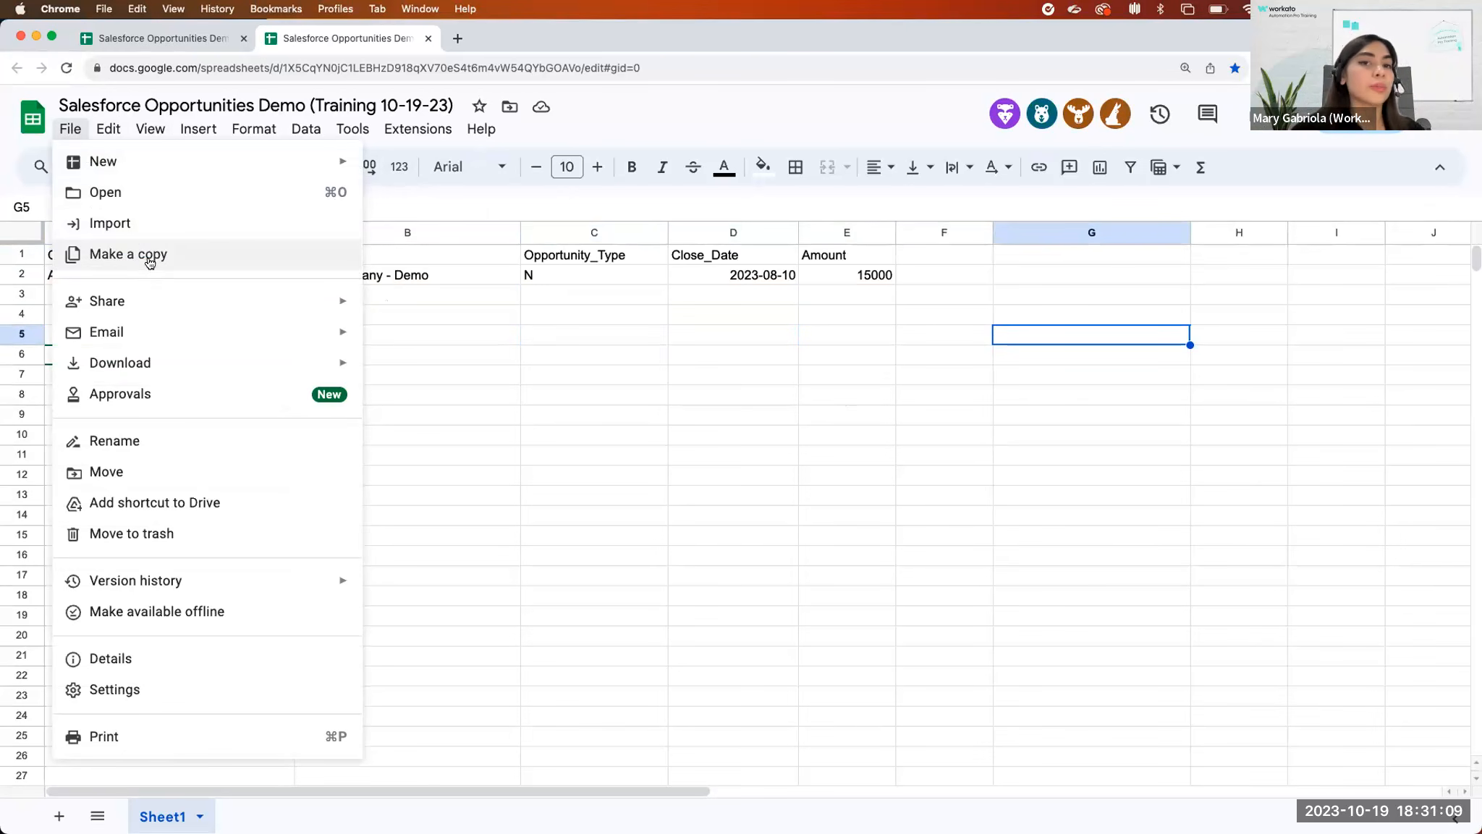
click(514, 334)
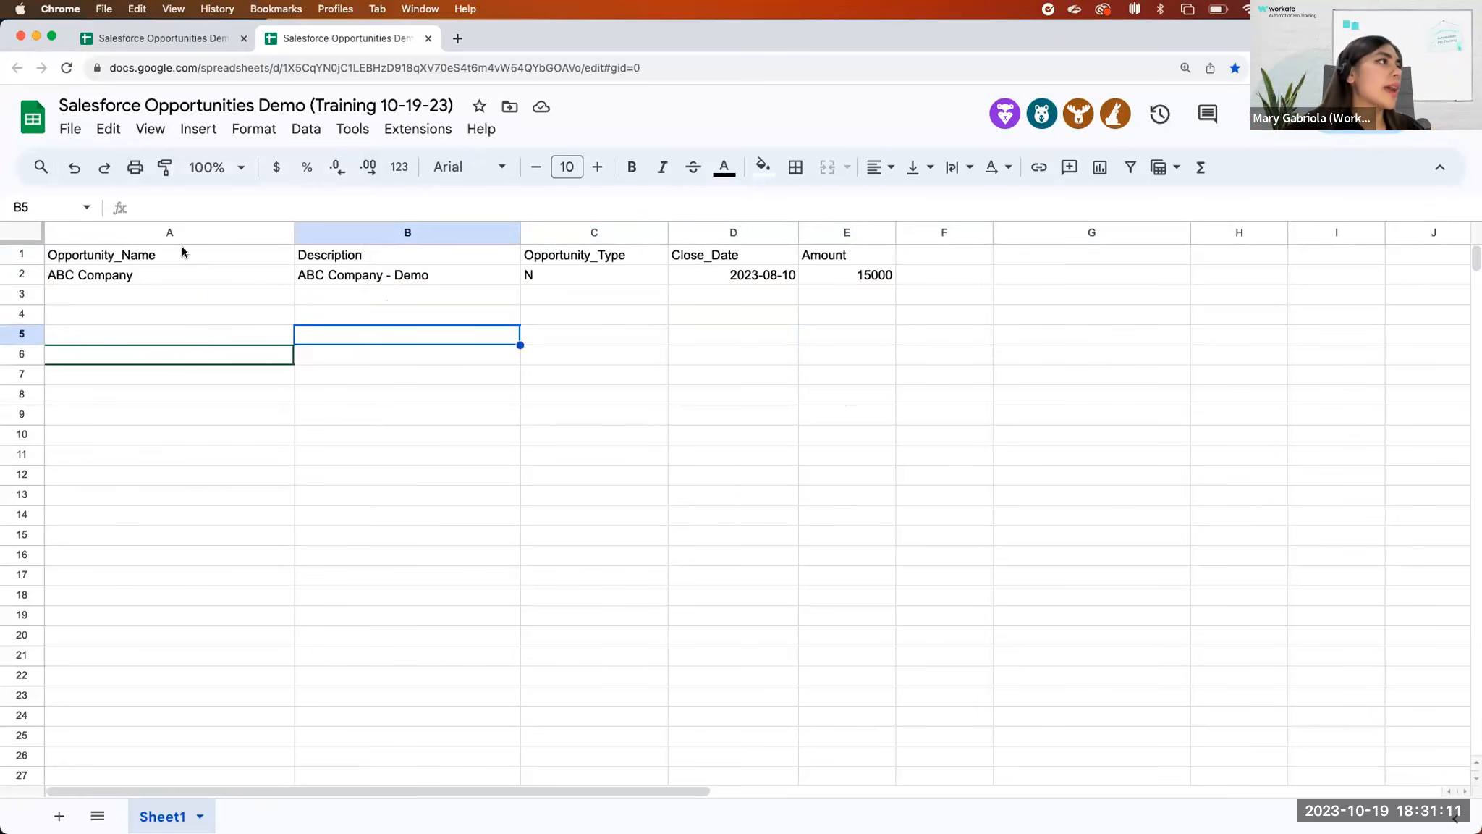
Examine the columns from Opportunity_Name through Amount and the empty row directly beneath the ABC Company record.
click(181, 253)
click(341, 232)
click(594, 232)
click(733, 232)
click(847, 231)
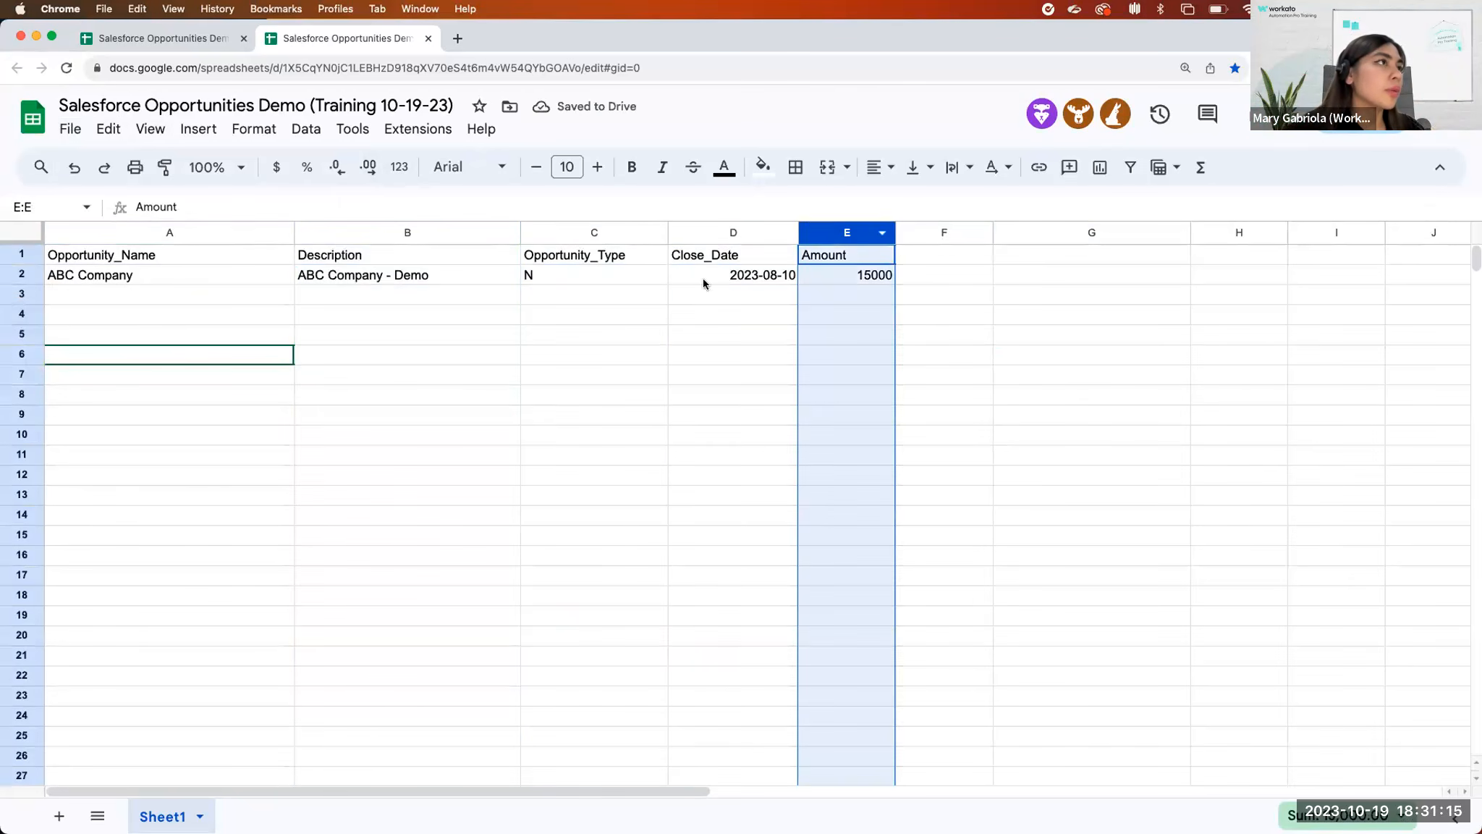
click(180, 295)
drag(821, 295, 248, 298)
click(456, 372)
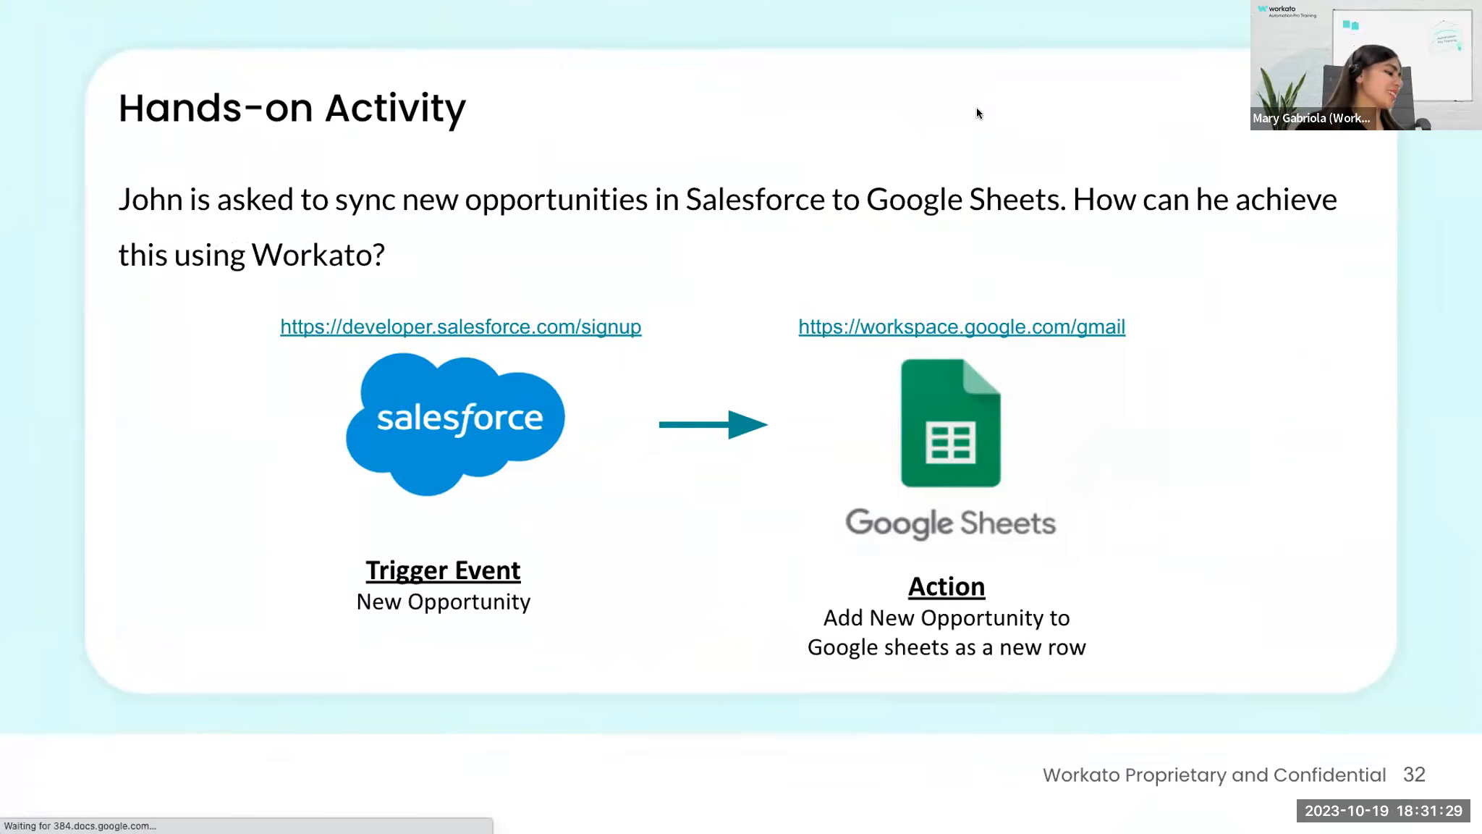
Advance the presentation past the Triggers and Actions section title to the Triggers: Overview slide.
key(Right)
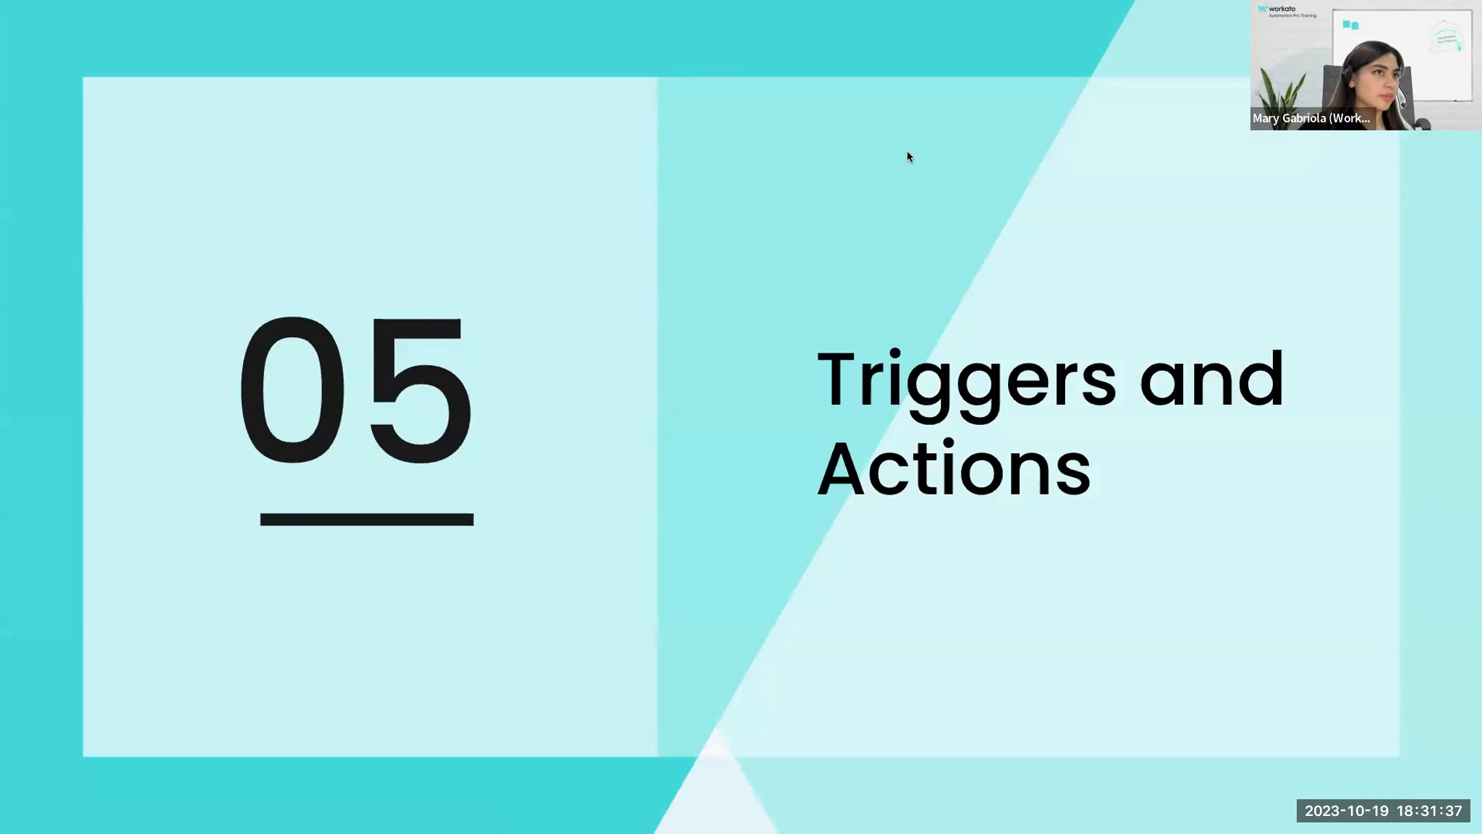
key(Right)
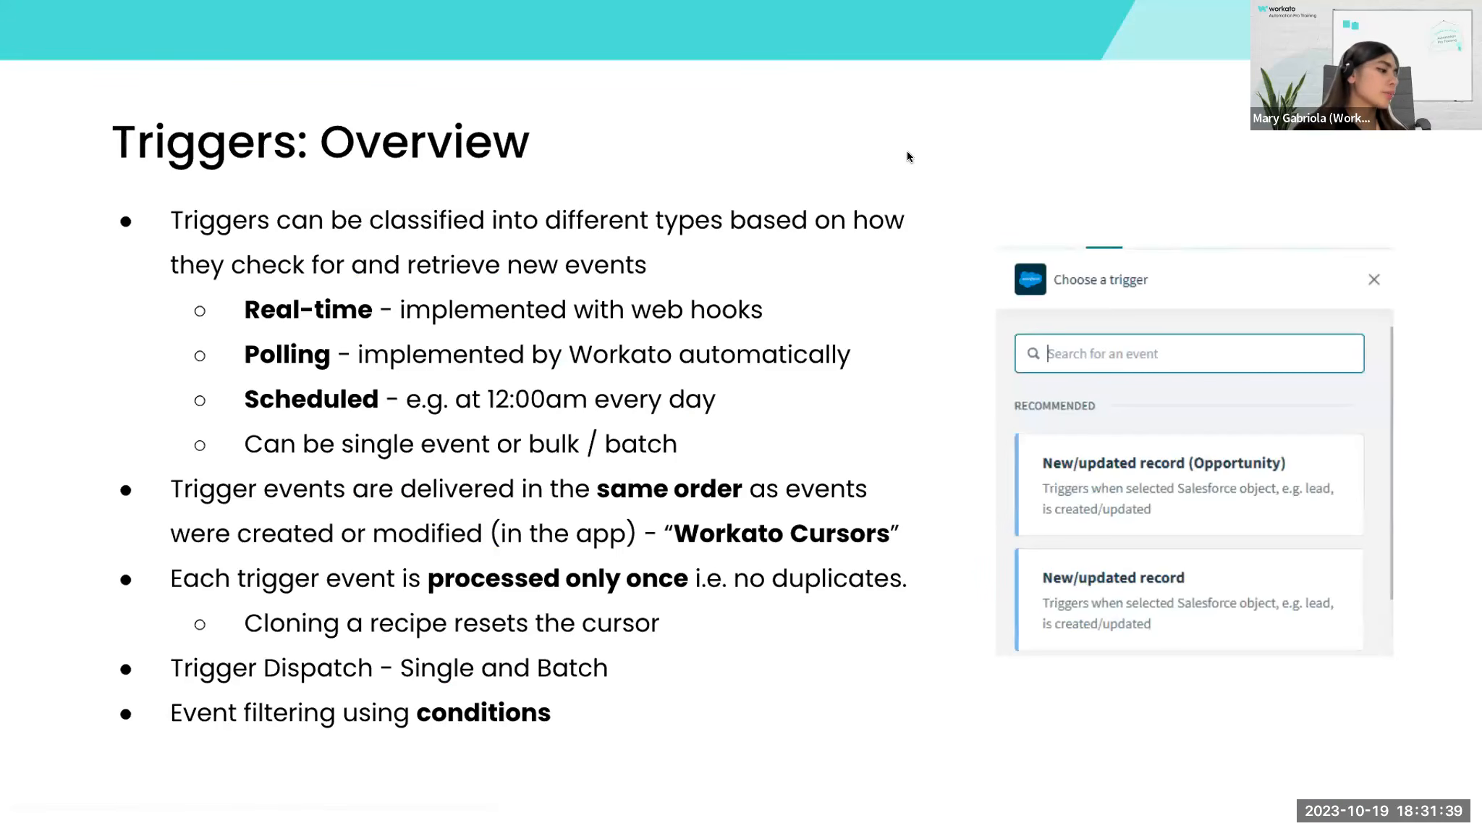
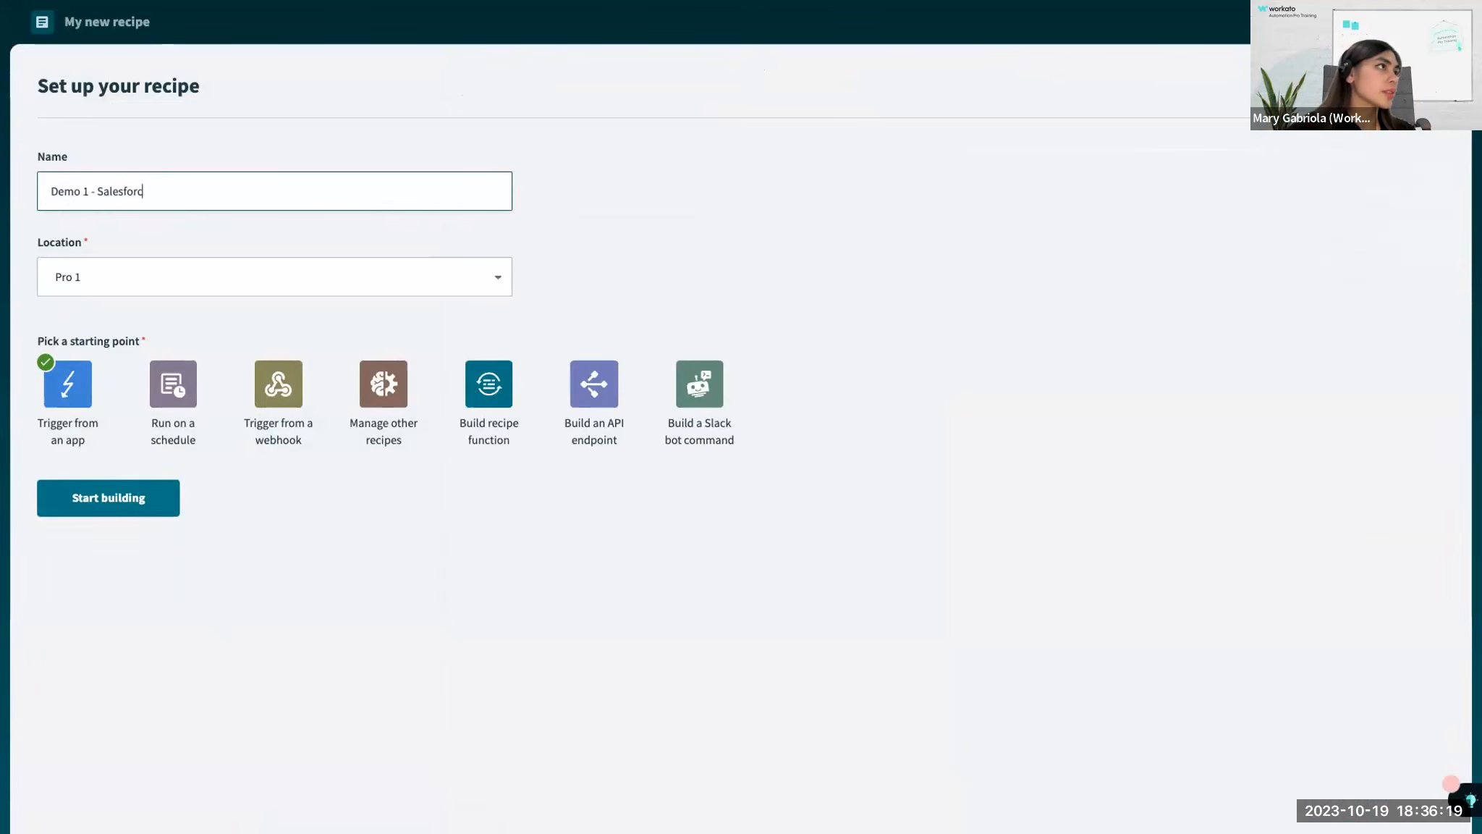
Name the recipe "Demo 1 - Salesforce to Google Sheets", keep it in Pro 1 with an app trigger, and start building it.
text(Sheets)
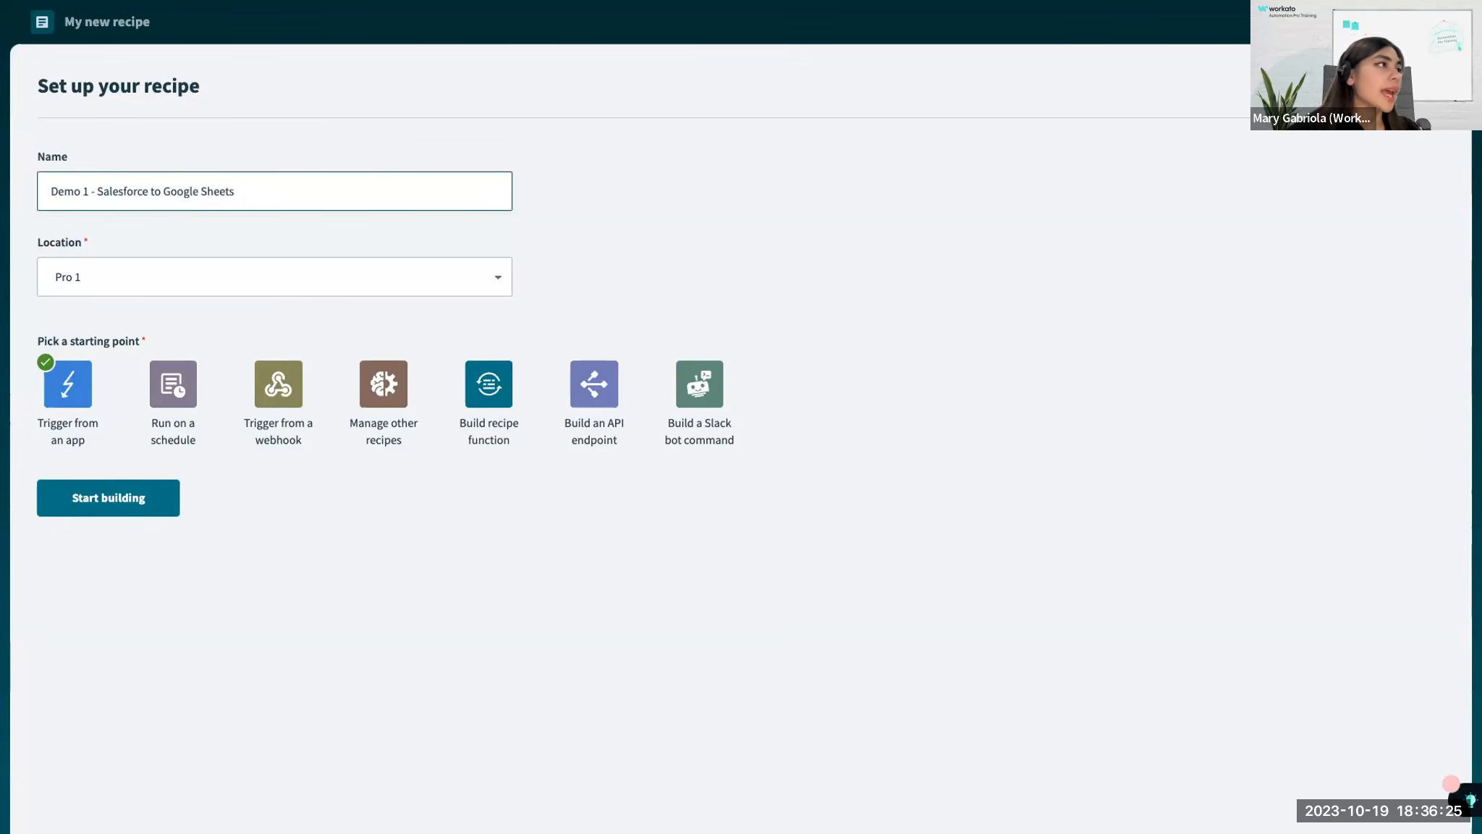
click(82, 562)
key(ctrl+plus)
key(ctrl+plus)
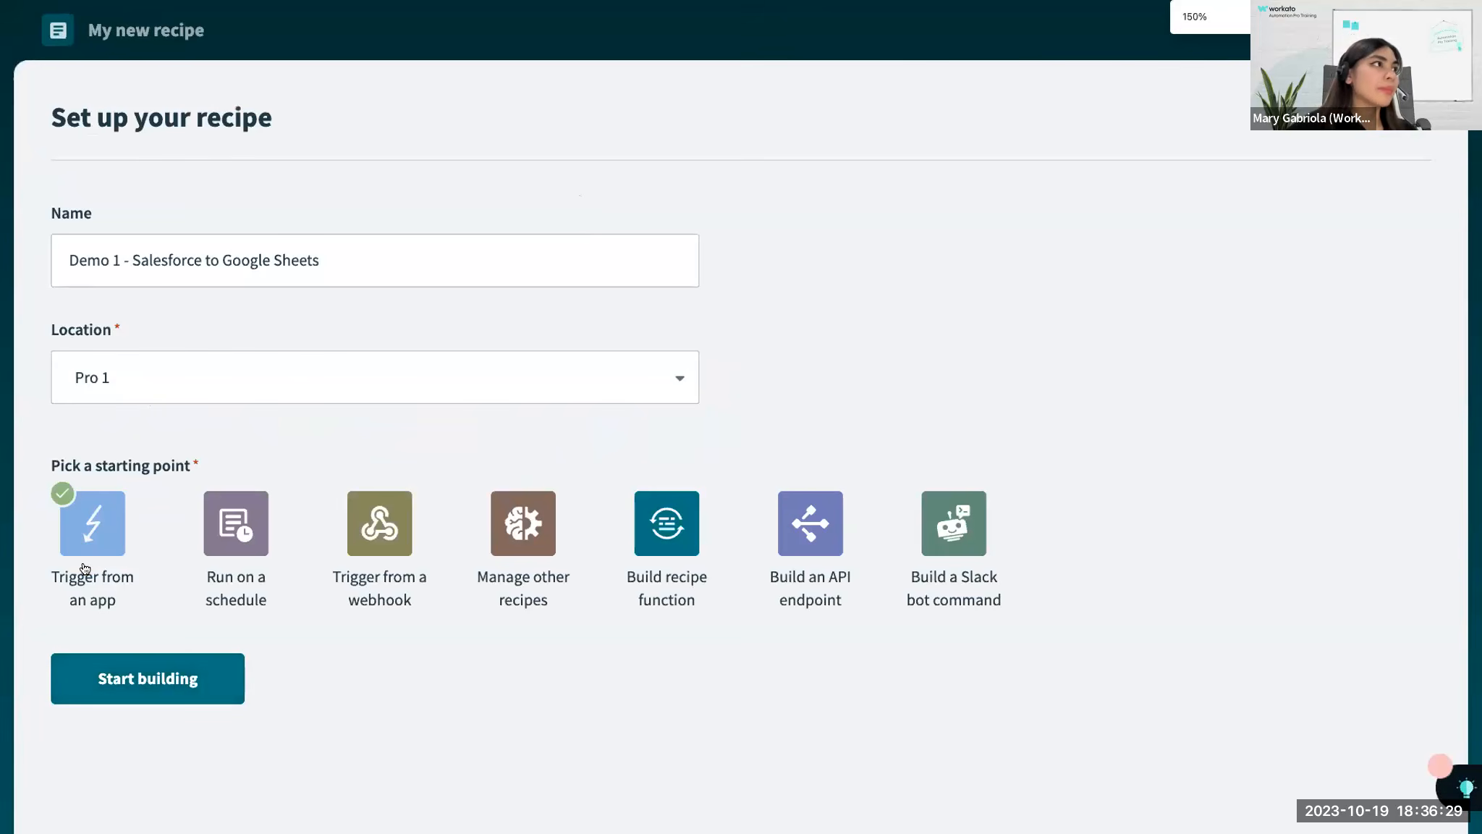
triple_click(195, 238)
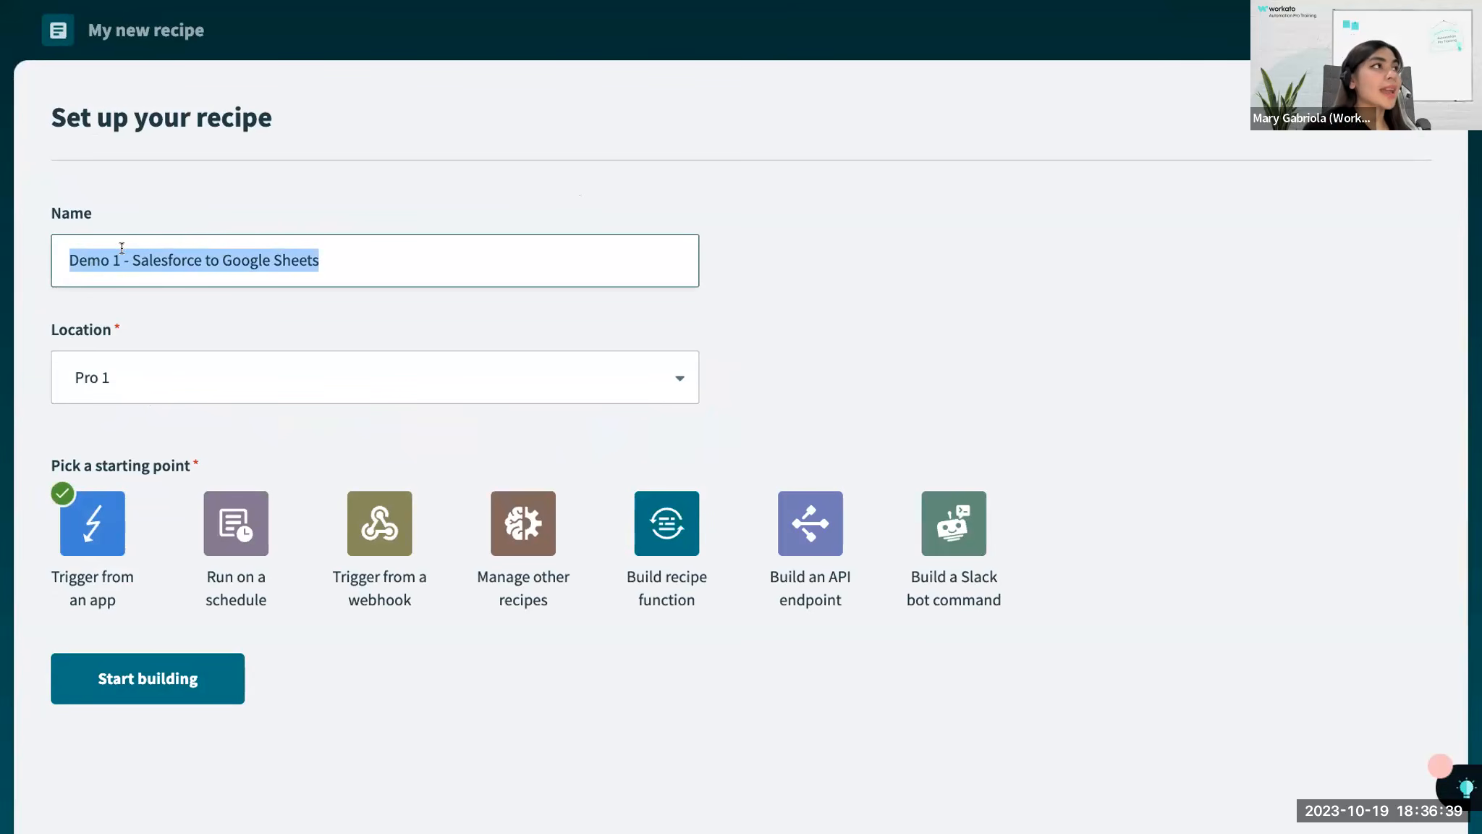
click(185, 179)
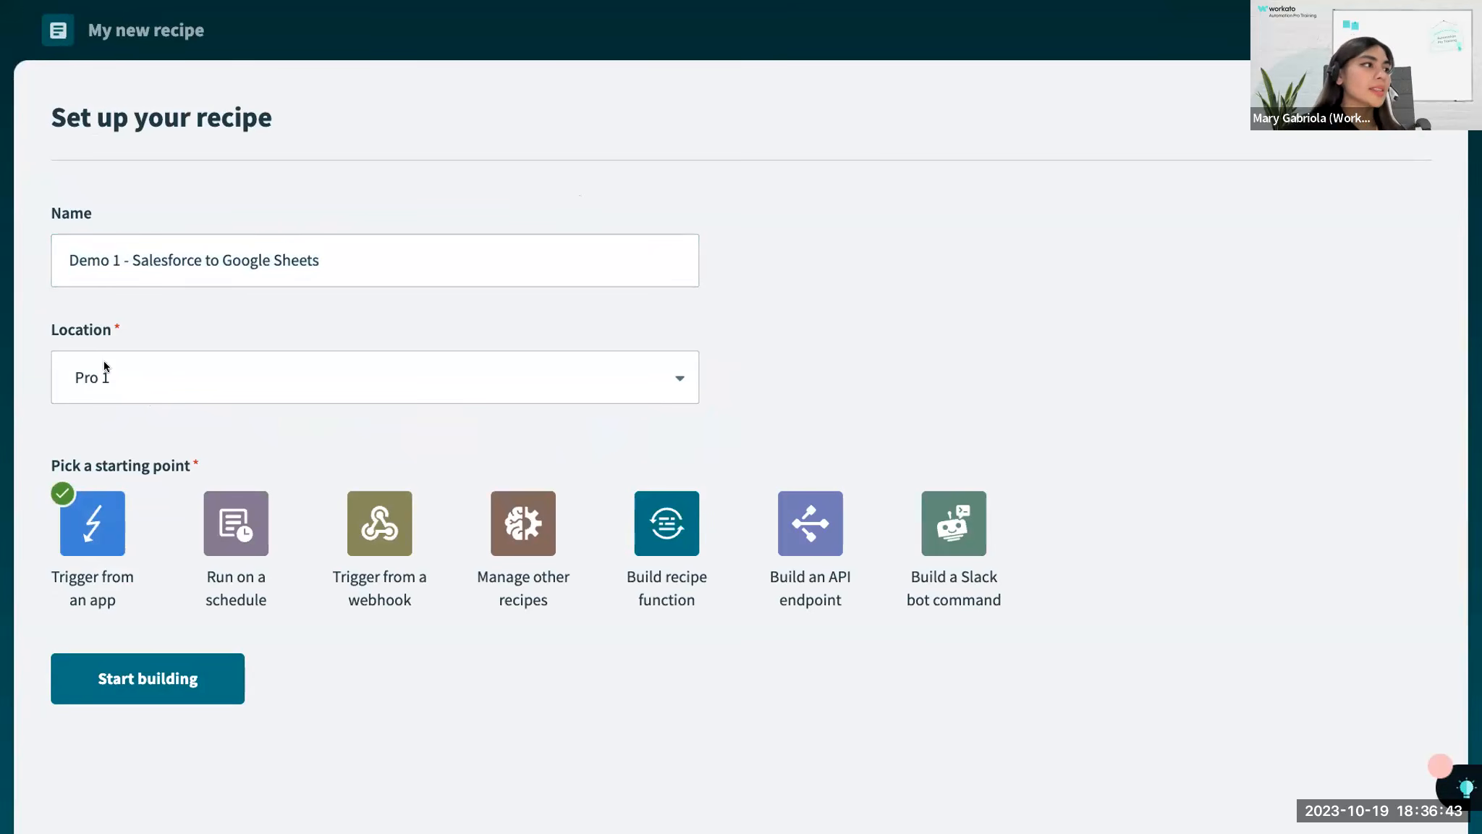
click(143, 699)
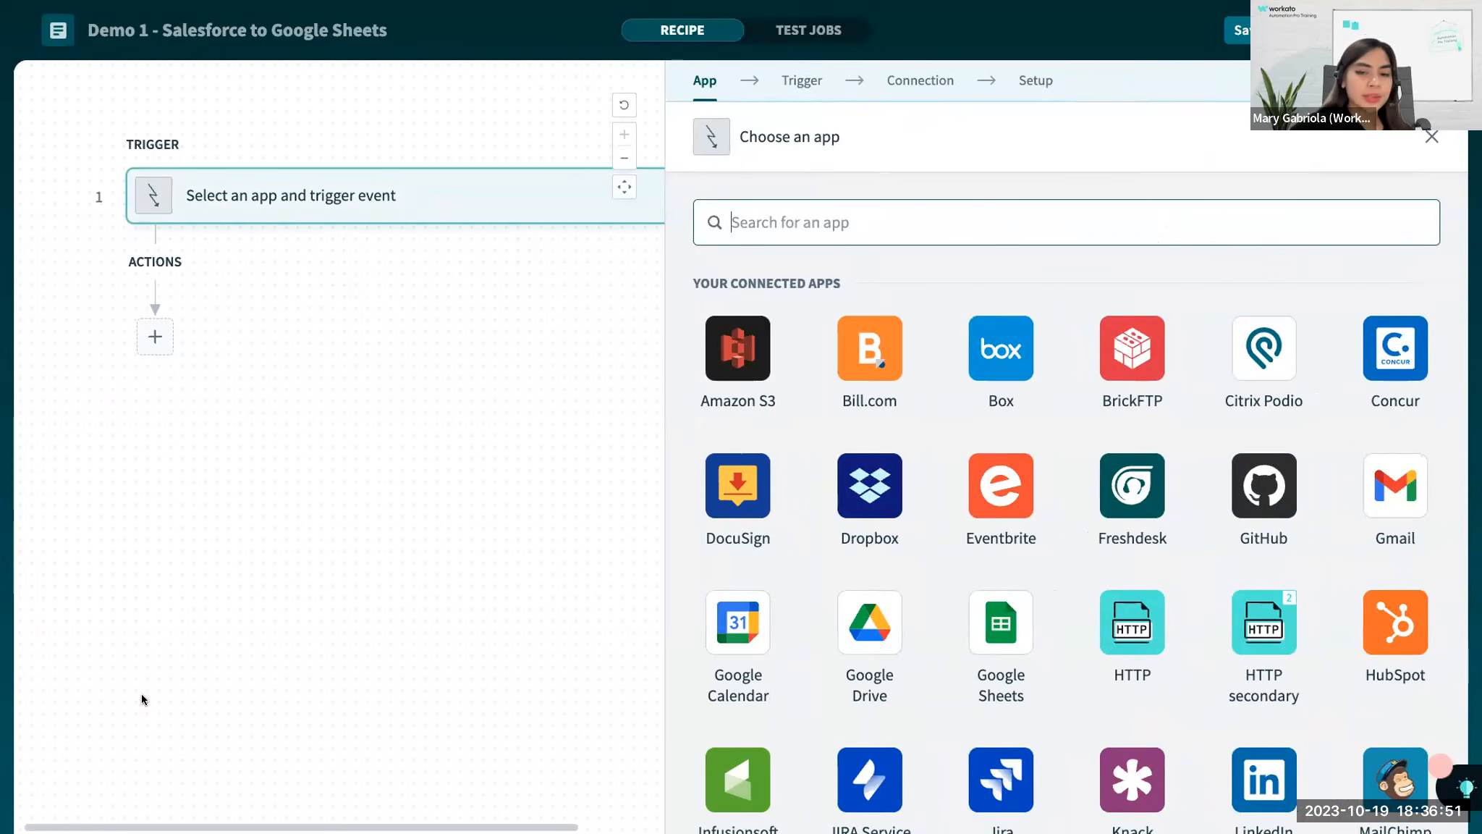
Shrink the page view and choose Salesforce as the trigger app.
key(ctrl+minus)
key(ctrl+minus)
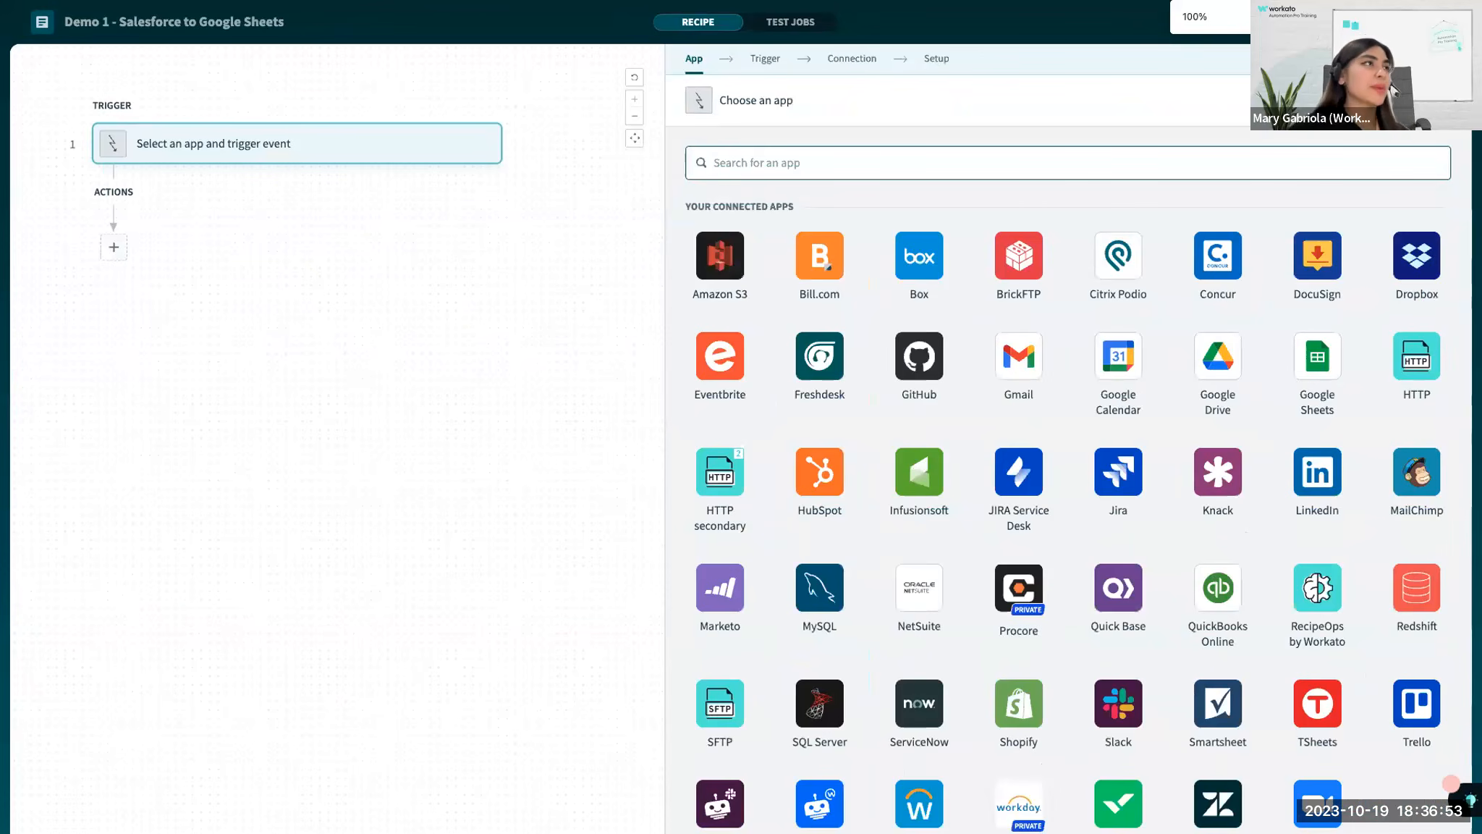
key(ctrl+minus)
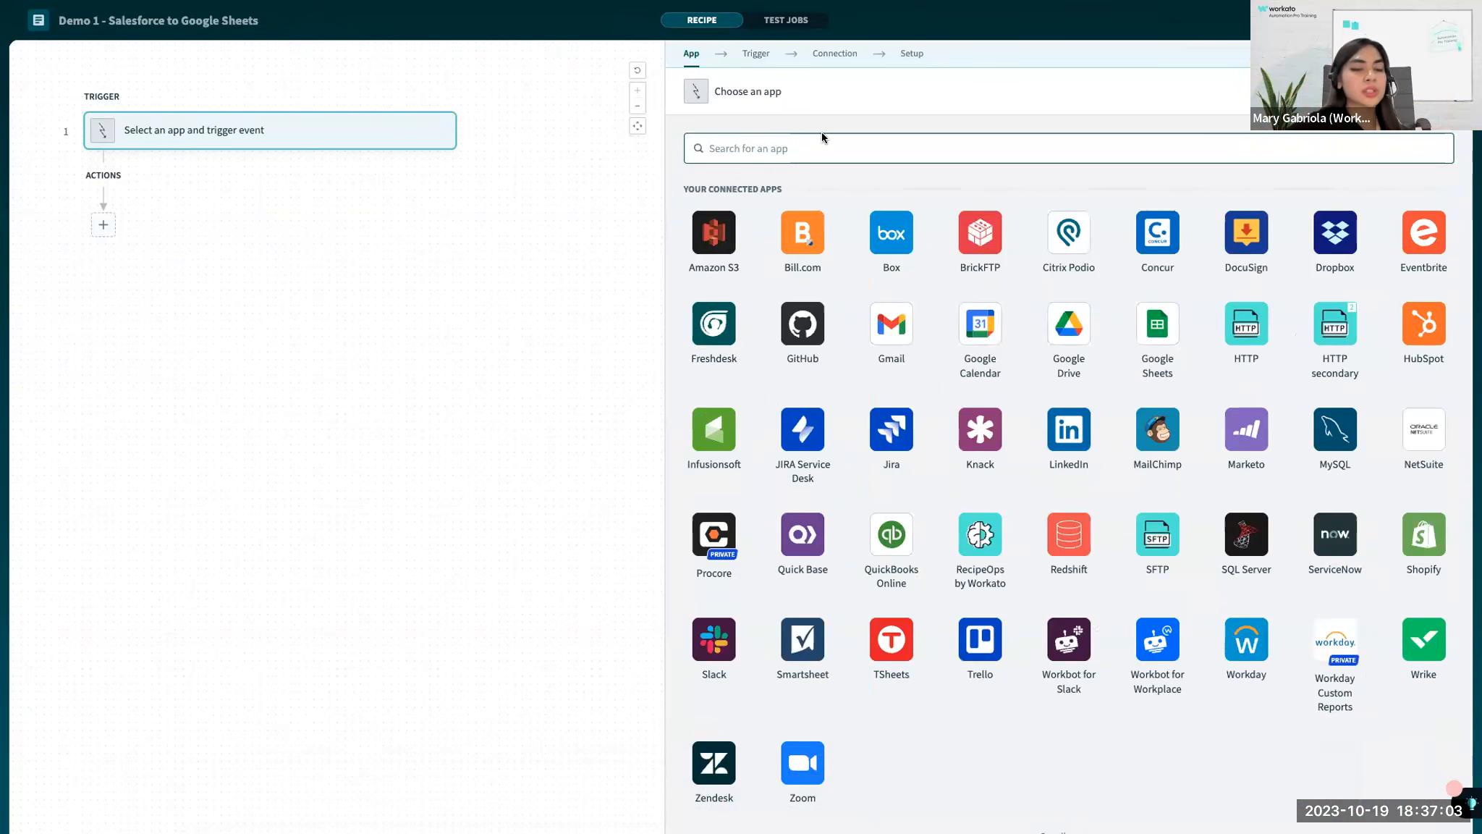
text(salesforce)
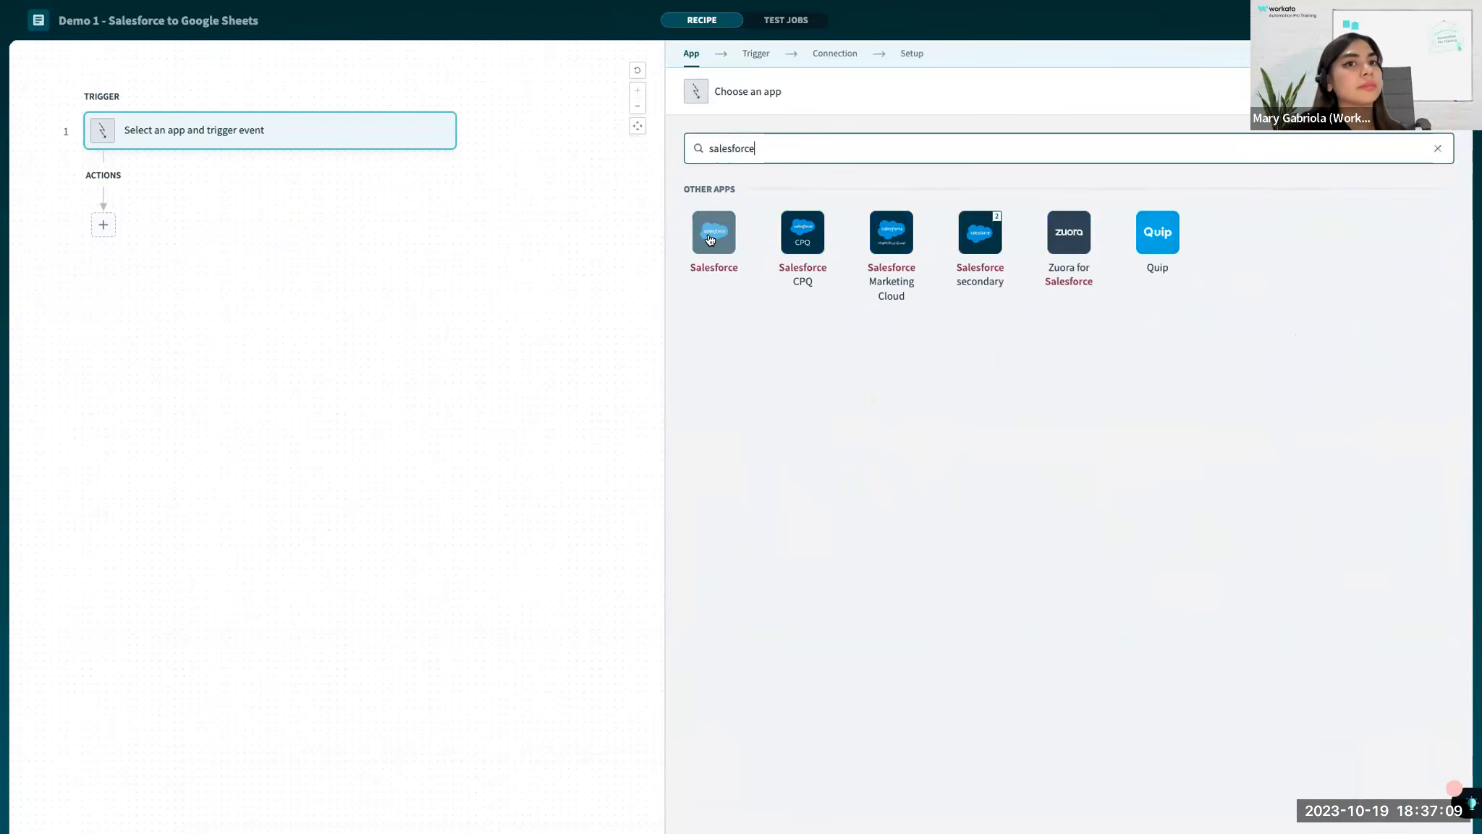
click(710, 240)
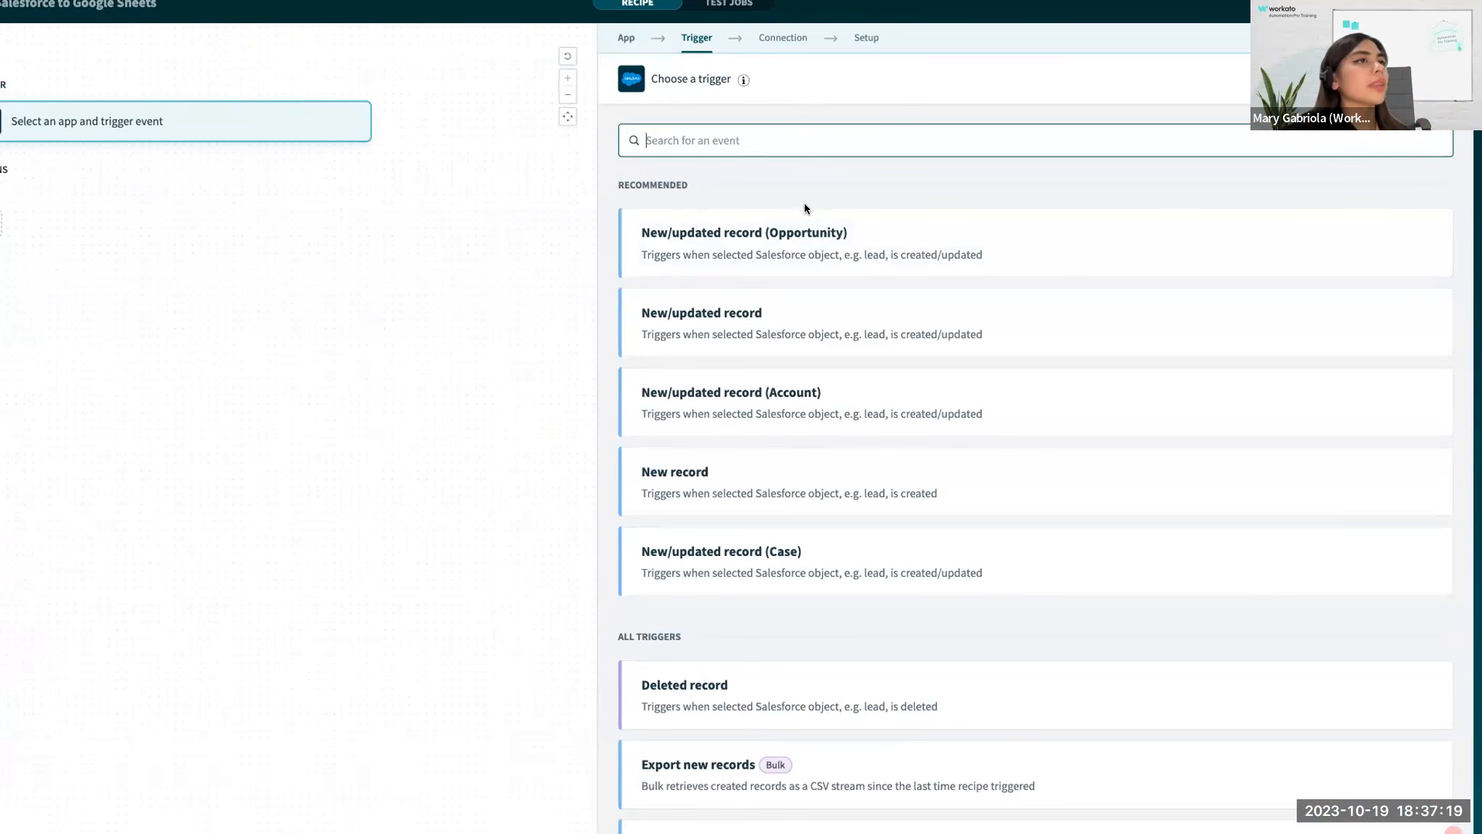
Examine the available Salesforce triggers, including their Bulk, Real-time and Batch variants.
scroll(802, 233, down, 3)
scroll(802, 237, down, 4)
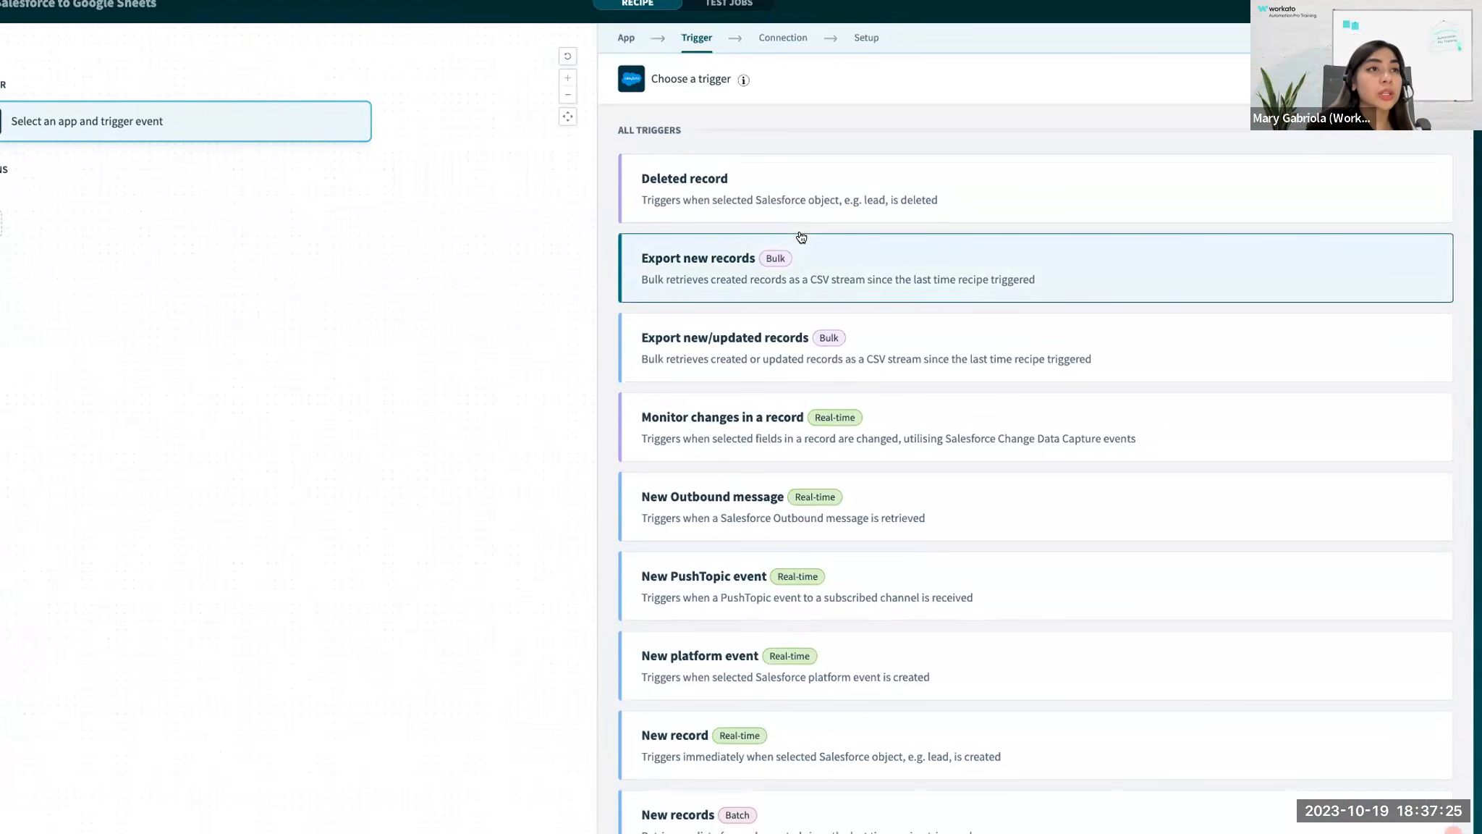
scroll(801, 238, down, 1)
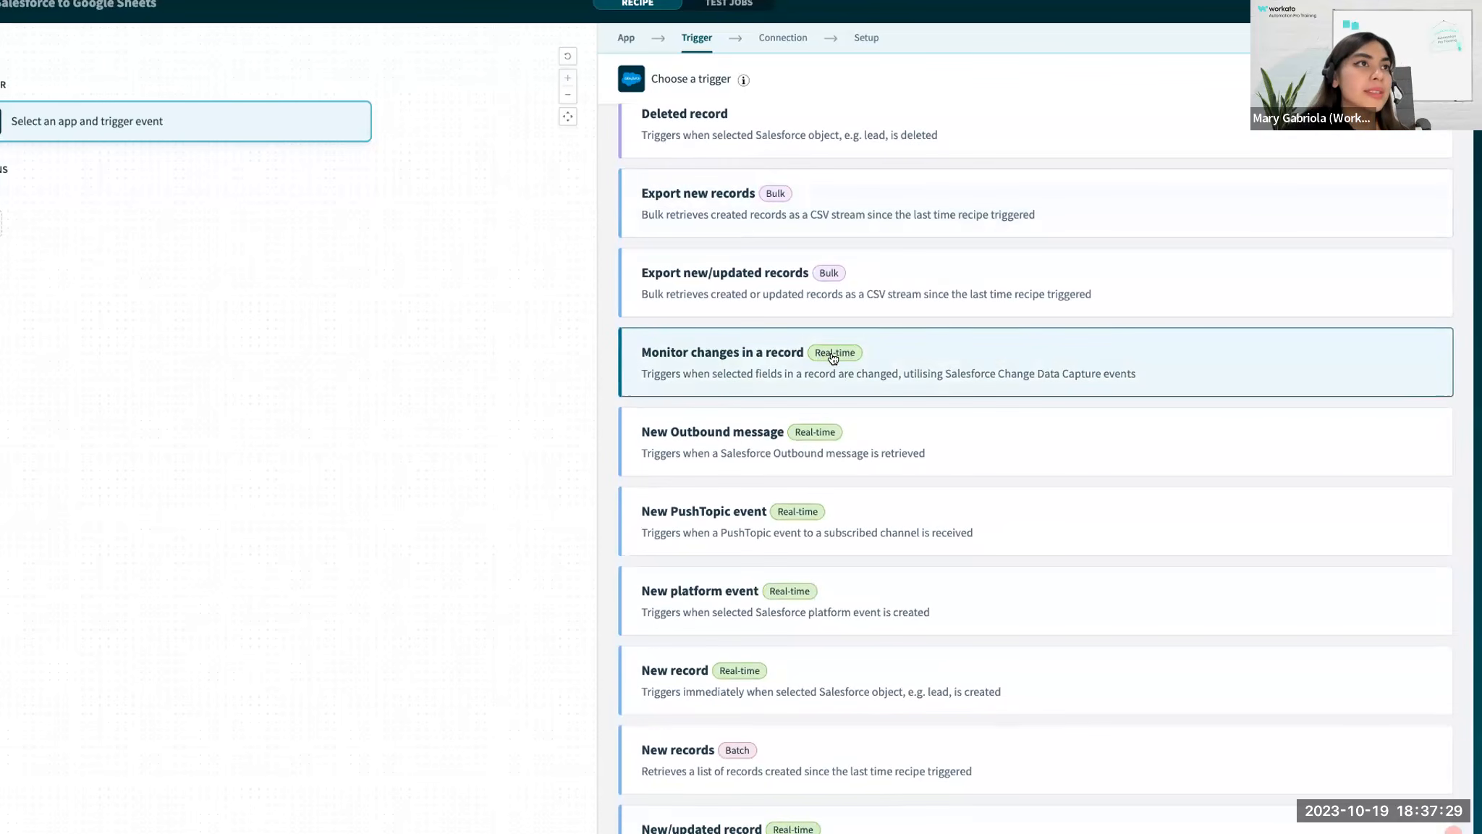
scroll(838, 358, down, 1)
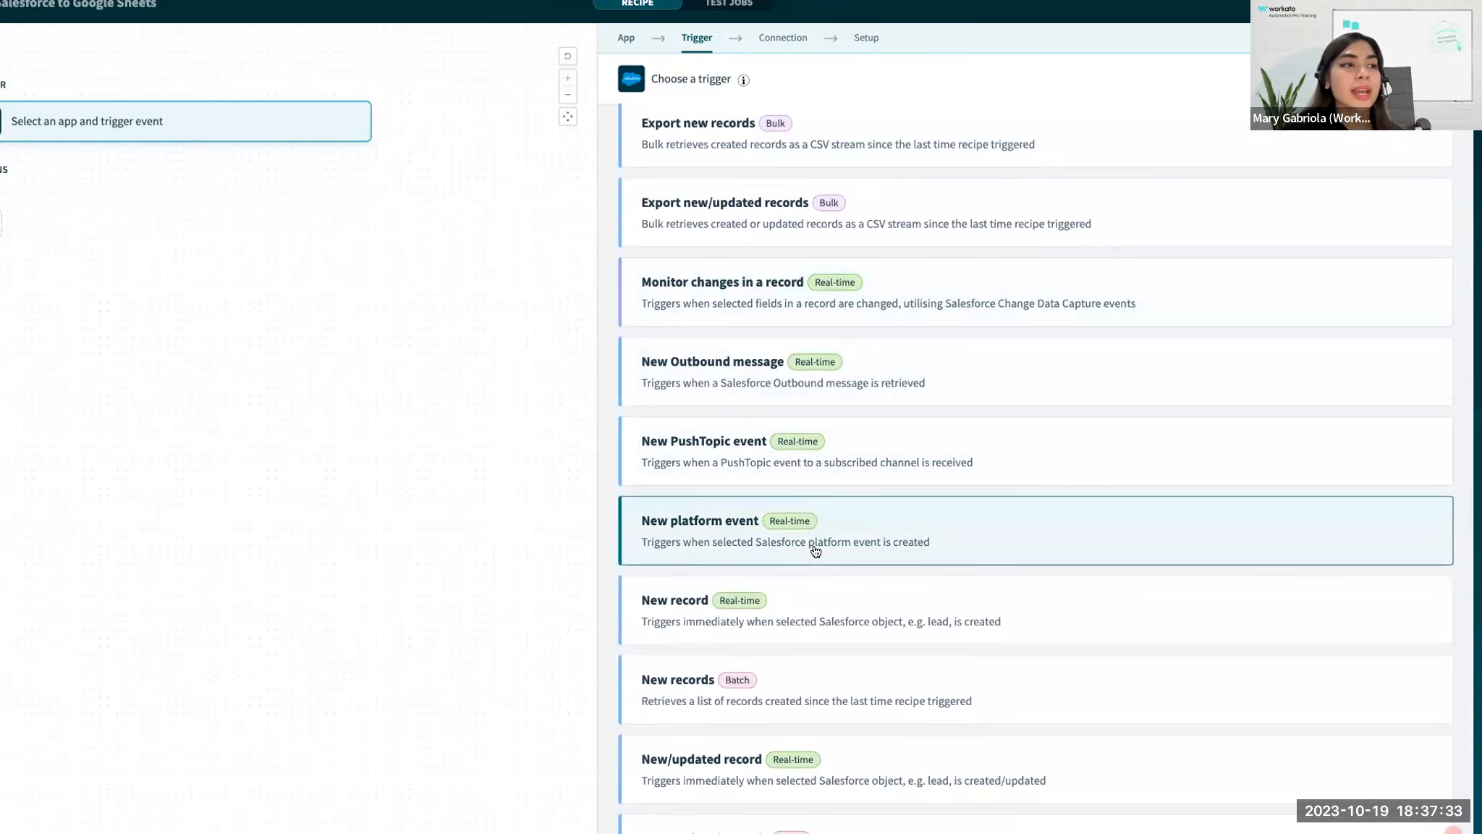
scroll(816, 551, down, 1)
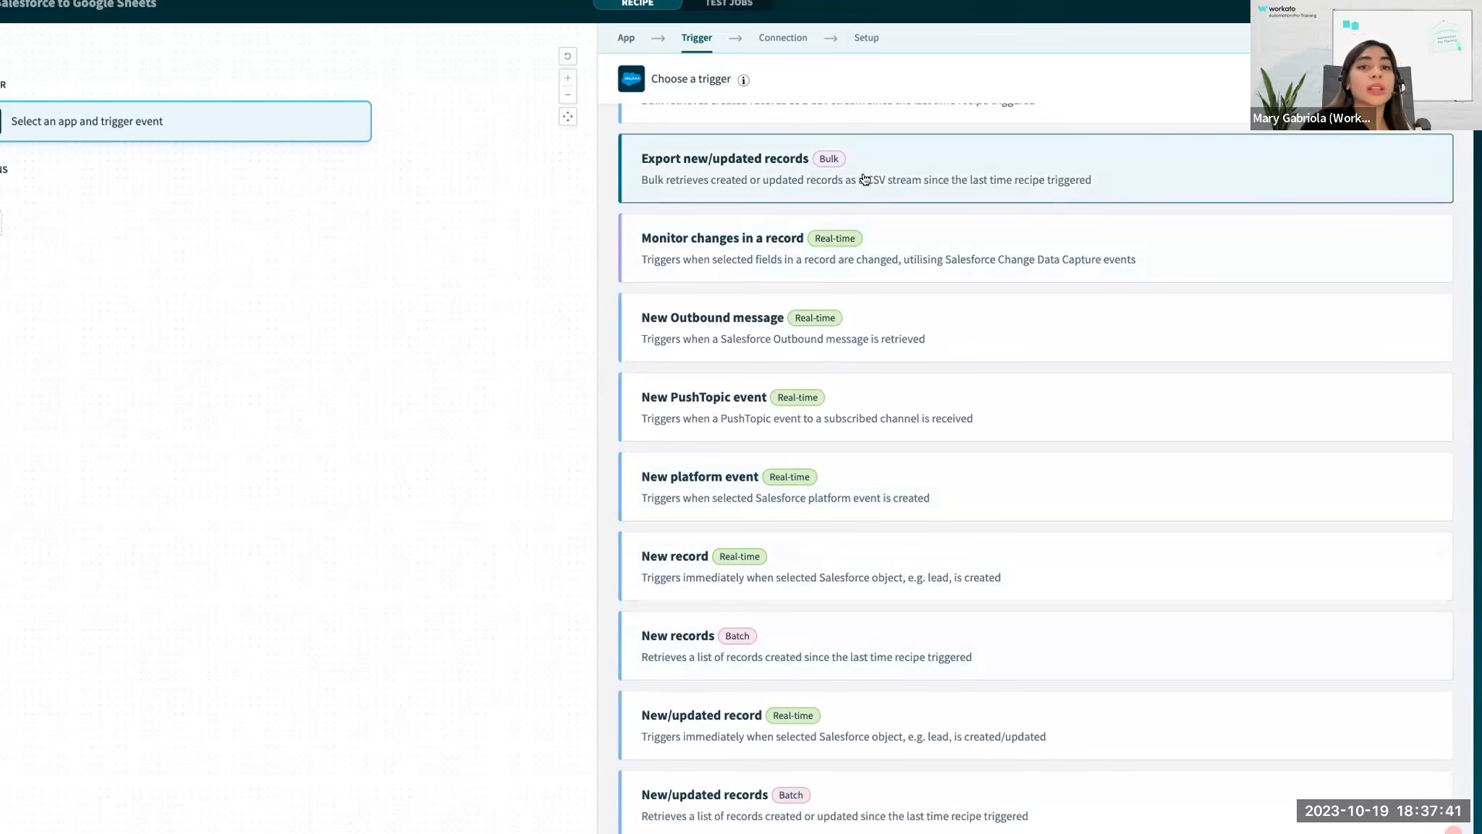
scroll(865, 179, down, 5)
scroll(966, 434, up, 10)
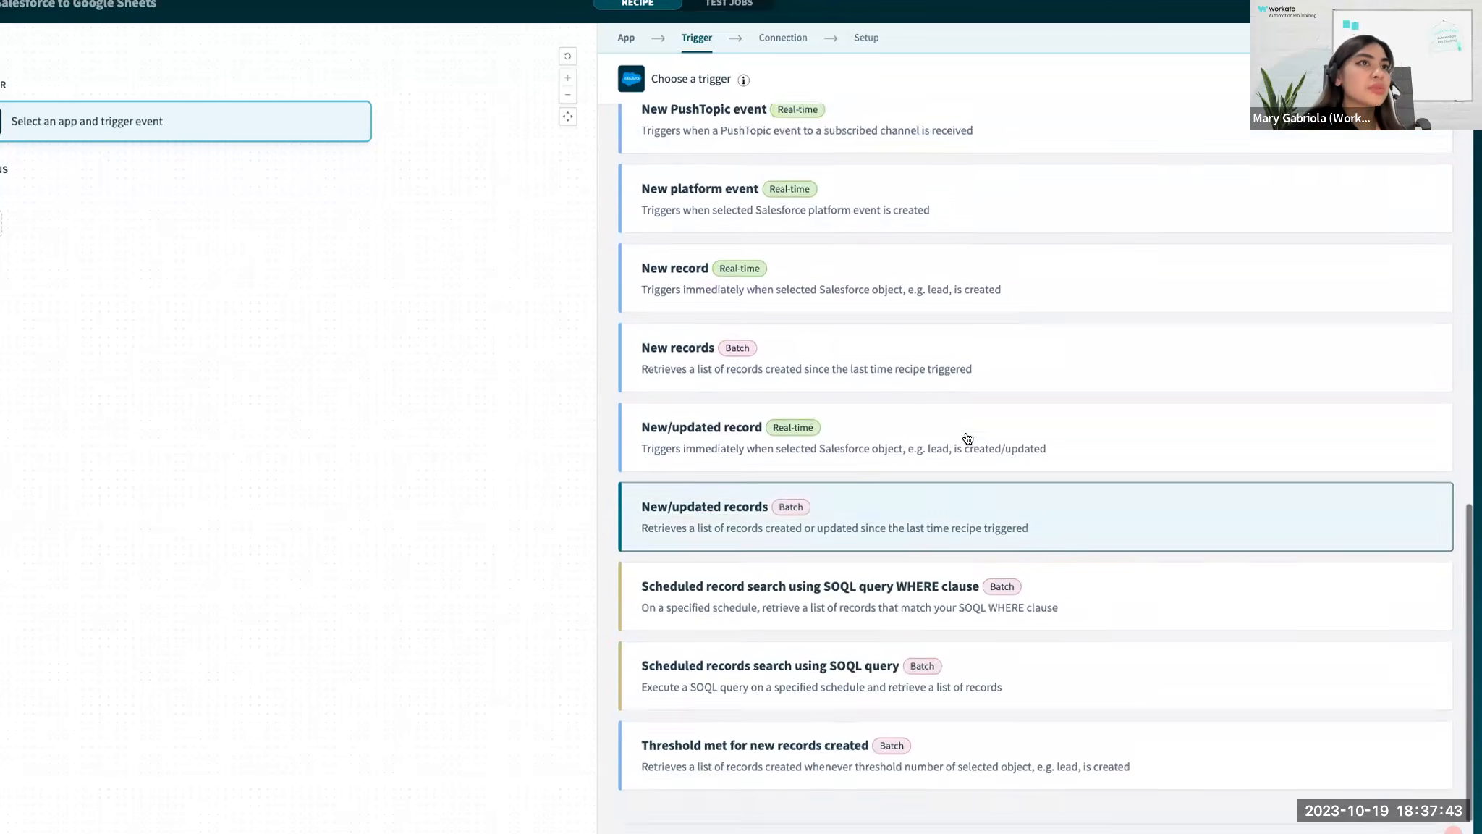
scroll(968, 438, up, 5)
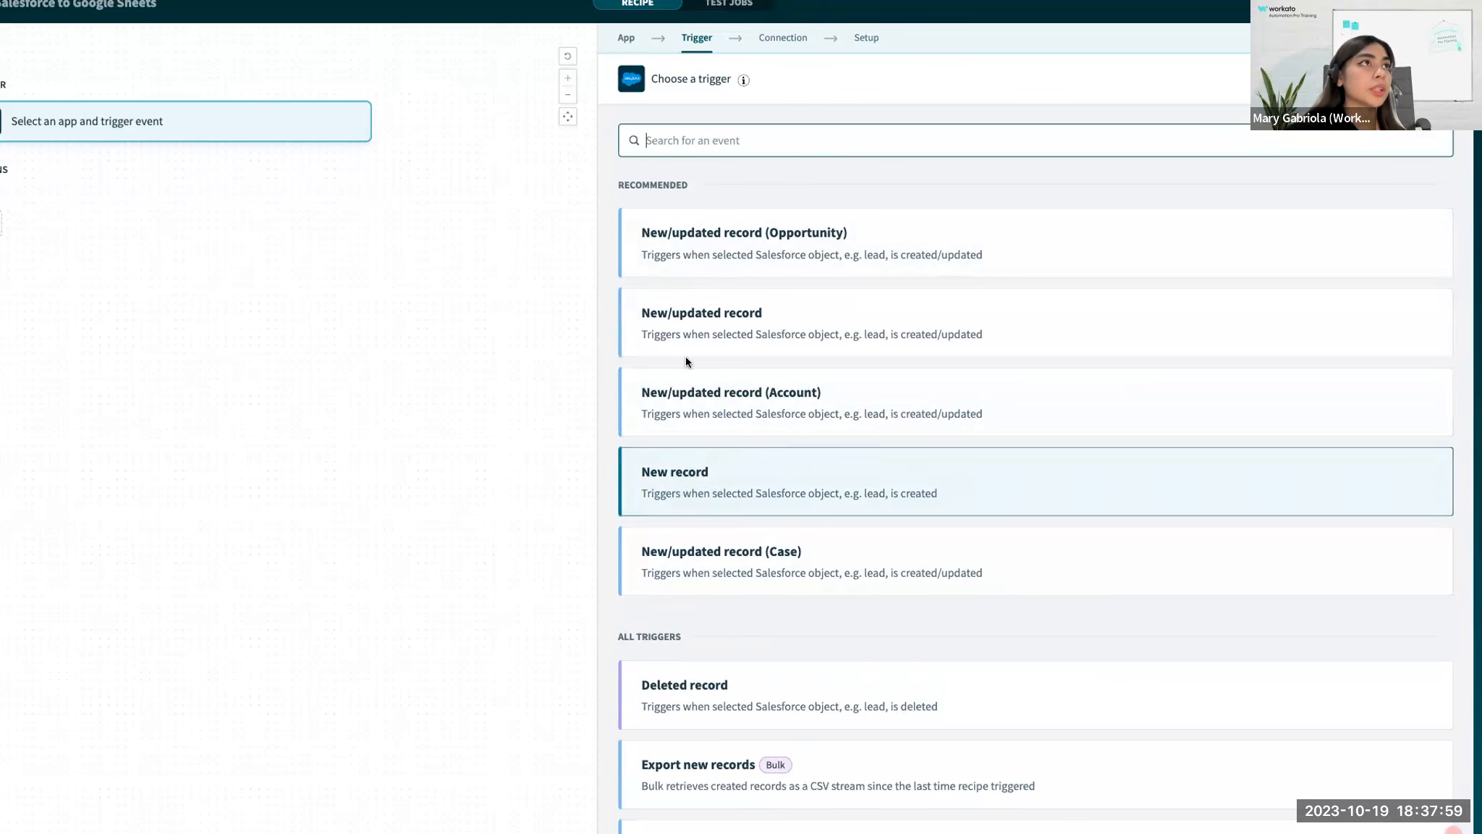
Use the recommended New record trigger with the Demo Salesforce connection, checking the connection's details first.
click(702, 481)
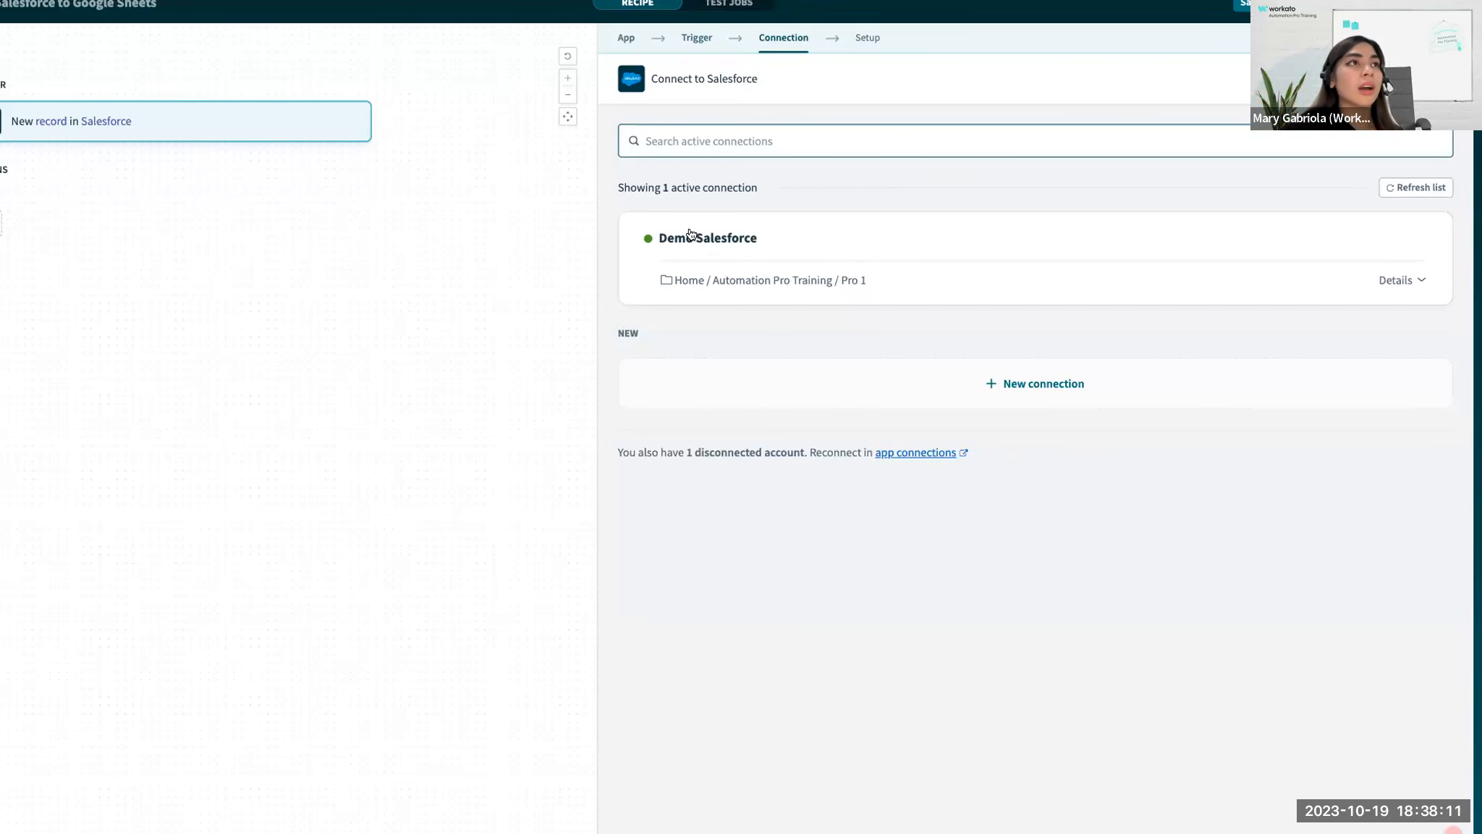
click(1418, 283)
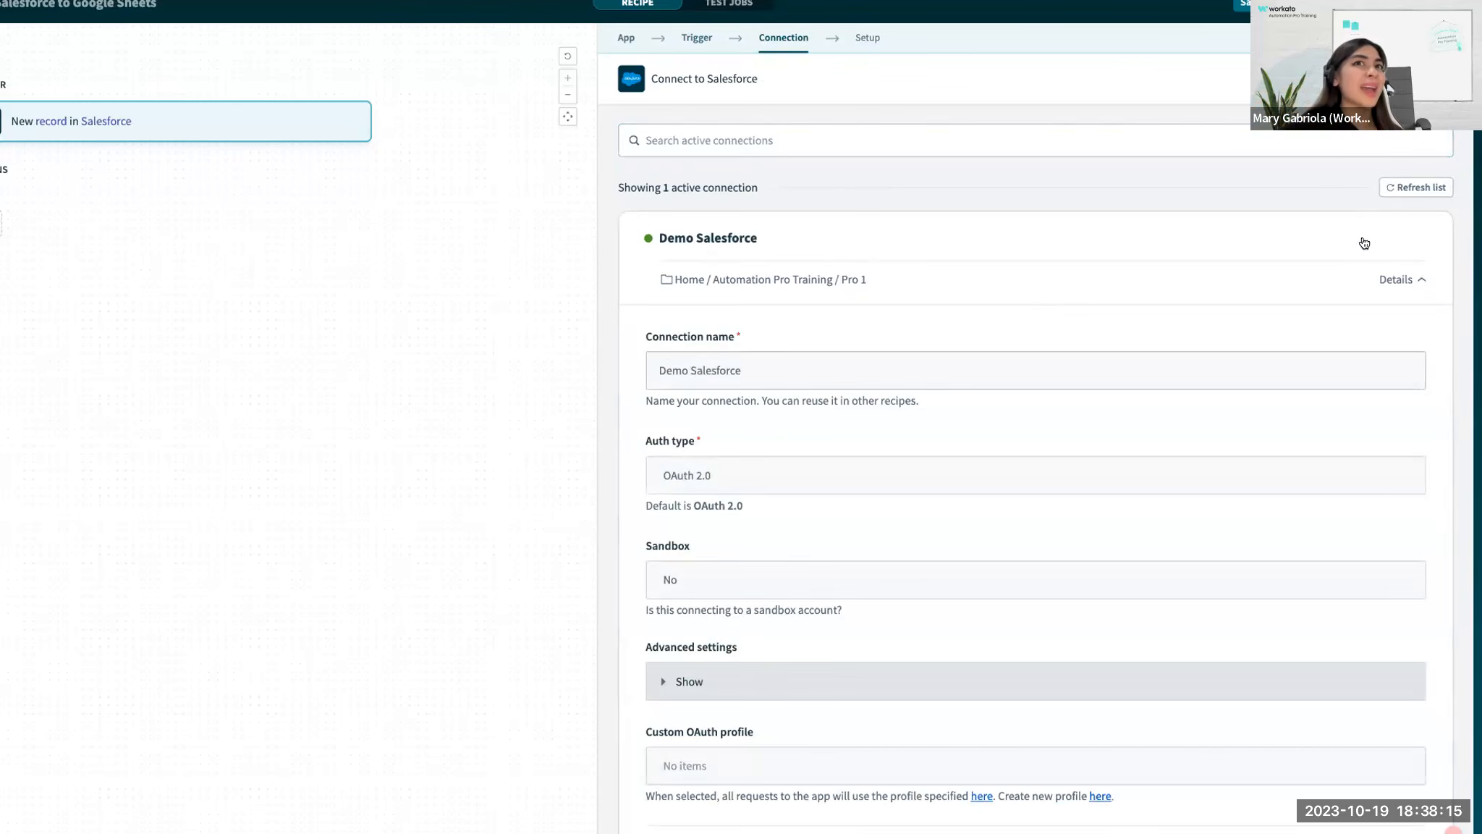
click(1388, 280)
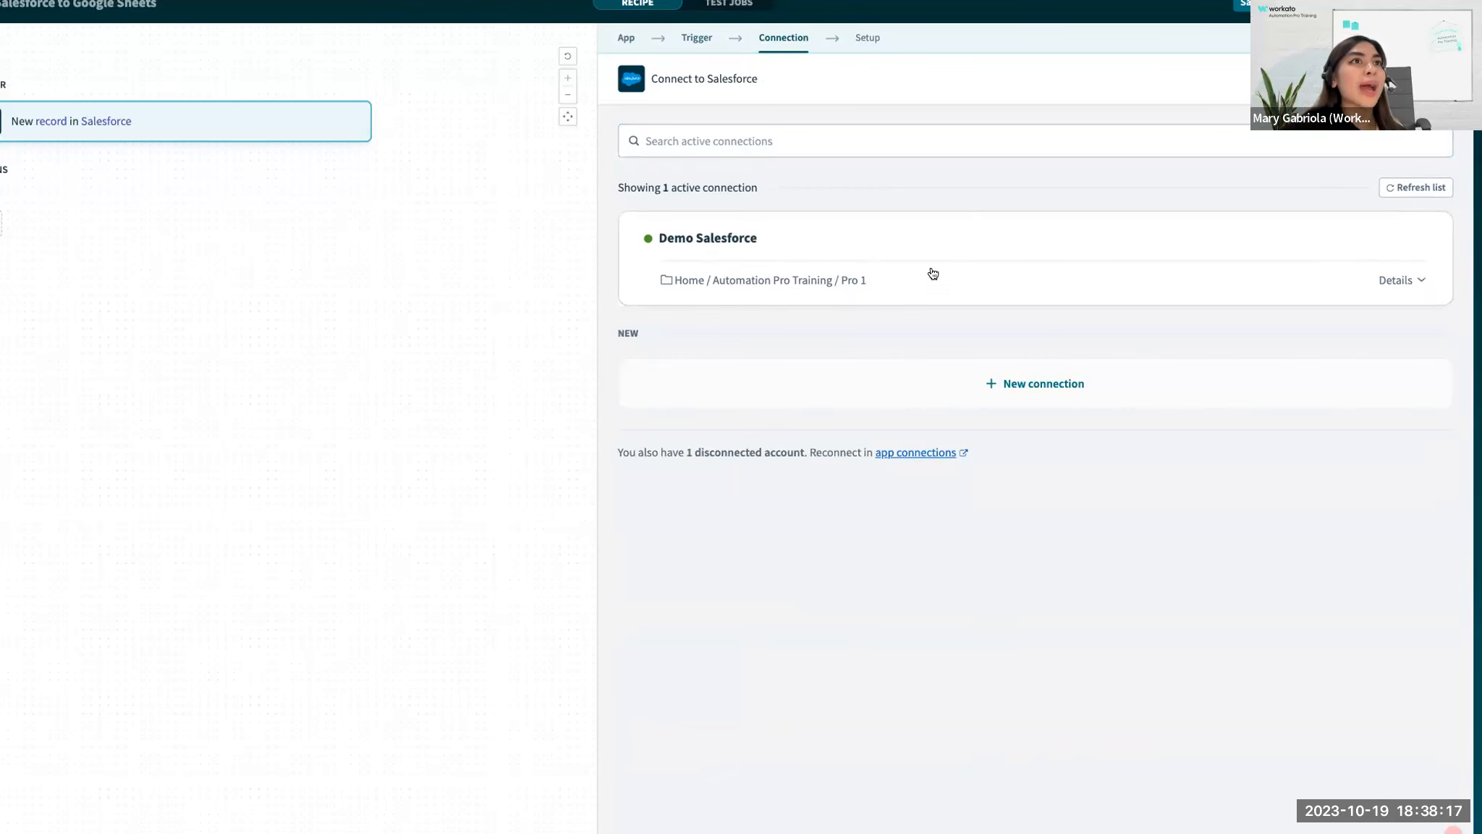
click(943, 237)
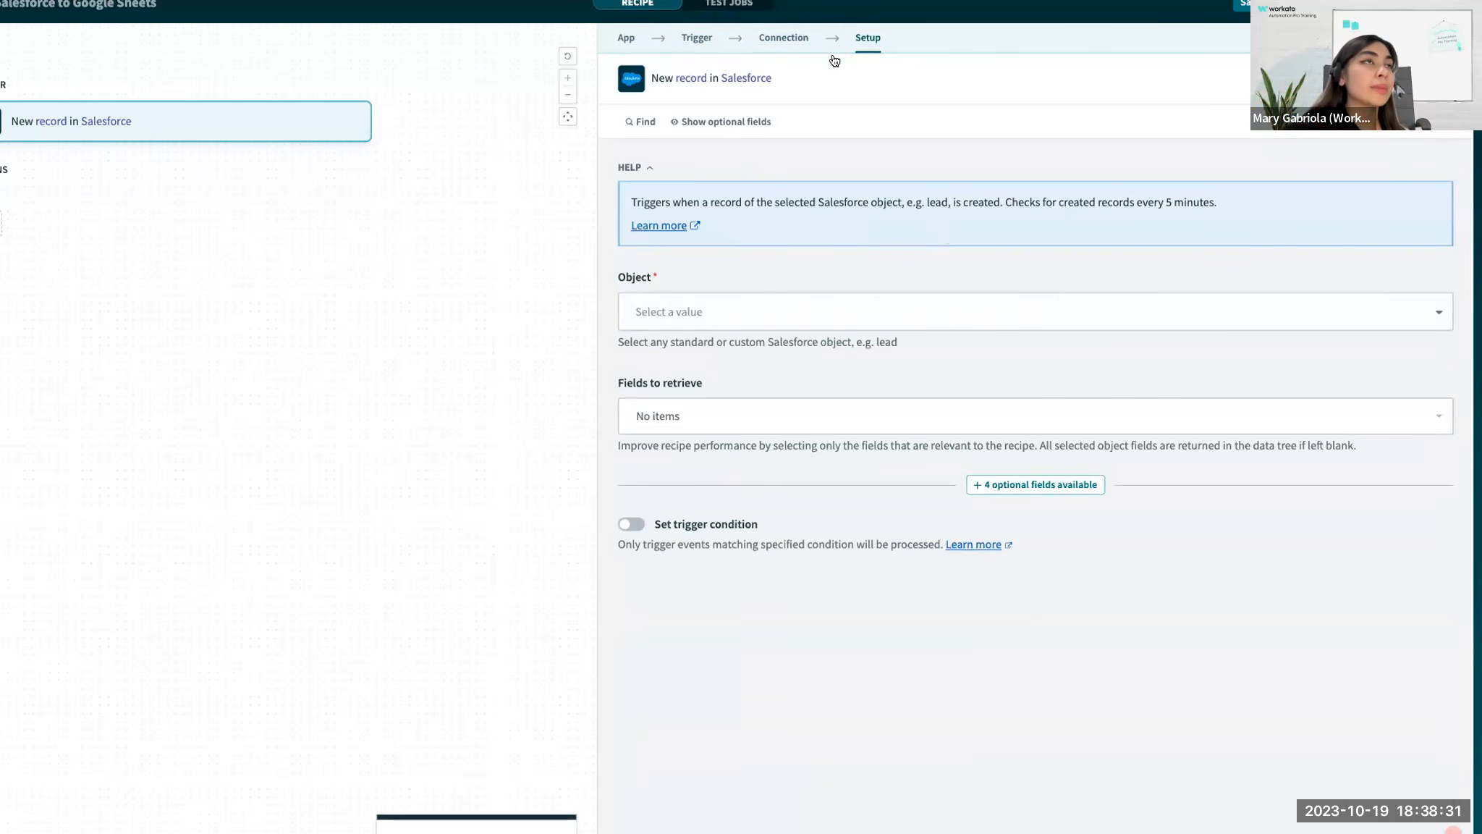
Review the trigger's app, event and connection stages, and return to its setup stage.
scroll(830, 57, up, 1)
click(797, 66)
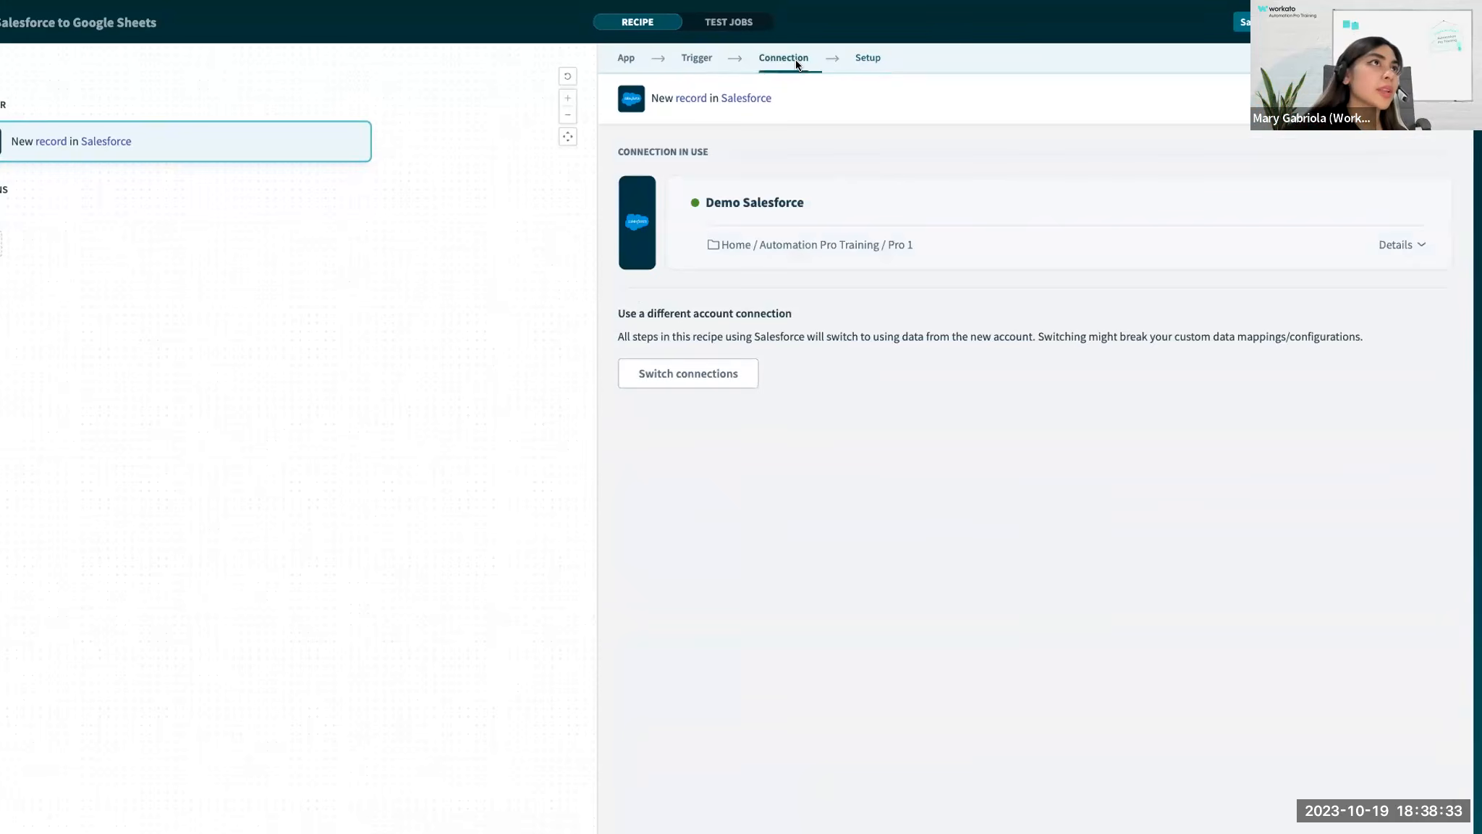
click(684, 68)
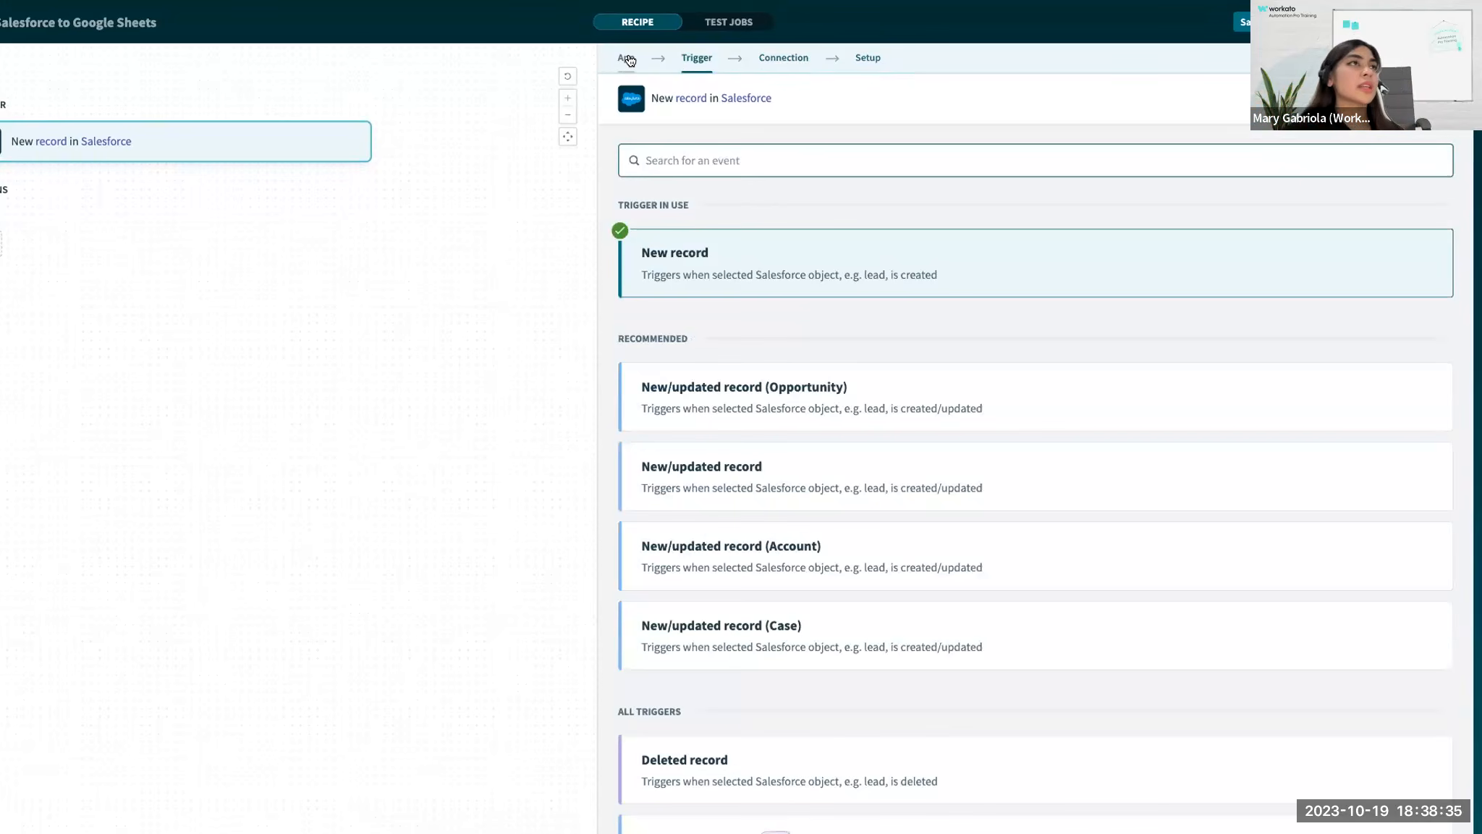
click(627, 58)
click(688, 58)
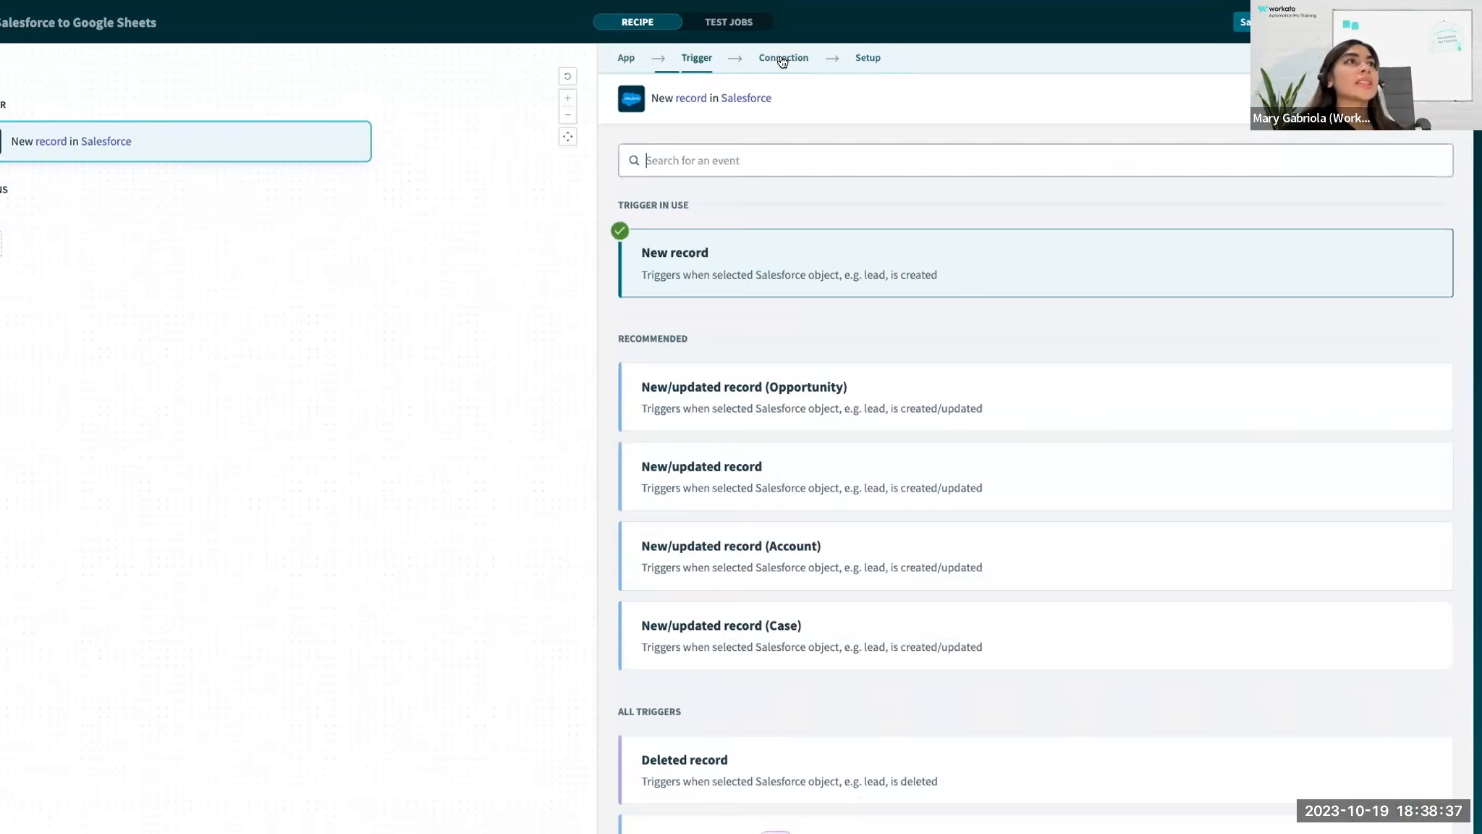
click(784, 58)
click(868, 58)
click(784, 58)
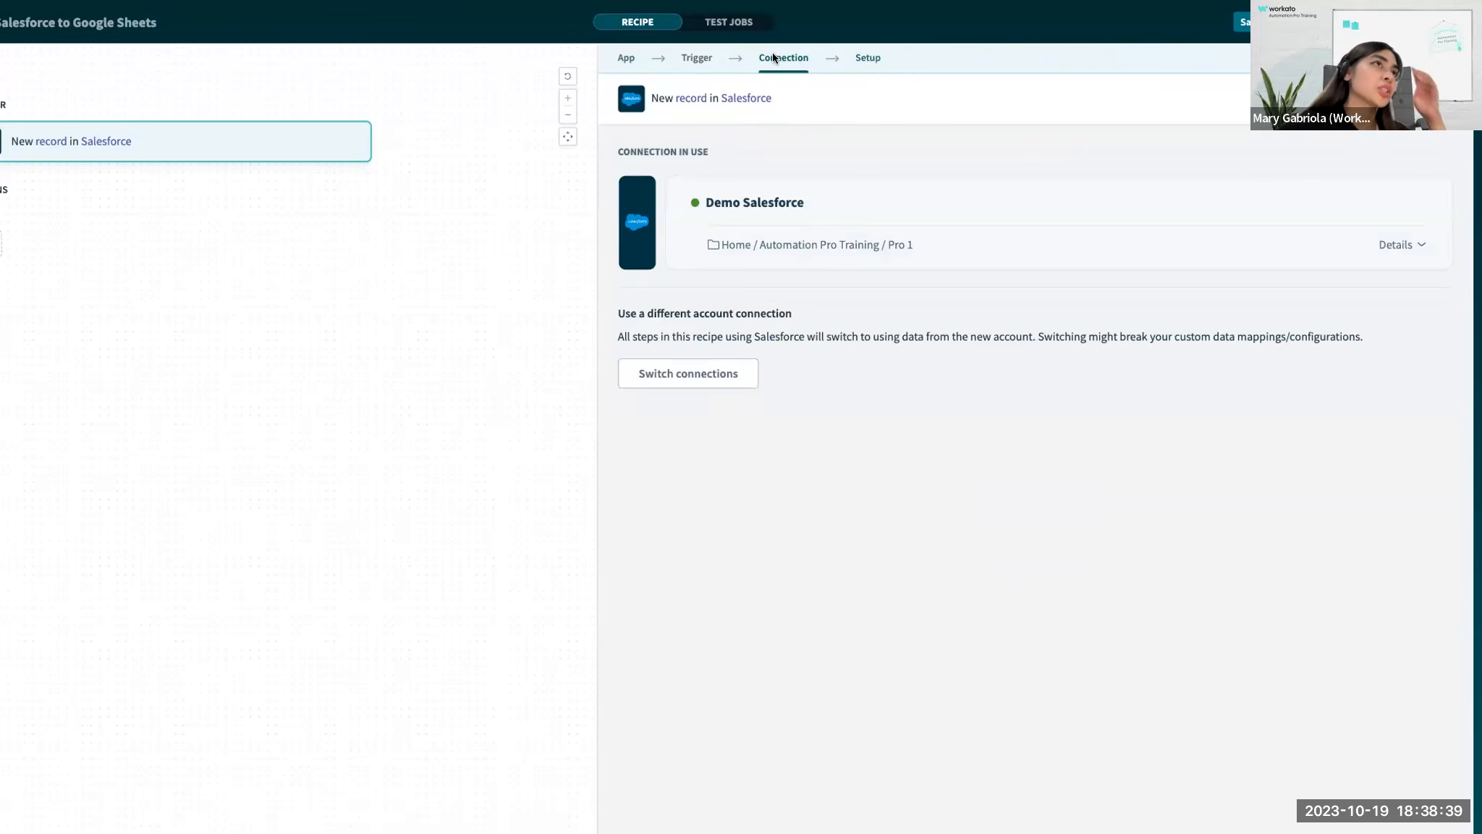
click(715, 62)
click(864, 68)
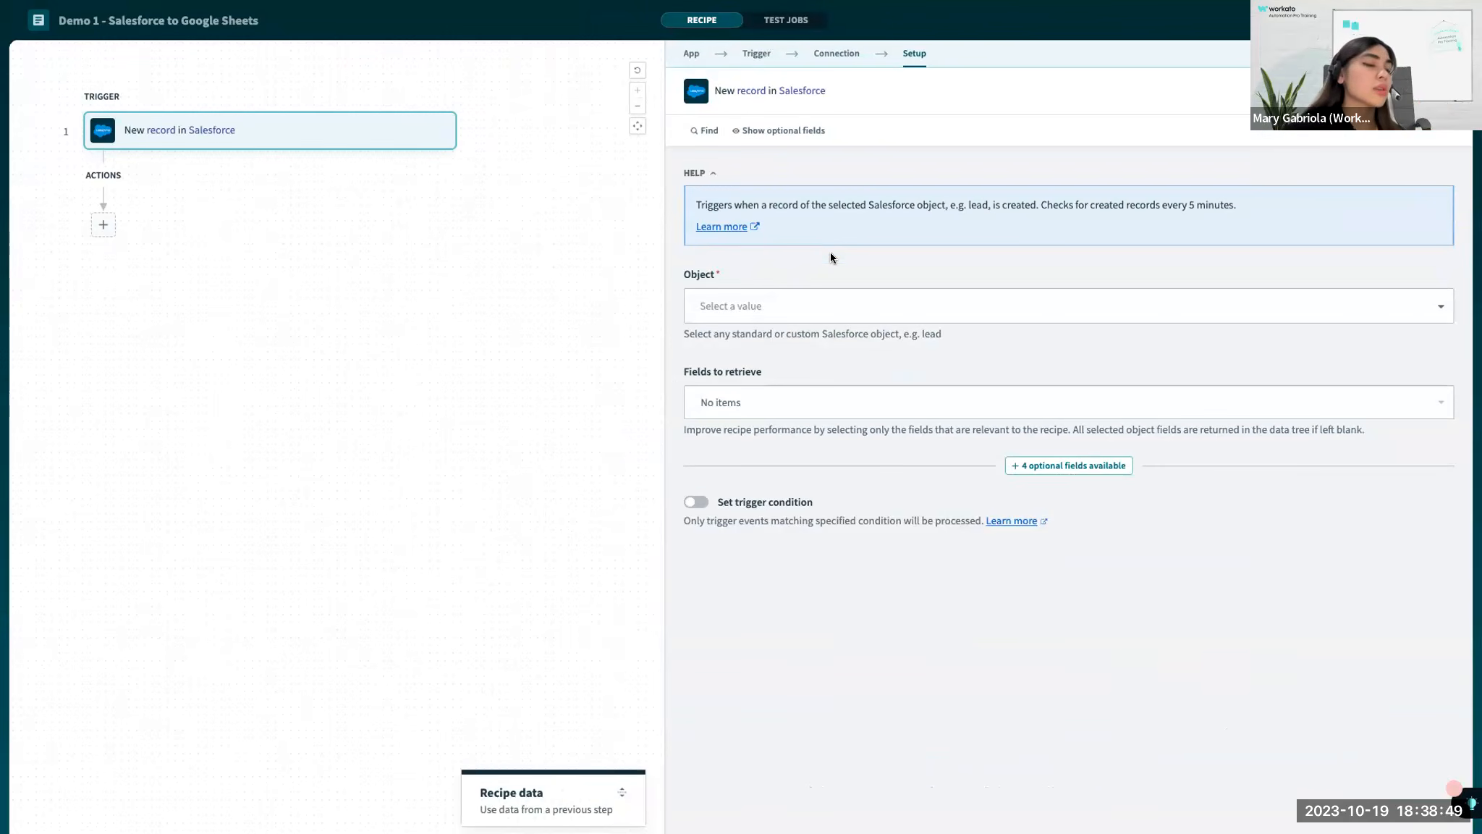
Set the Salesforce trigger's object to Opportunity.
click(736, 306)
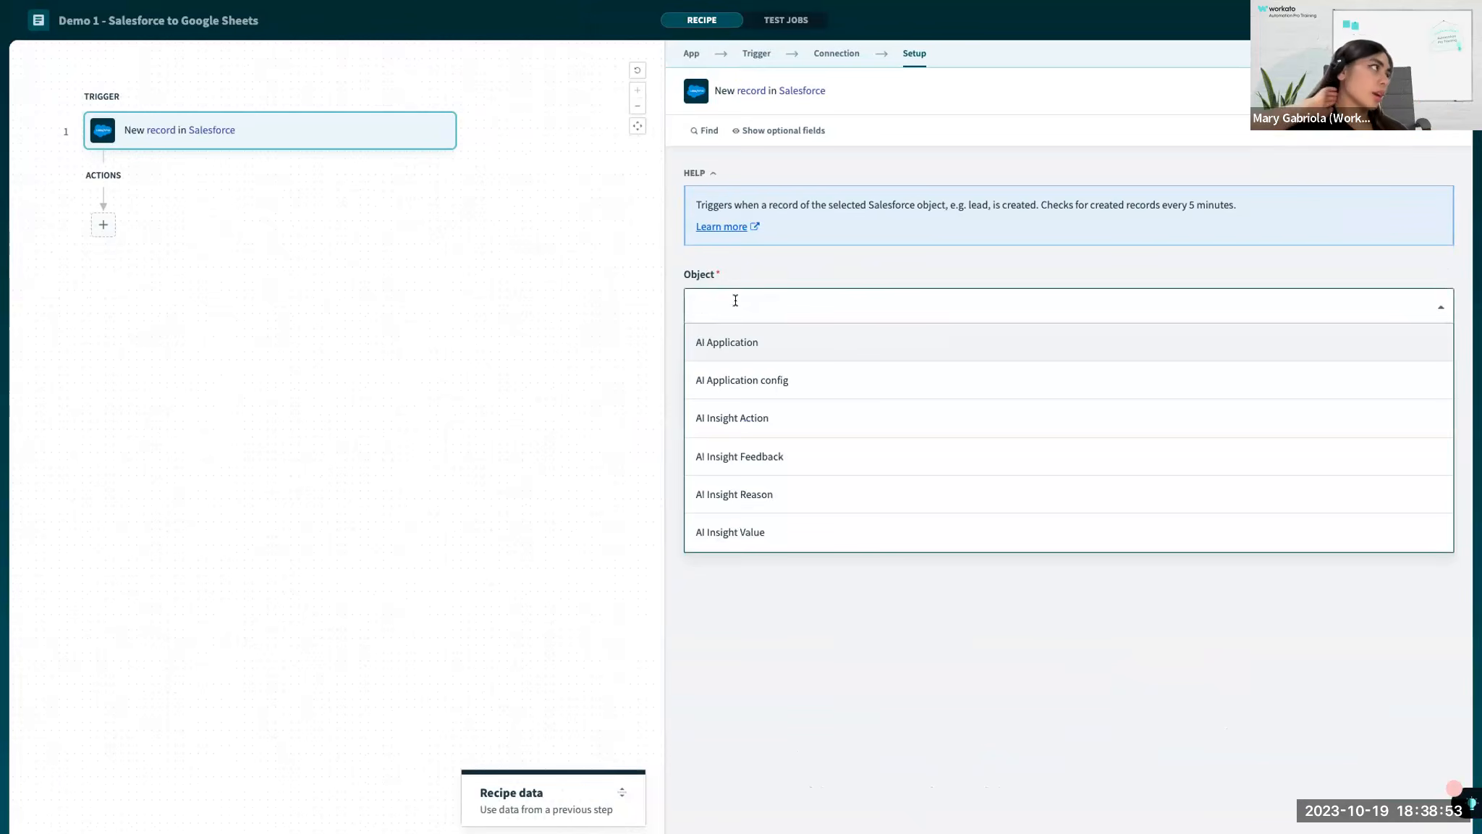
text(opport)
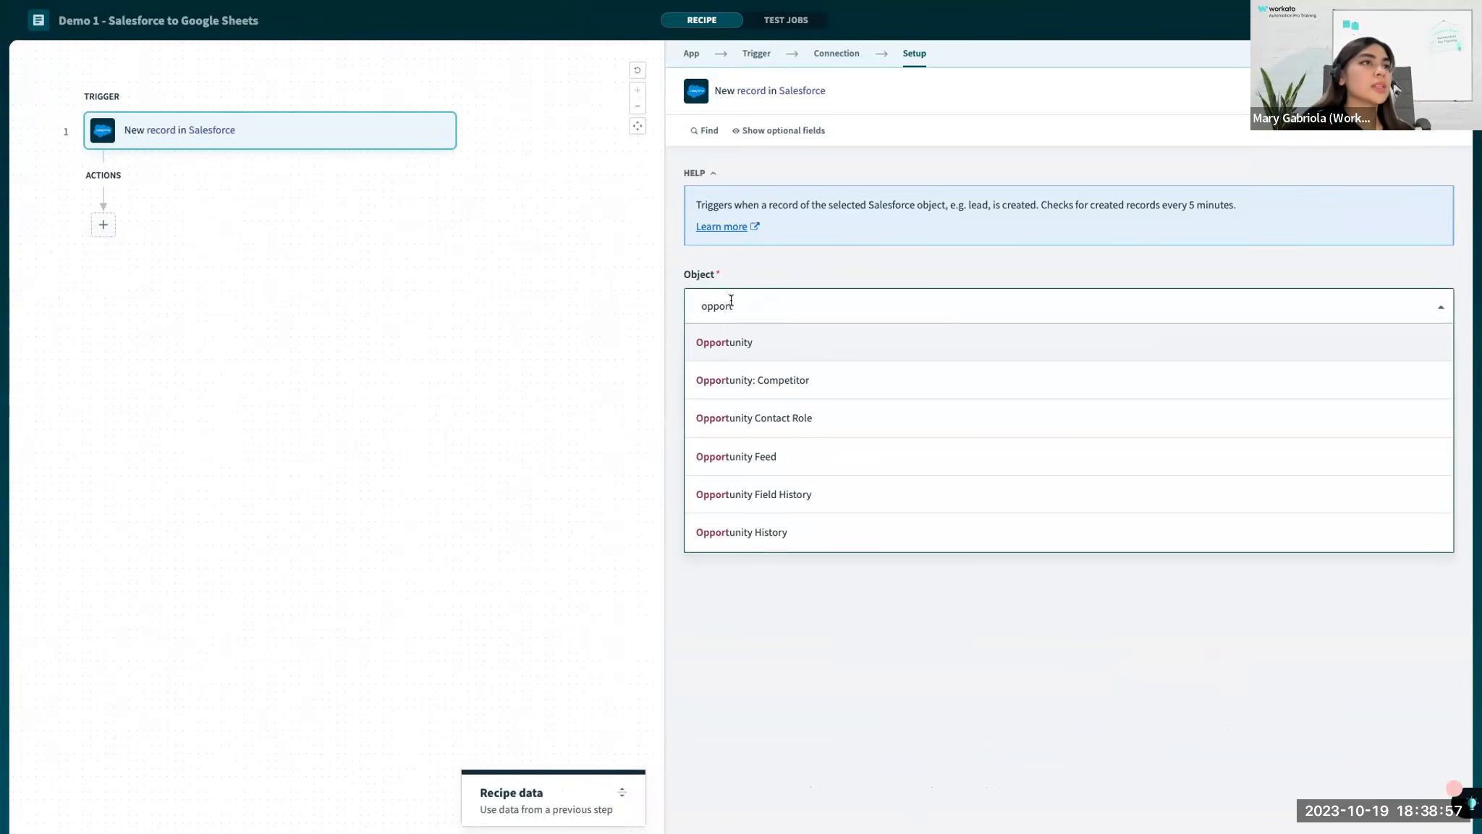
click(726, 344)
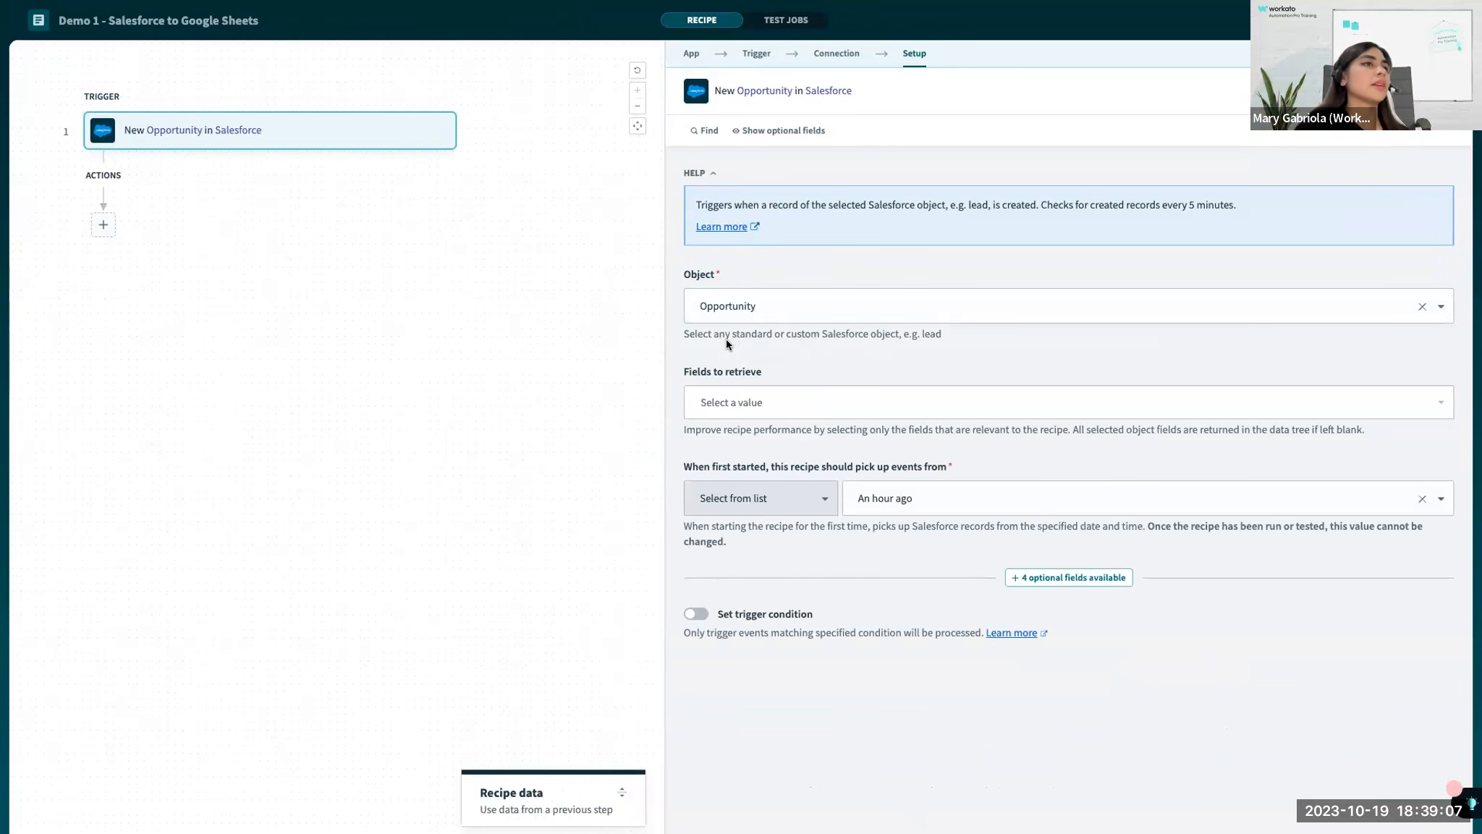
drag(714, 273, 732, 272)
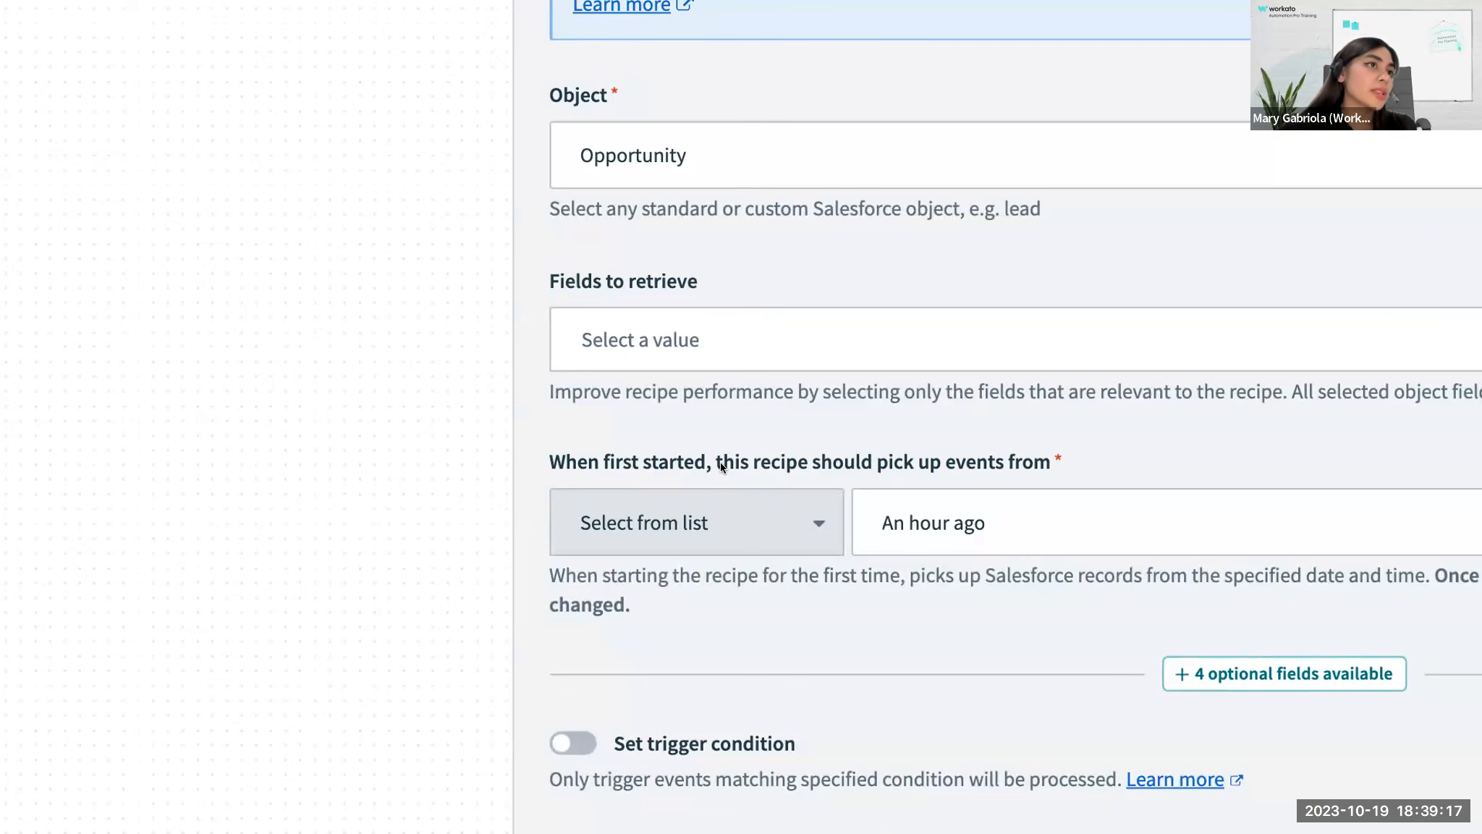
Set the recipe to pick up events from Beginning of time, recheck the trigger's required settings, and save the recipe.
triple_click(721, 467)
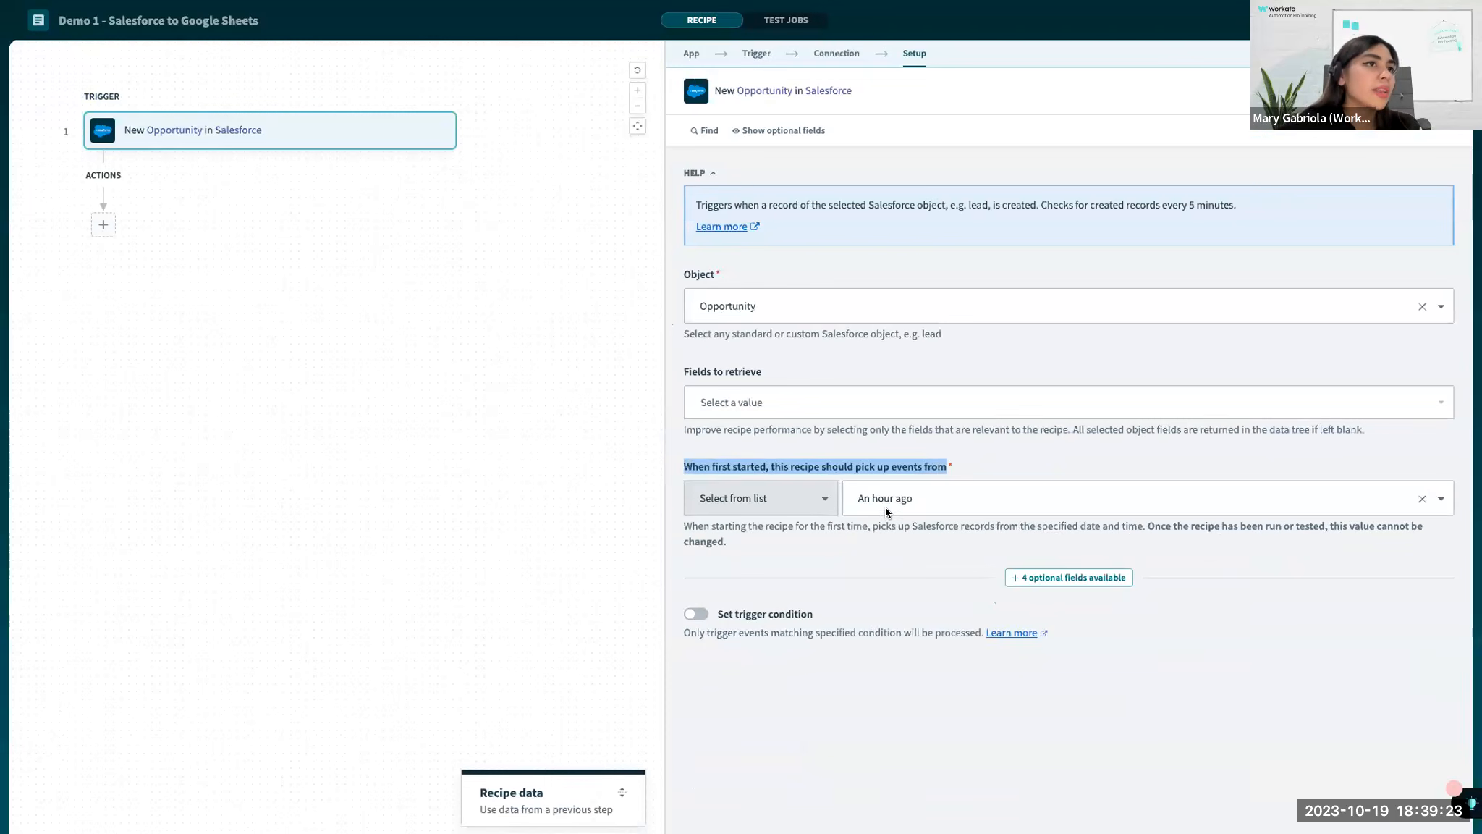
click(881, 498)
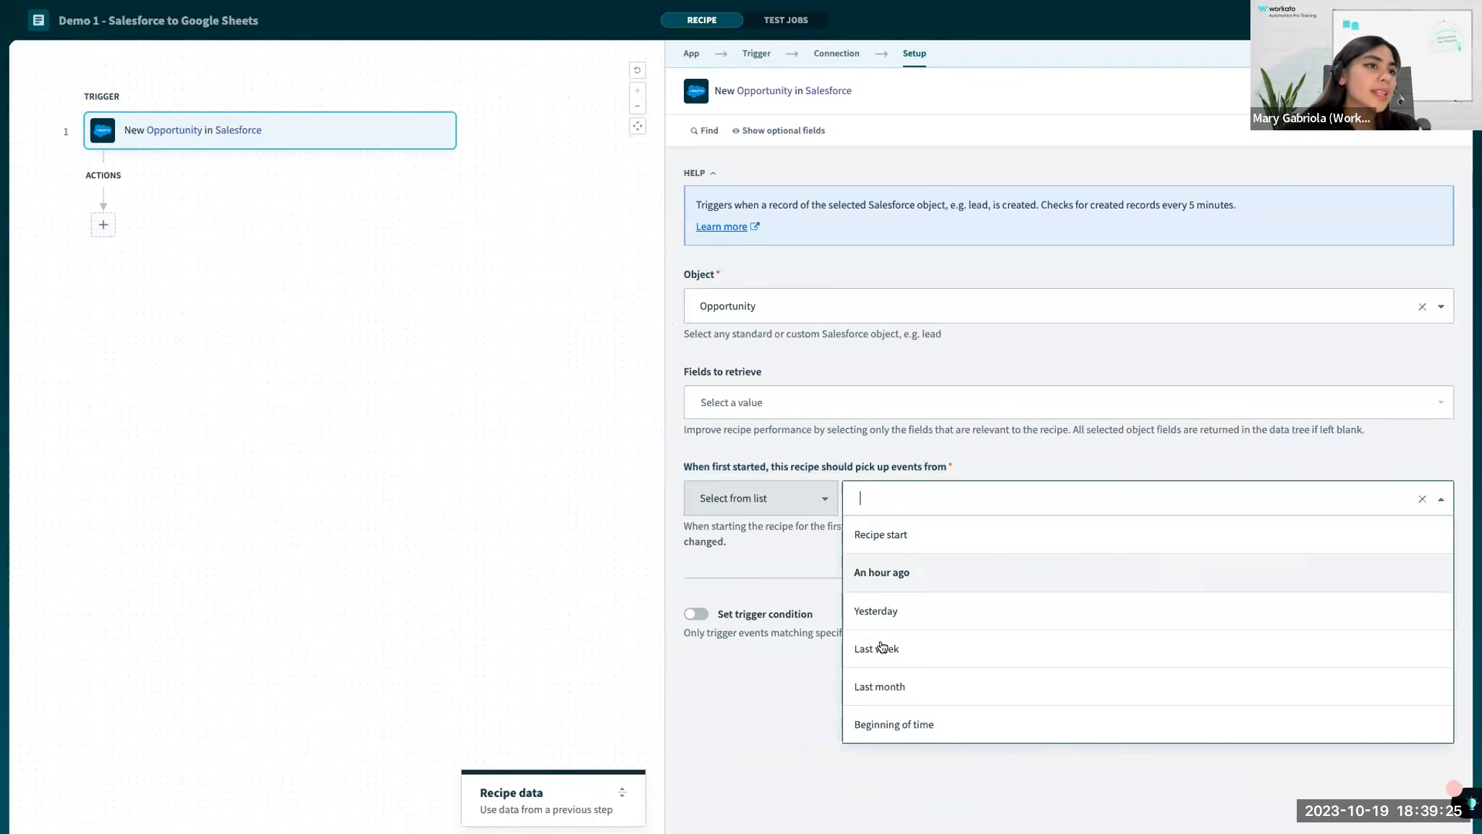
click(888, 725)
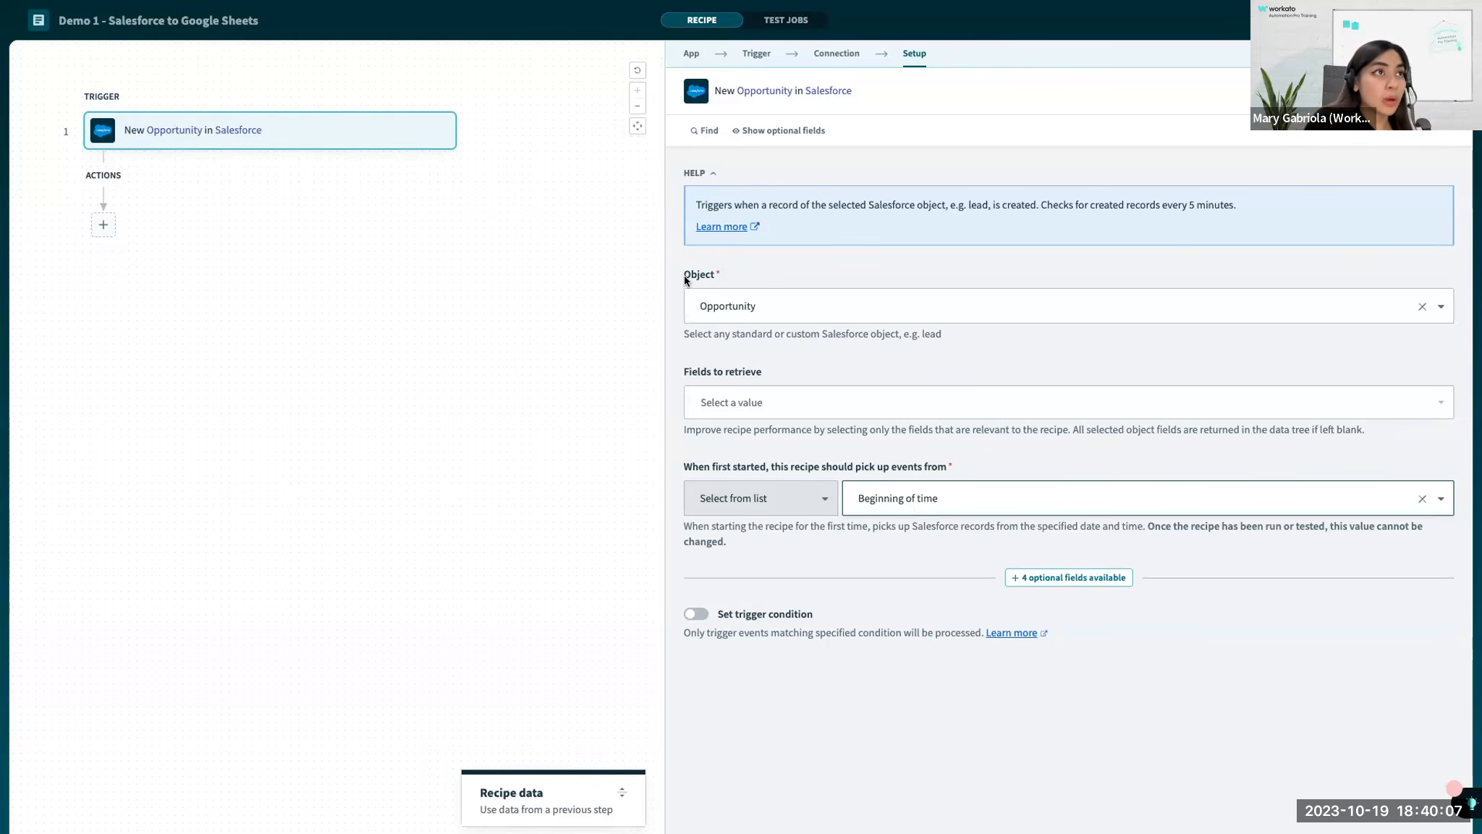
drag(749, 308, 762, 319)
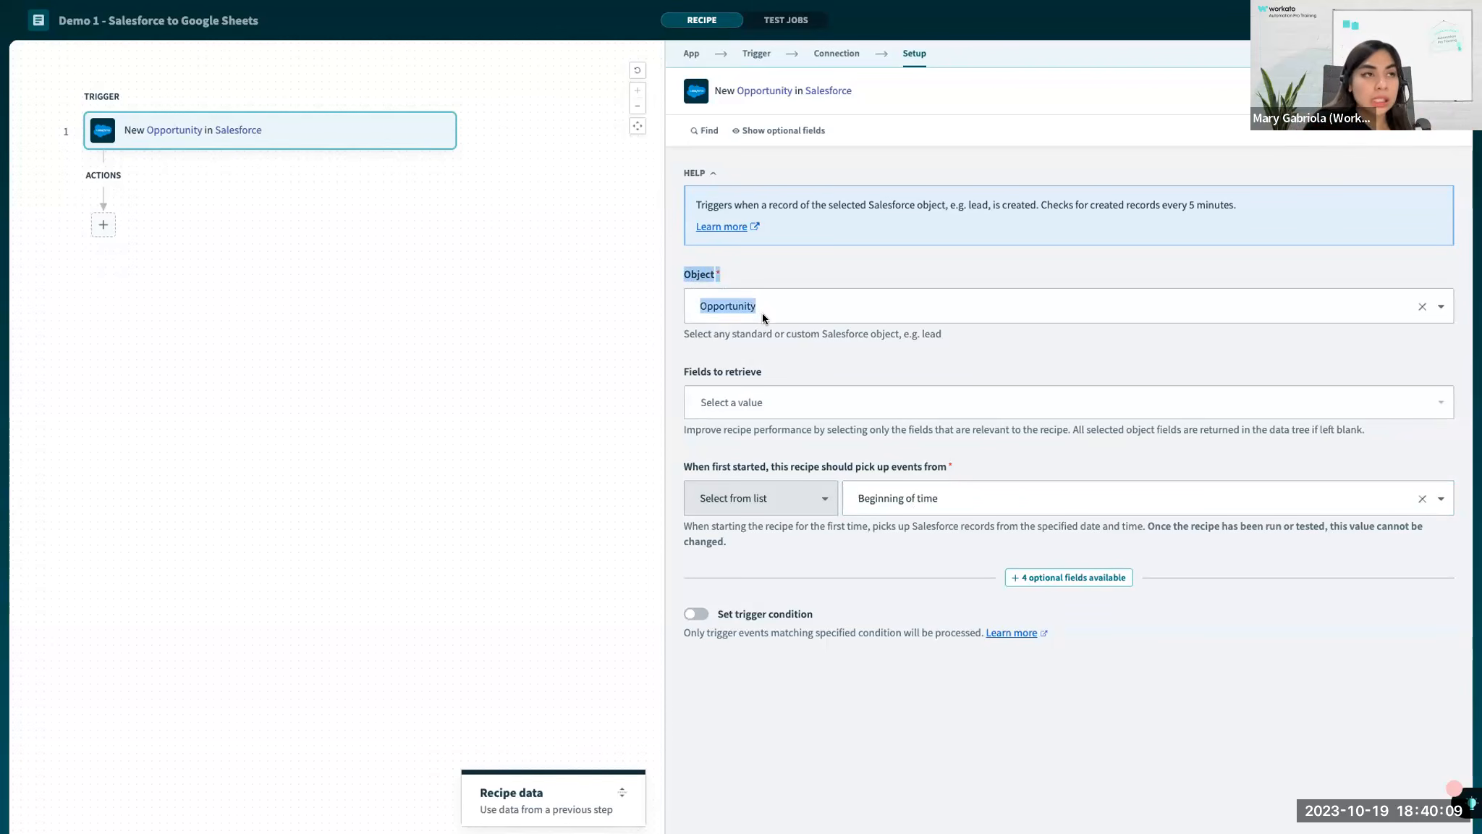
drag(679, 467, 926, 521)
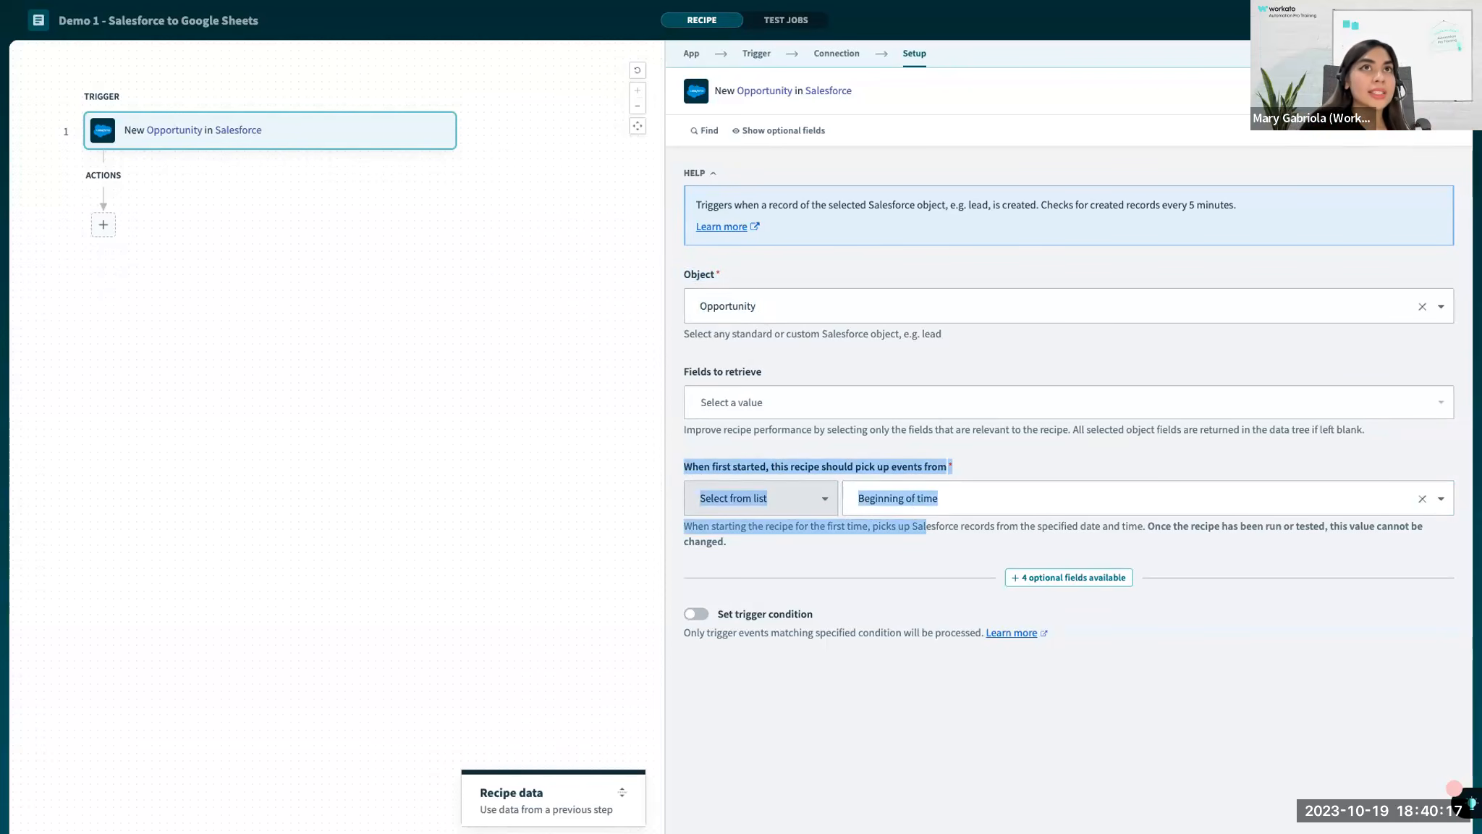
click(927, 527)
key(ctrl+s)
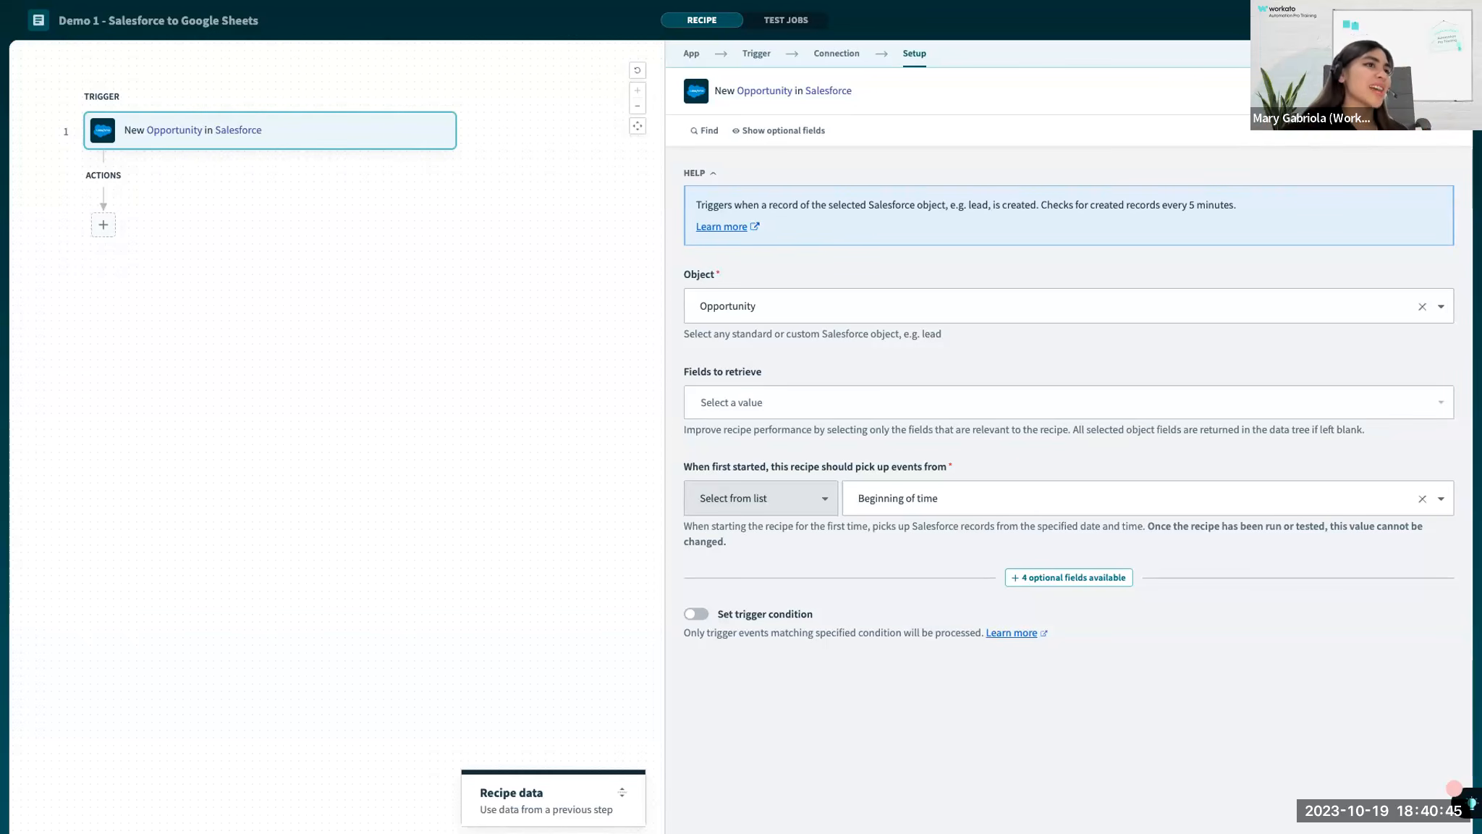
Switch past the spreadsheet and recipe to the presentation, and advance through the Actions slide to "Actions: What work does your recipe do?".
key(ctrl+Left)
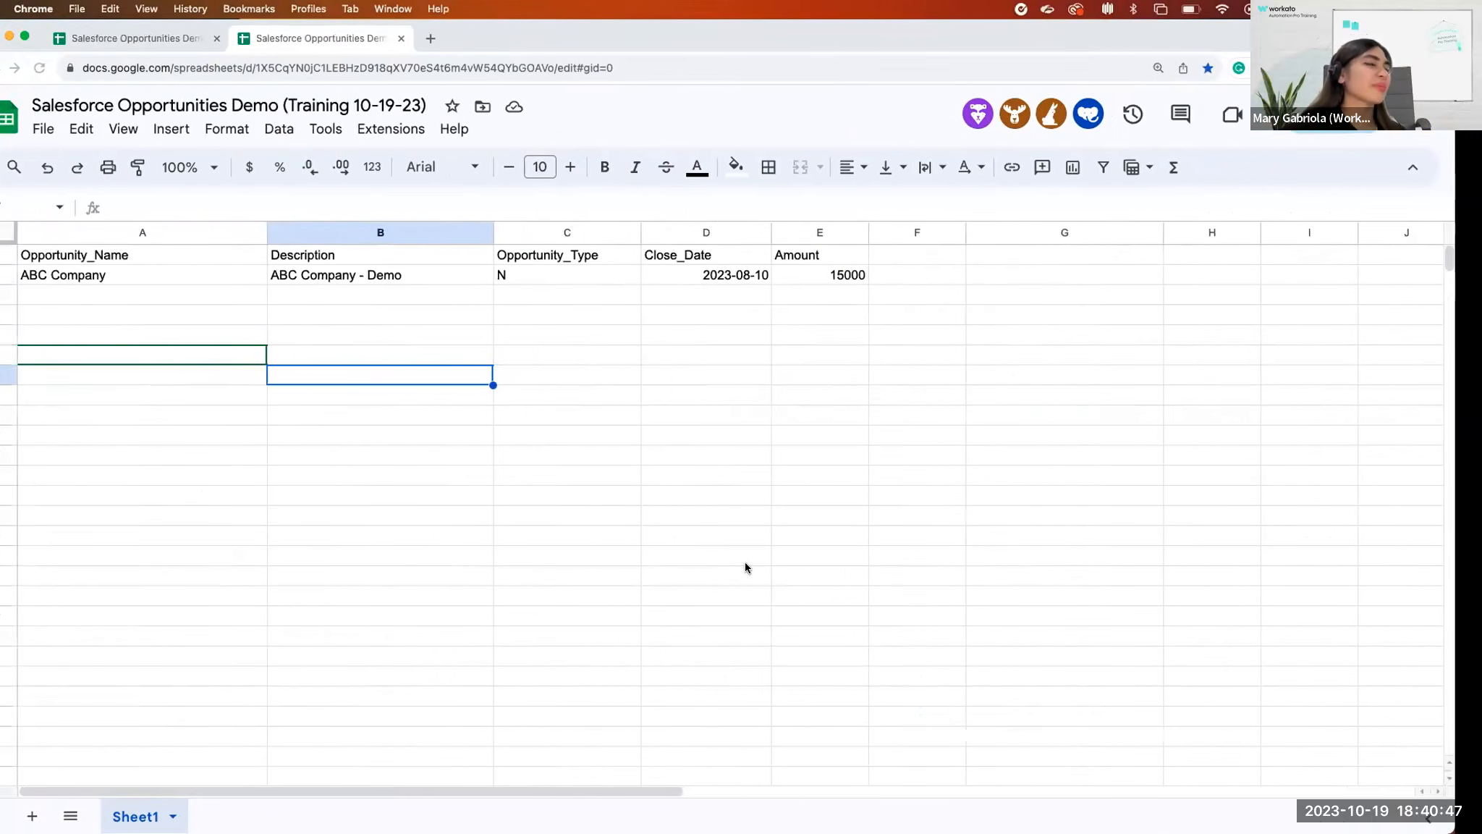
key(ctrl+Right)
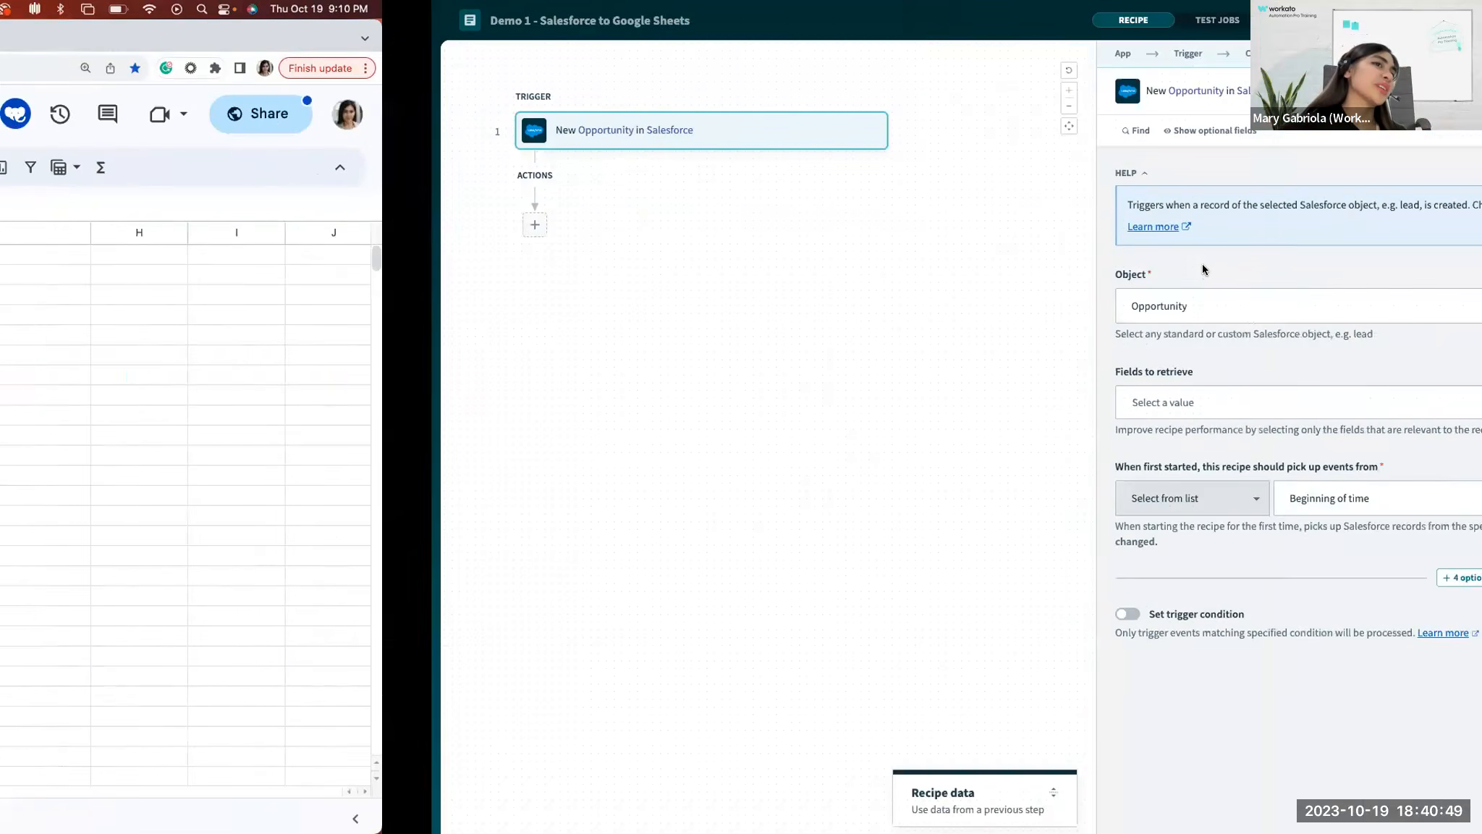
key(ctrl+Right)
key(Right)
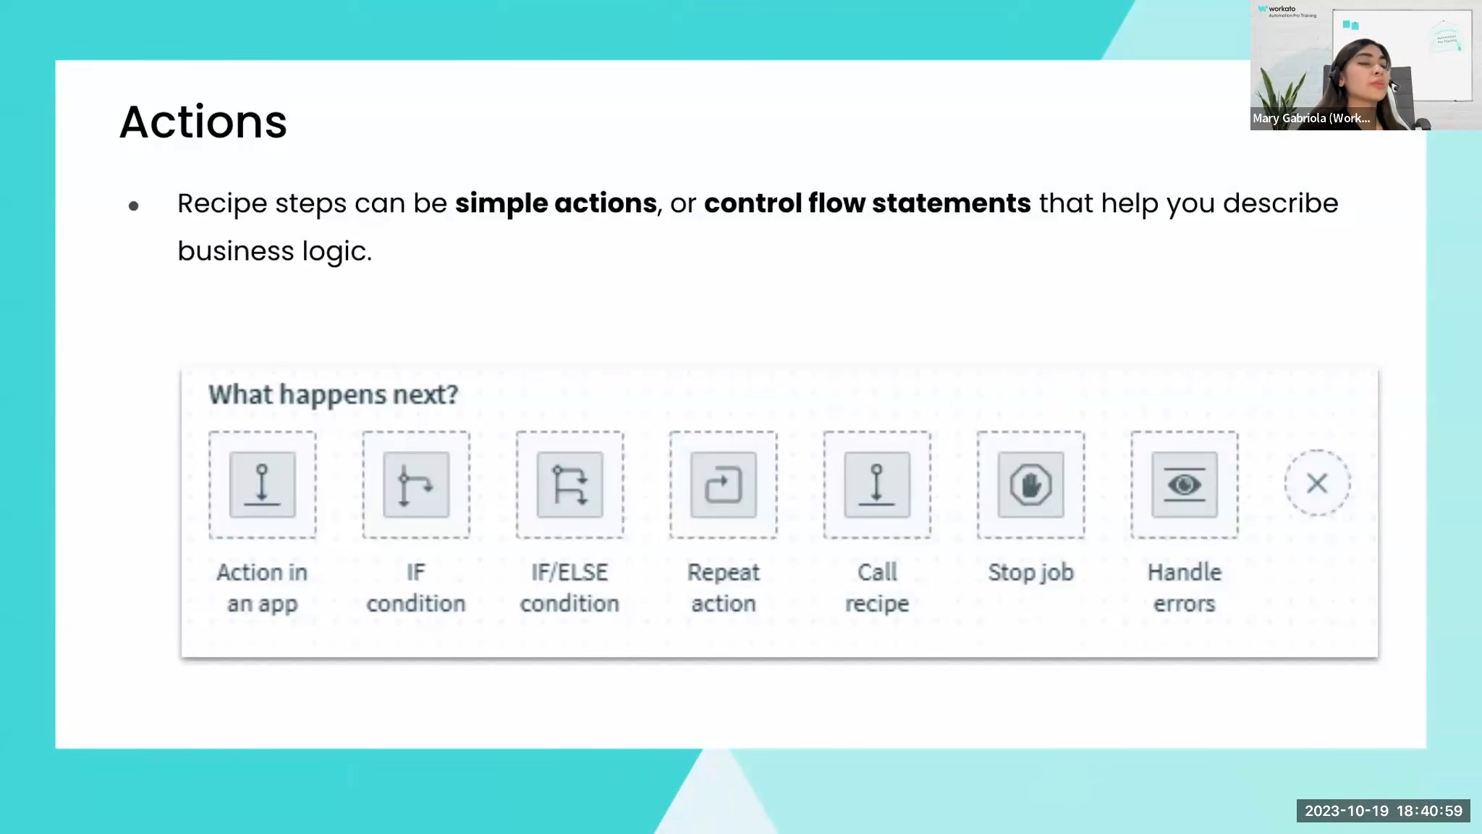
key(Right)
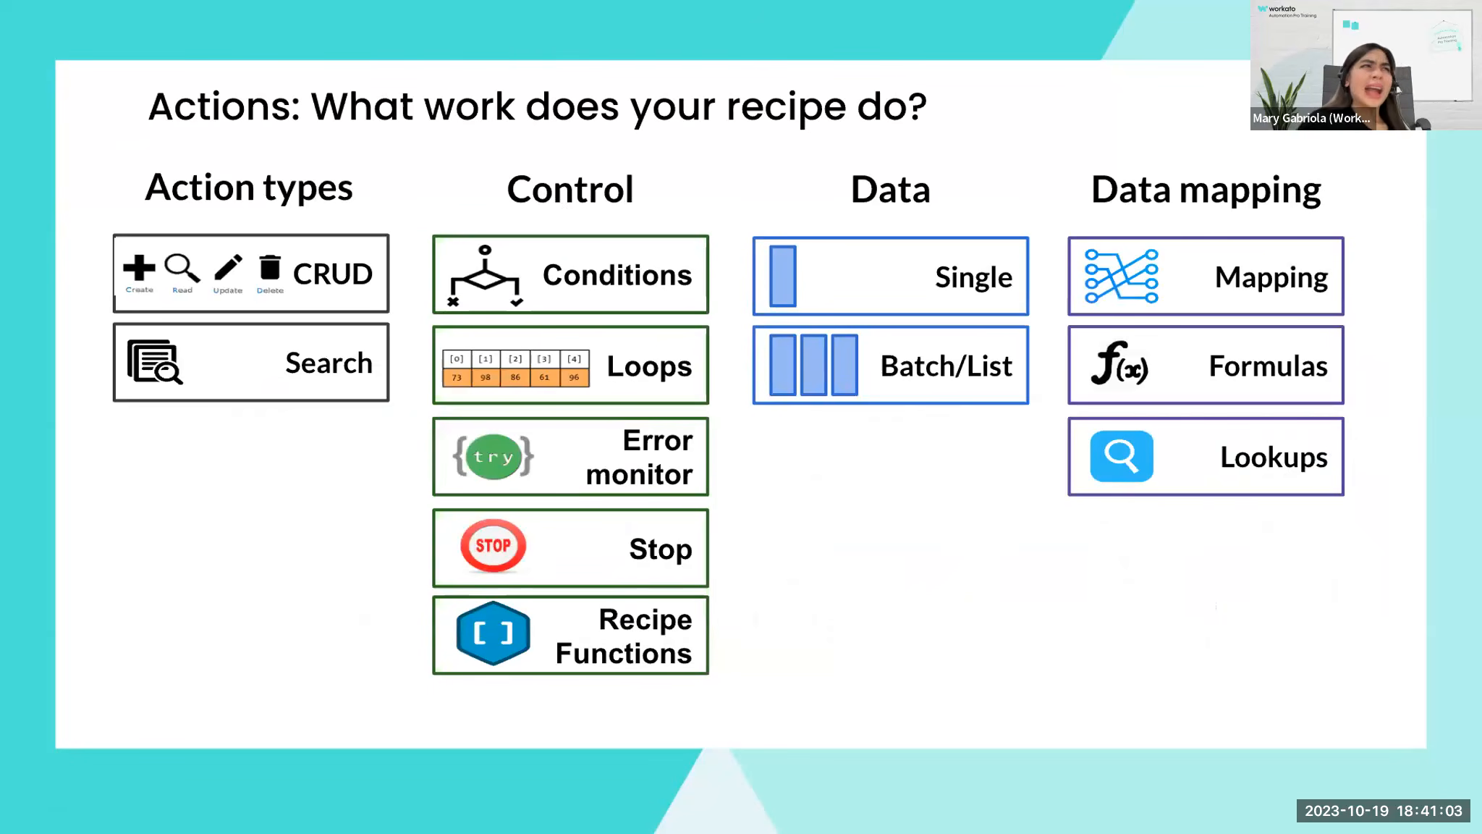
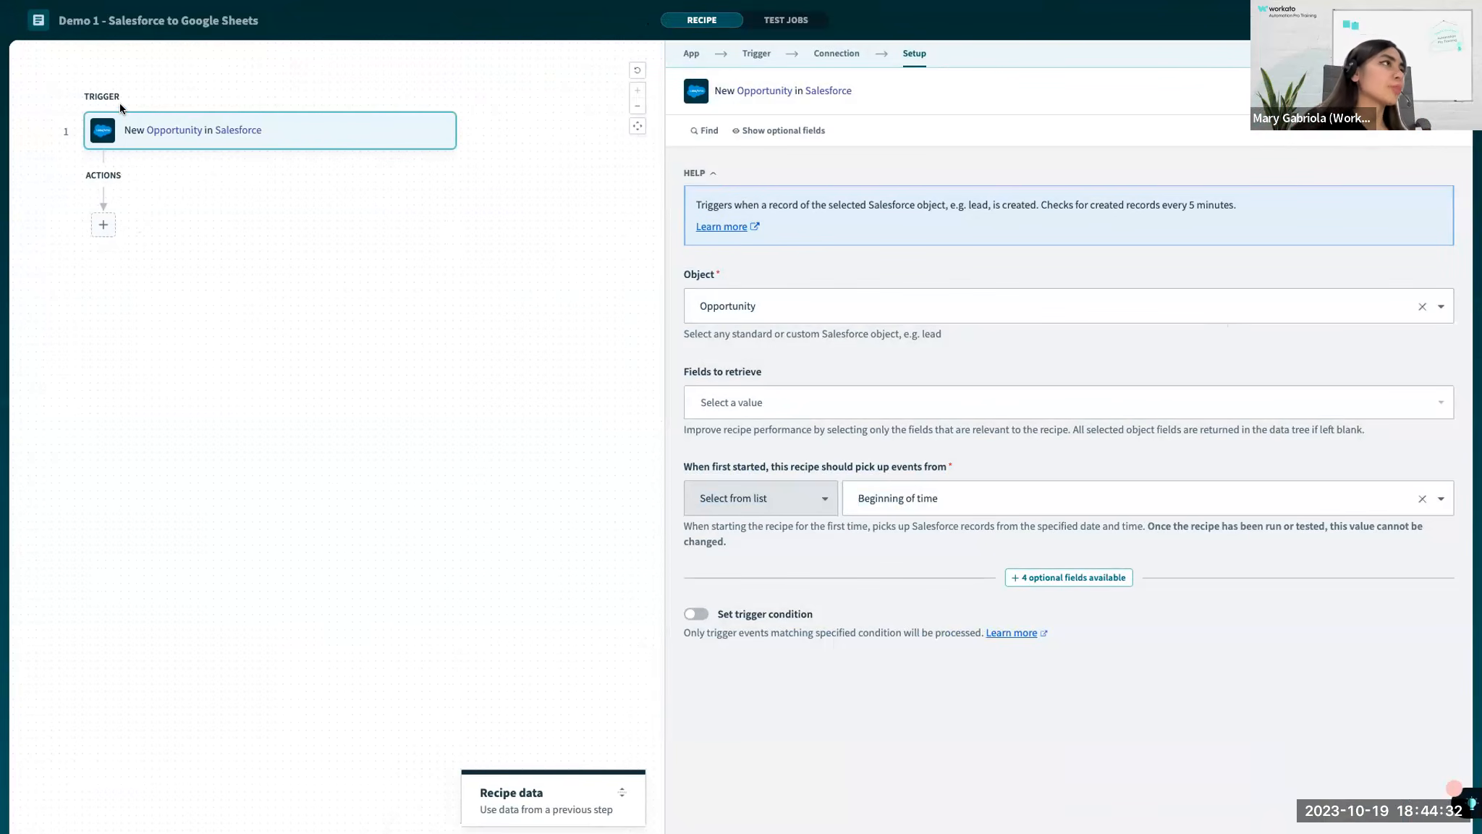
Add an app action after the Salesforce trigger, using Google Sheets with the Add row action.
click(103, 222)
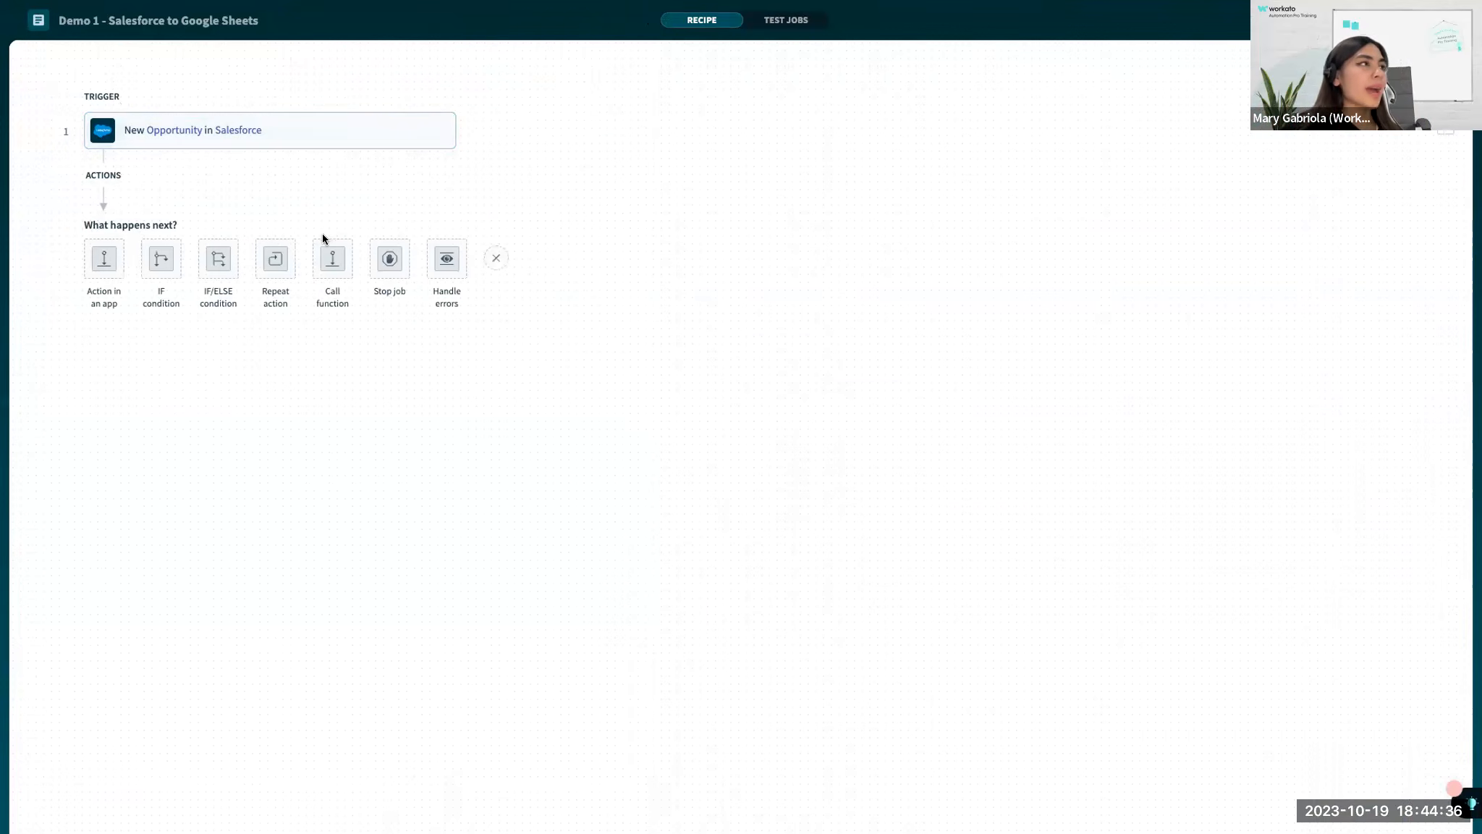
click(102, 267)
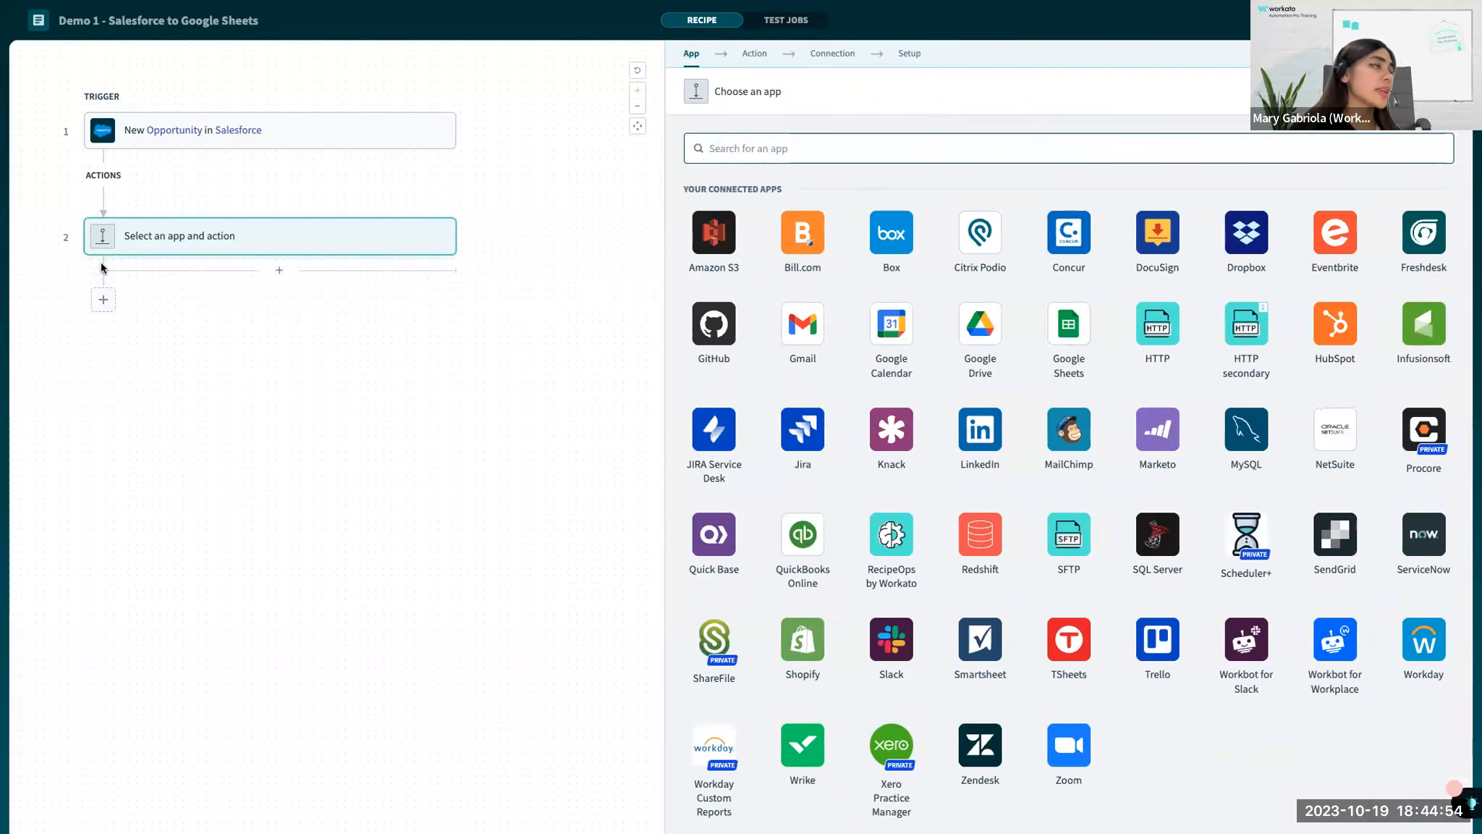
text(Google sheets)
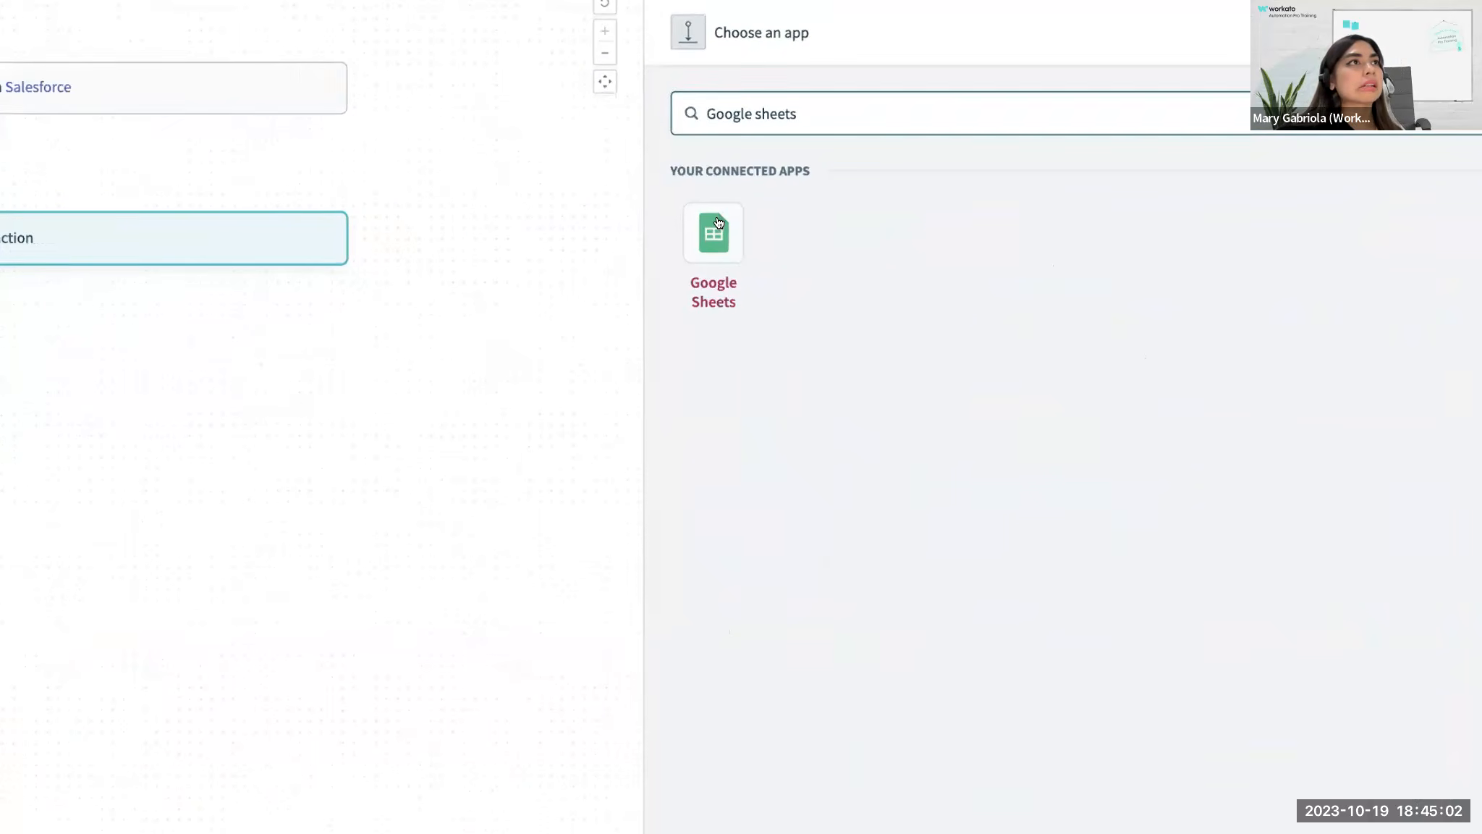
click(717, 231)
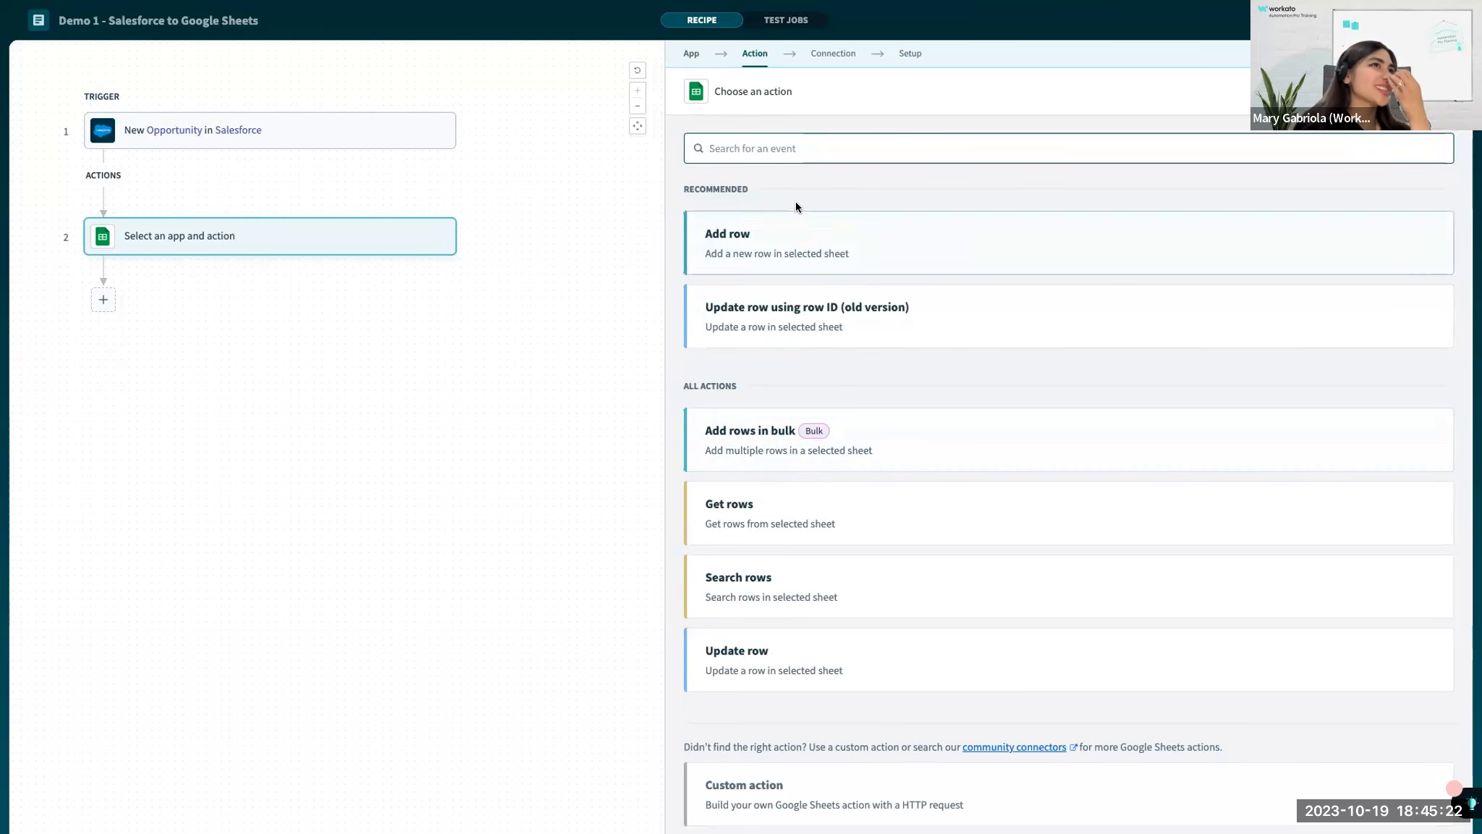
click(731, 252)
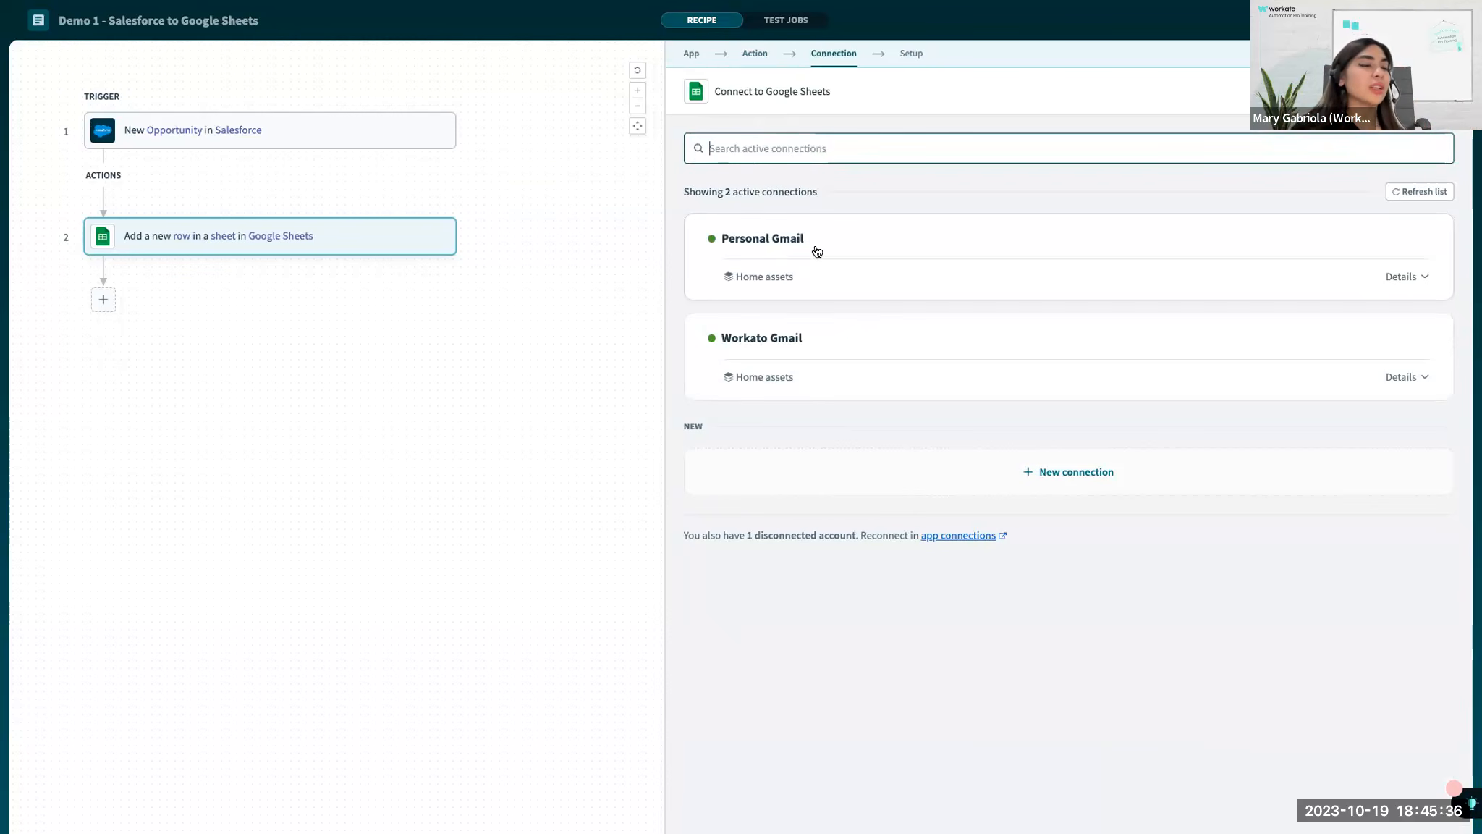
Look over the new Google Sheets connection form, and connect the action with the existing Personal Gmail connection.
click(1042, 472)
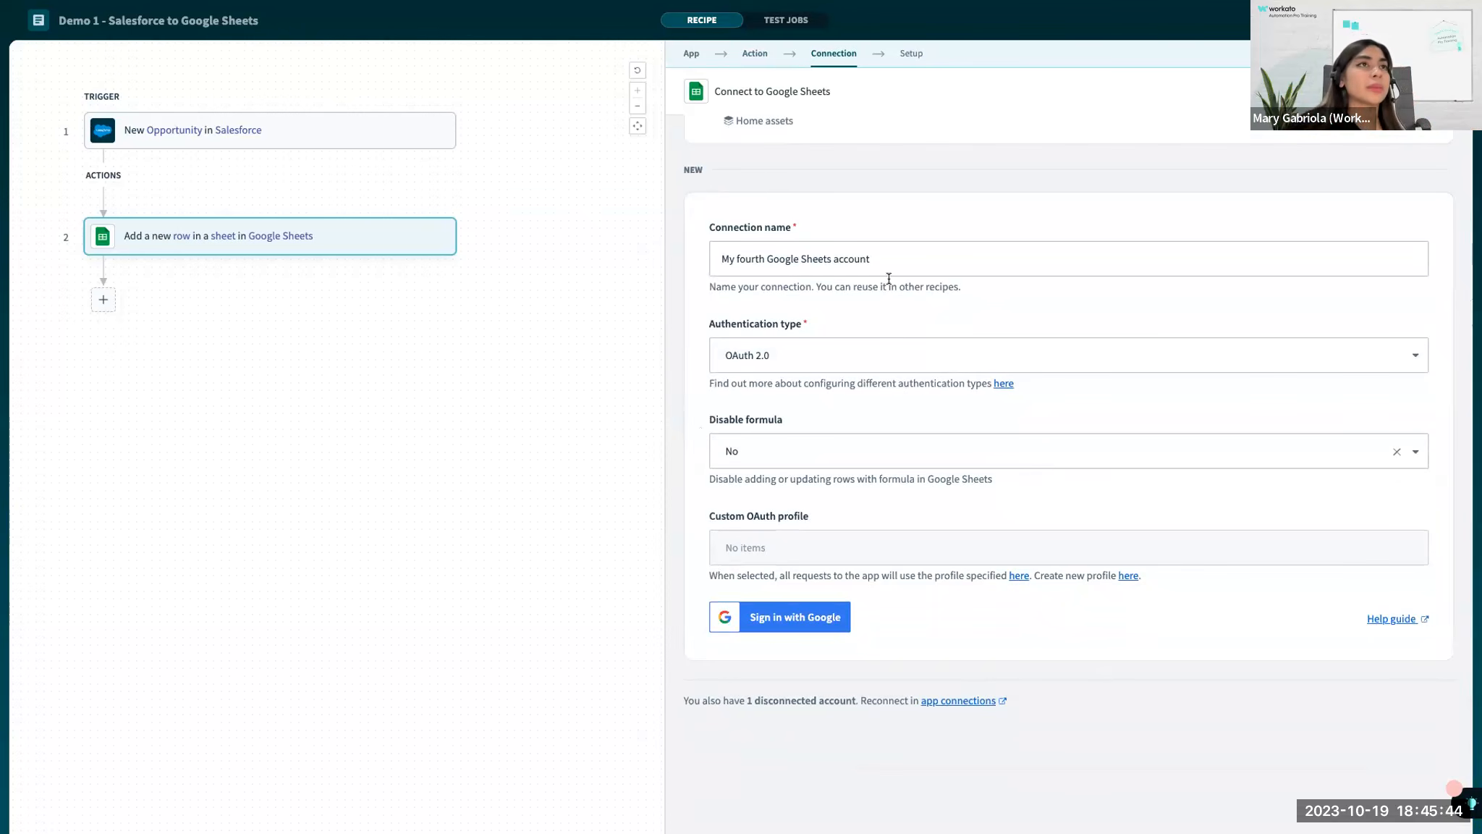
scroll(859, 335, up, 2)
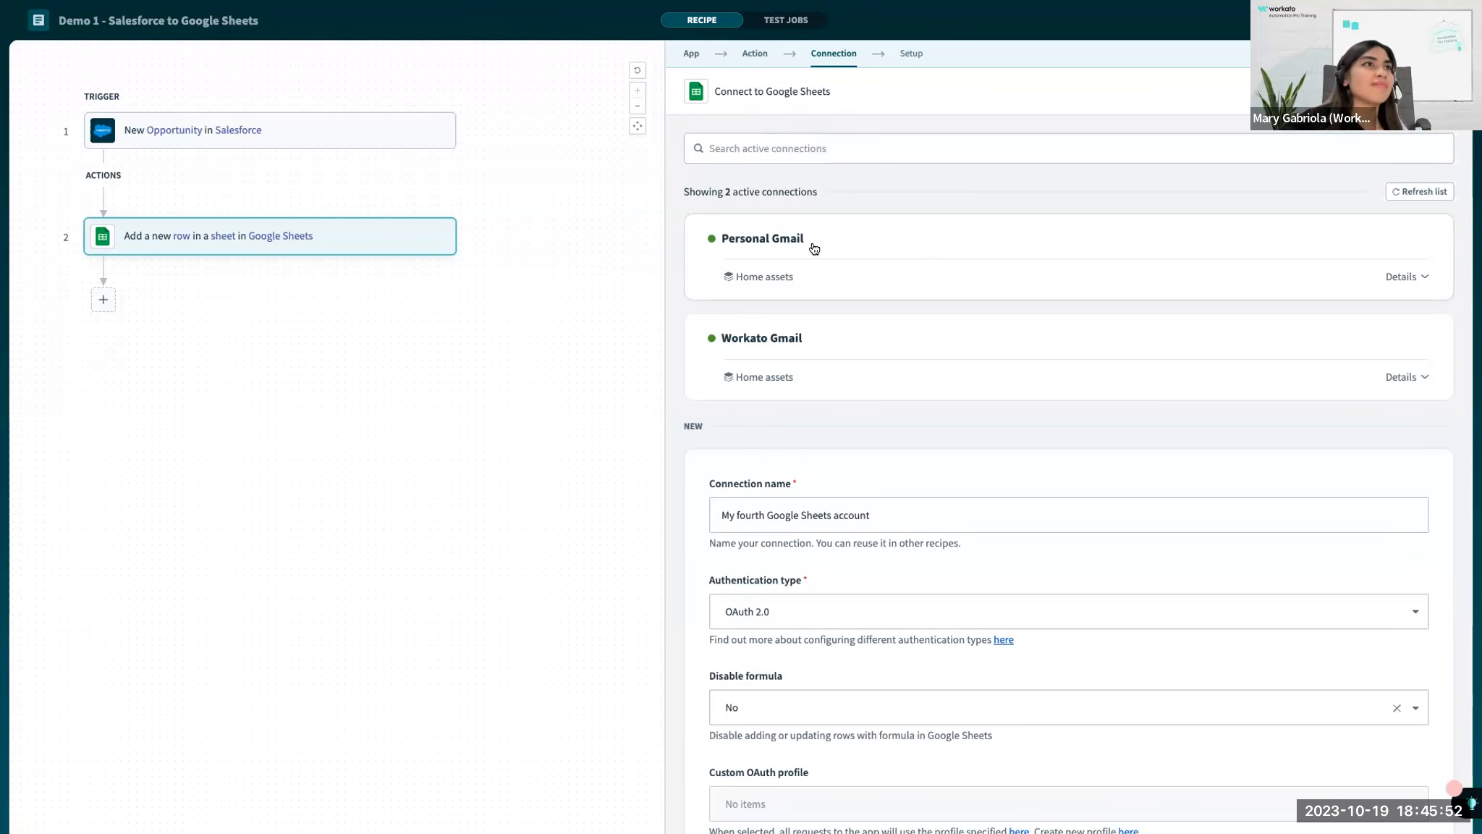
click(814, 249)
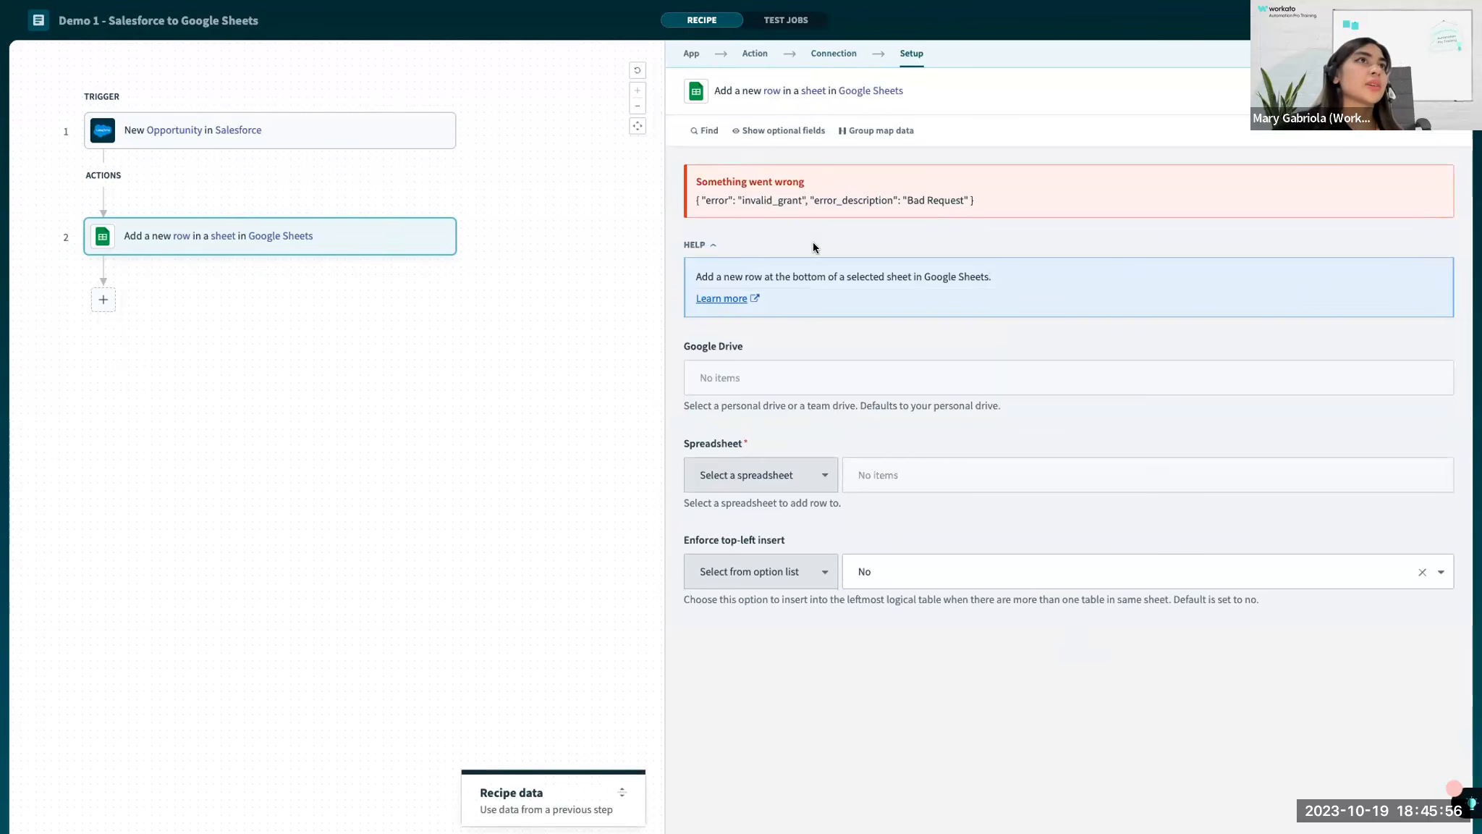
Switch the Google Sheets action's connection to Workato Gmail.
click(833, 54)
click(904, 56)
click(840, 56)
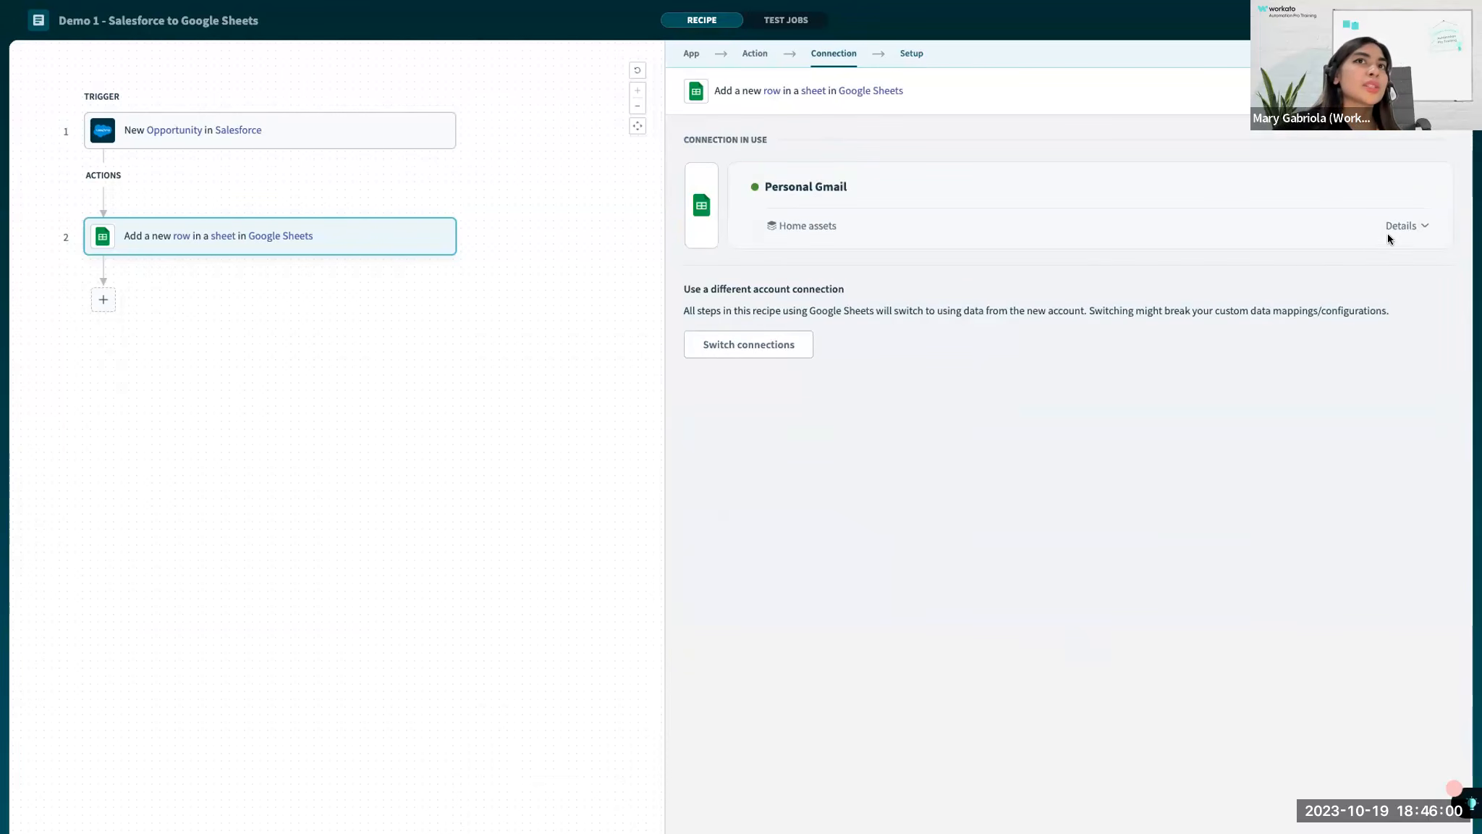
click(760, 343)
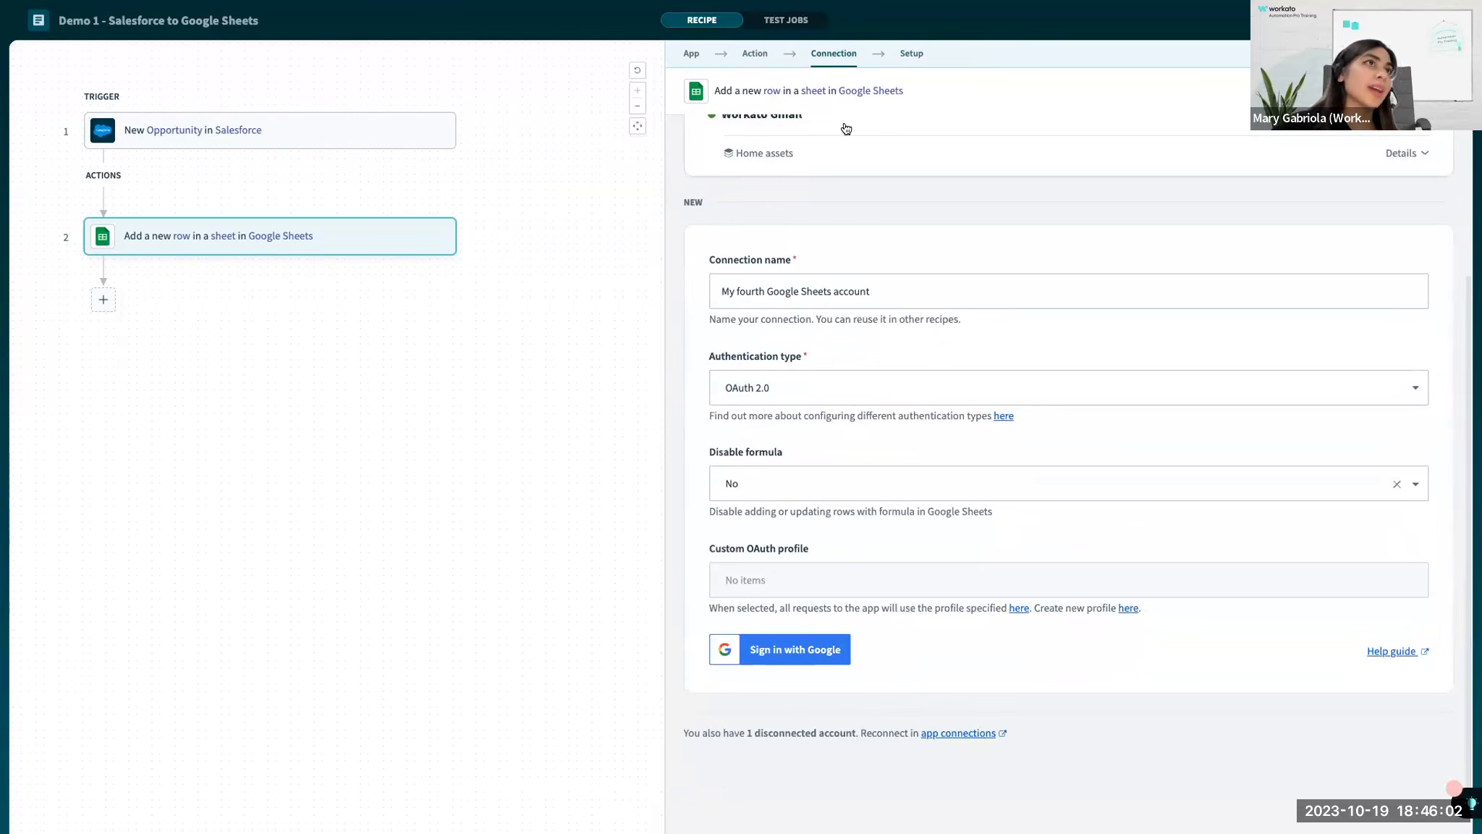
click(847, 129)
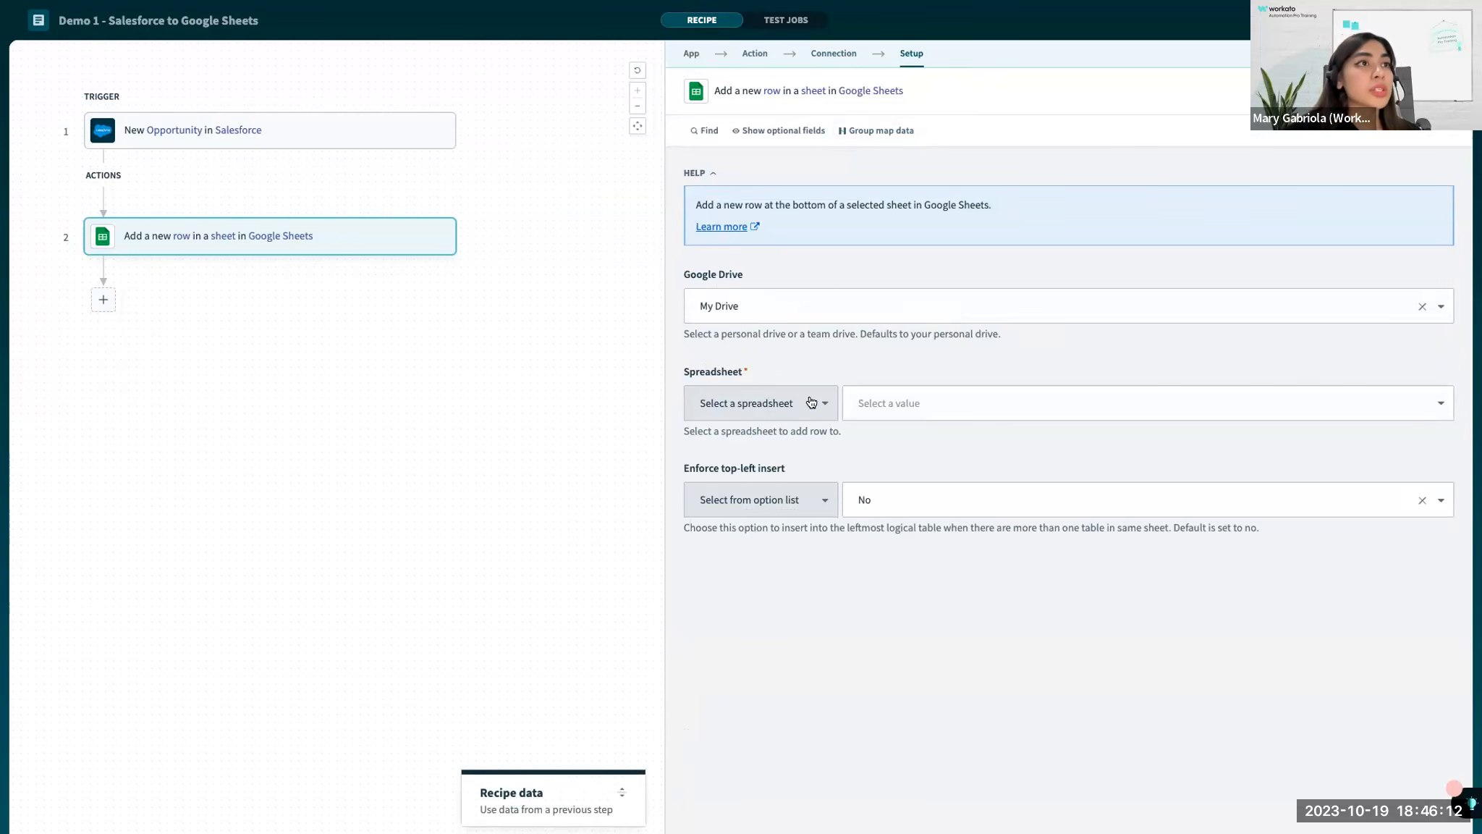
Switch past the presentation and Salesforce to the Google Sheets file, check its title, and return to the recipe.
key(ctrl+Right)
key(ctrl+Right)
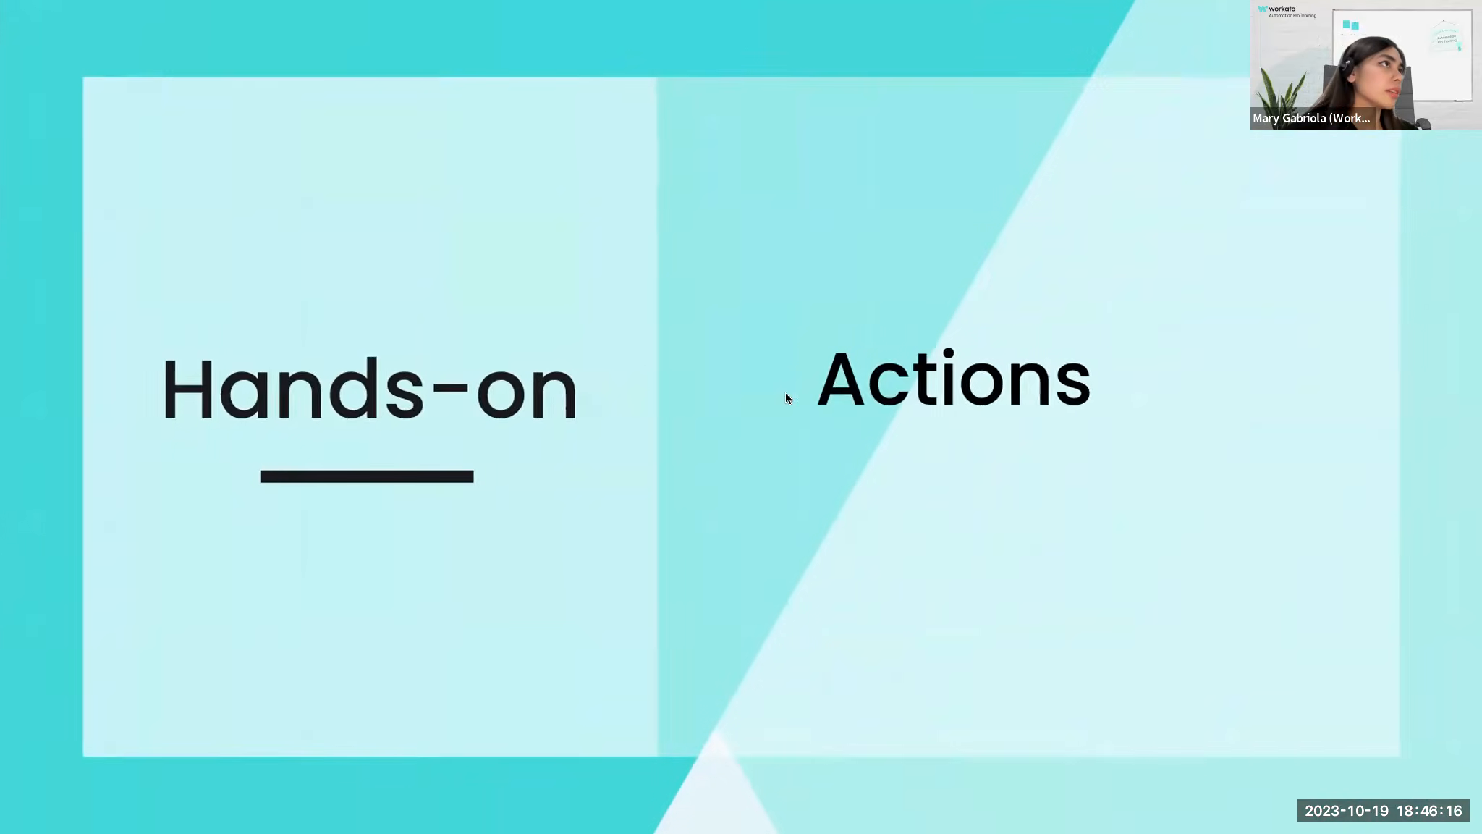
key(ctrl+Left)
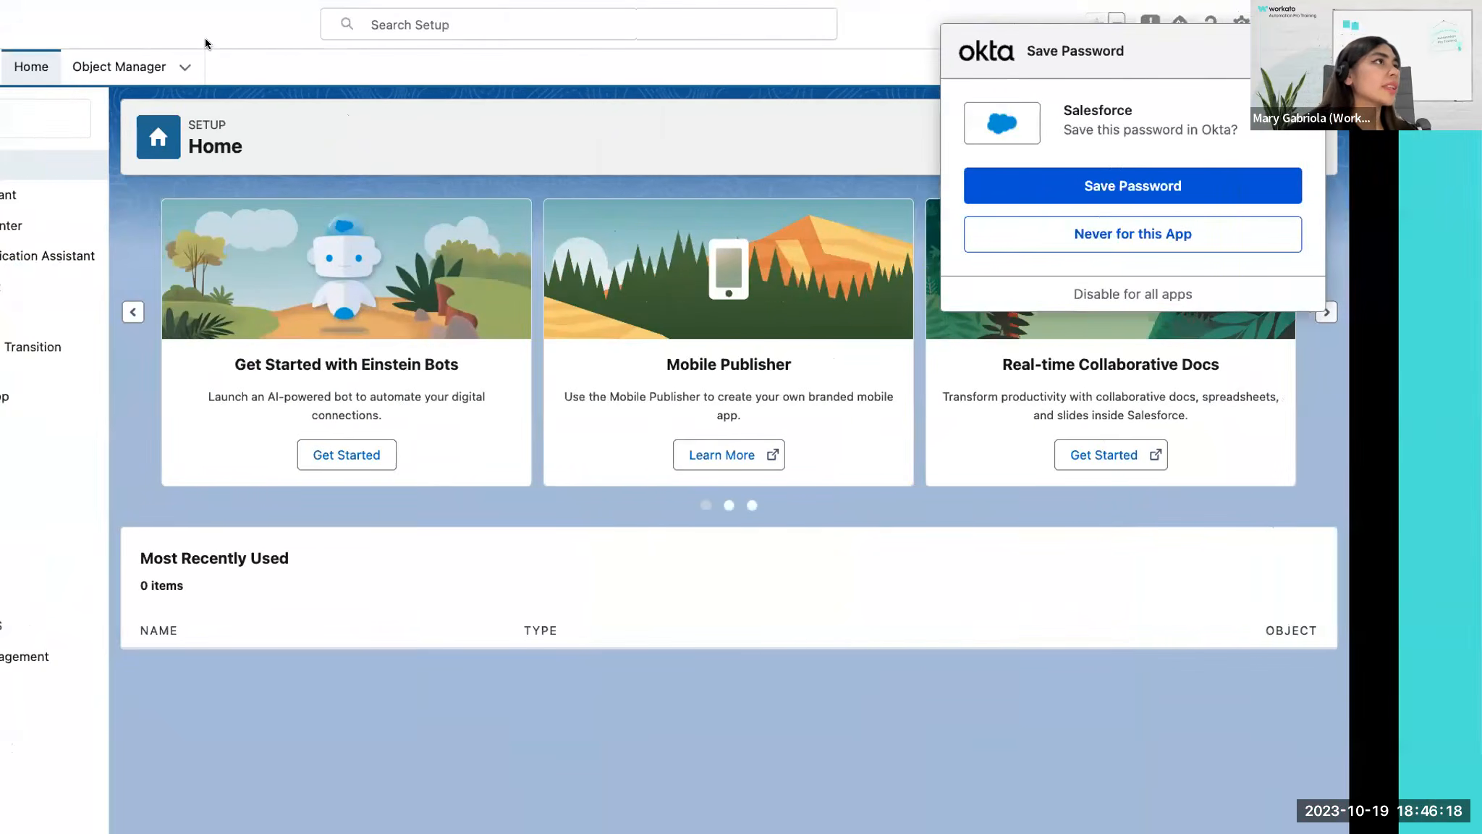
key(ctrl+Left)
key(ctrl+Left)
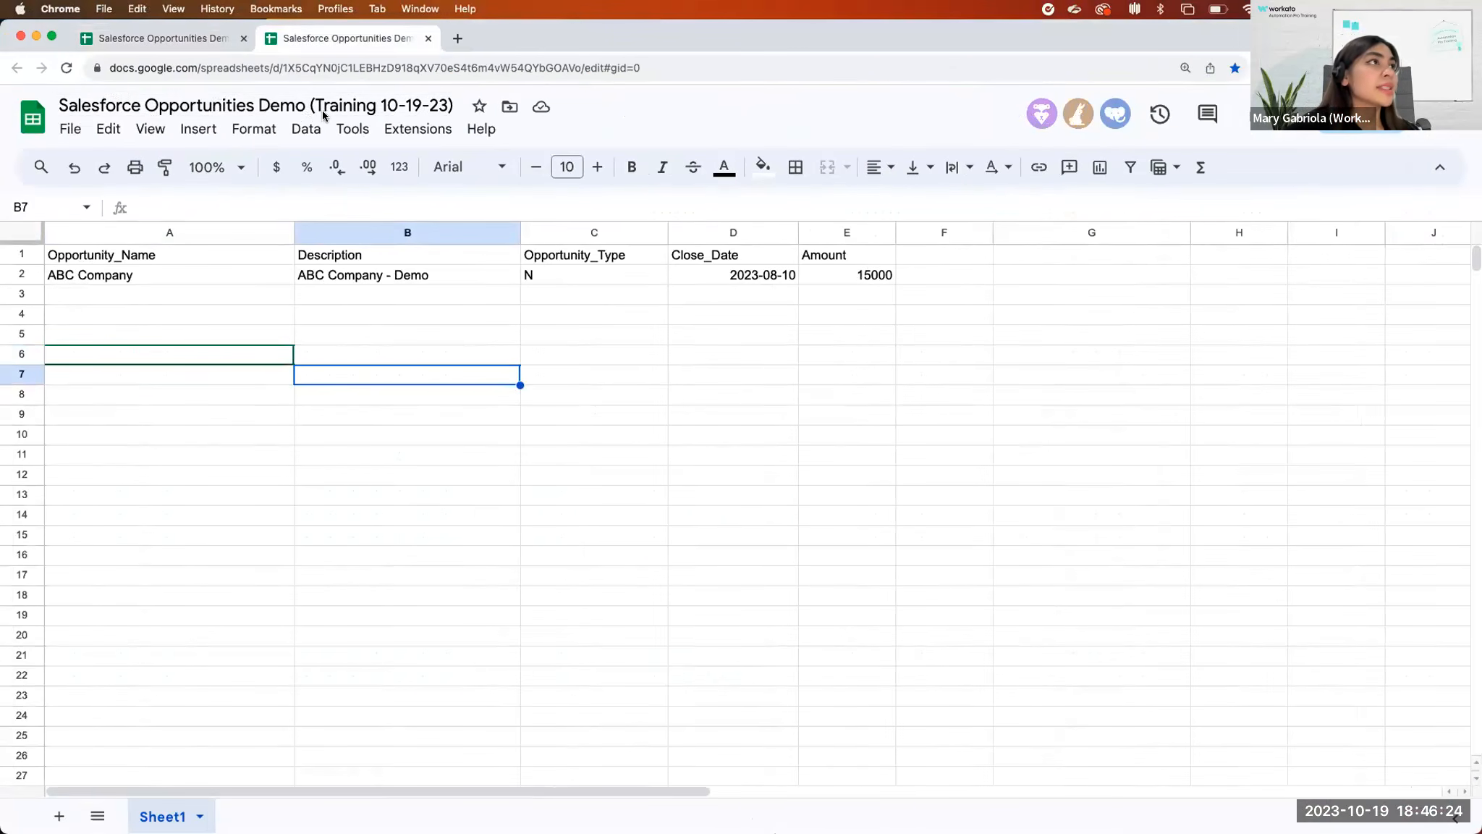
key(ctrl+Right)
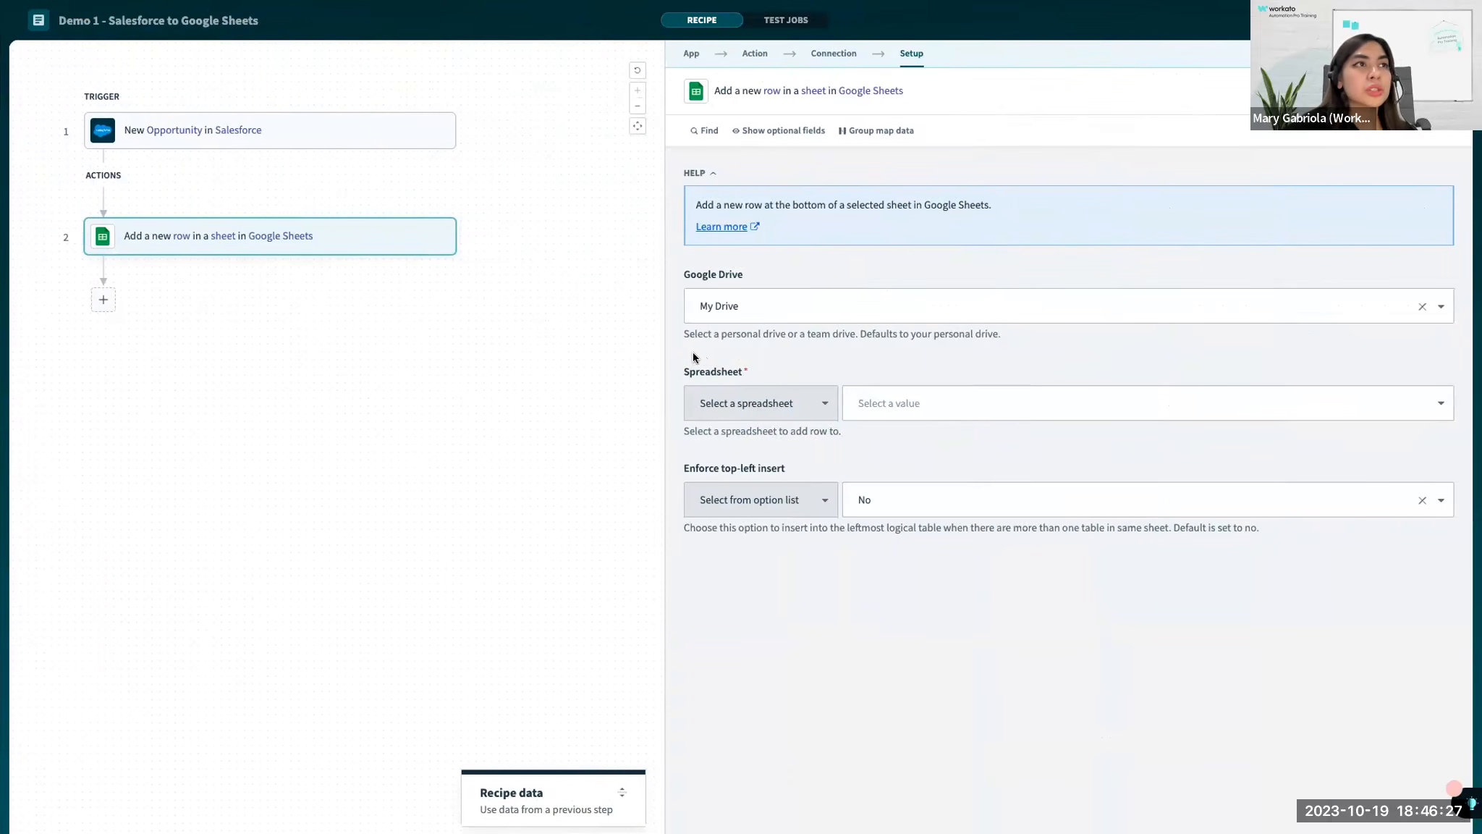
Search the action's spreadsheet options for Salesforce files and select Automation Pro Salesforce Objects (10-19-23).
drag(692, 353, 1015, 442)
click(1016, 442)
click(933, 398)
text(salewsw)
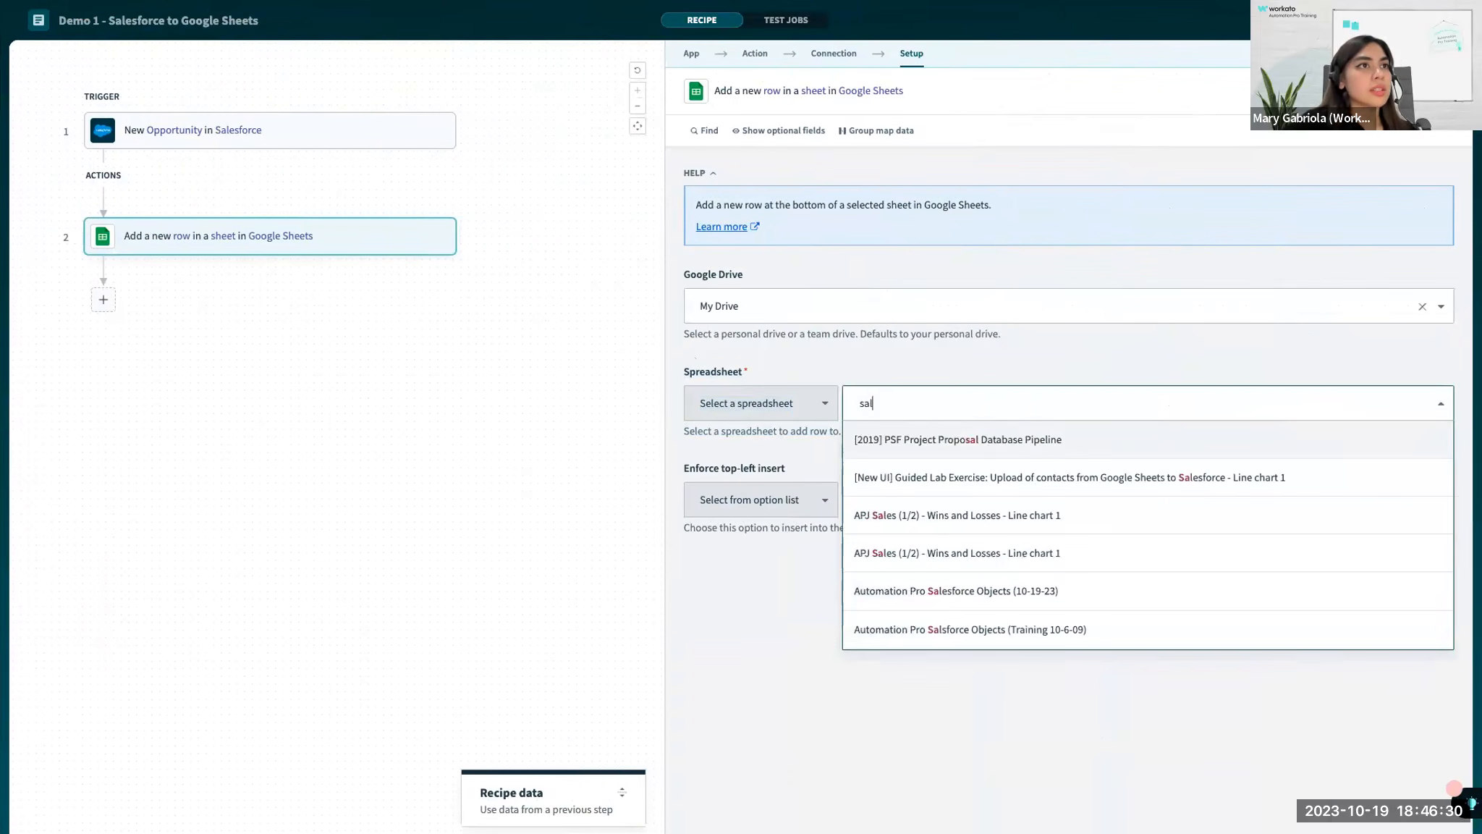
key(BackSpace)
key(BackSpace)
key(BackSpace)
text(sforce o)
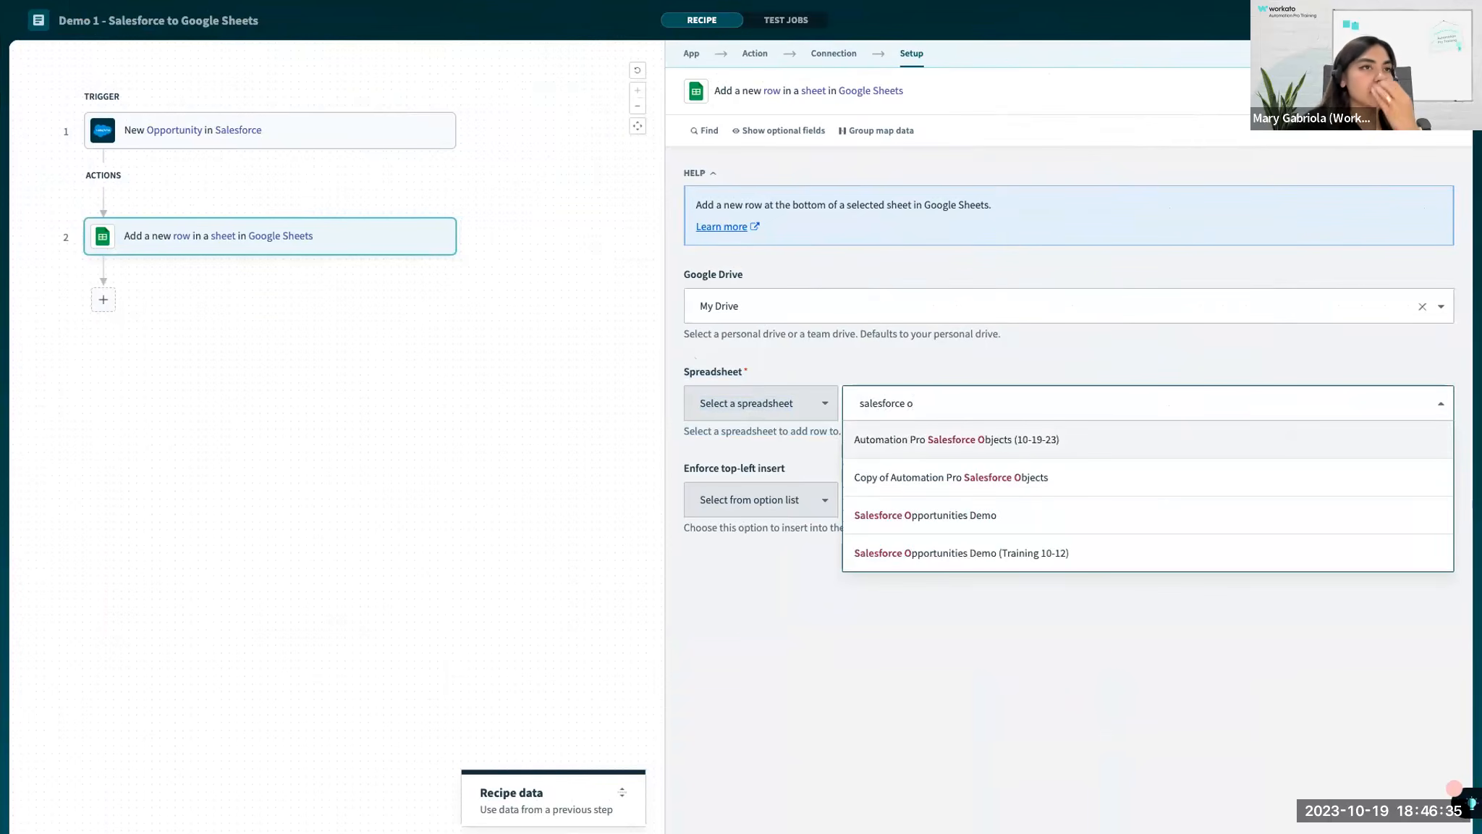
click(910, 443)
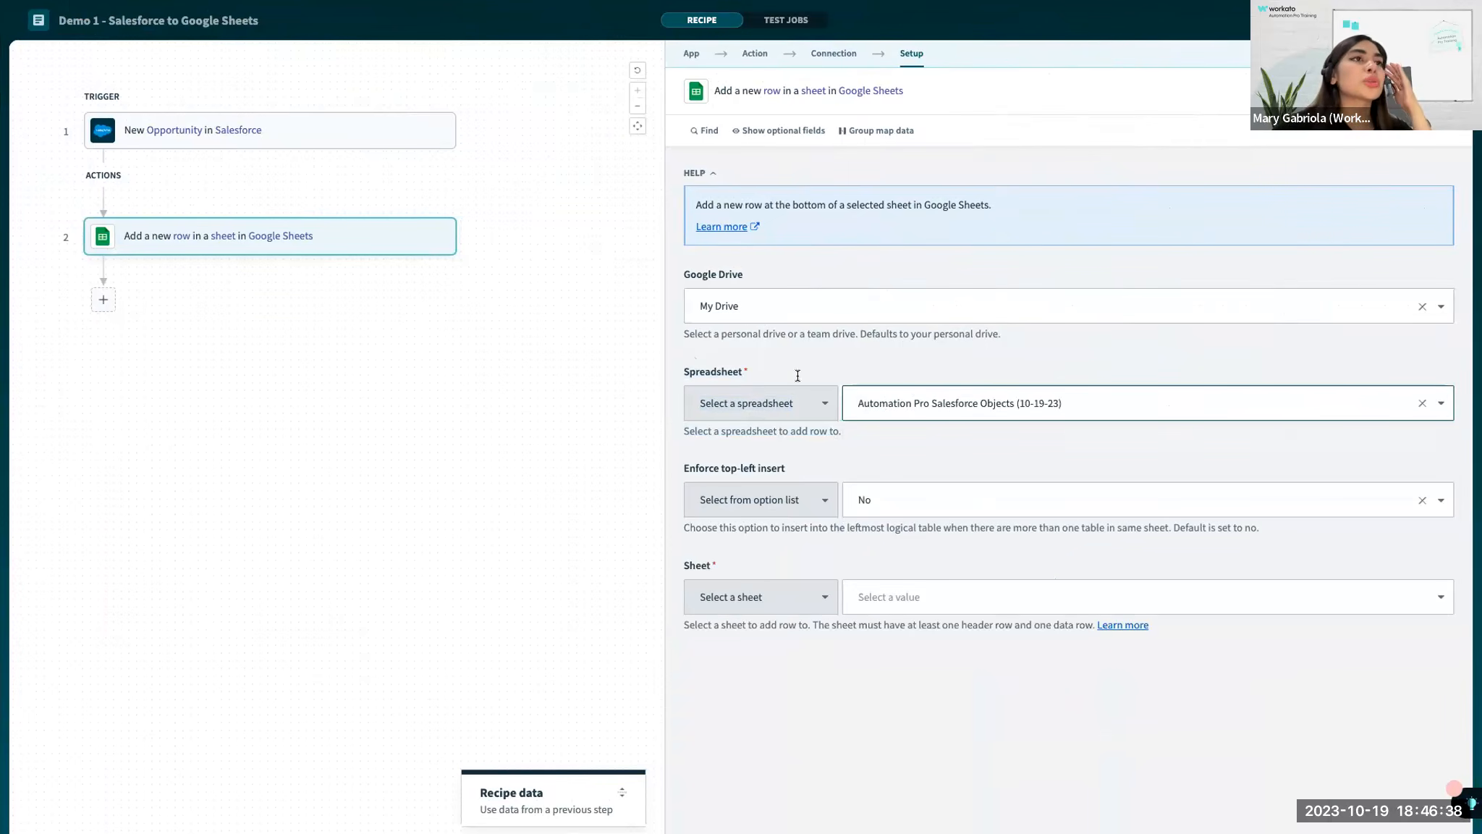
Compare the Google Sheets file's title with the spreadsheet chosen in the recipe, and examine the available sheet options.
key(ctrl+Left)
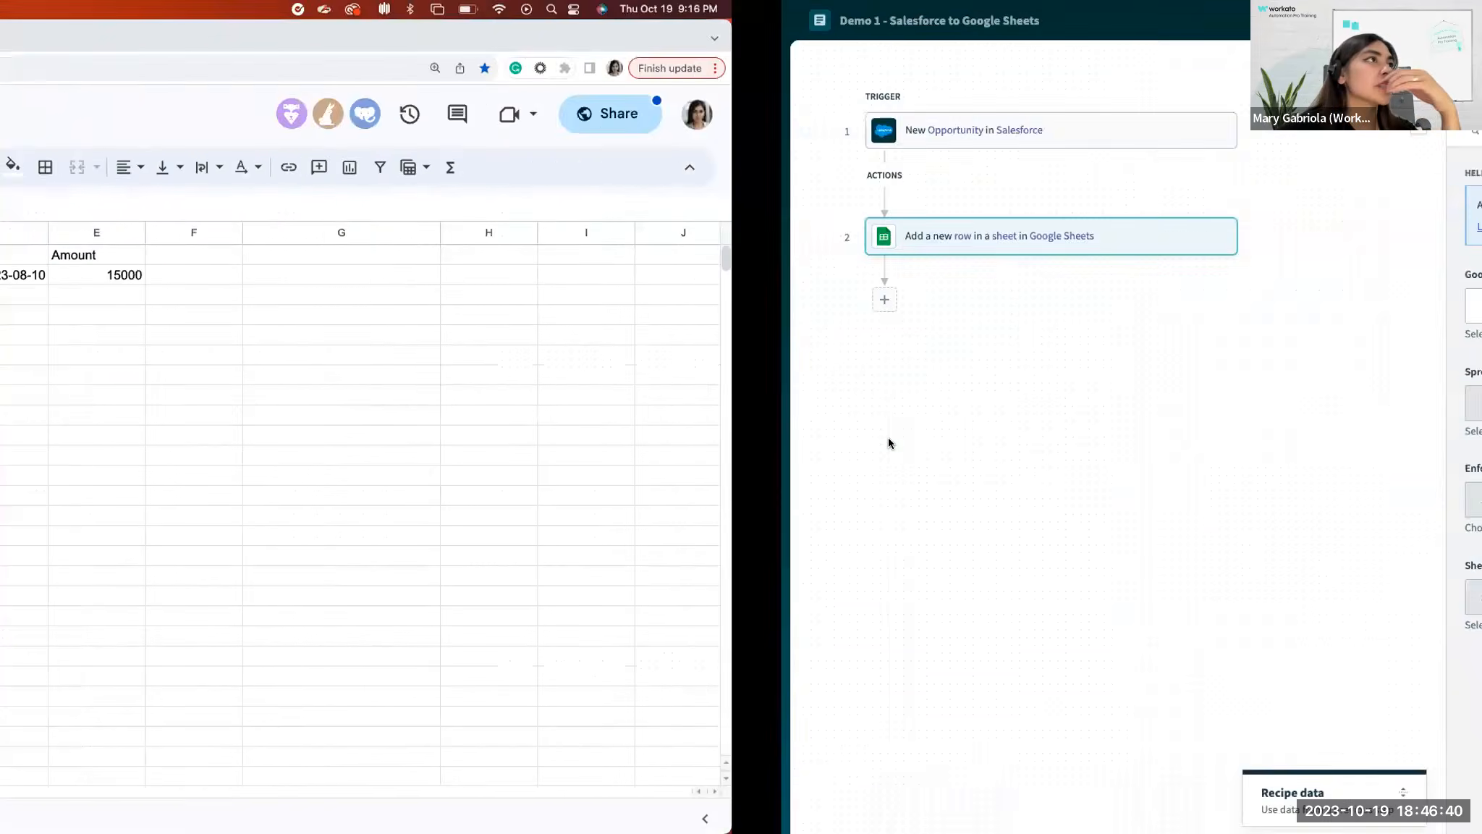
click(257, 96)
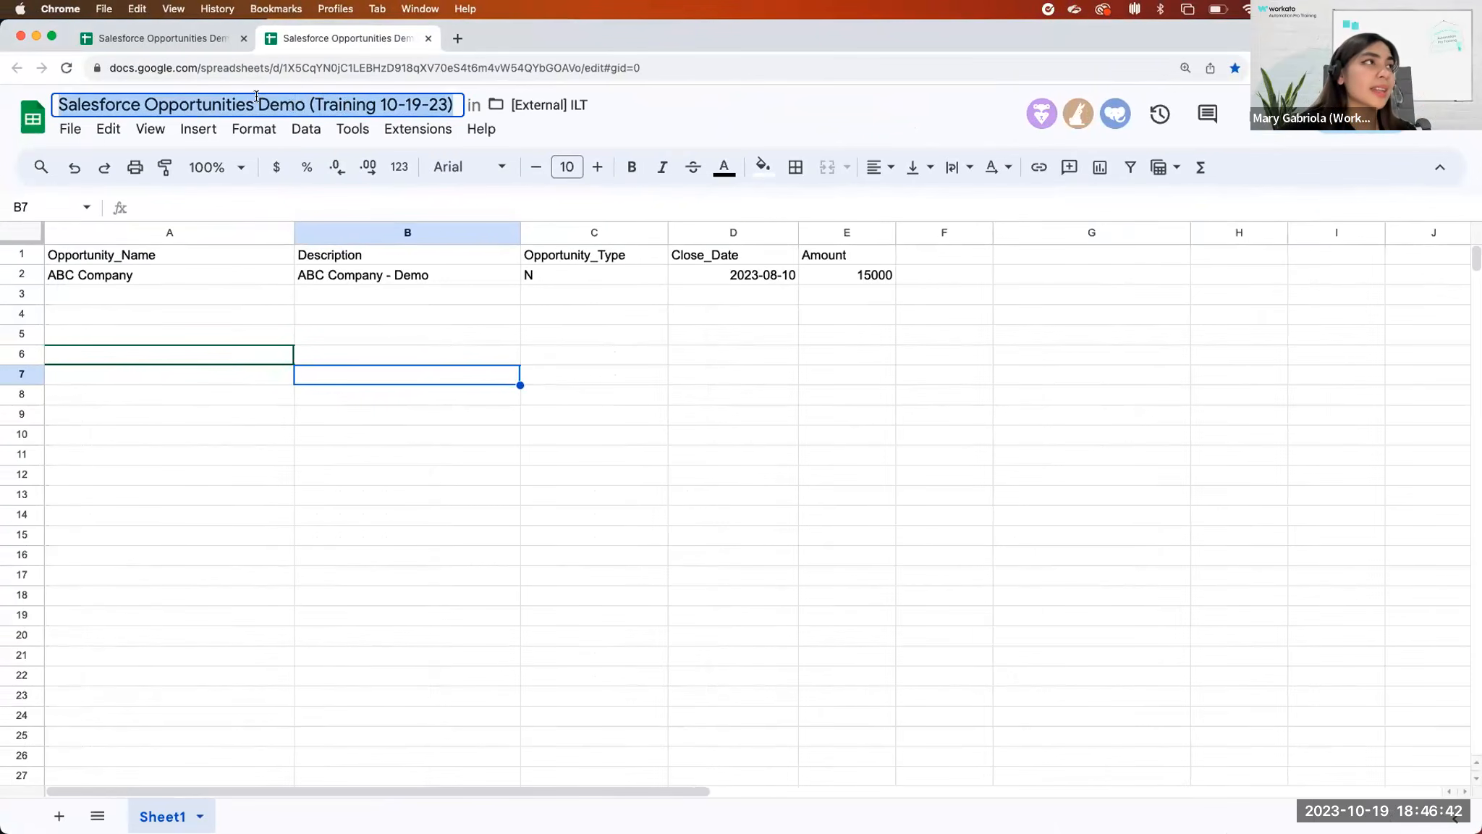
key(ctrl+Right)
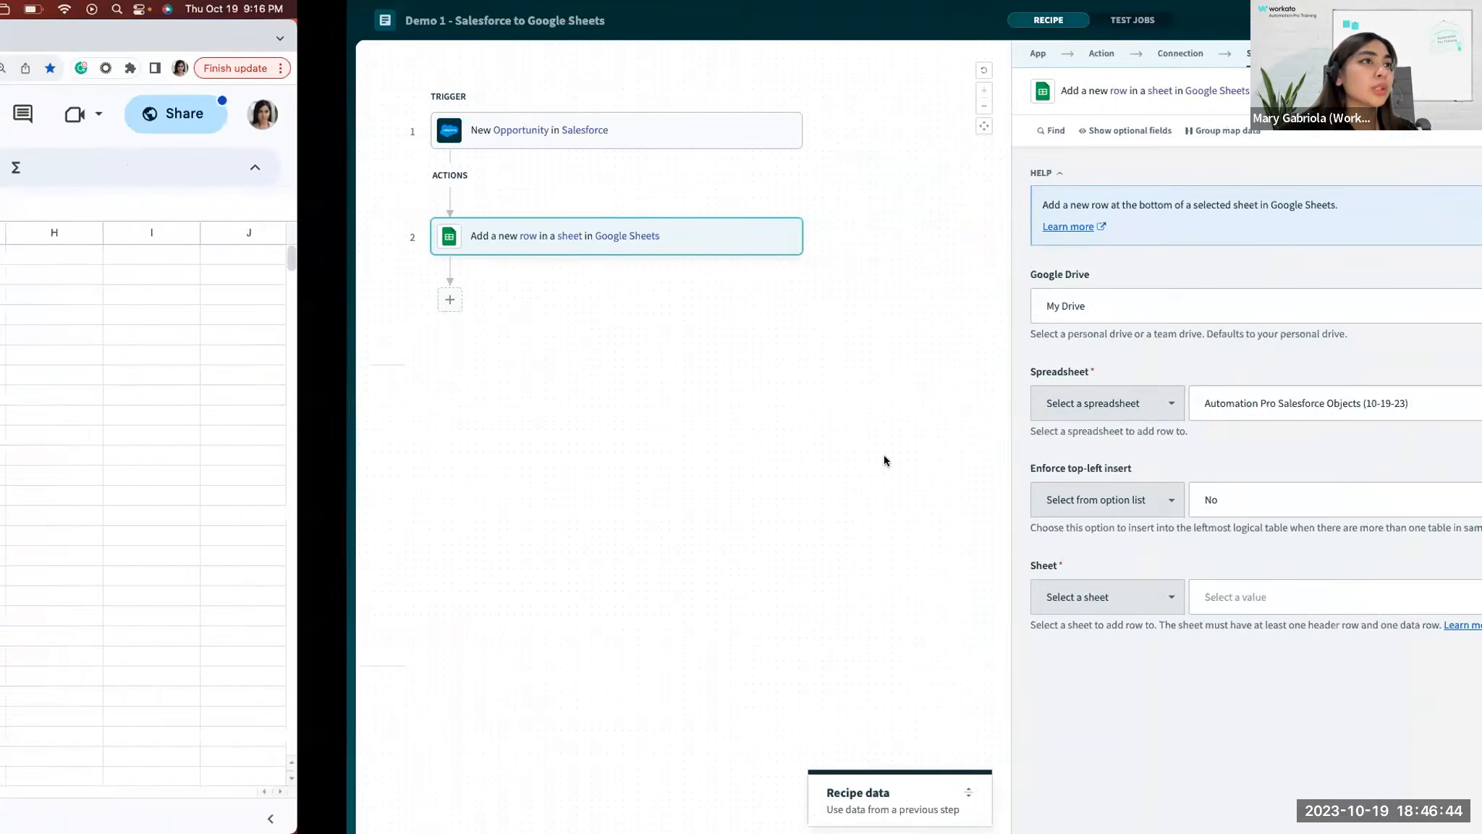
drag(670, 366, 1085, 412)
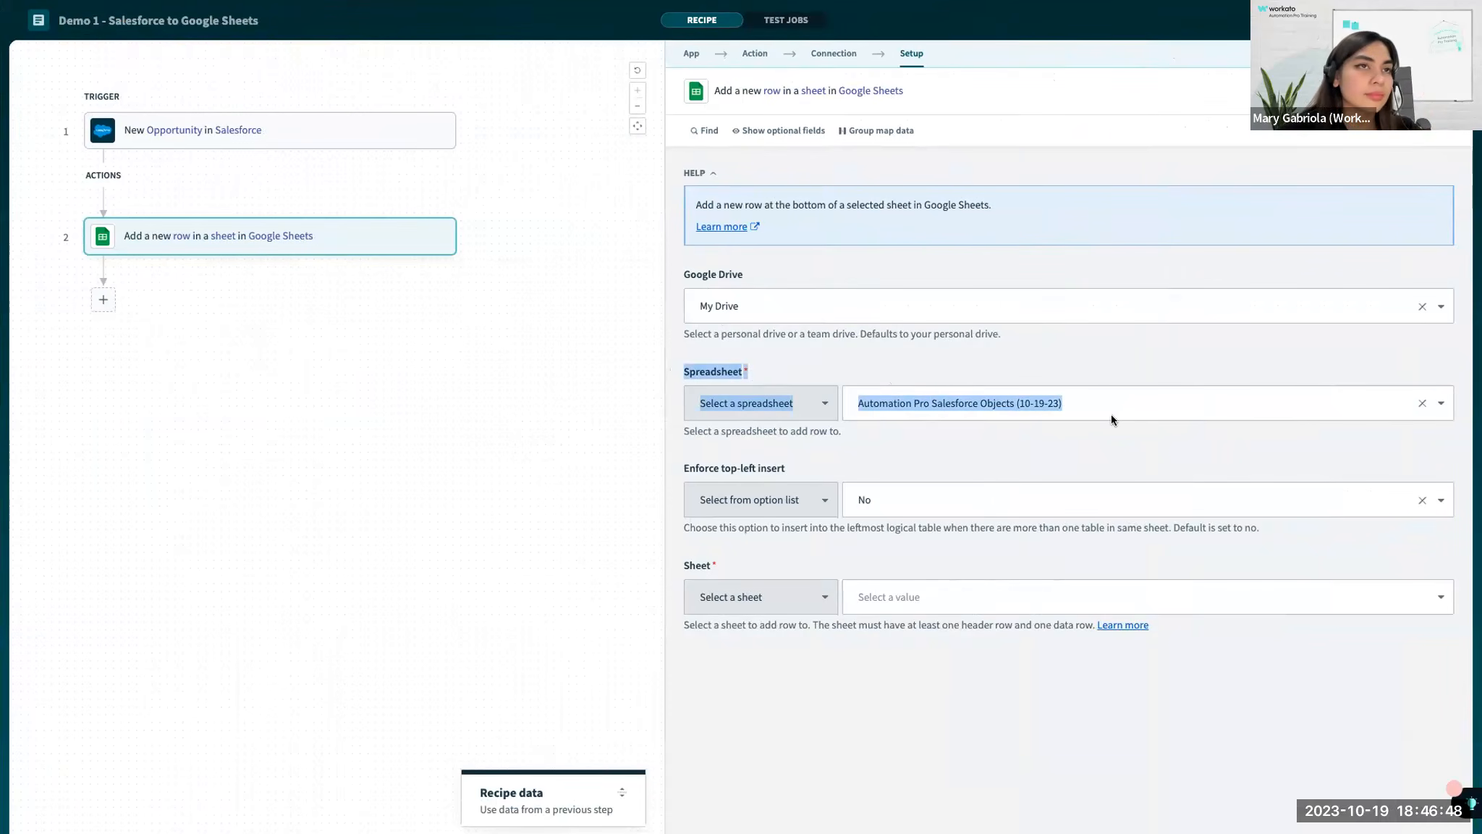
click(1063, 453)
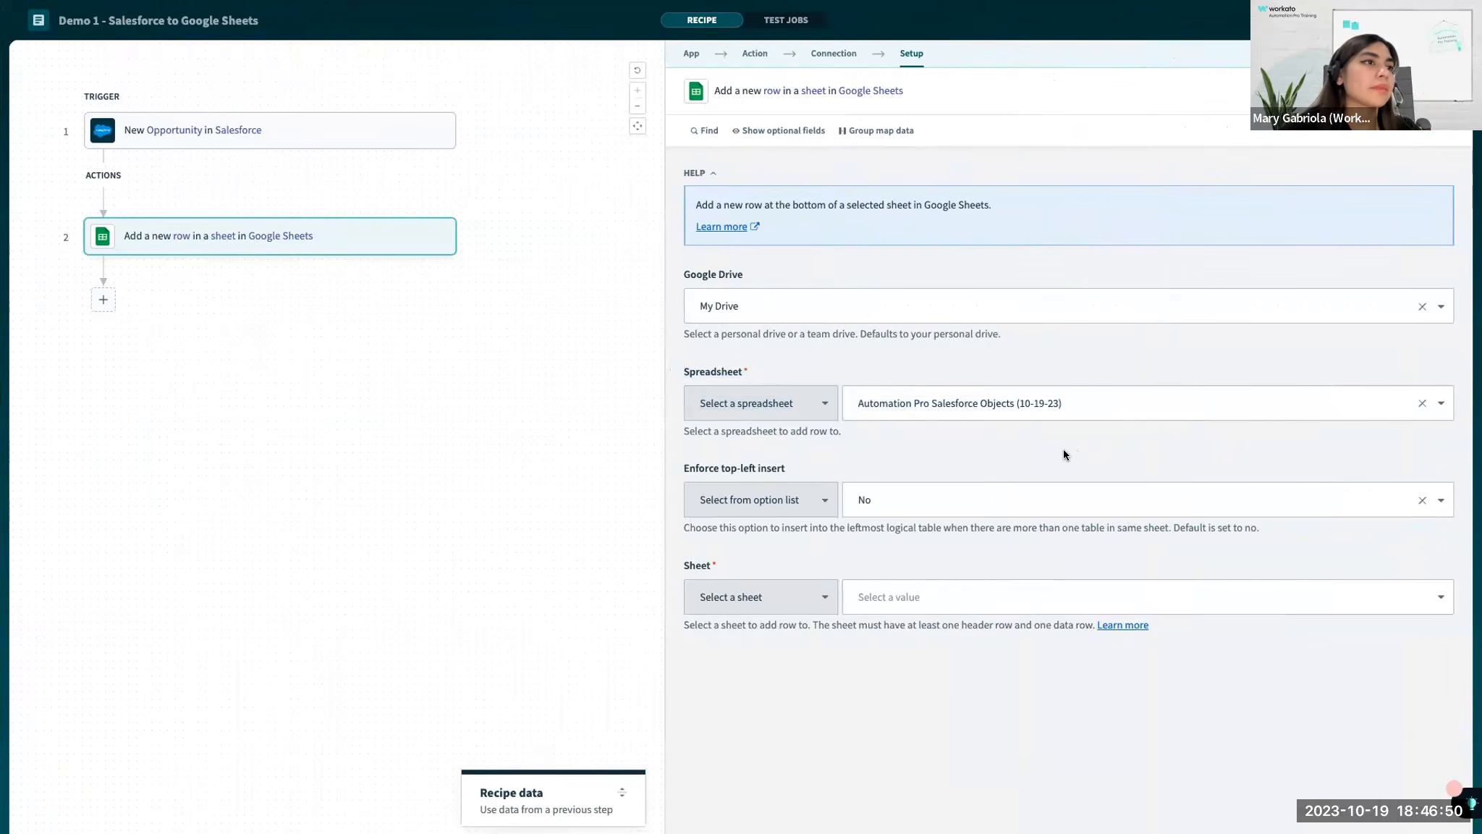
drag(685, 569, 756, 558)
click(884, 606)
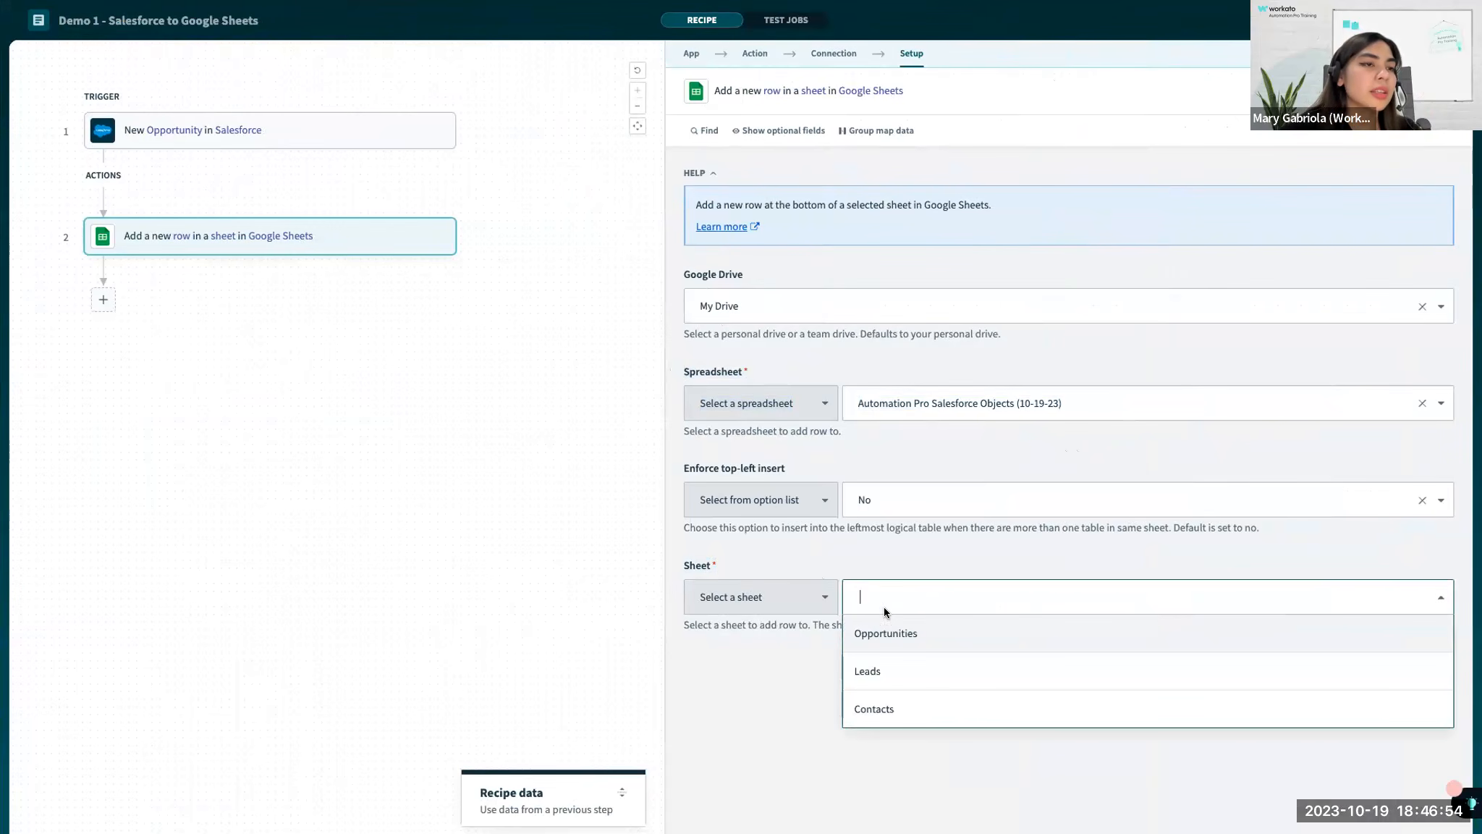
click(878, 560)
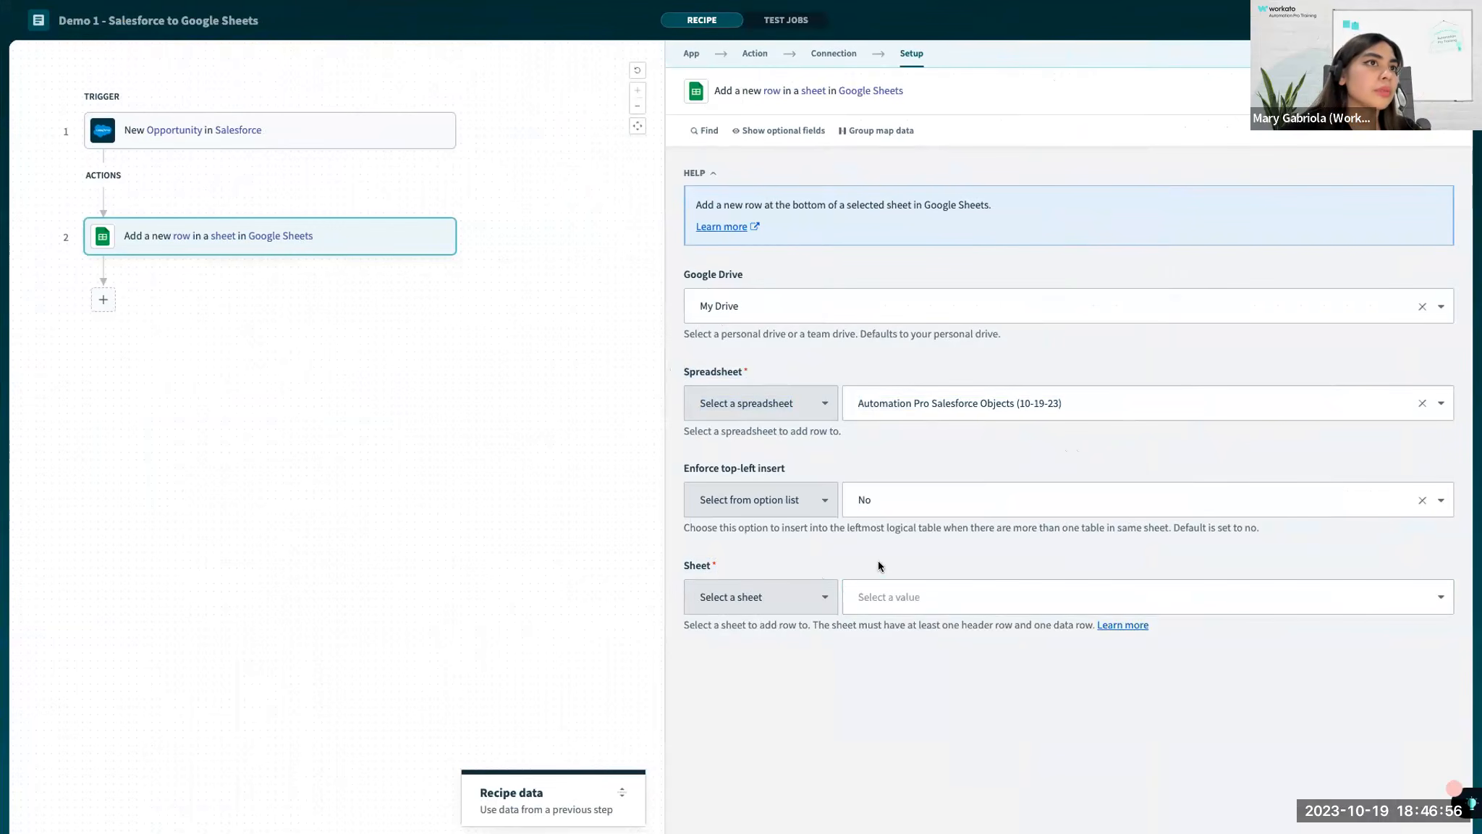
key(ctrl+Left)
key(ctrl+Right)
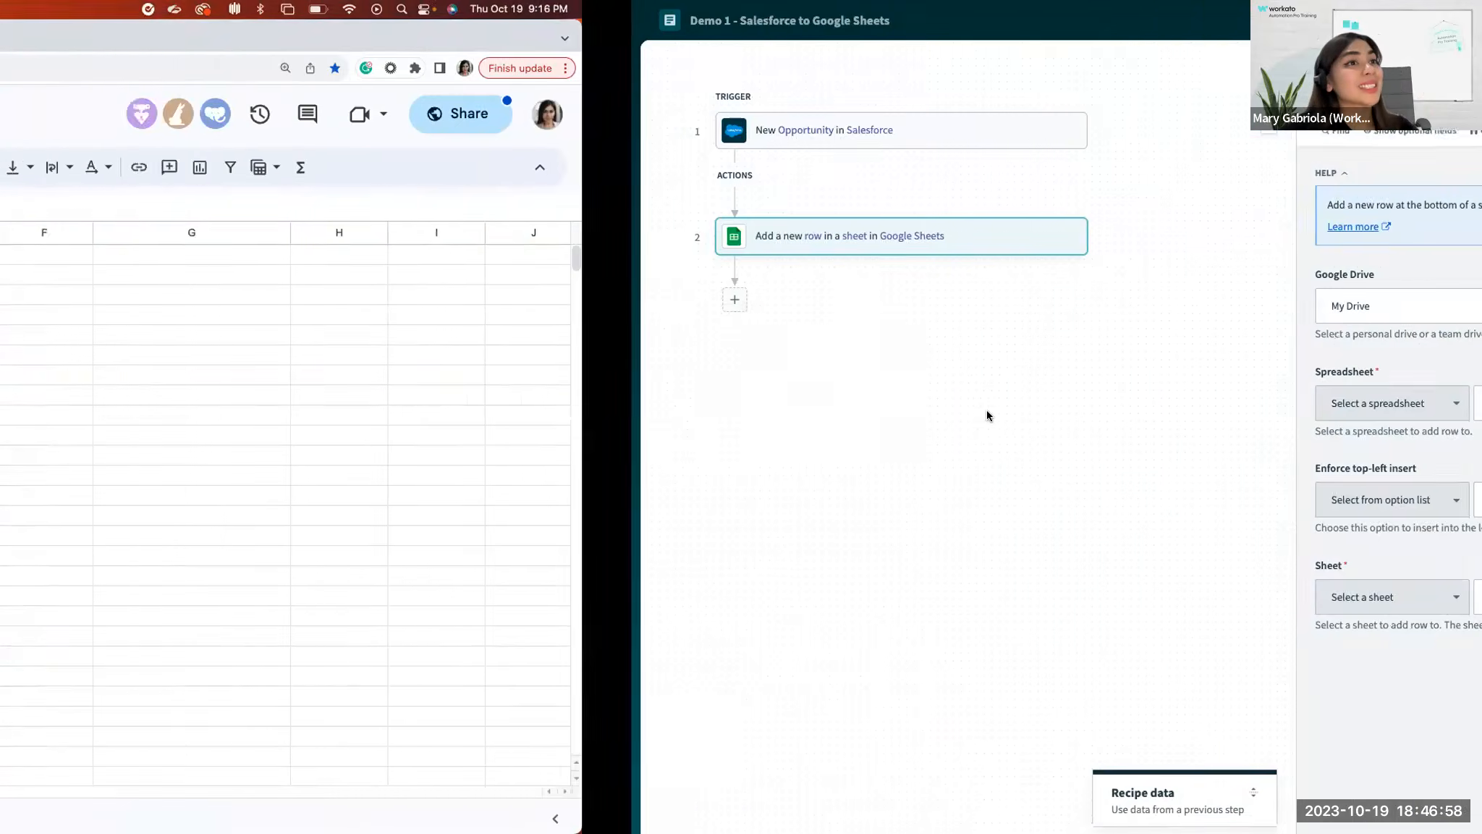
Search for "salesforce oppo" and set the action's spreadsheet to Salesforce Opportunities Demo (Training 10-12).
click(983, 410)
text(salesforce)
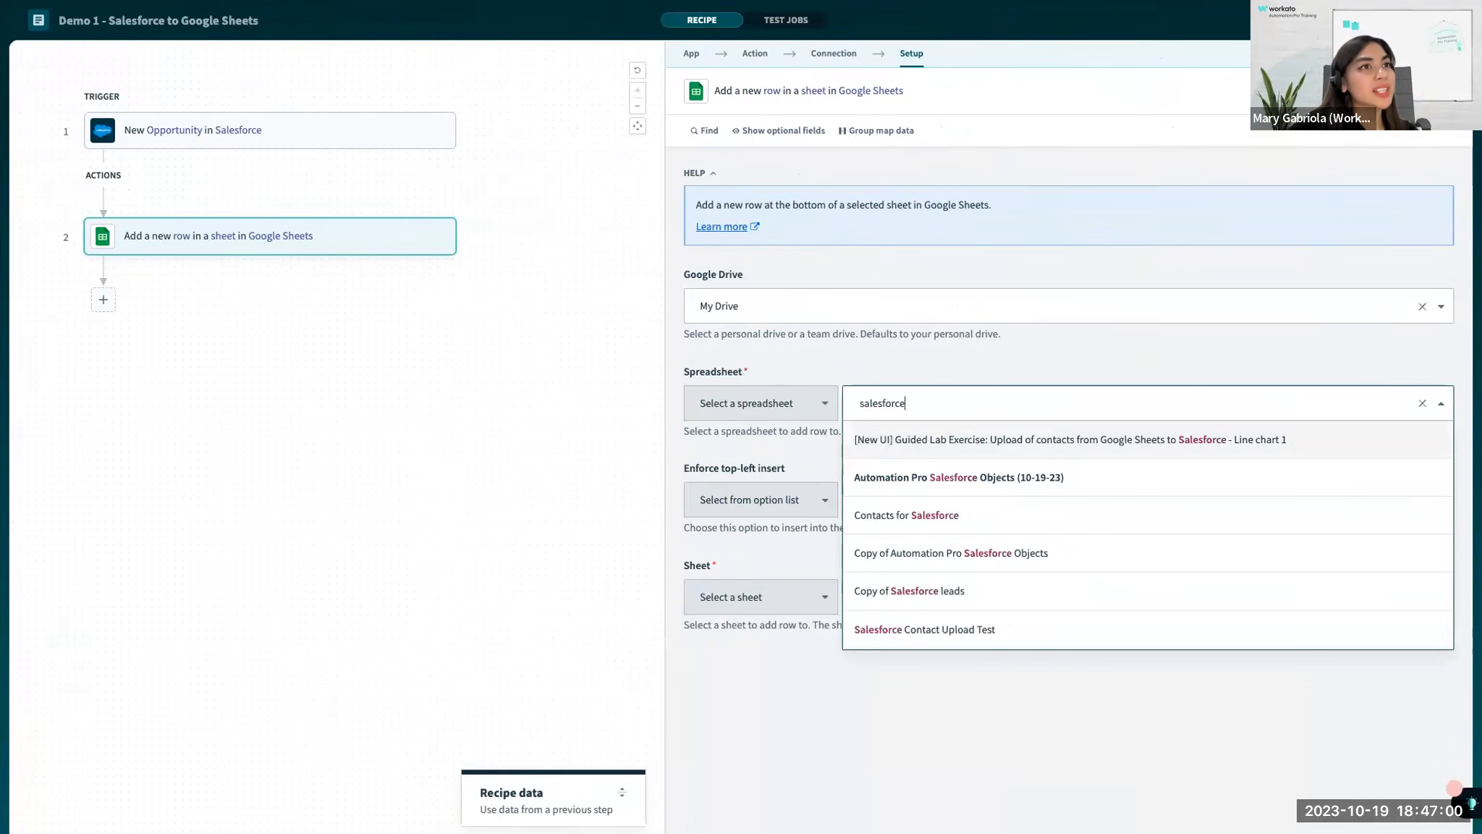
text( oppo)
key(Down)
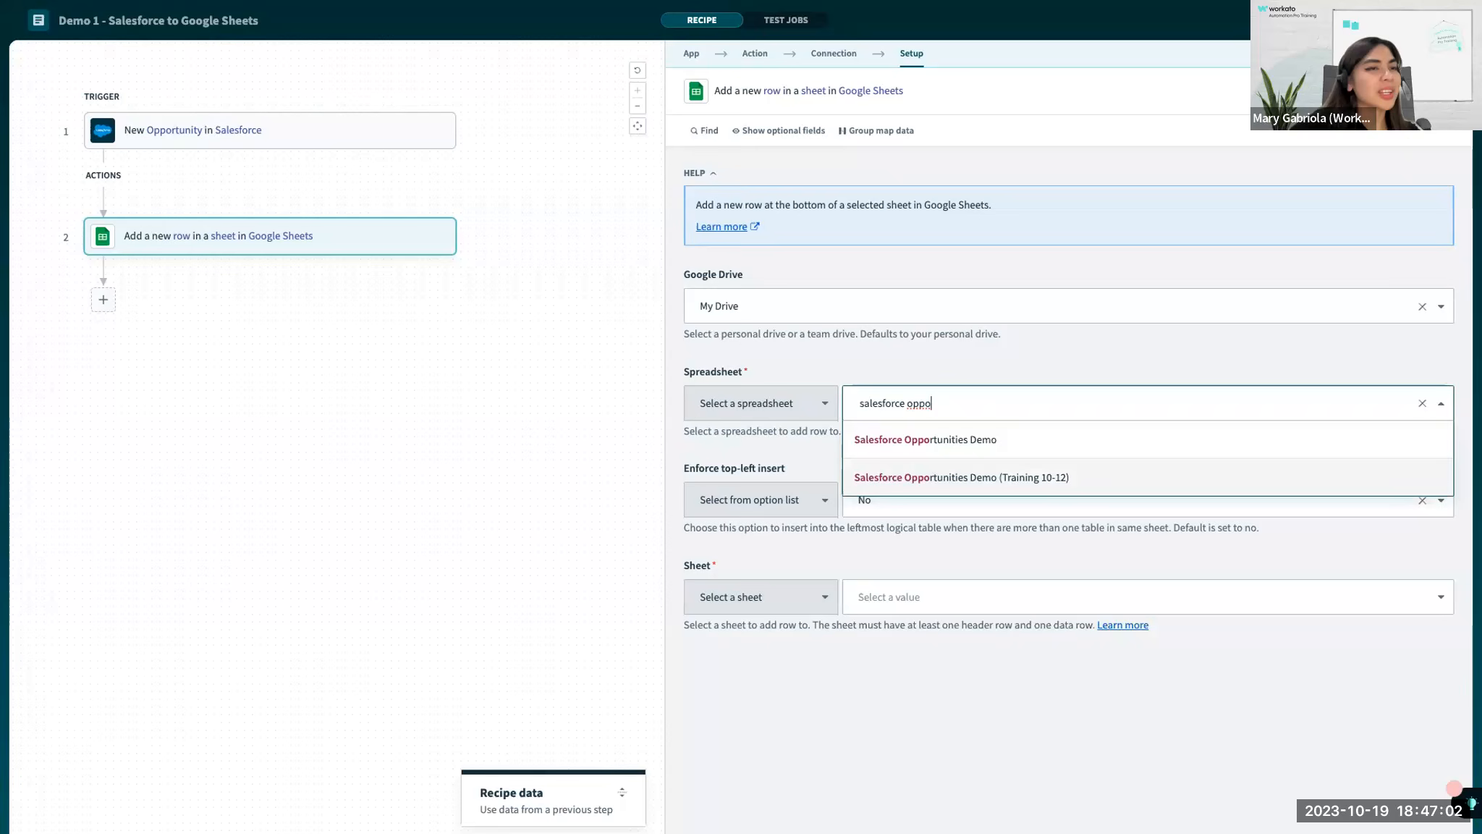
key(Return)
Recheck the Google Sheets file's title, reselect Salesforce Opportunities Demo (Training 10-12) as the action's spreadsheet, and save the recipe.
key(ctrl+Left)
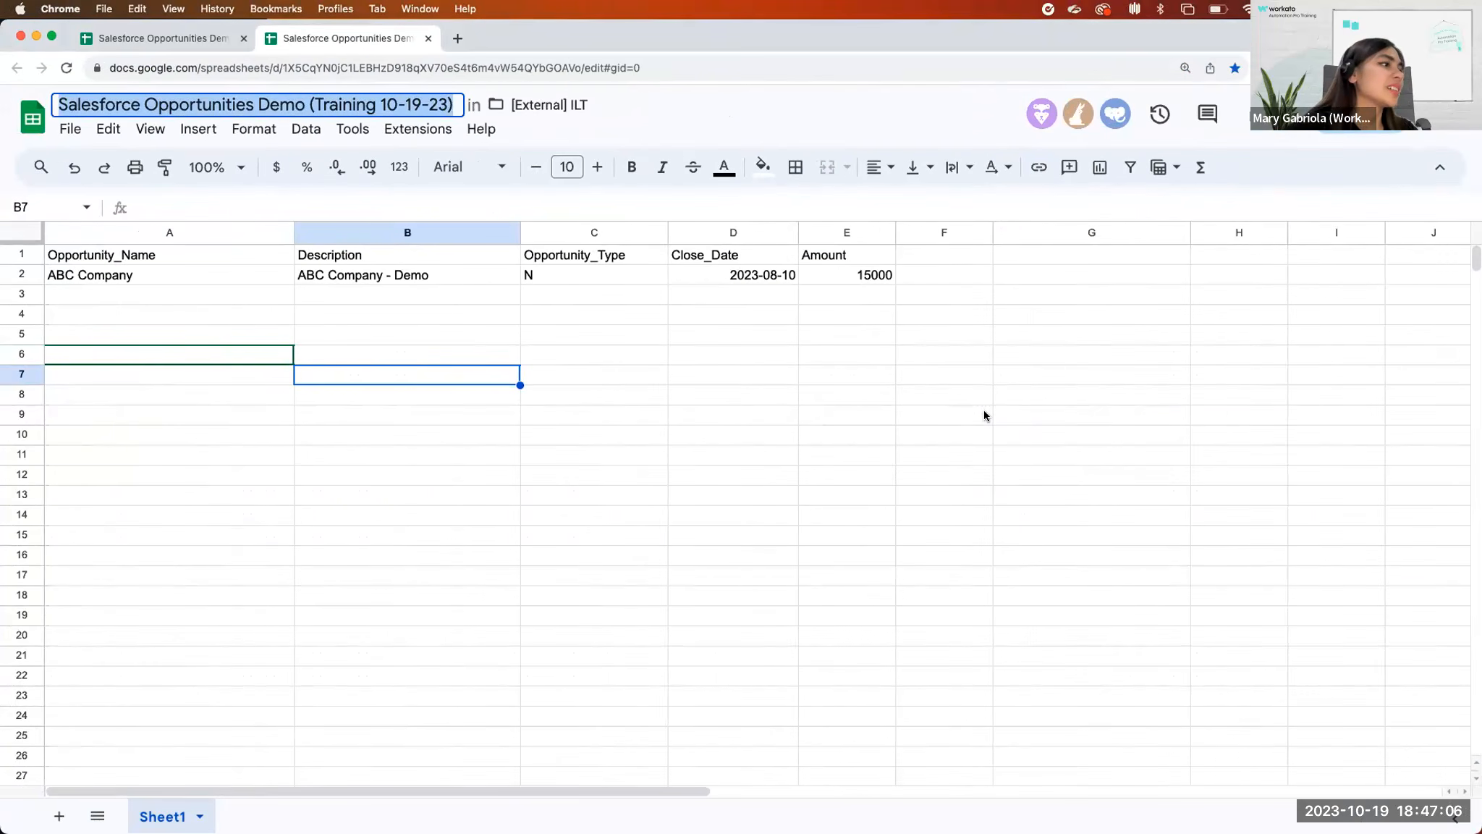
key(ctrl+Right)
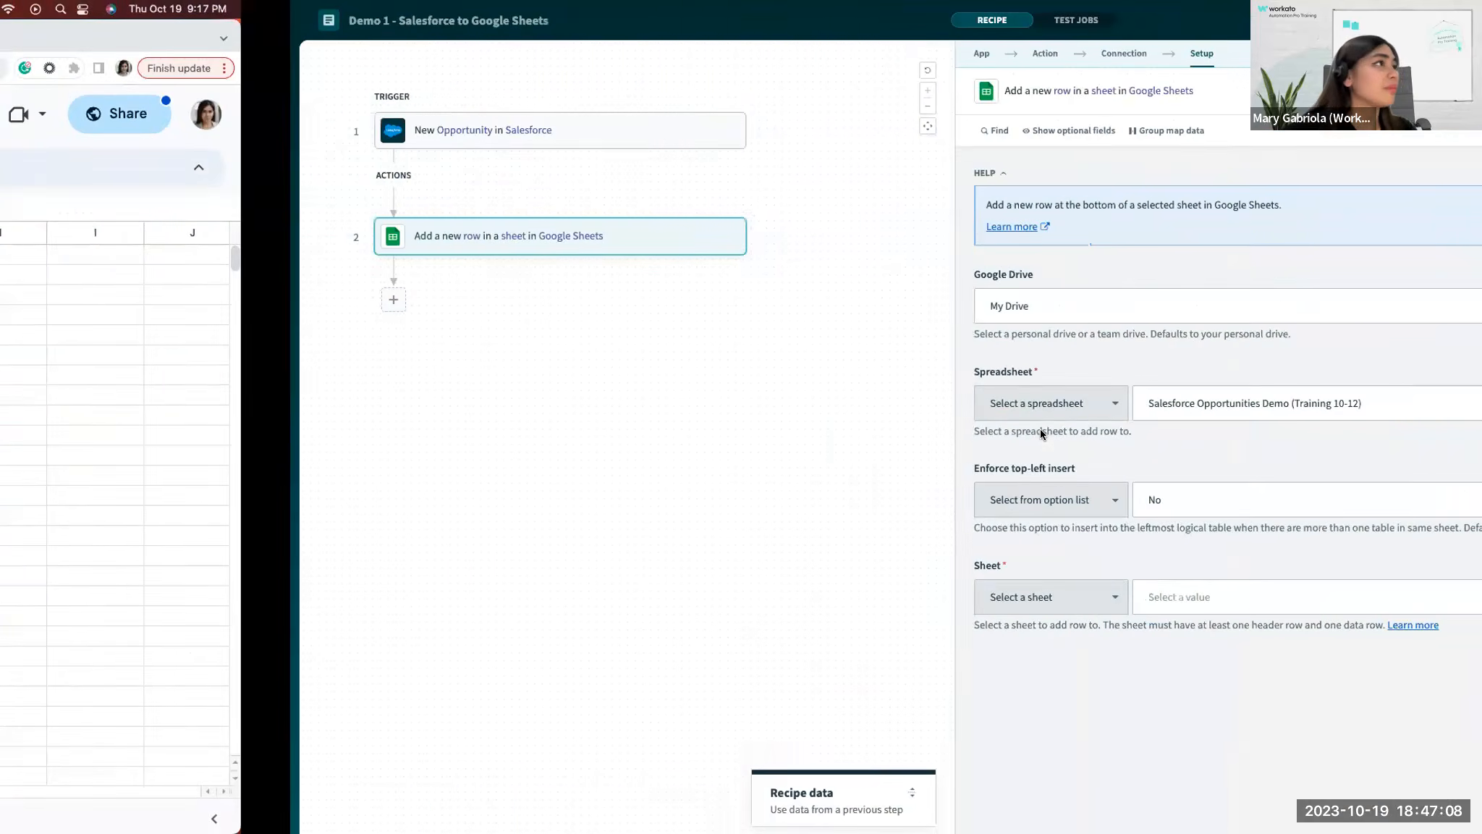
key(ctrl+Left)
key(ctrl+Right)
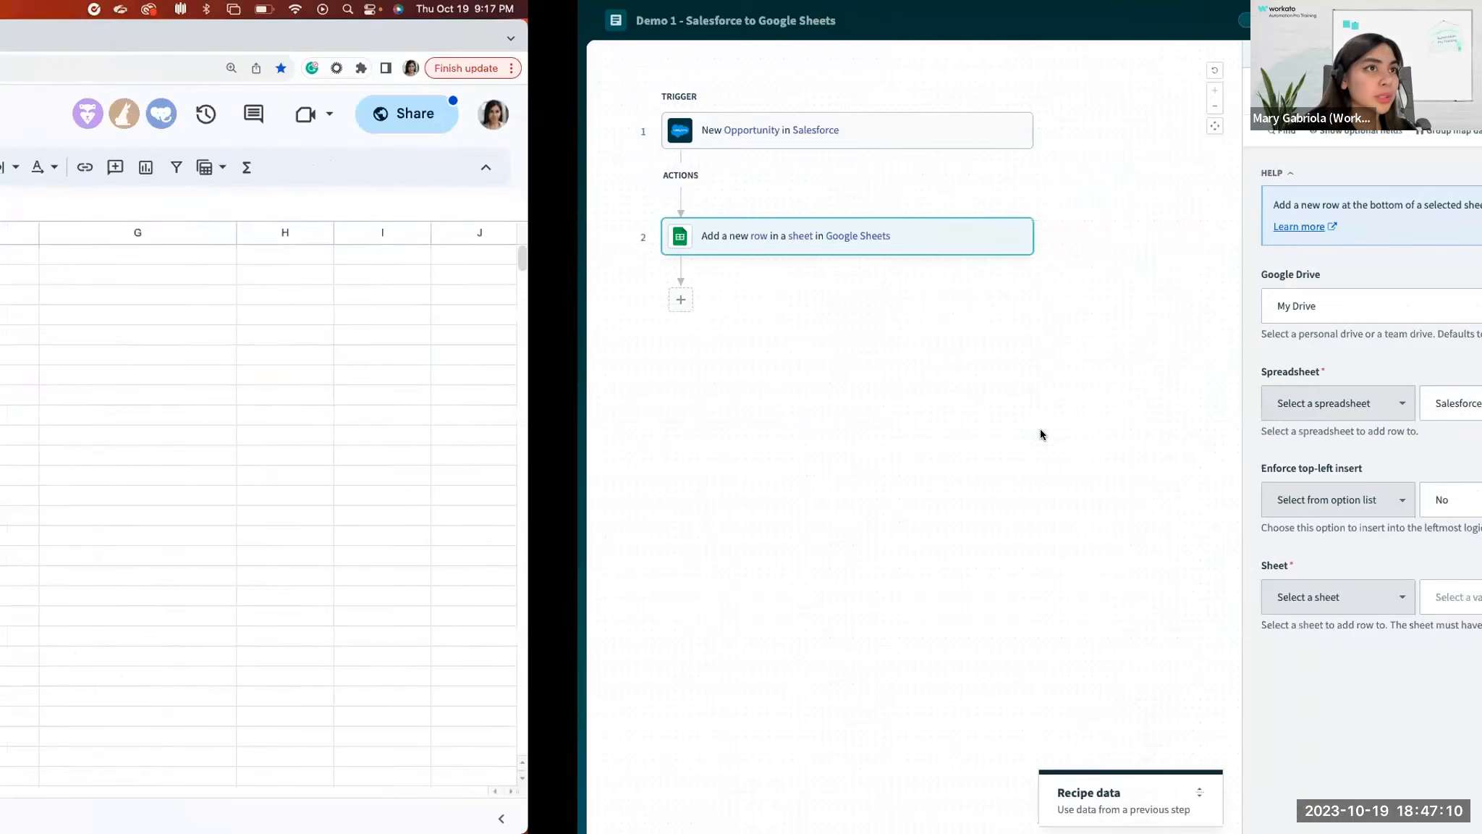
click(1055, 404)
text(salesforce o)
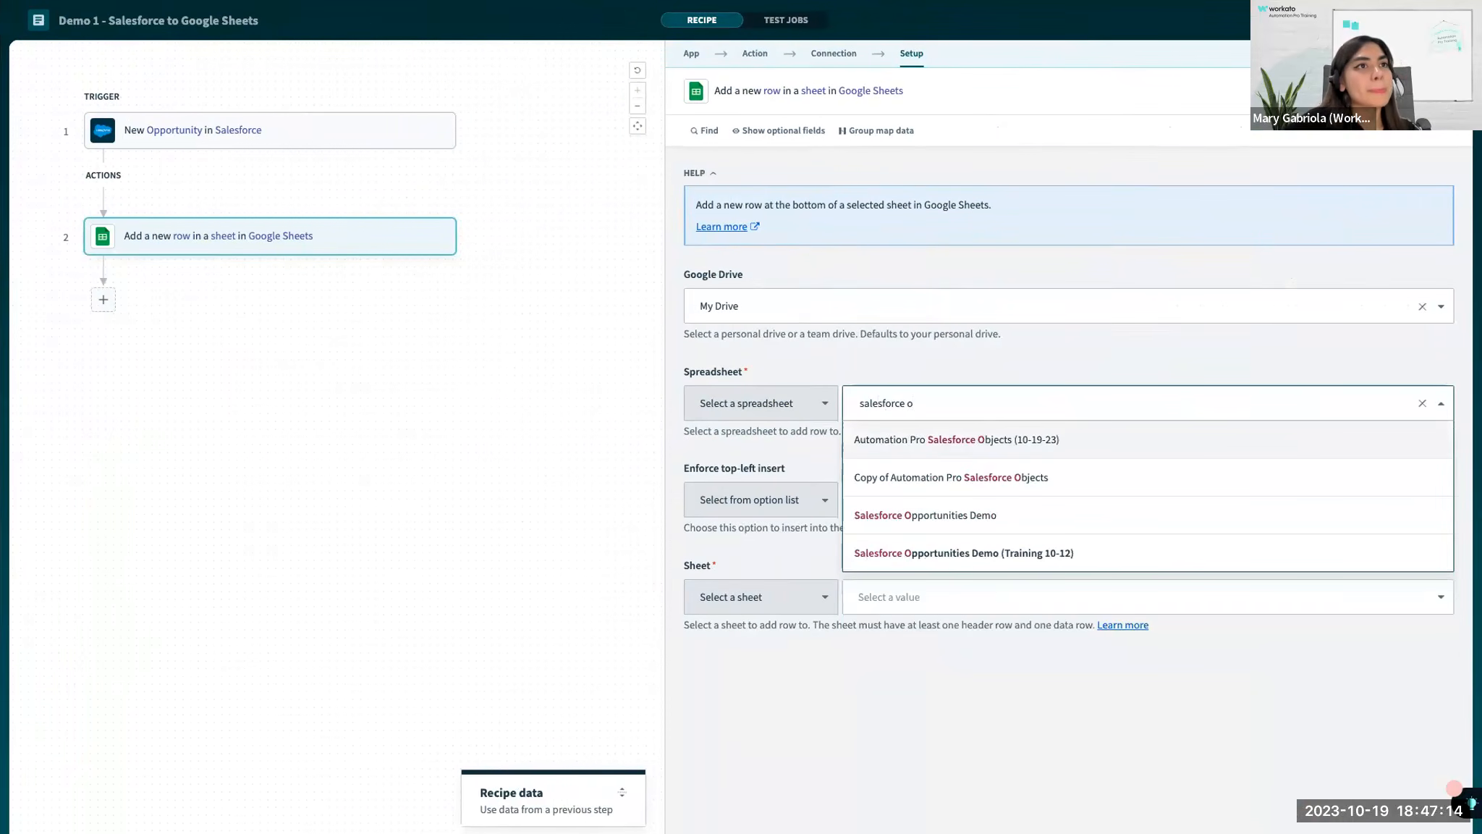
click(998, 551)
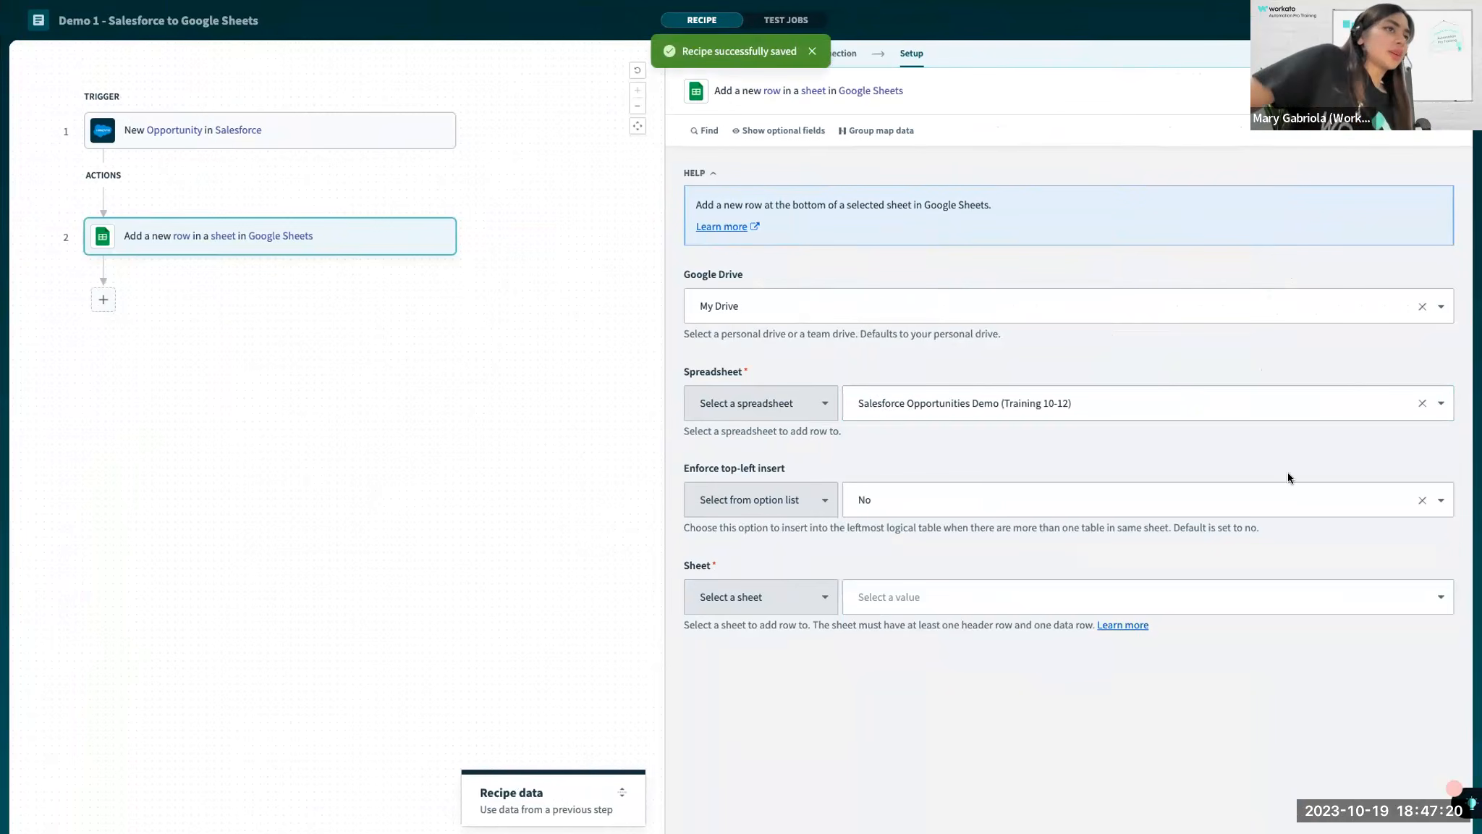
Set the action's target sheet to Sheet1, and switch to the open Google Sheets file.
click(865, 601)
click(875, 633)
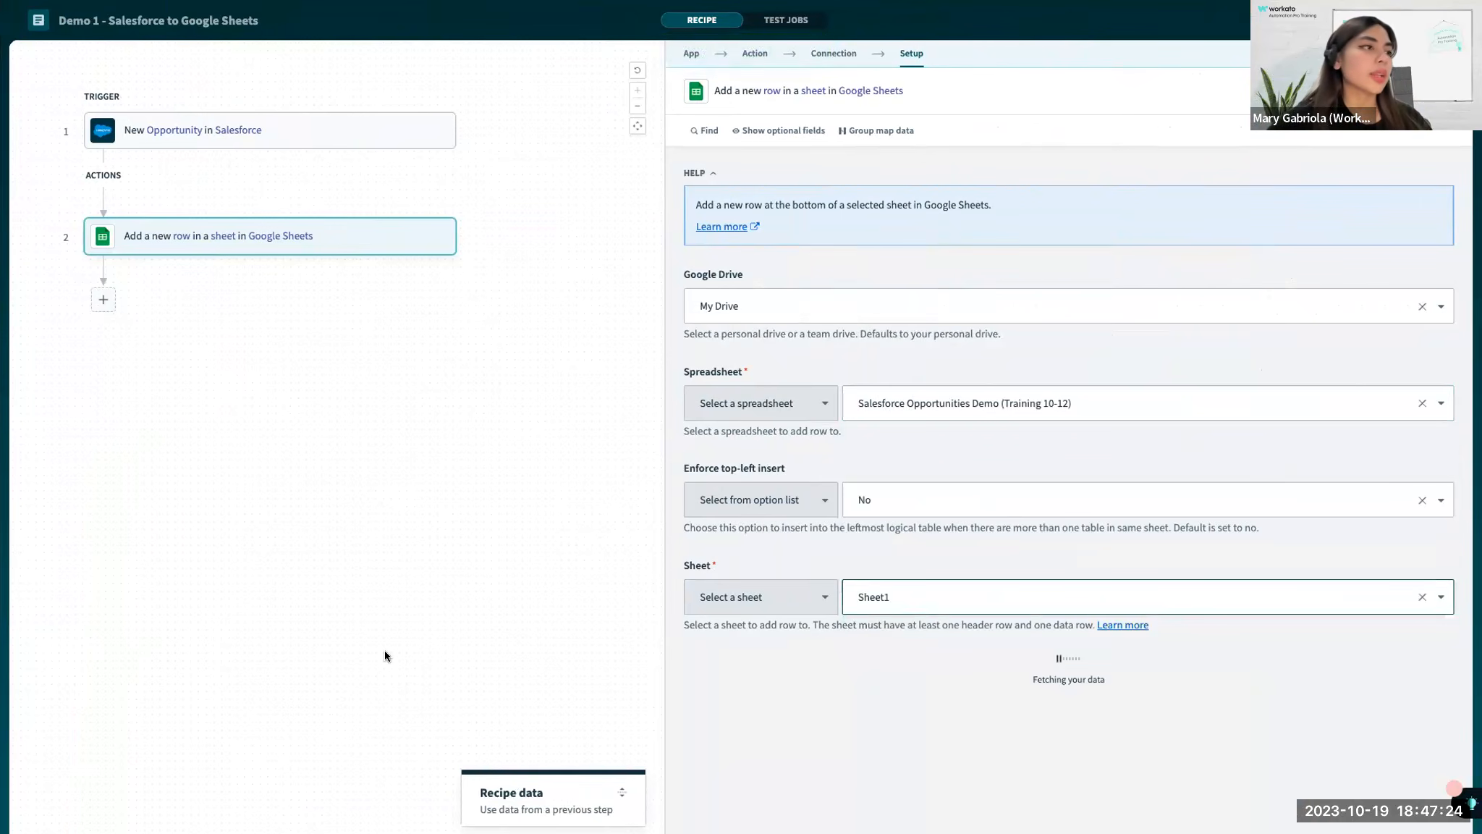
key(ctrl+Left)
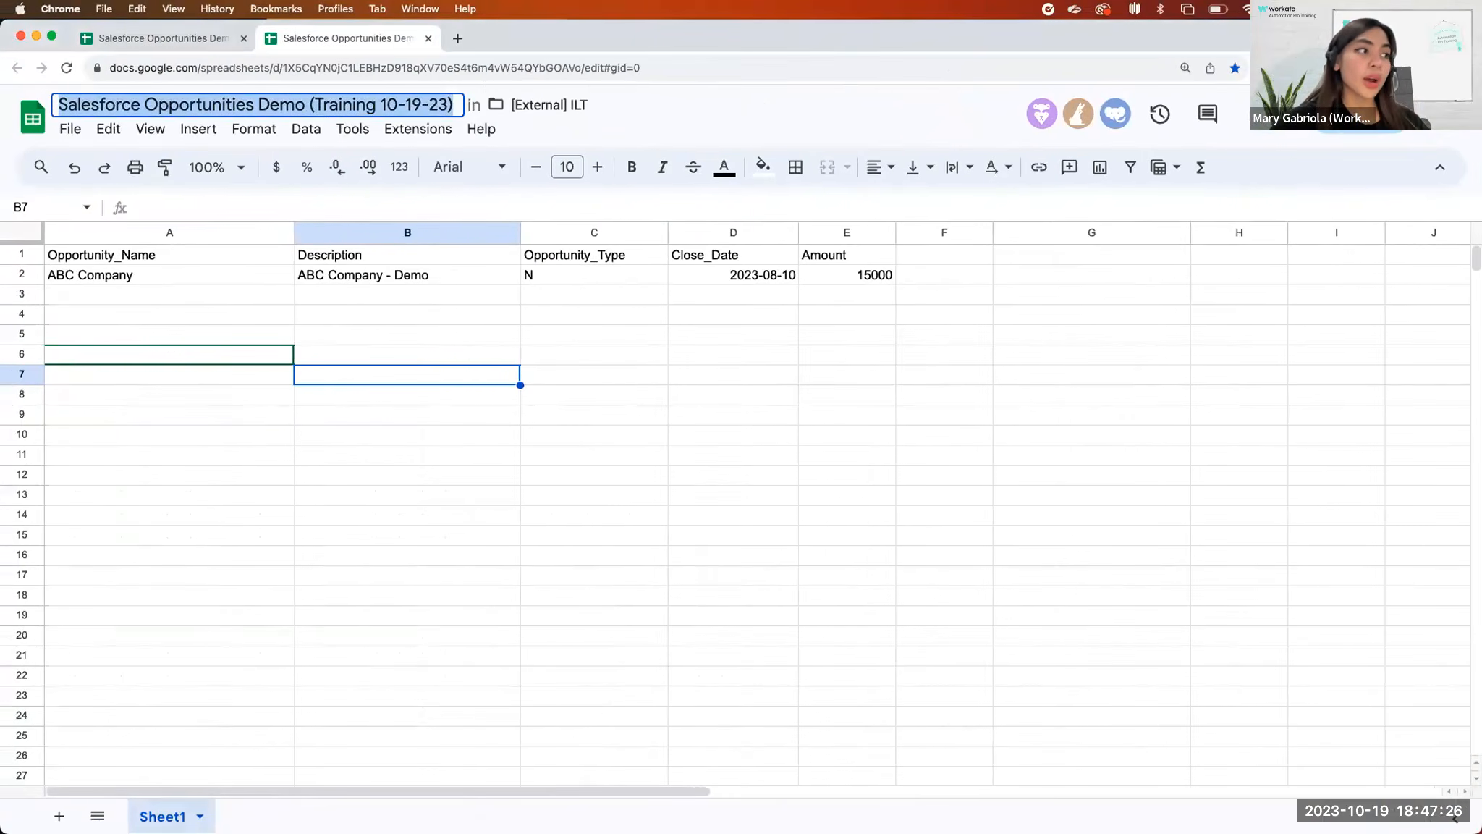
Check the Sheet1 name in the spreadsheet, return to the recipe, and capture a screenshot of the Add row action's setup.
scroll(152, 830, up, 10)
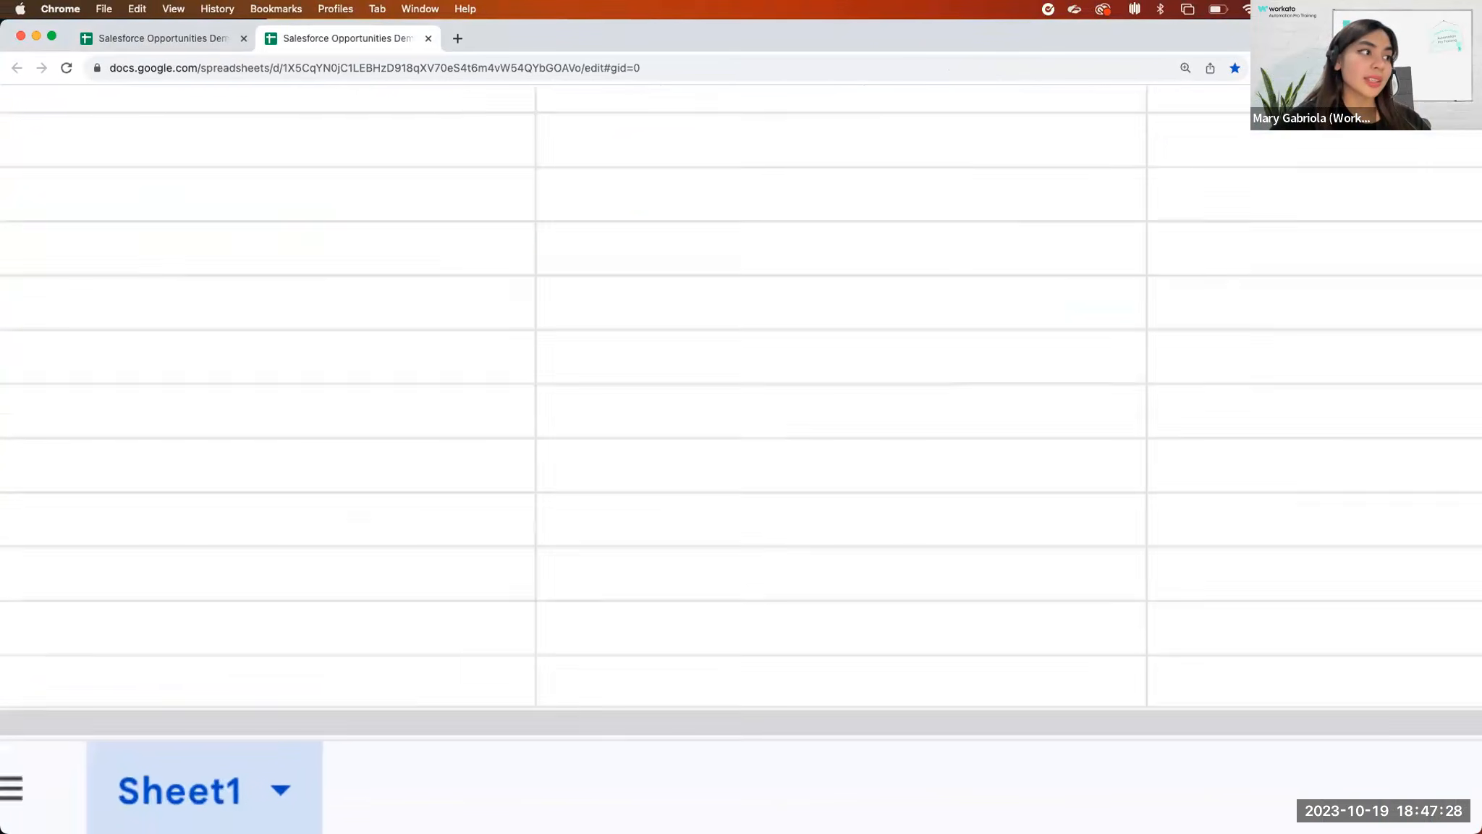
key(ctrl+Right)
key(super+shift+4)
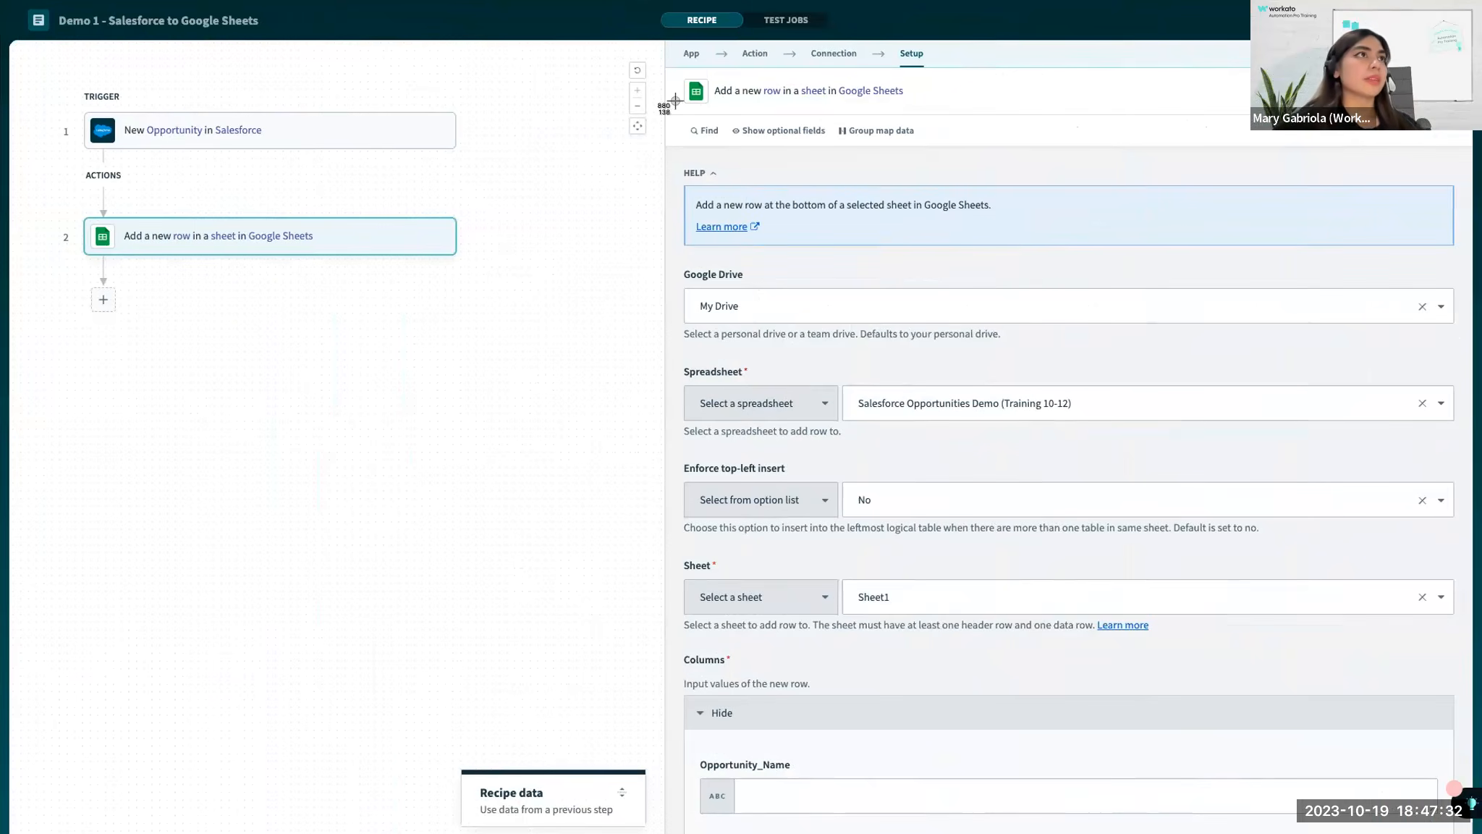
drag(679, 40, 1336, 676)
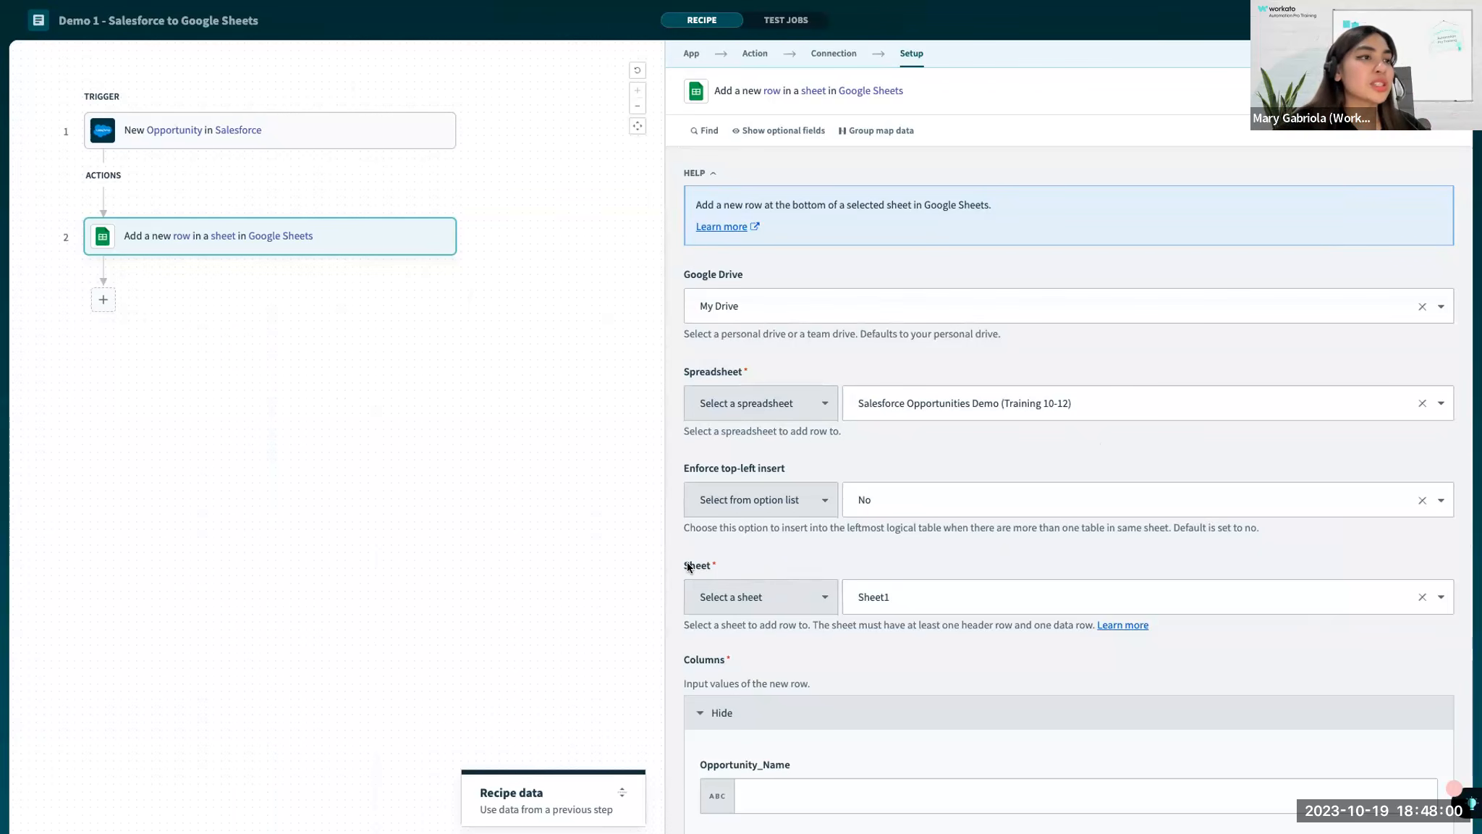
Examine the Add row action's column fields from Opportunity_Name to Amount.
scroll(901, 585, down, 3)
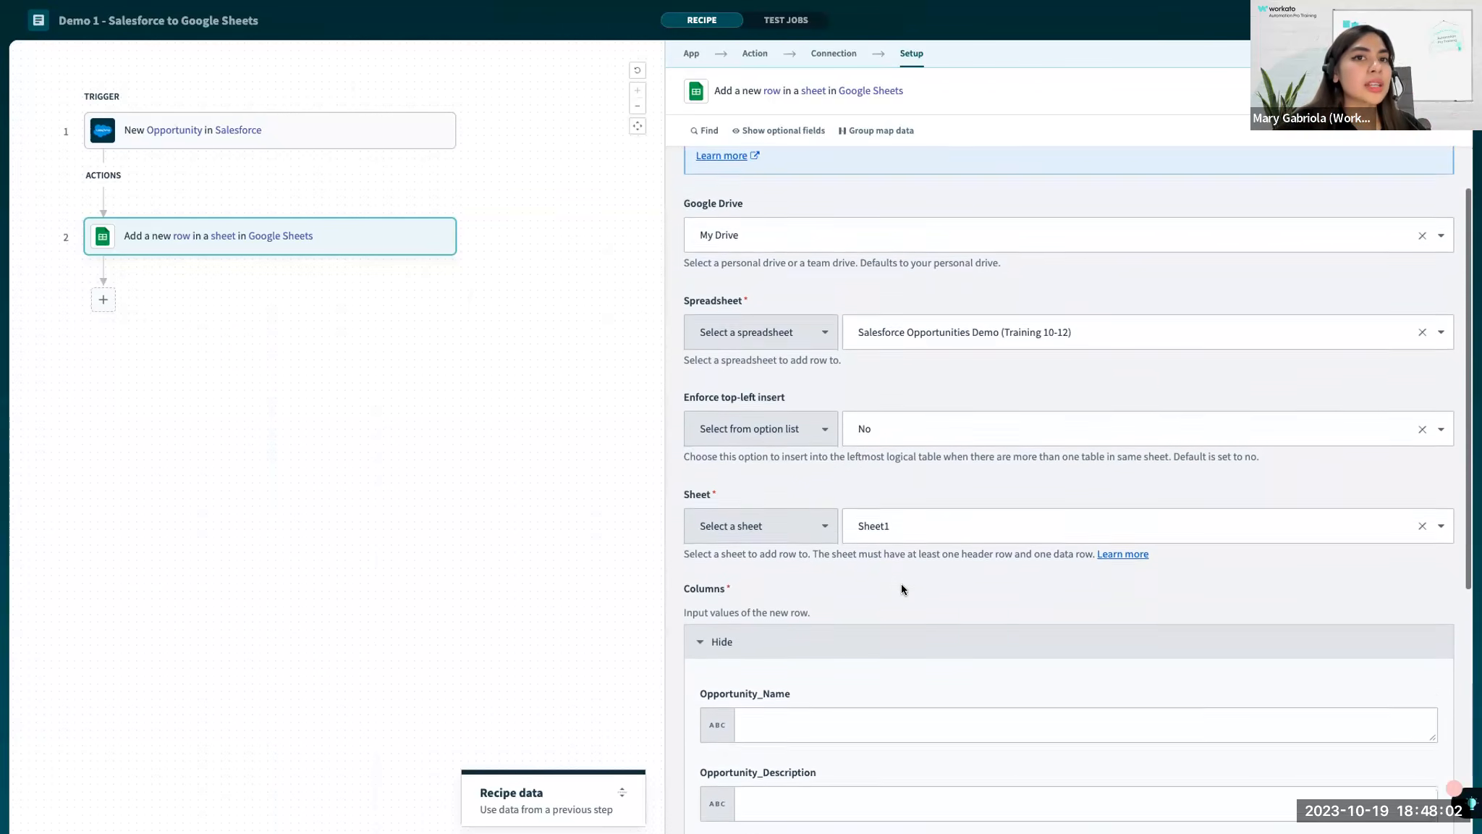
scroll(901, 588, down, 3)
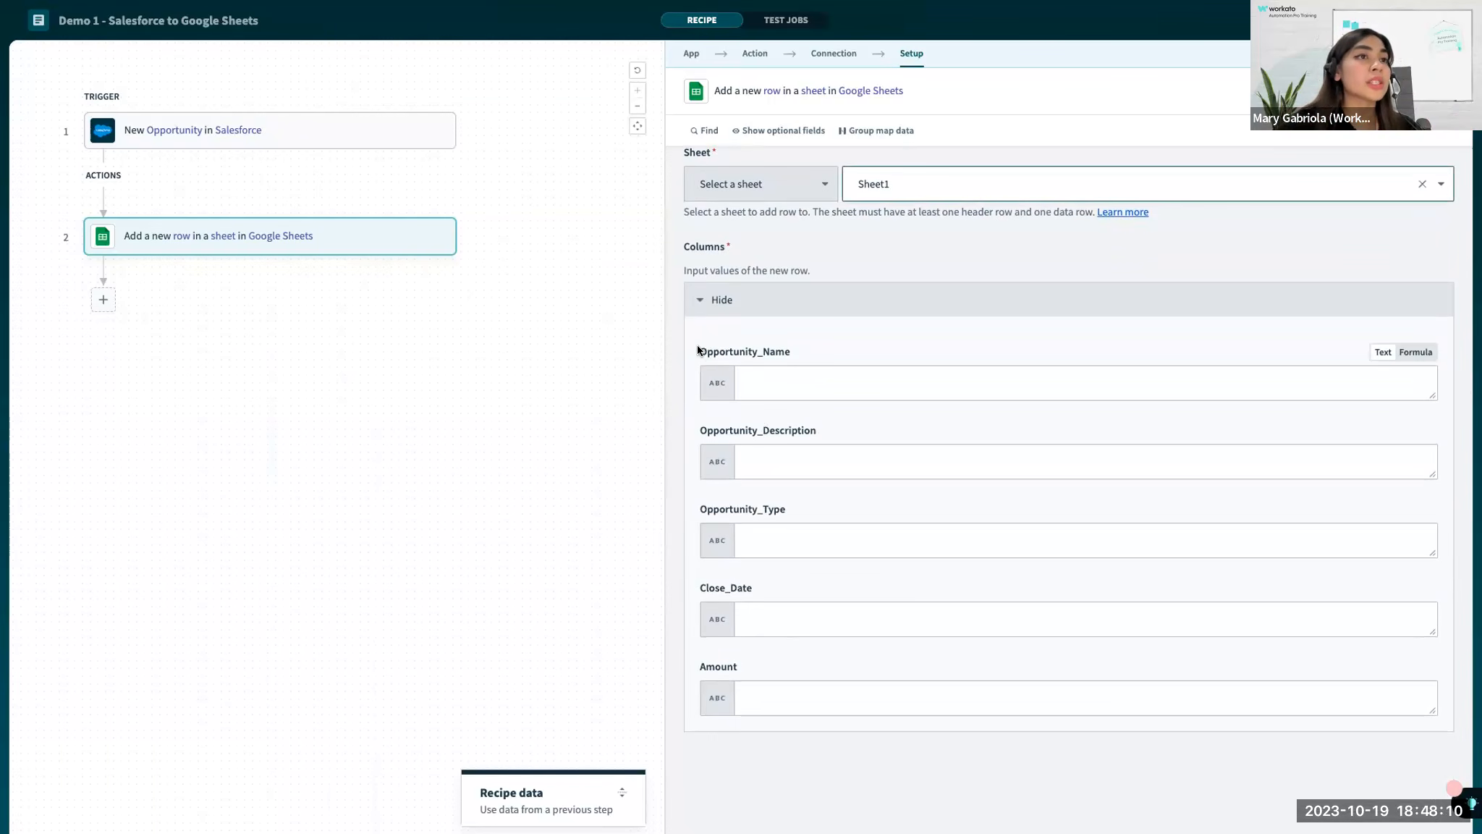
drag(698, 350, 760, 676)
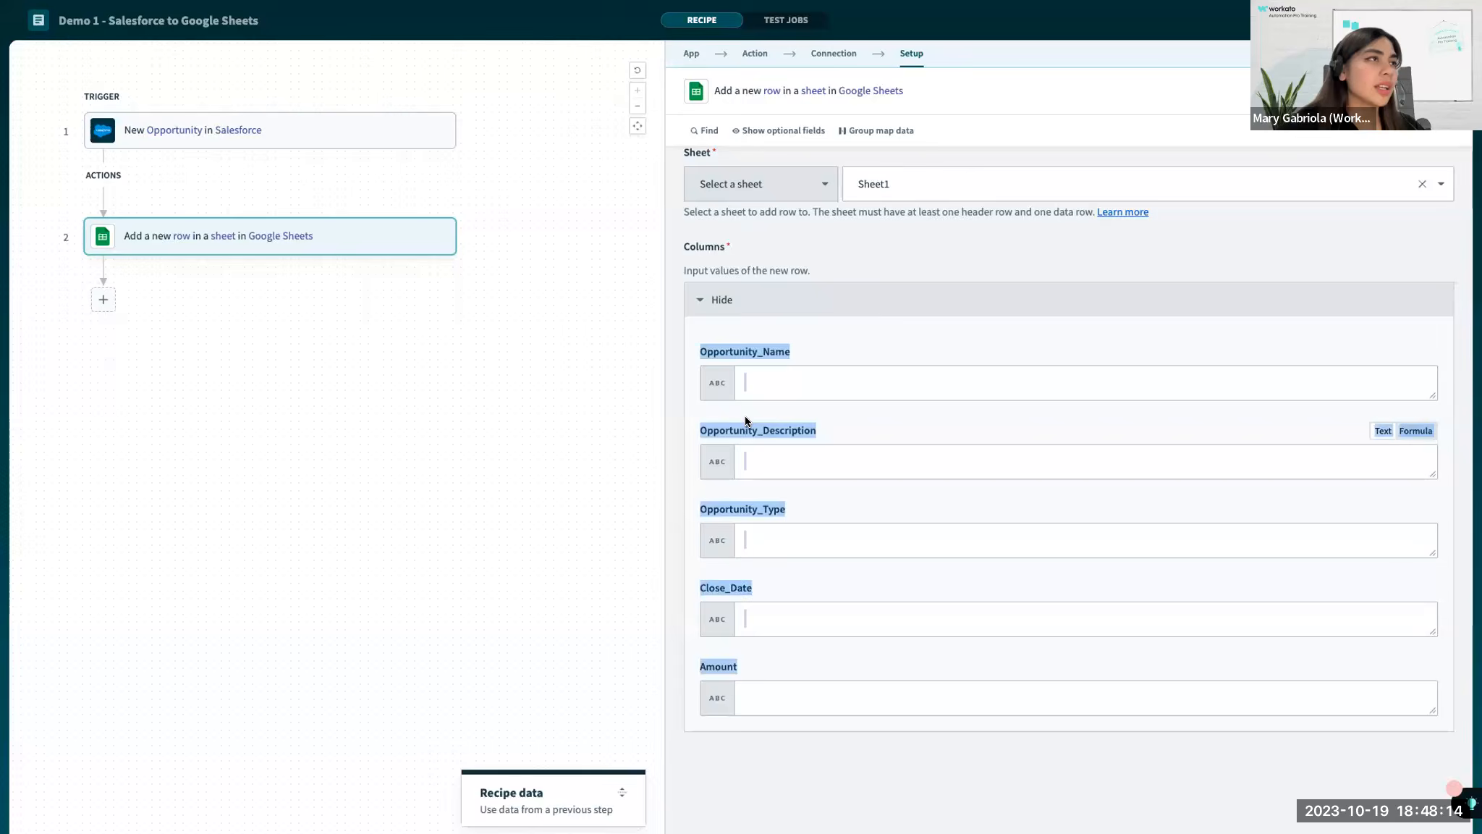
Switch to the Google Sheets file and compare its header cells with the action's column fields.
key(ctrl+Left)
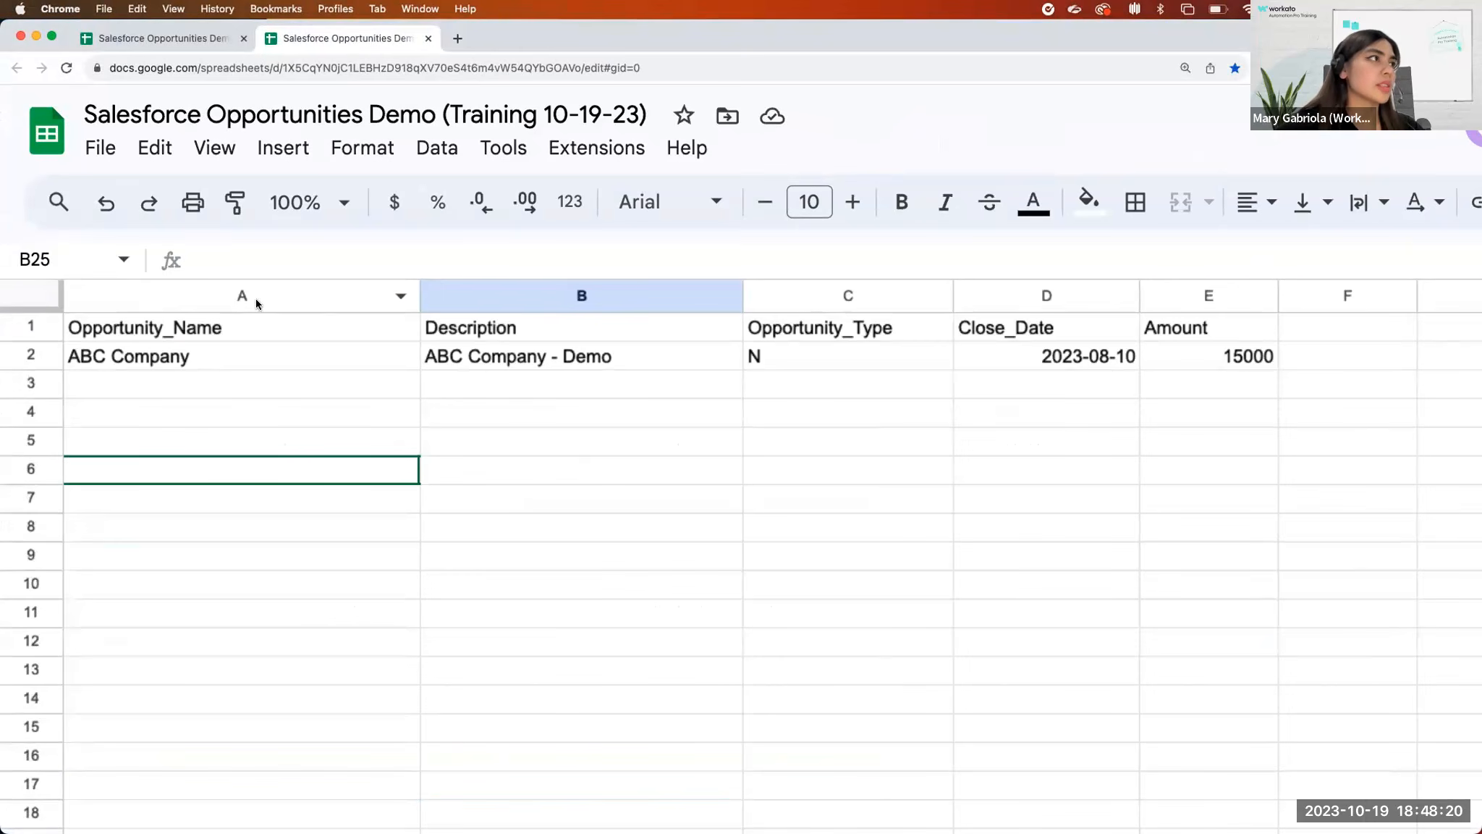
click(261, 337)
click(625, 337)
click(812, 327)
click(956, 325)
scroll(827, 574, down, 1)
key(super+equal)
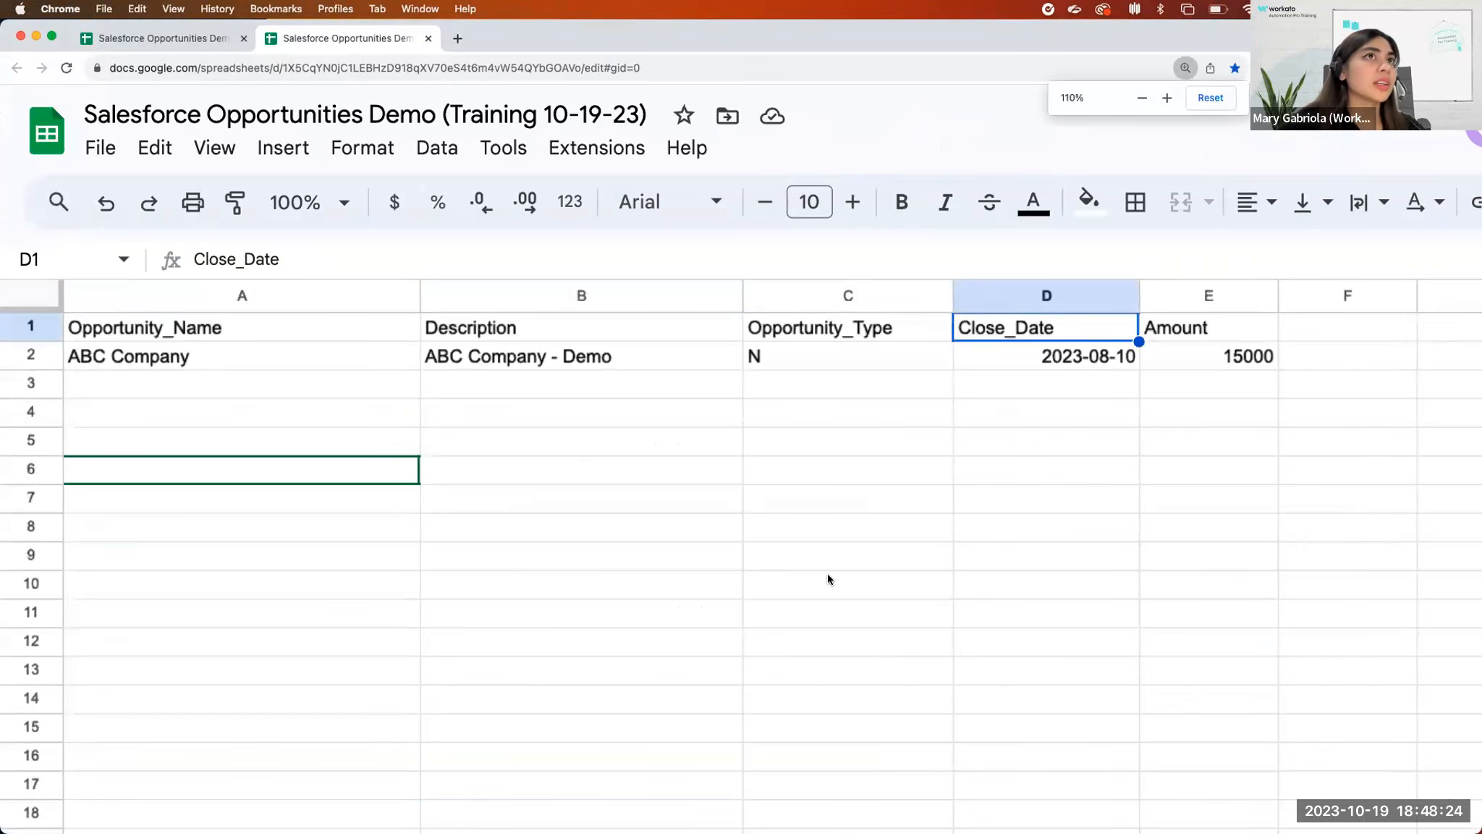
click(824, 591)
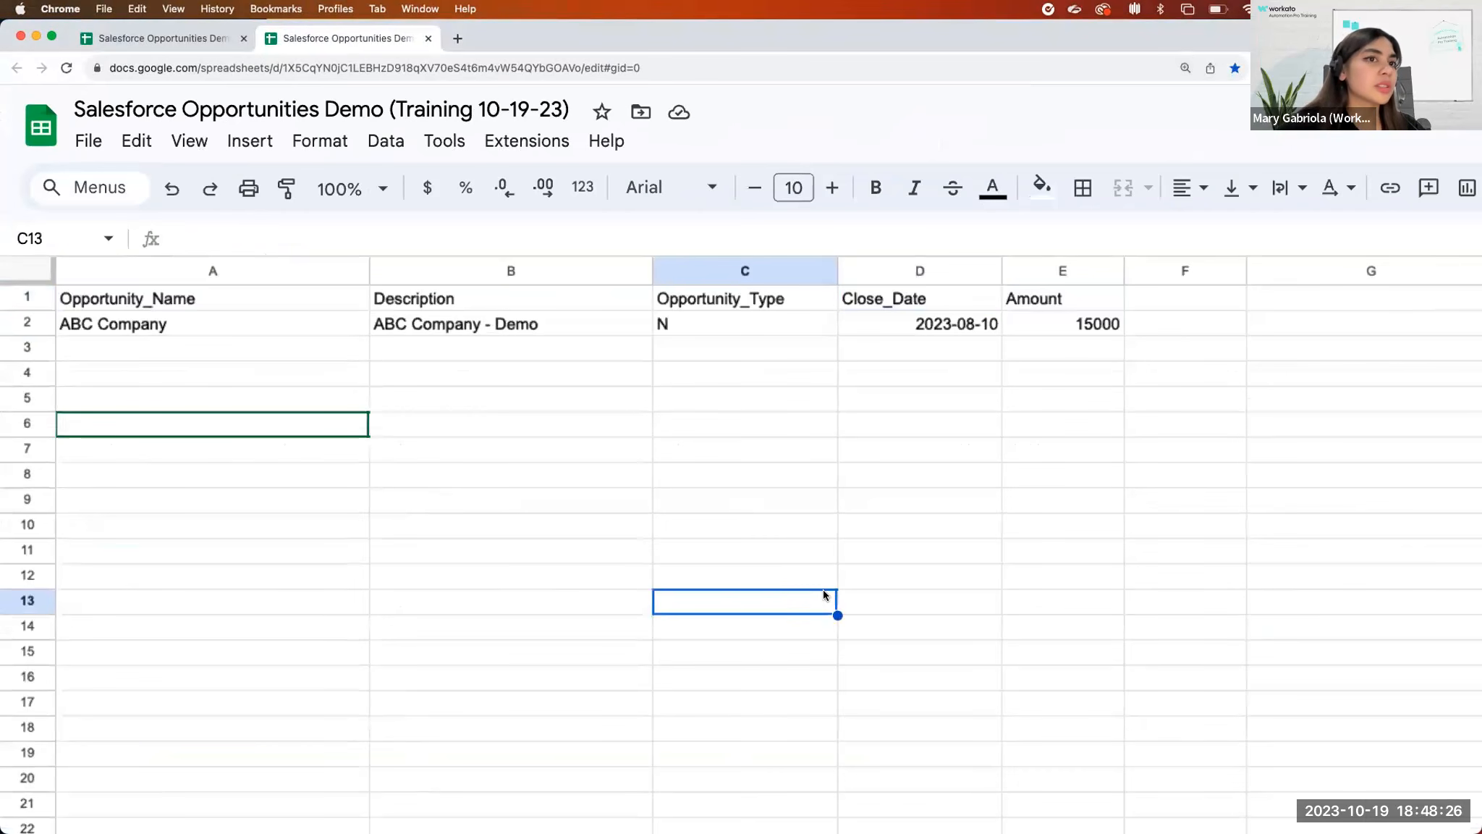
click(872, 432)
scroll(870, 430, down, 2)
scroll(854, 603, up, 2)
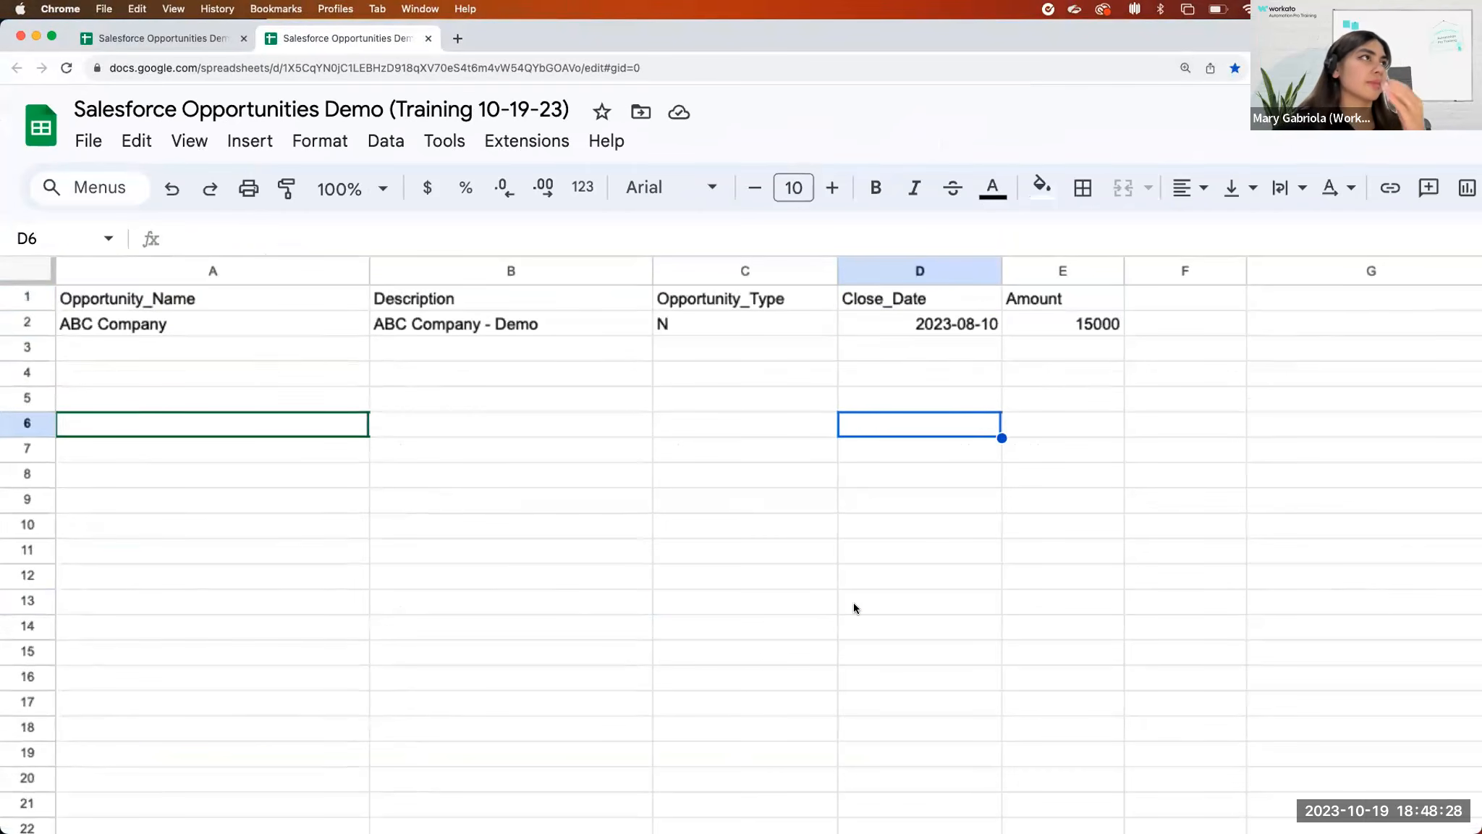
Close the duplicate Salesforce Opportunities Demo browser tab and return to the recipe's Add row action.
click(102, 40)
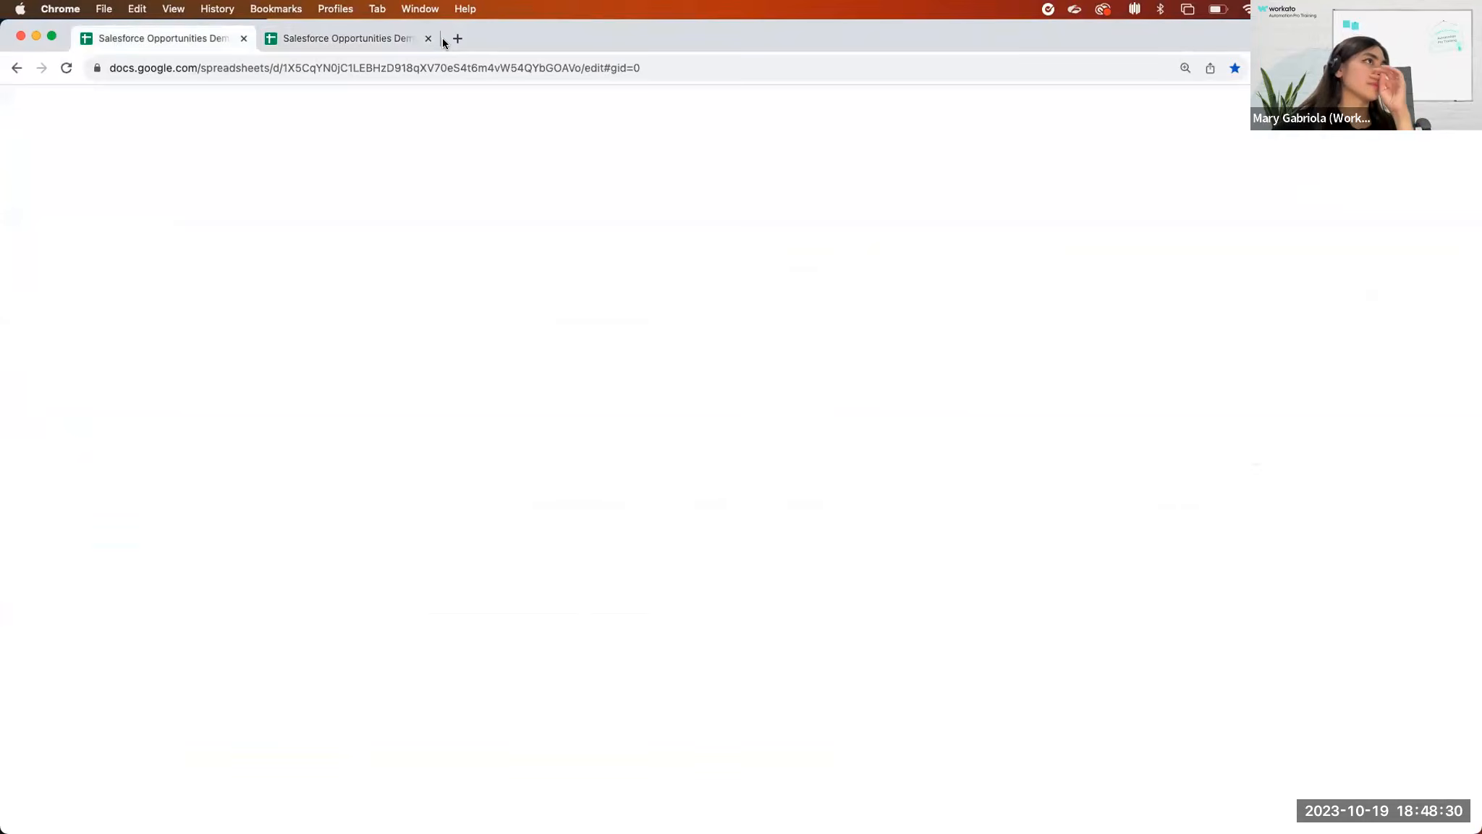
click(428, 38)
key(ctrl+Right)
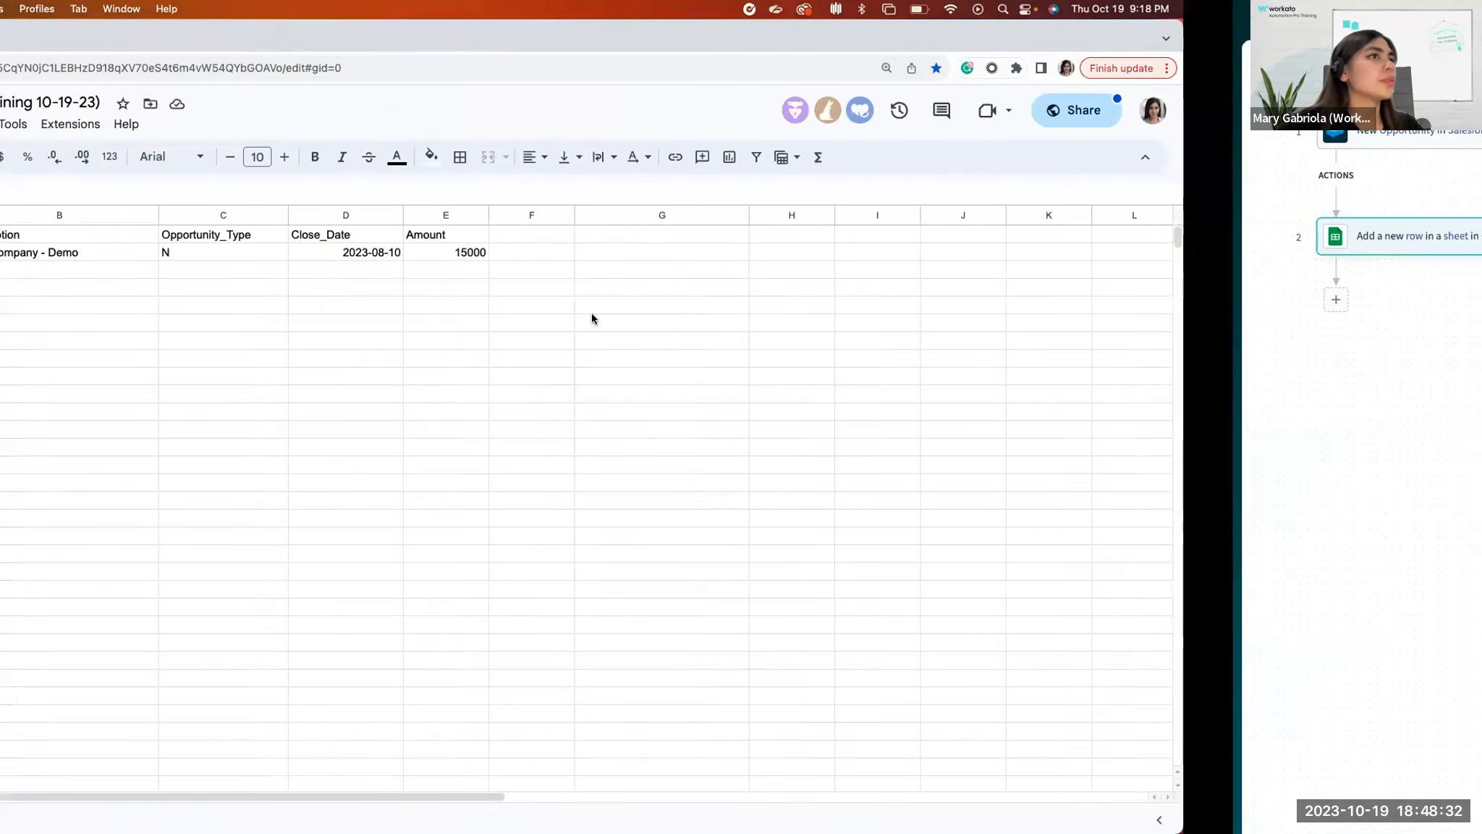
click(825, 306)
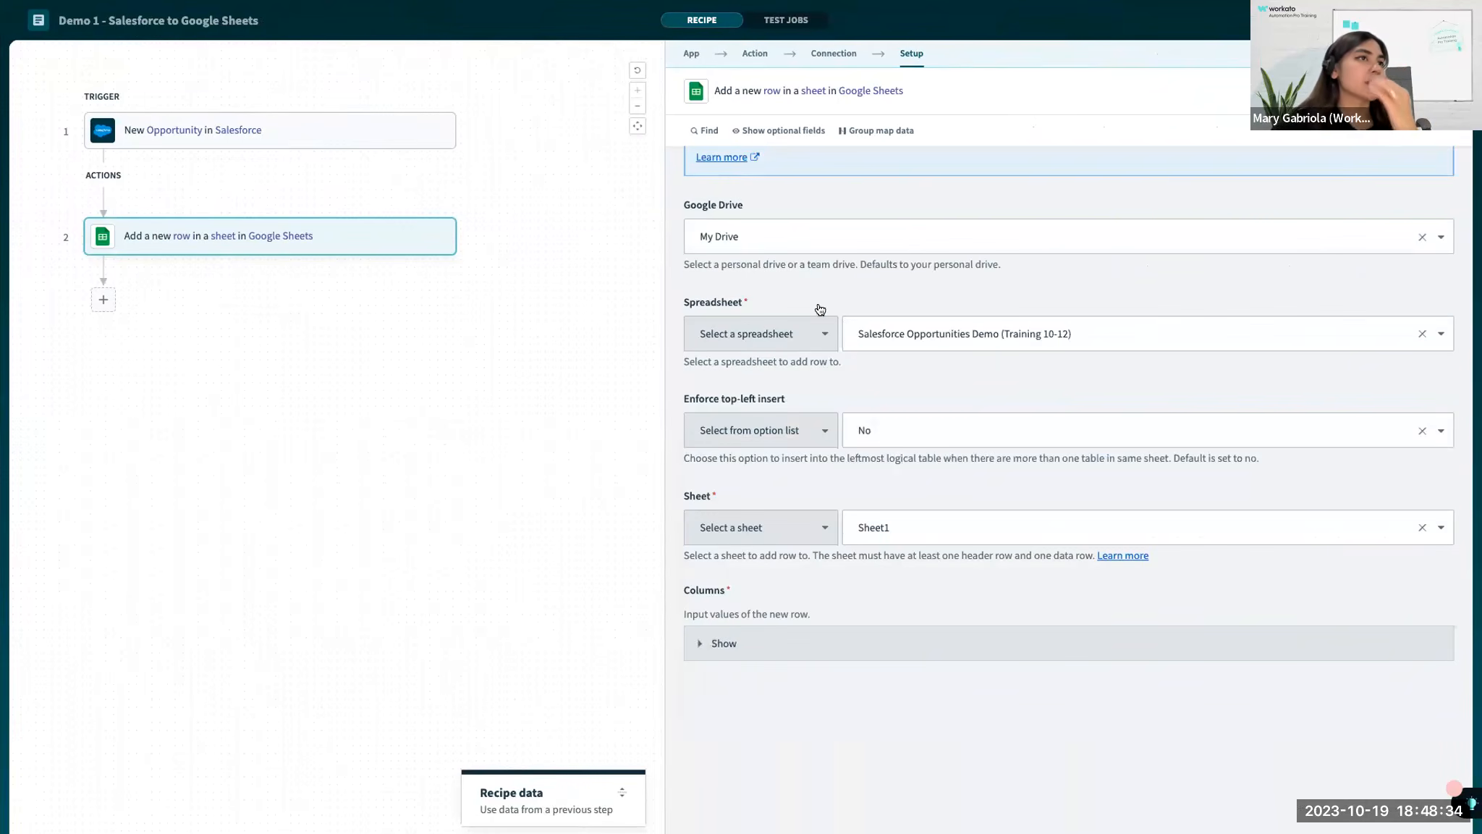
Expand the action's Columns section and review the input fields for the new row.
click(756, 646)
scroll(717, 635, down, 2)
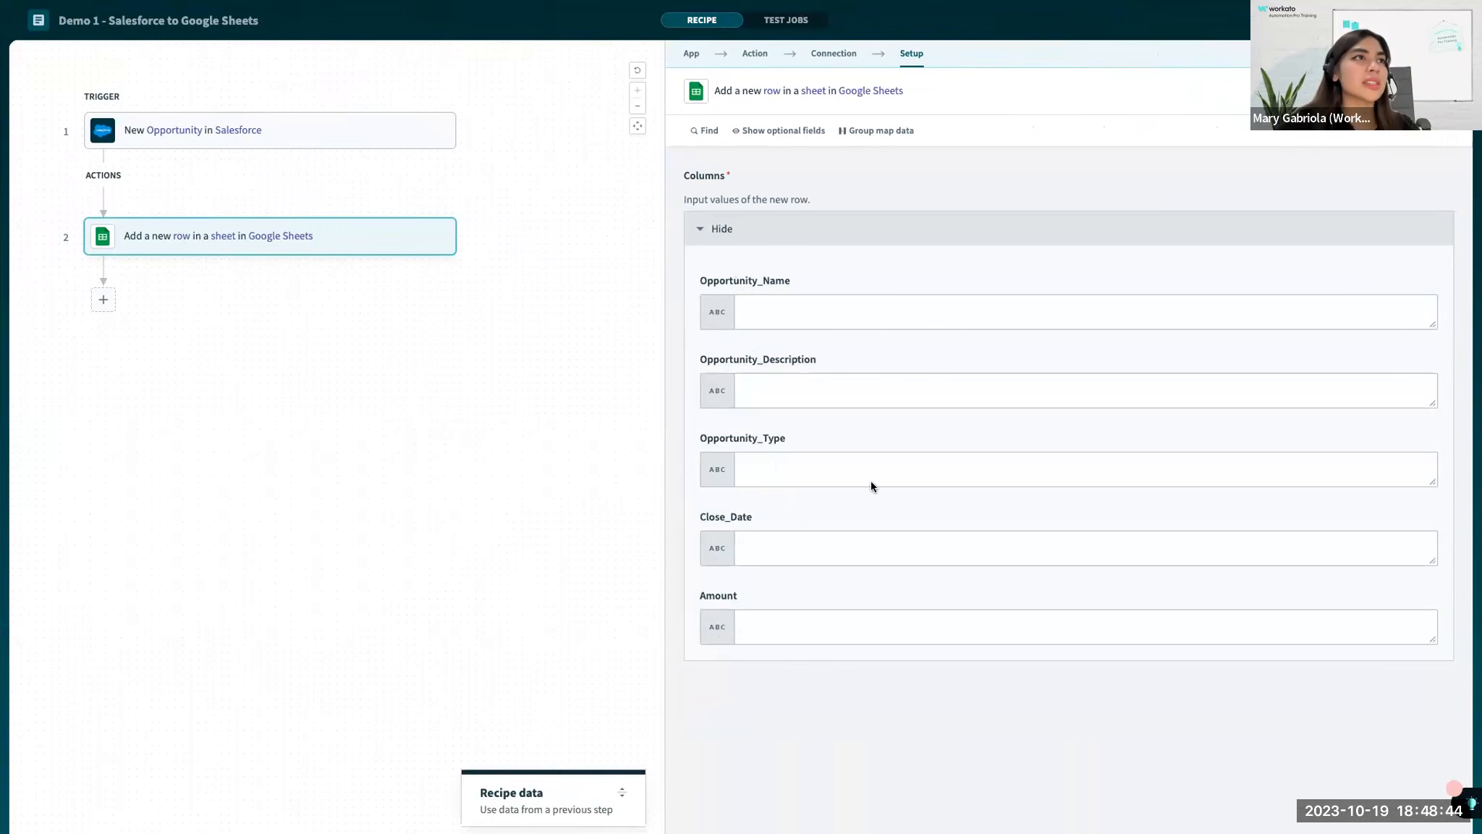
drag(730, 281, 739, 600)
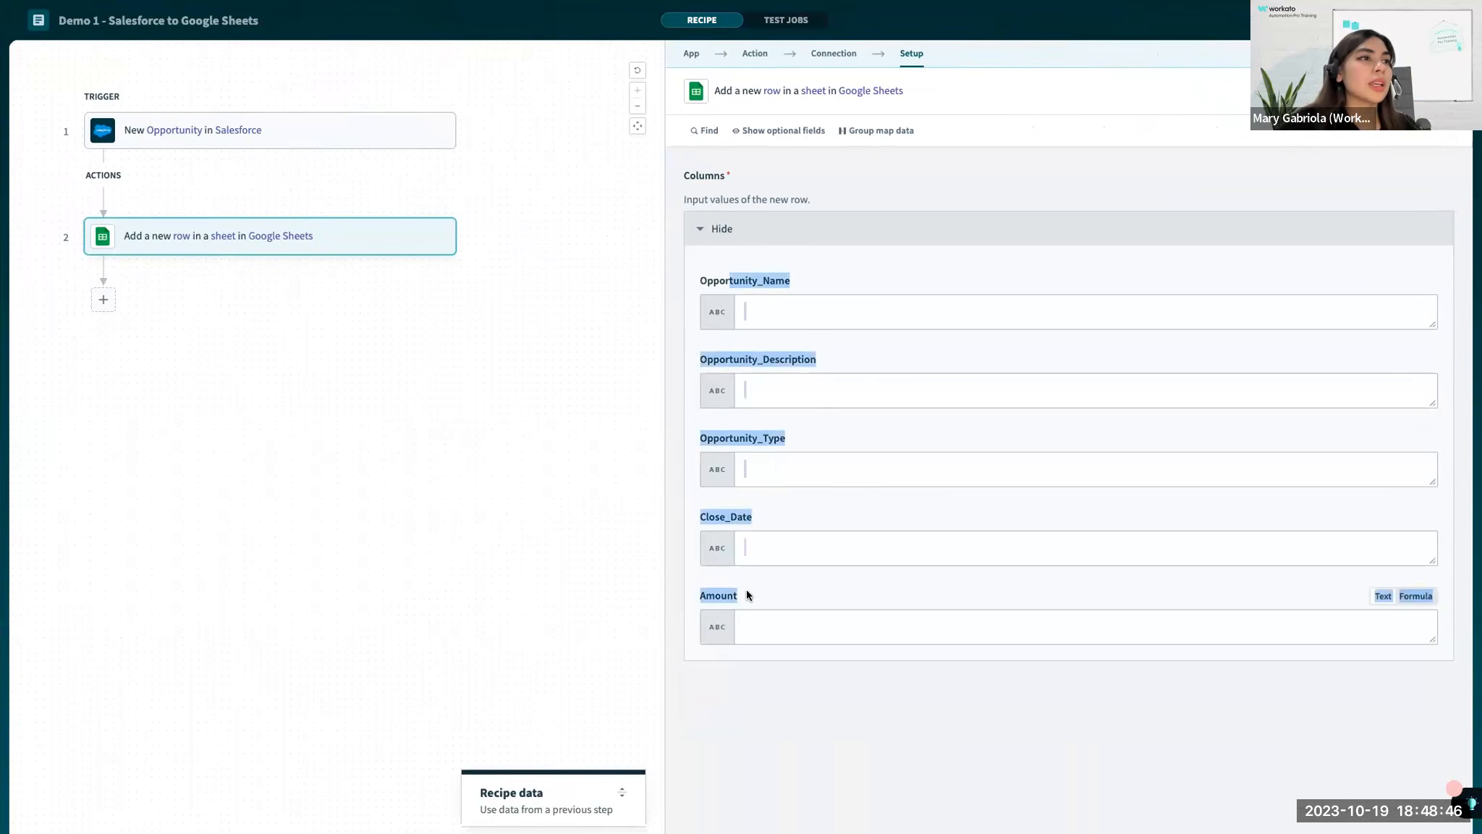
click(739, 600)
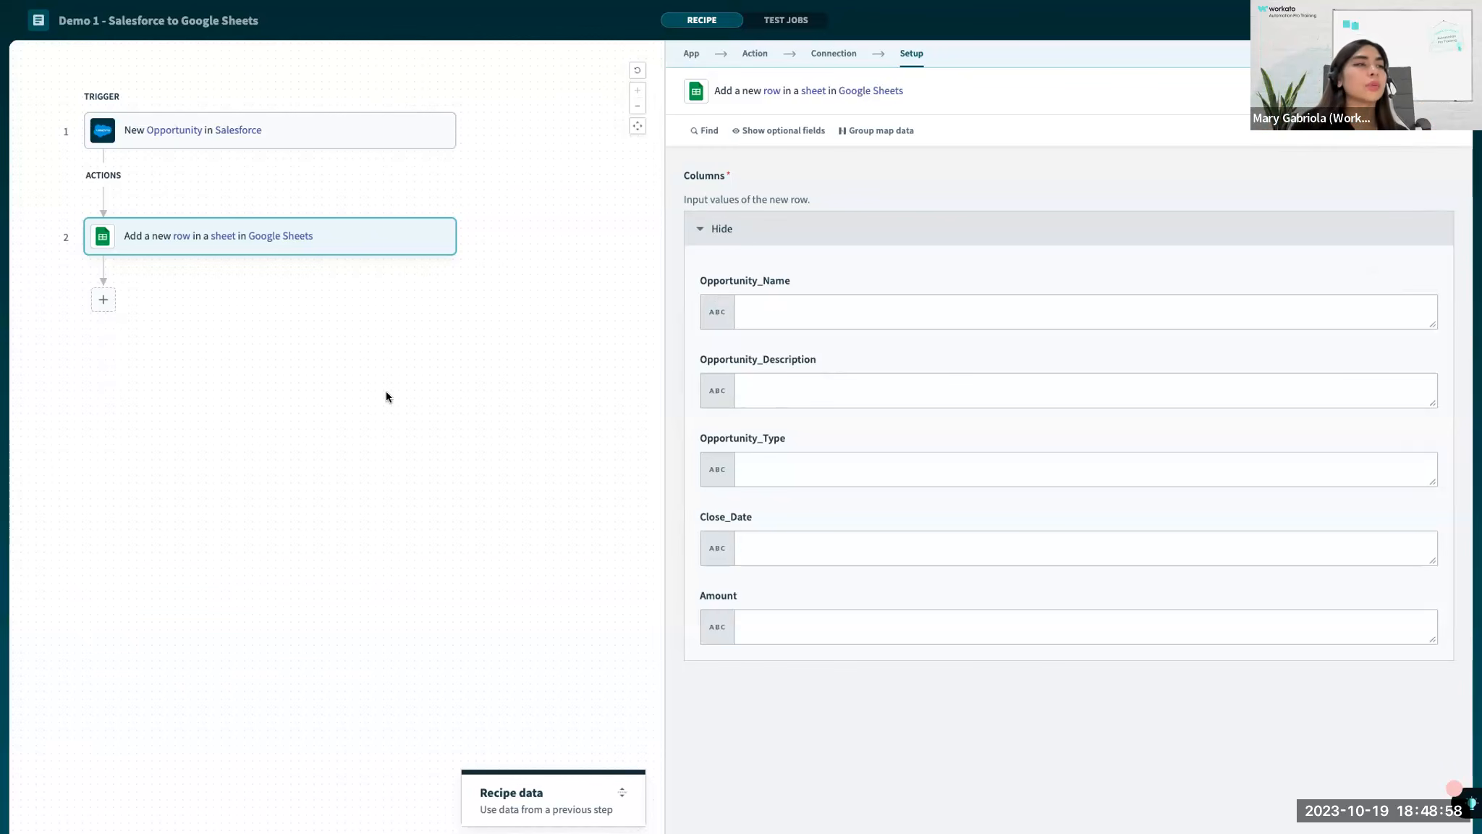
Review the spreadsheet's header cells A1 to E1 and the empty row A3:E3, and return to the recipe.
key(ctrl+Left)
drag(116, 273, 754, 268)
click(197, 244)
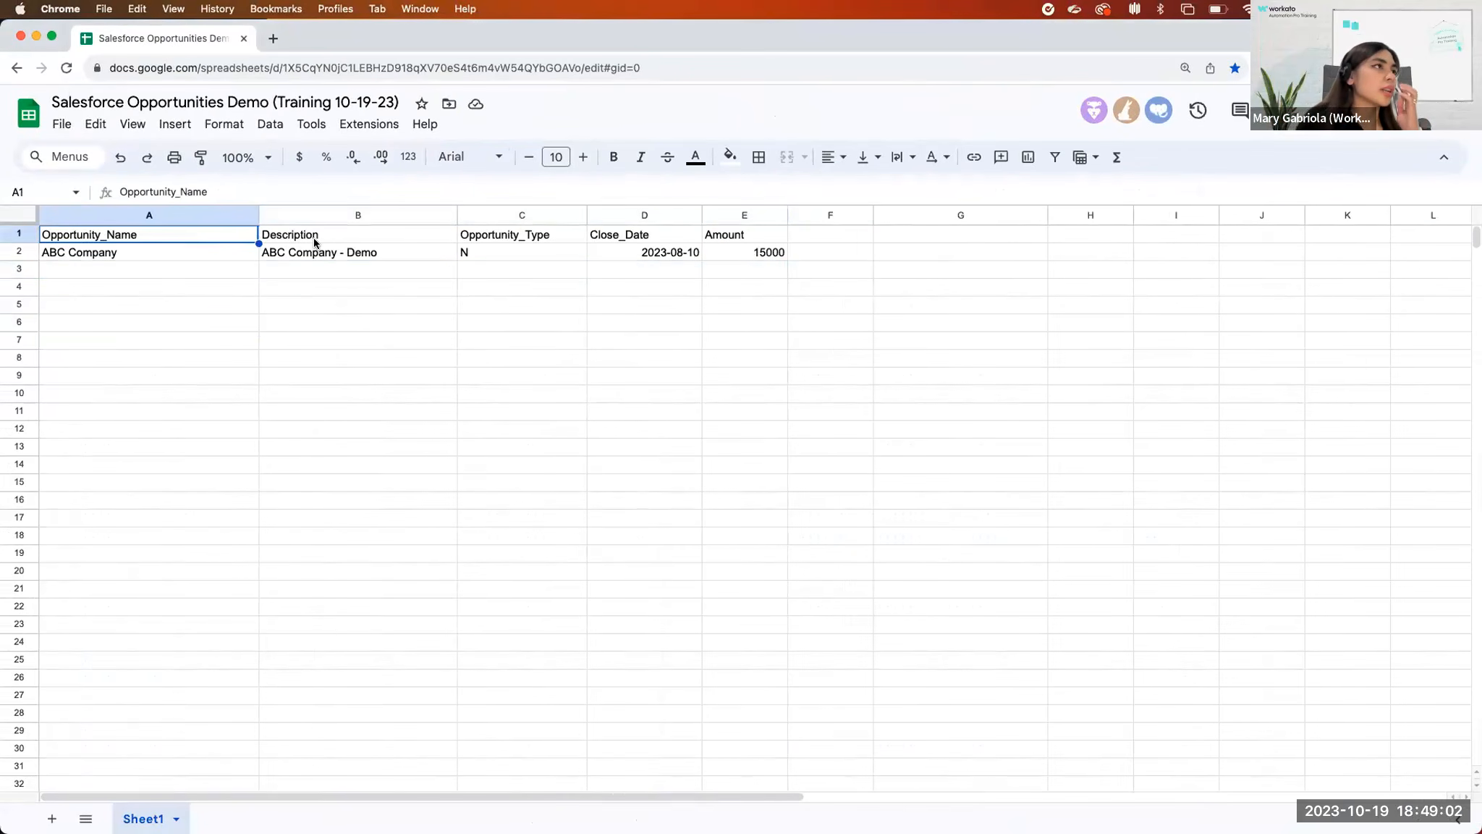
click(317, 244)
click(489, 247)
click(642, 236)
click(738, 239)
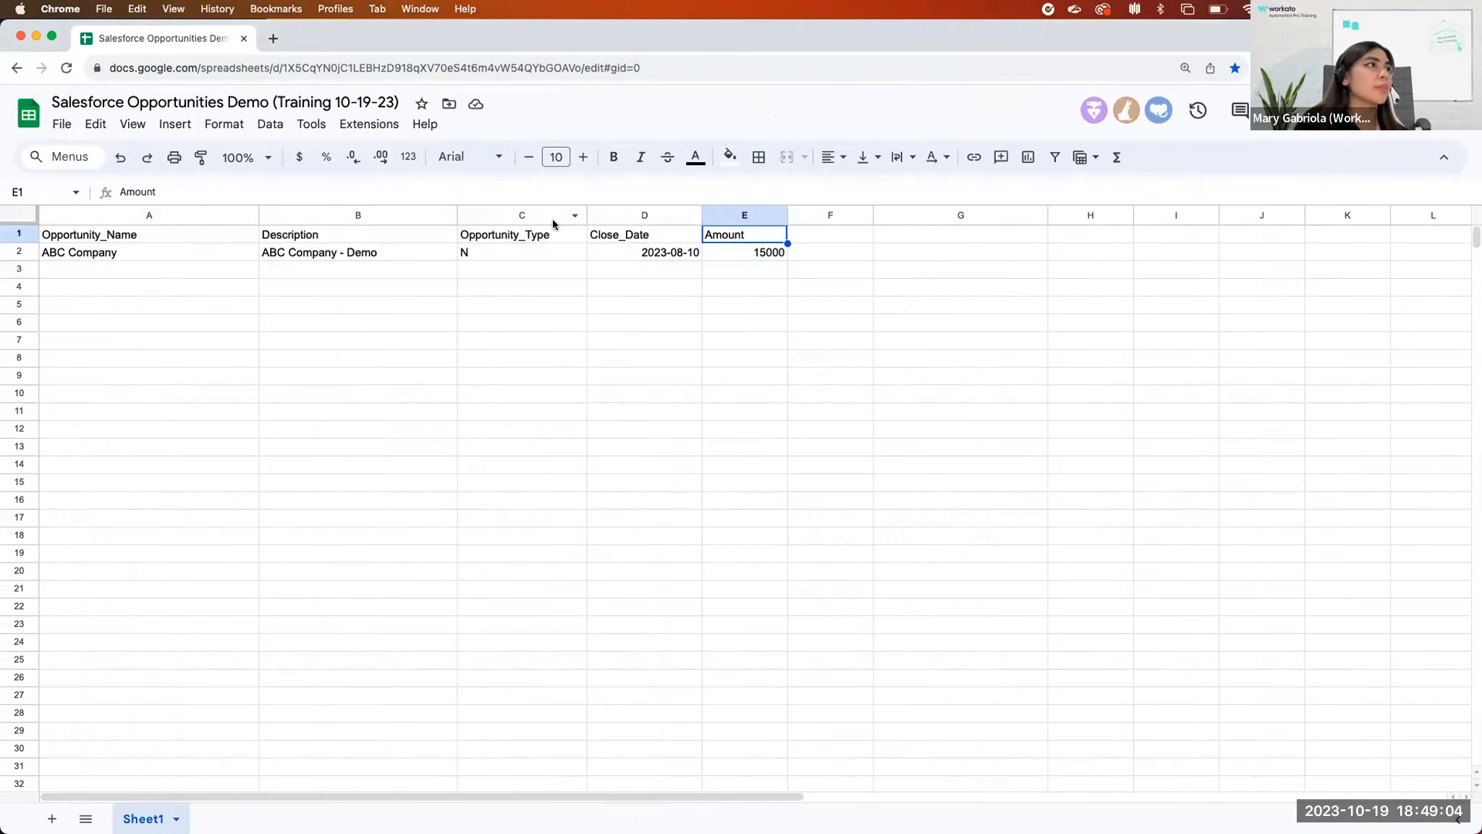
drag(222, 272, 739, 275)
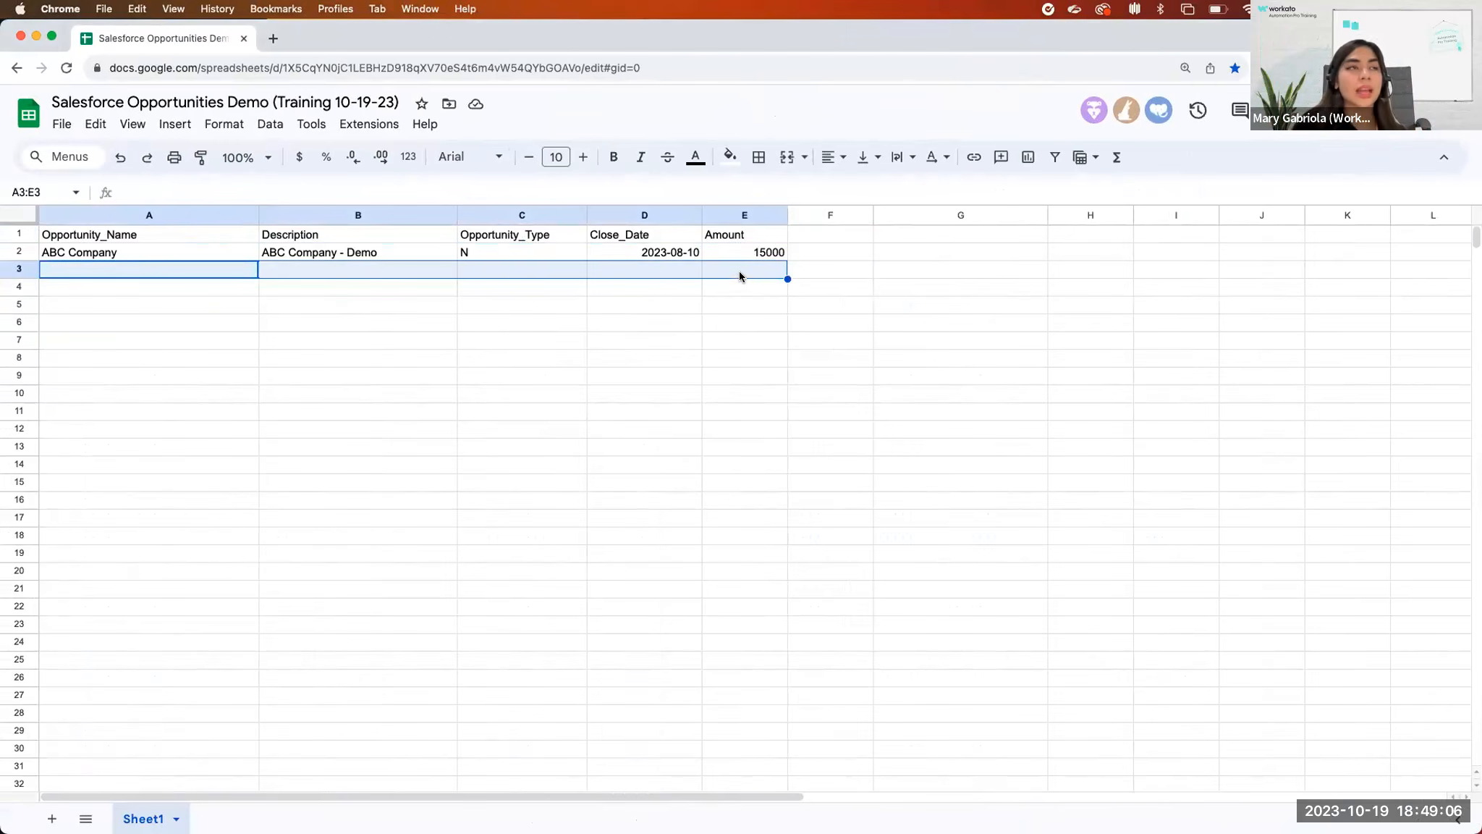
key(ctrl+Right)
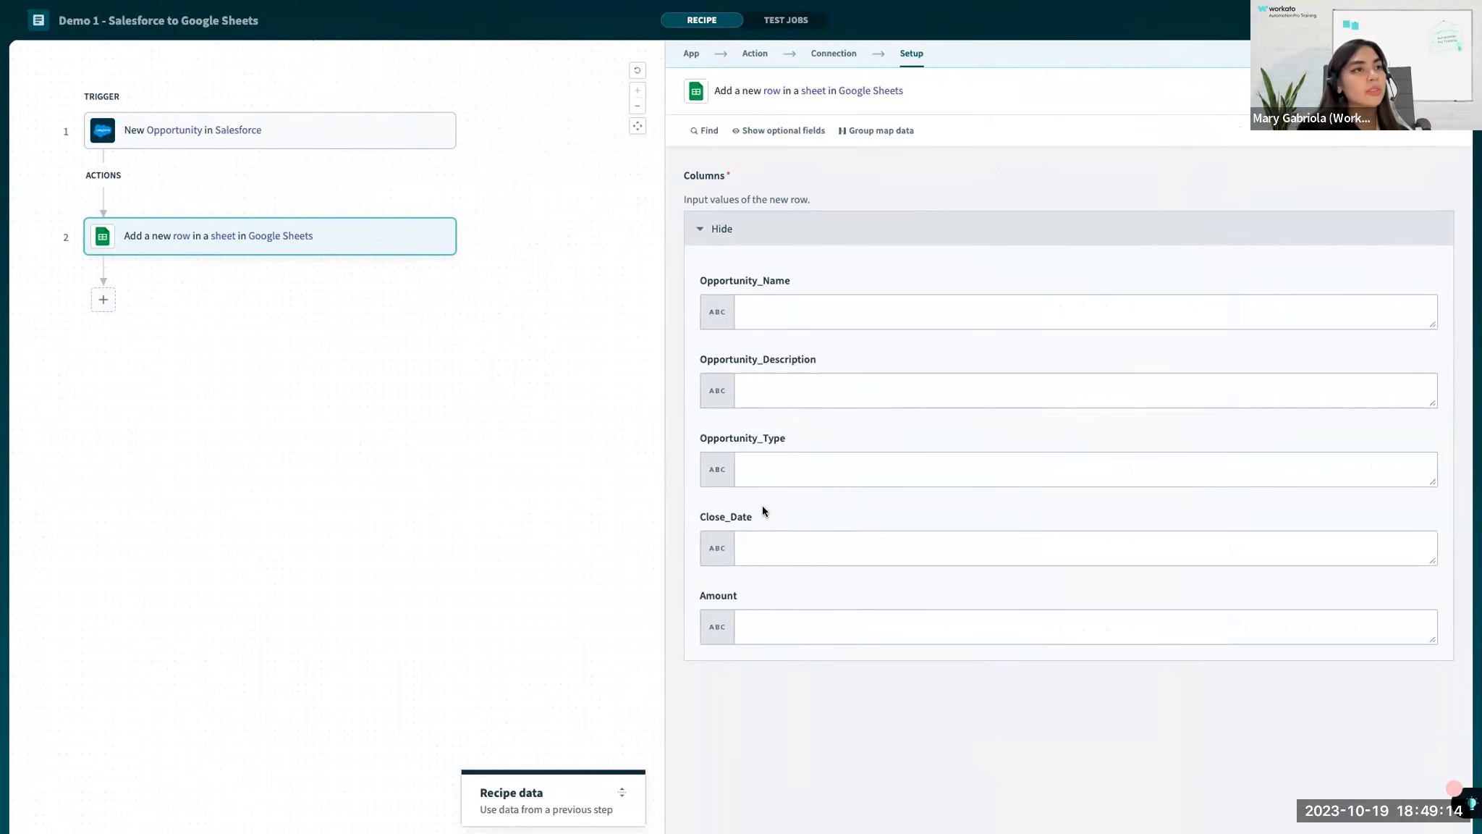
View the suggested datapills for the column fields from Opportunity_Name to Amount.
click(774, 306)
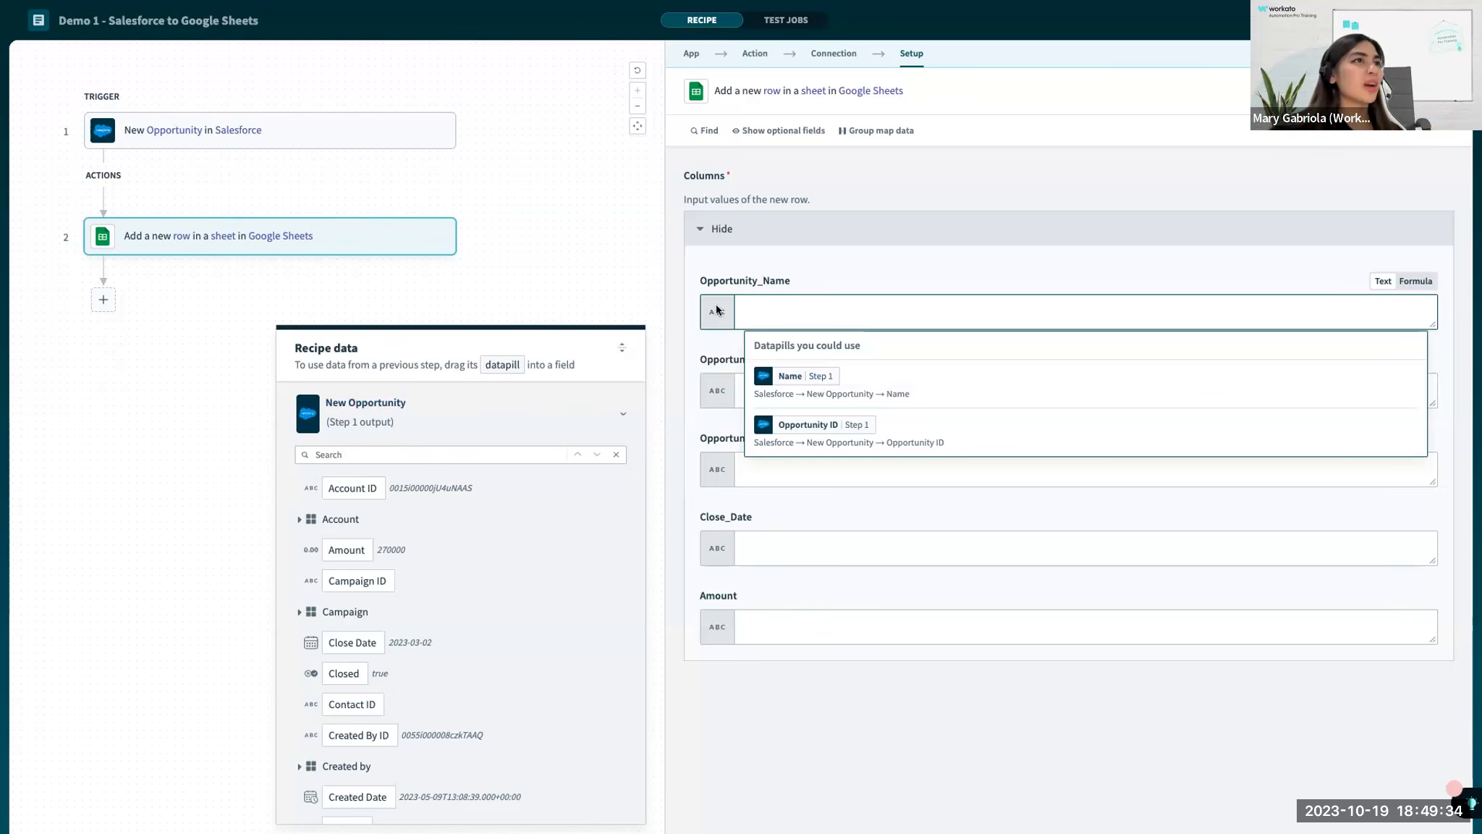
click(819, 624)
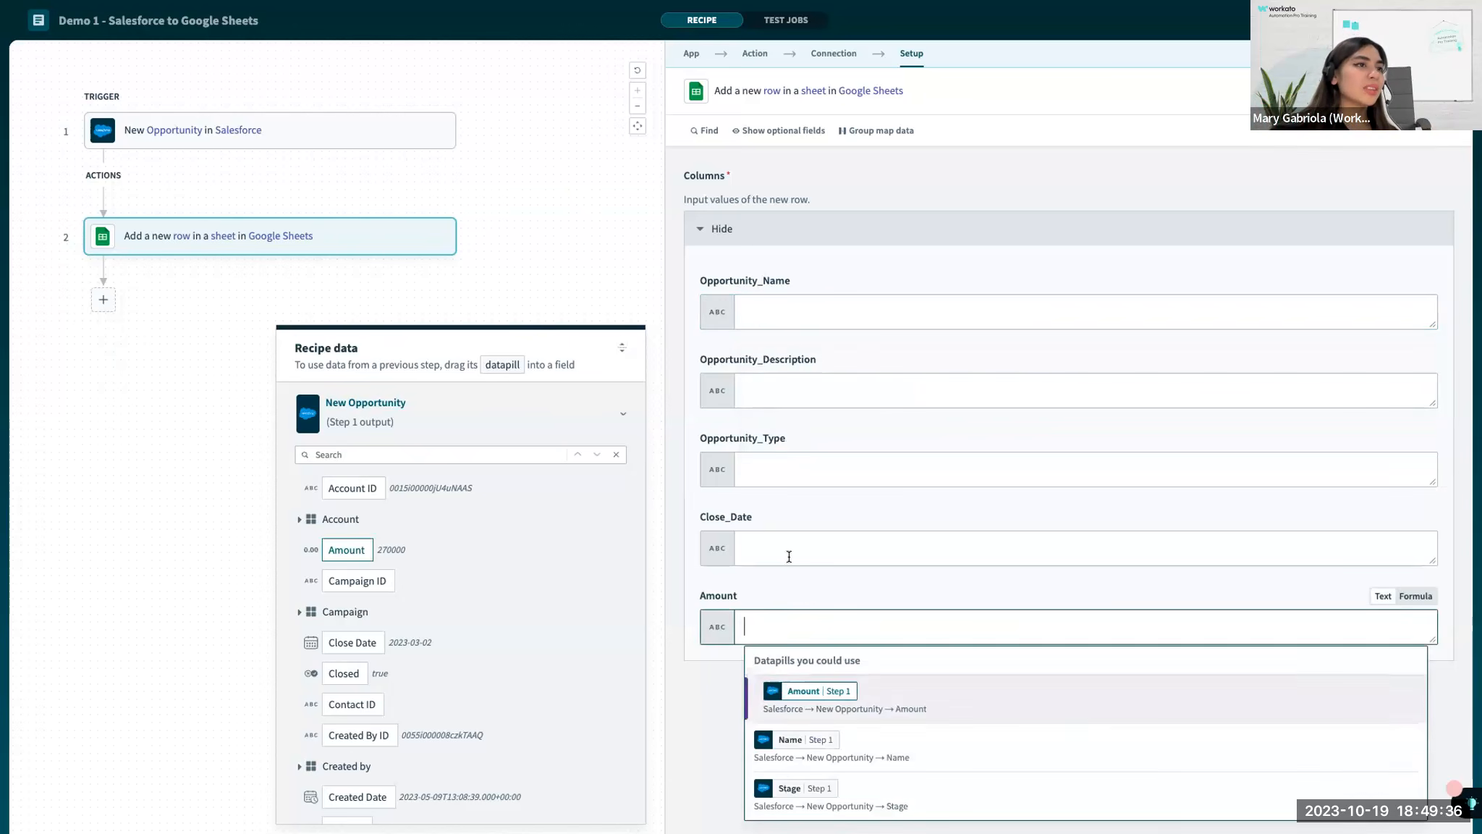
click(800, 548)
click(789, 463)
click(786, 398)
click(781, 321)
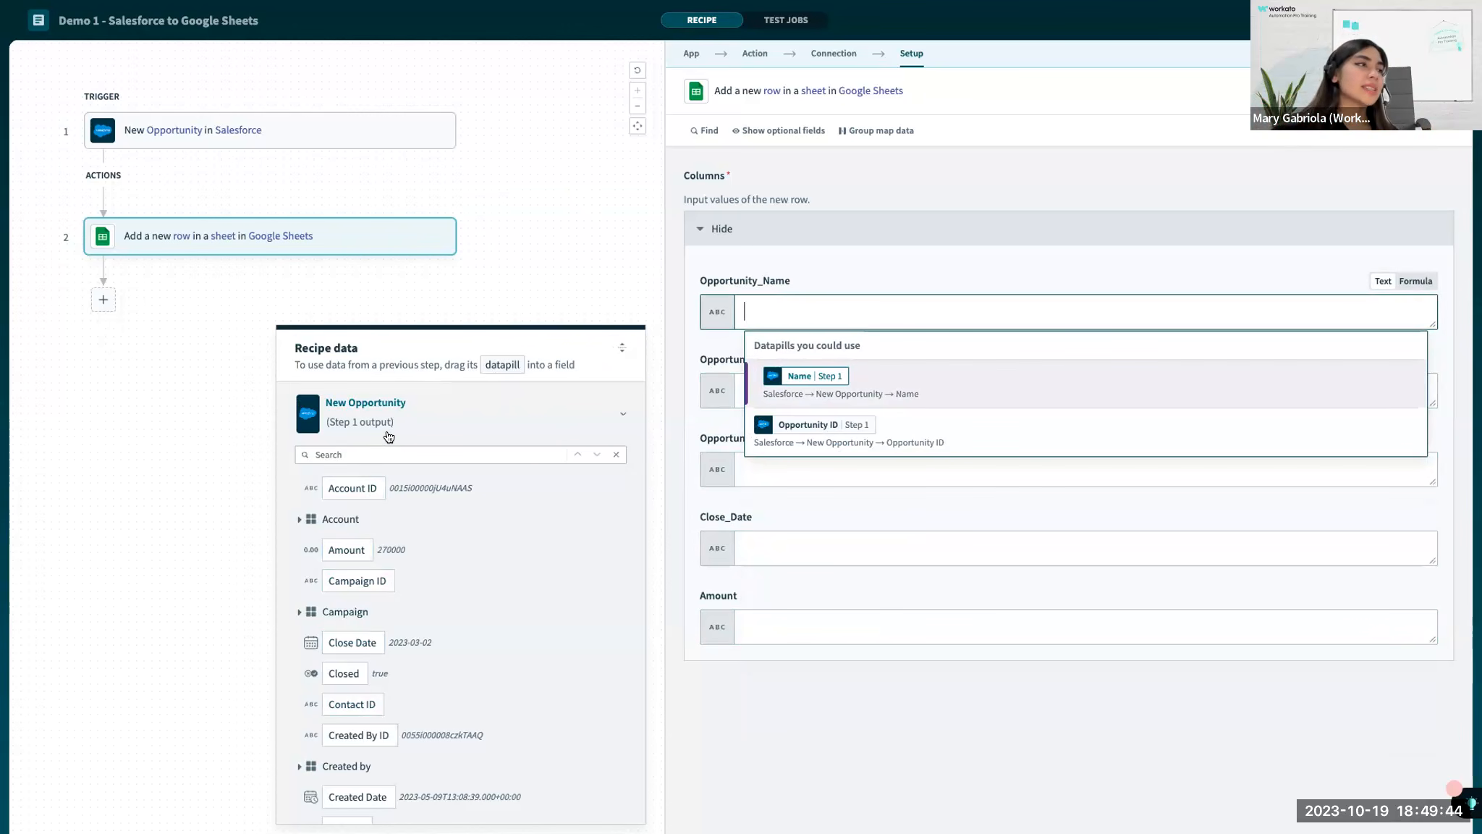
Browse the New Opportunity output datapills in the recipe data.
scroll(366, 509, up, 1)
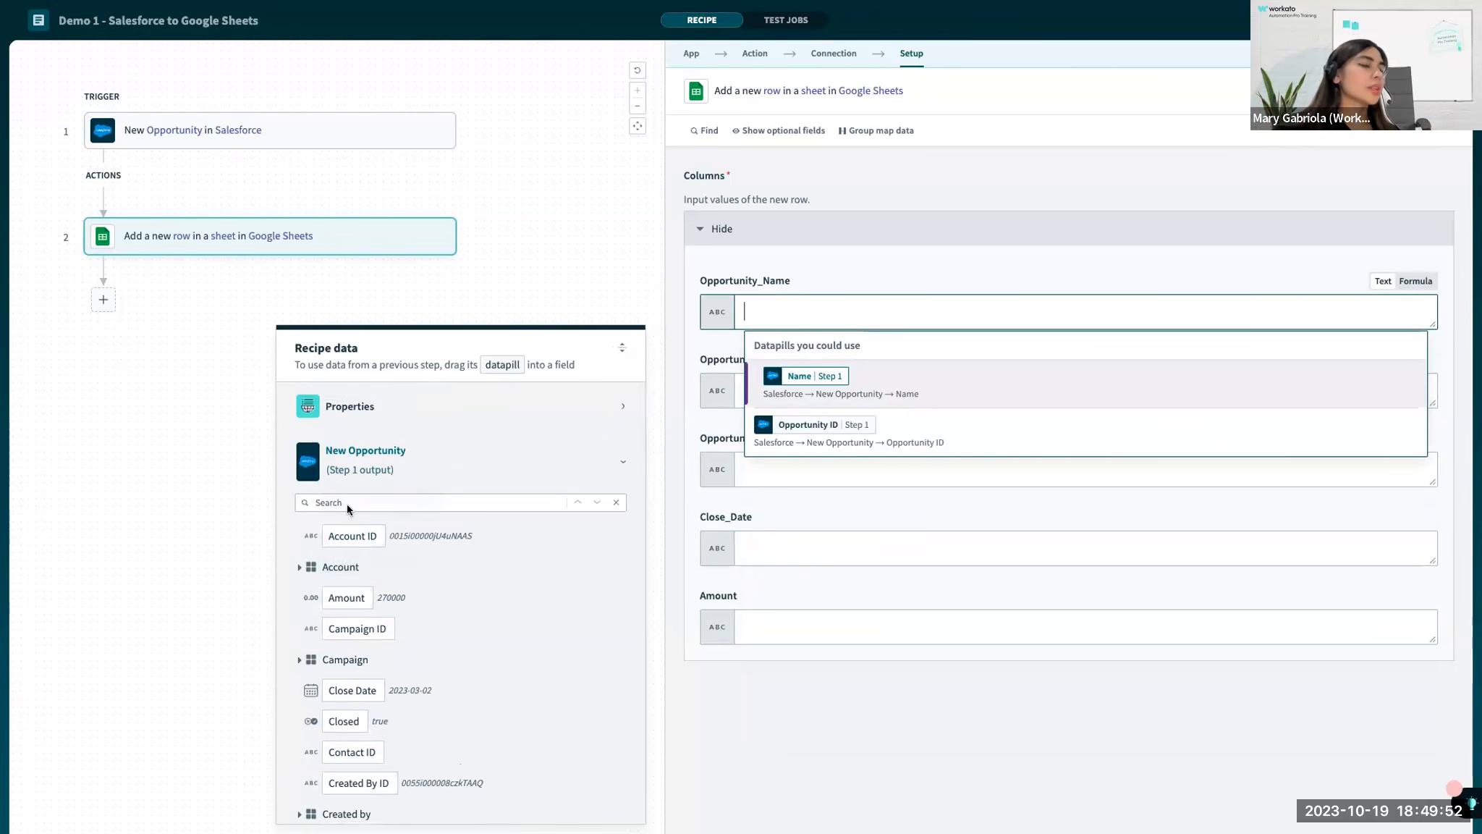
scroll(371, 500, down, 5)
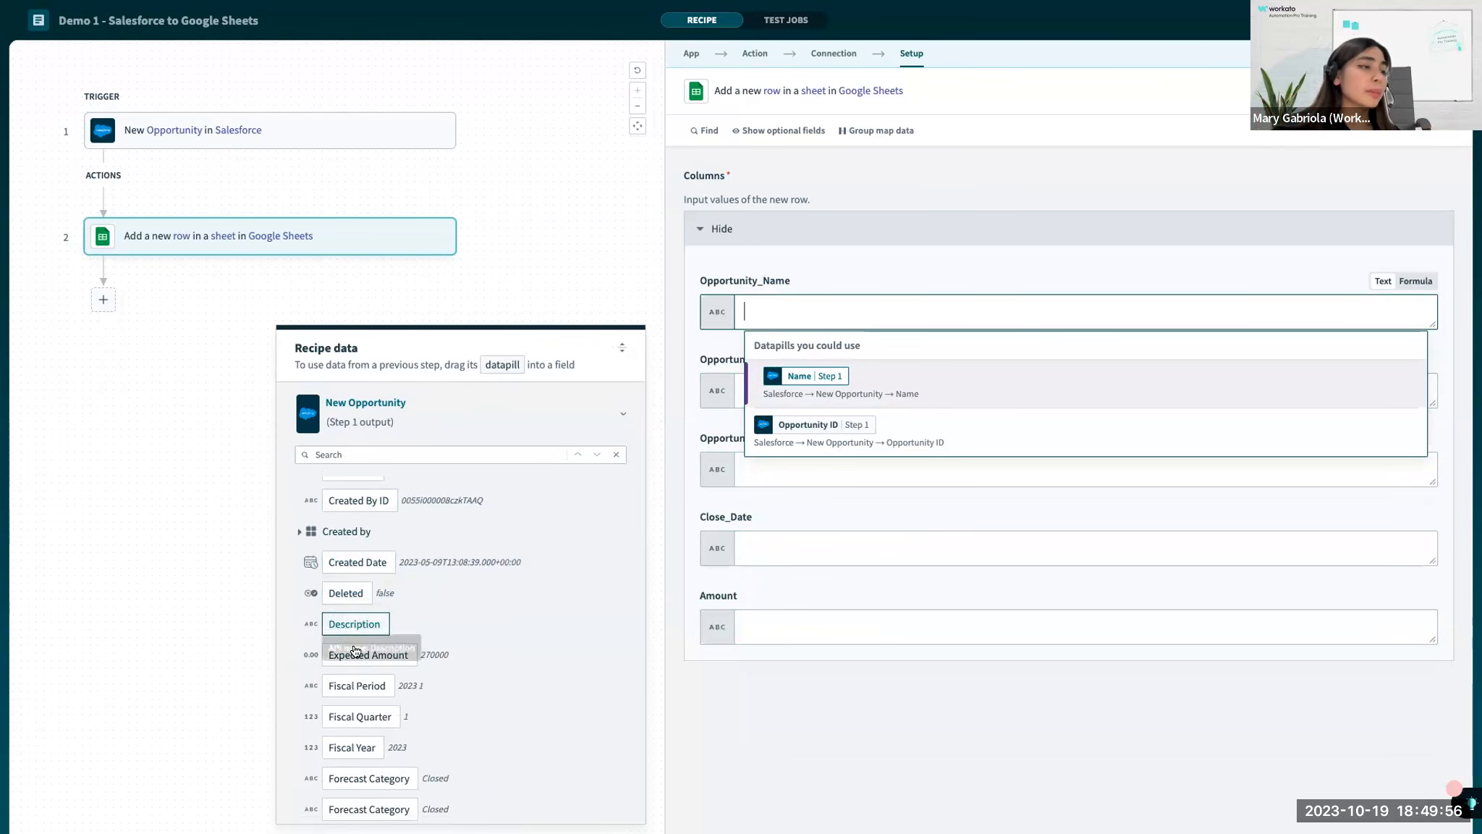
scroll(355, 695, down, 6)
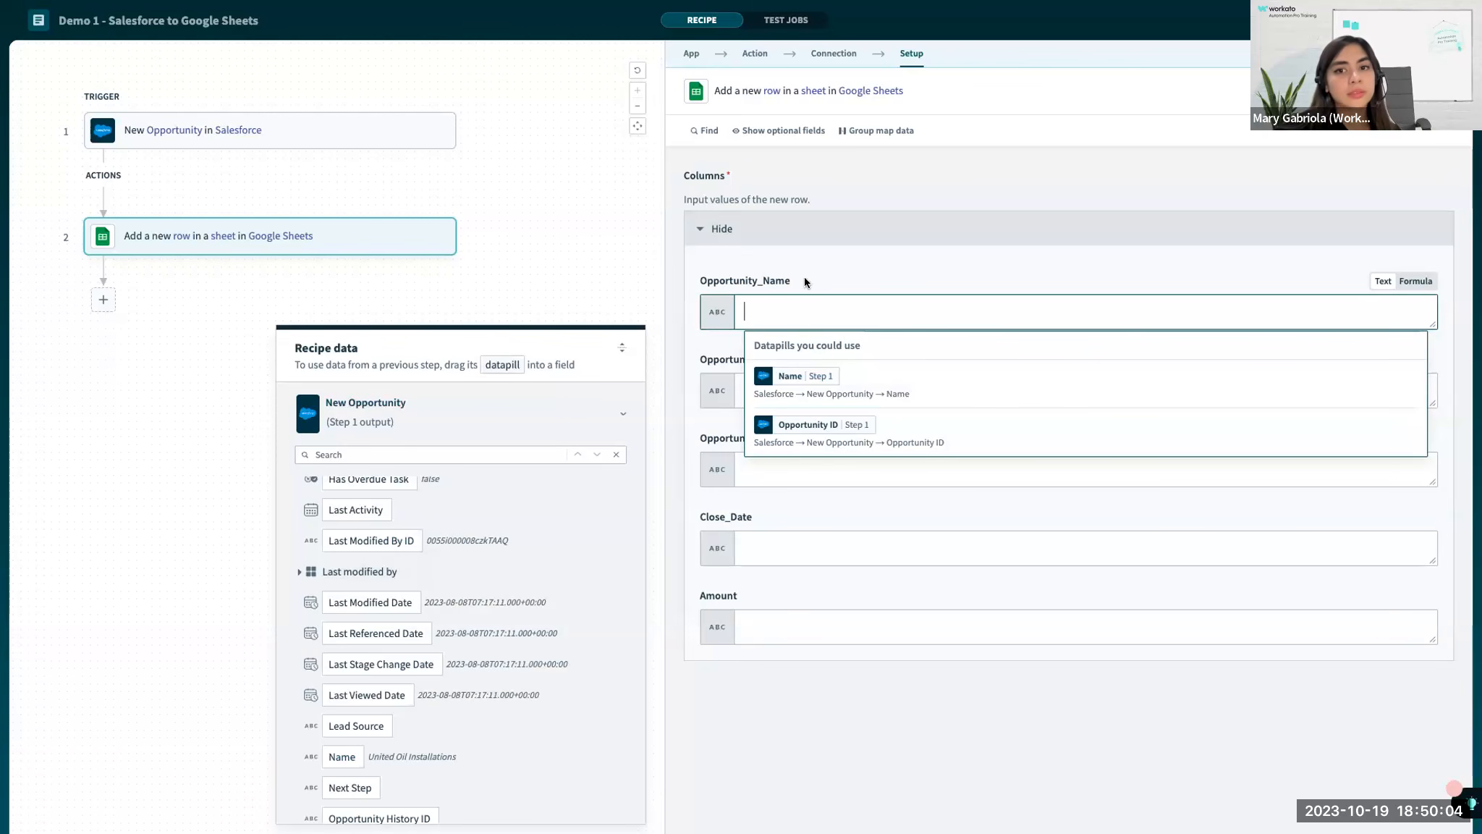
Examine the Google Drive choices available to the Add row action, leaving My Drive selected.
scroll(806, 281, up, 5)
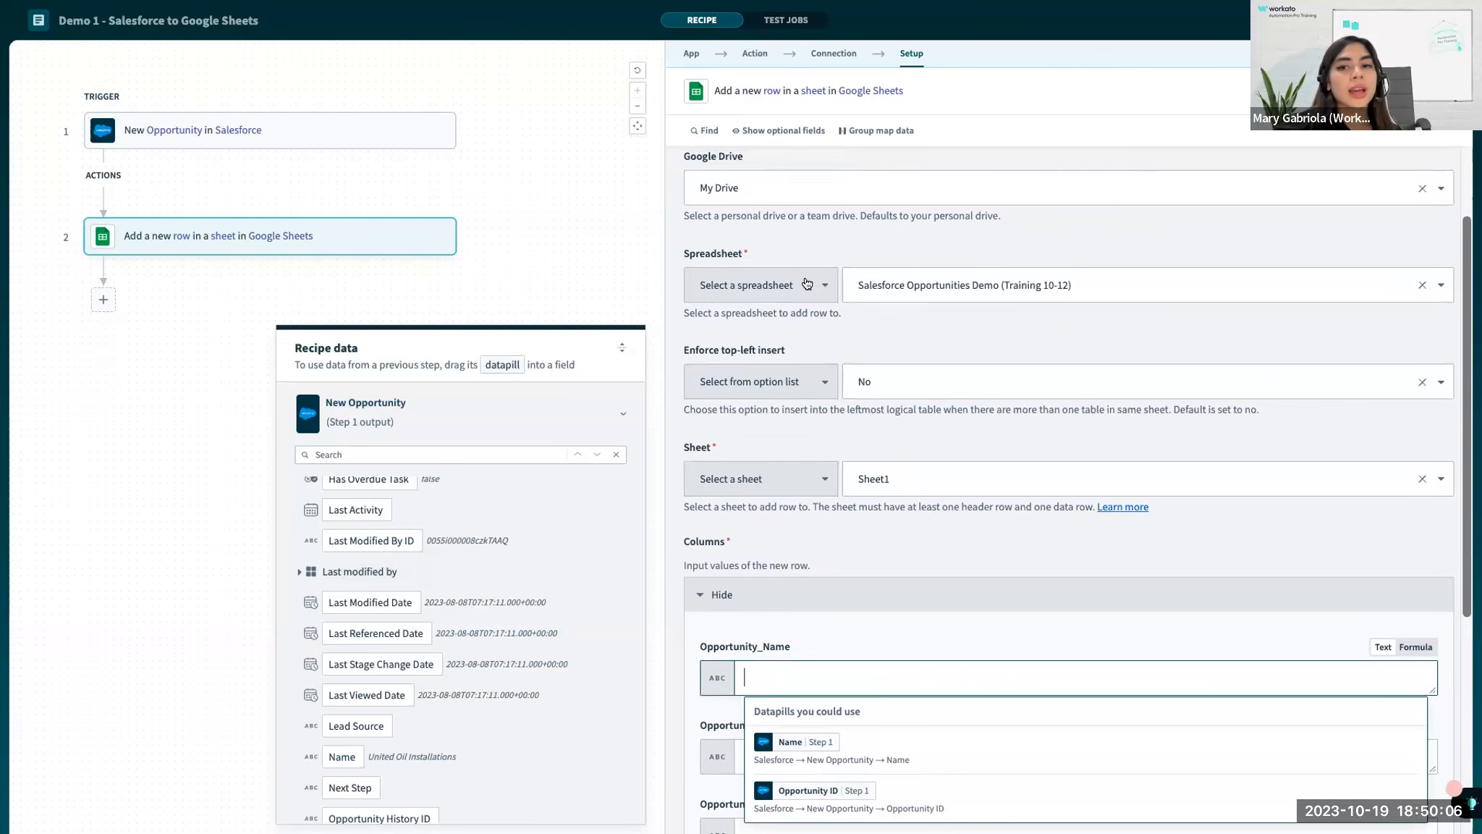
scroll(805, 282, up, 2)
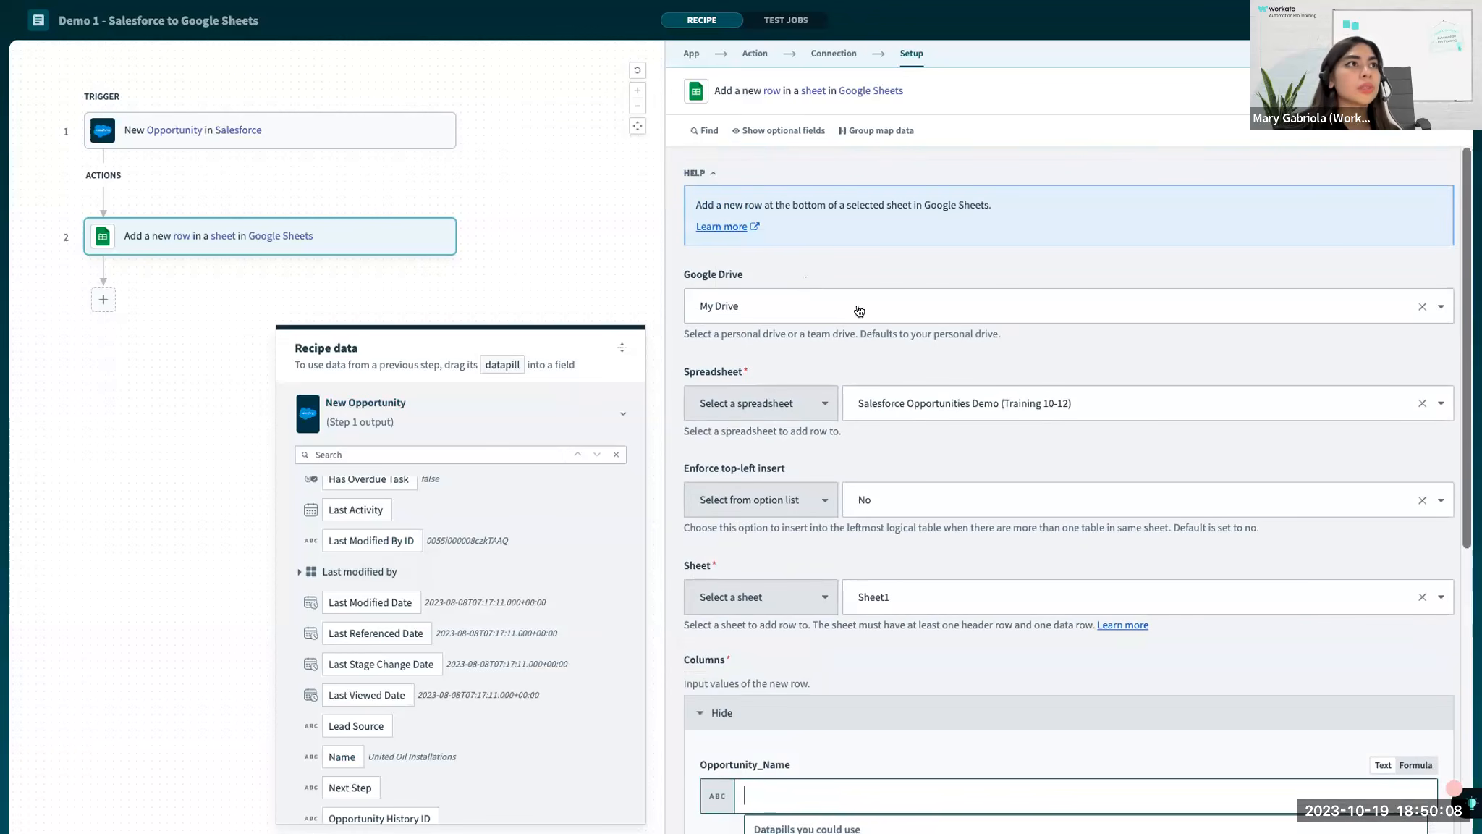
click(746, 305)
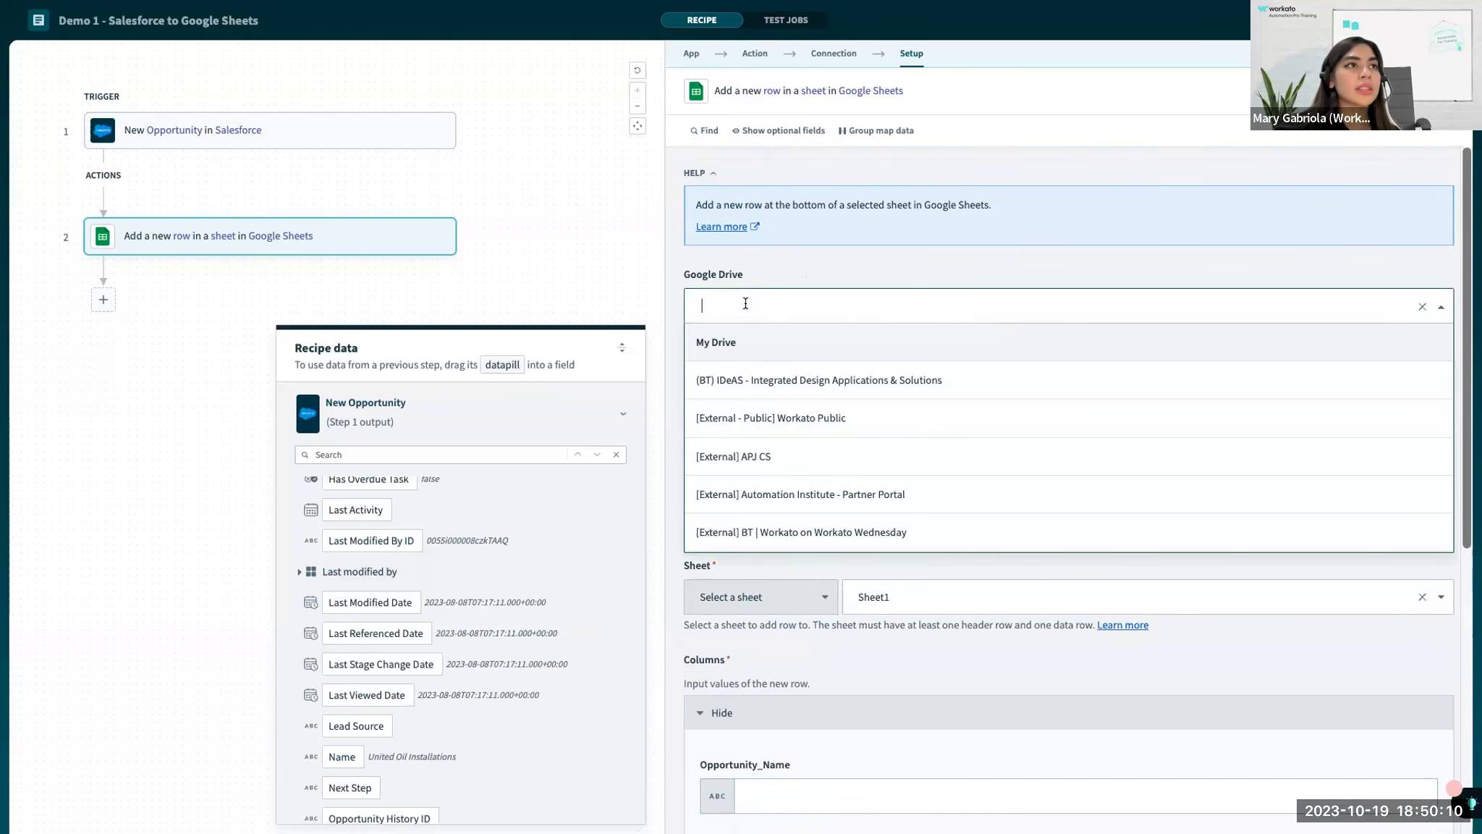
scroll(759, 416, down, 3)
scroll(759, 416, down, 1)
click(813, 246)
click(815, 310)
click(832, 265)
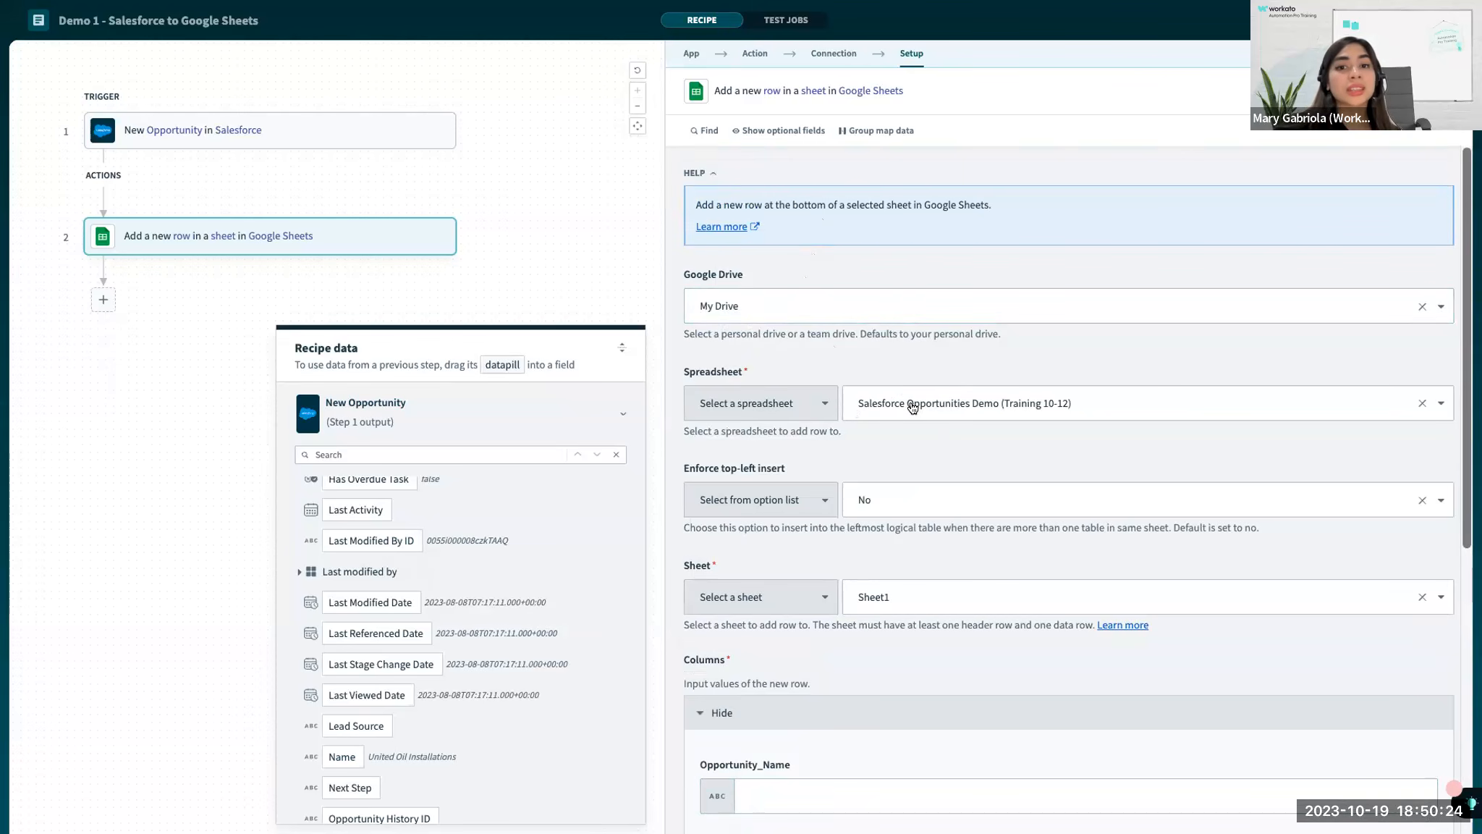
Map the Name datapill from the New Opportunity trigger to the Opportunity_Name column.
scroll(859, 446, down, 5)
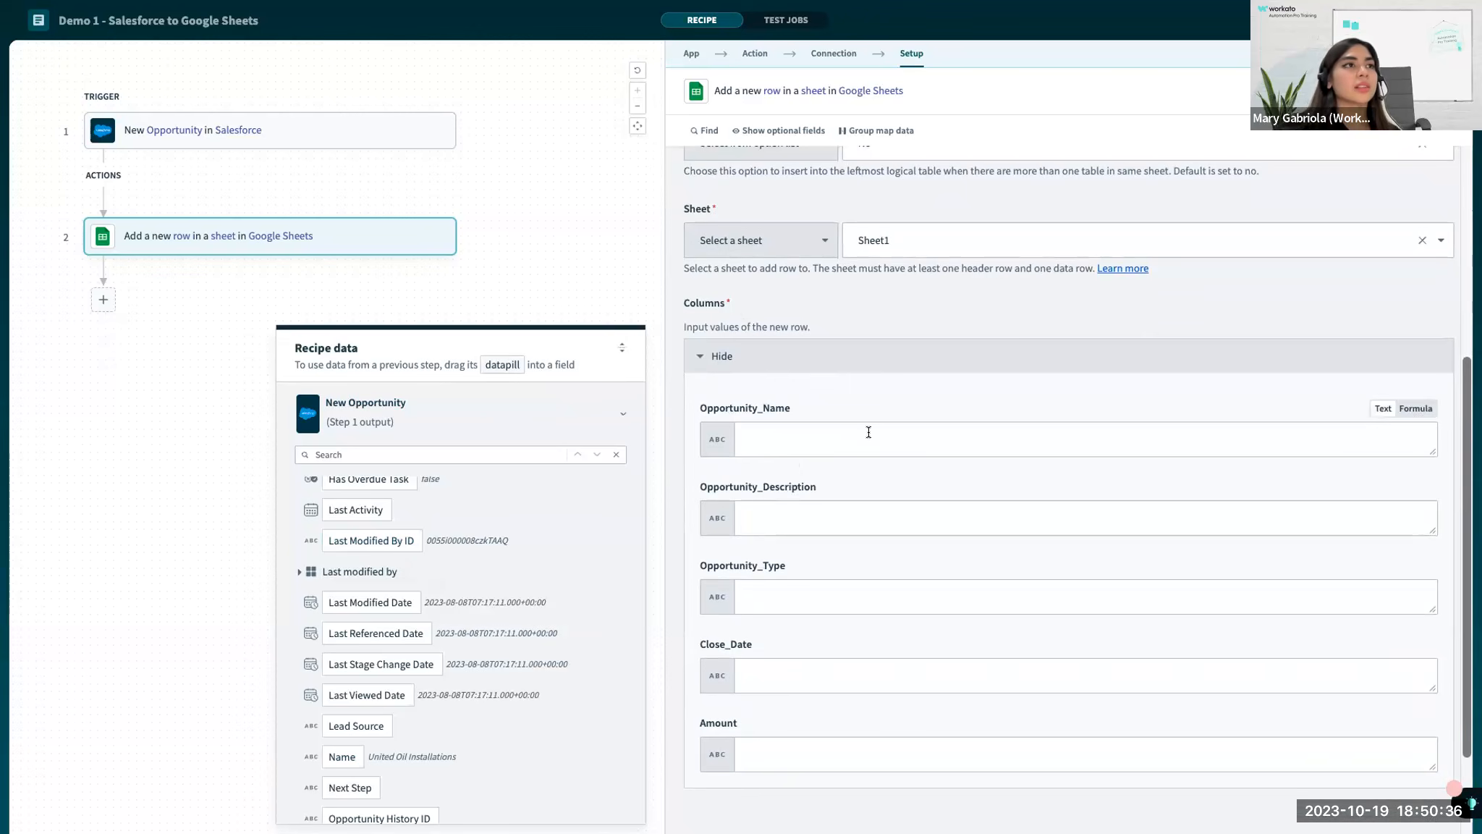
scroll(675, 399, down, 1)
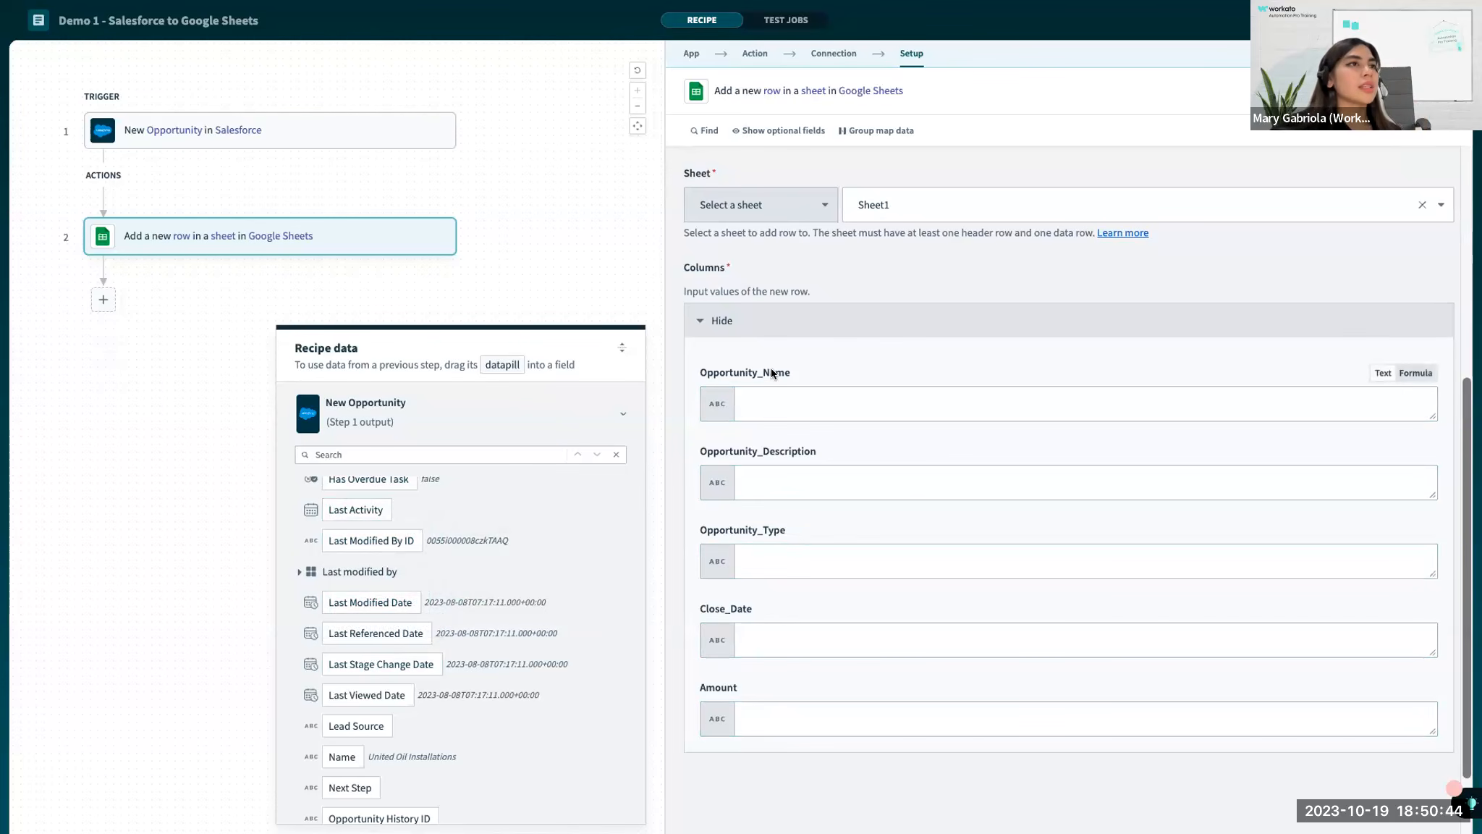
click(744, 404)
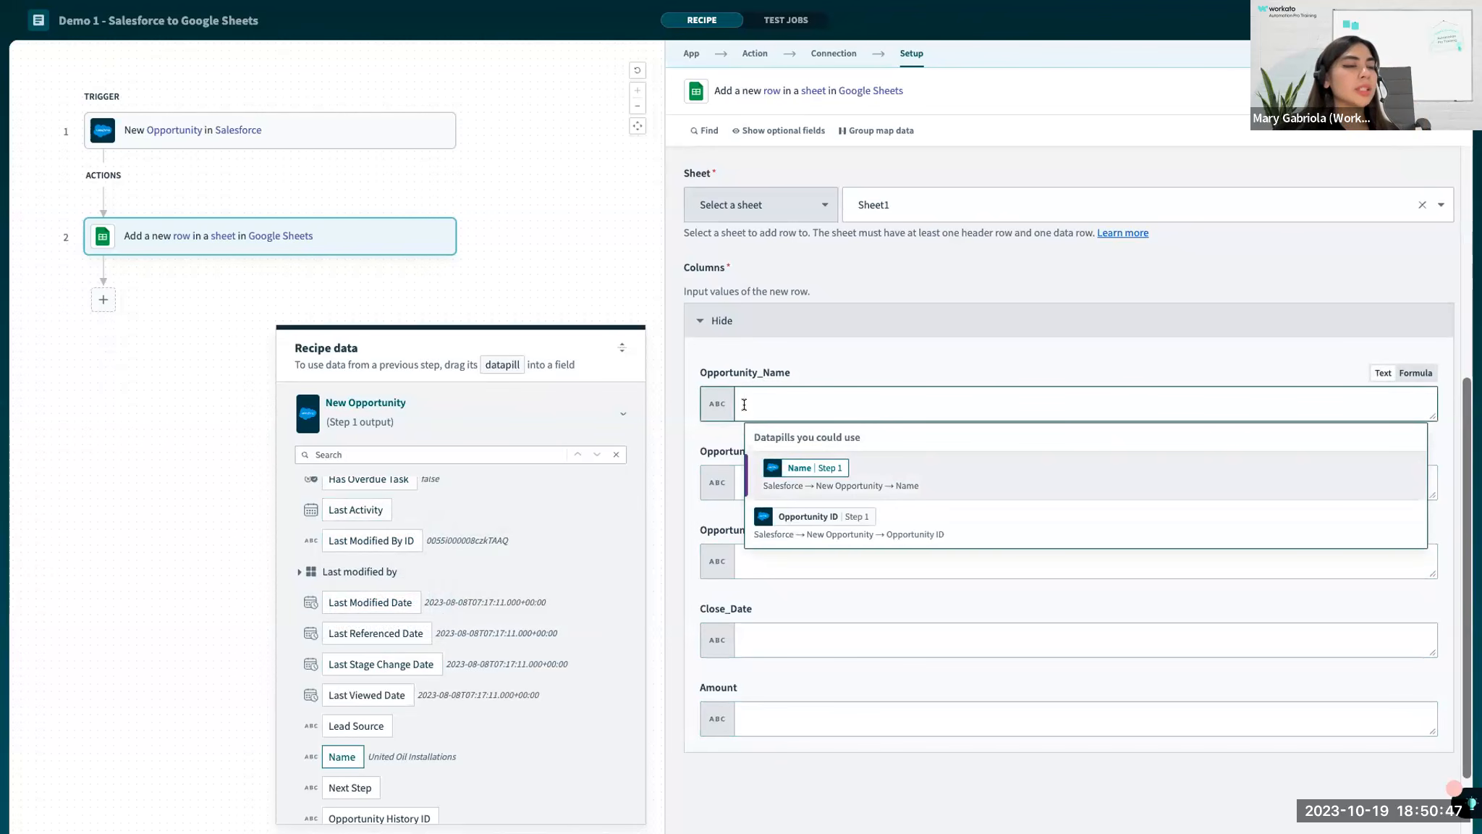
click(801, 470)
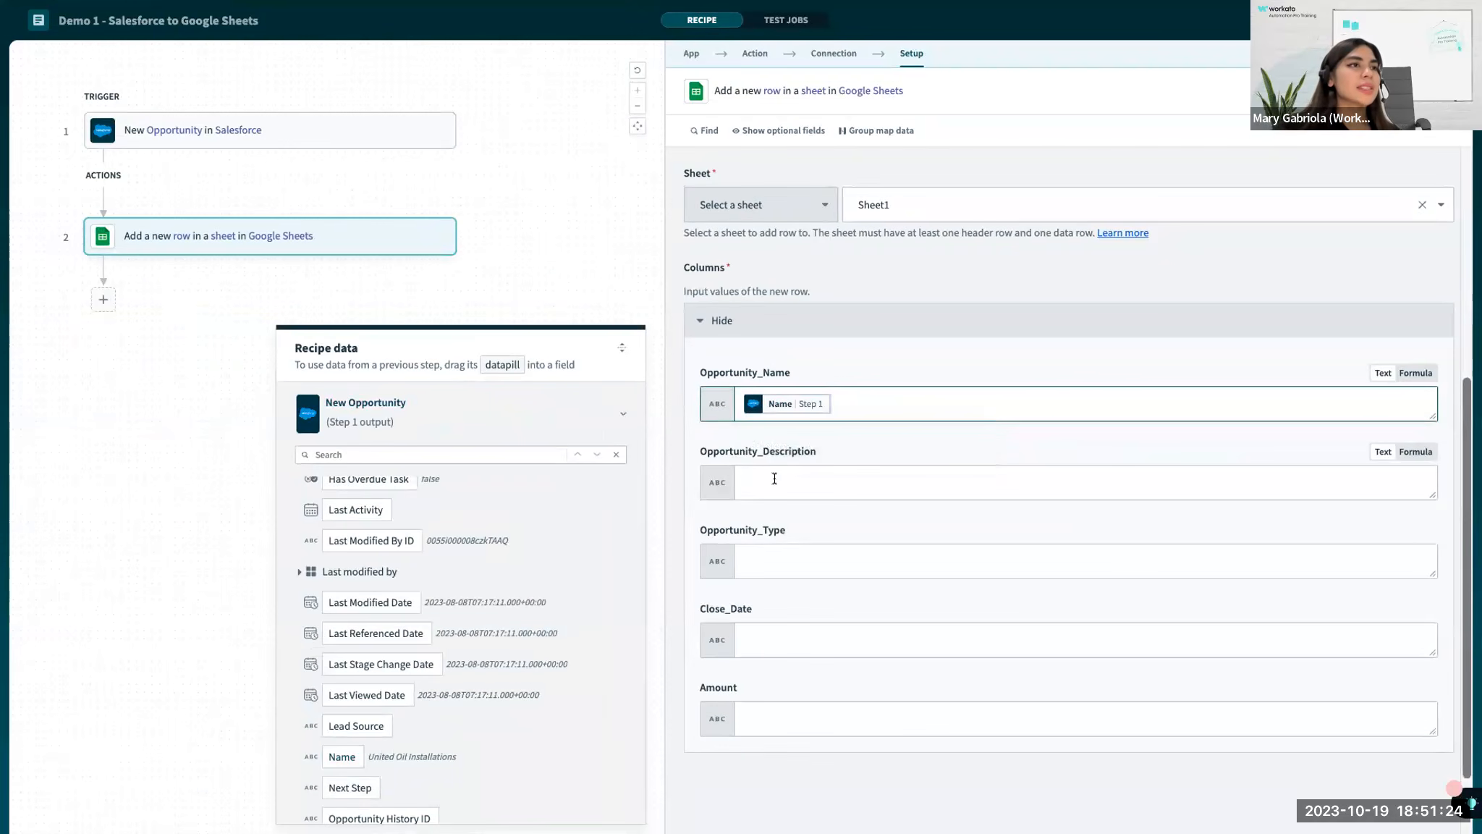
Map the Name datapill to the Opportunity_Description column and append the text "- Demo" after it.
click(775, 478)
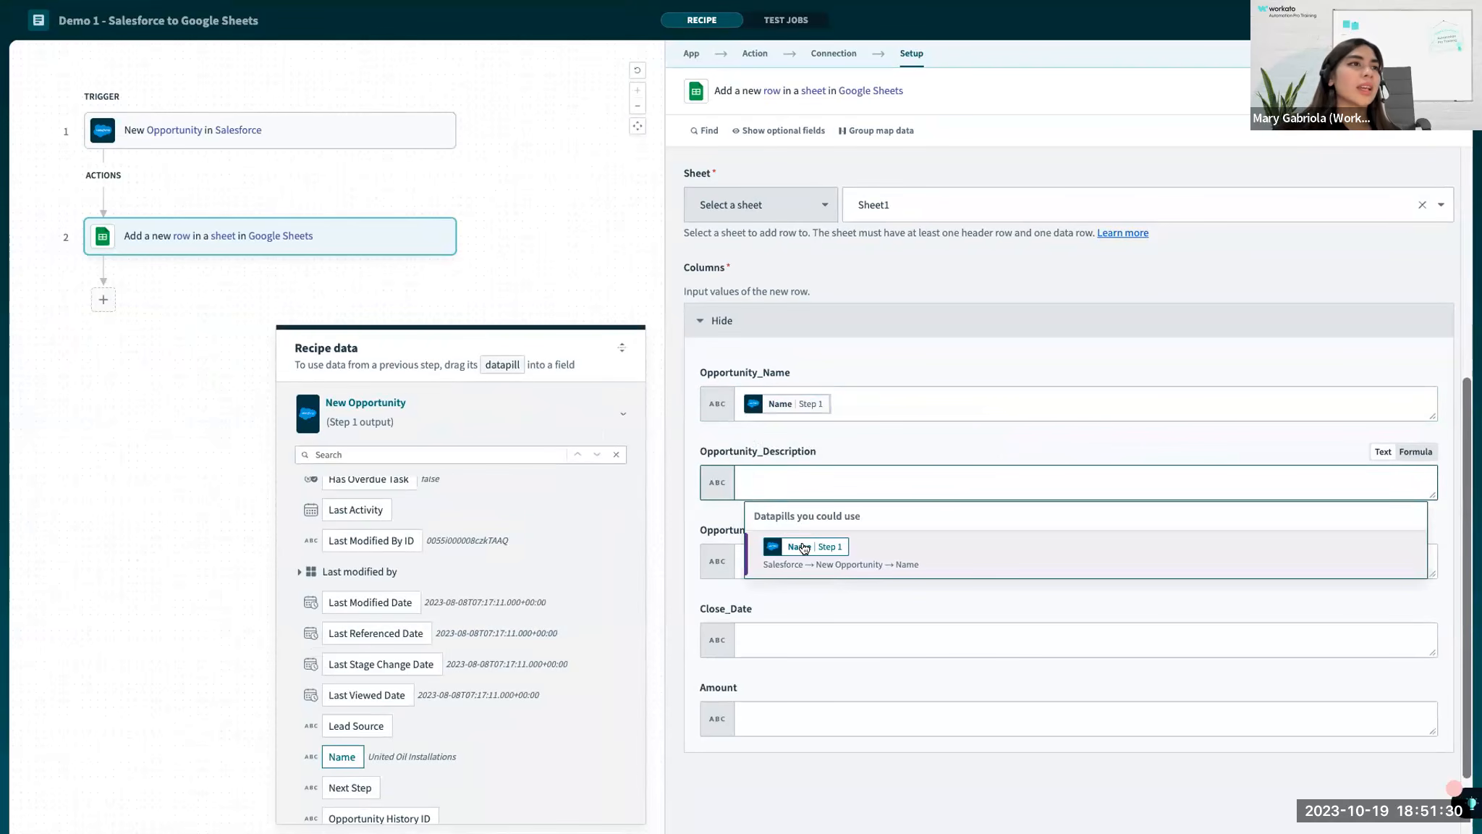
click(802, 547)
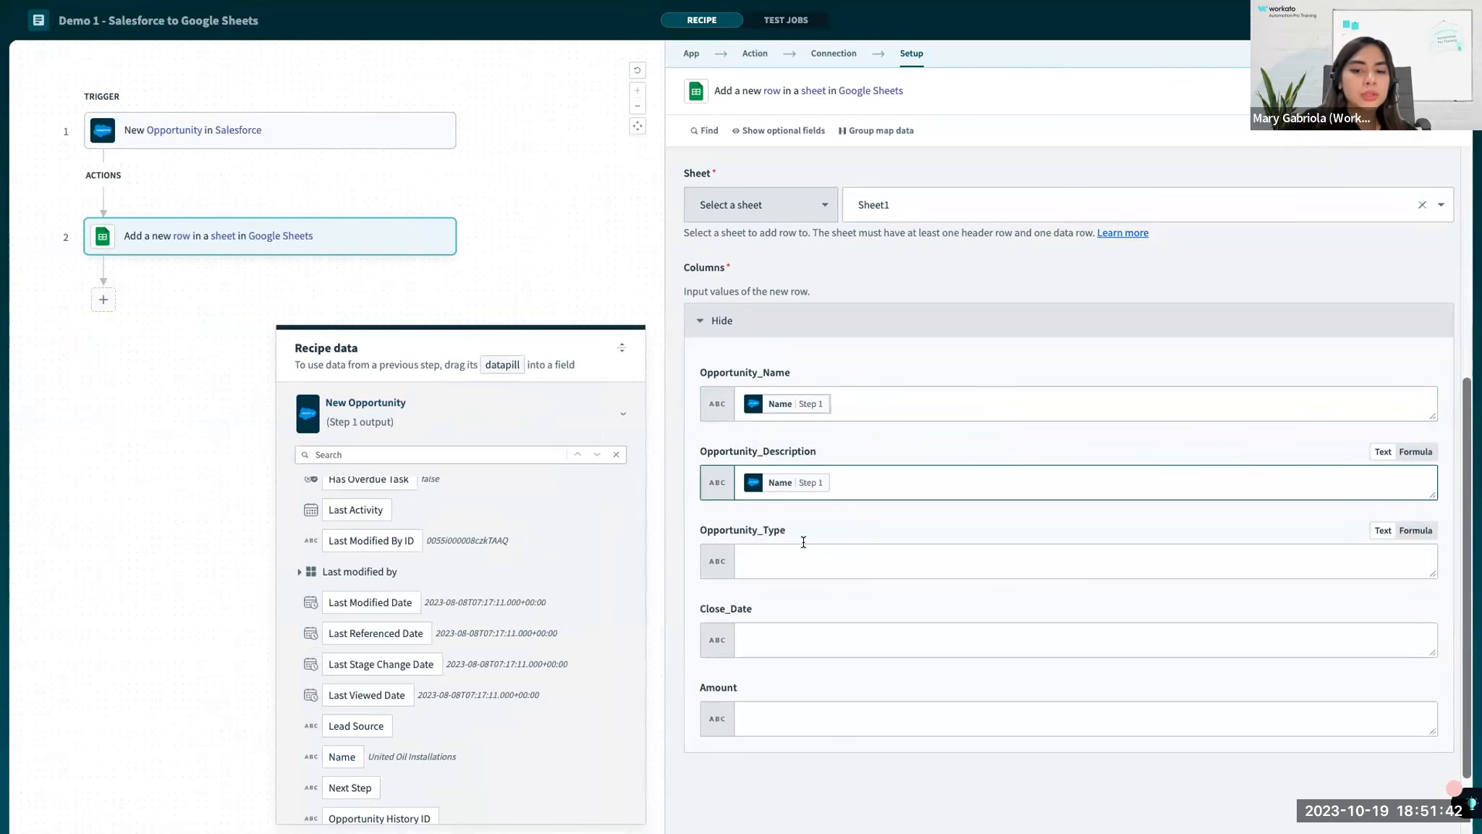
text(- Demo)
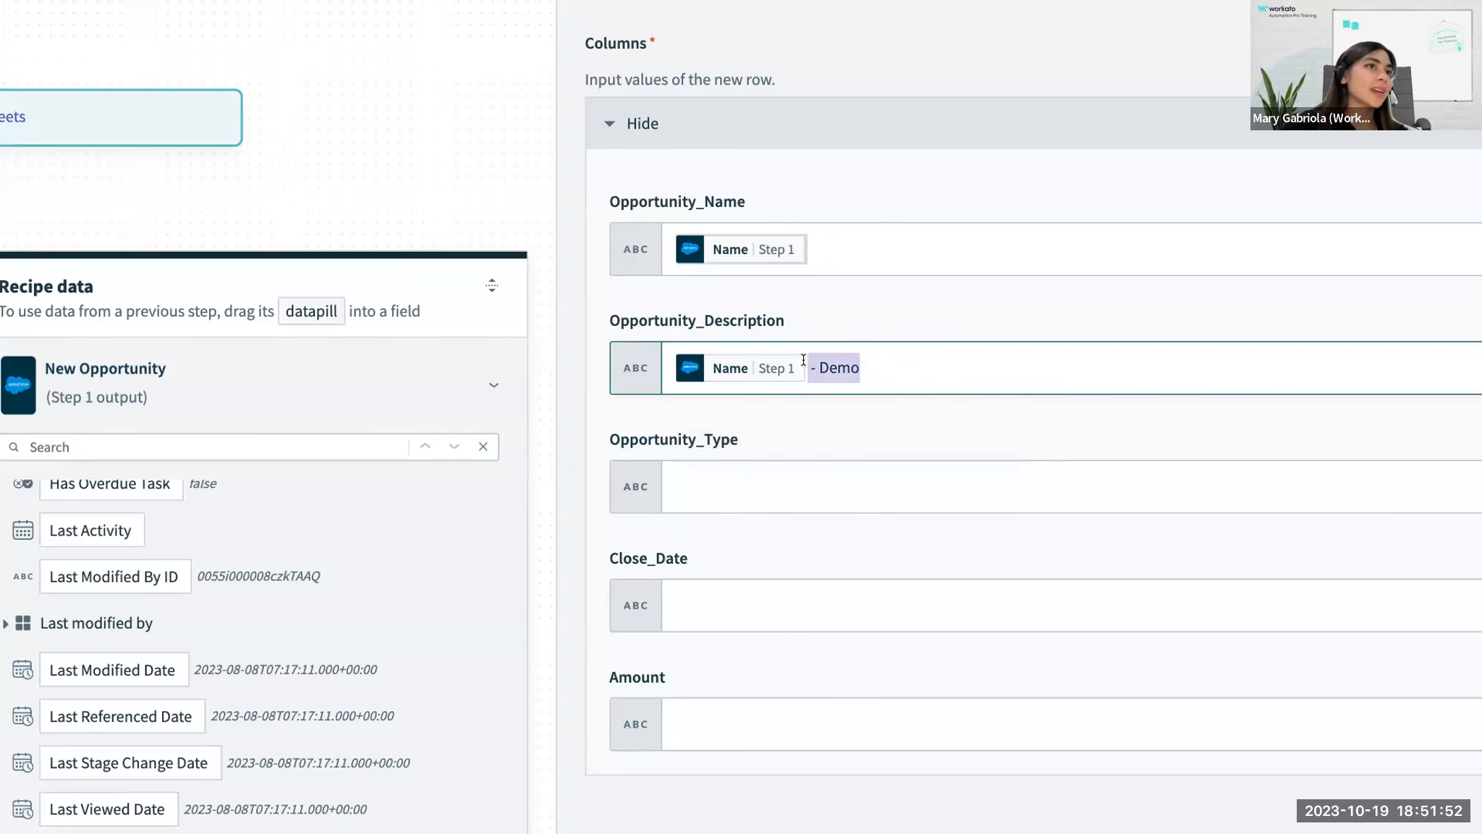
click(835, 361)
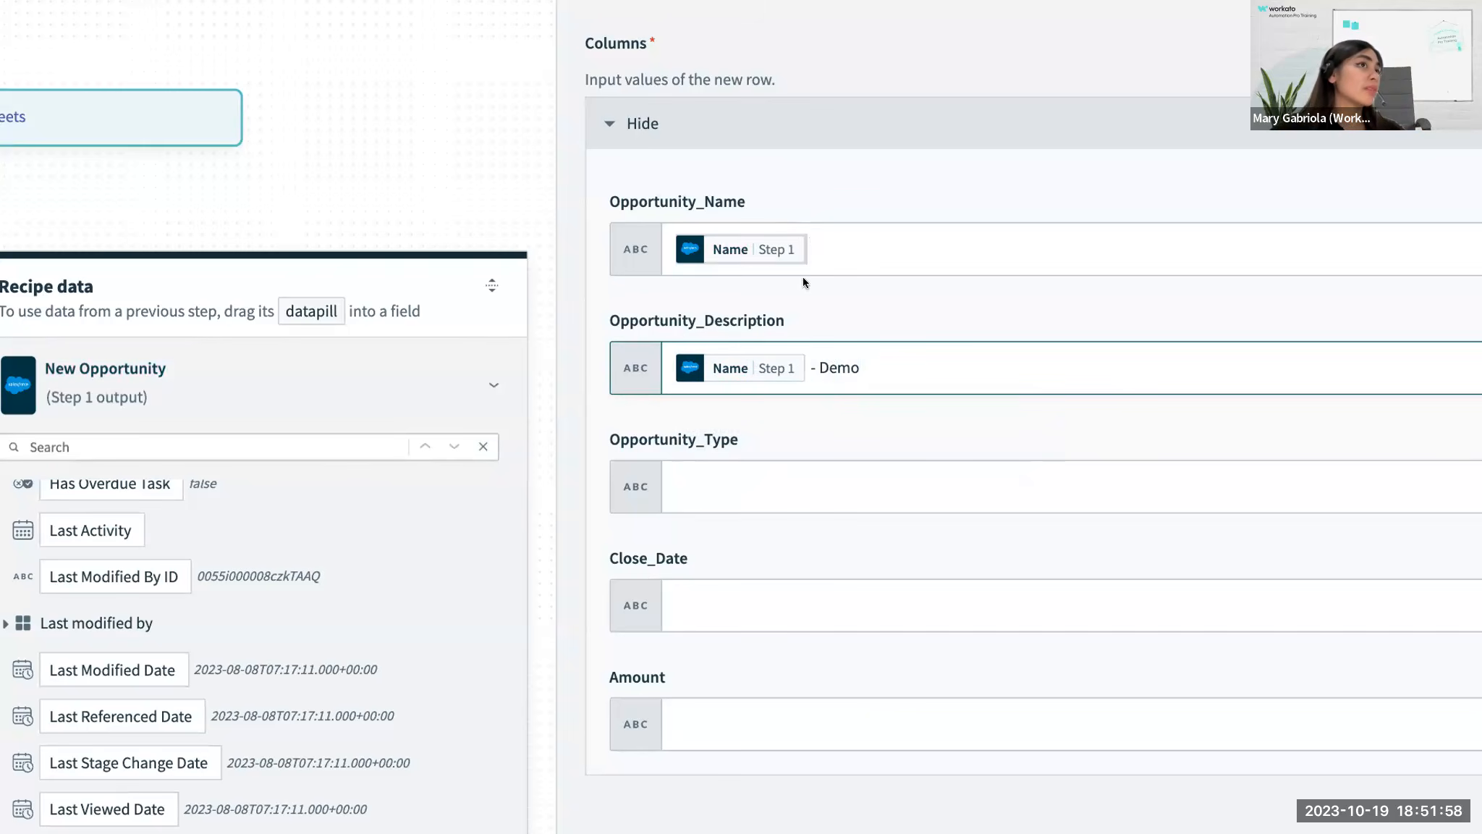
drag(862, 368, 807, 370)
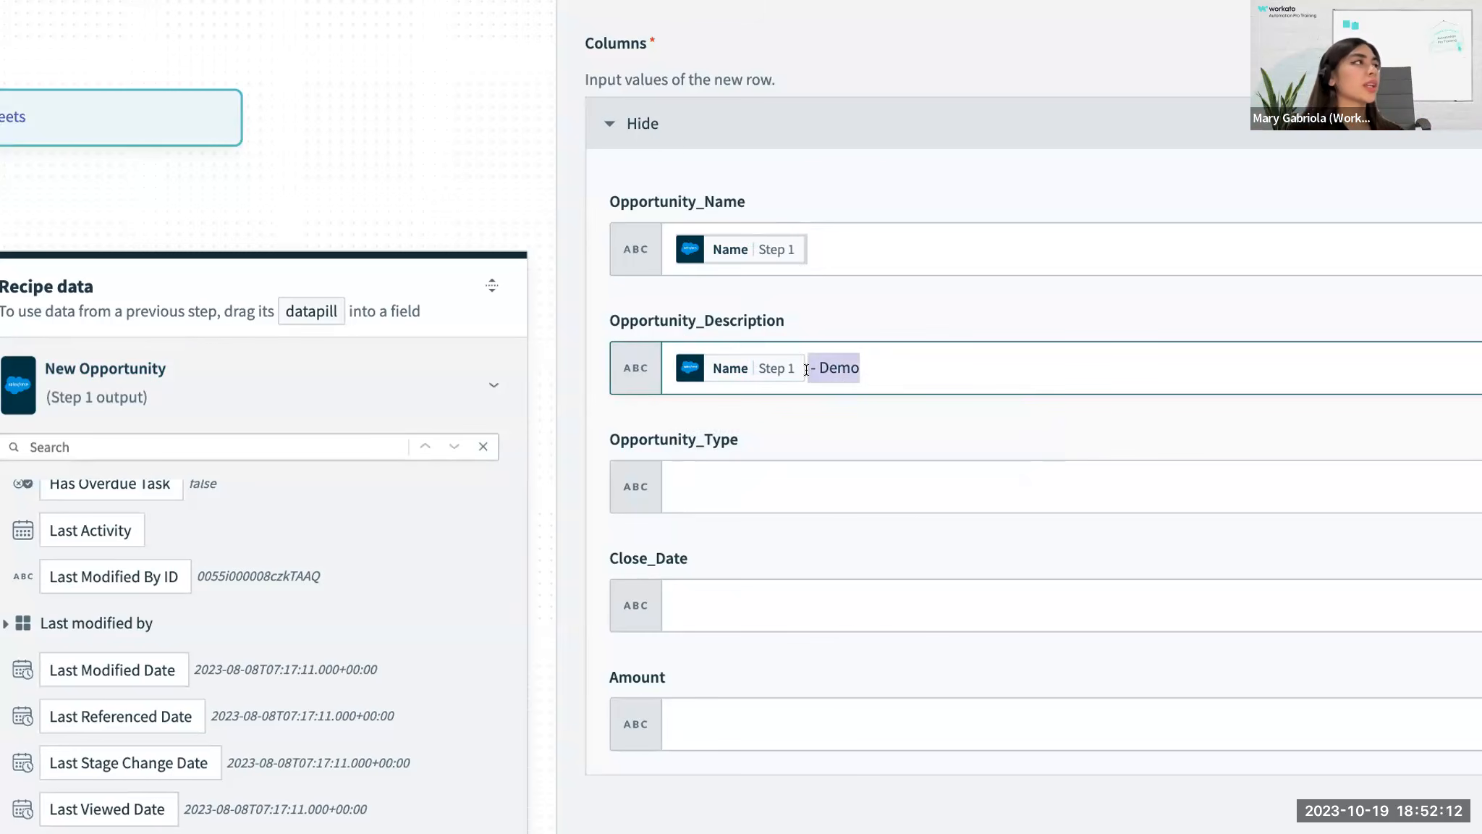
click(855, 431)
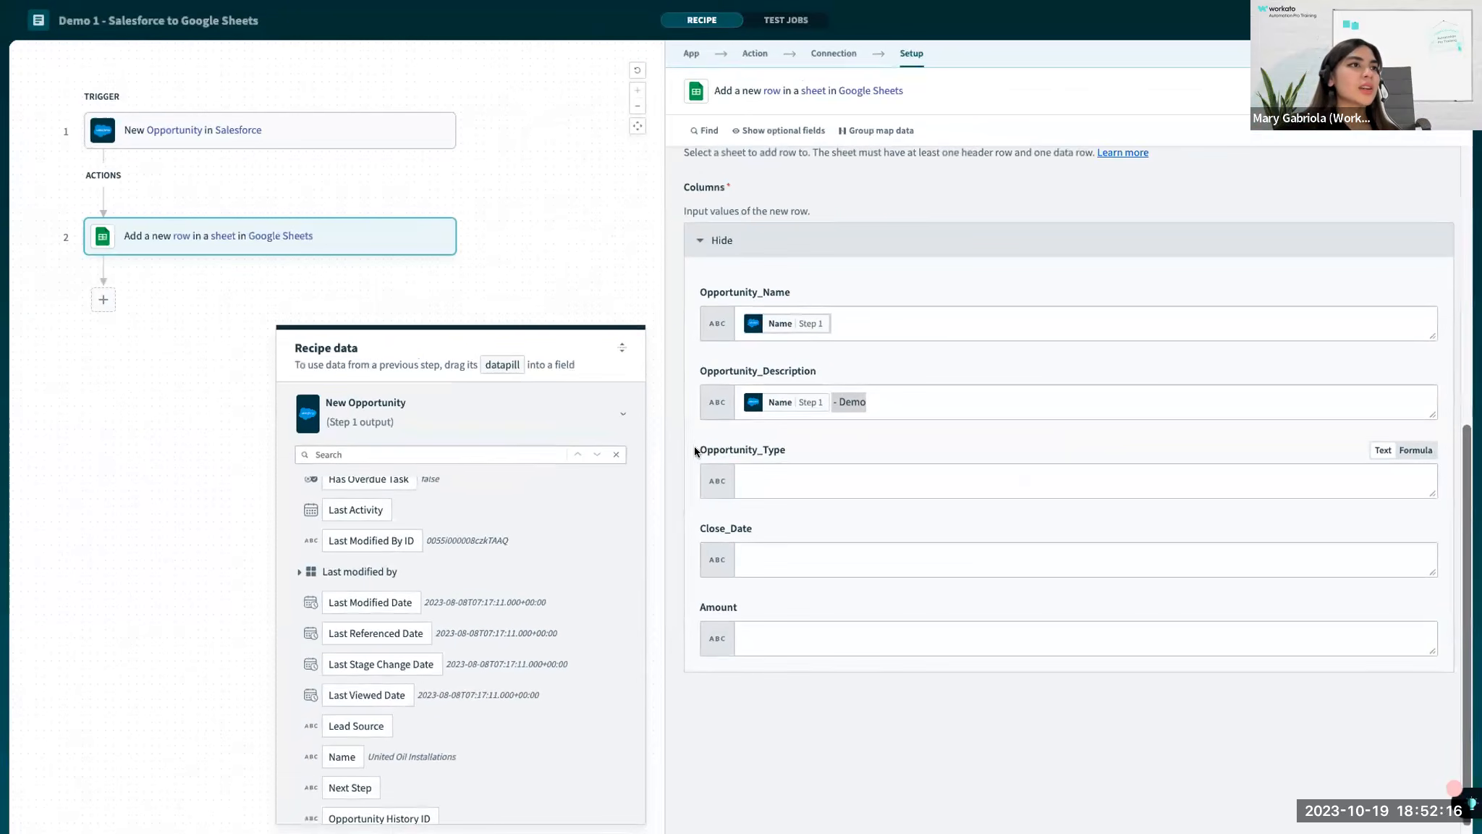
Map the Opportunity Type datapill from the New Opportunity trigger to the Opportunity_Type column.
drag(651, 433, 810, 441)
click(804, 442)
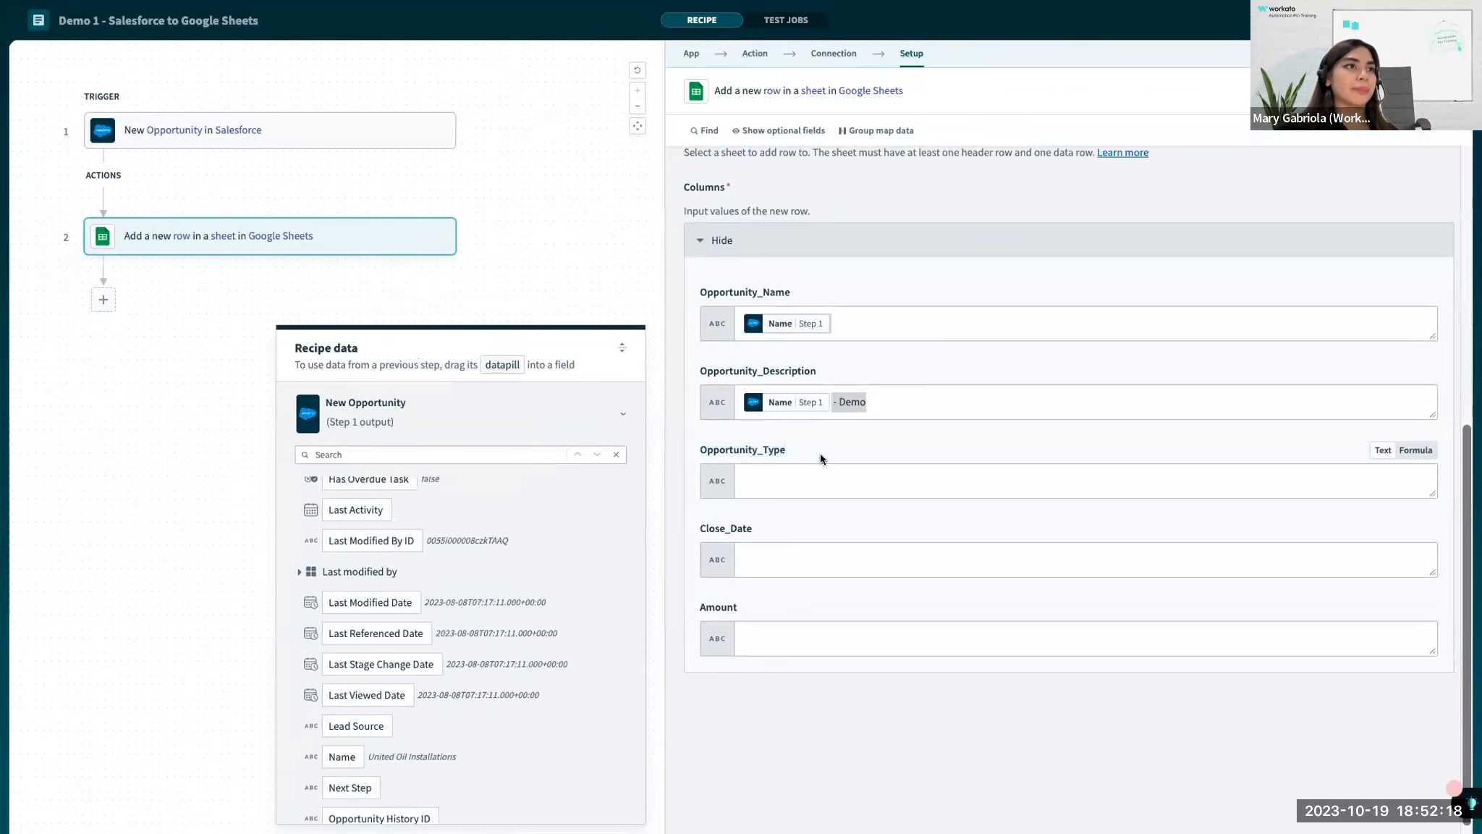
click(747, 485)
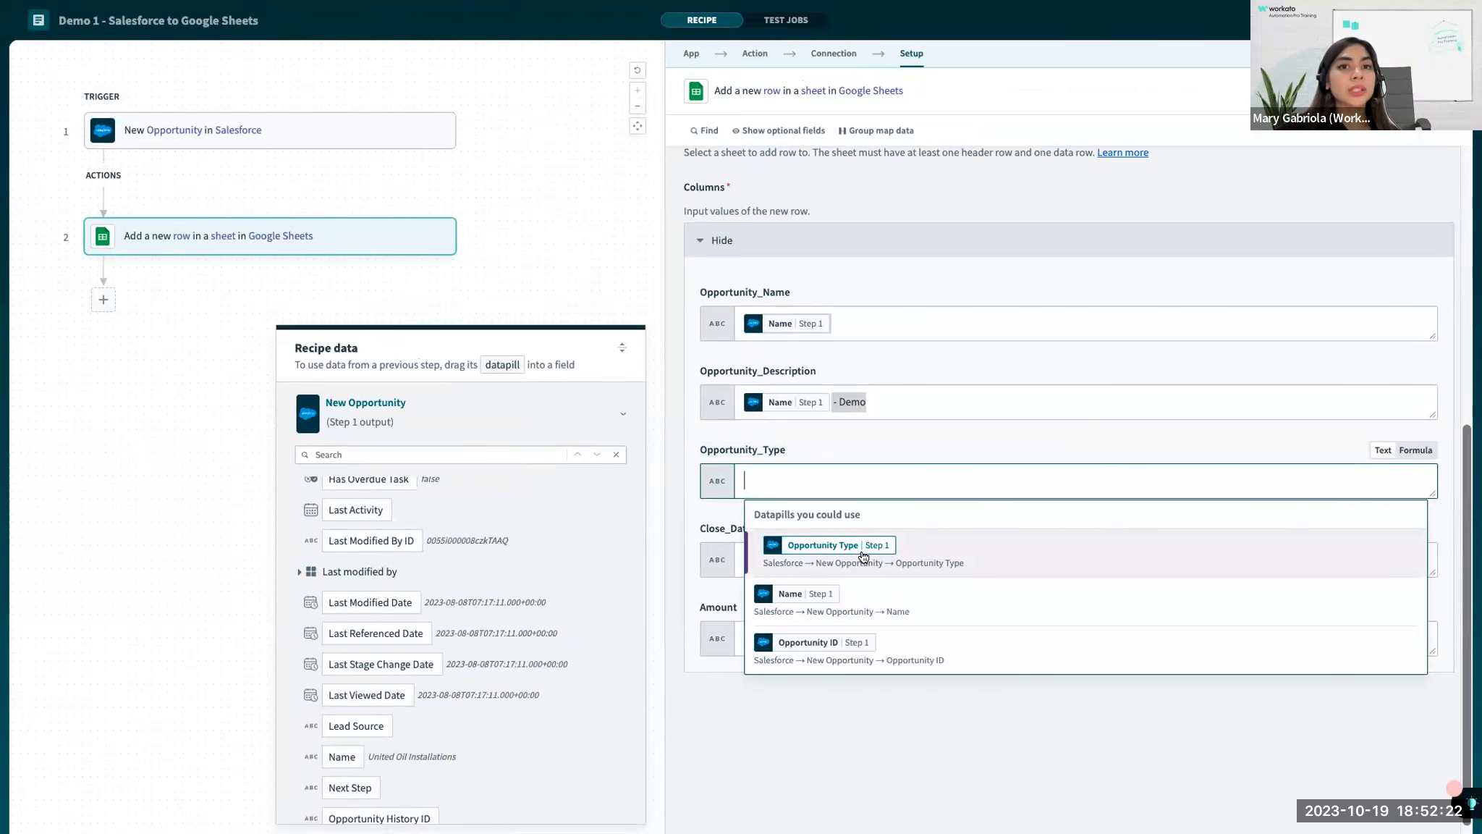
click(862, 556)
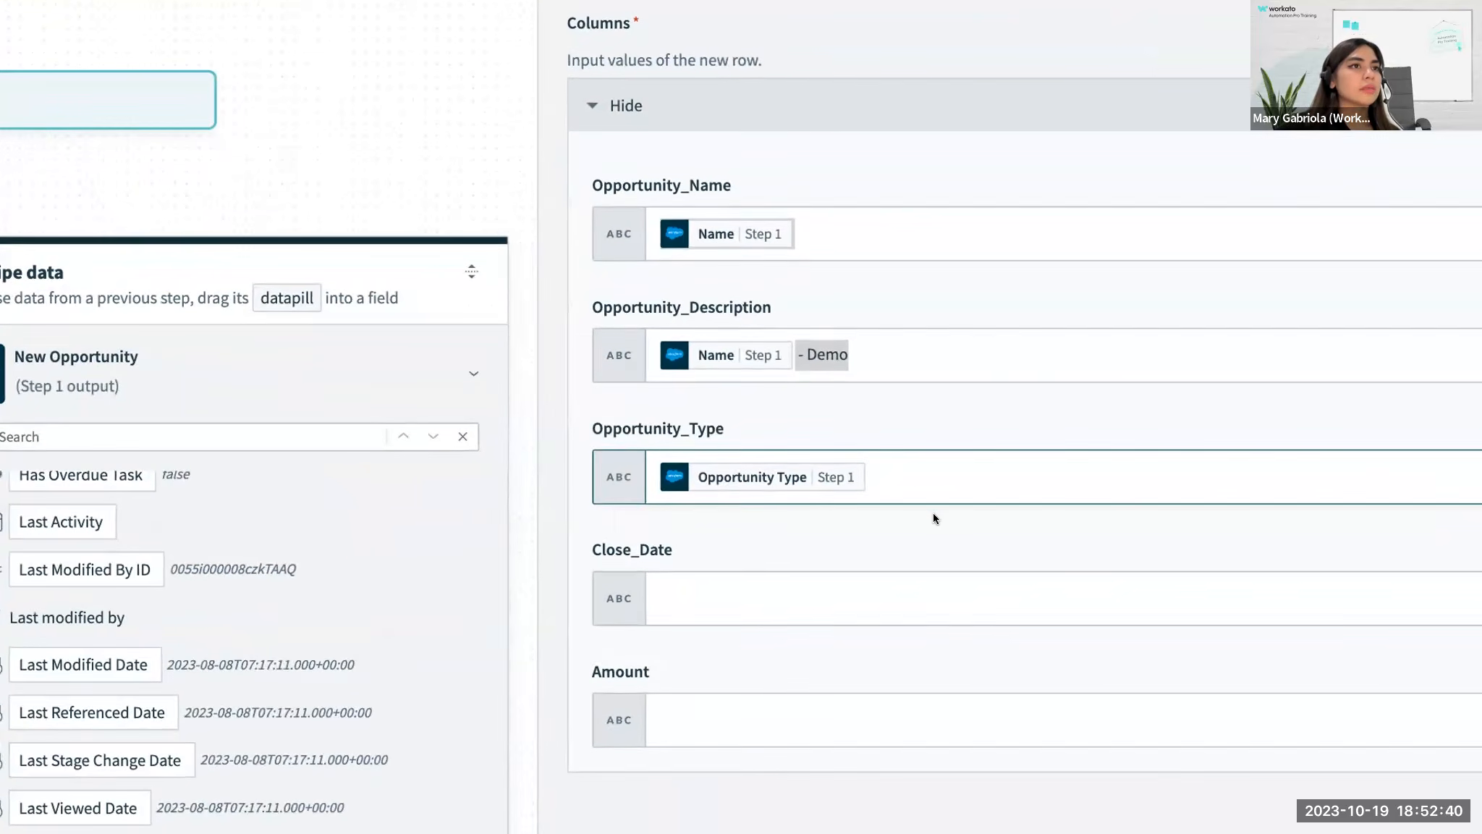
click(934, 514)
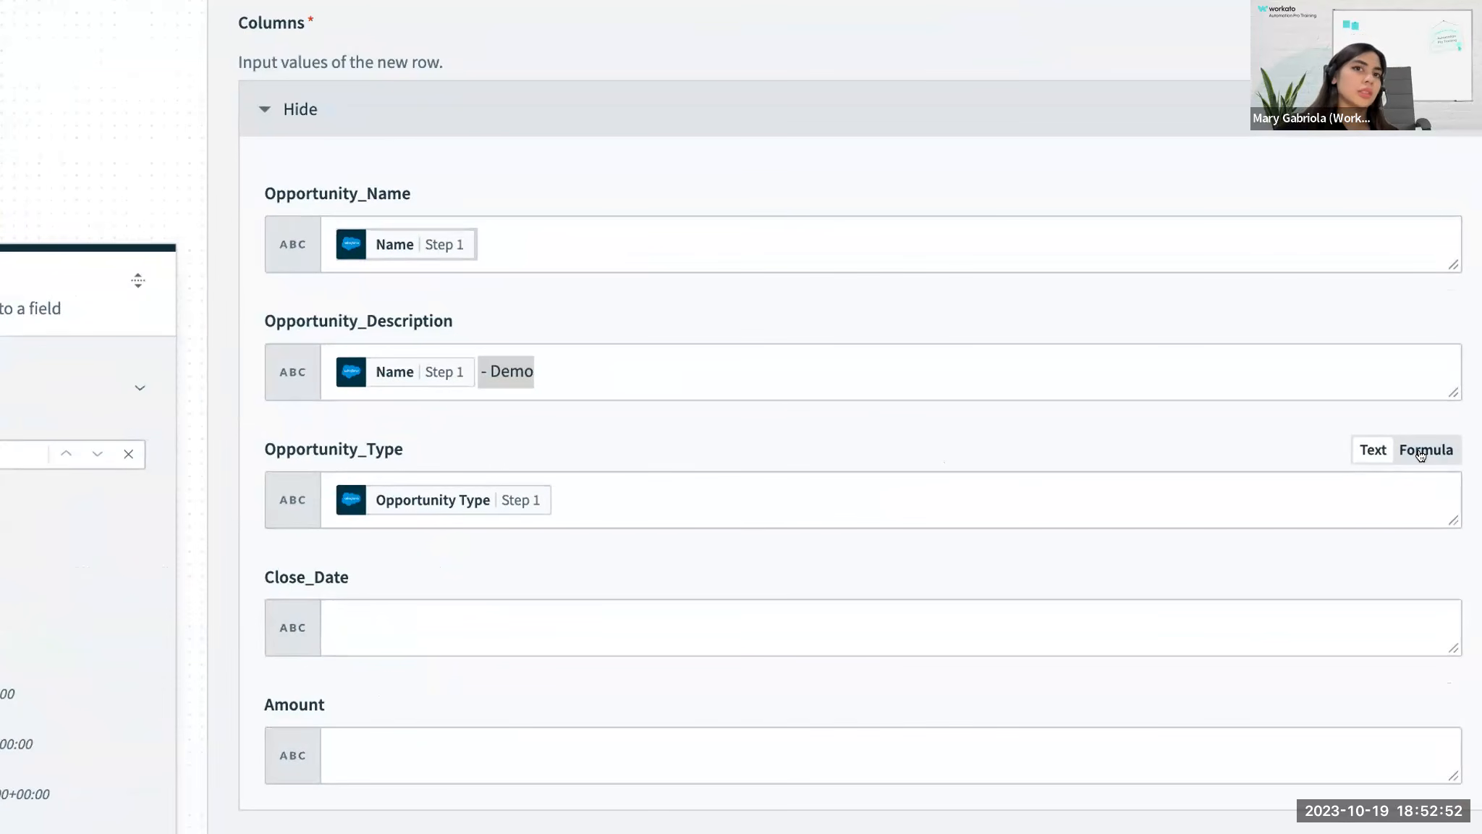
Switch the Opportunity_Type column to formula mode and look through the recommended string formulas.
click(1421, 455)
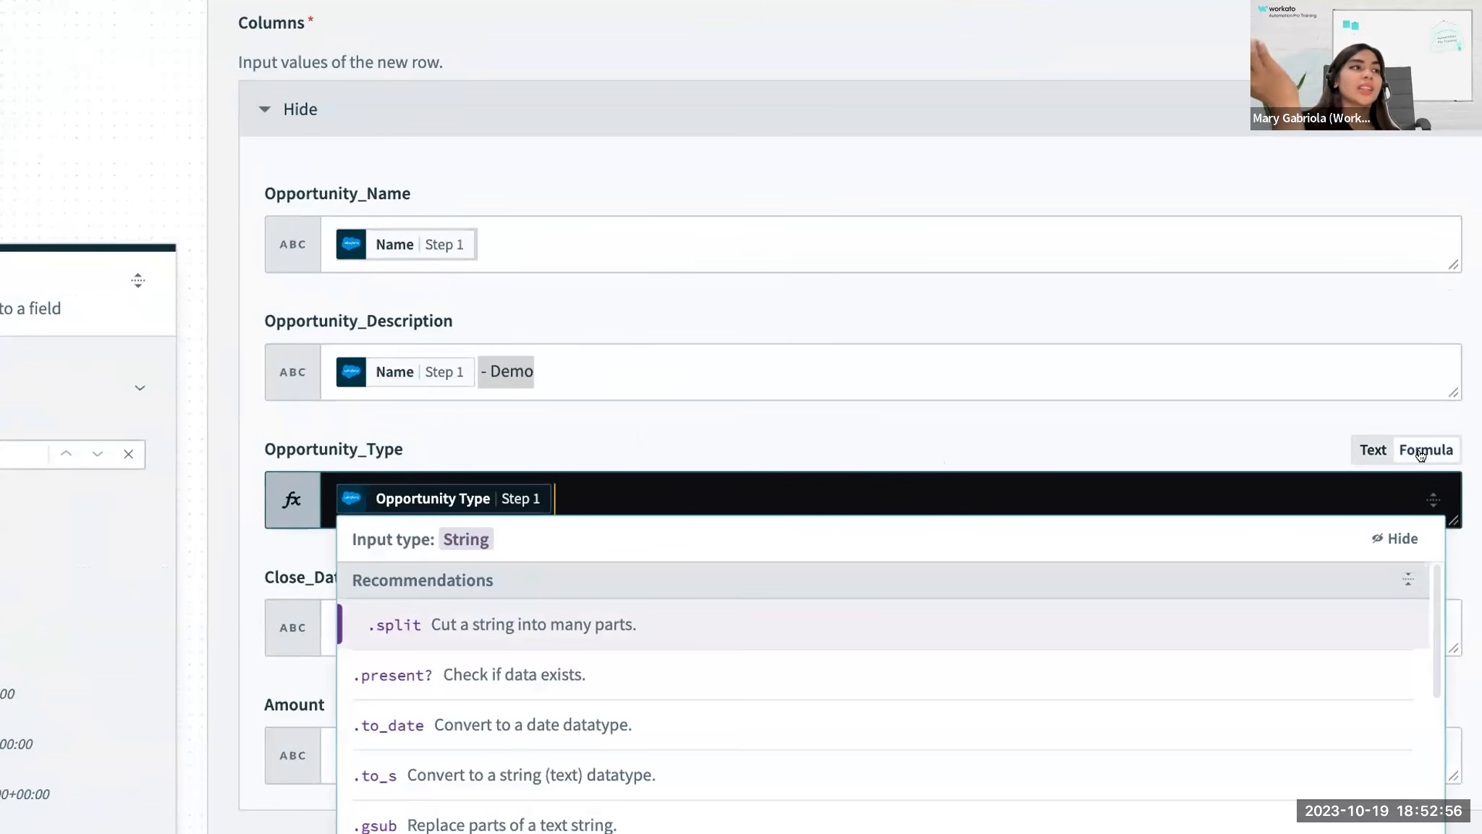
scroll(1028, 512, down, 3)
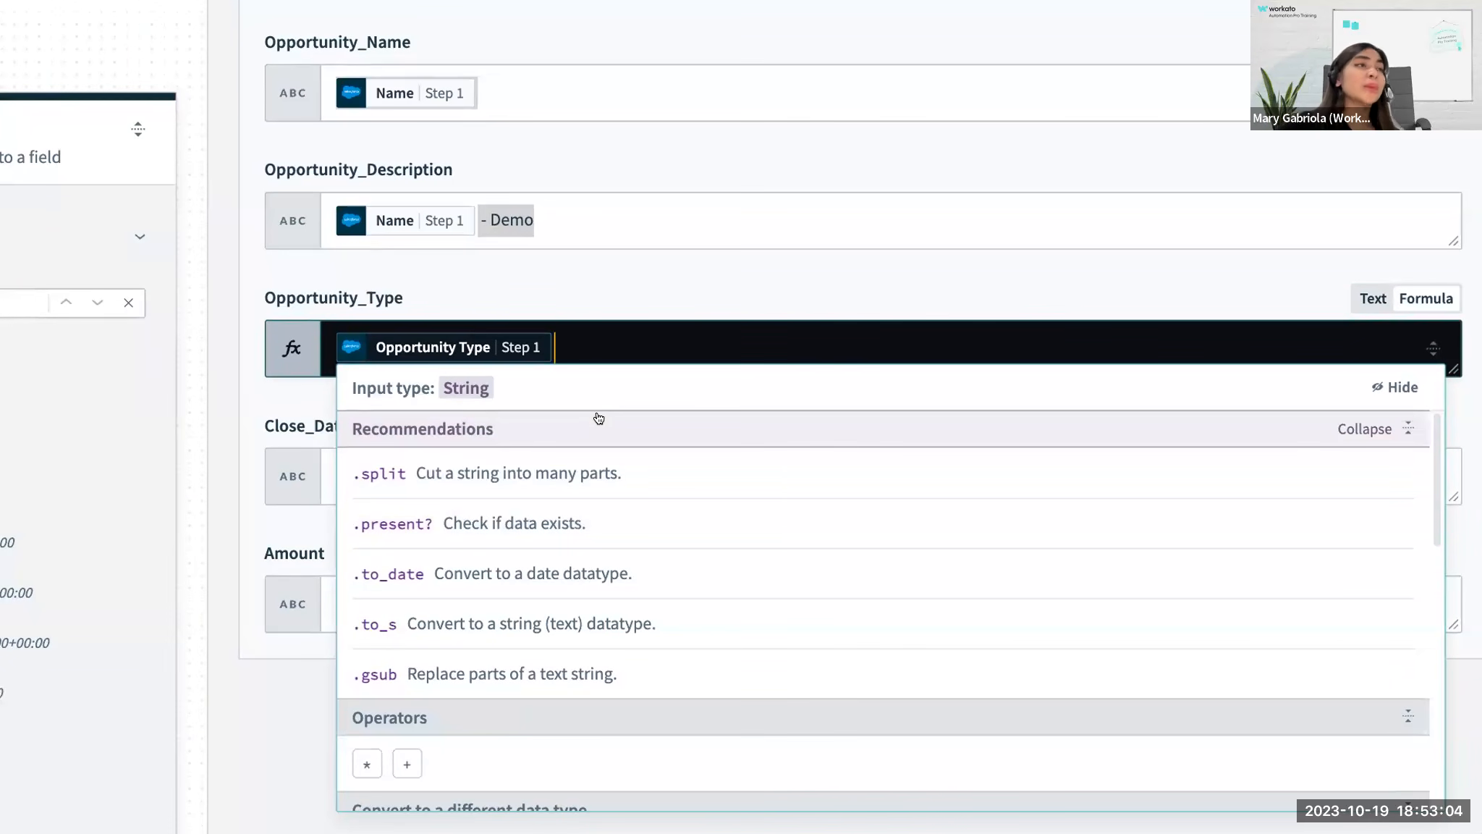
mouse_move(492, 355)
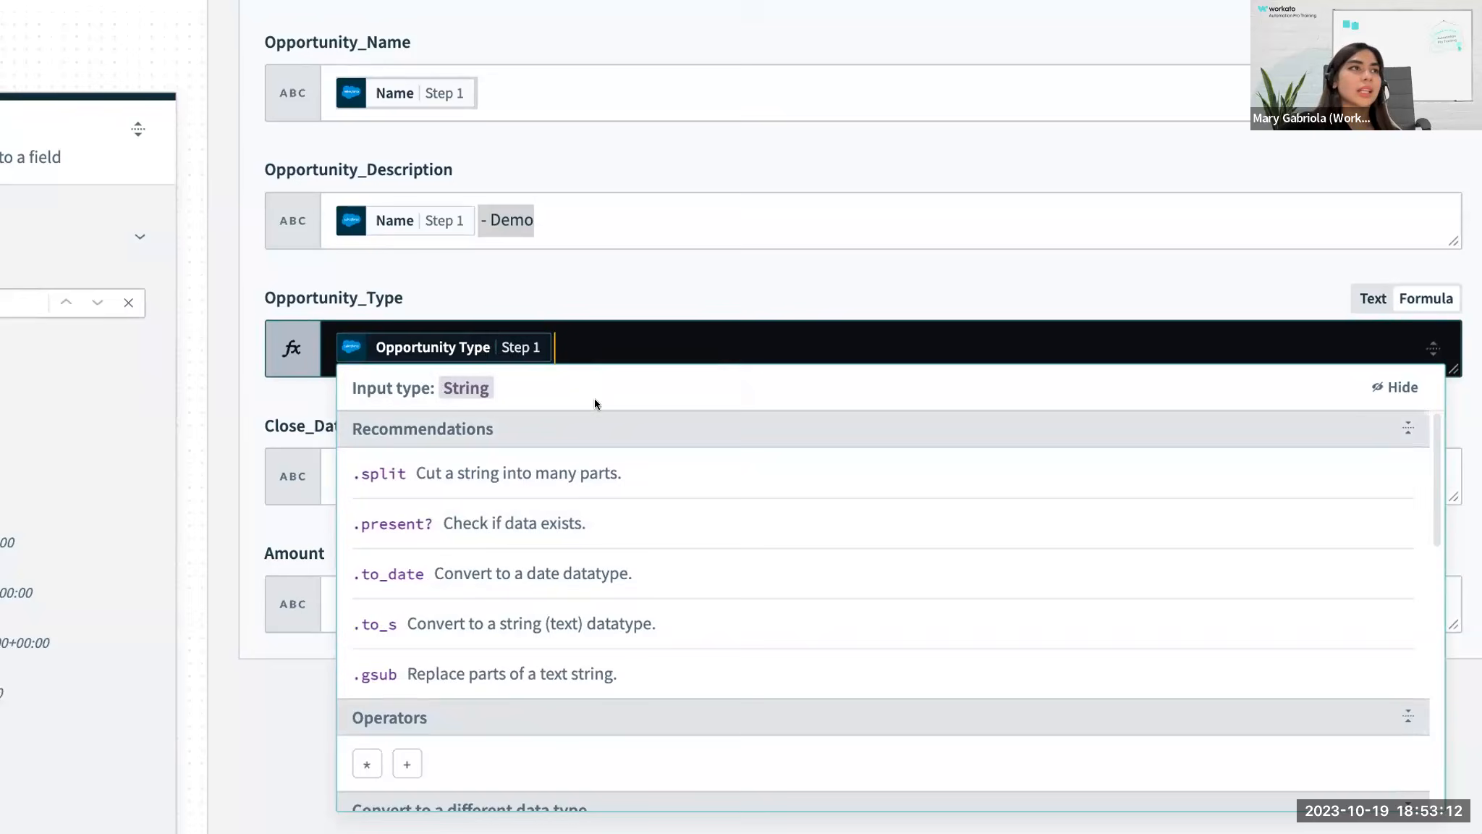
click(591, 328)
click(587, 349)
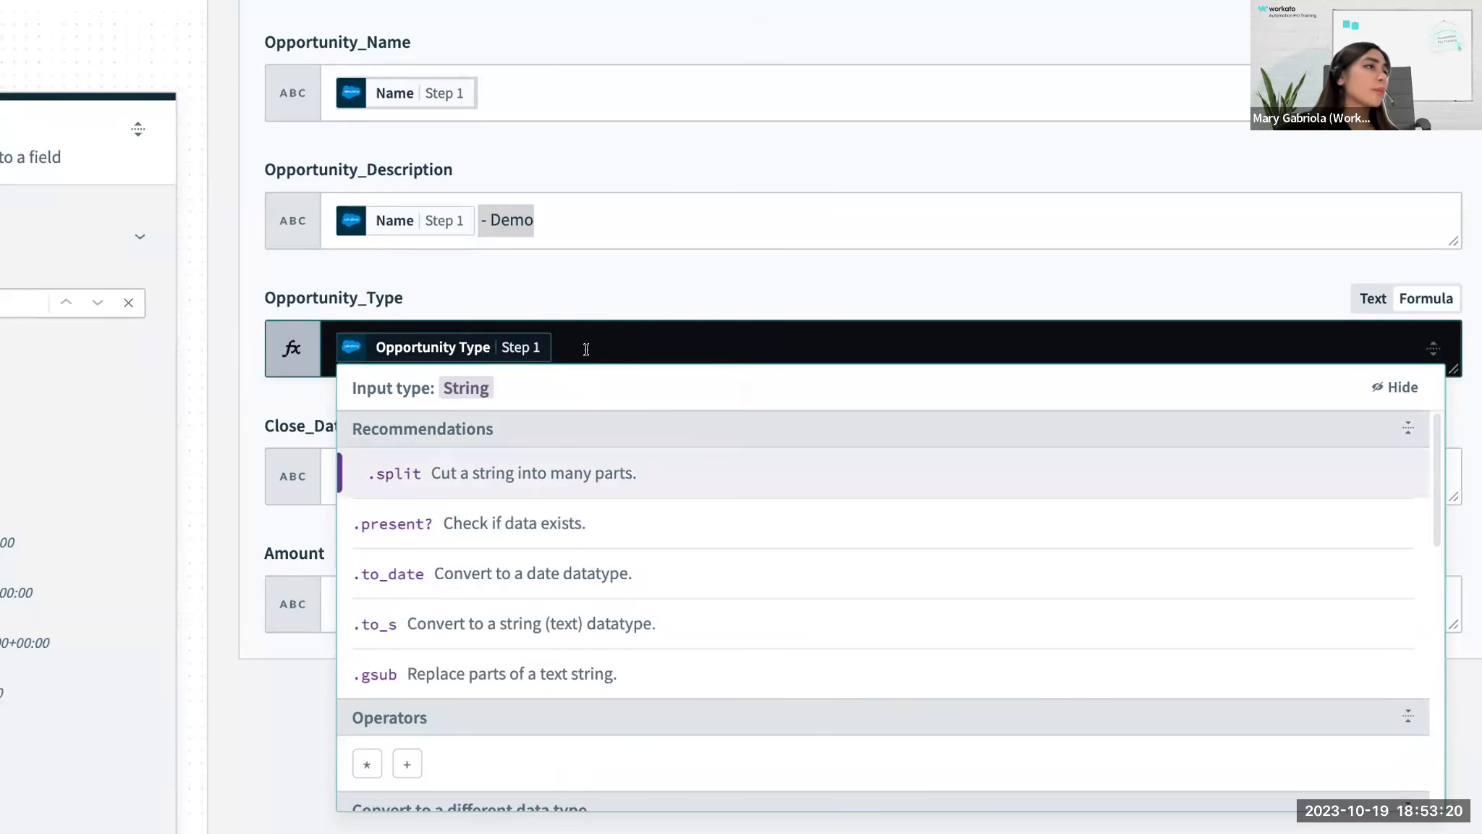
scroll(586, 349, down, 1)
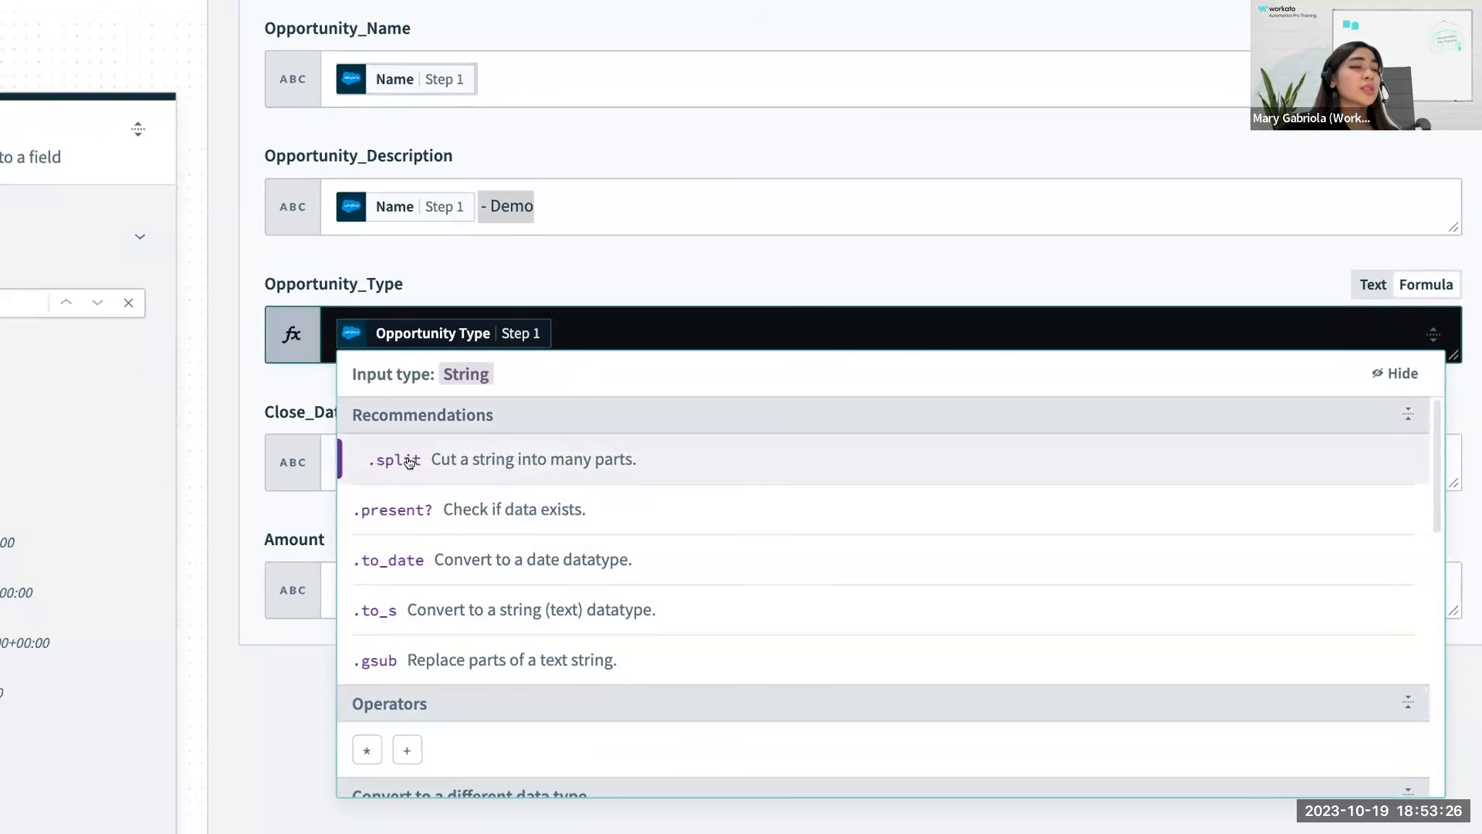
scroll(409, 463, down, 8)
scroll(467, 405, up, 10)
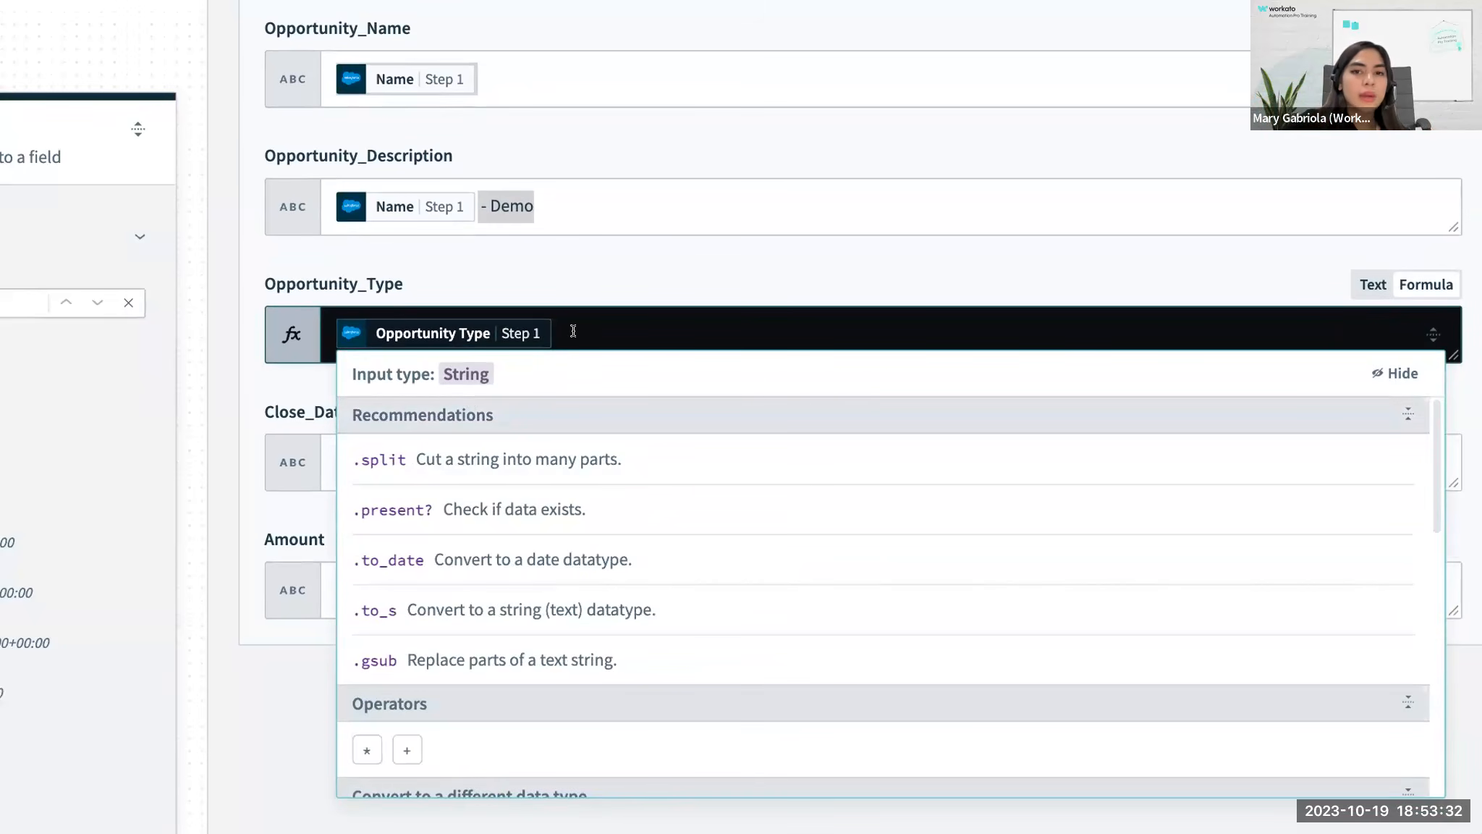
Append .slice(0,1) to the Opportunity Type datapill in the formula and review the syntax help for slice.
text(.slice)
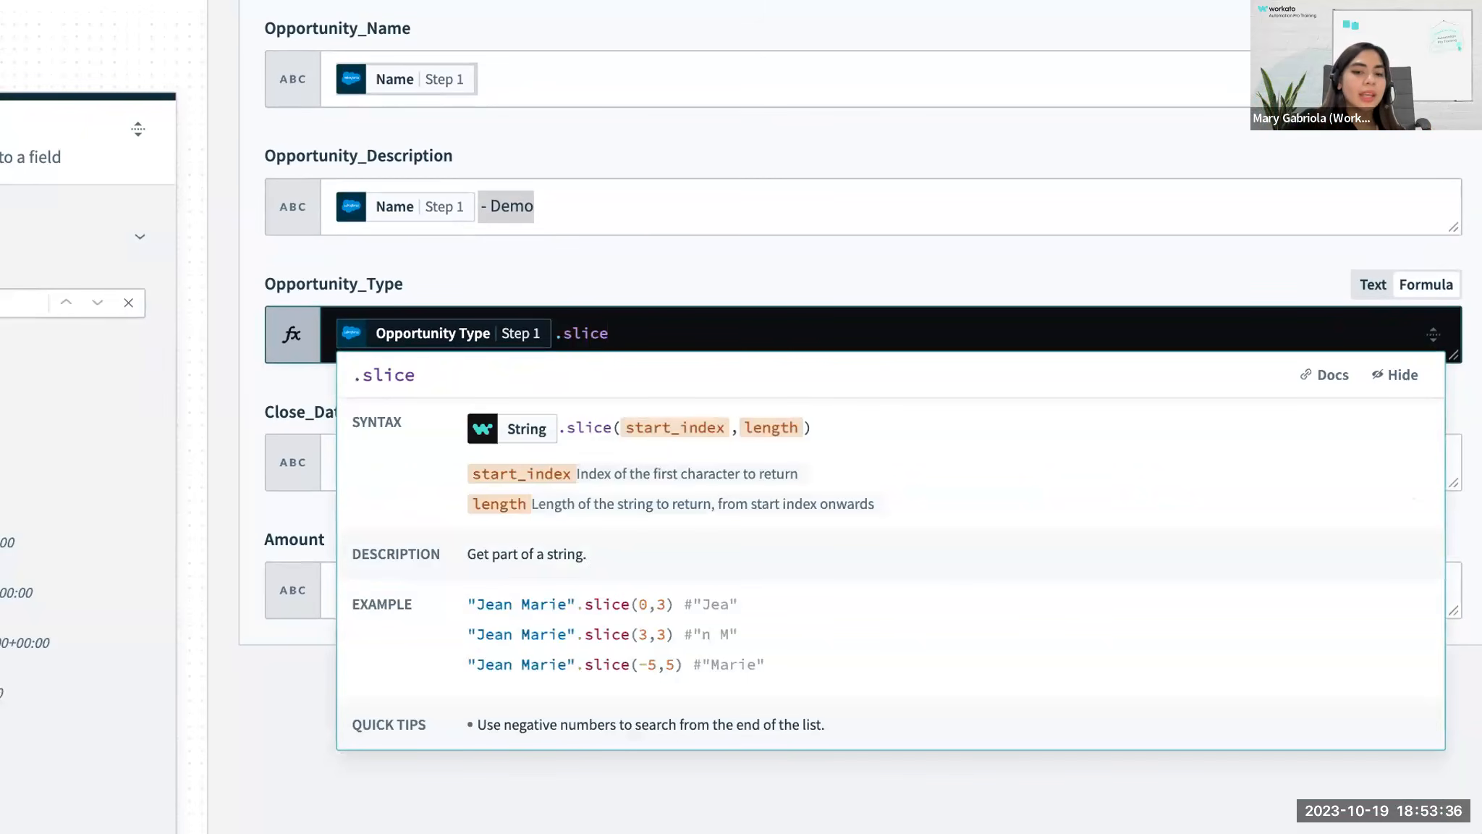
text((0,1)
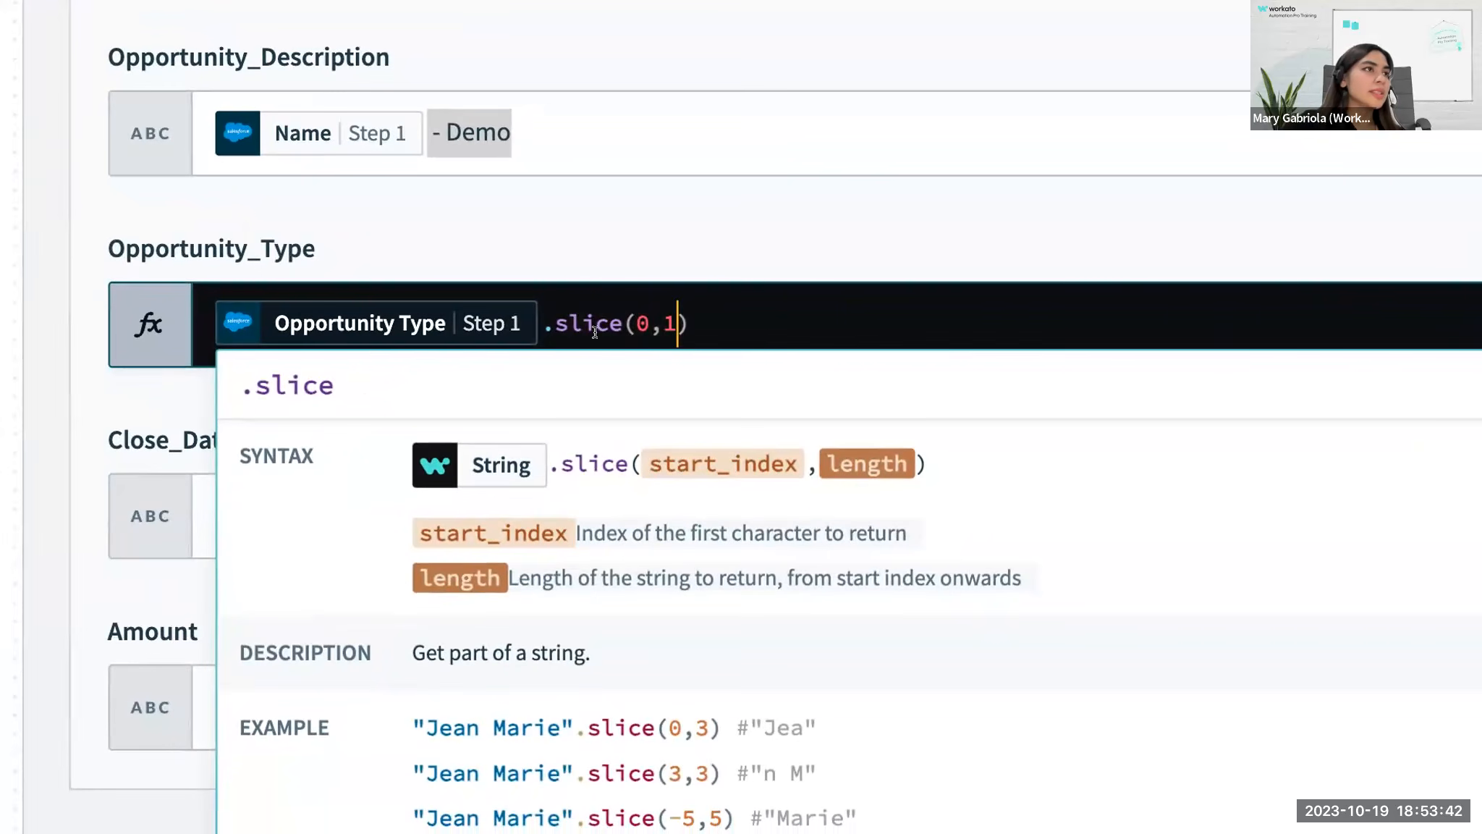
scroll(595, 330, down, 3)
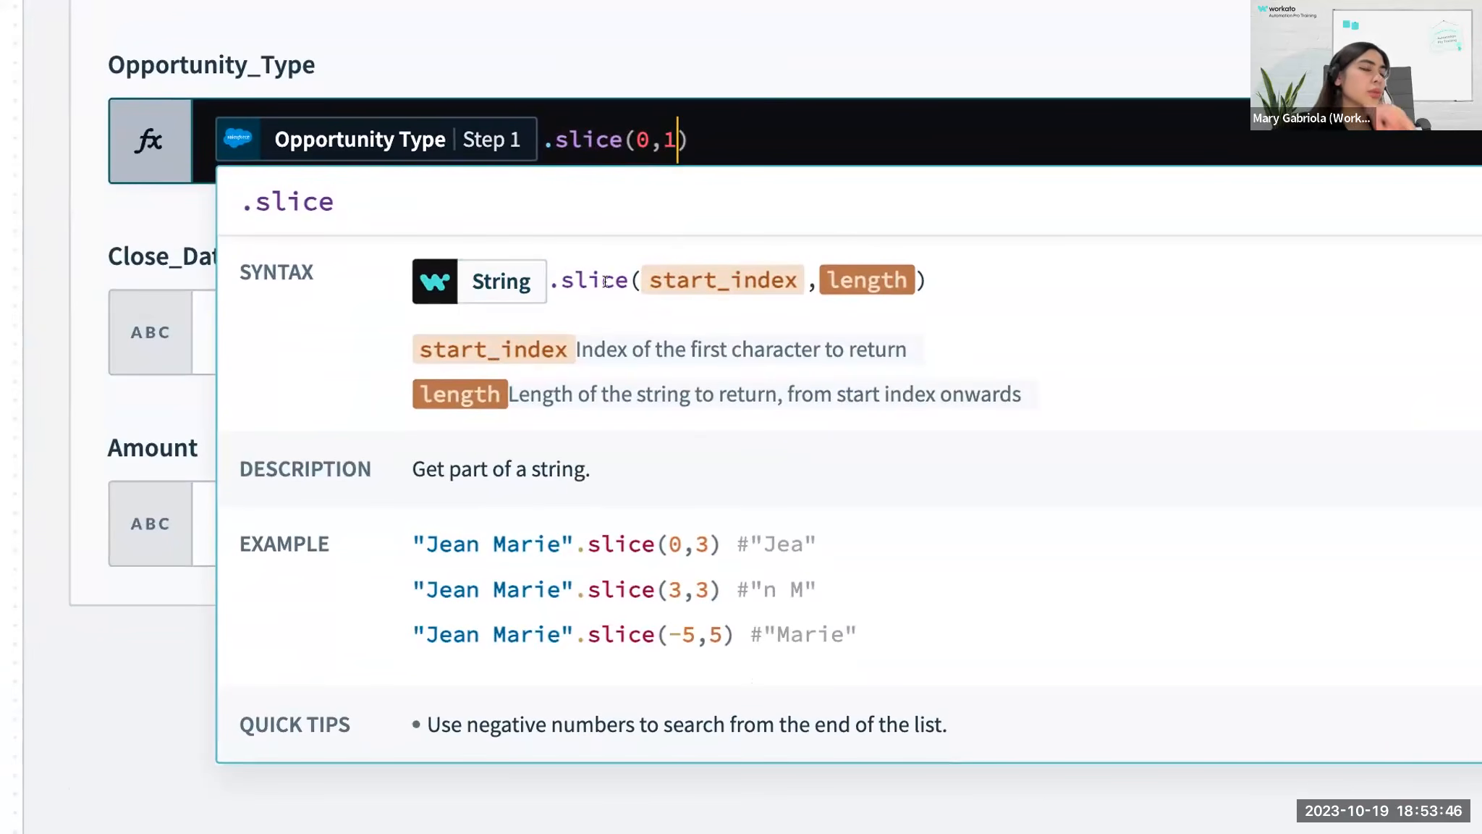
drag(645, 136, 640, 137)
click(712, 136)
click(618, 138)
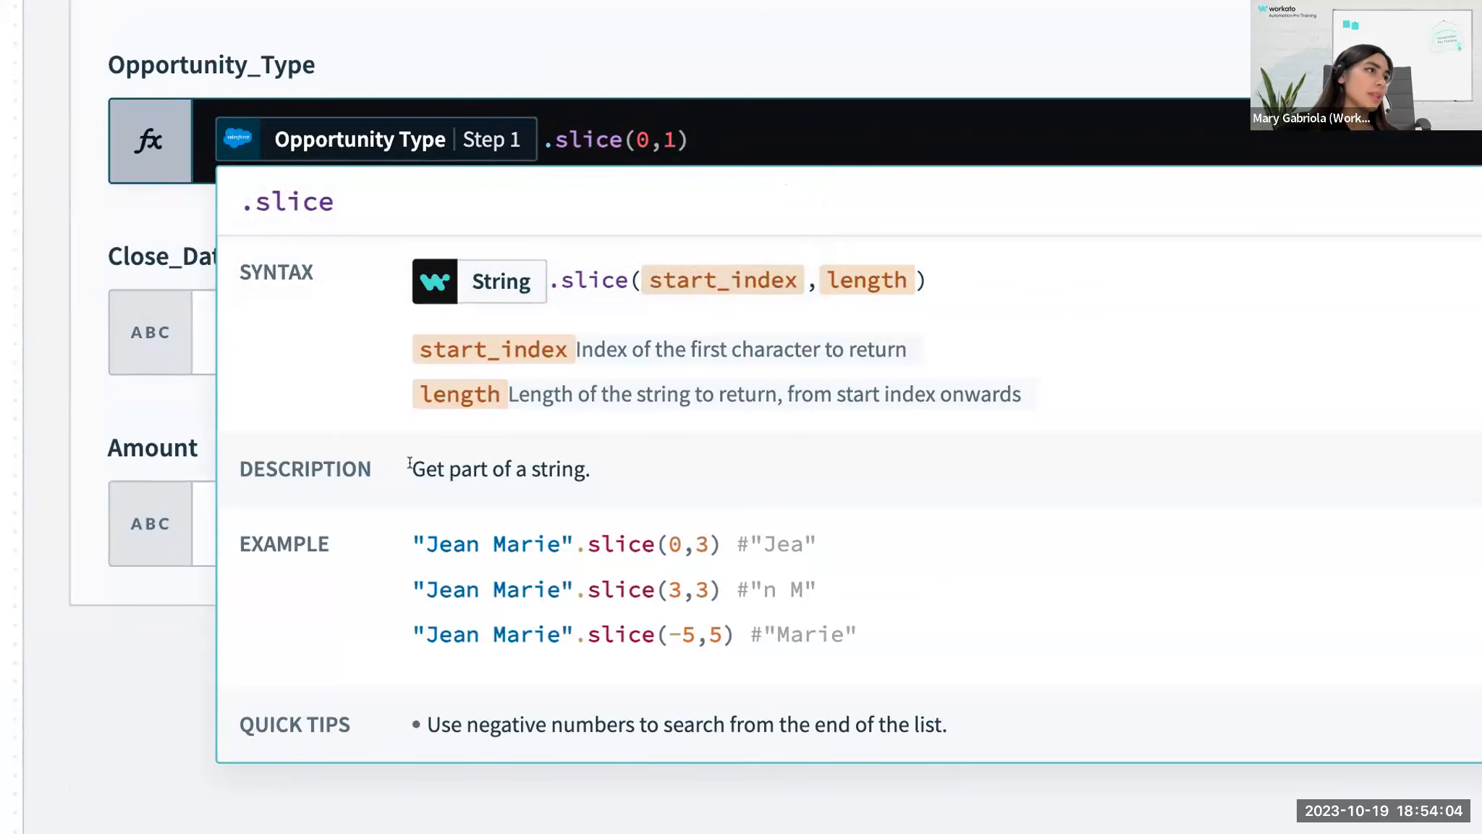
drag(412, 469, 576, 472)
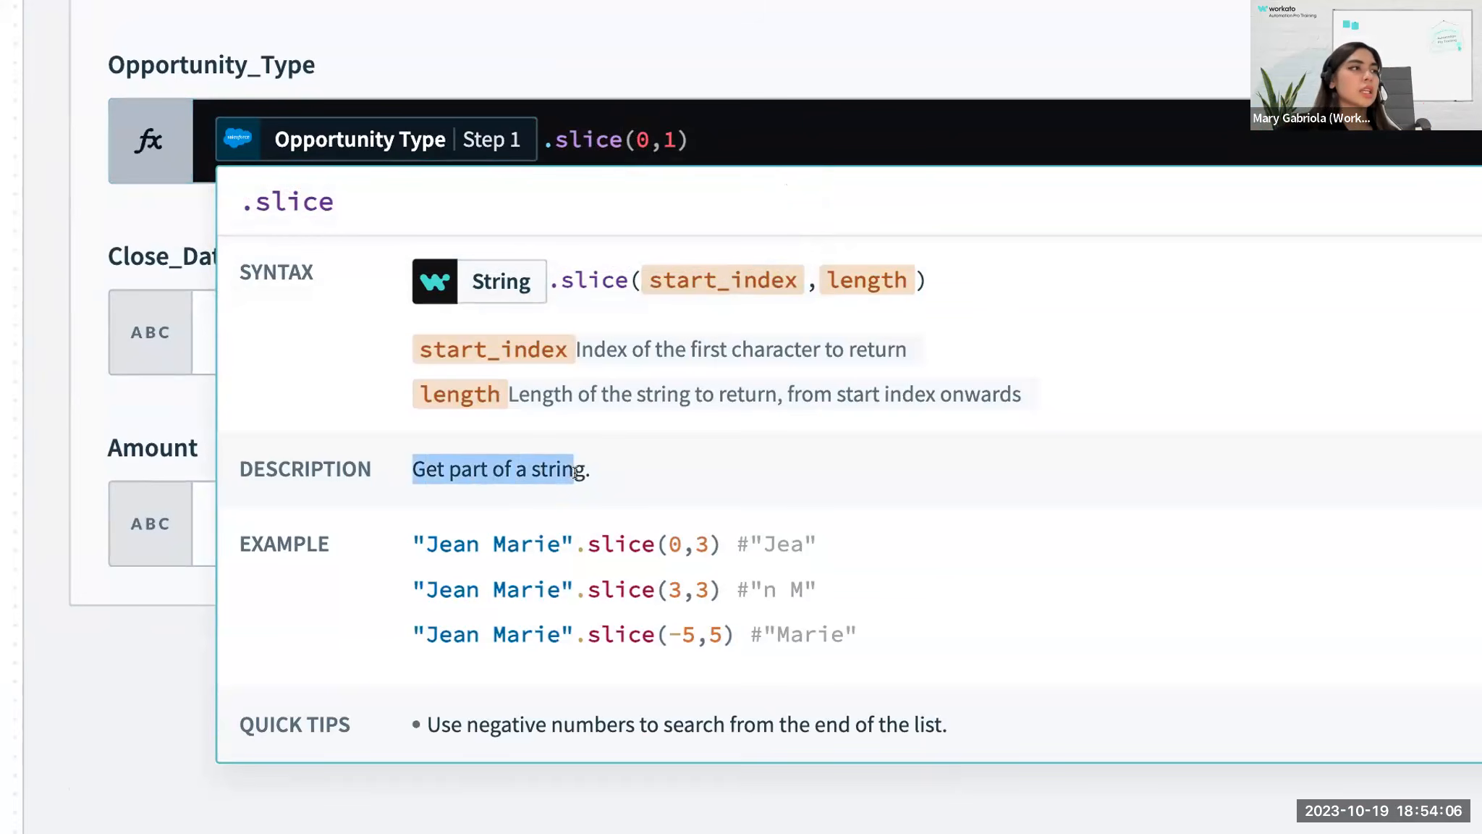
click(575, 472)
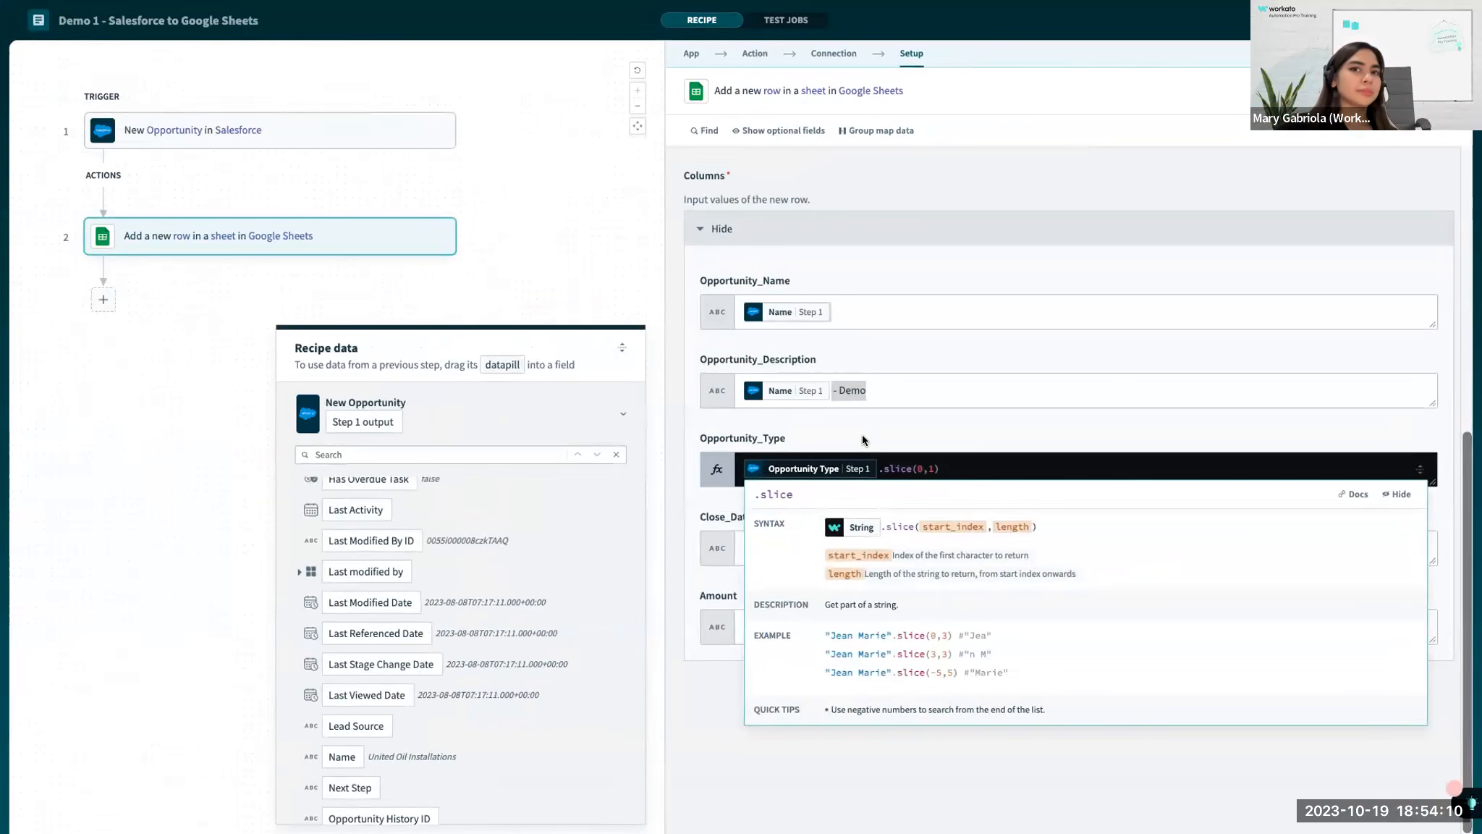
click(678, 341)
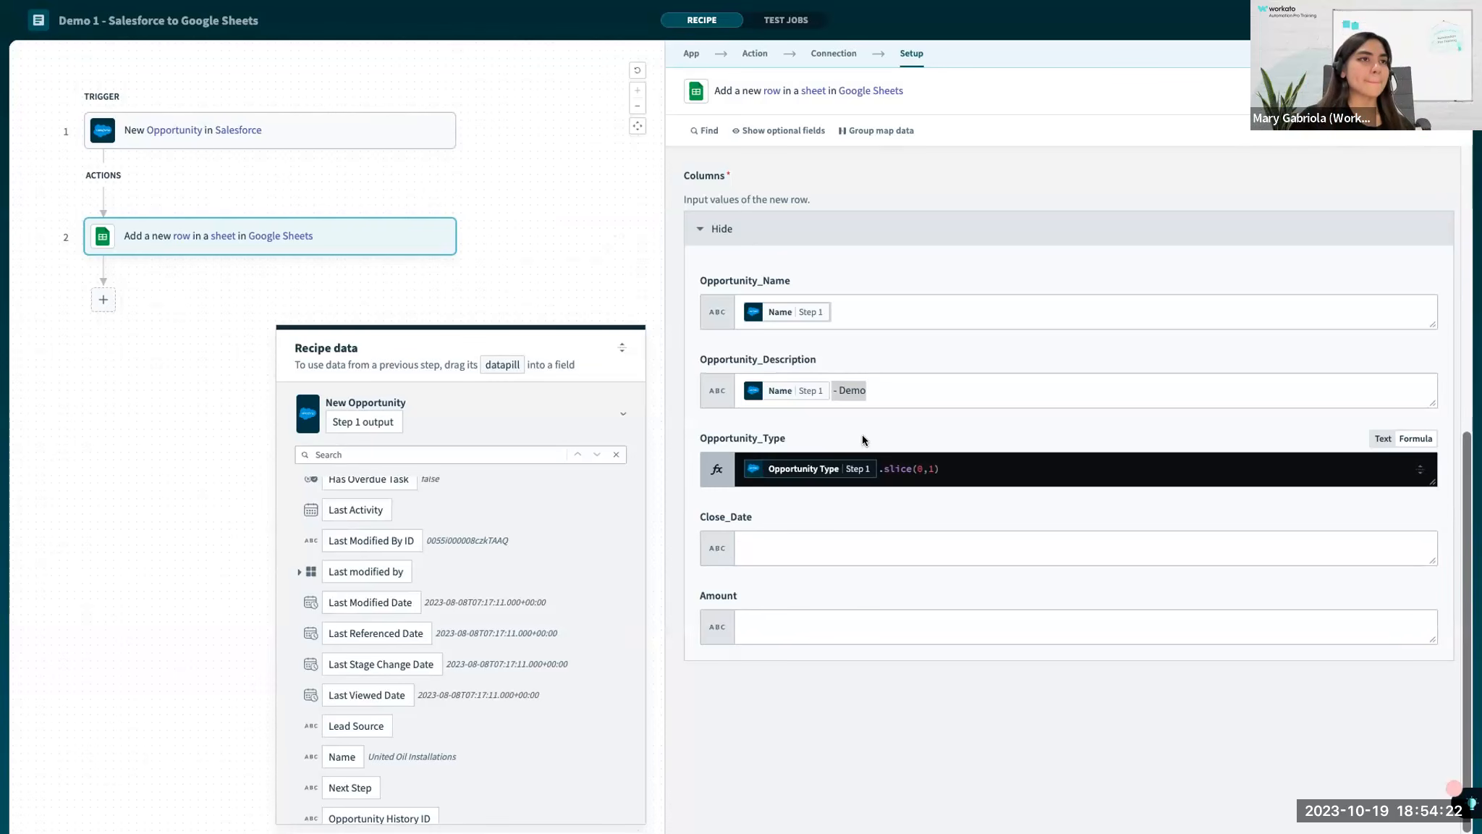
Map the Close Date datapill to the Close_Date column and the Amount datapill to the Amount column.
click(789, 535)
click(812, 612)
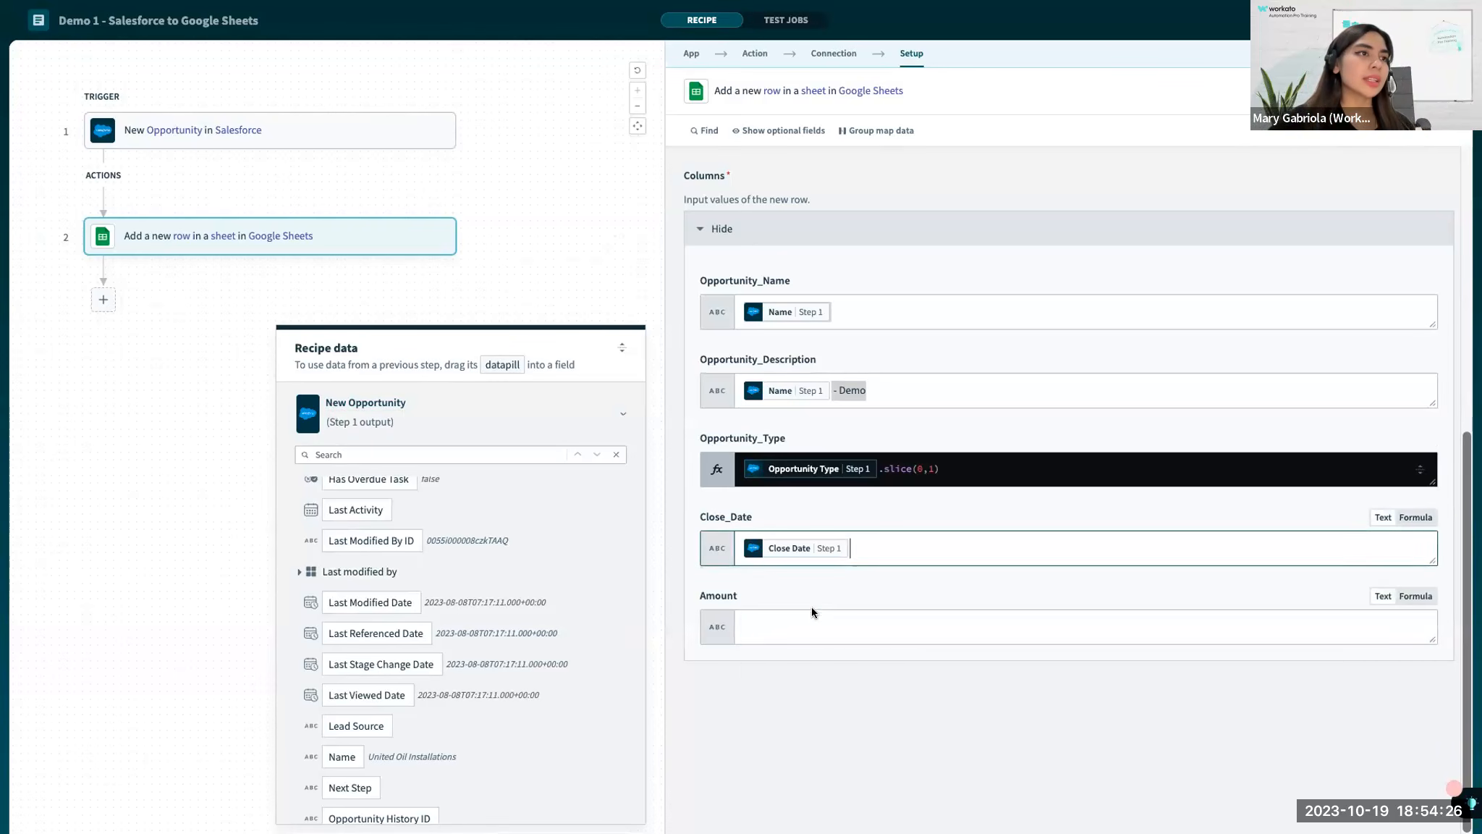
click(805, 623)
click(809, 689)
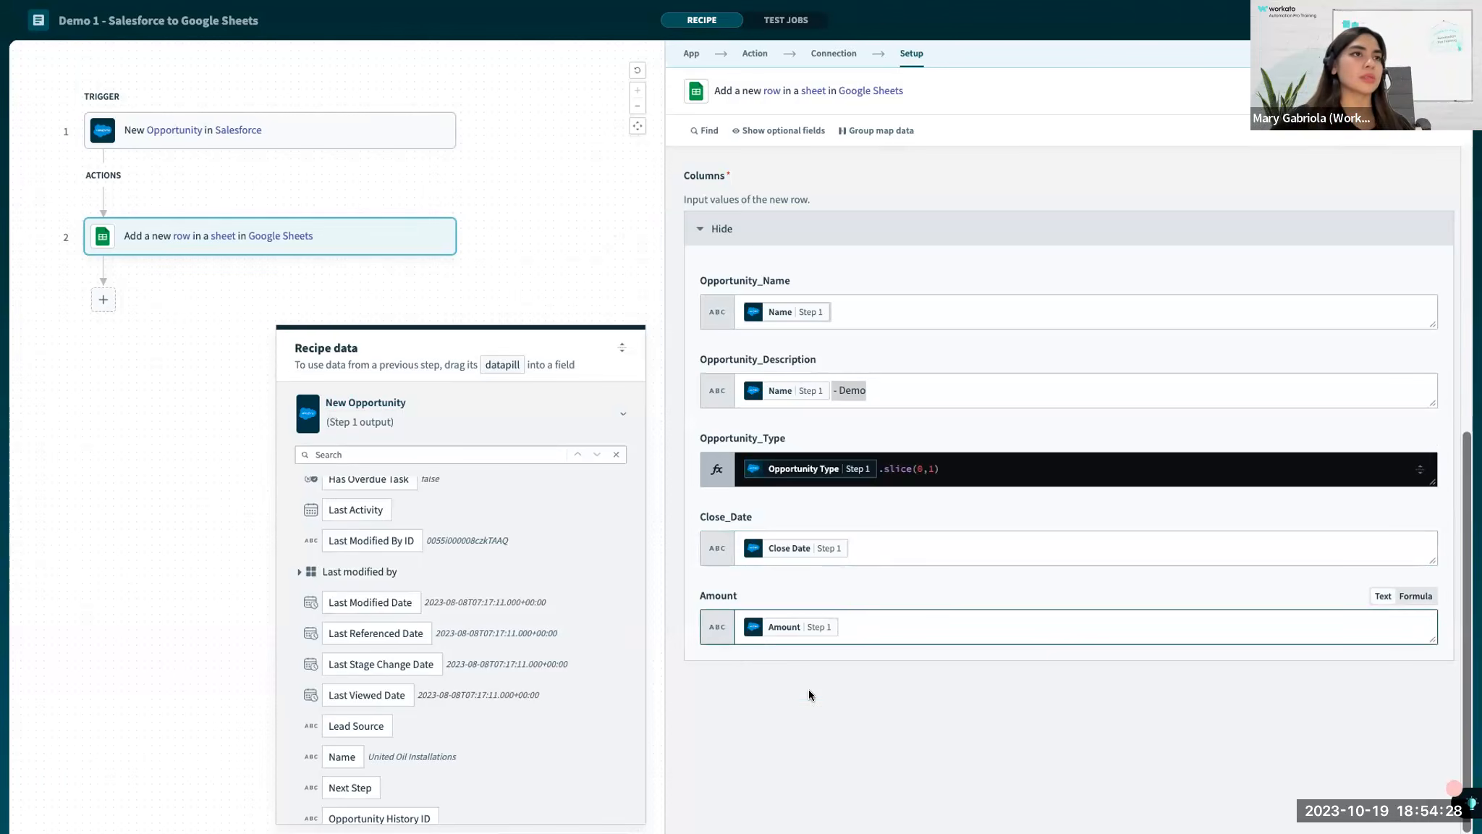
click(821, 681)
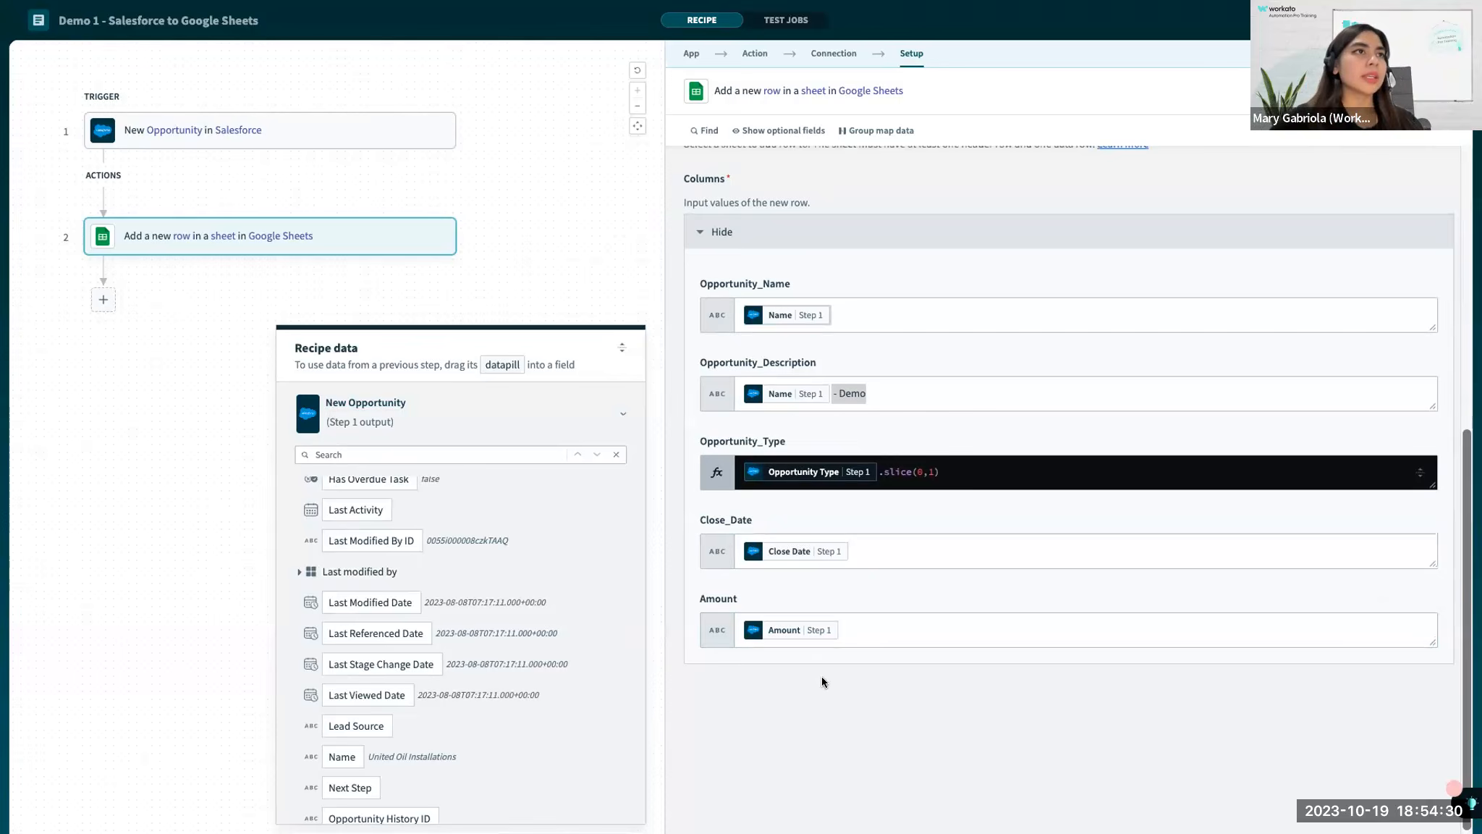
Review the Add row action's full setup and capture a screenshot of the mapped Columns section.
scroll(883, 305, up, 6)
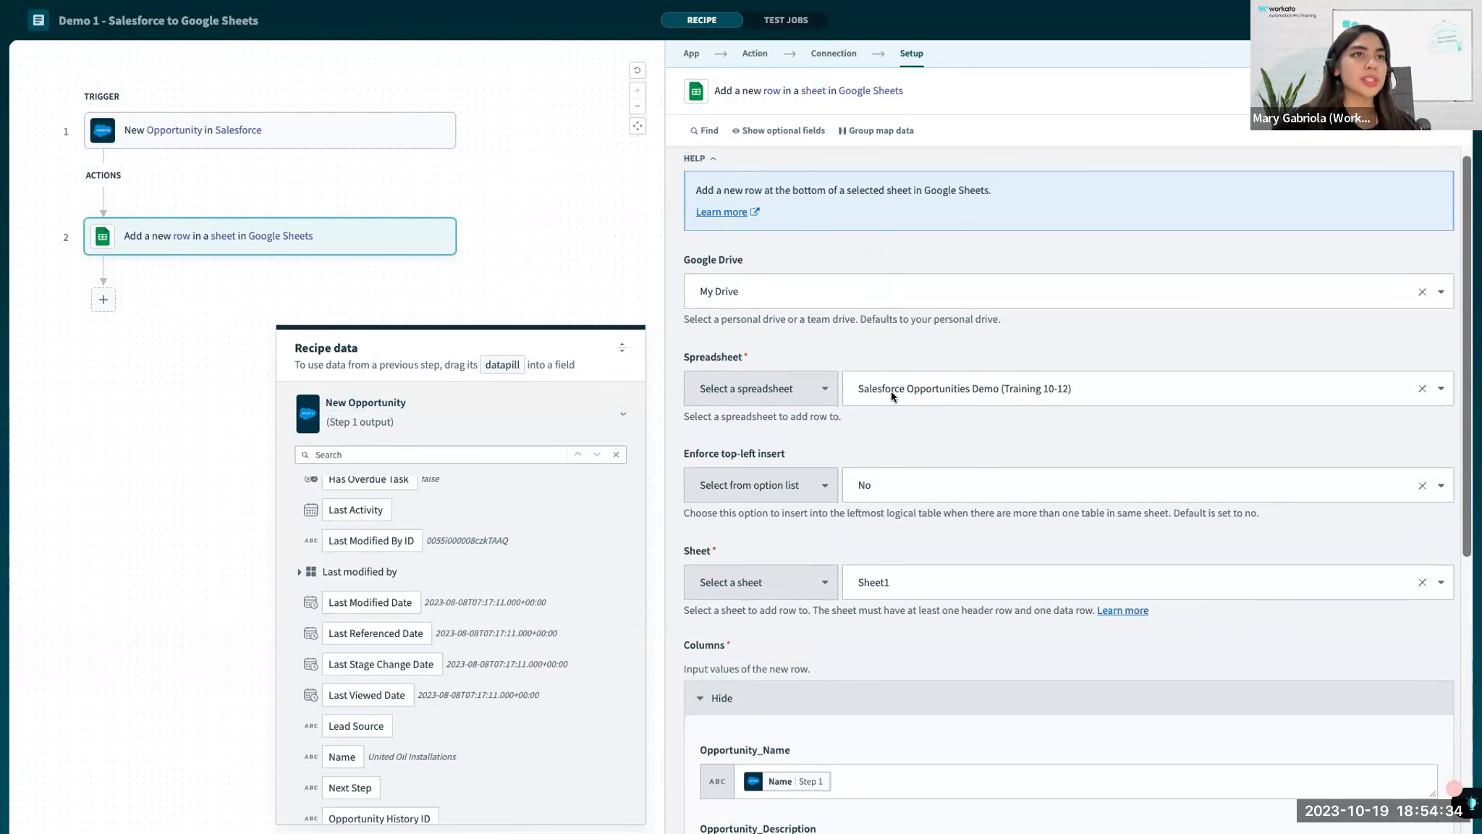
scroll(910, 433, down, 2)
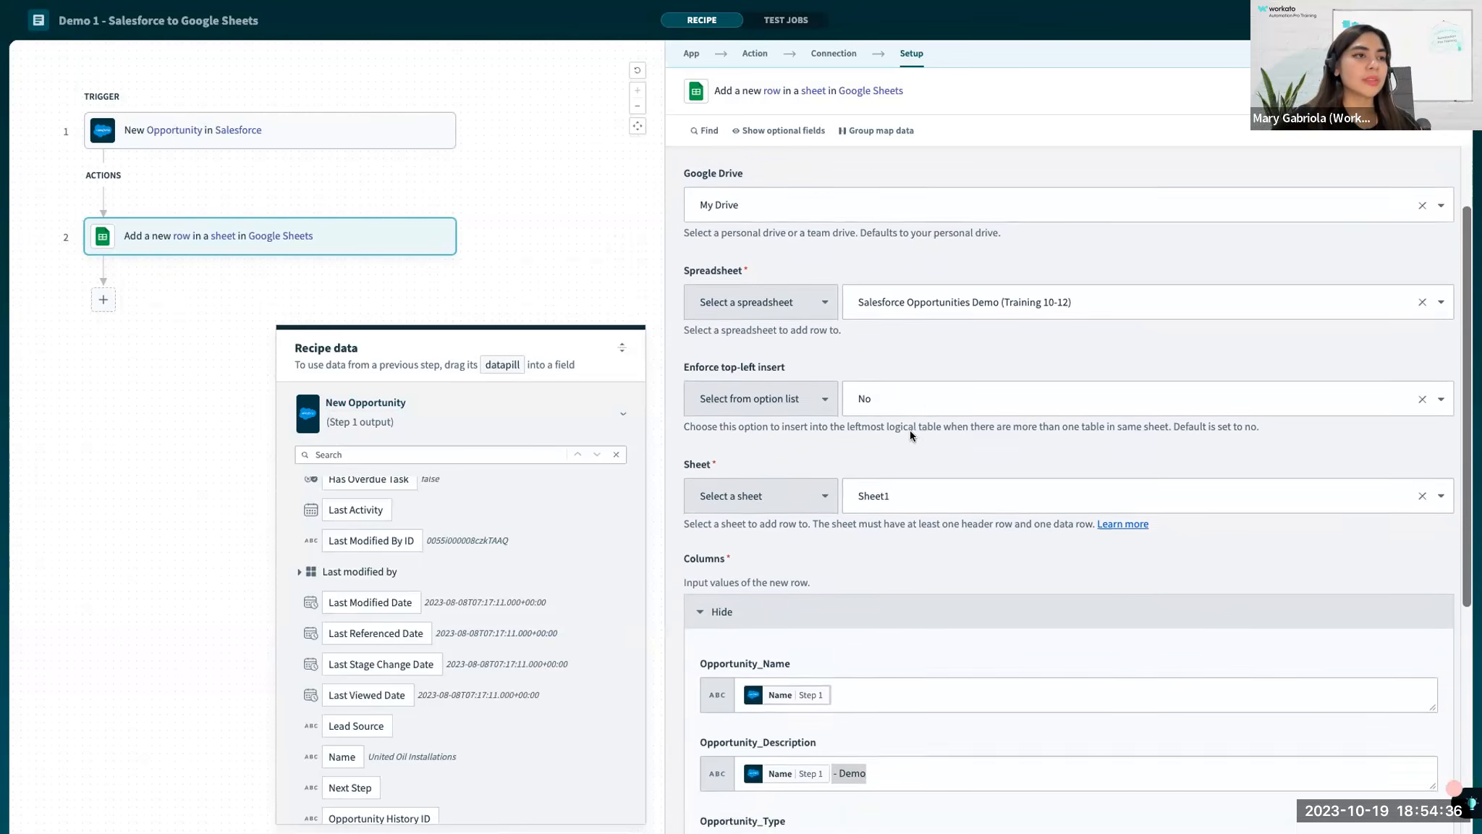
scroll(910, 431, down, 1)
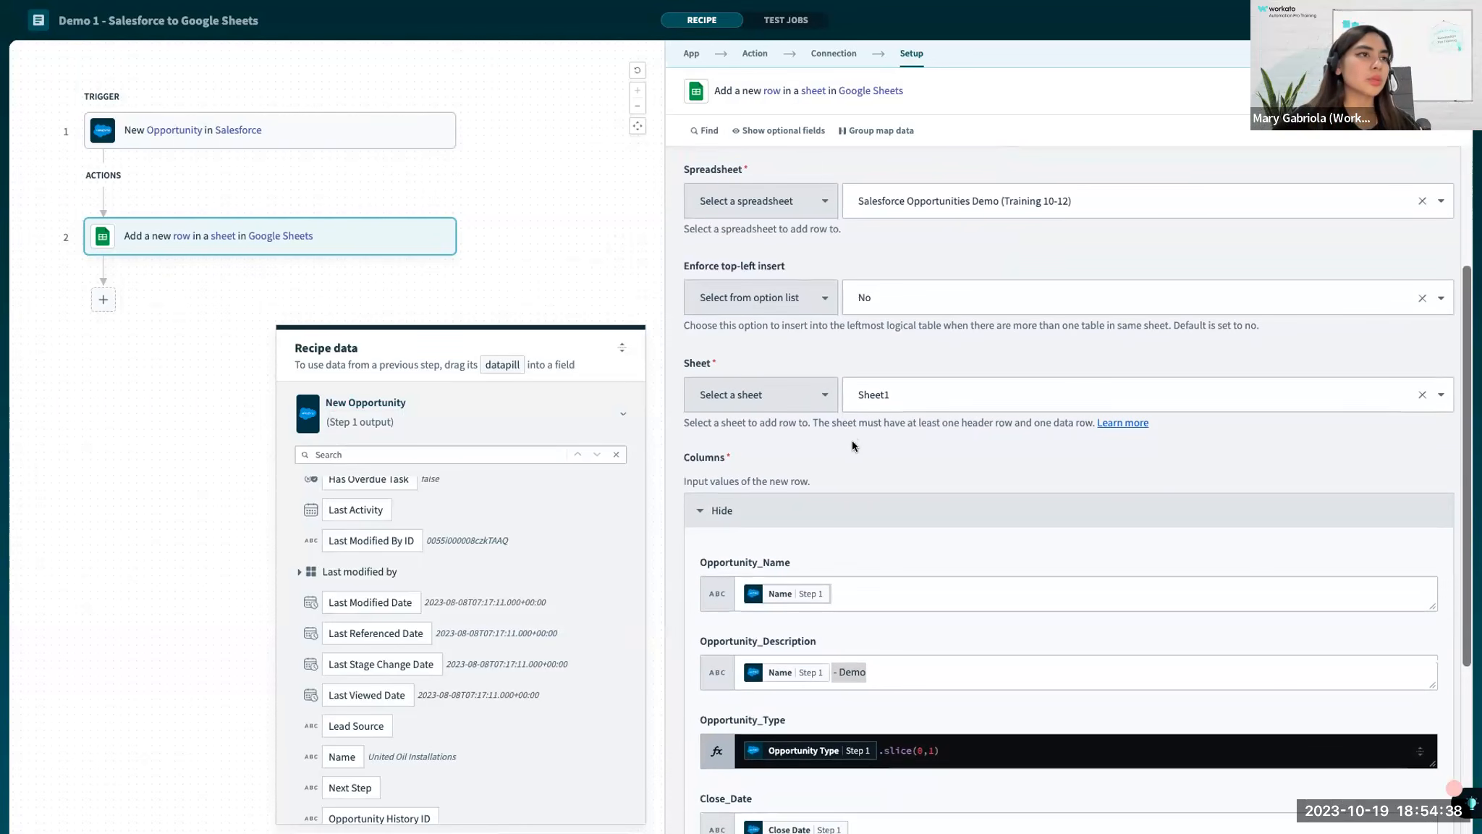
scroll(853, 441, down, 2)
scroll(852, 440, down, 1)
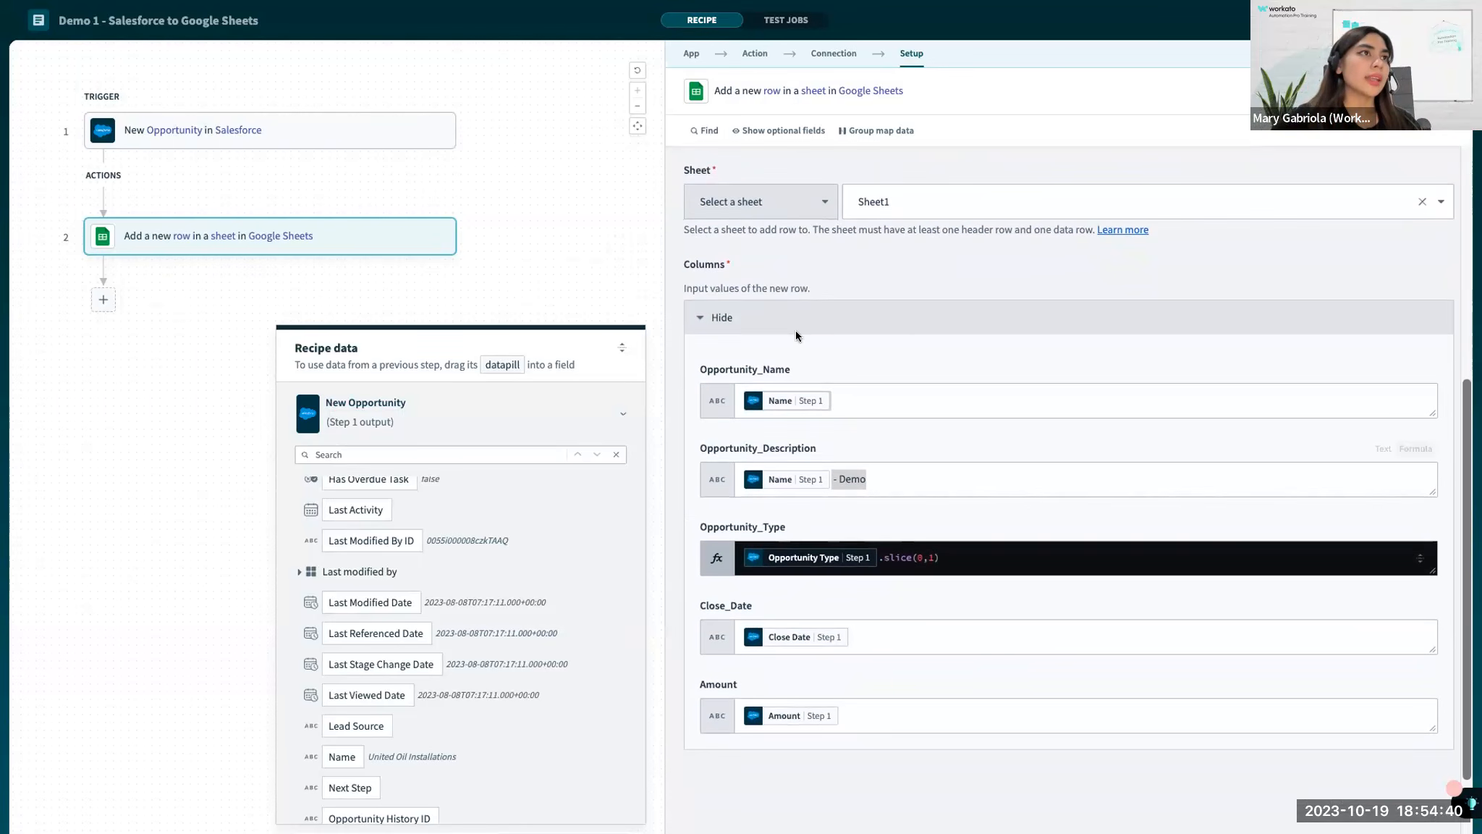
key(shift+super+4)
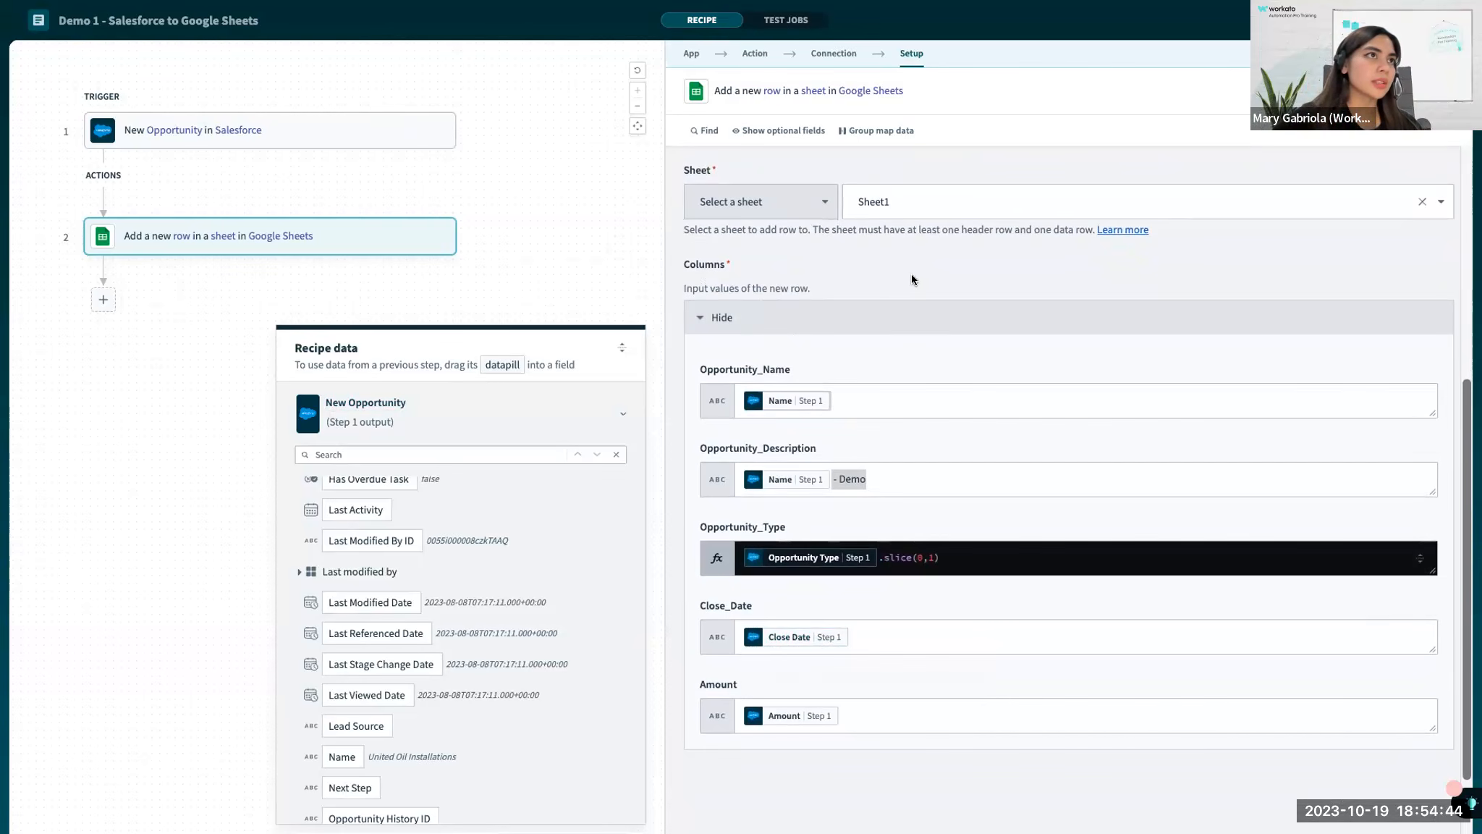
drag(674, 228, 1284, 816)
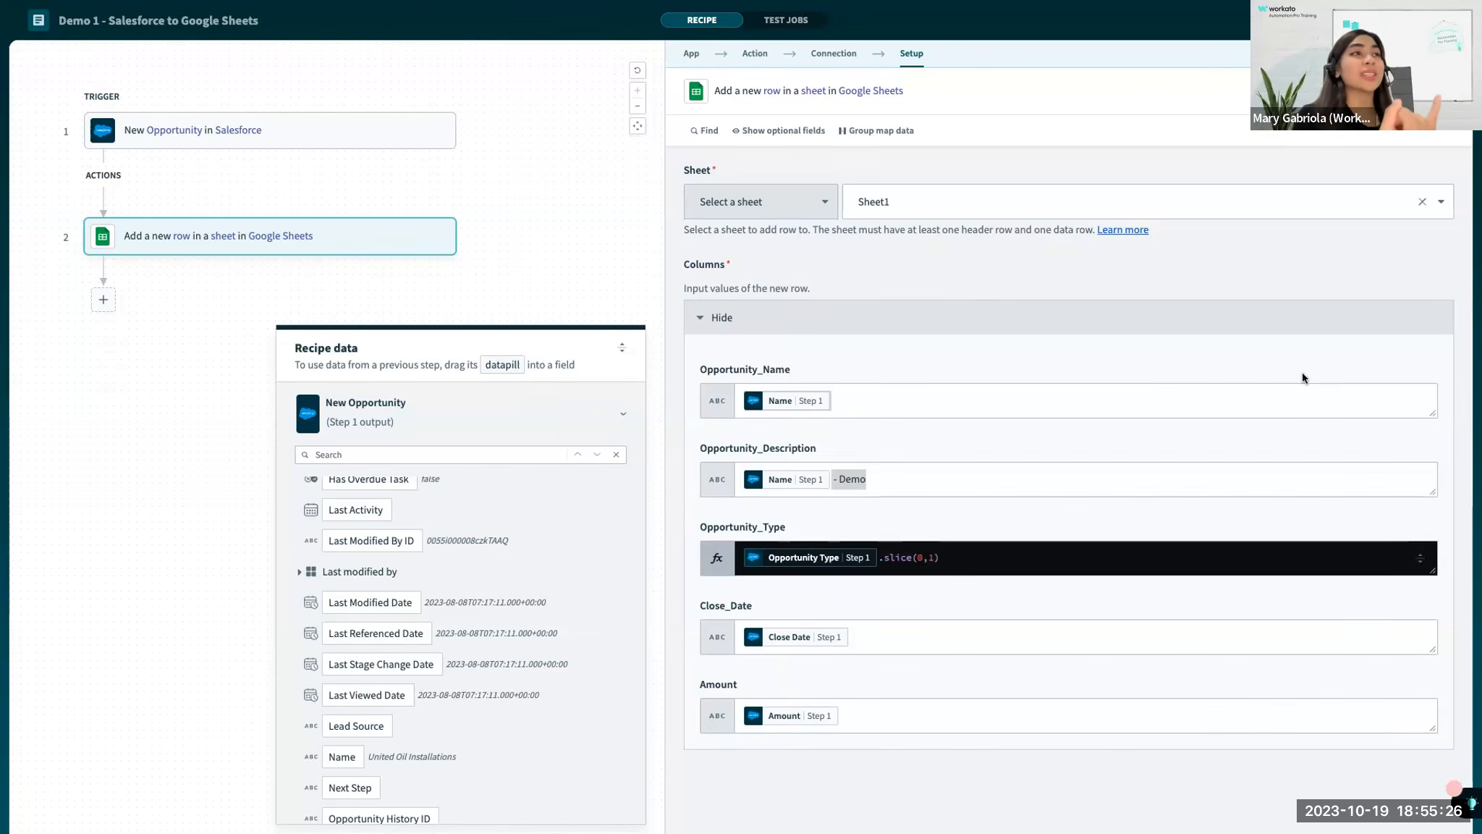
Switch from the recipe past Salesforce Setup to the training slides and advance to the next slide.
key(ctrl+Right)
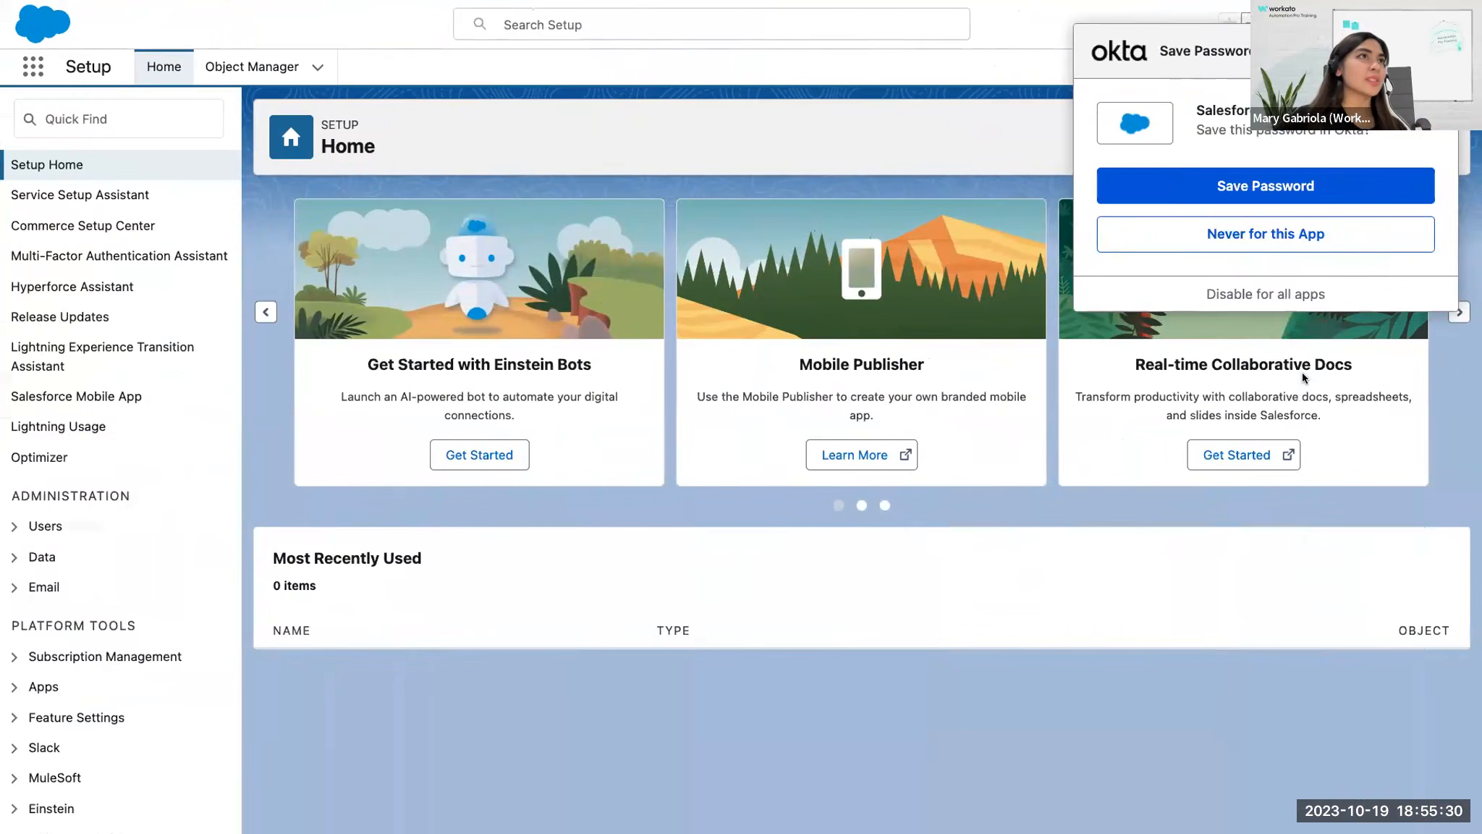
key(ctrl+Left)
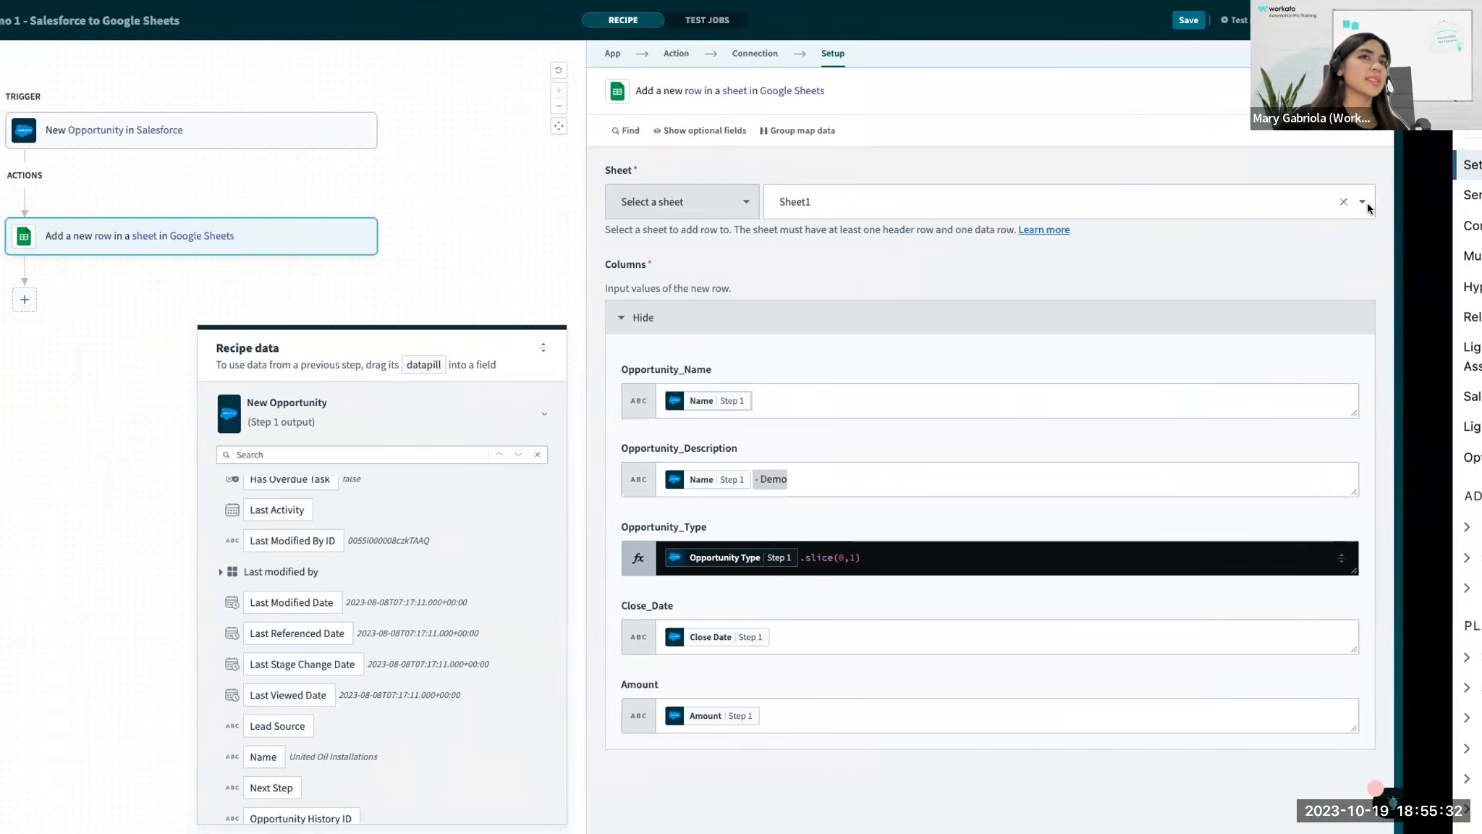
key(ctrl+Left)
key(ctrl+Right)
key(ctrl+Right)
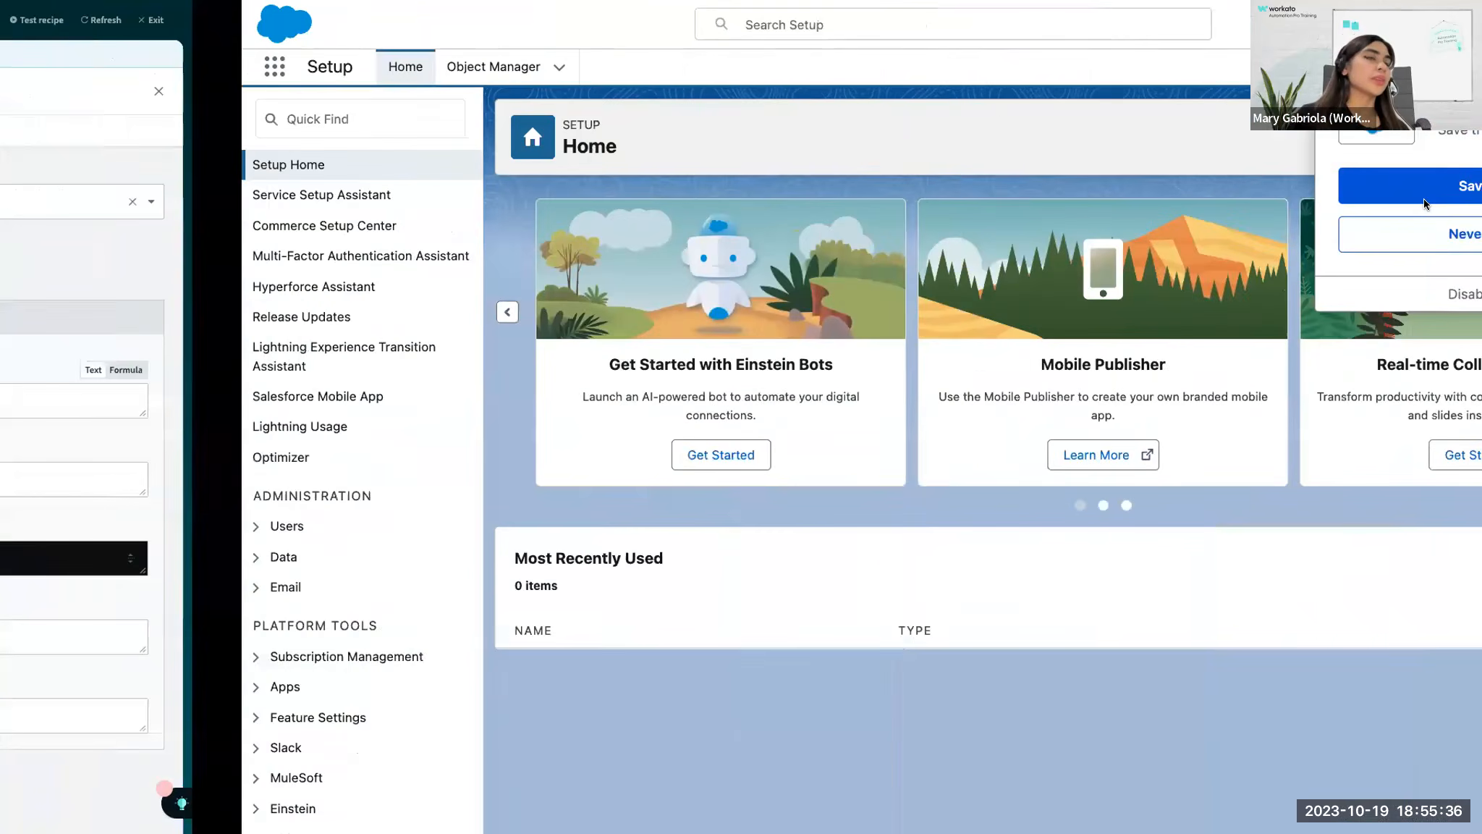
key(ctrl+Right)
key(Right)
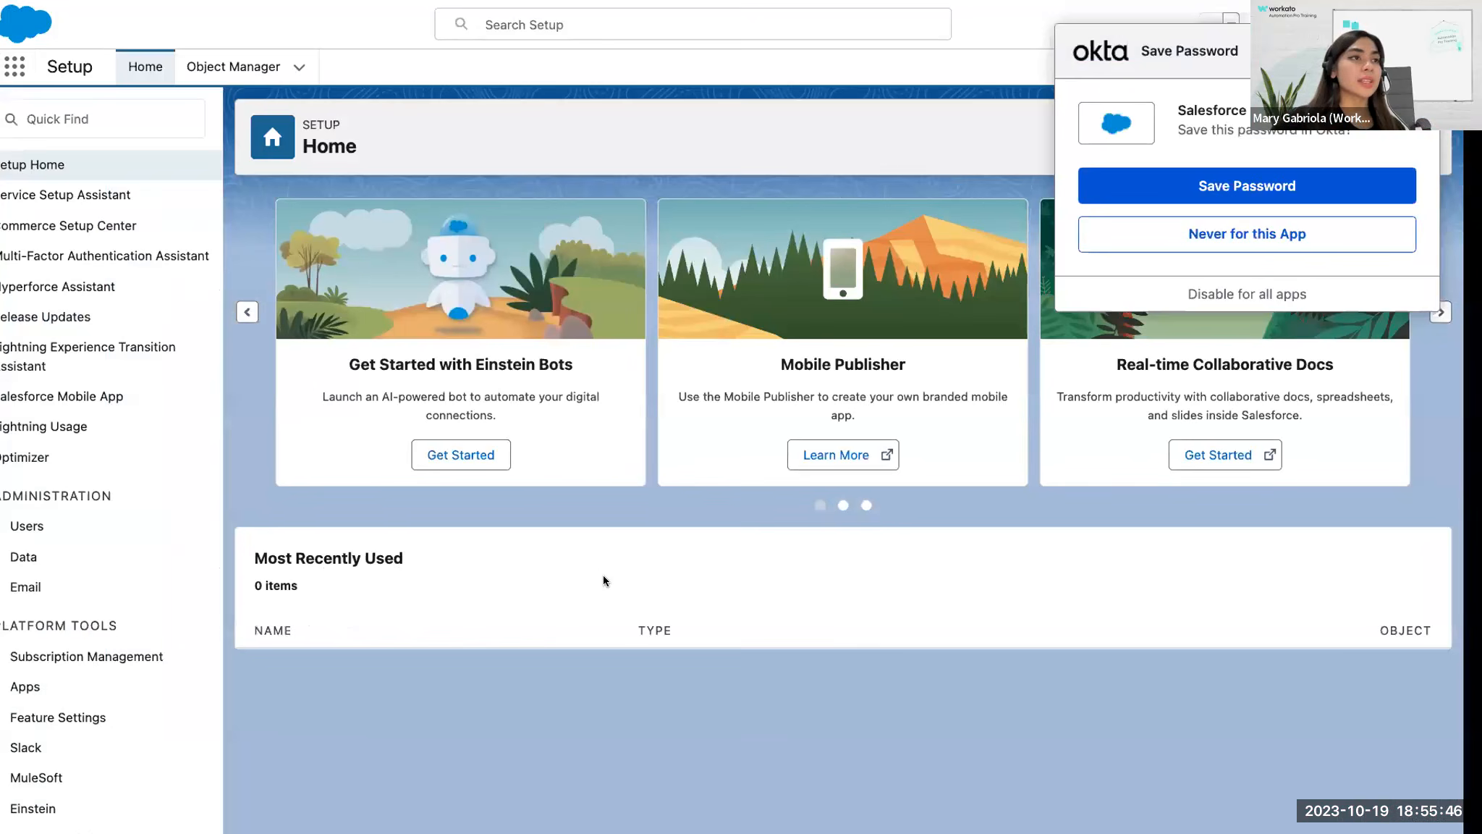
Examine the data type icons beside the New Opportunity datapills in the recipe, and return to the Data Types slide.
key(ctrl+Left)
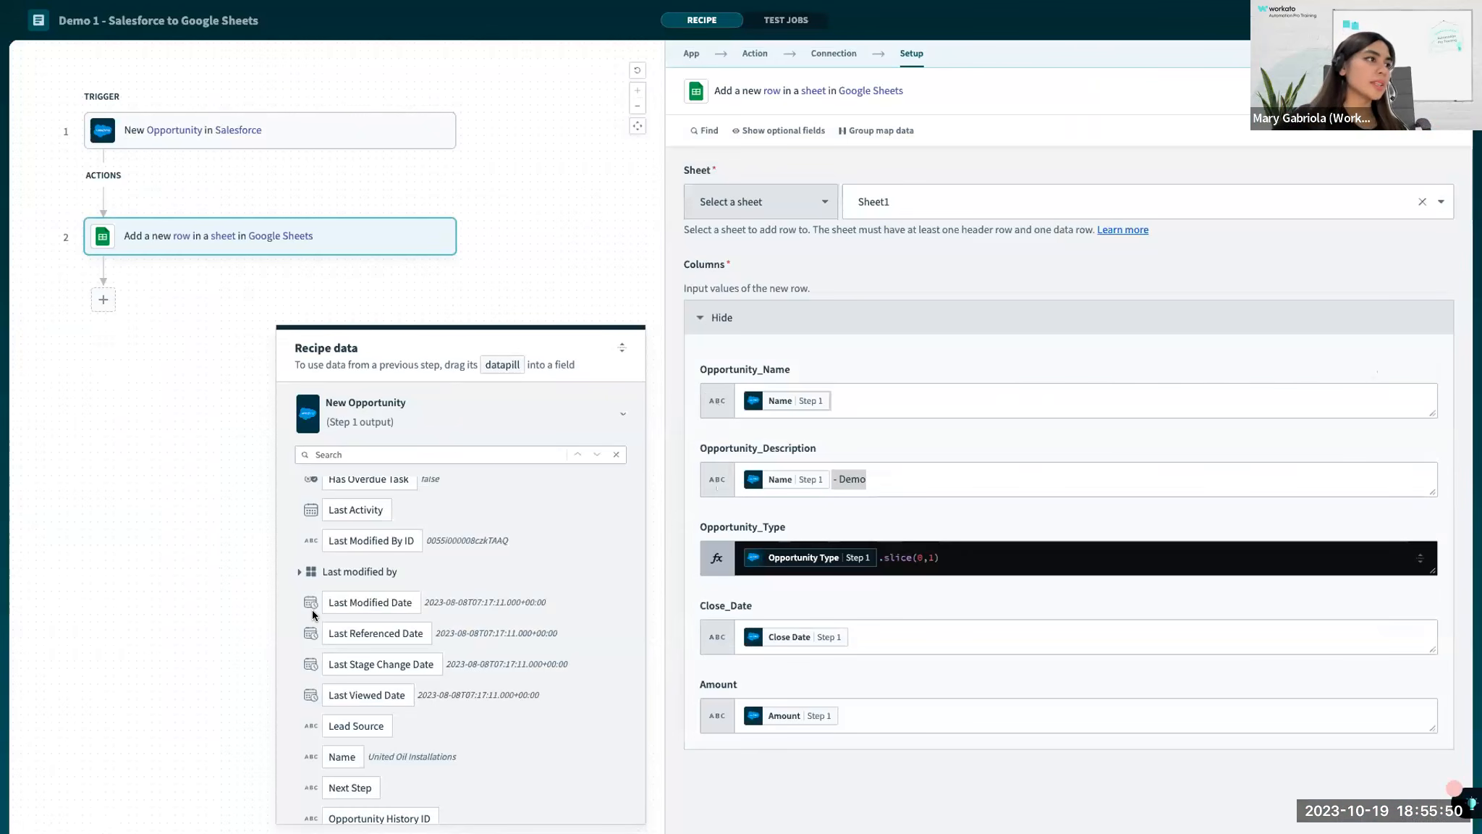
scroll(303, 612, up, 1)
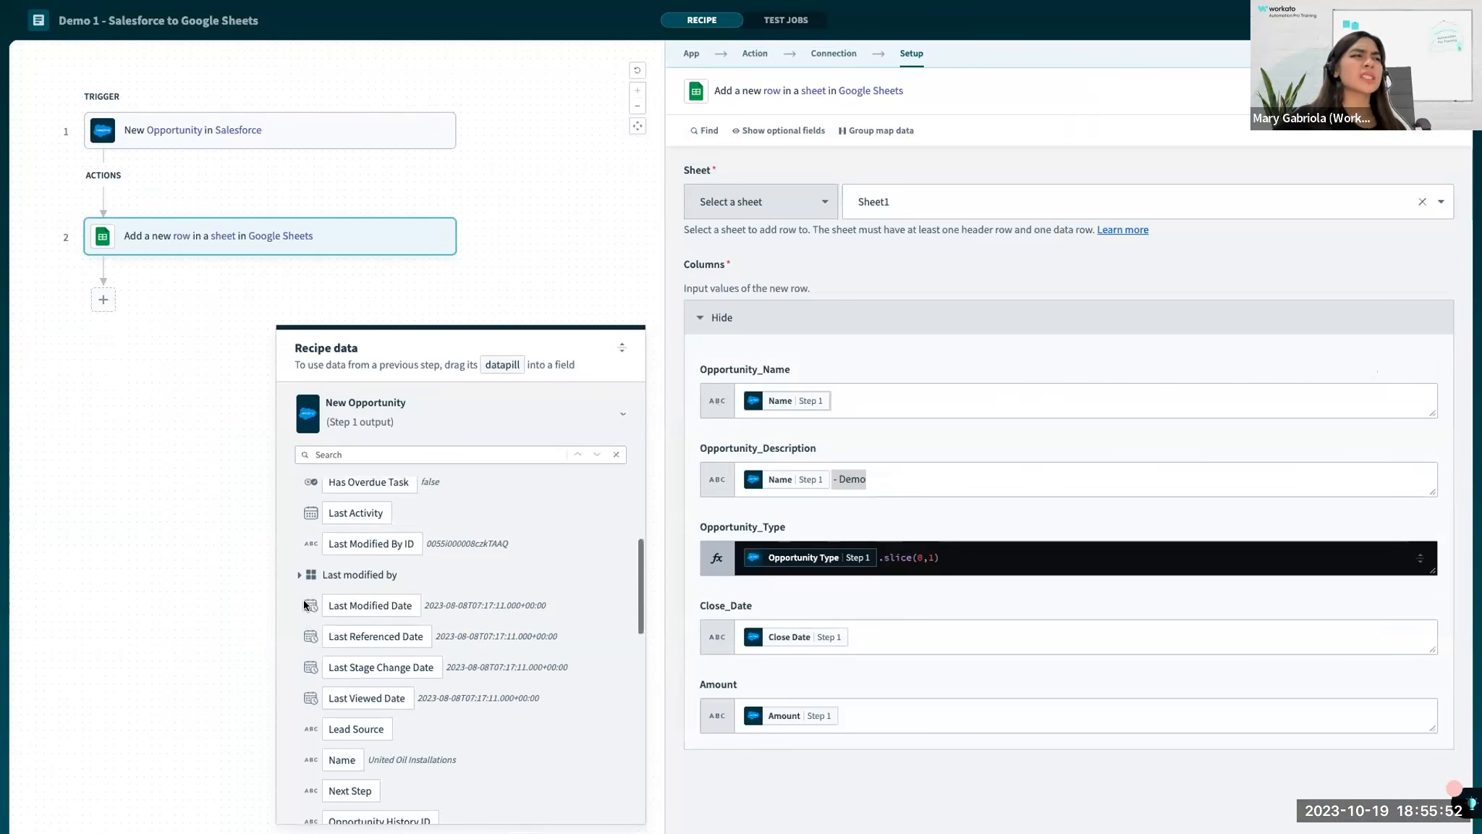
scroll(303, 549, up, 3)
scroll(303, 550, up, 1)
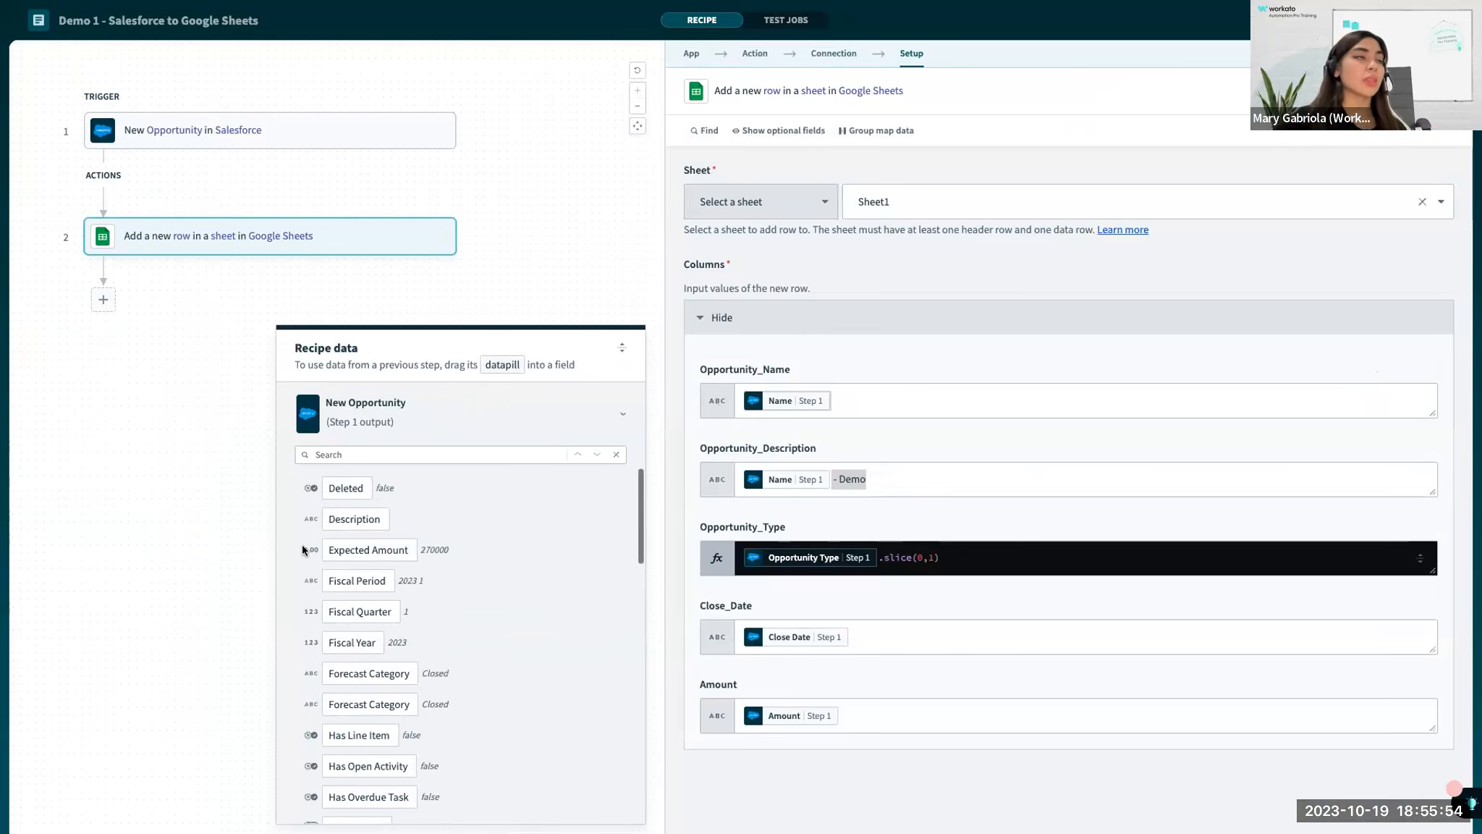
key(ctrl+Right)
key(ctrl+Right)
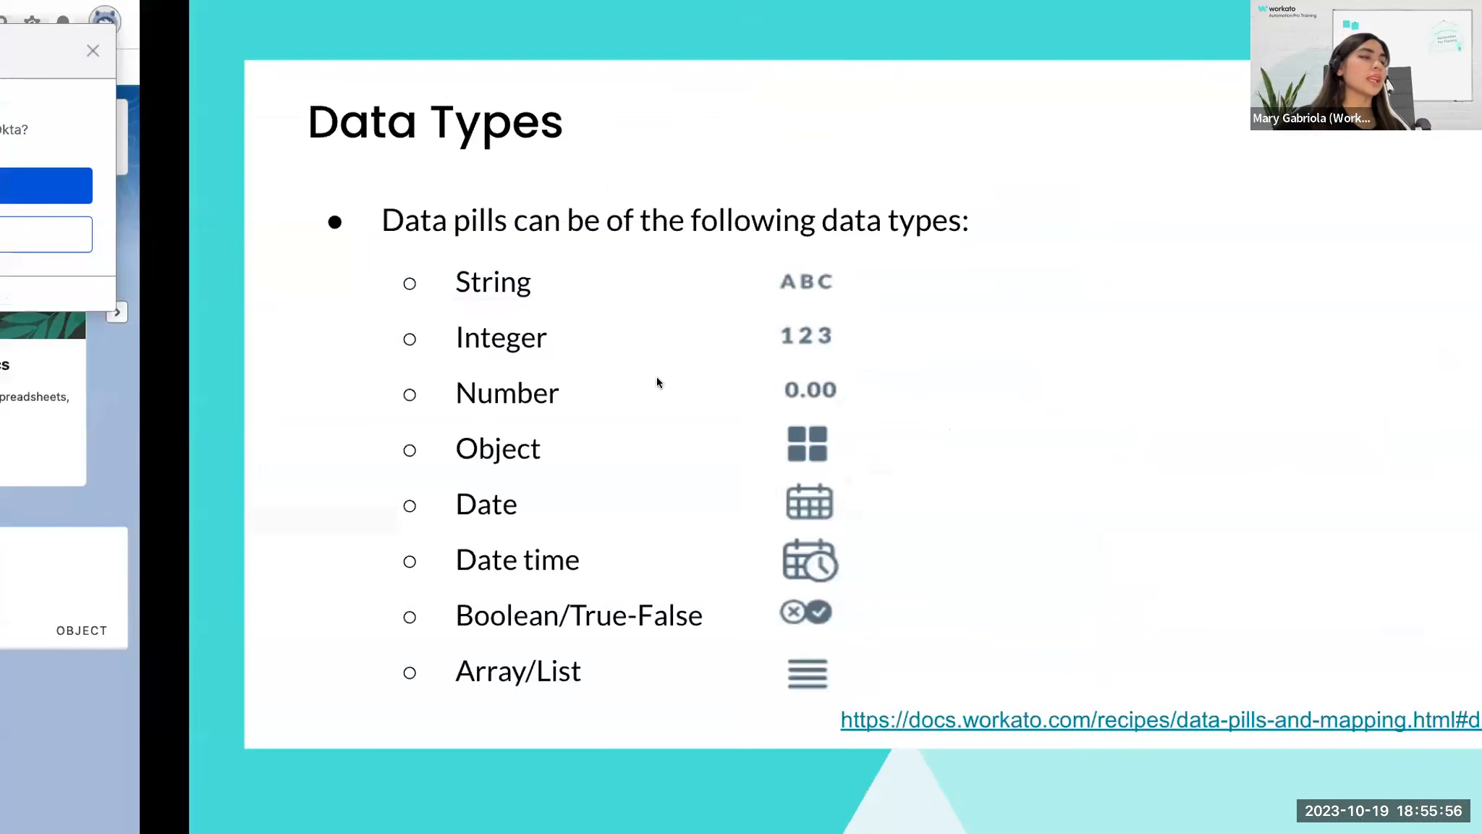
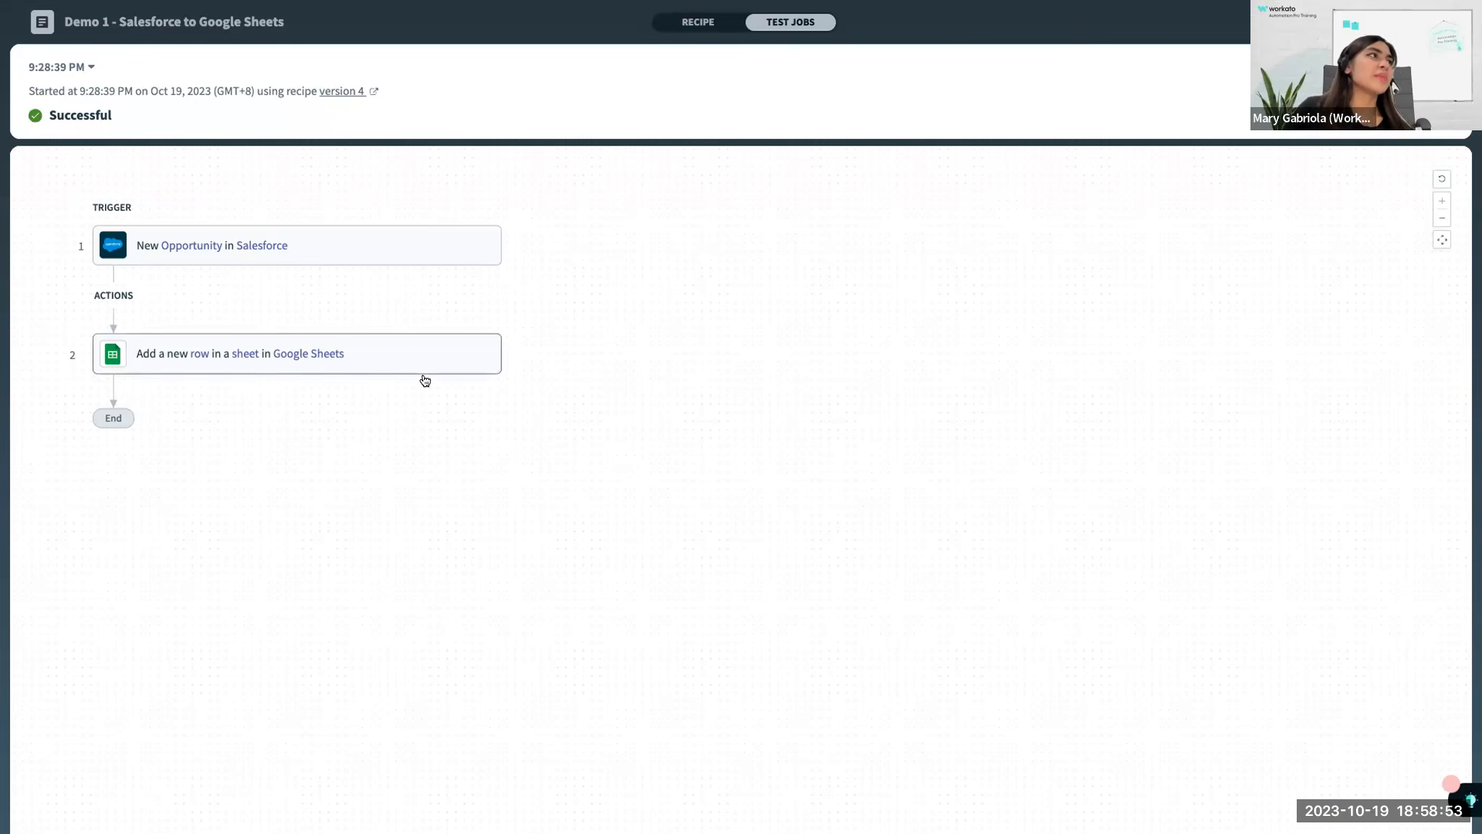
Inspect the test job's New Opportunity output, then open the Add row action's input with its Columns data expanded.
click(168, 239)
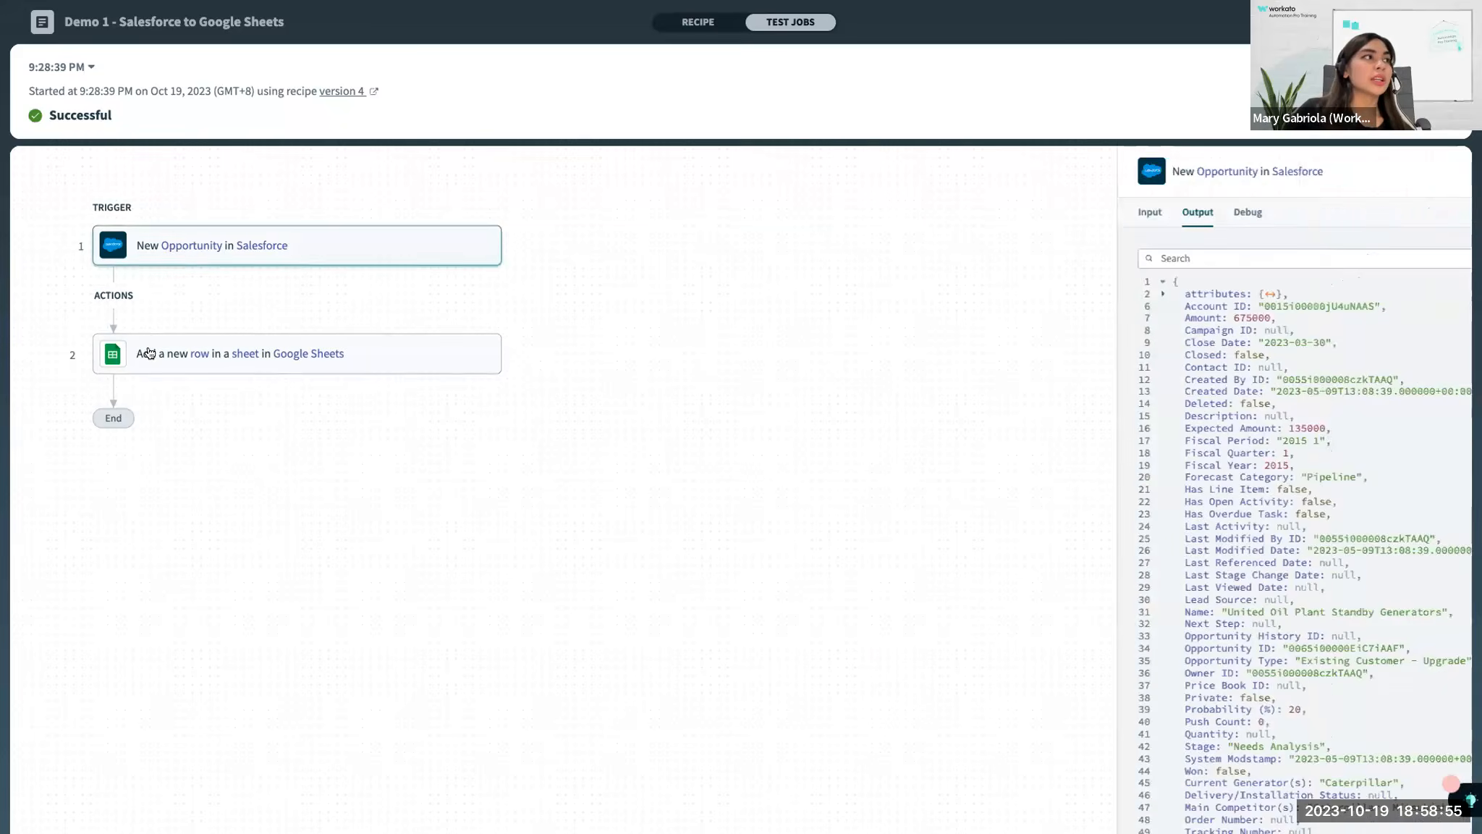
click(149, 350)
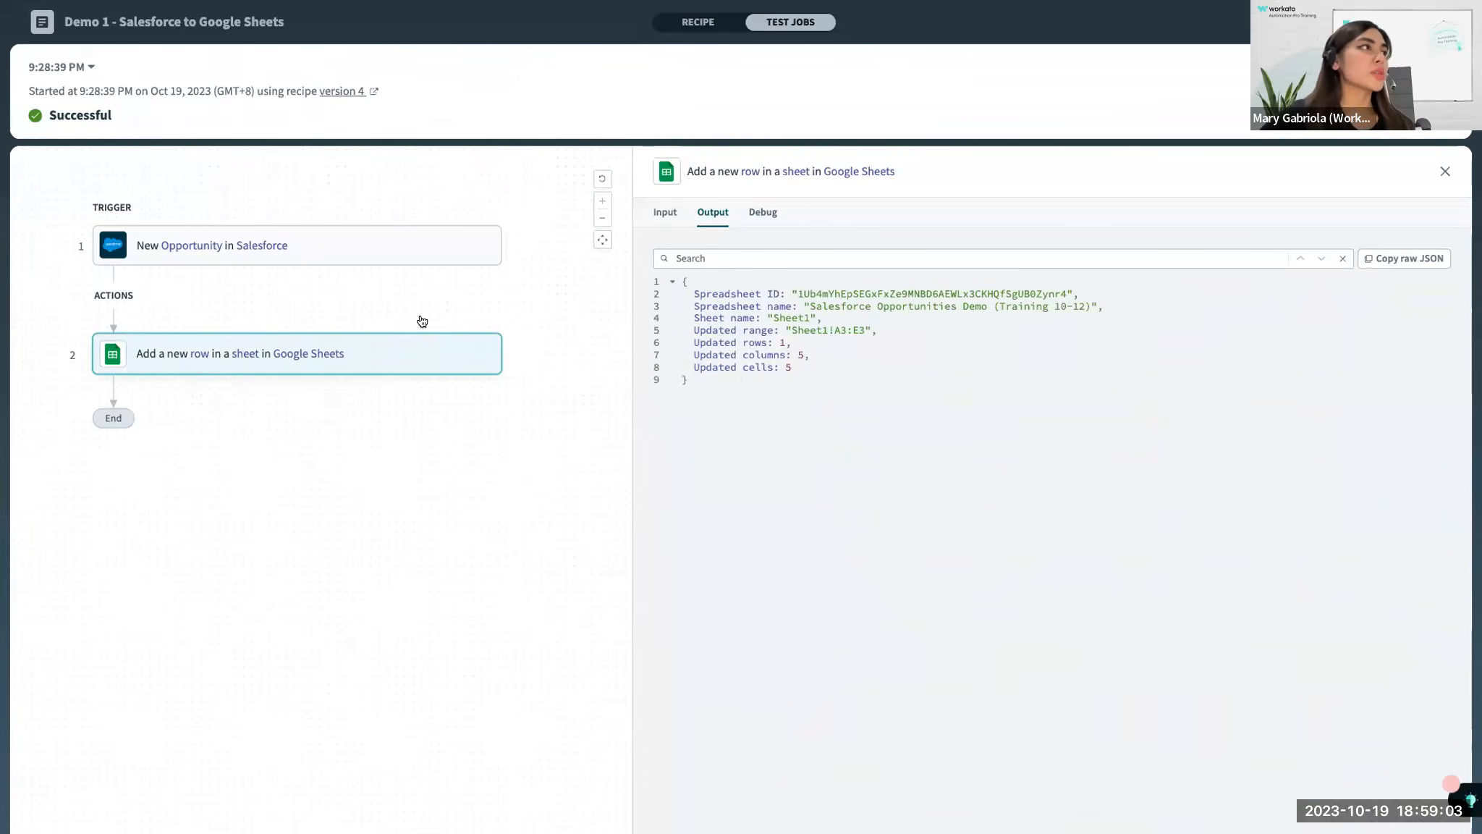
click(664, 212)
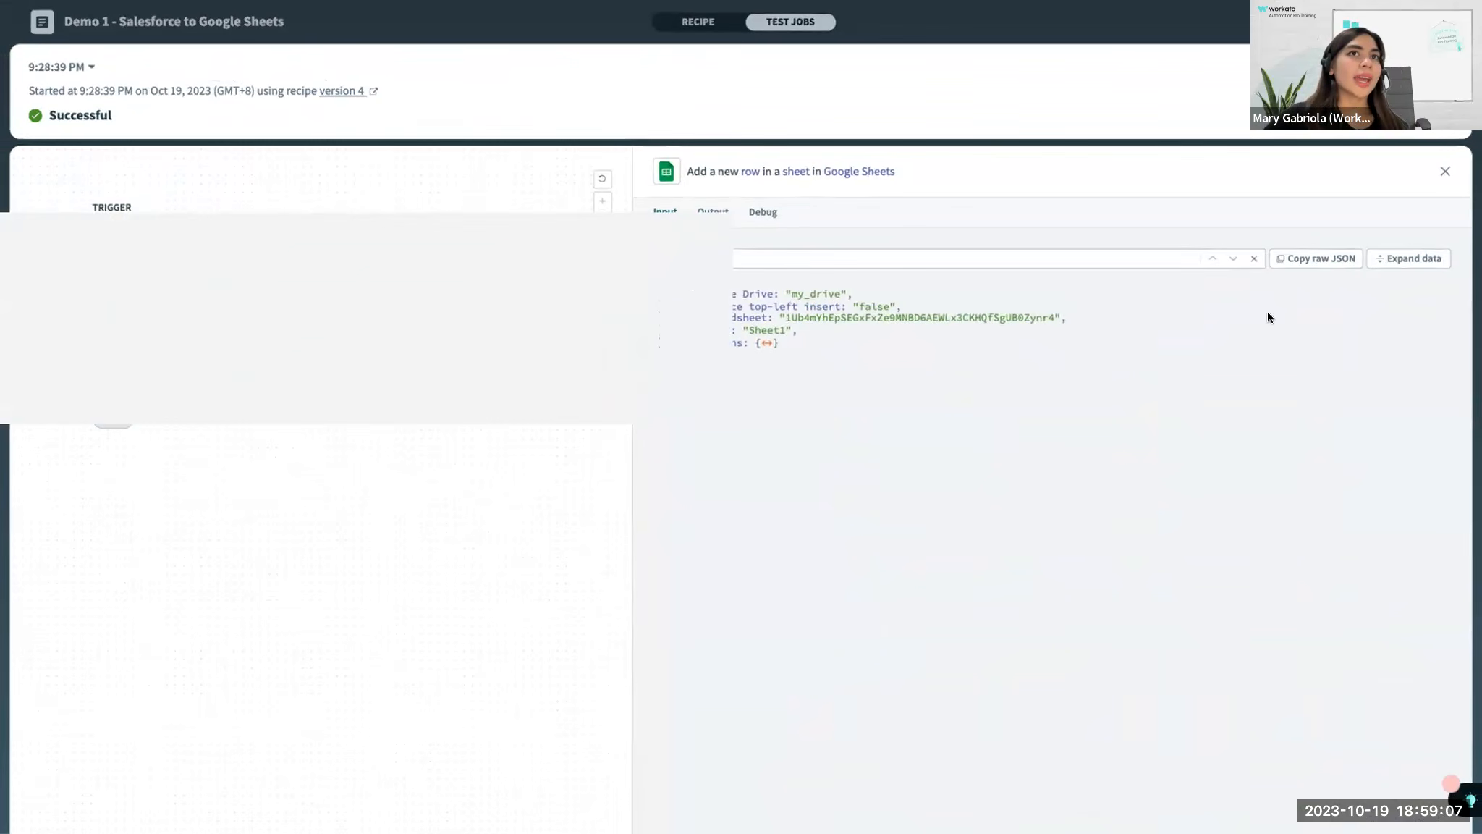
click(1417, 261)
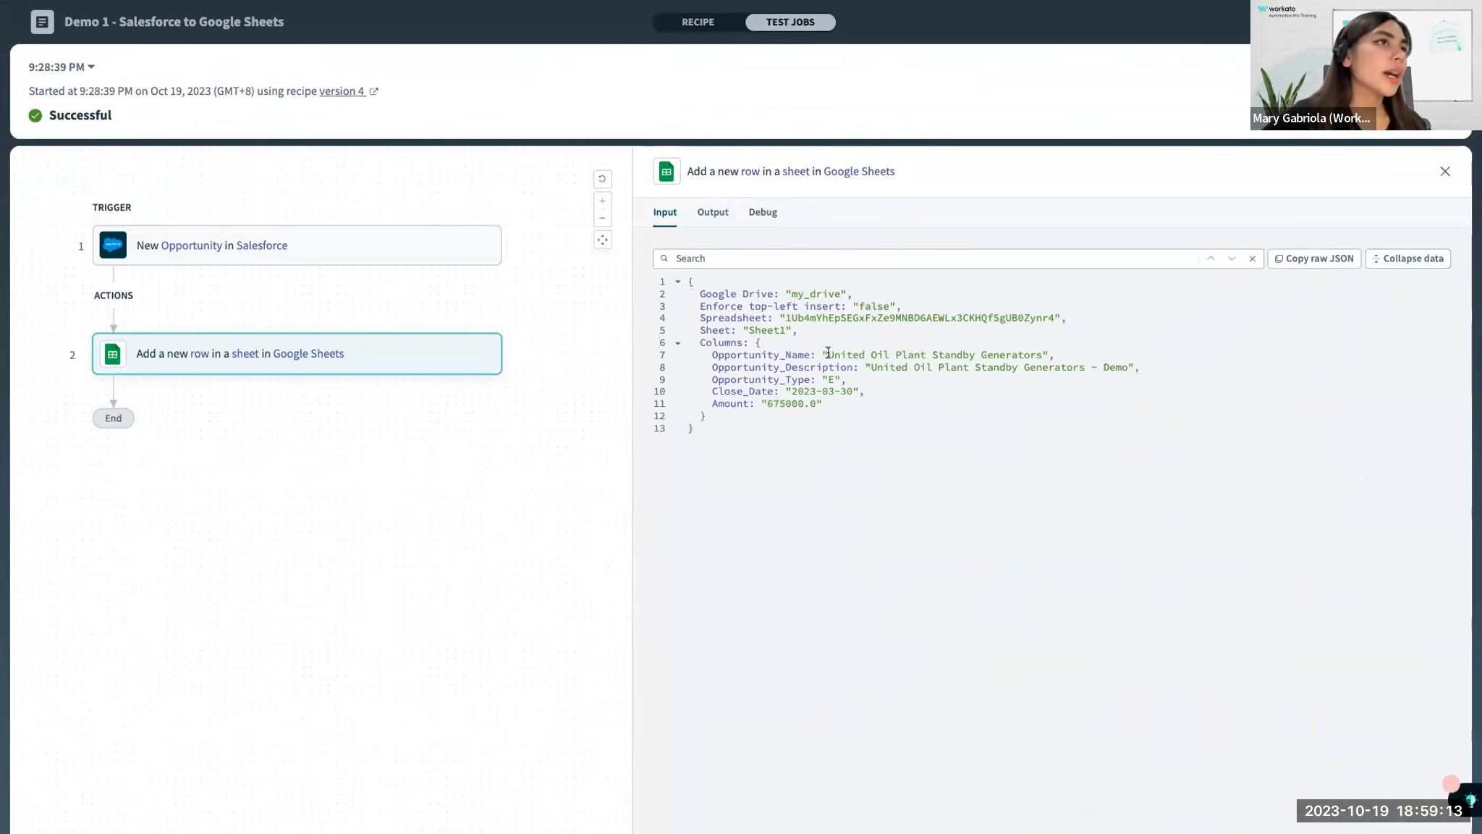
Examine the Opportunity_Name value and the "- Demo" suffix in Opportunity_Description in the Add row action's input.
drag(828, 354, 1047, 356)
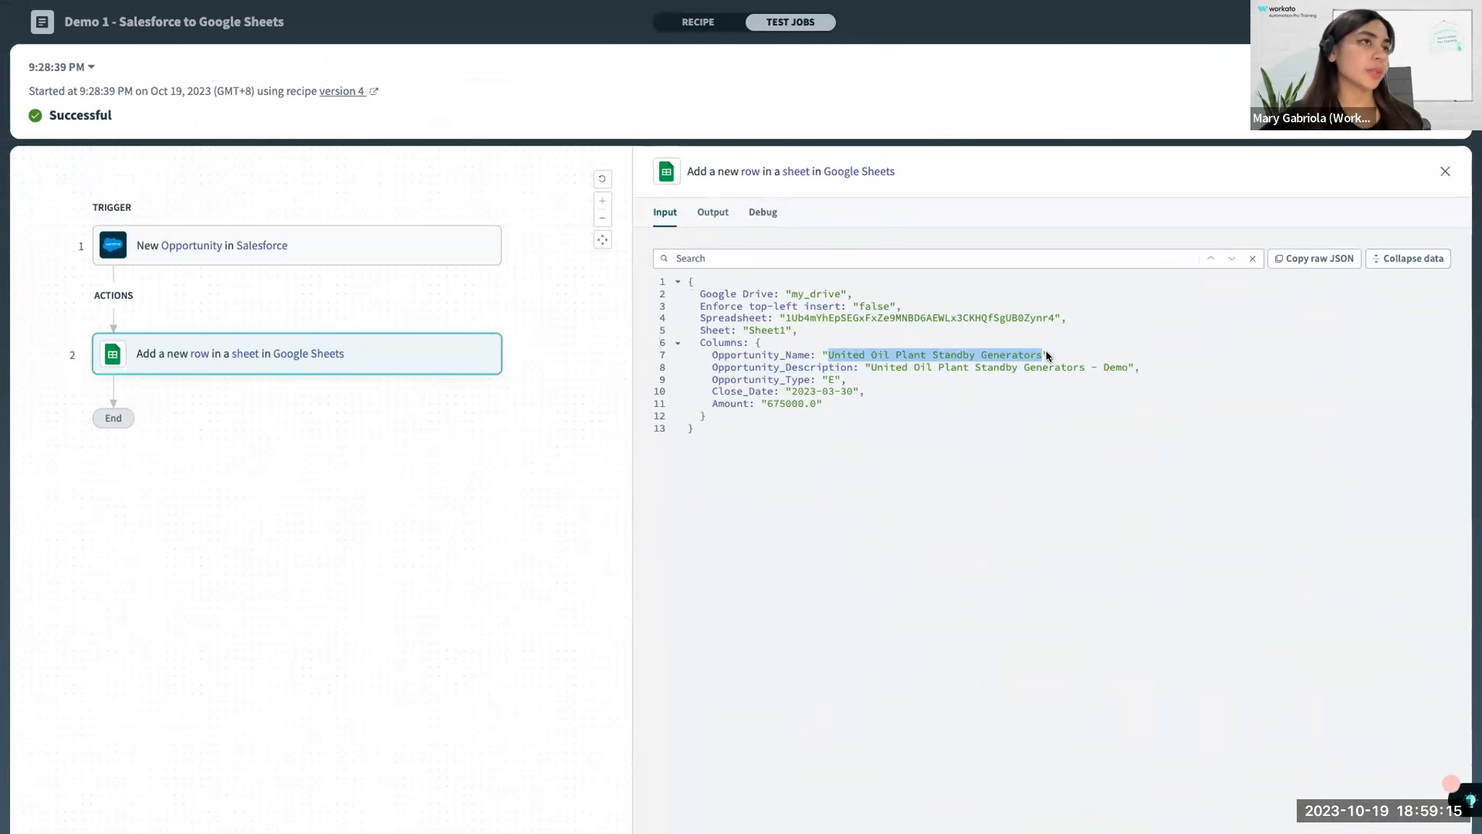
click(1010, 387)
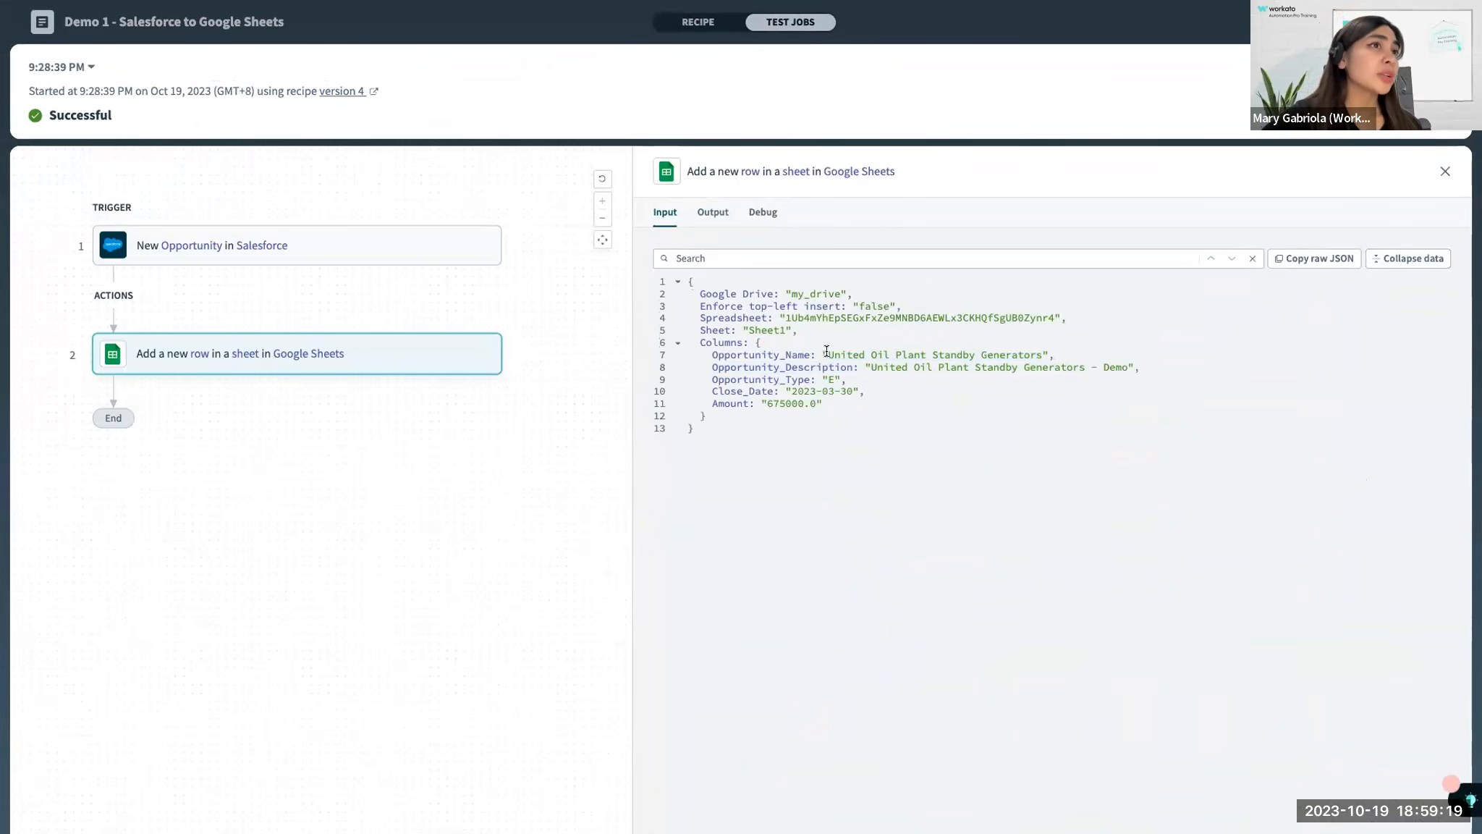
drag(833, 354, 1041, 354)
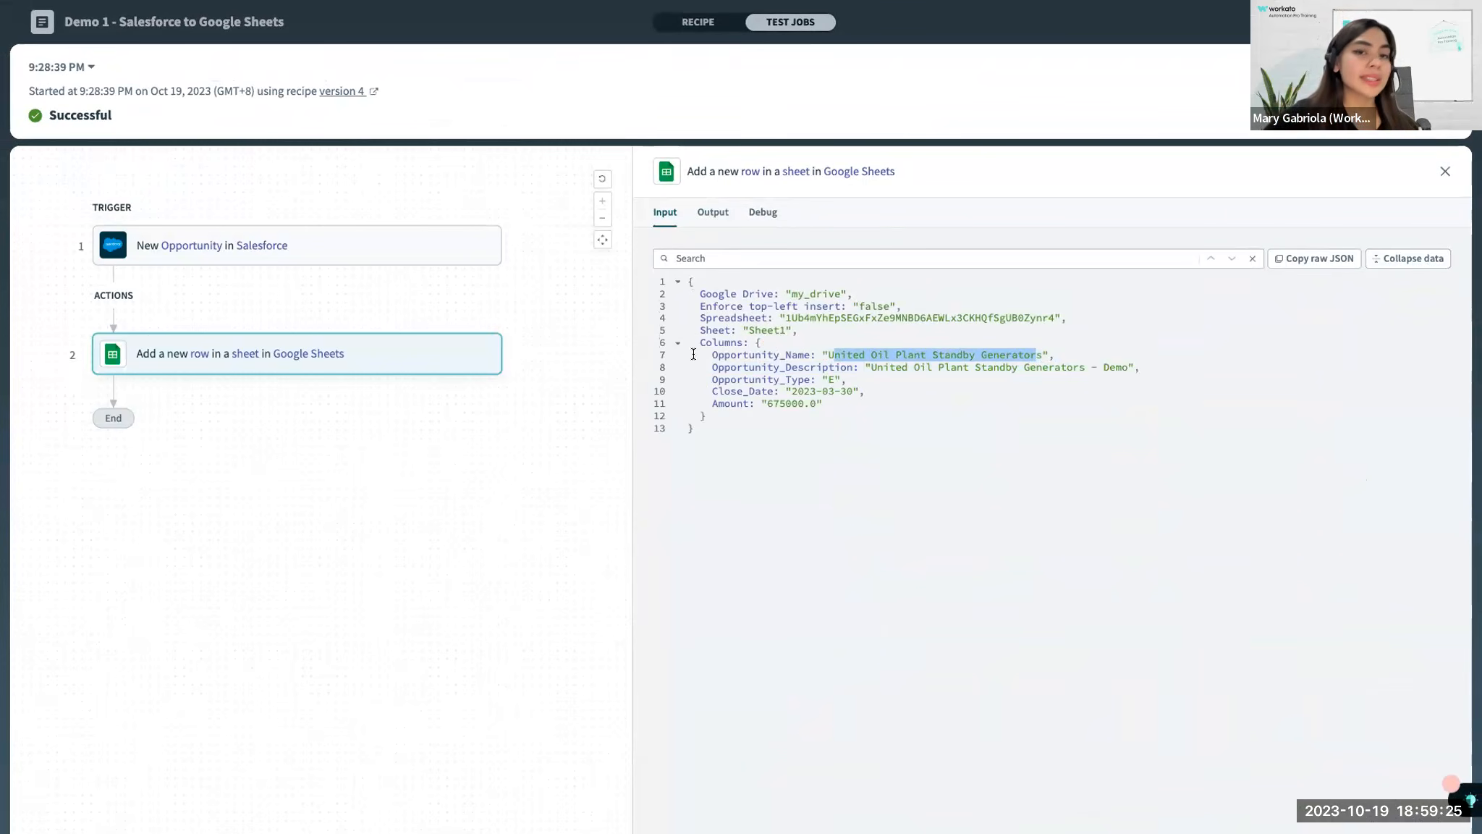
drag(707, 352, 985, 347)
click(1007, 365)
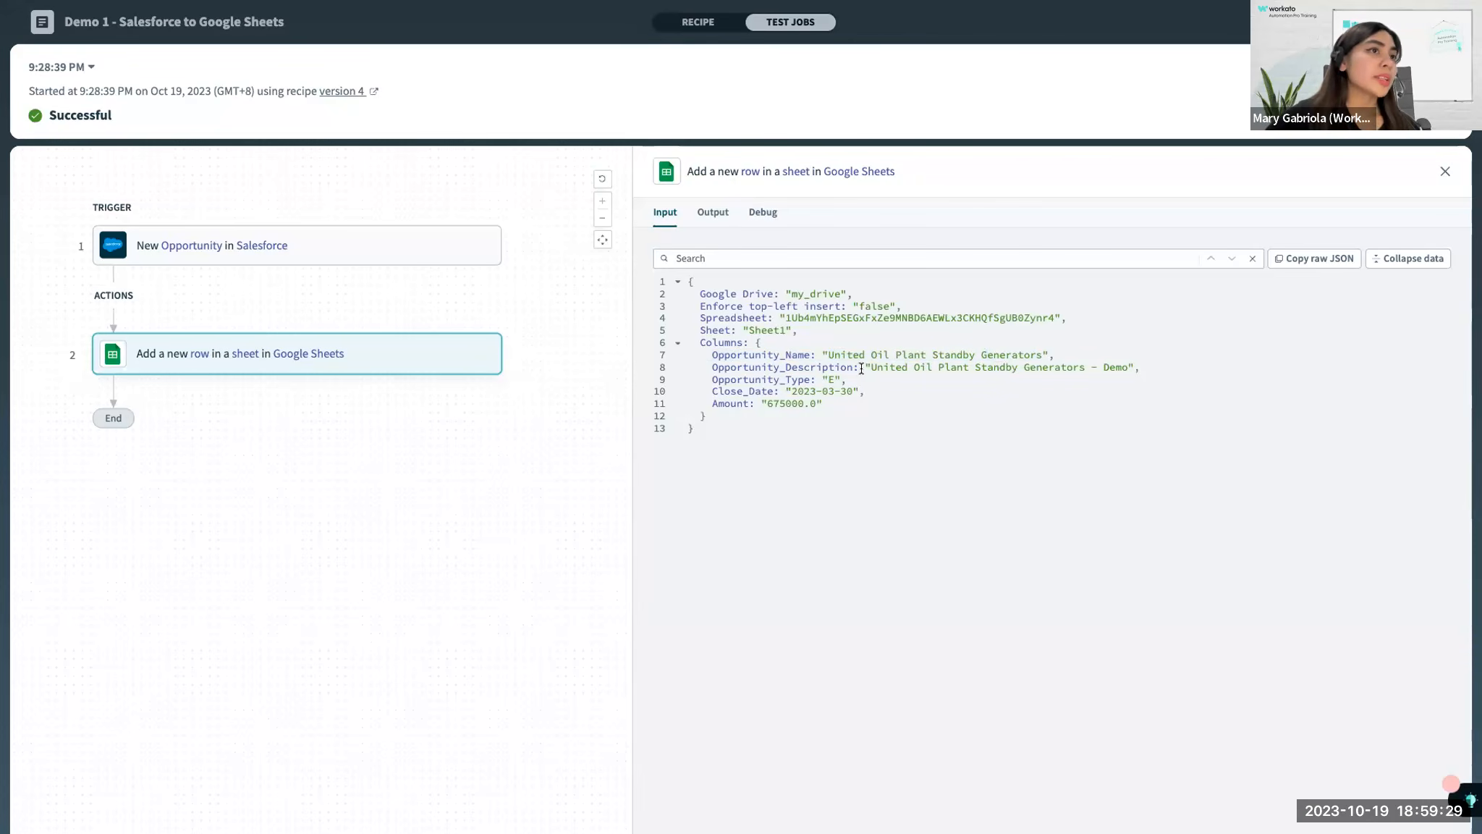
drag(872, 370, 1033, 373)
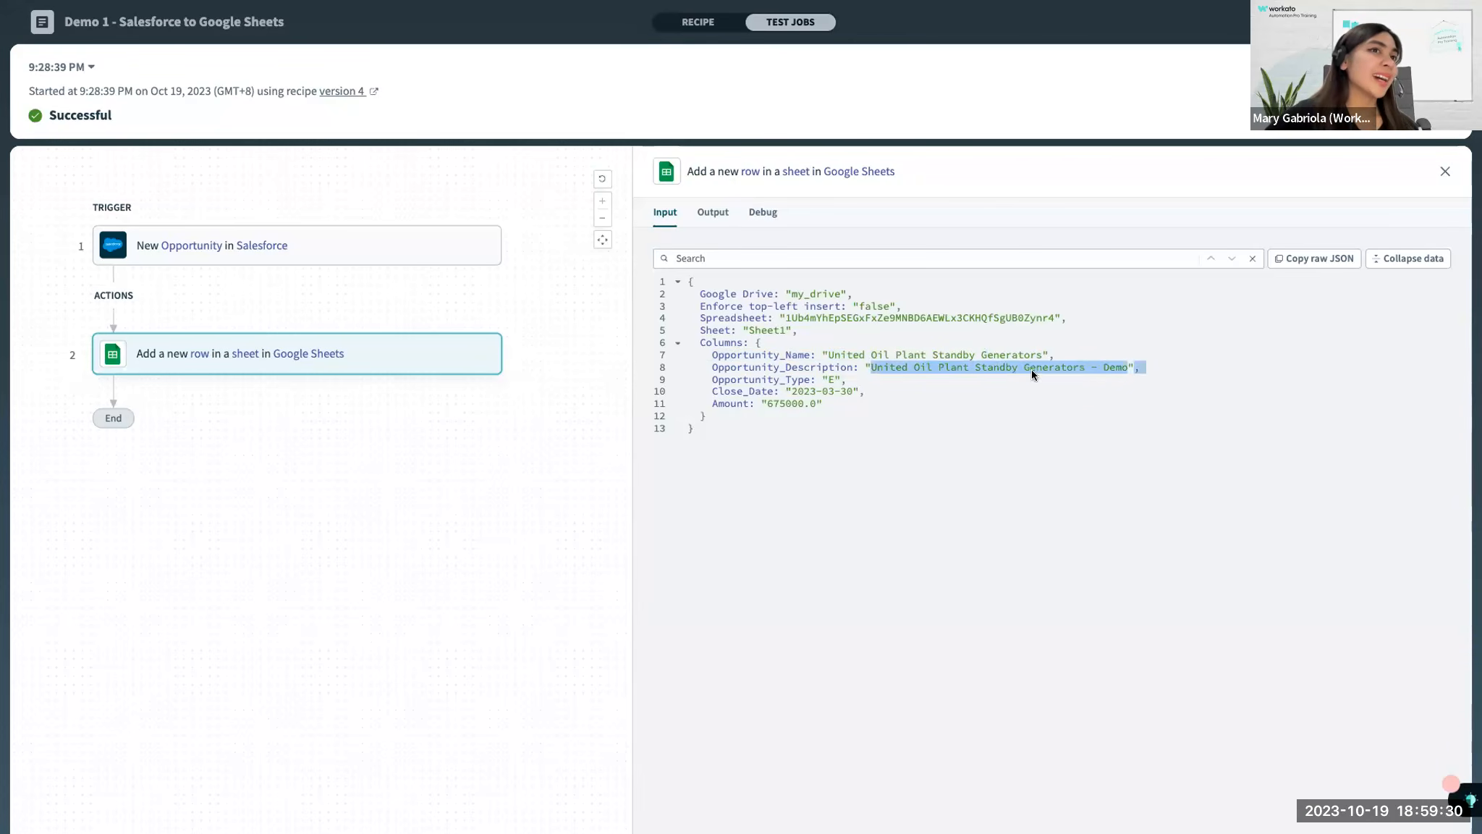
click(1124, 365)
drag(1126, 365, 1087, 365)
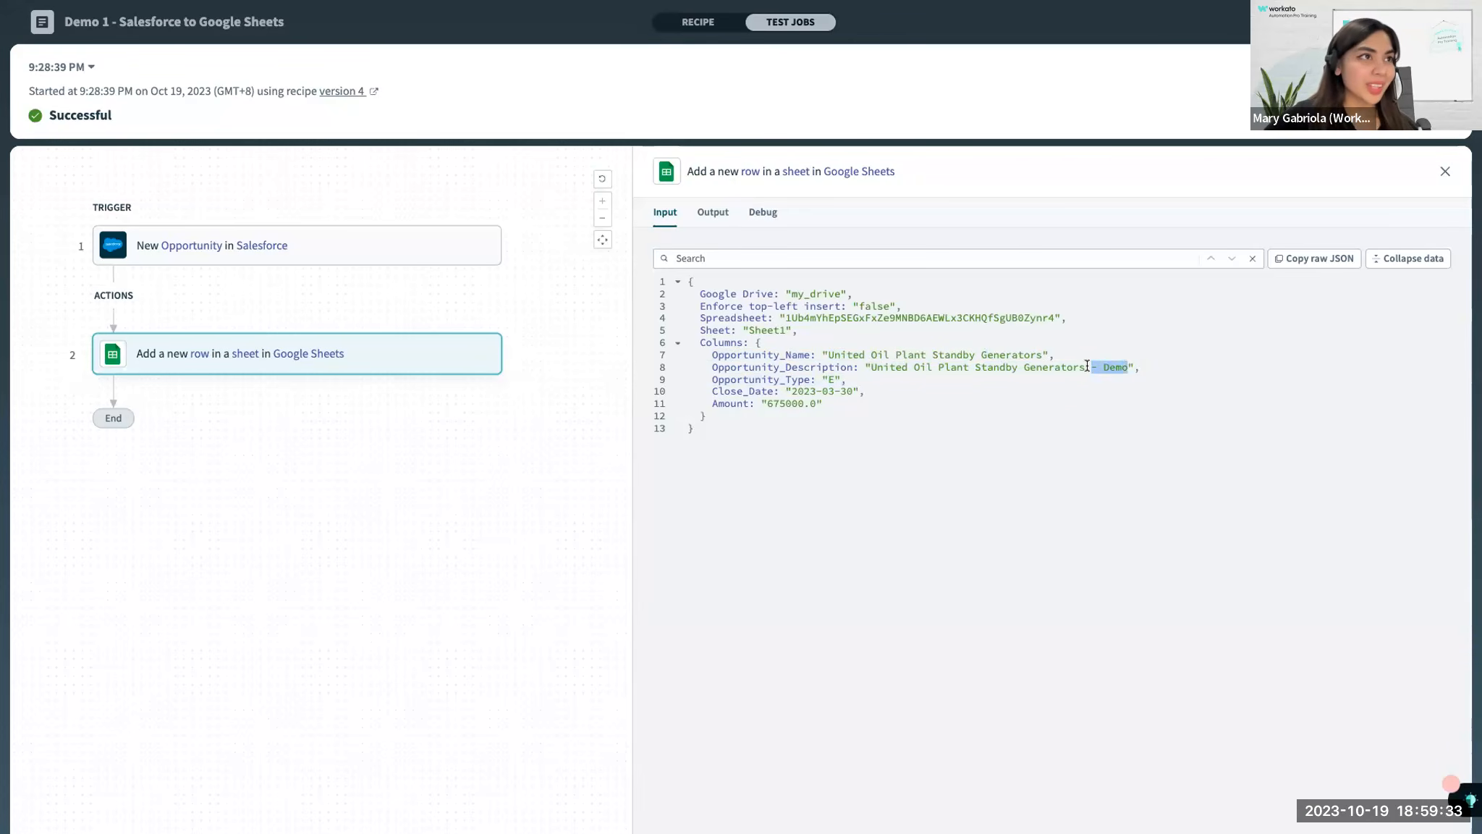
Examine the Opportunity_Type value and all column values in the job input, and compare them with the rows in the Google Sheet.
drag(835, 375, 828, 377)
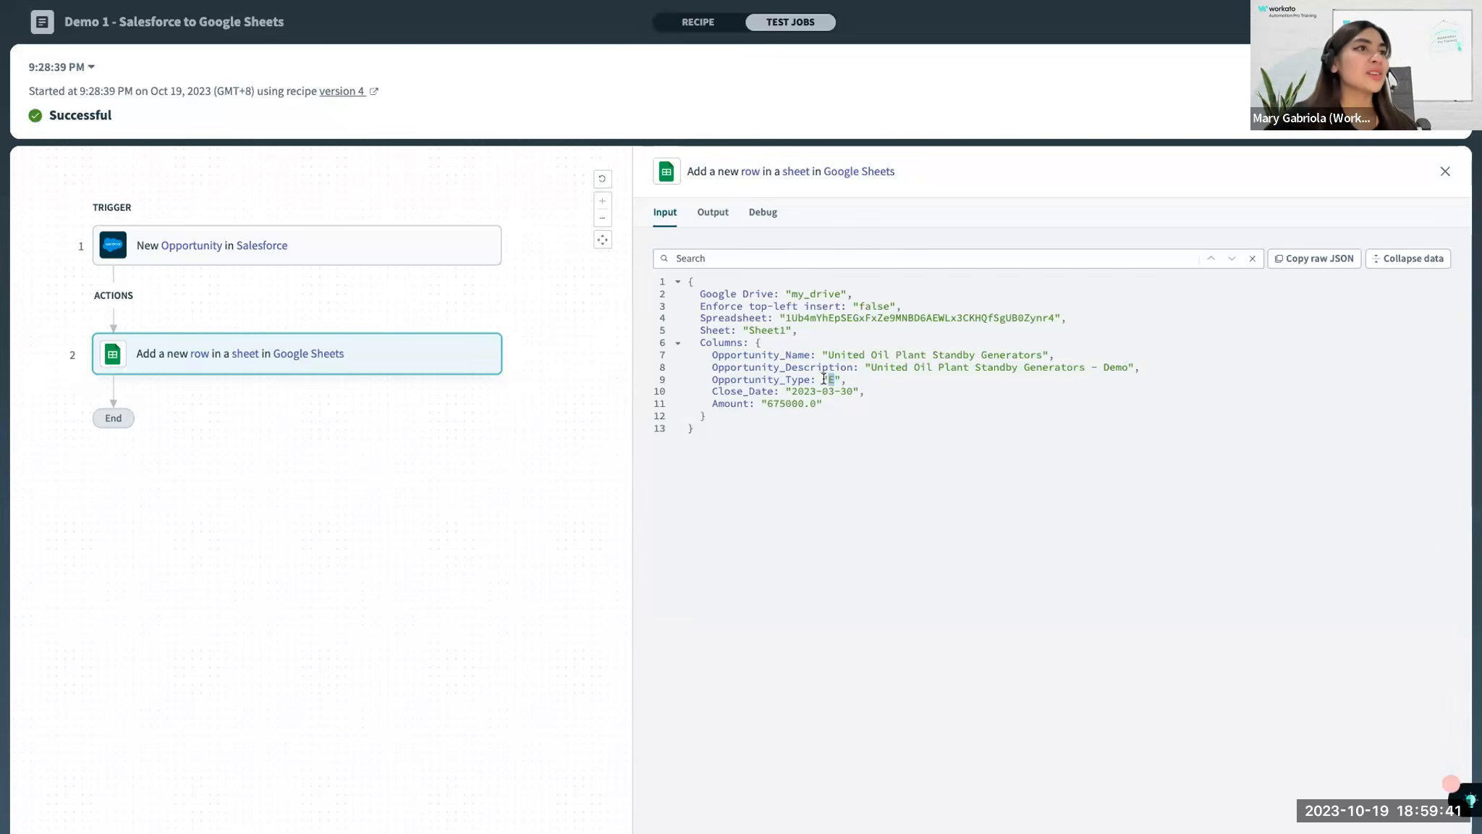
drag(708, 355, 836, 394)
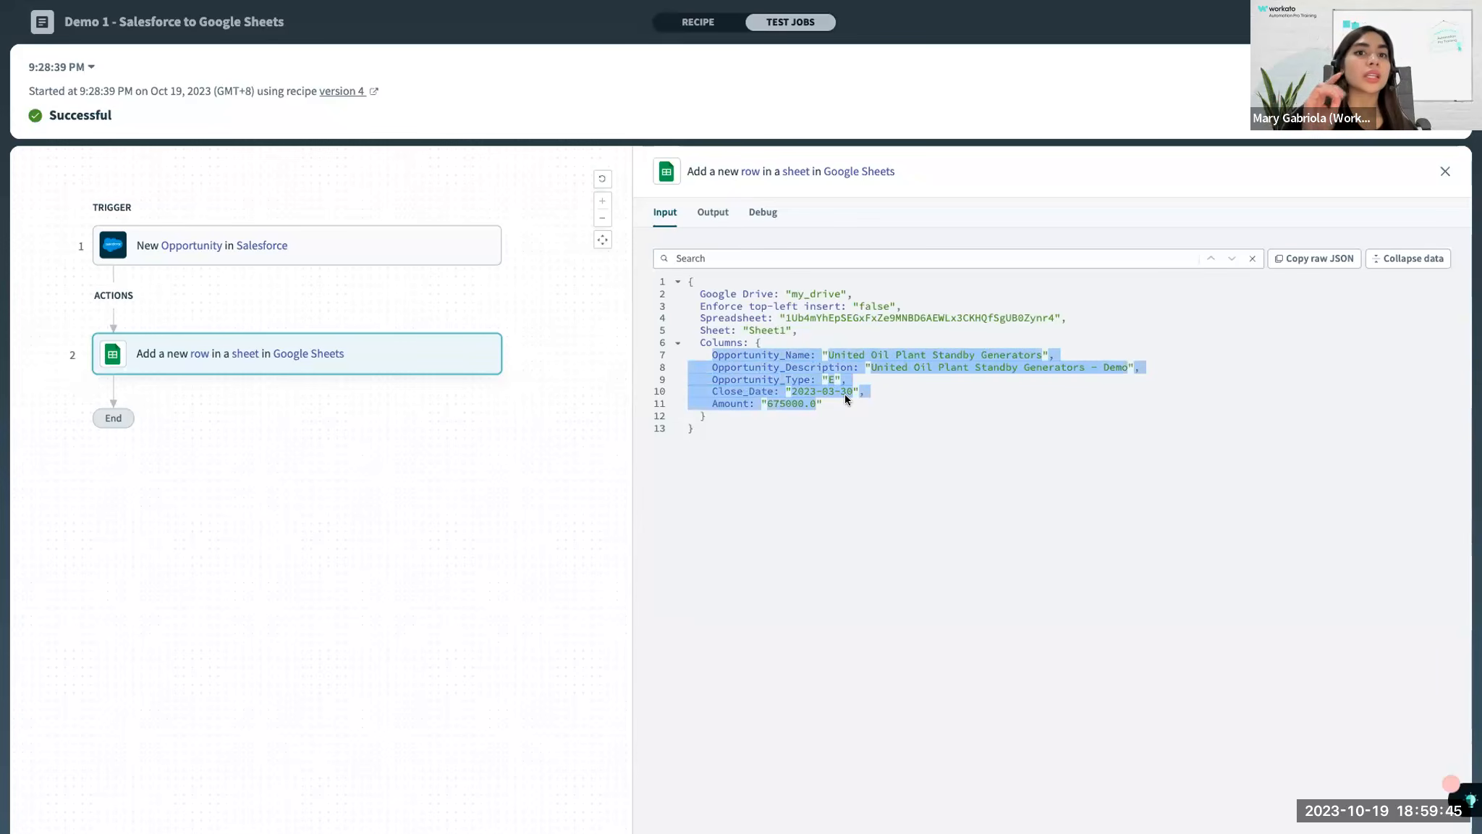
key(ctrl+Left)
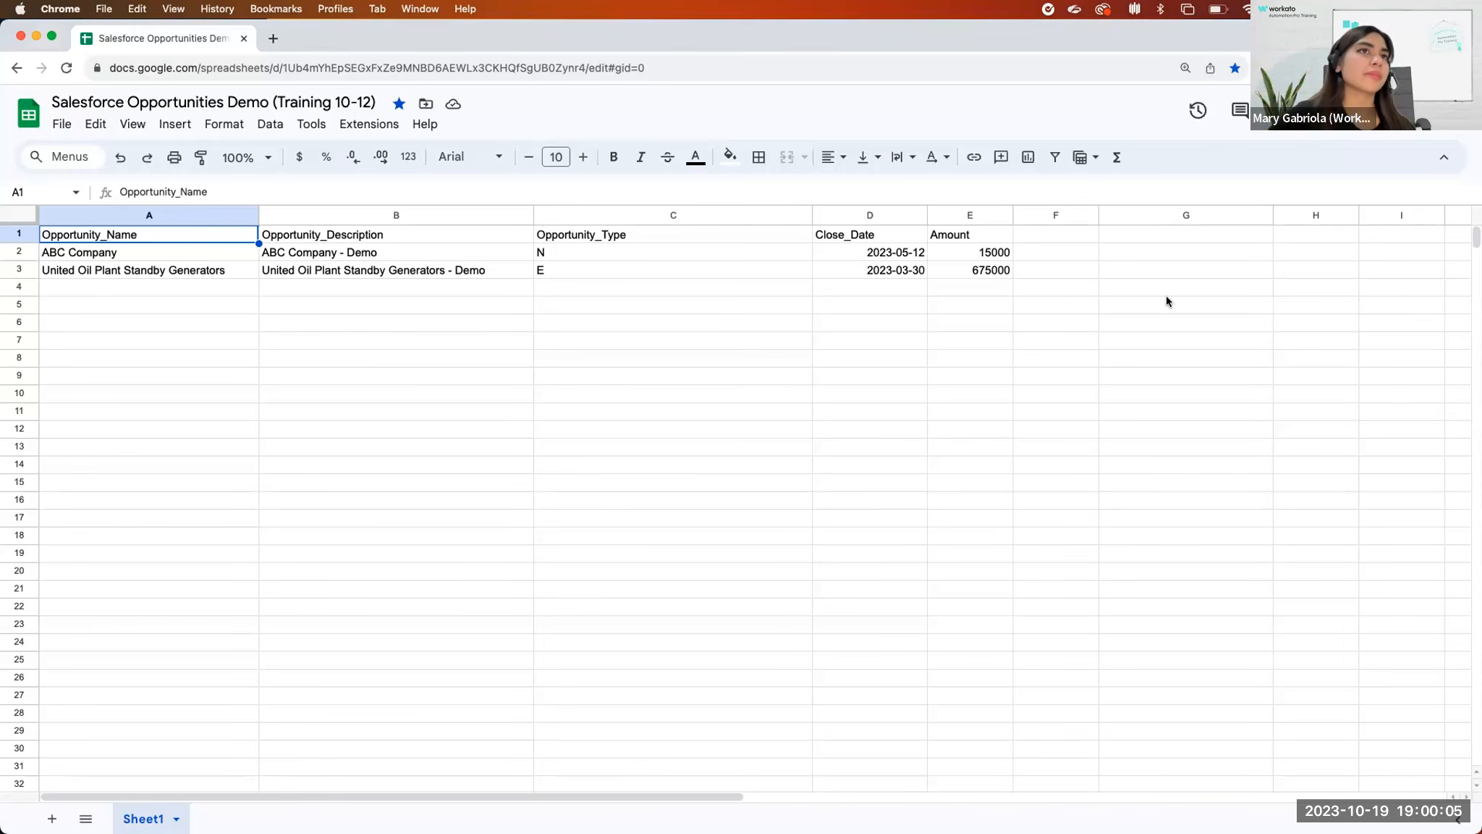
key(ctrl+Right)
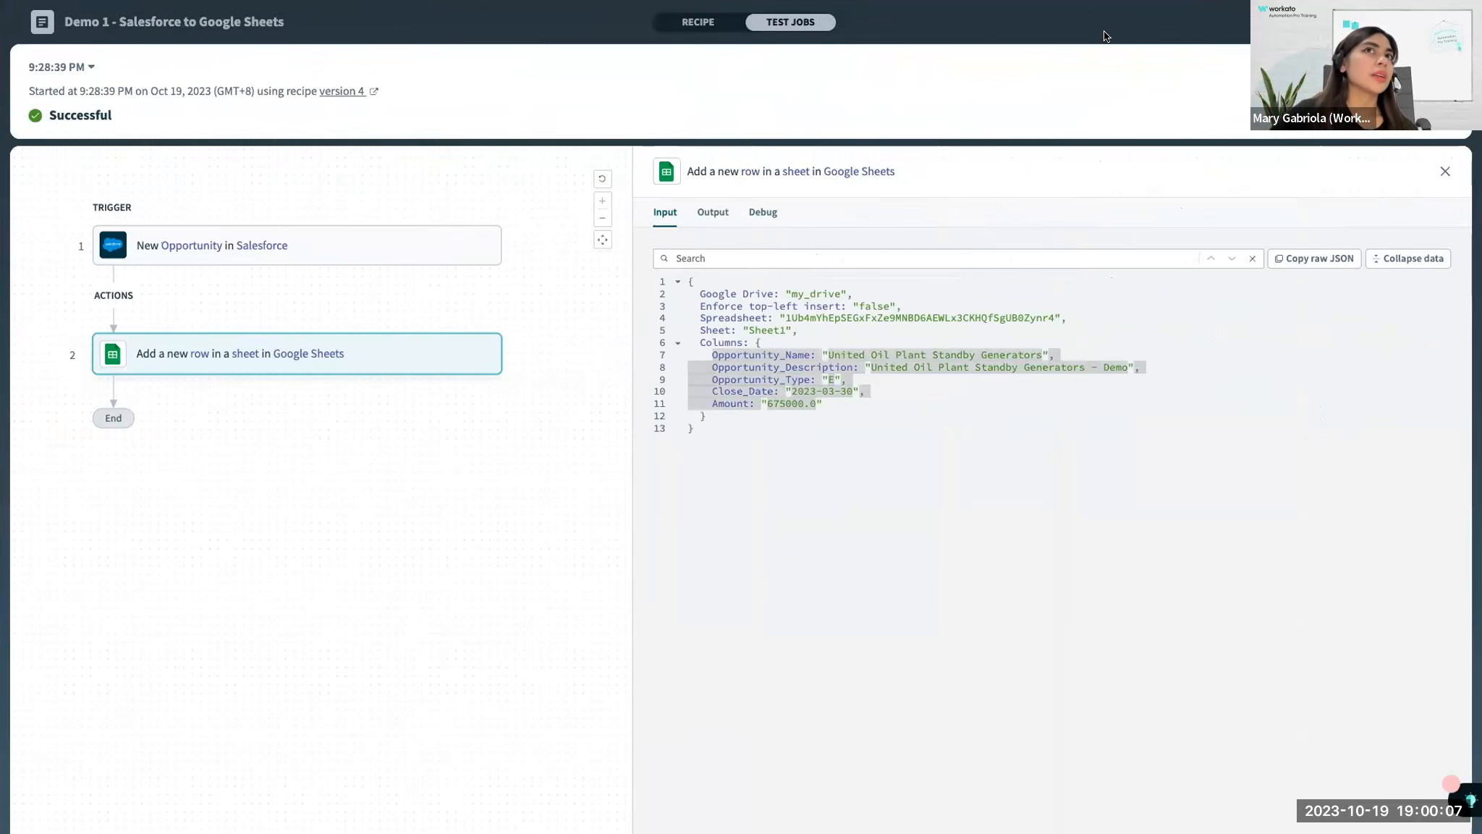
Open the New Opportunity trigger's setup in the recipe, highlight its pick-up-events-from setting and capture a screenshot of the setup.
click(703, 23)
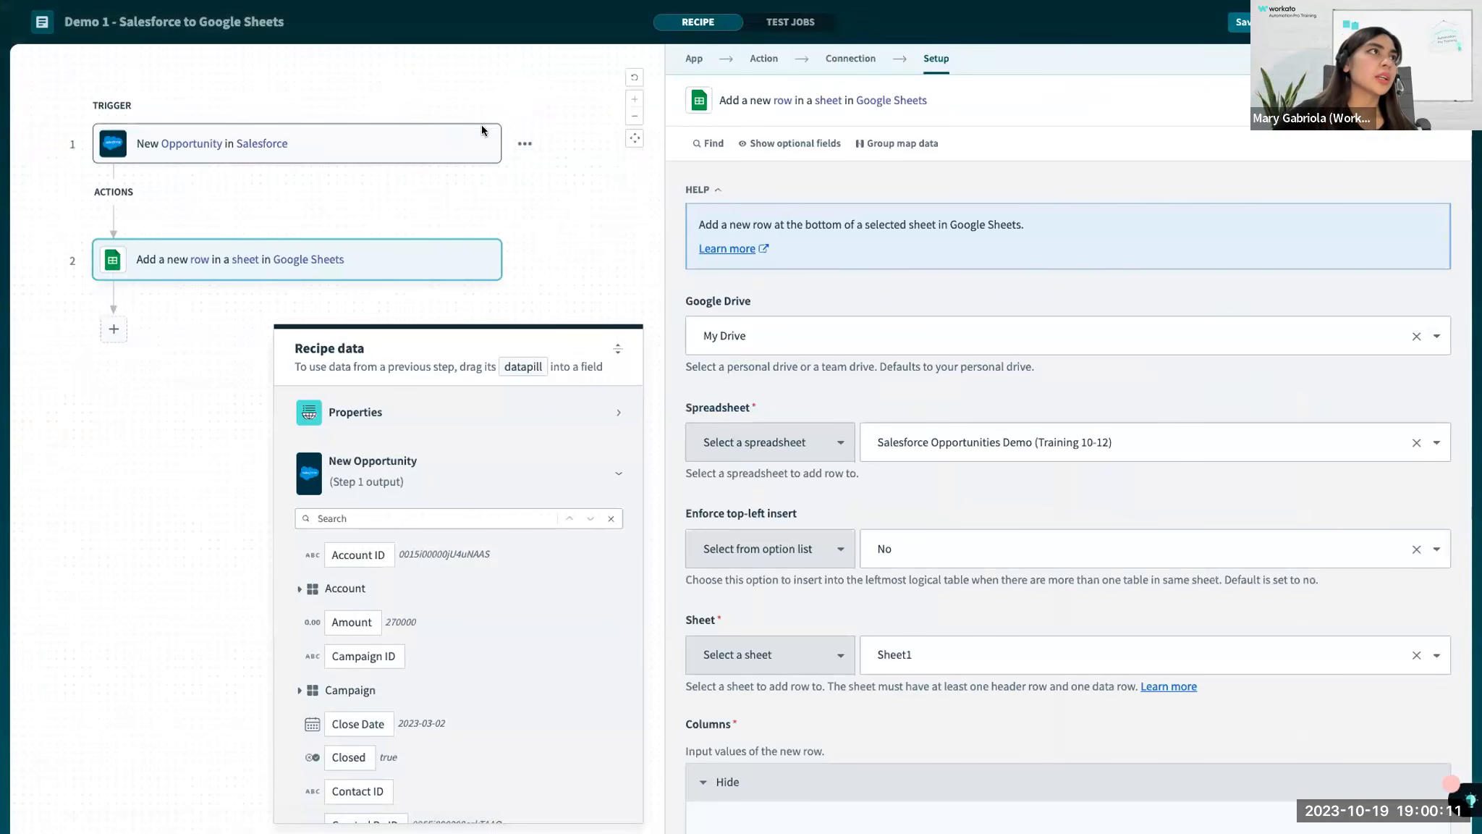
click(483, 133)
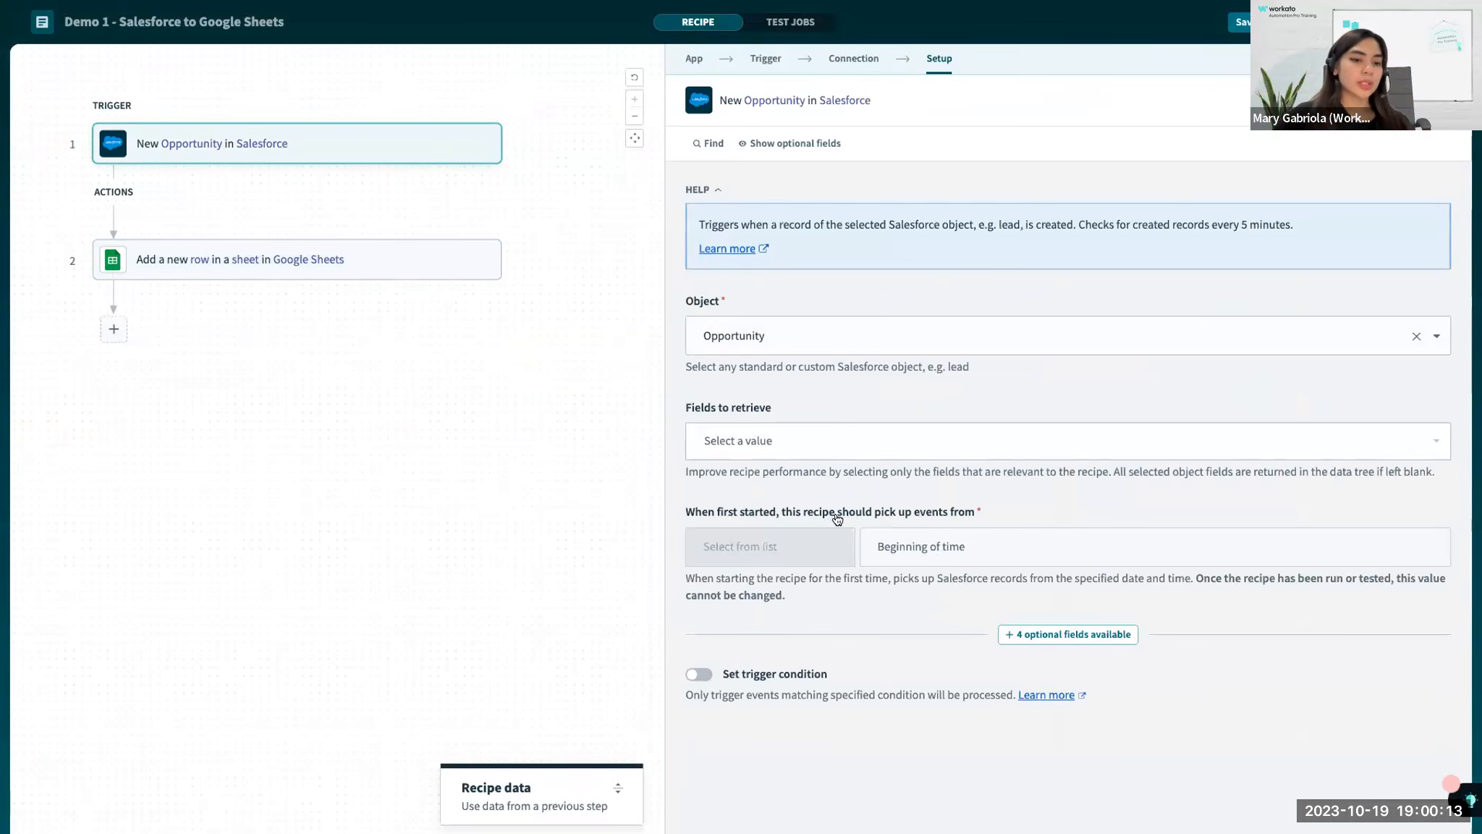
drag(678, 512, 981, 563)
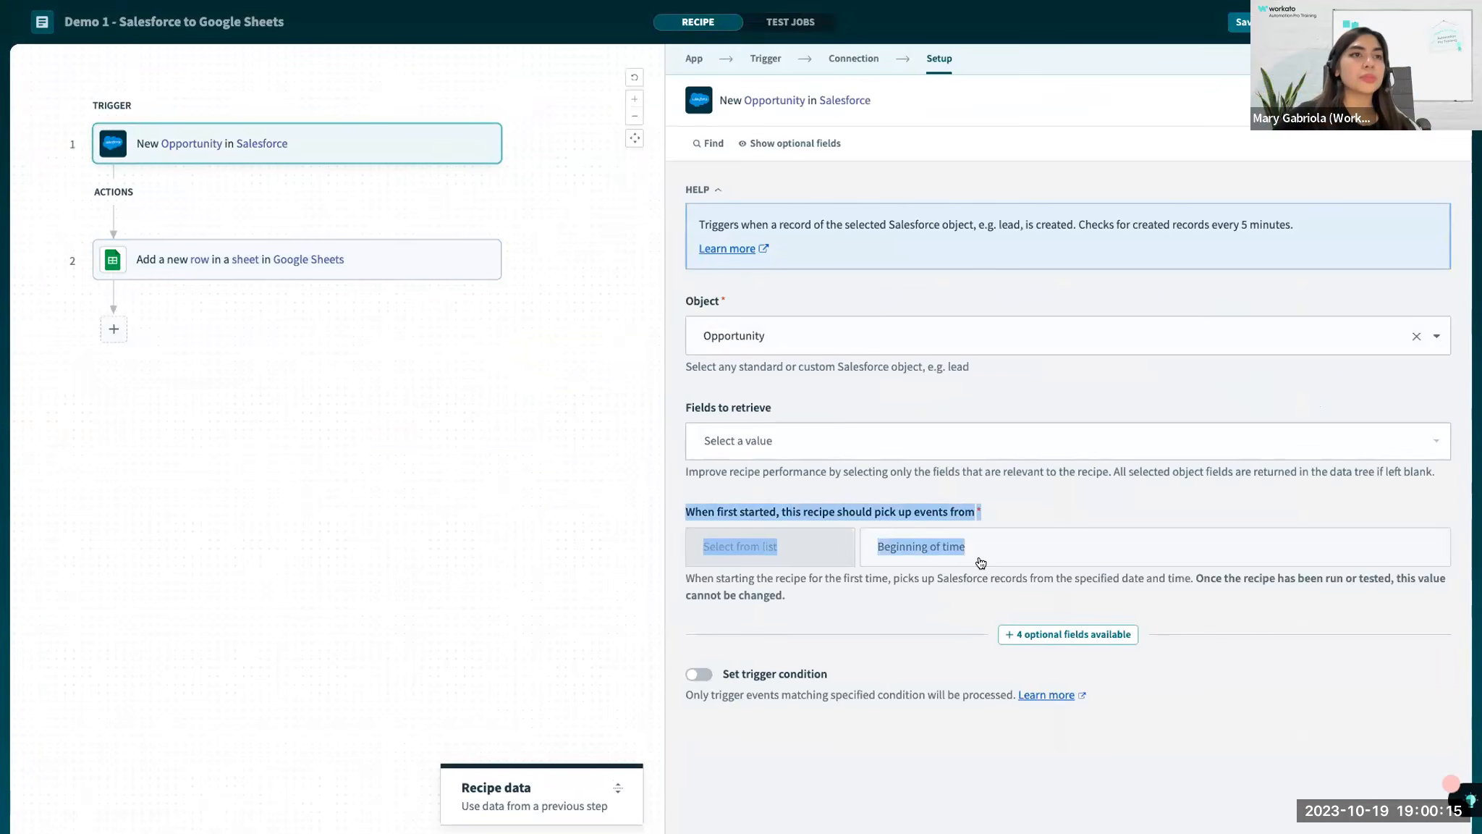
key(super+shift+4)
drag(686, 77, 1408, 678)
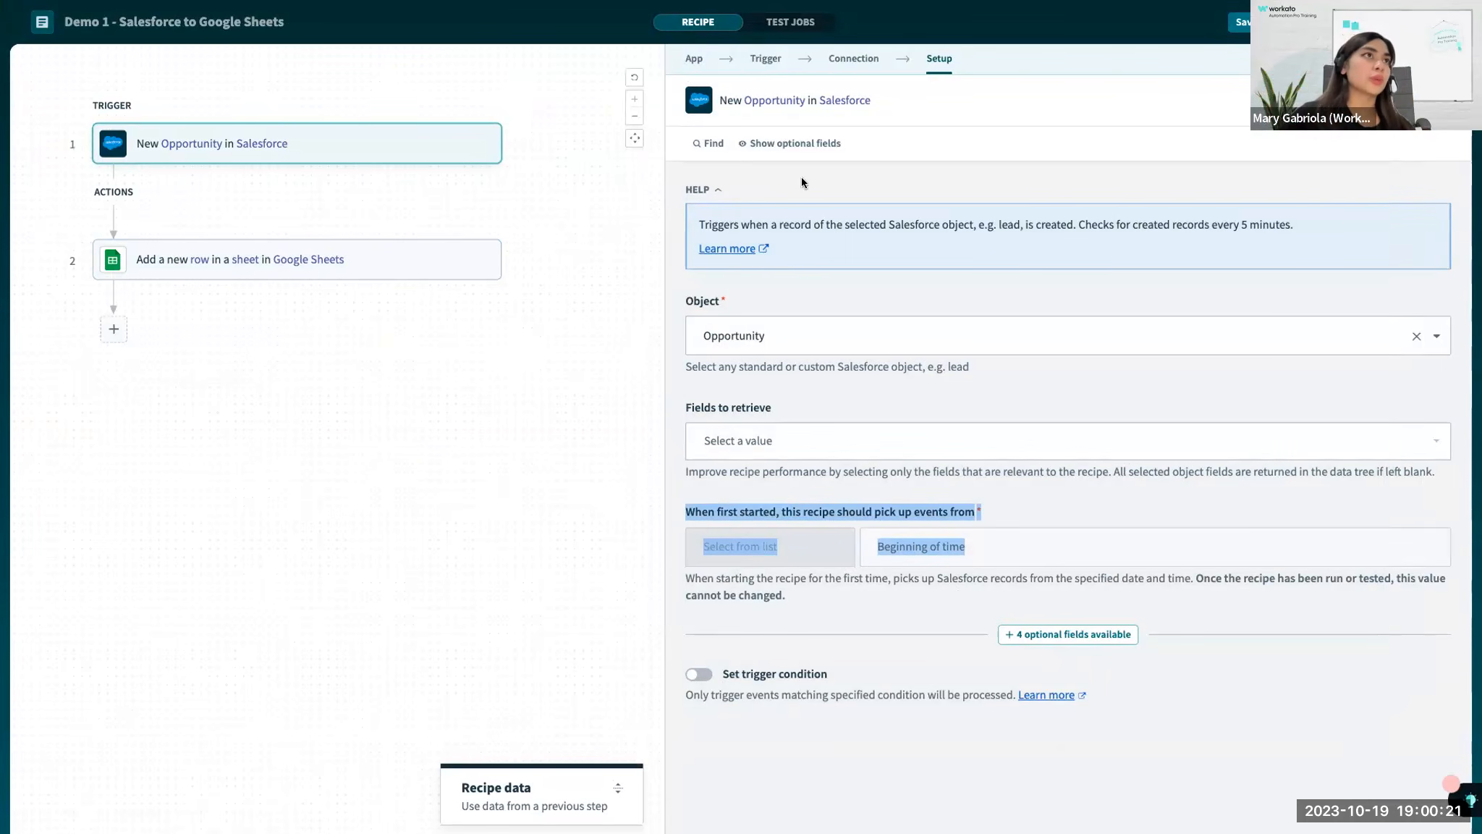
drag(664, 55, 1388, 778)
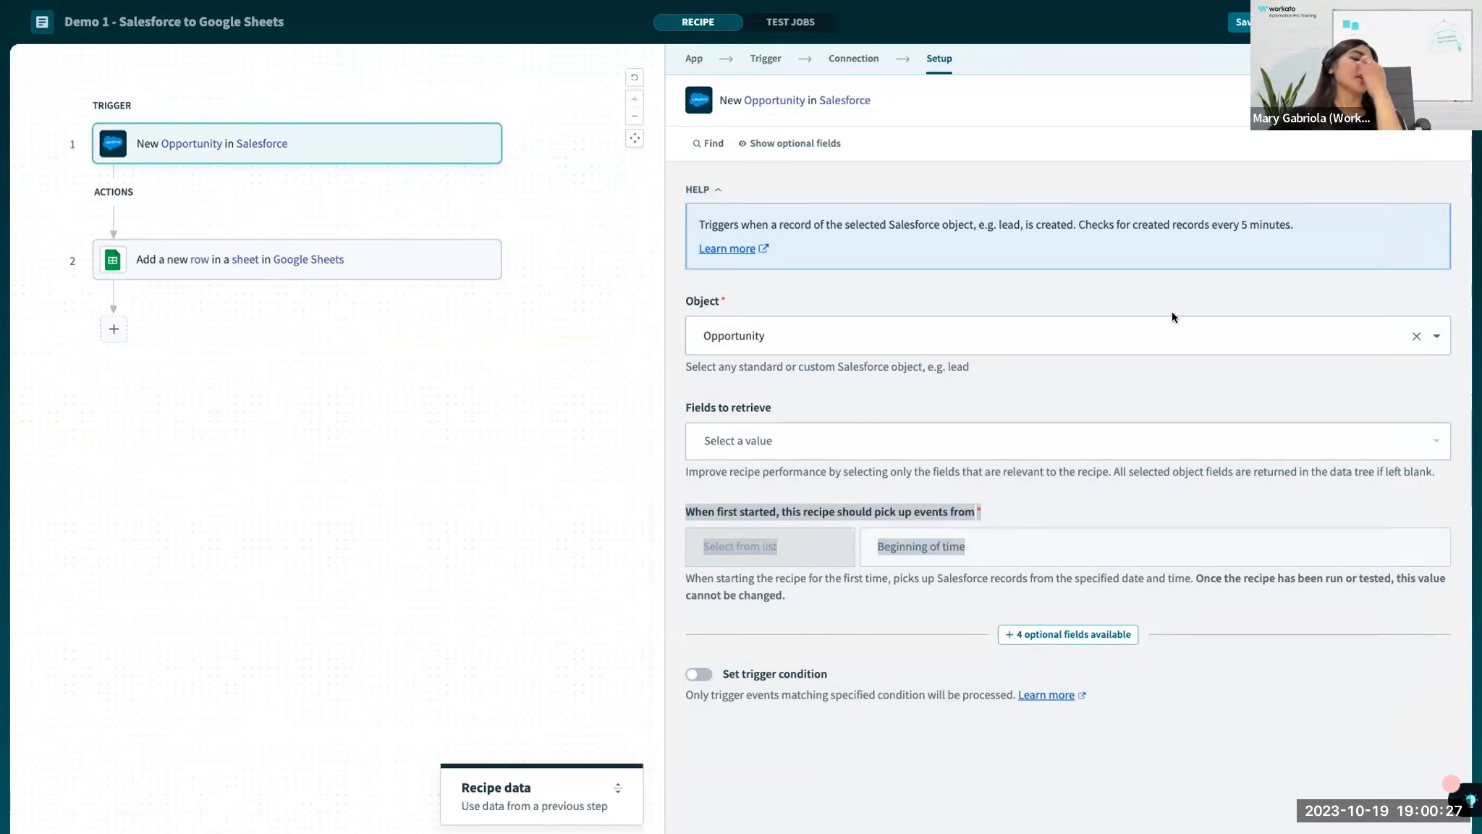
click(936, 584)
Check the Google Sheet and the Salesforce Setup page, and return to the recipe's trigger setup.
key(ctrl+Left)
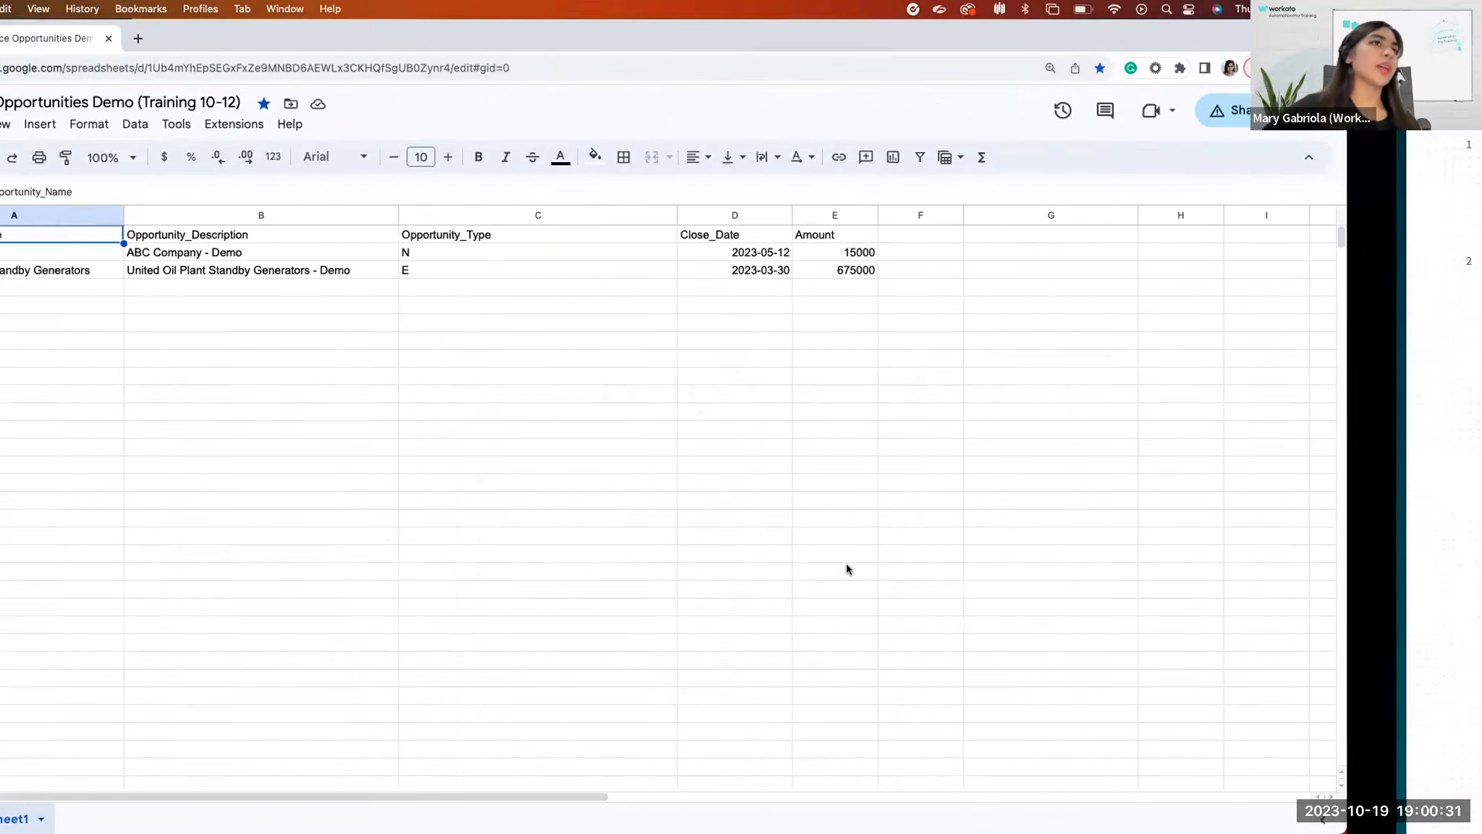
key(ctrl+Right)
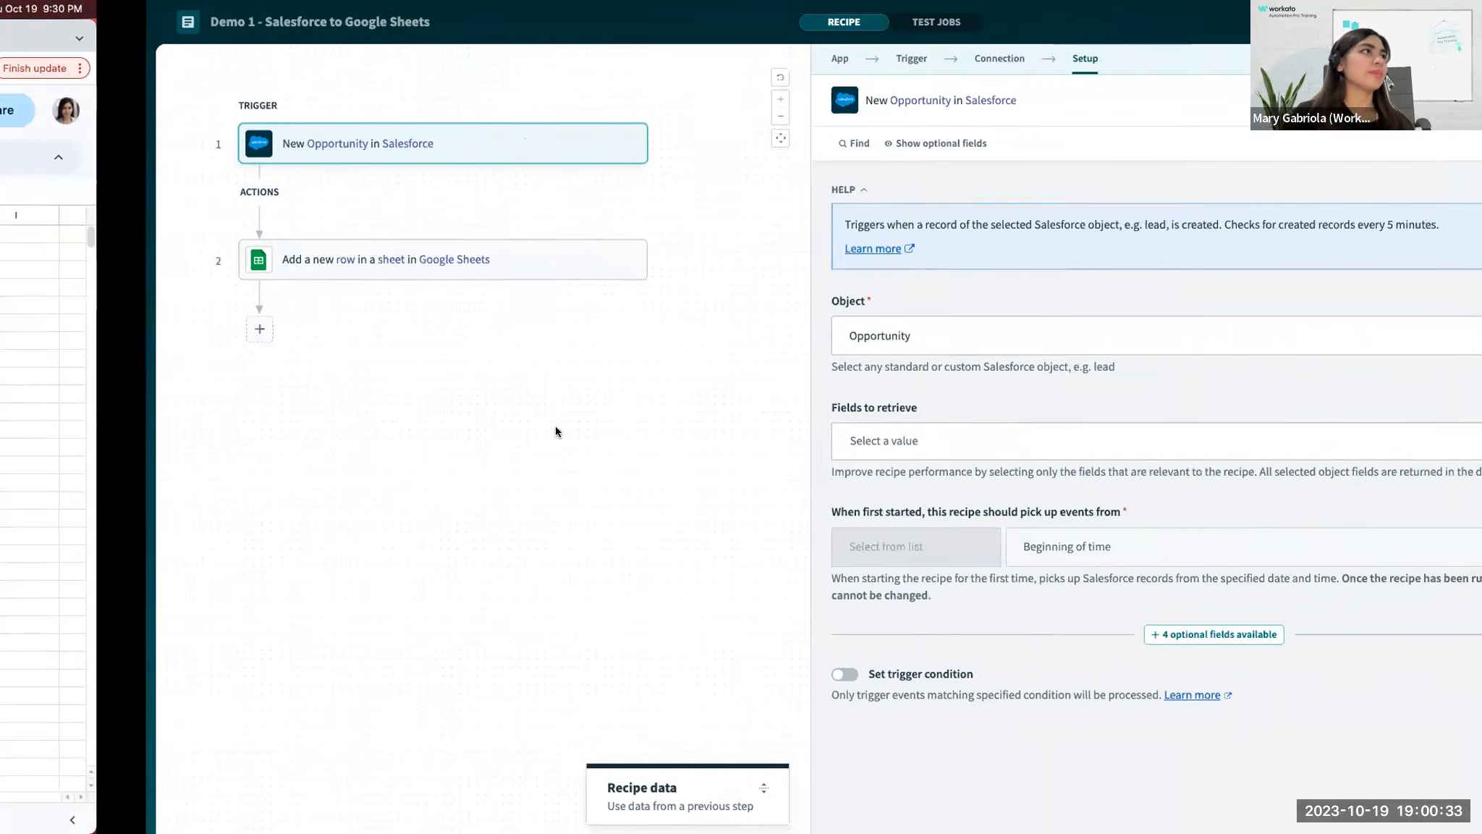
key(ctrl+Right)
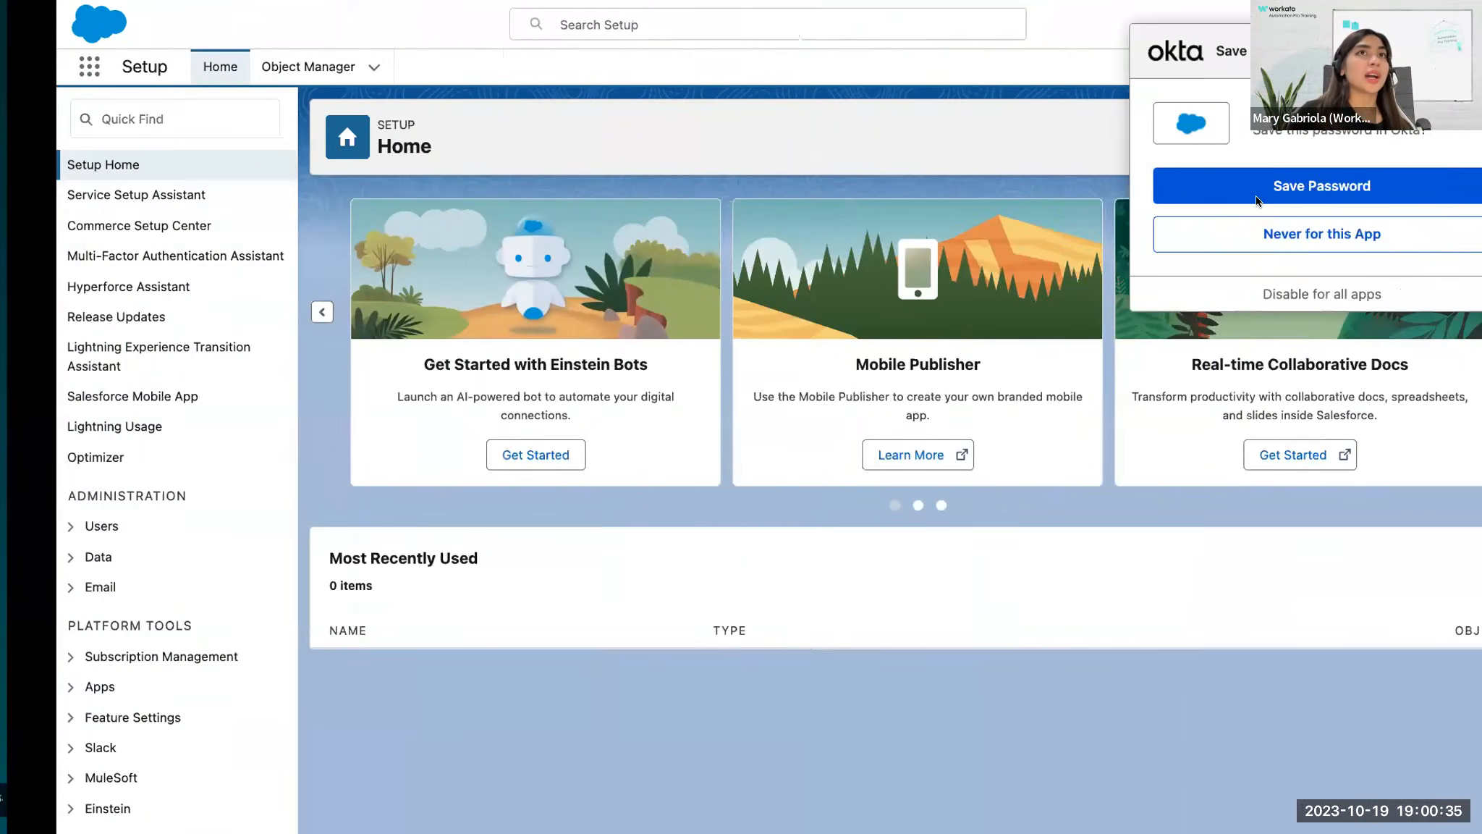
key(ctrl+Left)
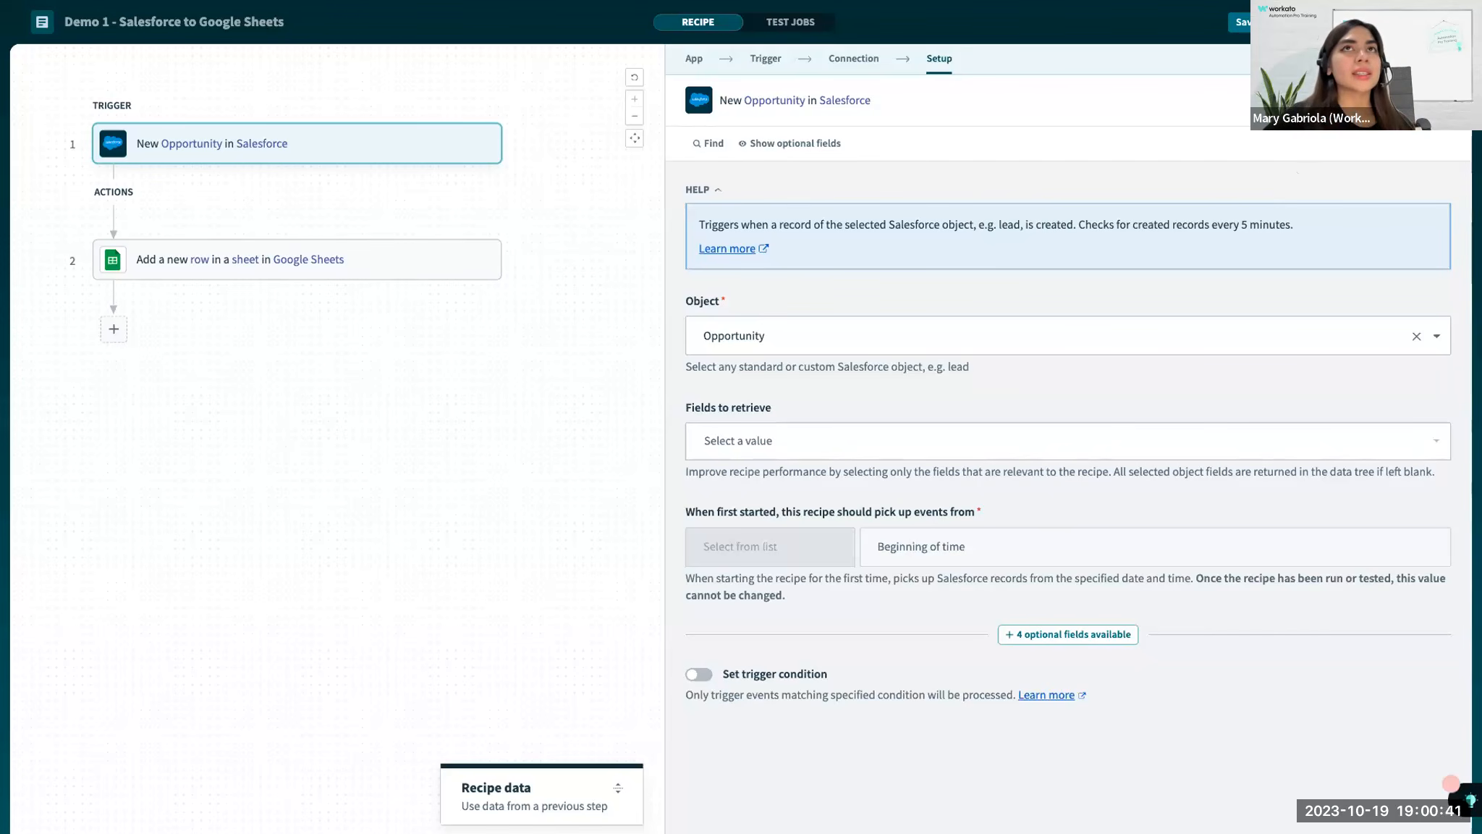
Exit the recipe editor and review the recipe's version history and its community and private link sharing settings.
click(1437, 22)
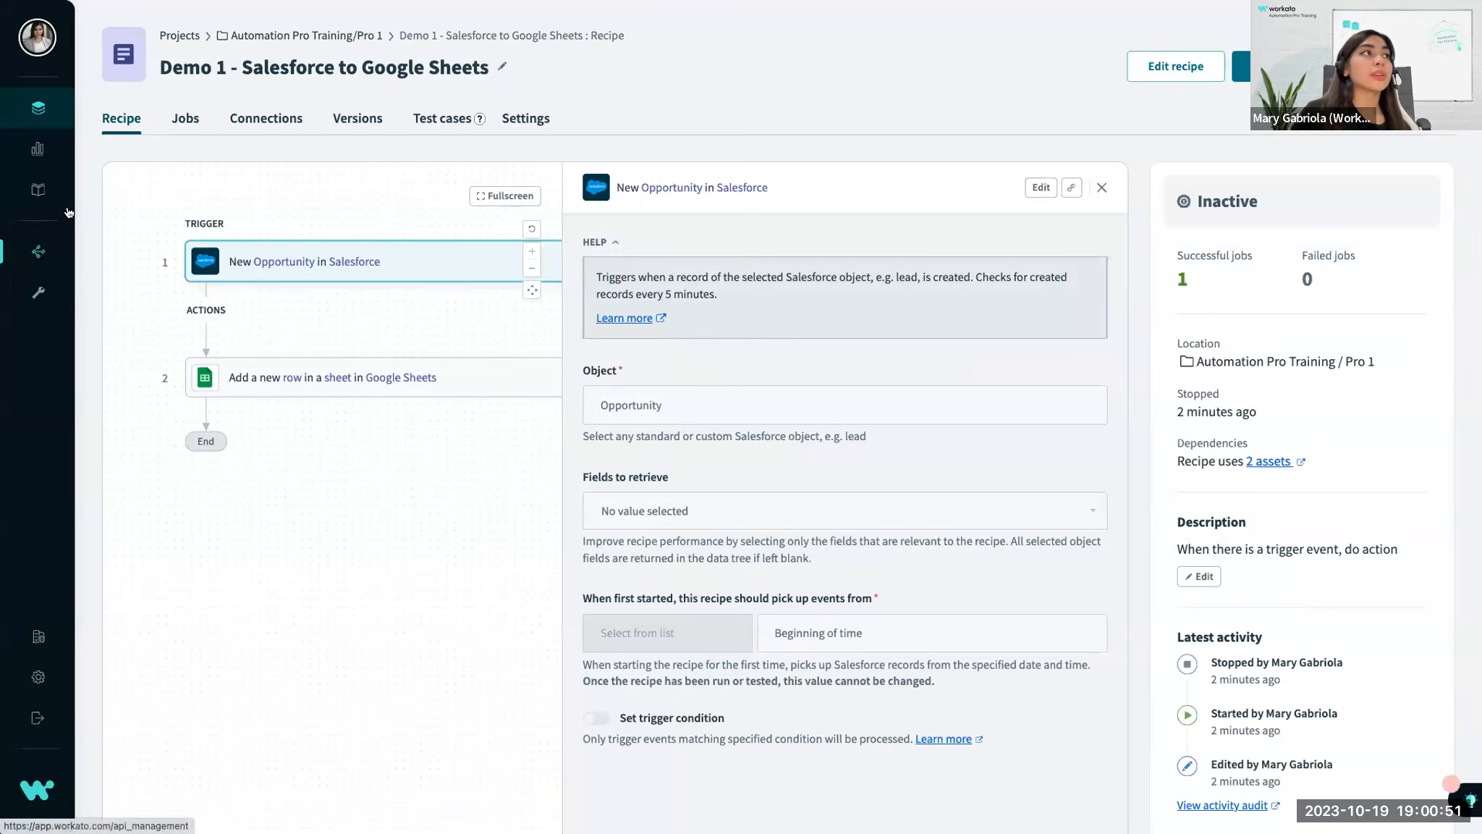
click(340, 131)
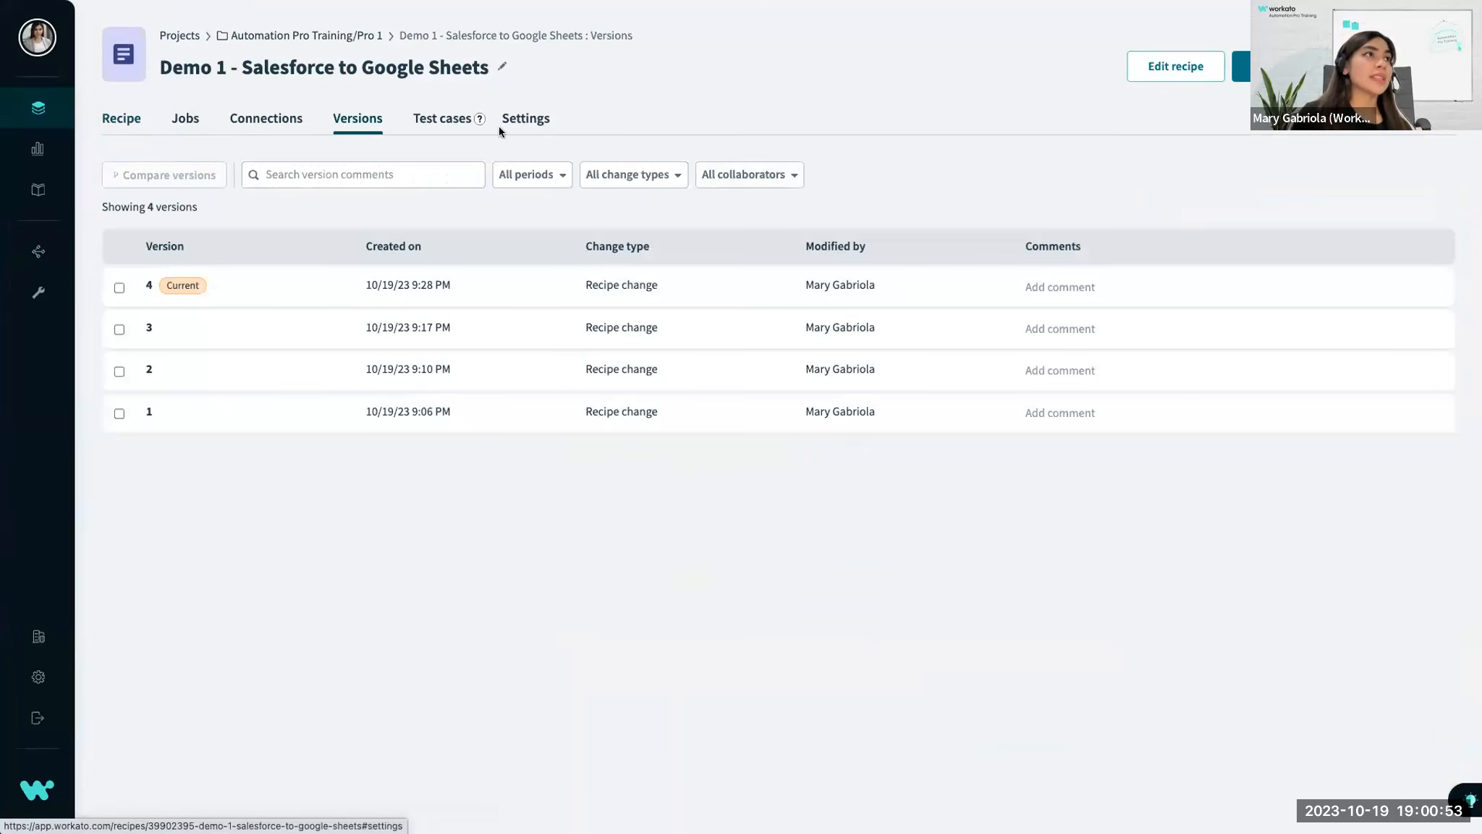
click(501, 124)
click(161, 221)
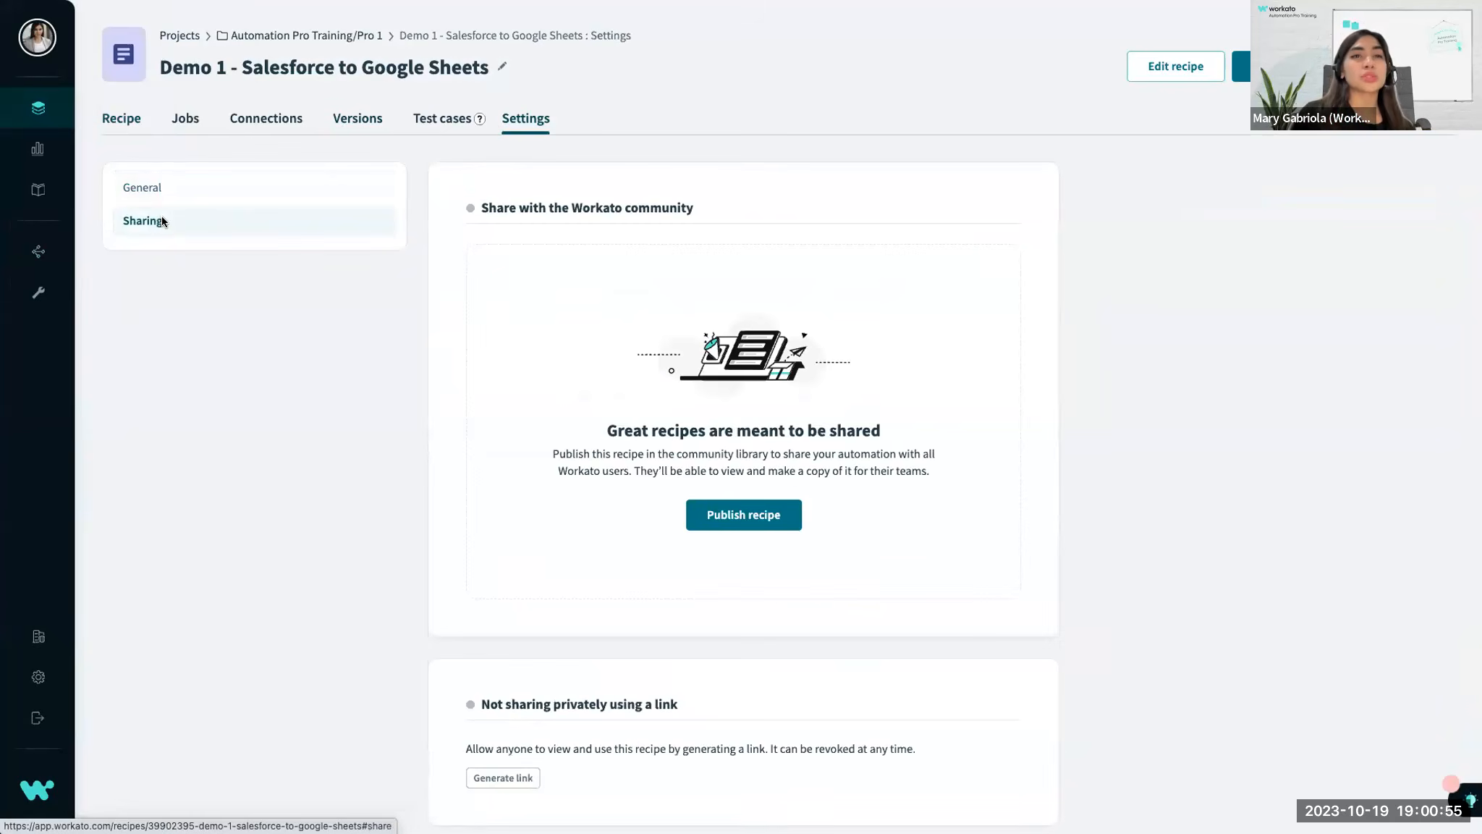
scroll(525, 498, down, 2)
scroll(617, 462, up, 2)
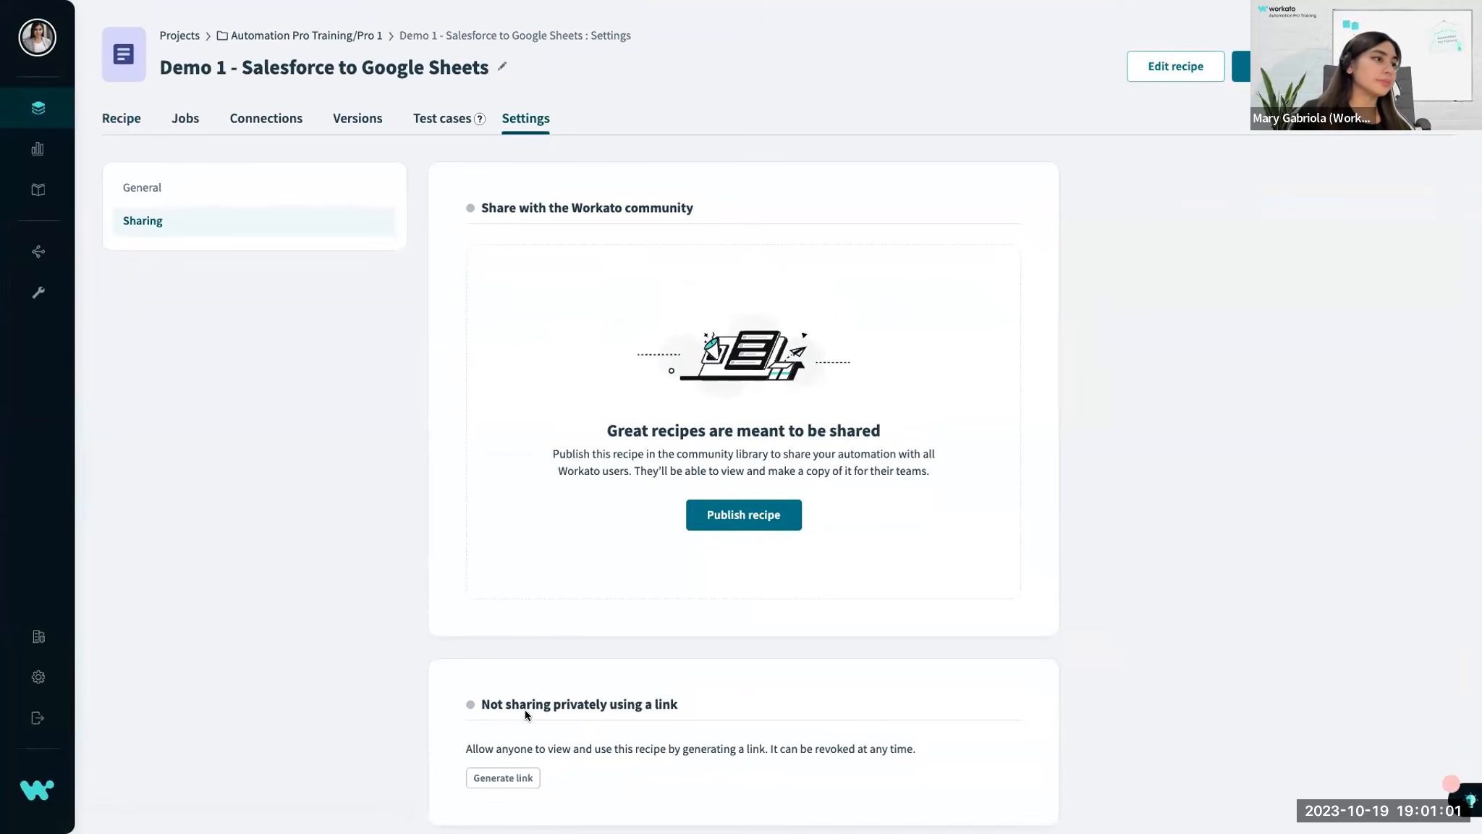
scroll(526, 715, down, 2)
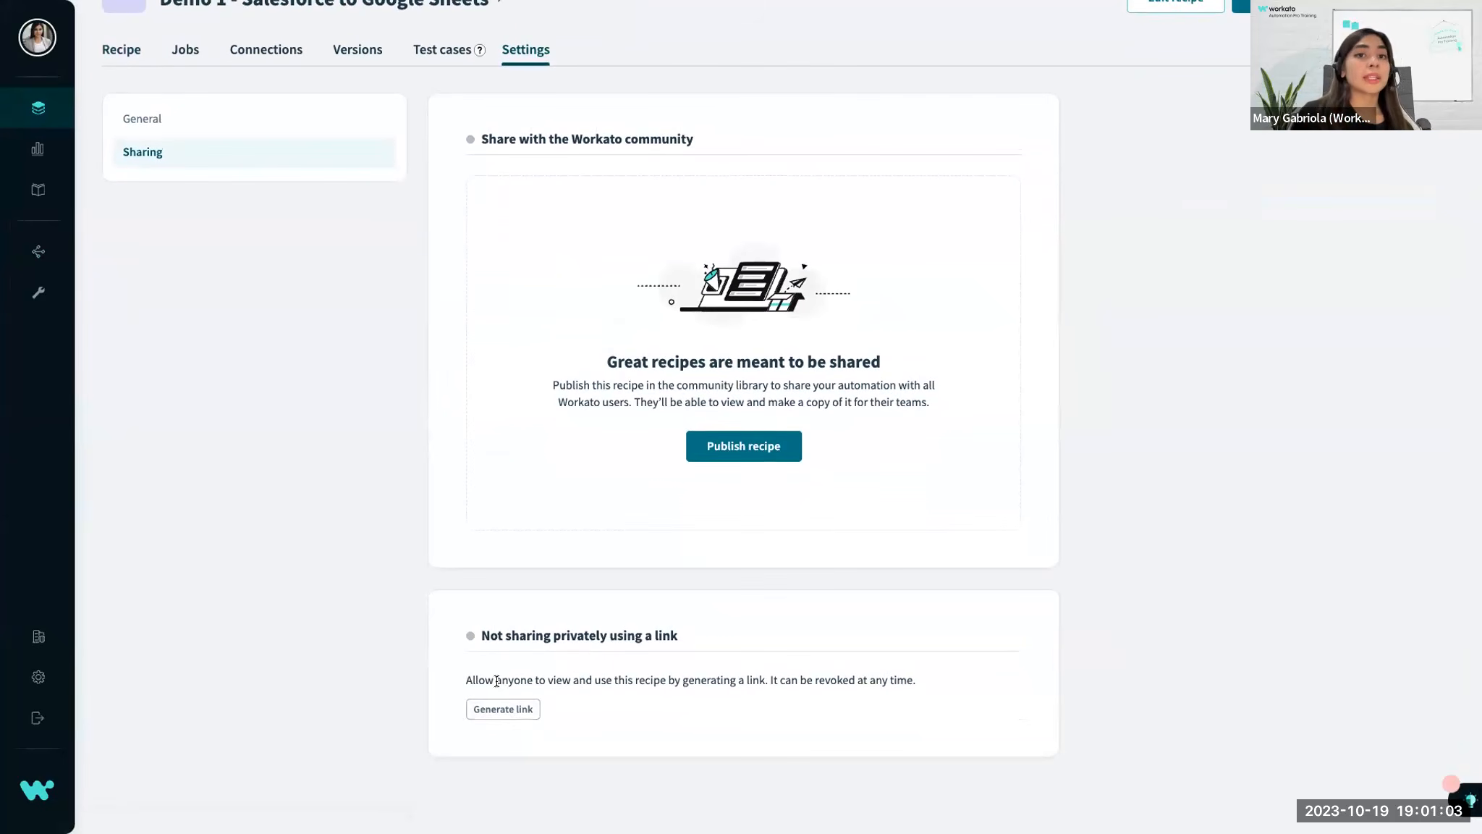
scroll(497, 681, up, 2)
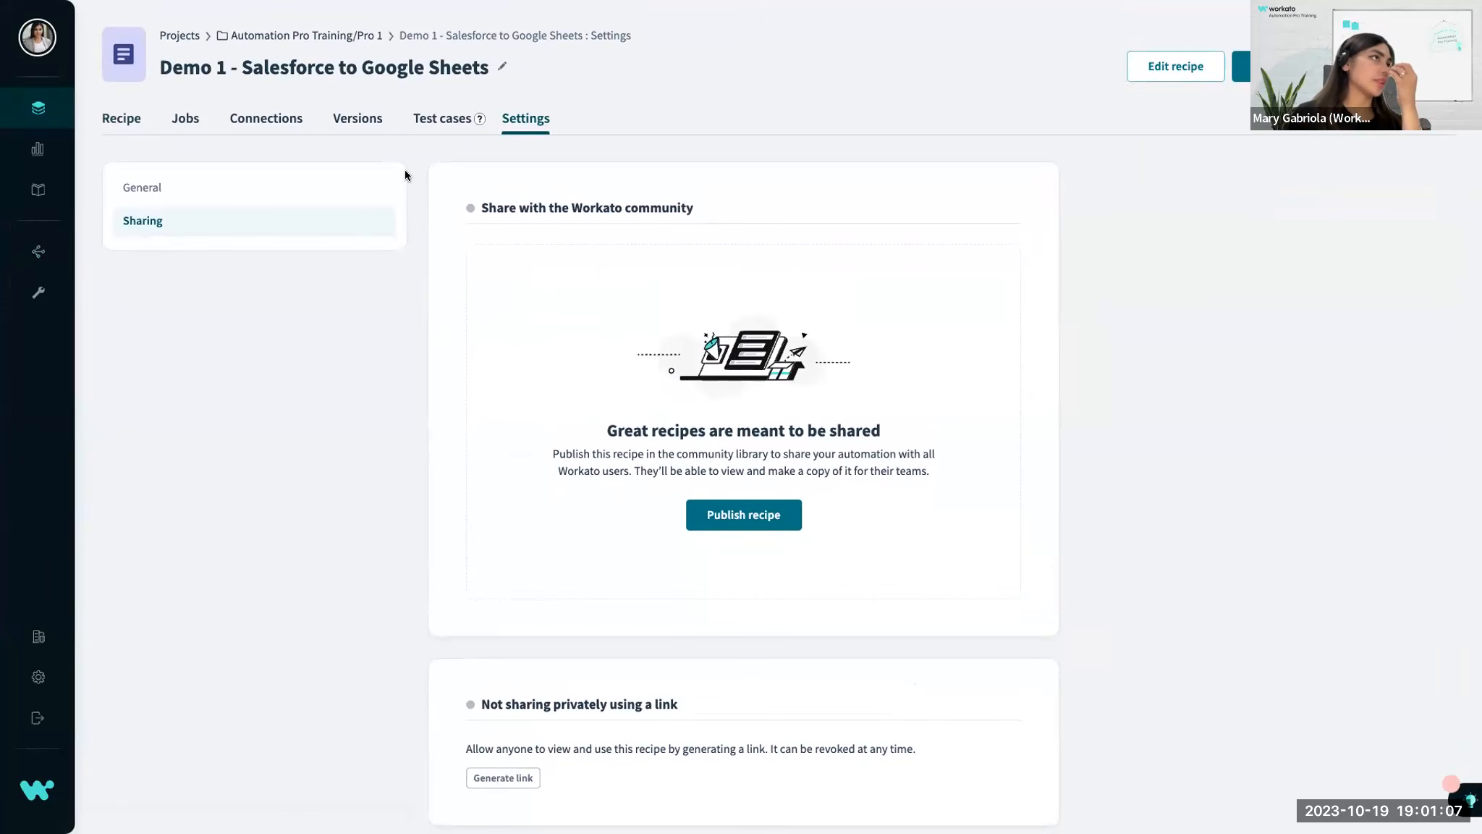
Open the United Oil Plant Standby Generators job from the recipe's job history and view its trigger and Add row action data.
click(185, 118)
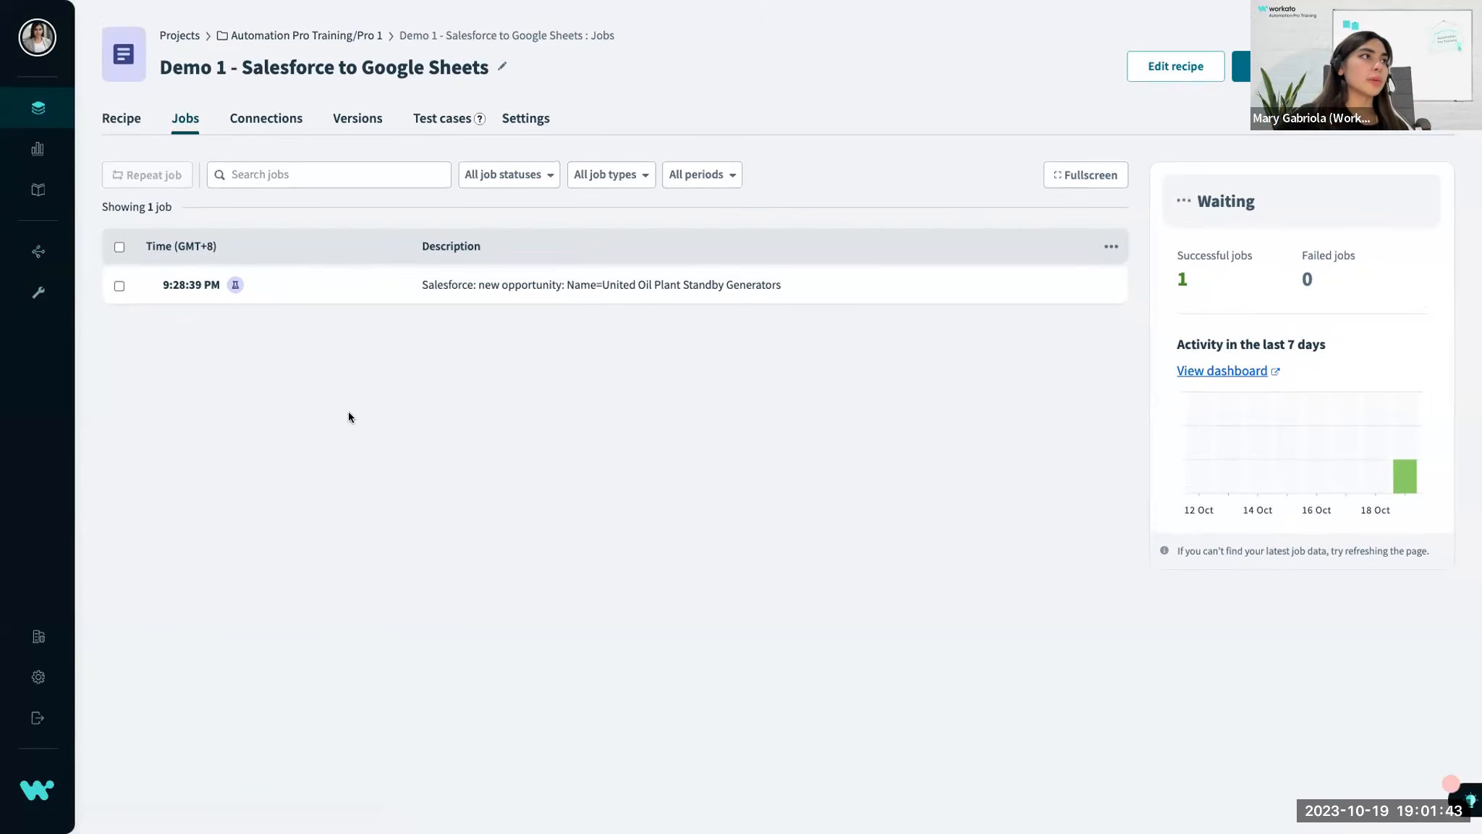
drag(154, 340, 466, 277)
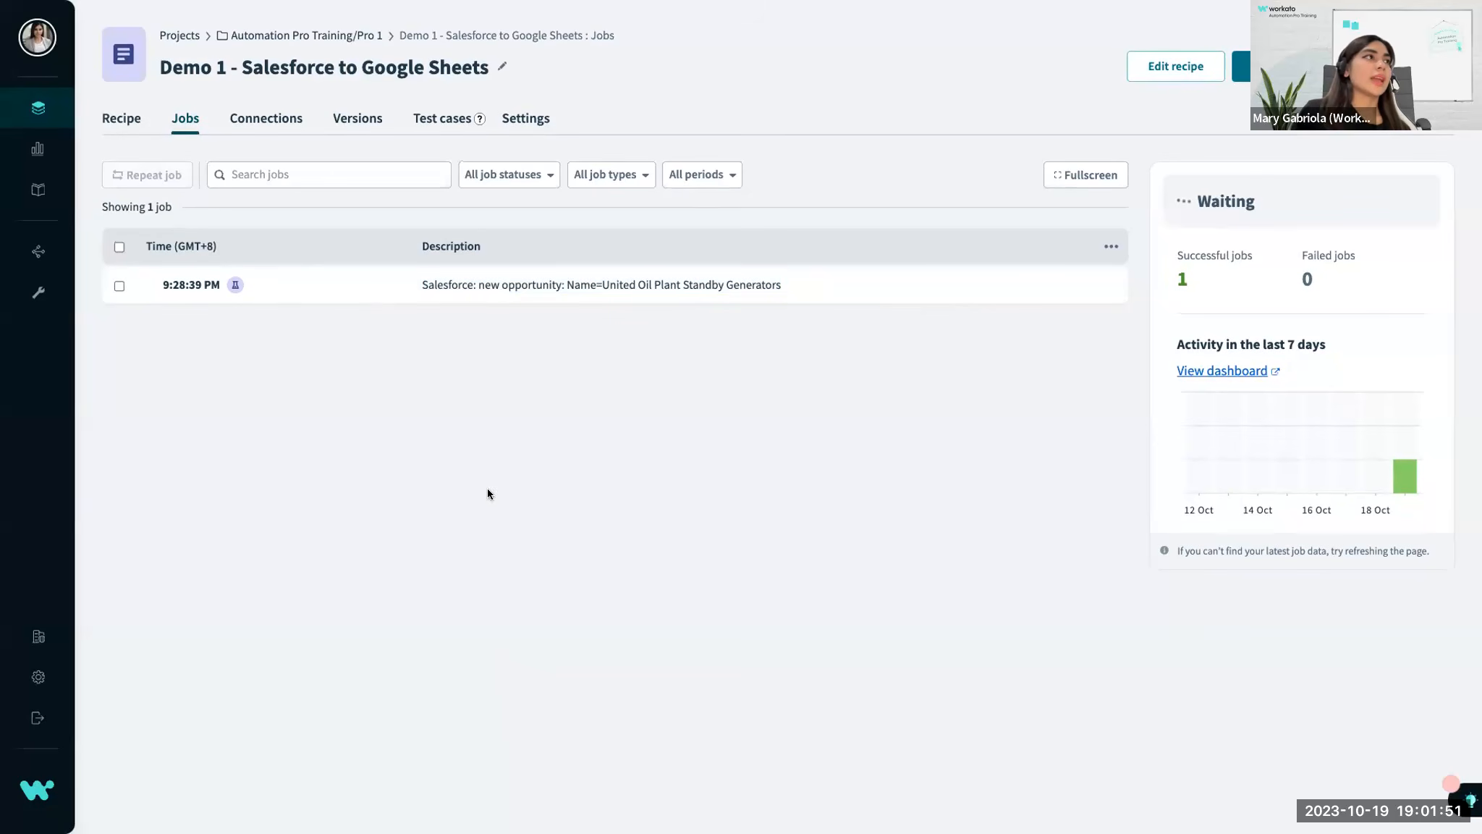
click(653, 286)
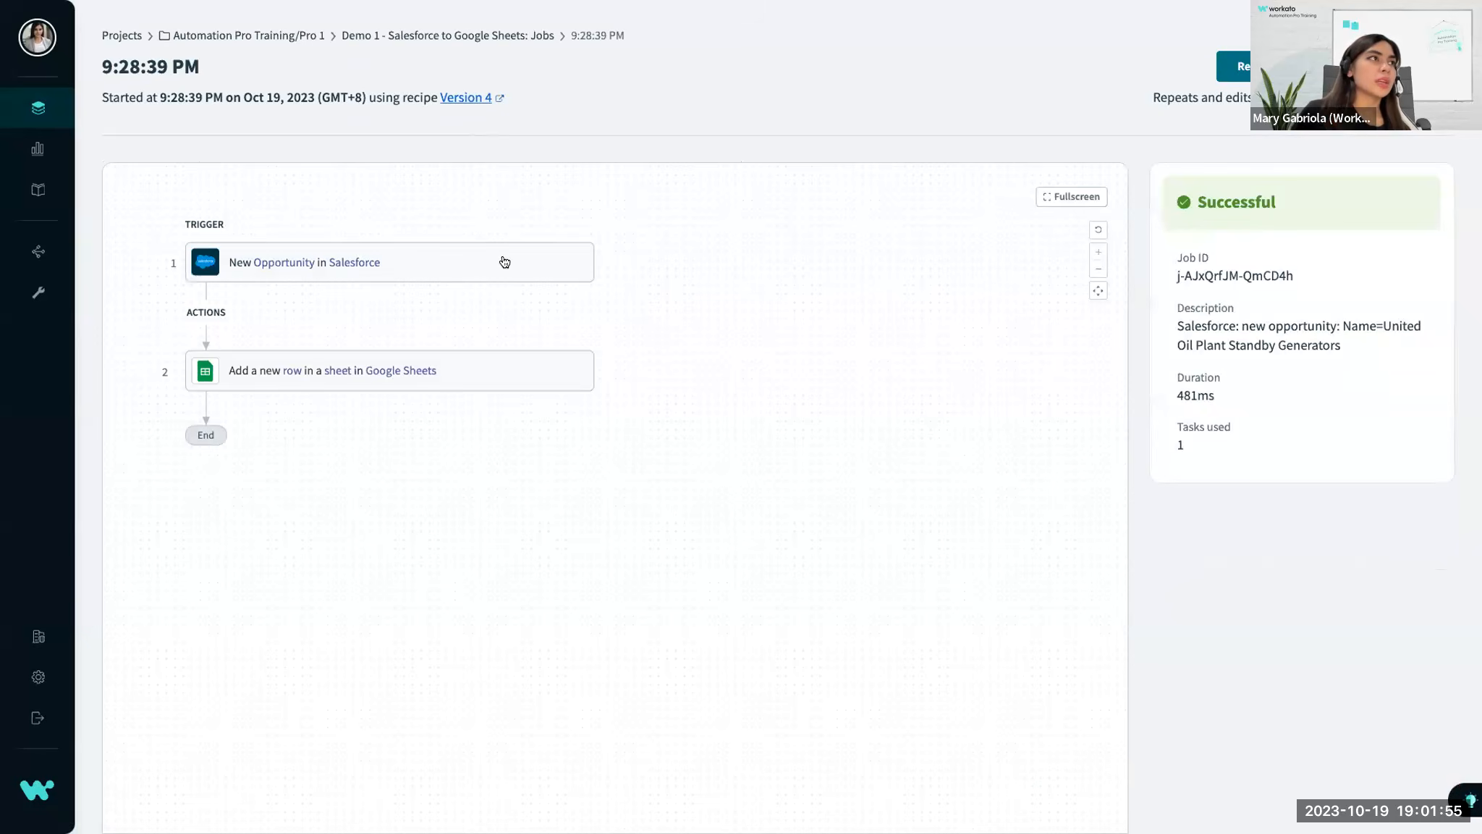
click(505, 262)
click(449, 370)
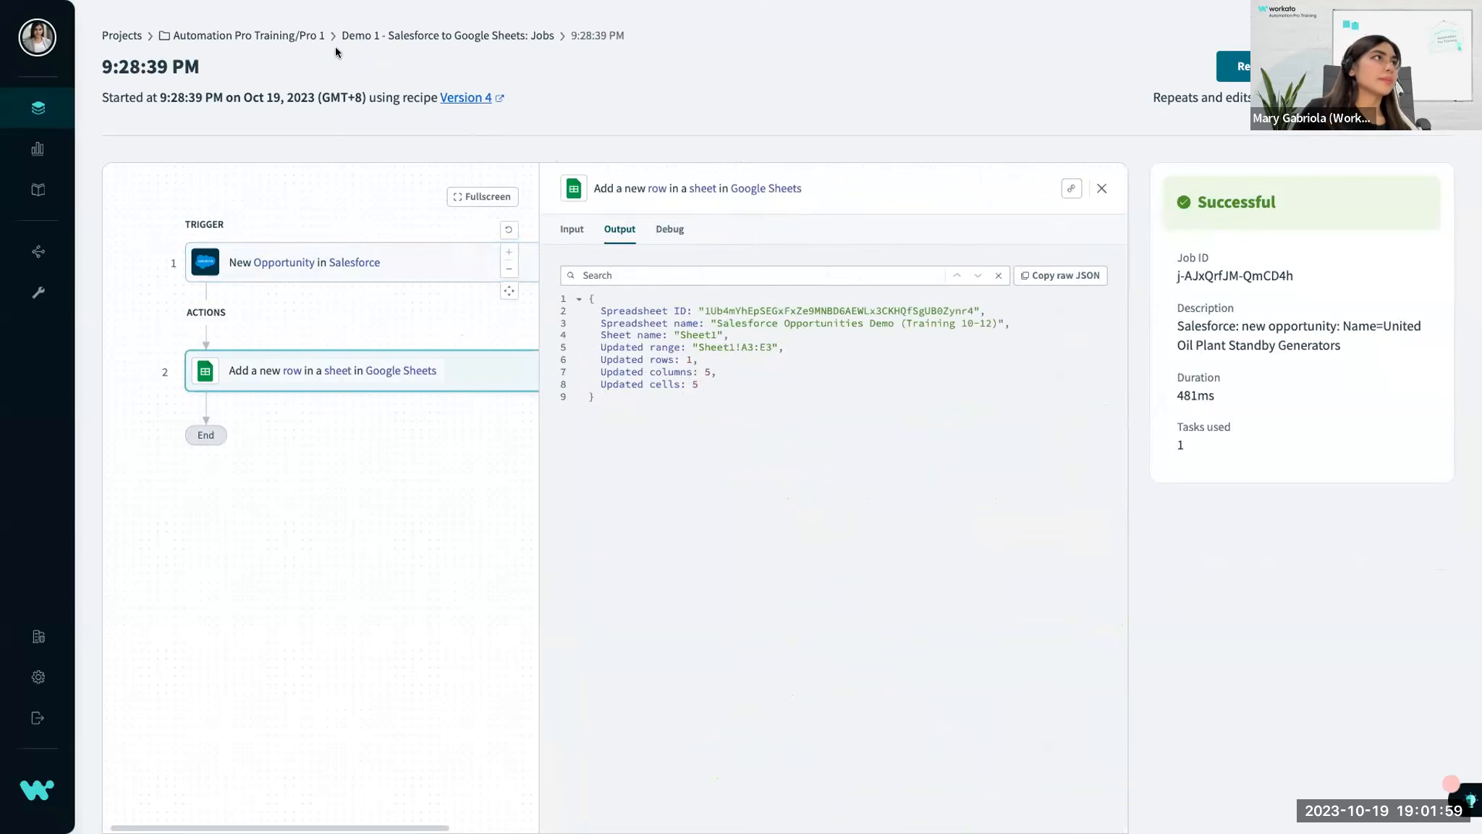
Go to the Pro 1 folder, reopen the Demo 1 - Salesforce to Google Sheets recipe and show its job history.
click(304, 37)
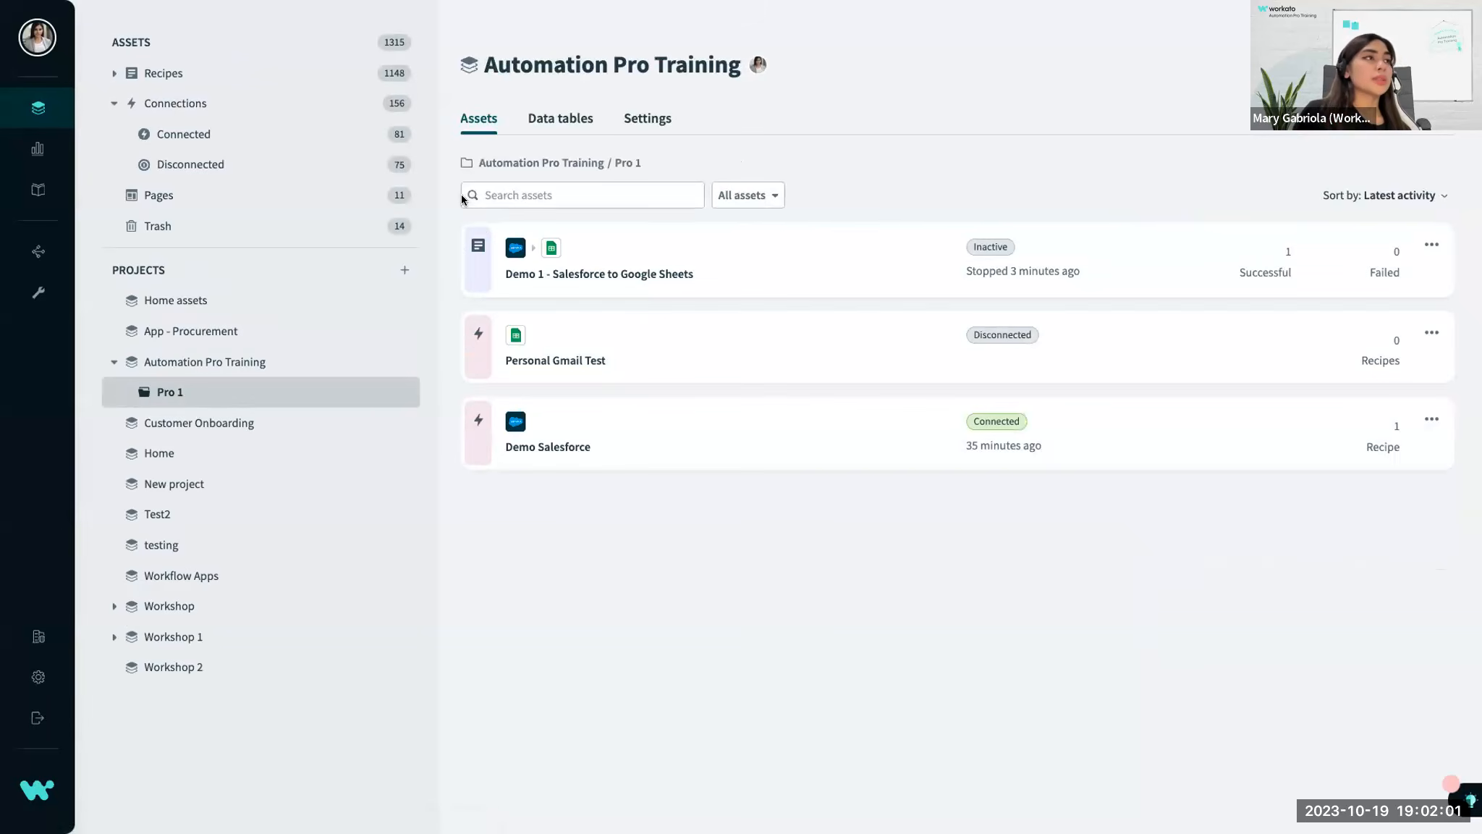
click(688, 273)
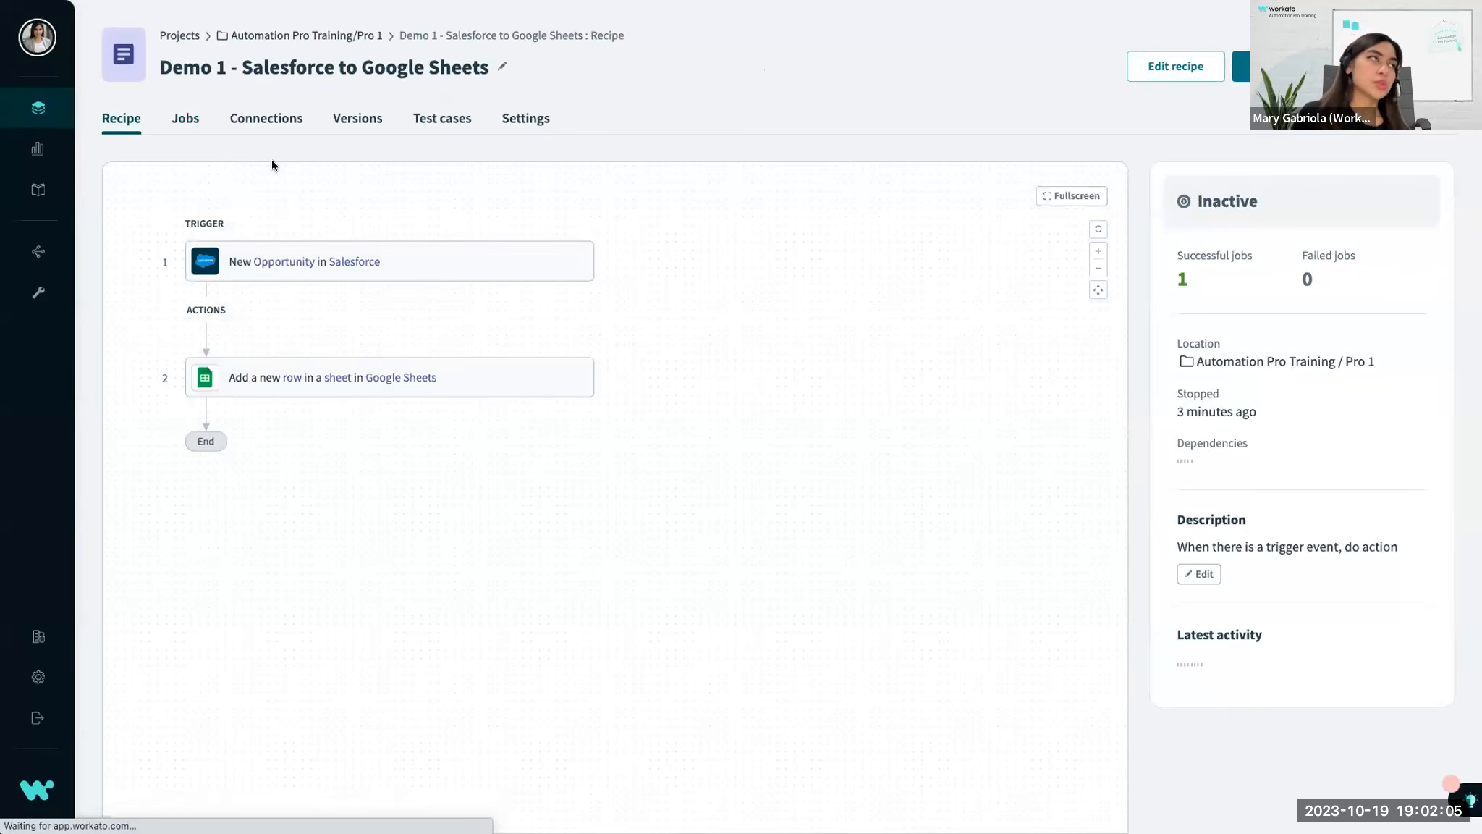
click(165, 117)
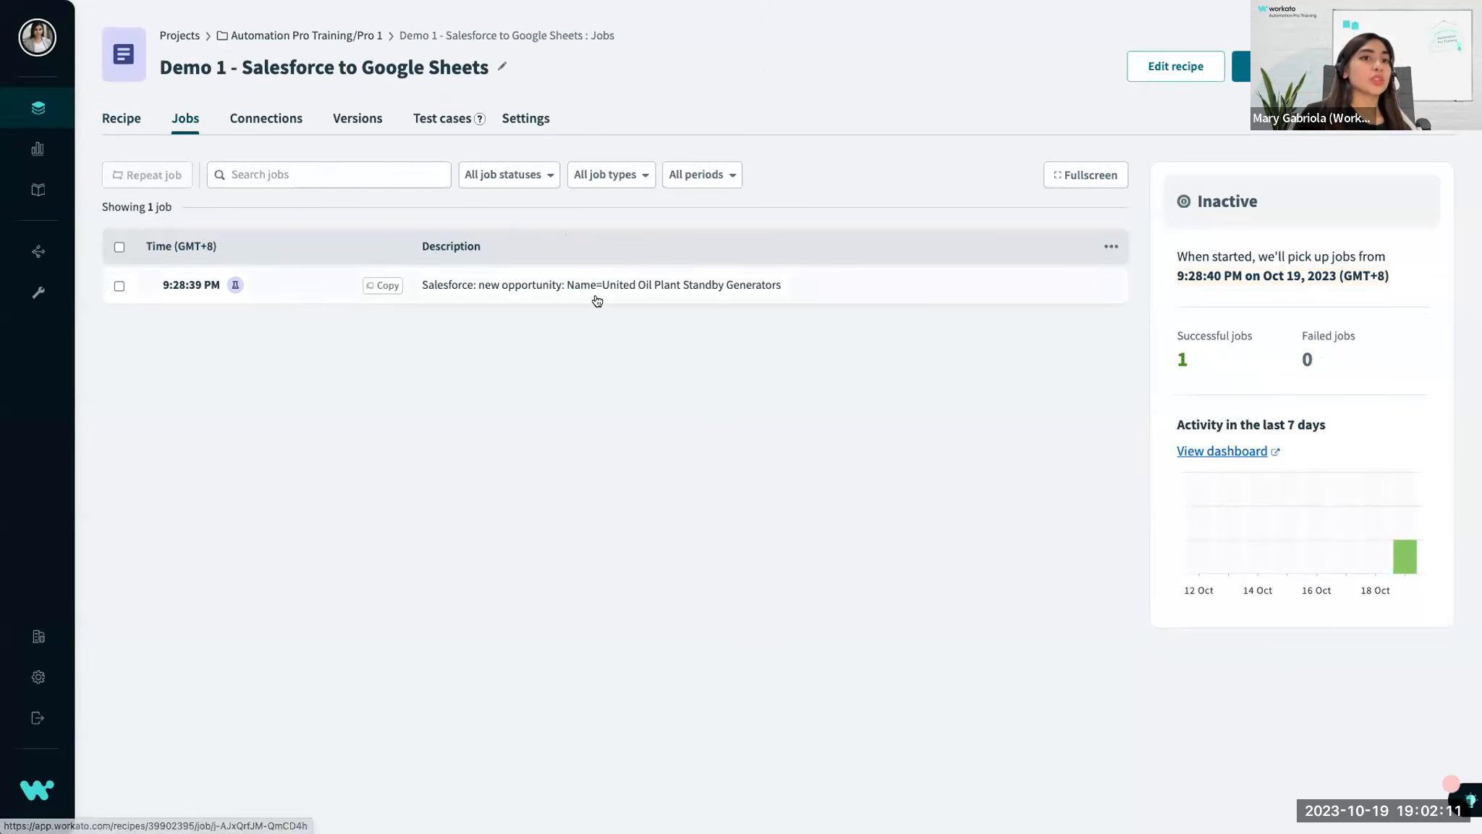
Point out the job's default description, view the job table customization options and close them without changes.
drag(702, 226, 222, 355)
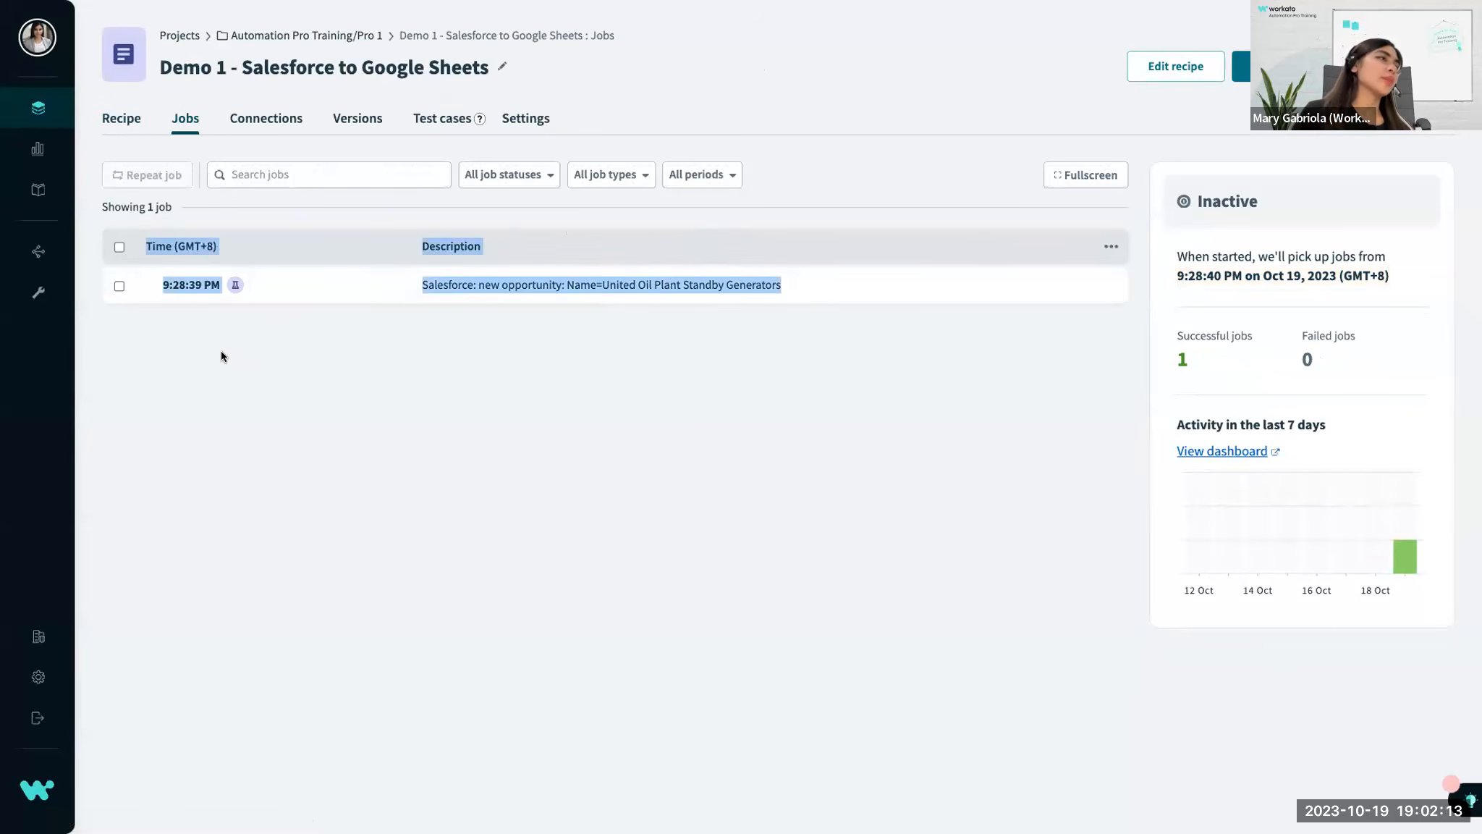
click(222, 349)
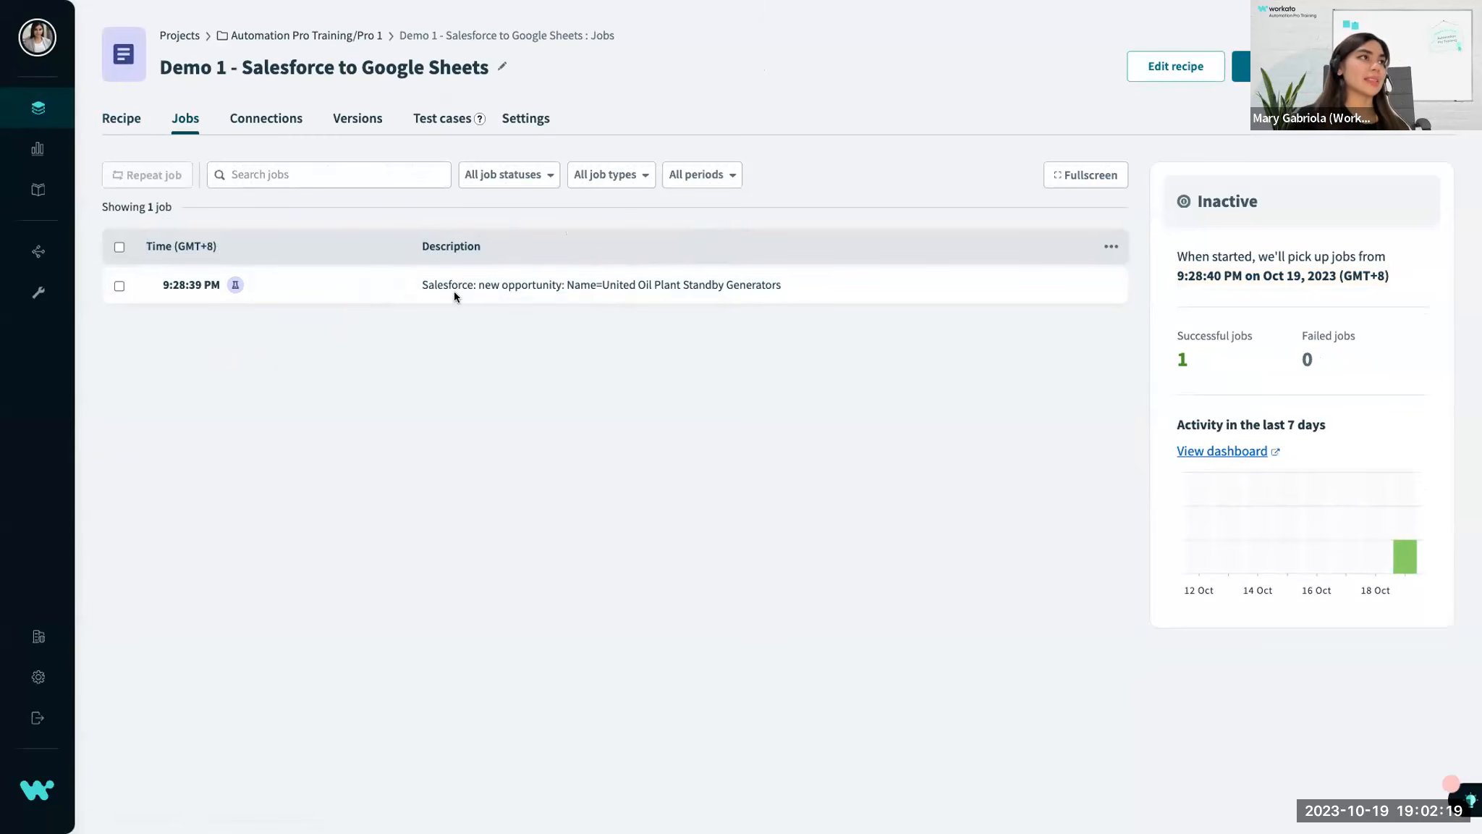
drag(417, 290, 686, 288)
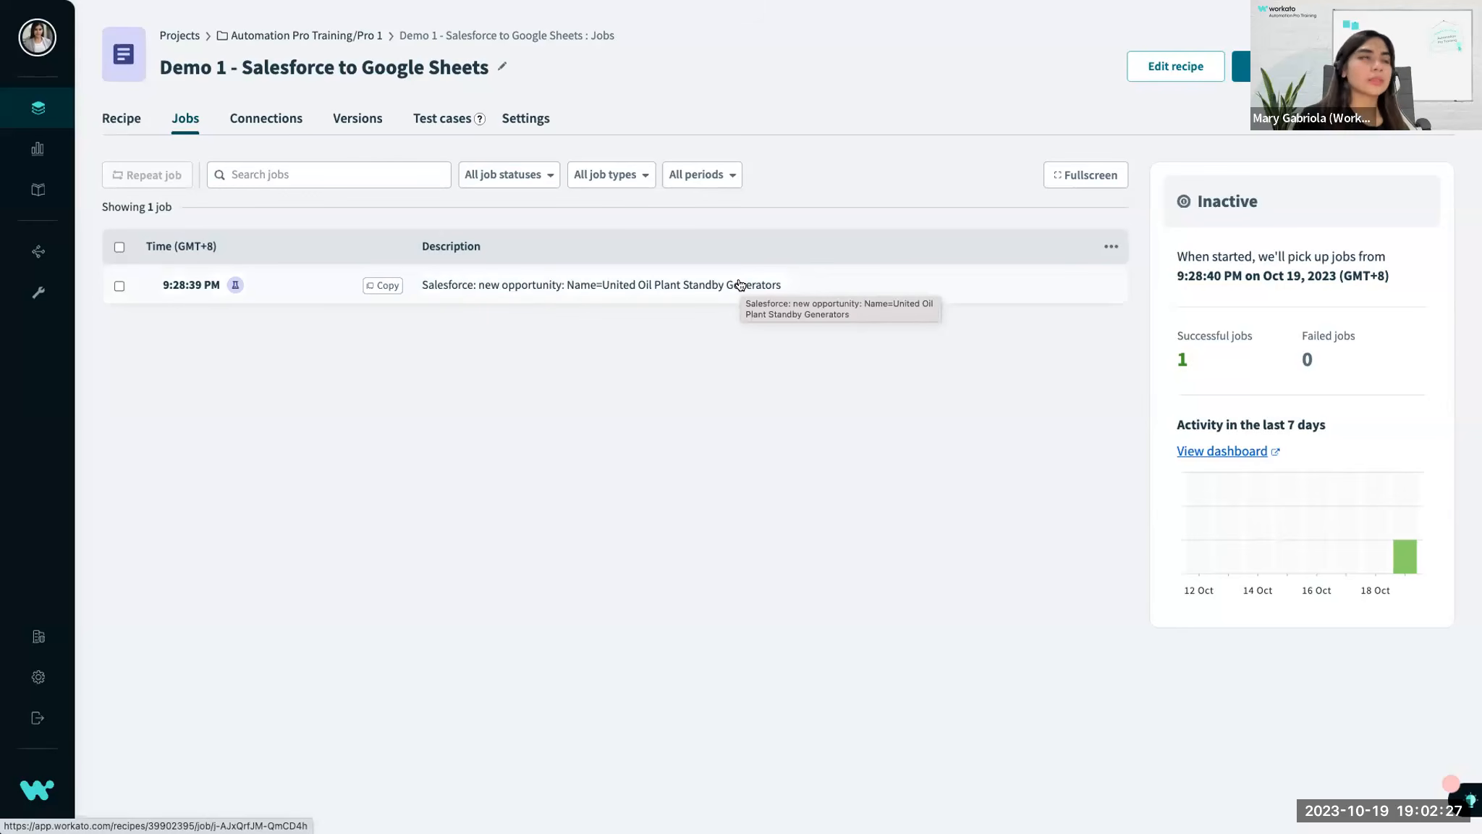
click(1105, 249)
click(980, 300)
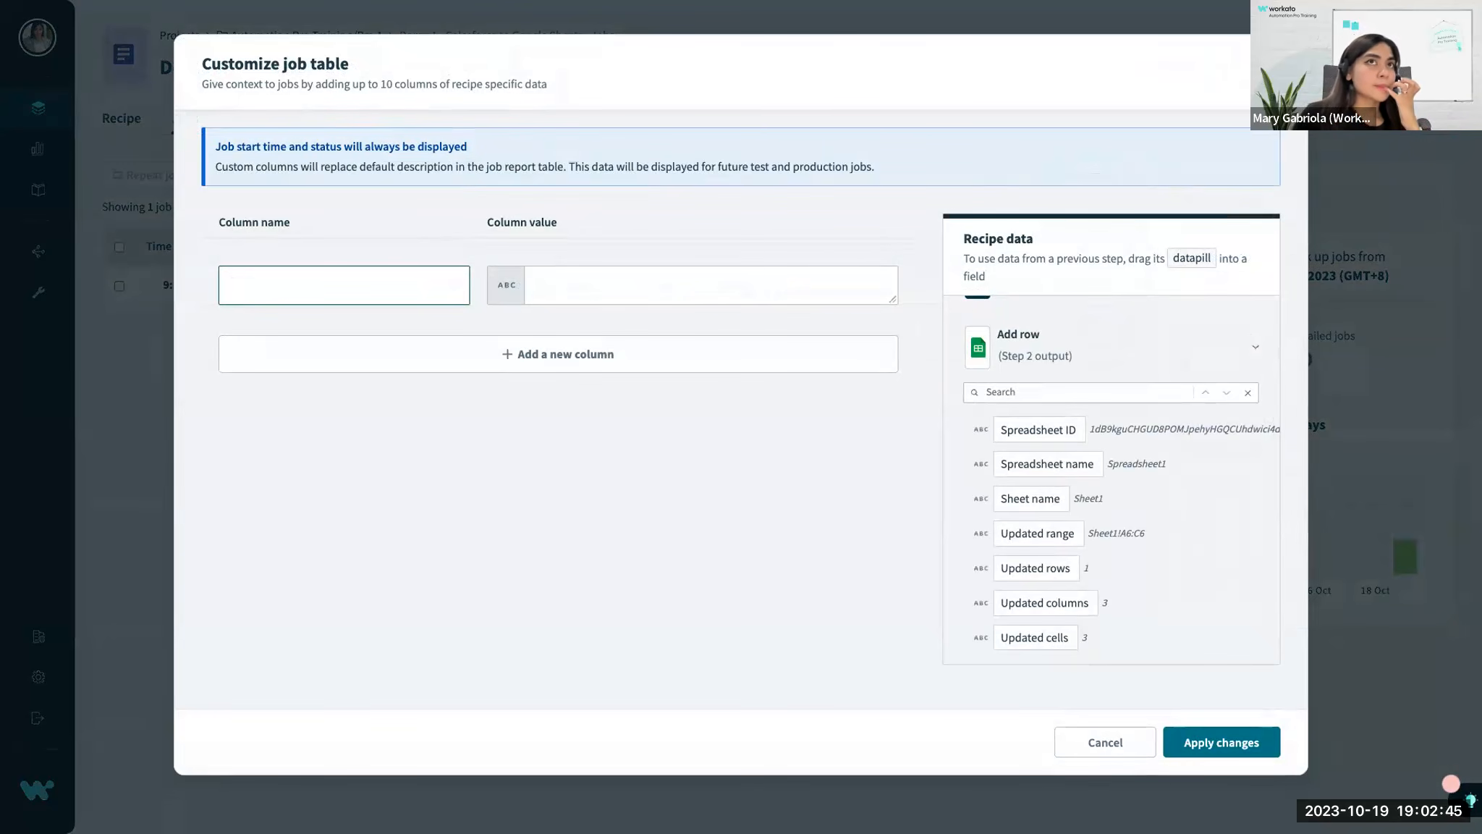
click(1274, 65)
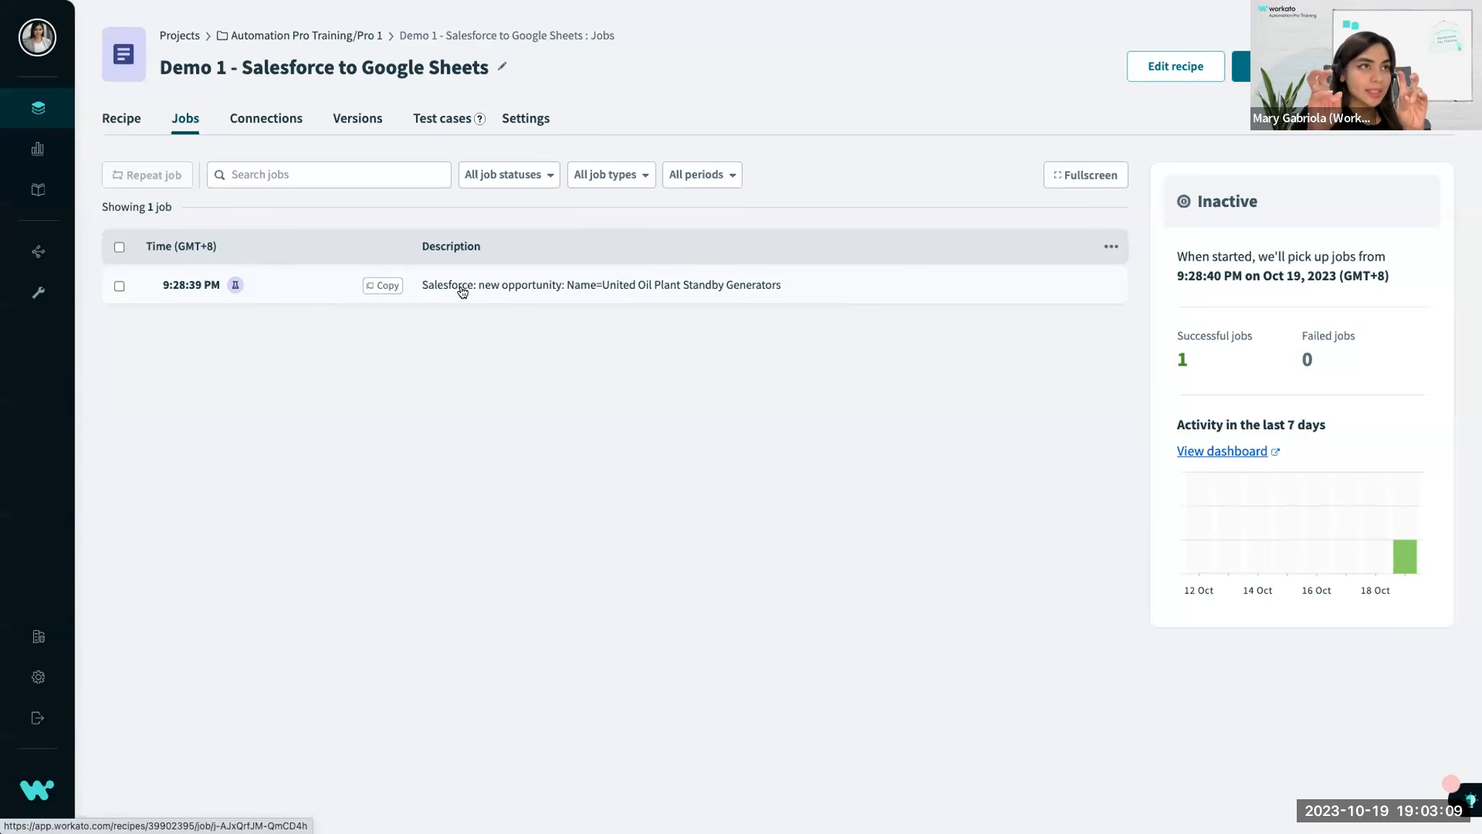
Review the Google Sheets Add row action's mapped columns, the job history entry and the recipe's successful jobs count.
click(114, 125)
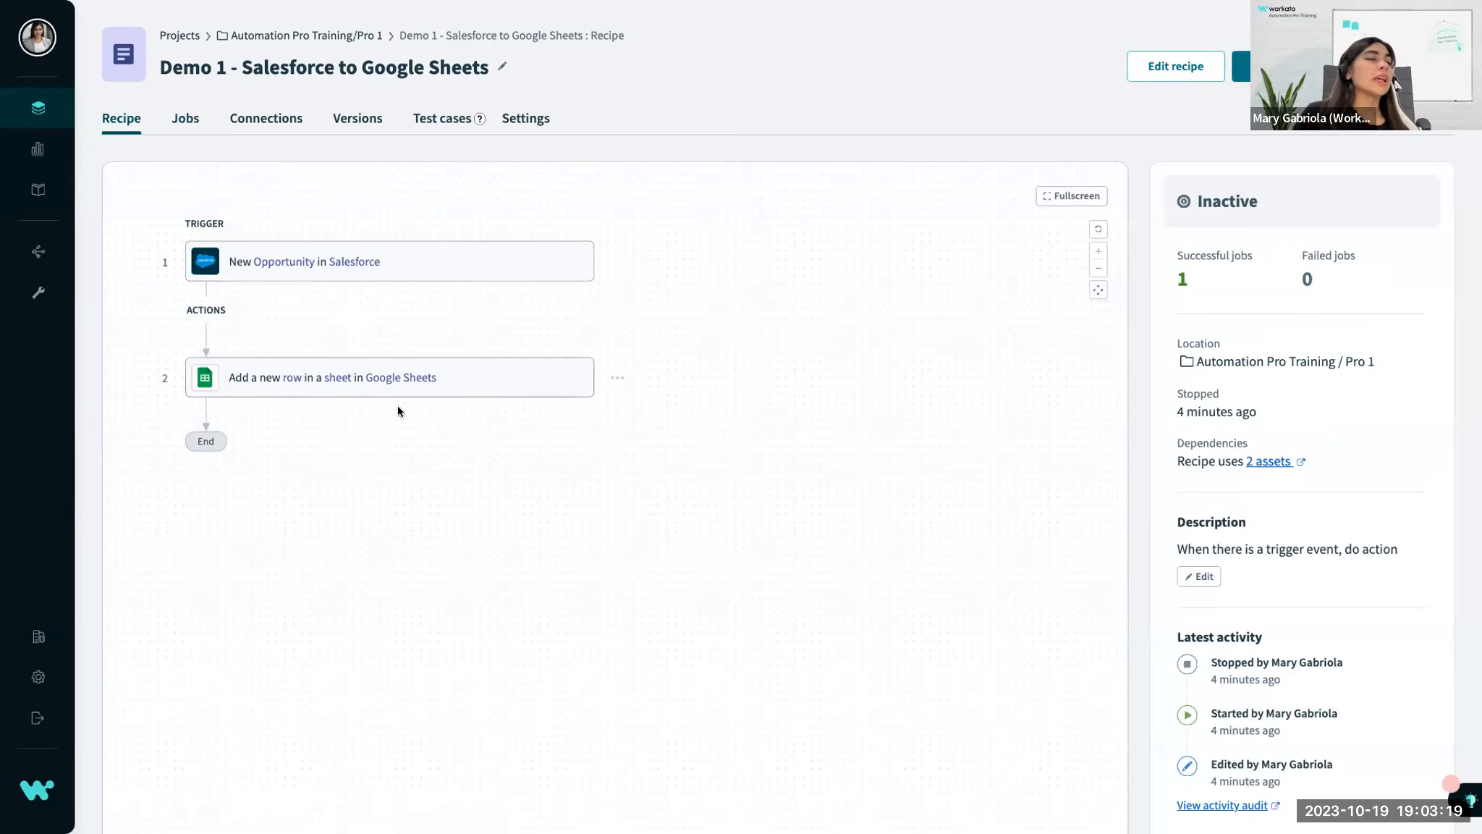
click(466, 392)
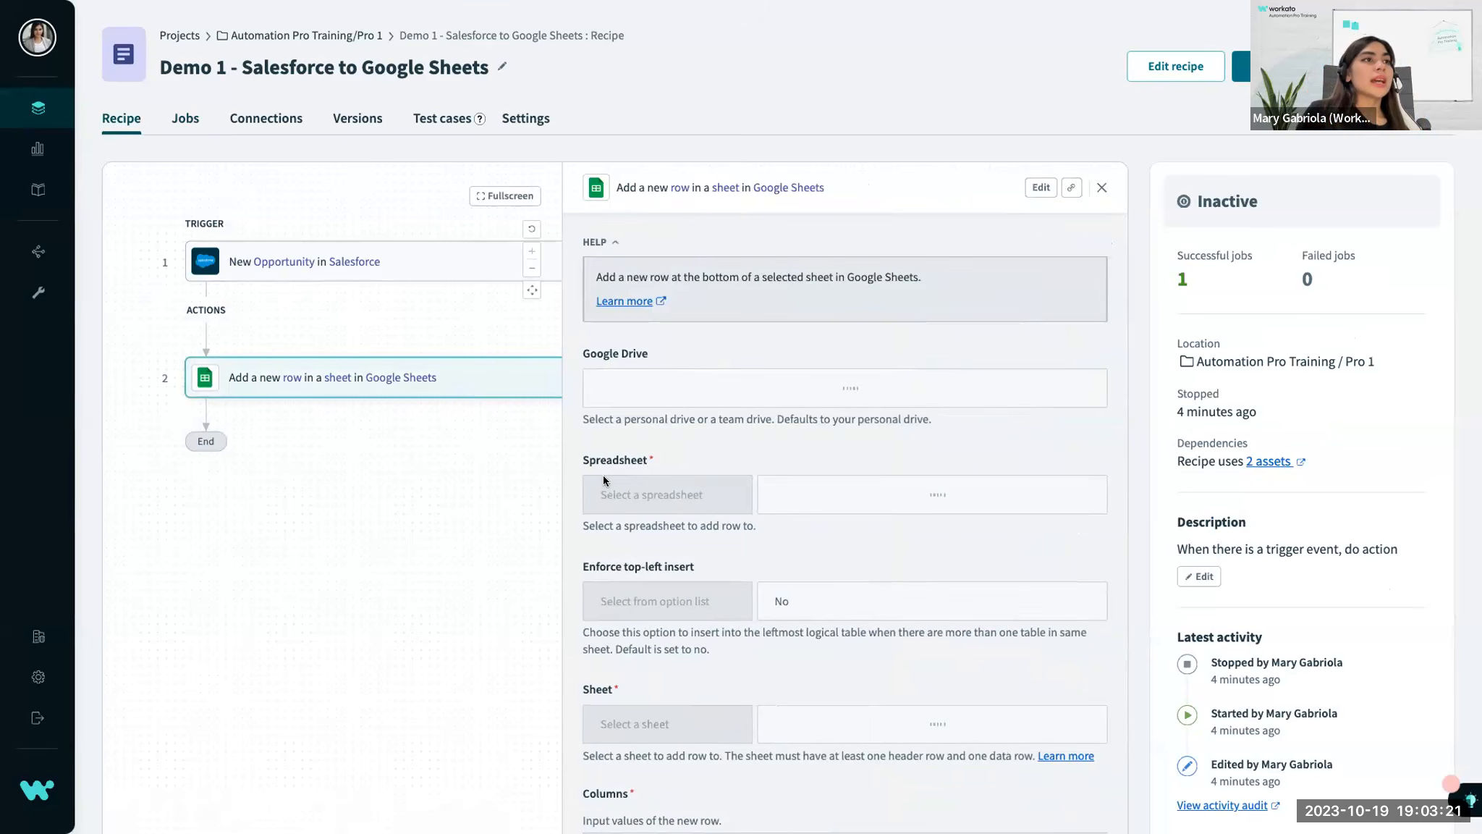
scroll(604, 475, down, 8)
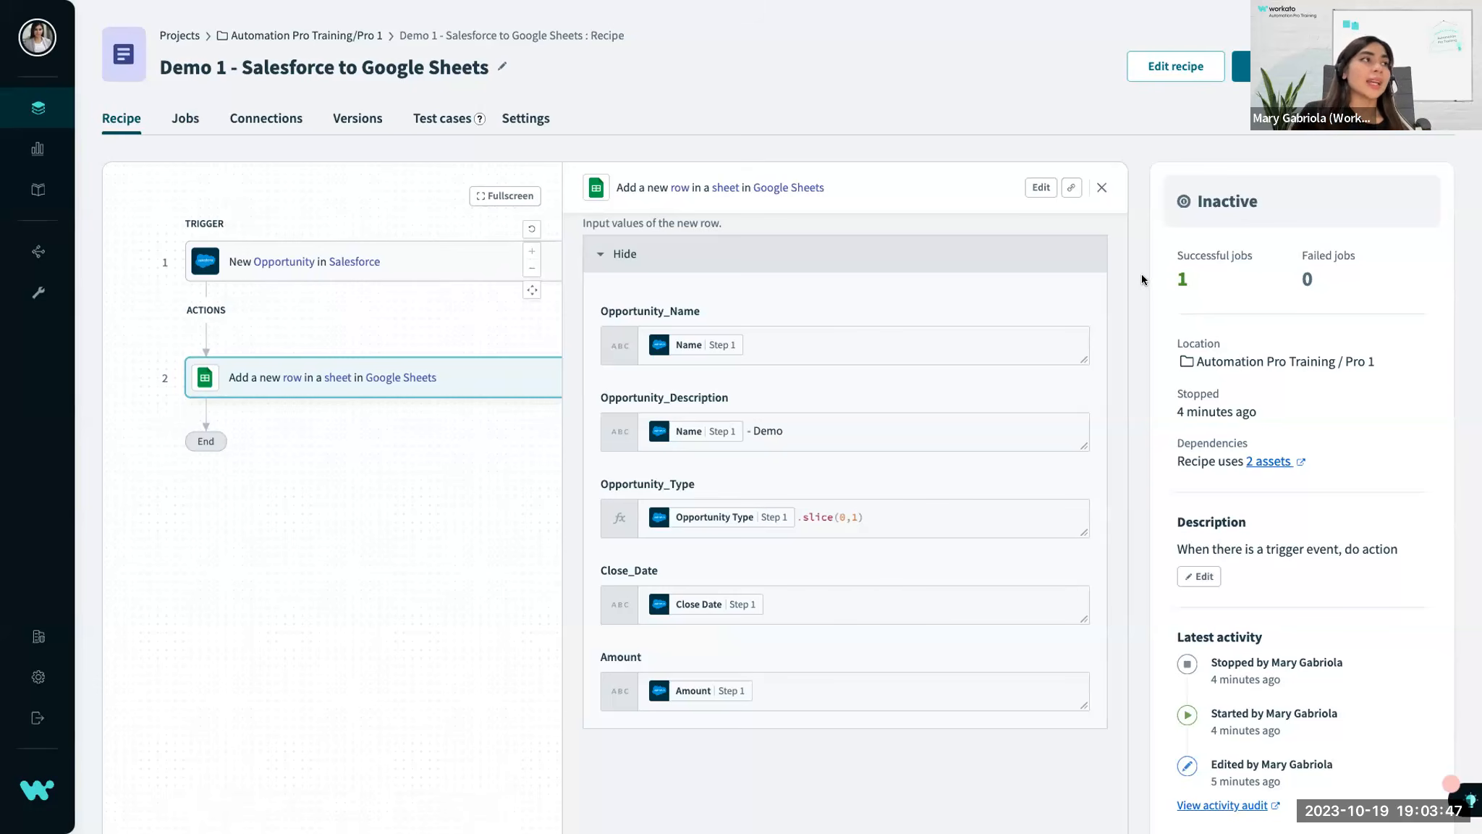
click(186, 120)
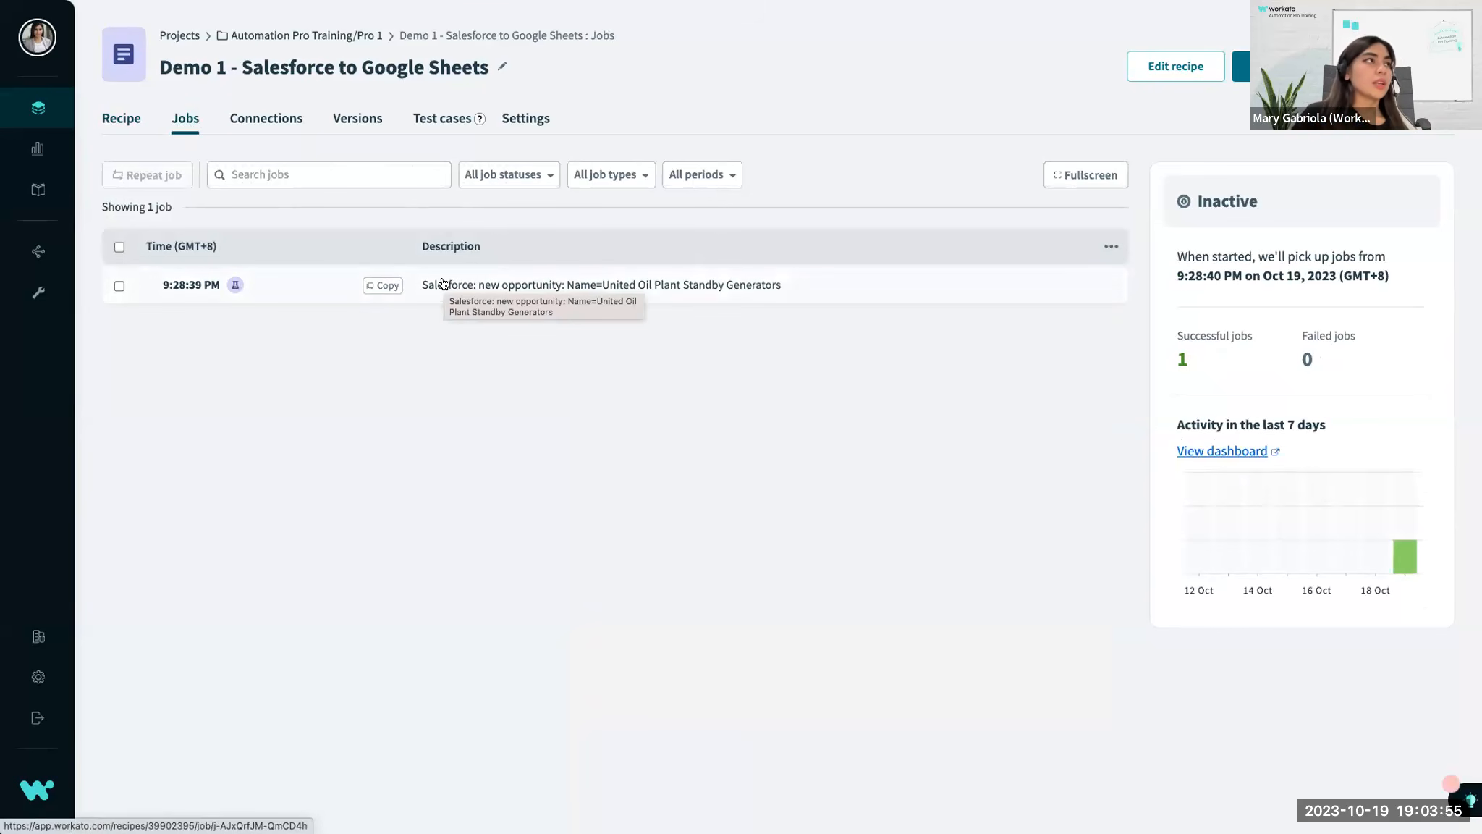
click(121, 118)
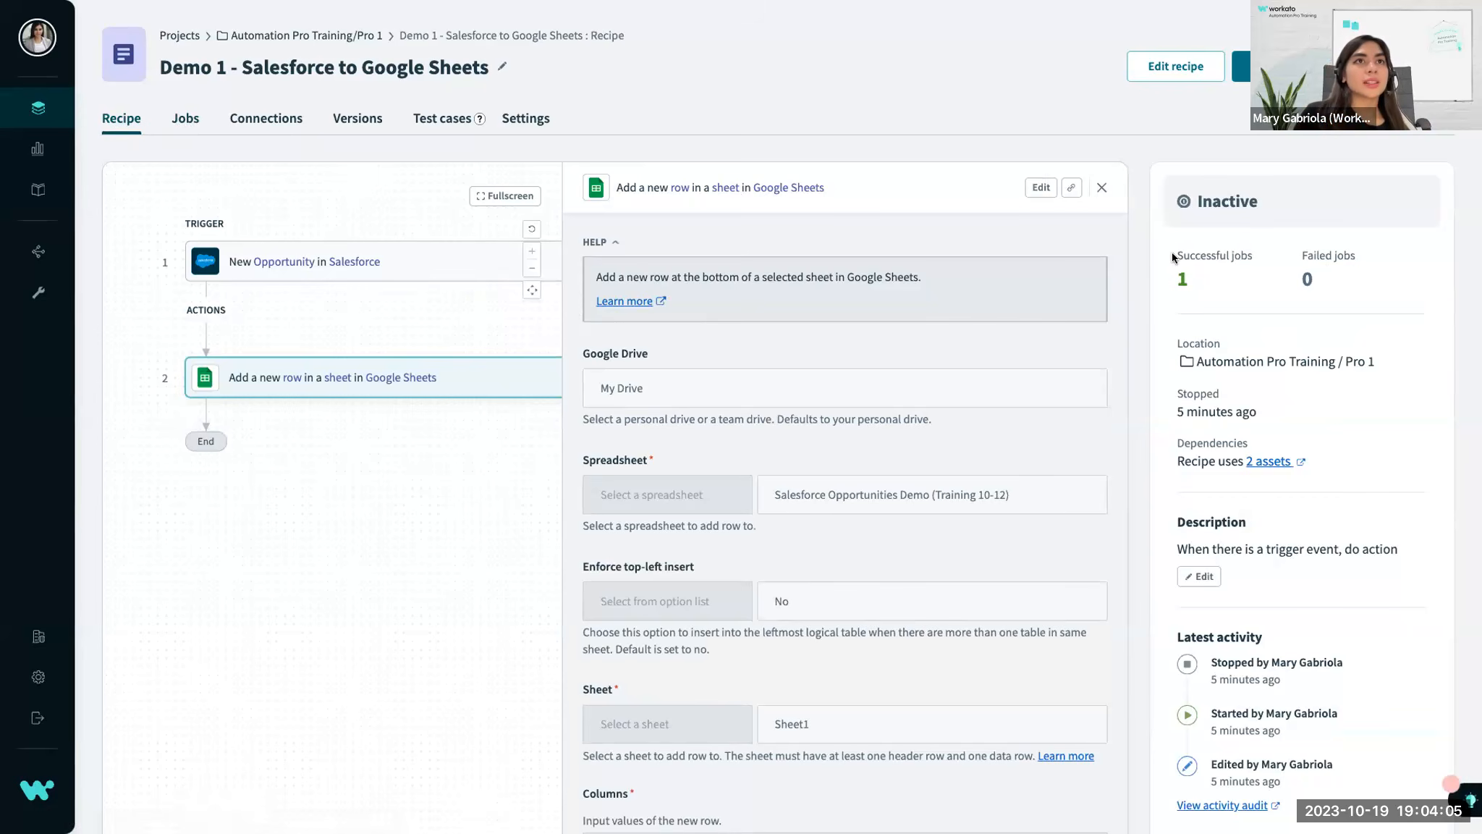
drag(1172, 252, 1207, 288)
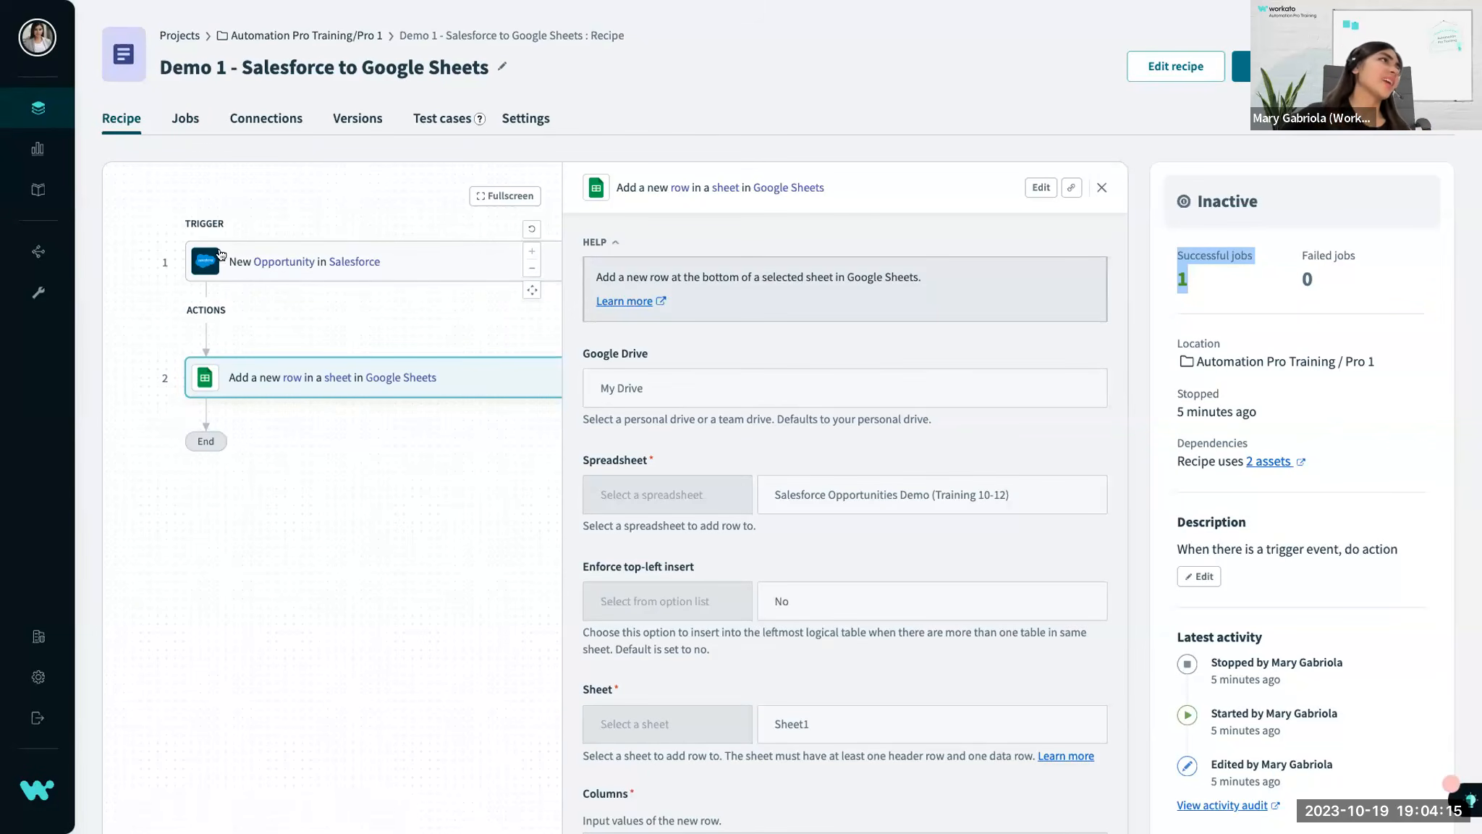
Open the job table customization from the recipe's job history and name the first custom column Opportunity Name.
click(168, 123)
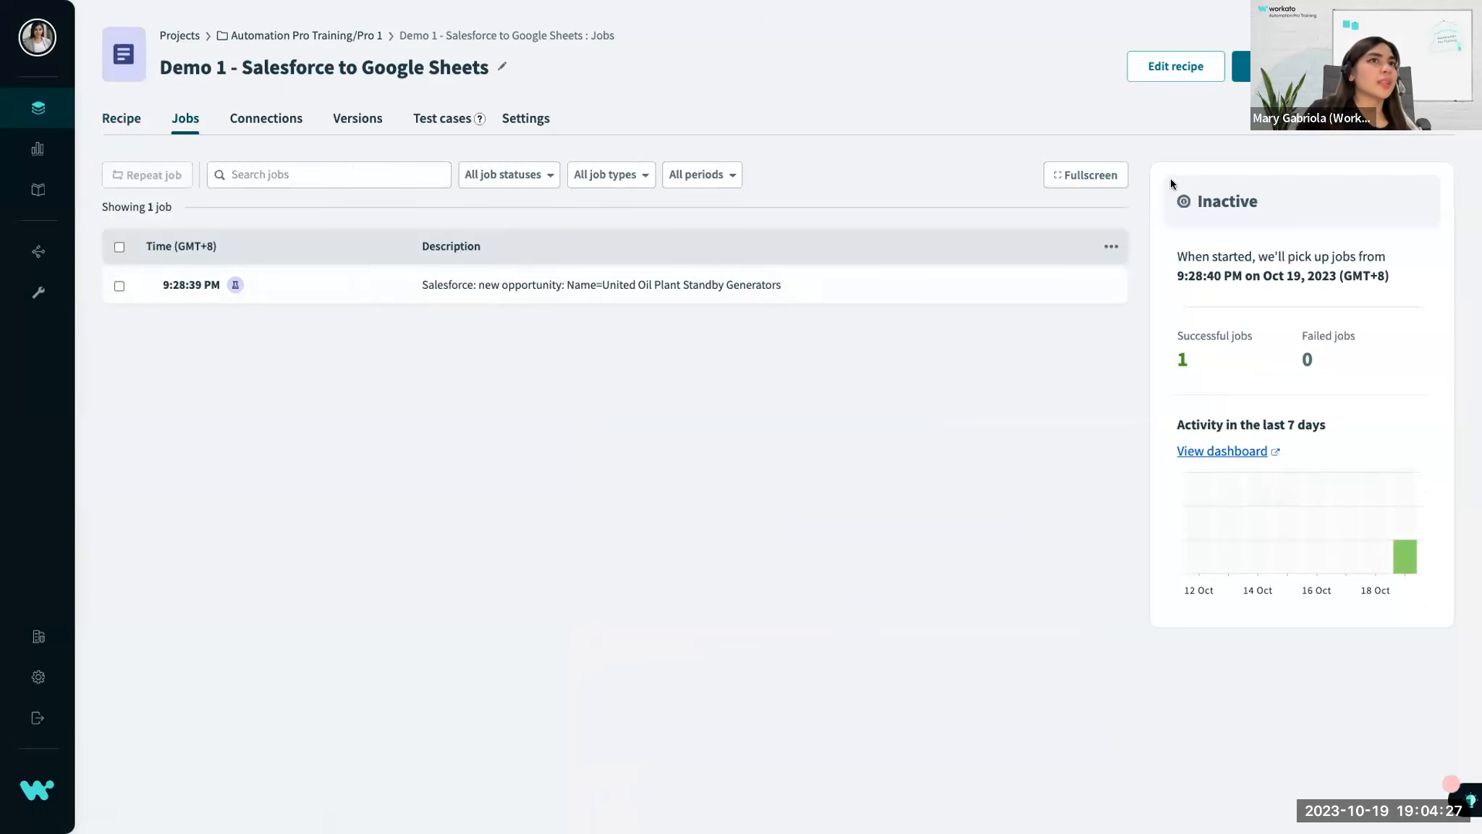
click(1099, 248)
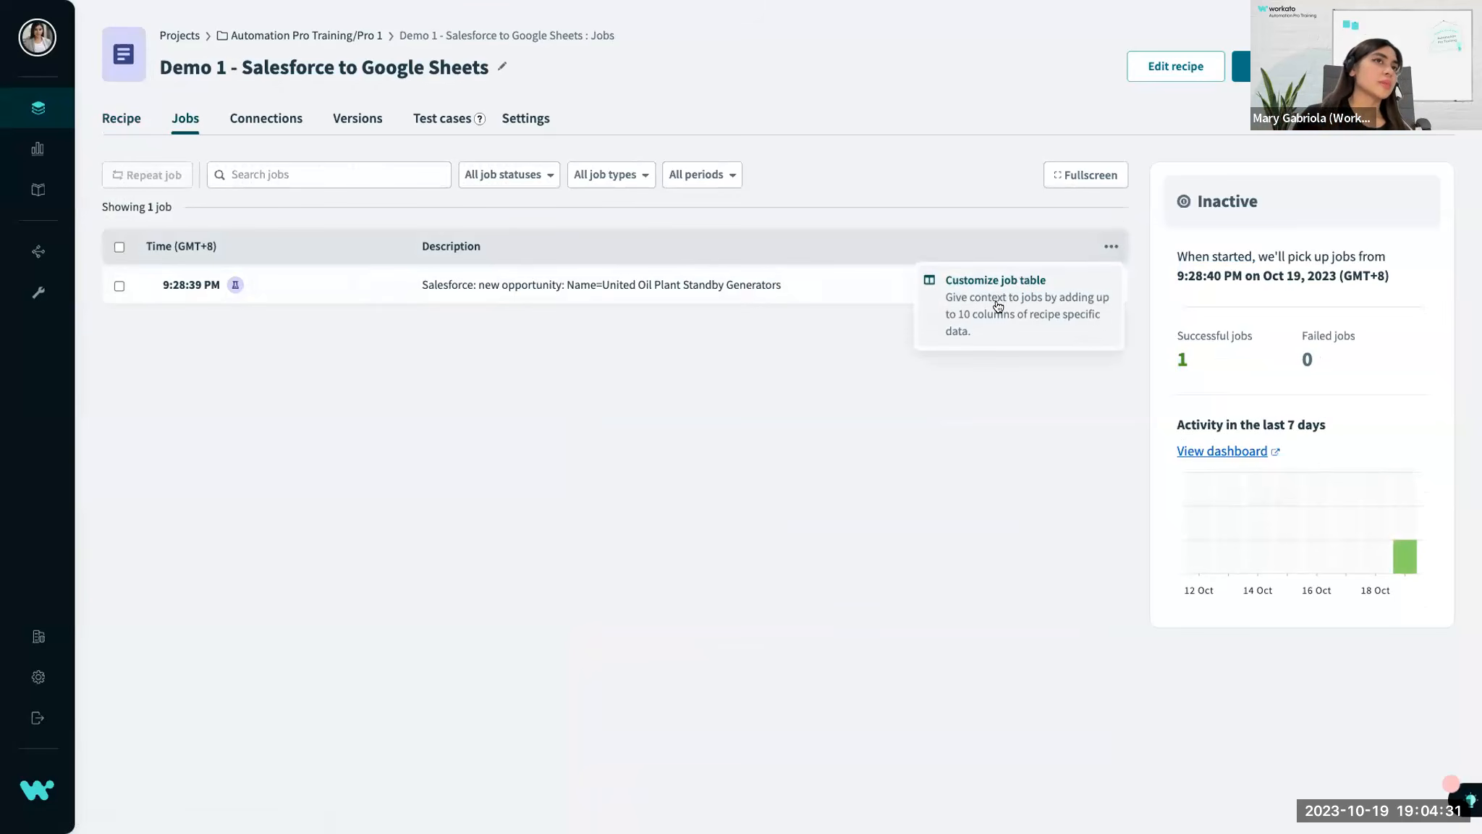
click(970, 324)
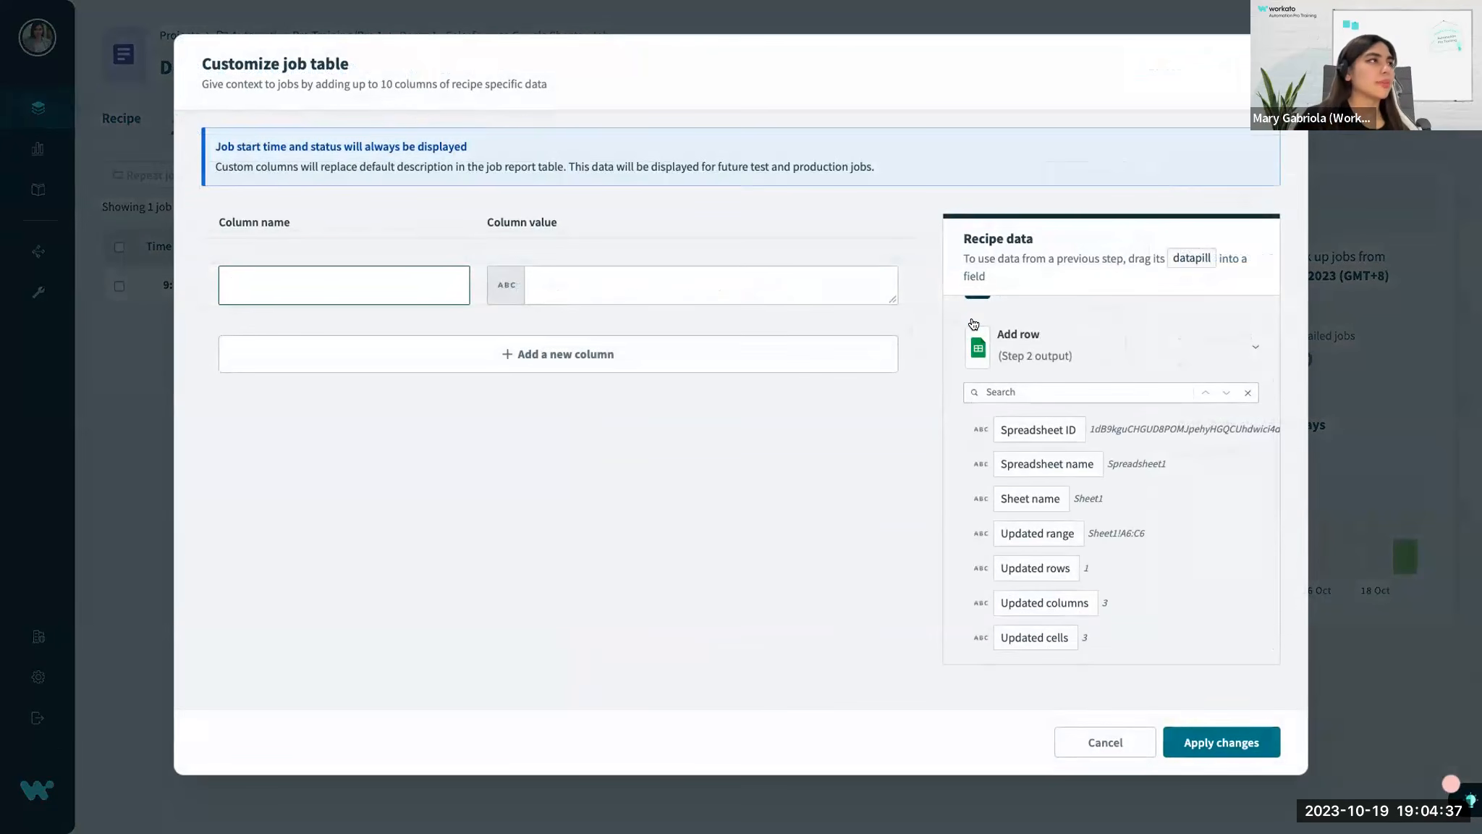
text(Opportunity Name)
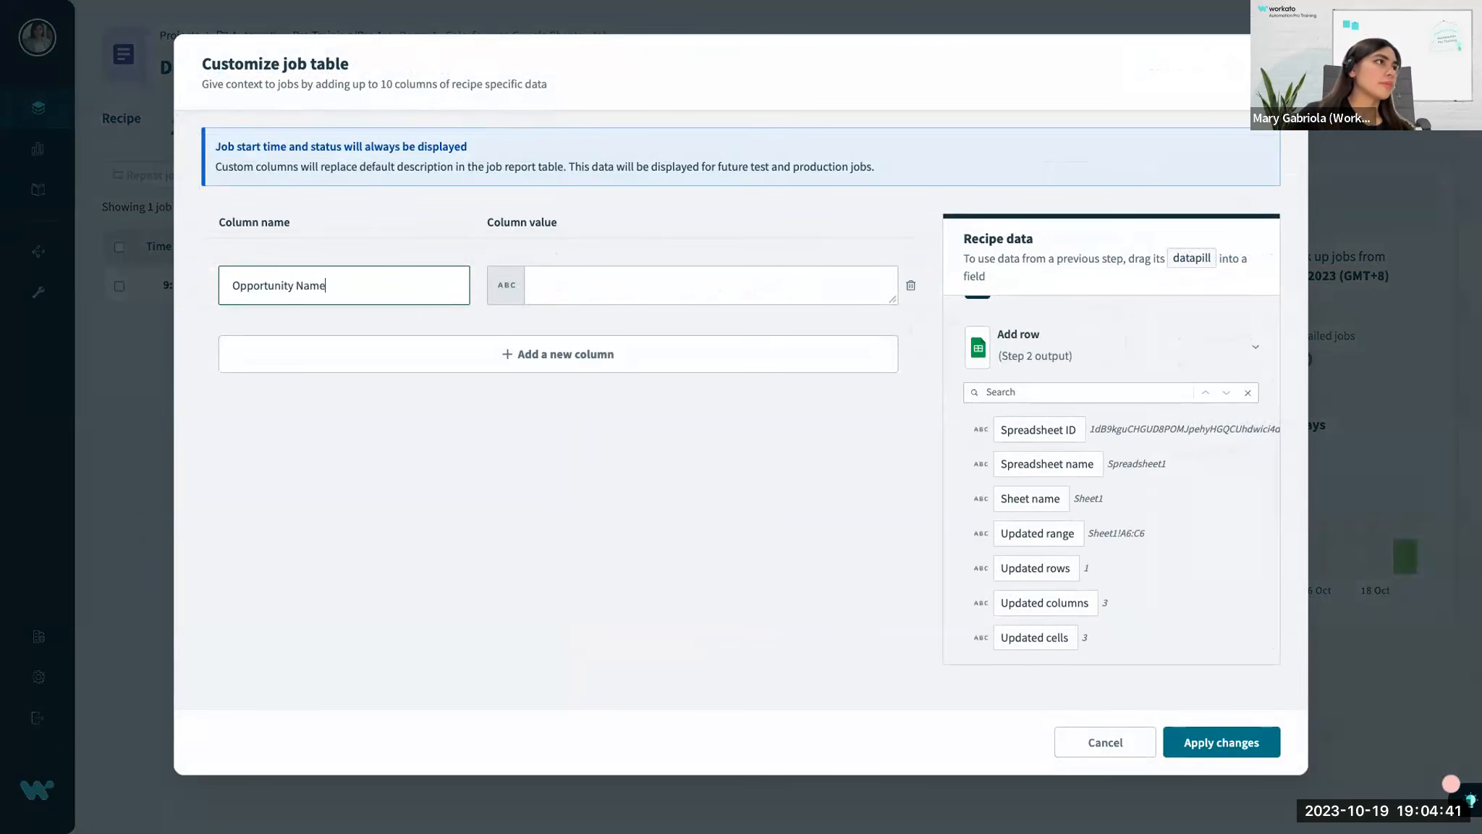
click(556, 301)
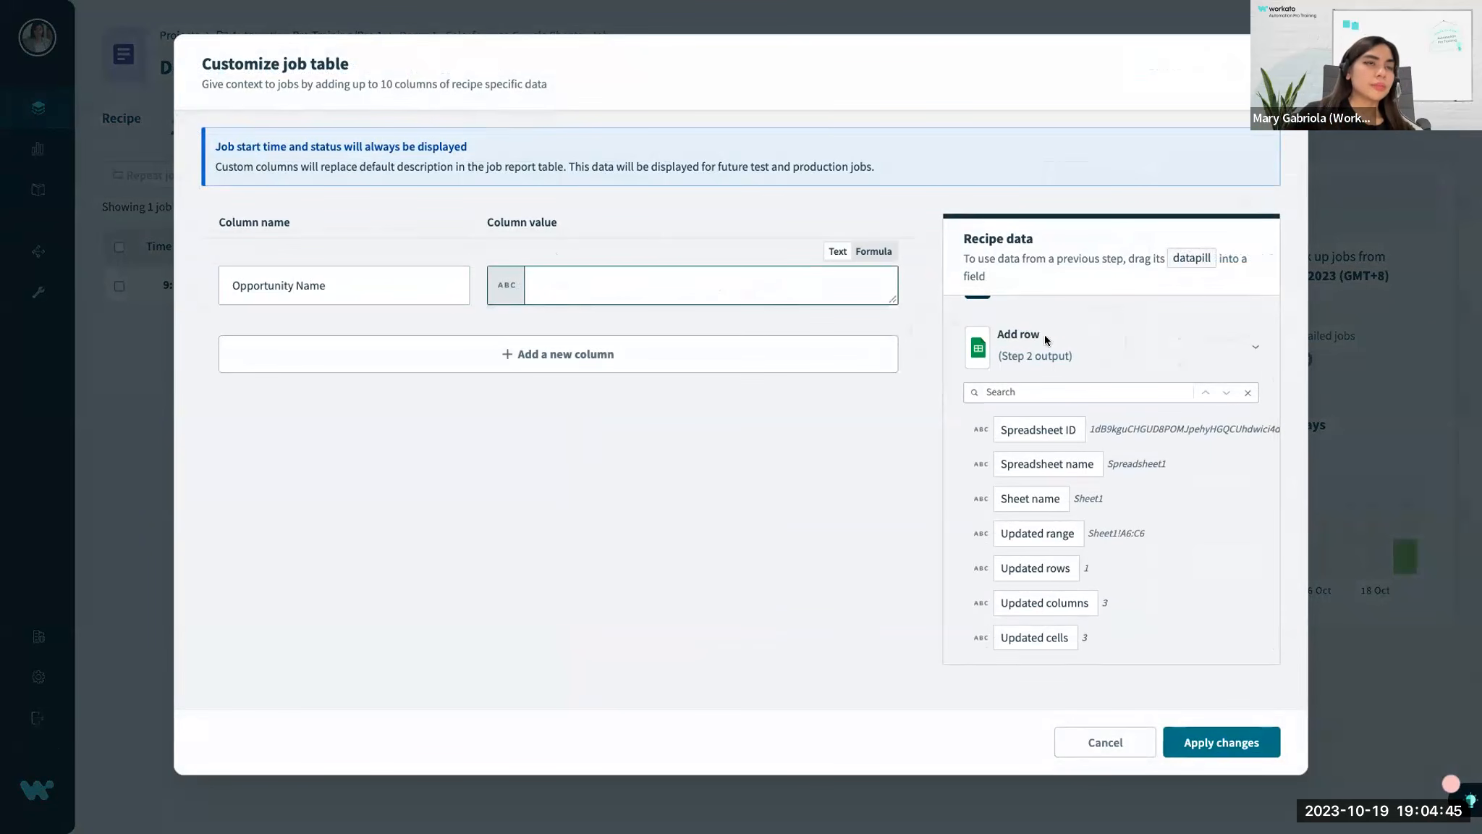
Find the Name datapill in the New Opportunity (Step 1) output and map it as the Opportunity Name column's value.
scroll(989, 349, up, 1)
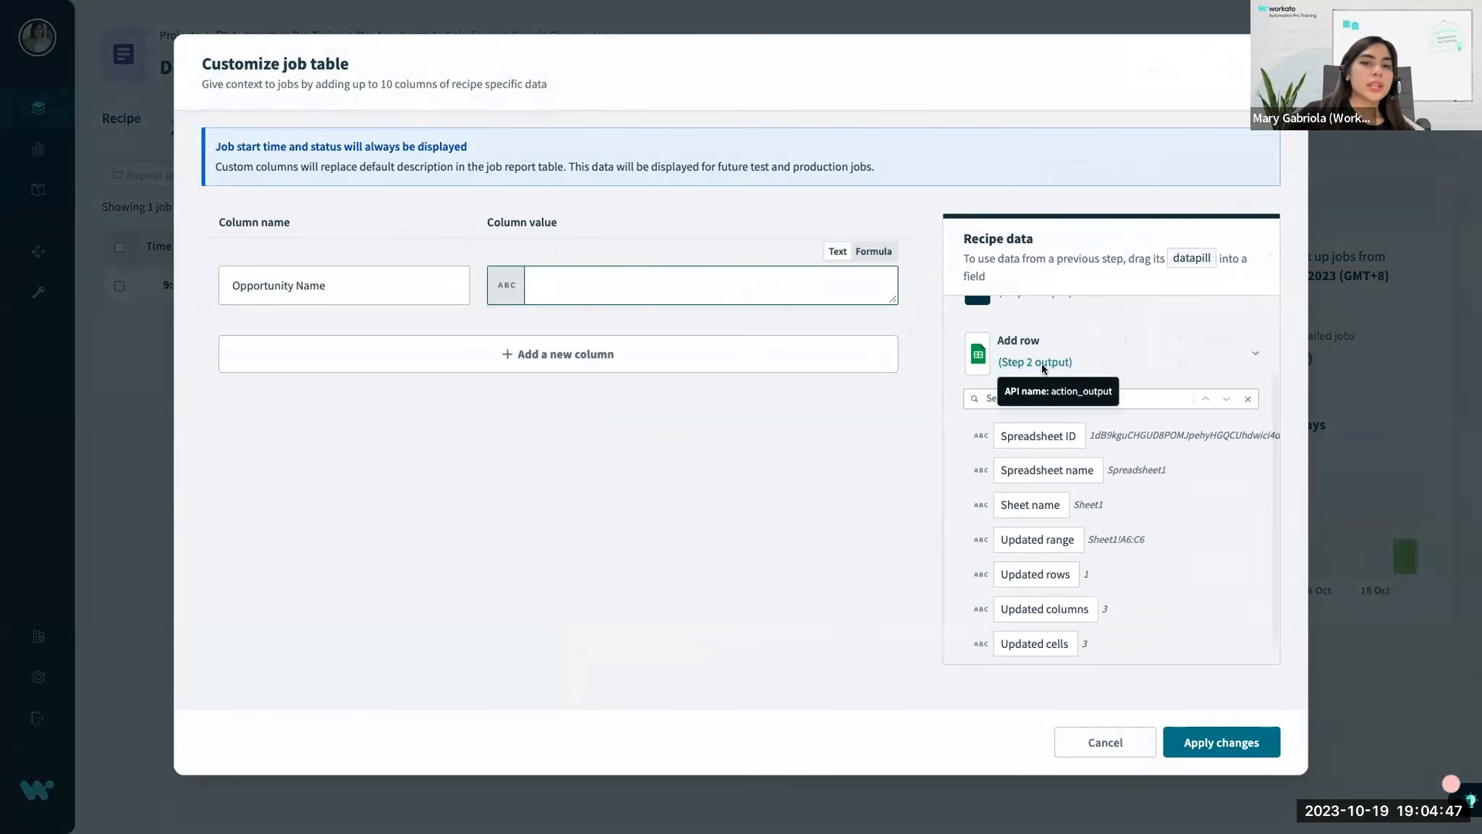
scroll(1062, 359, up, 2)
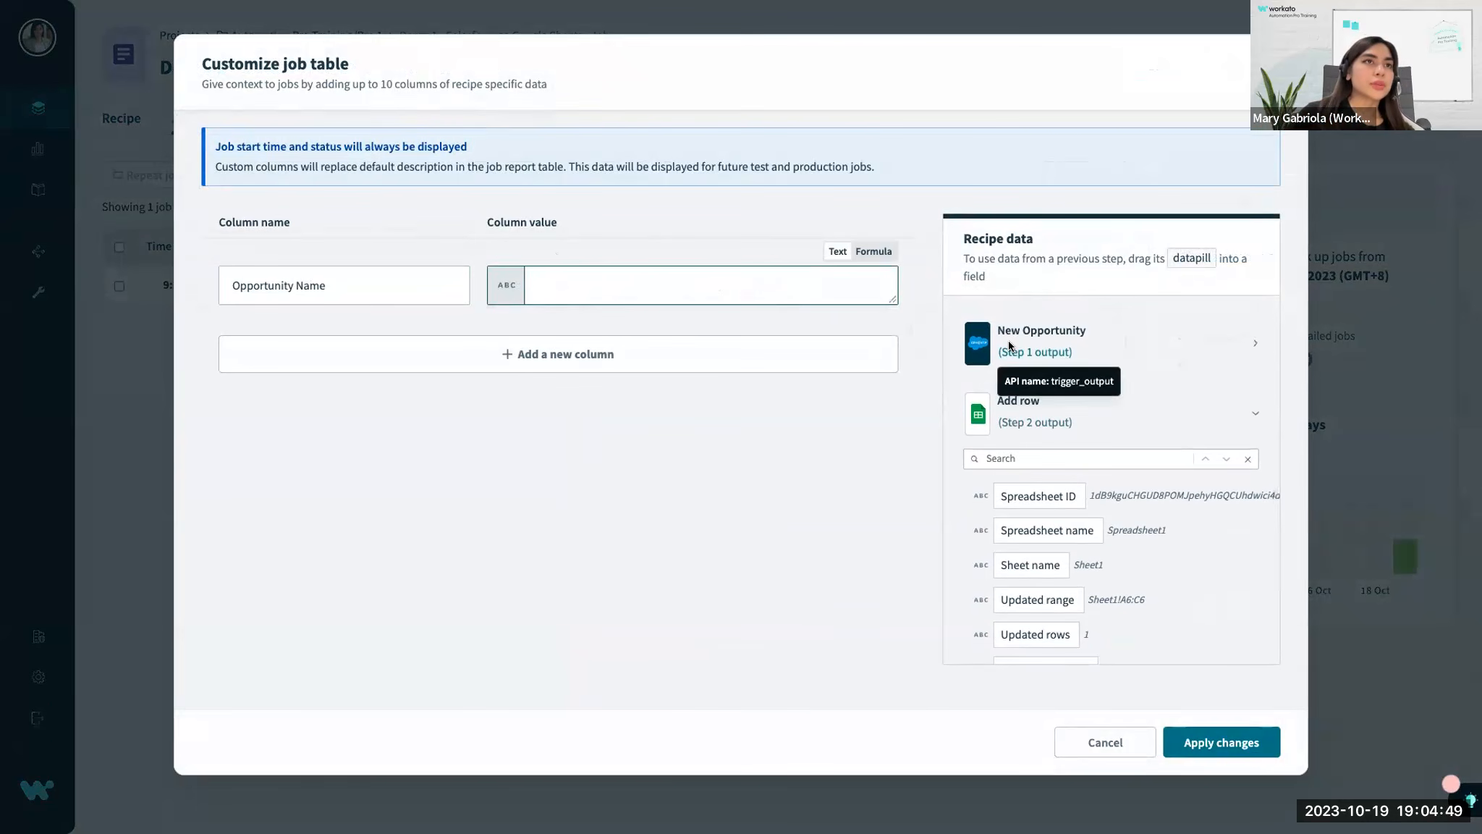
click(1059, 348)
click(1031, 370)
text(name)
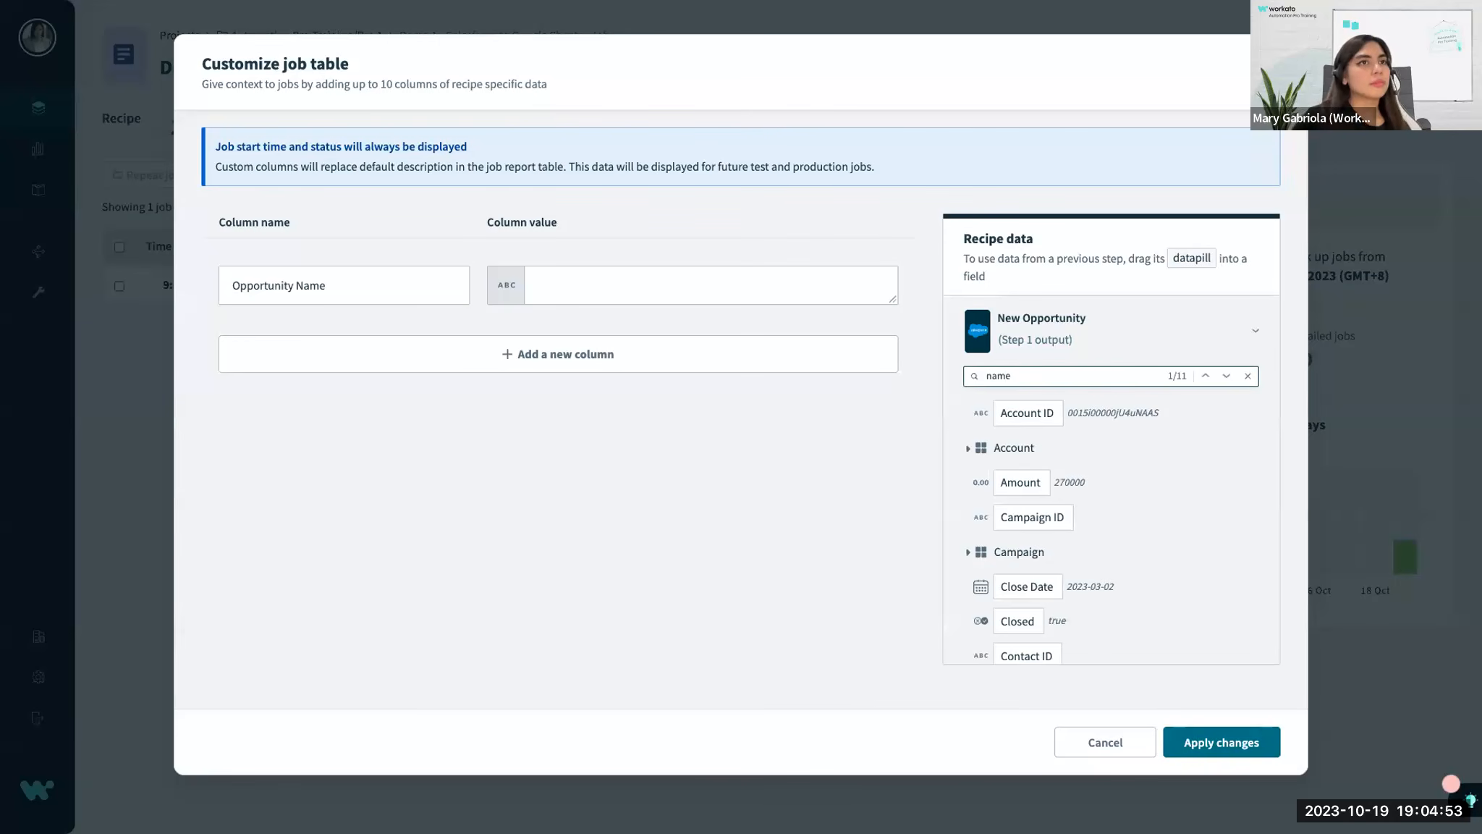
key(Return)
key(Return)
key(Return)
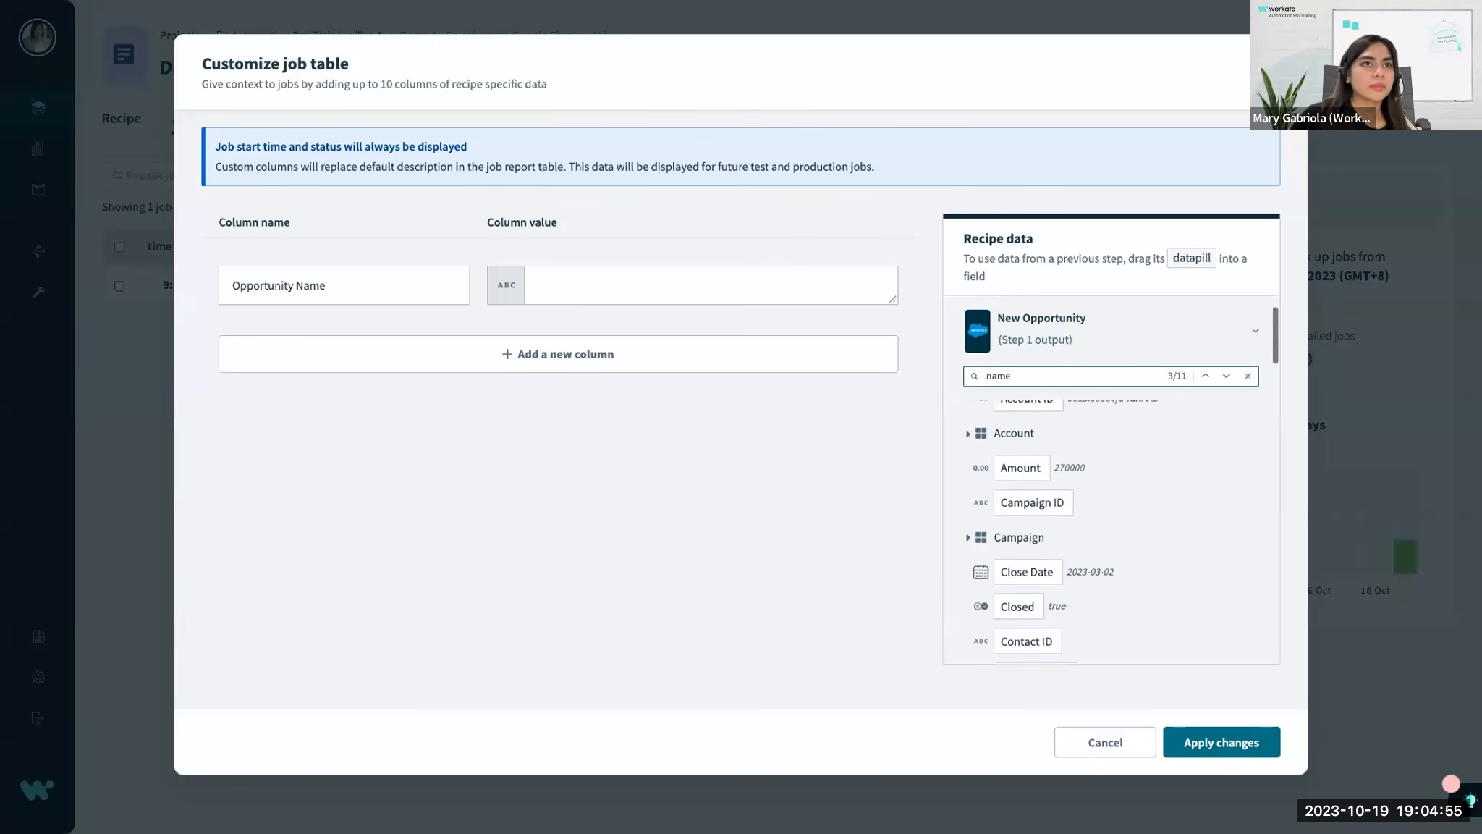
key(Return)
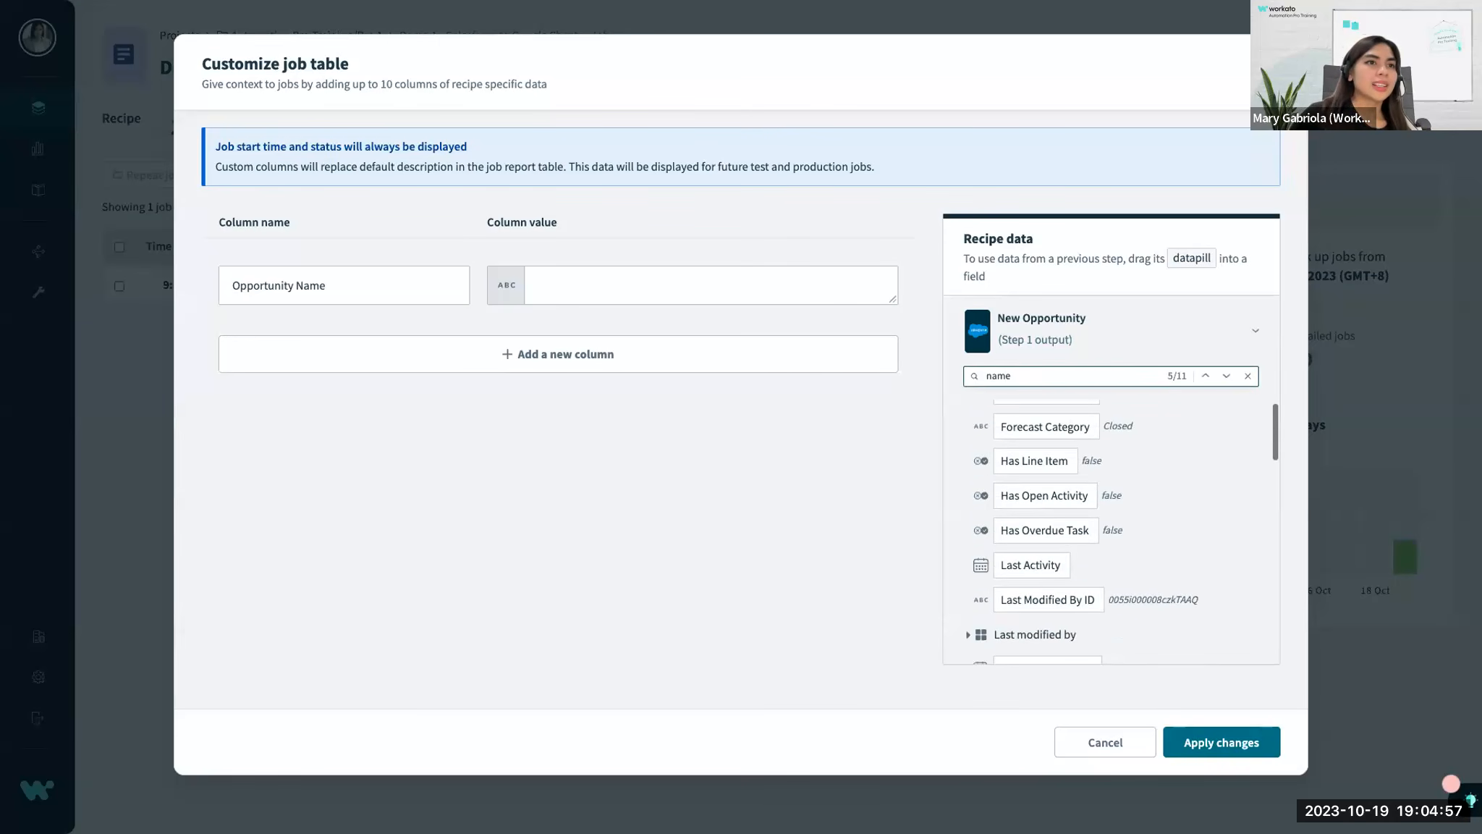
scroll(1029, 495, down, 1)
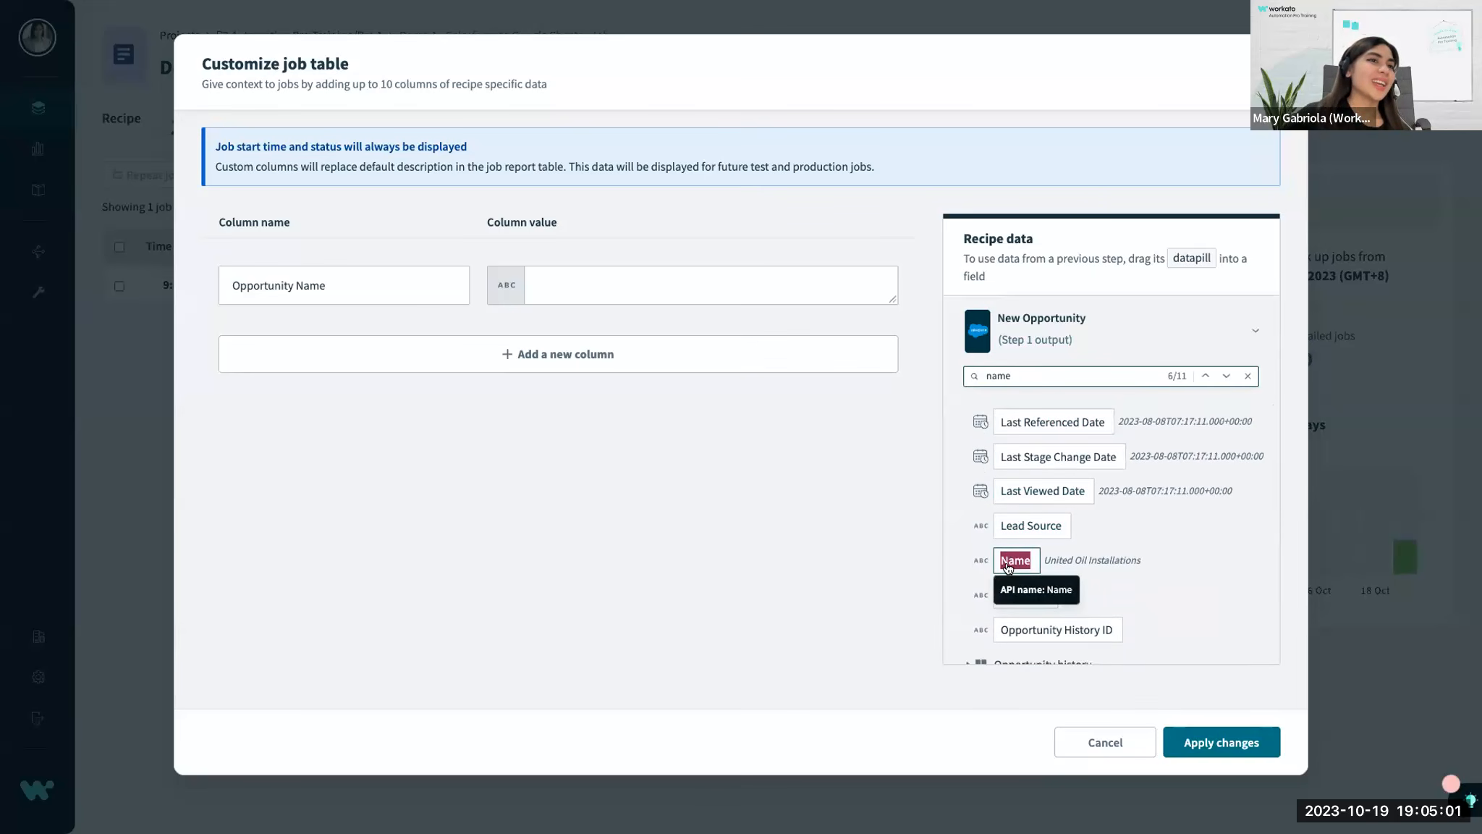
drag(1009, 567, 547, 287)
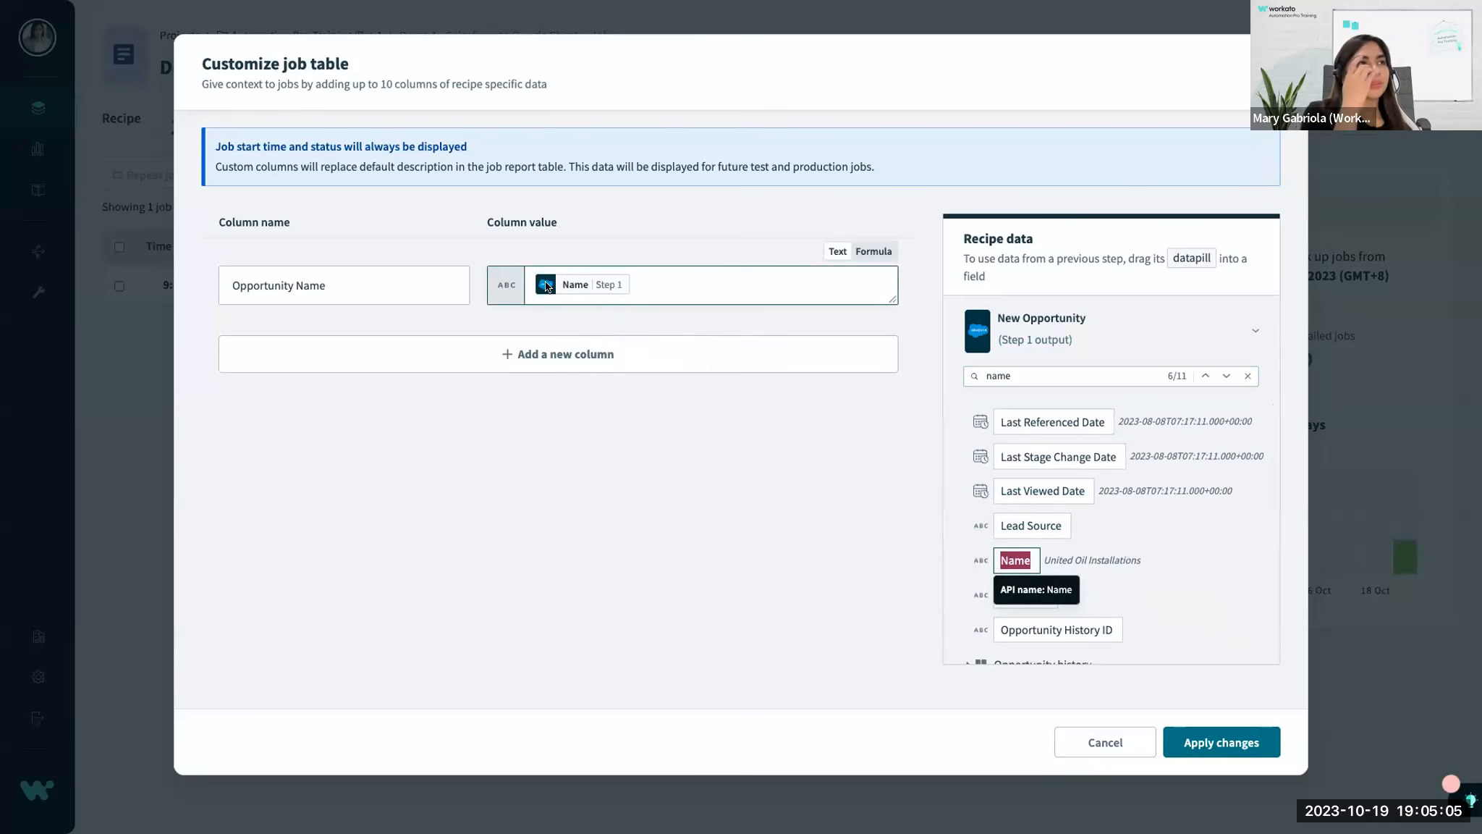
Add an Amount column mapped to the Step 1 Amount datapill and apply the job table changes.
click(418, 349)
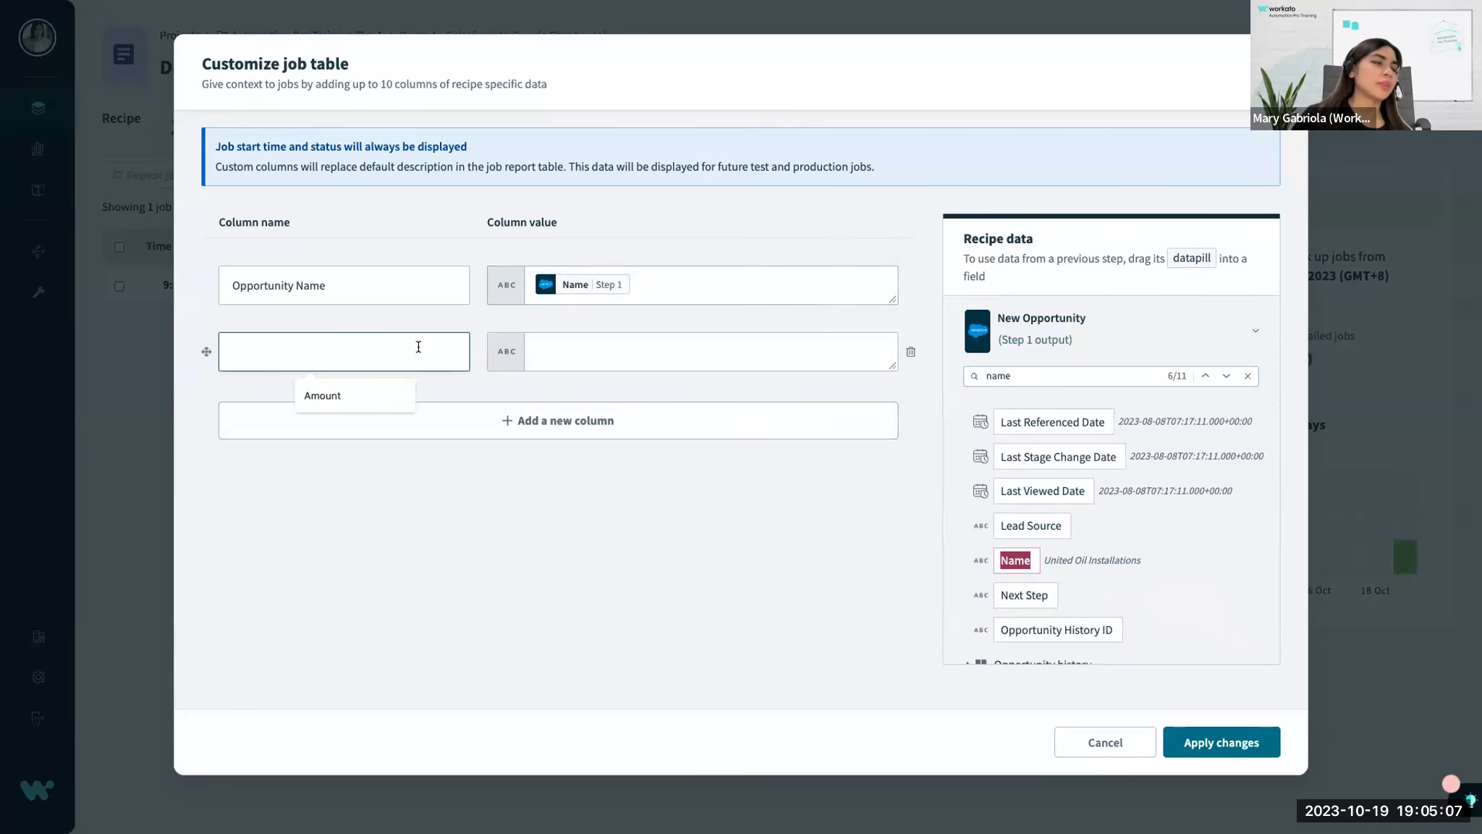
text(Amount)
click(667, 349)
click(1097, 367)
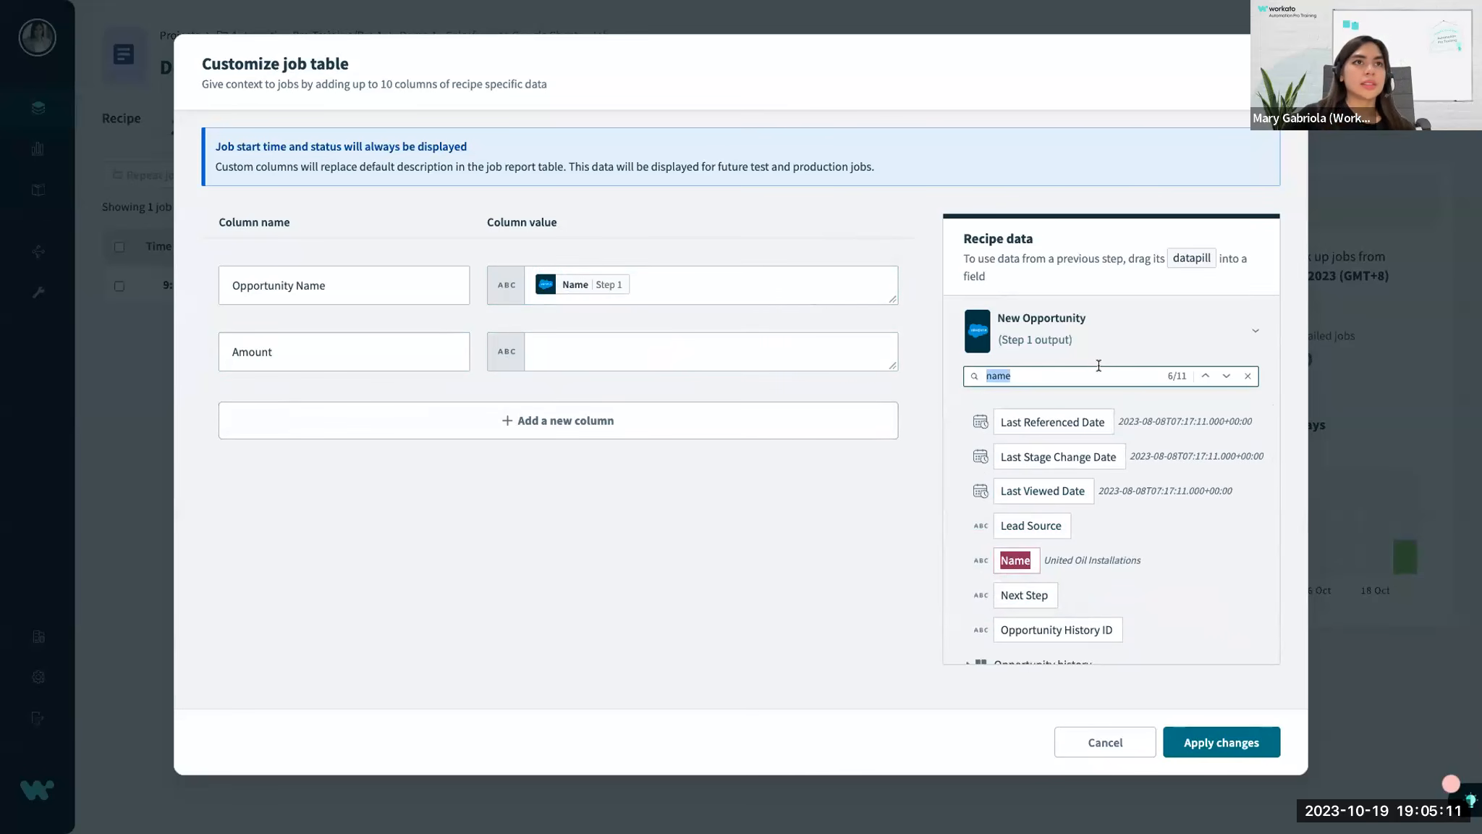
text(amount)
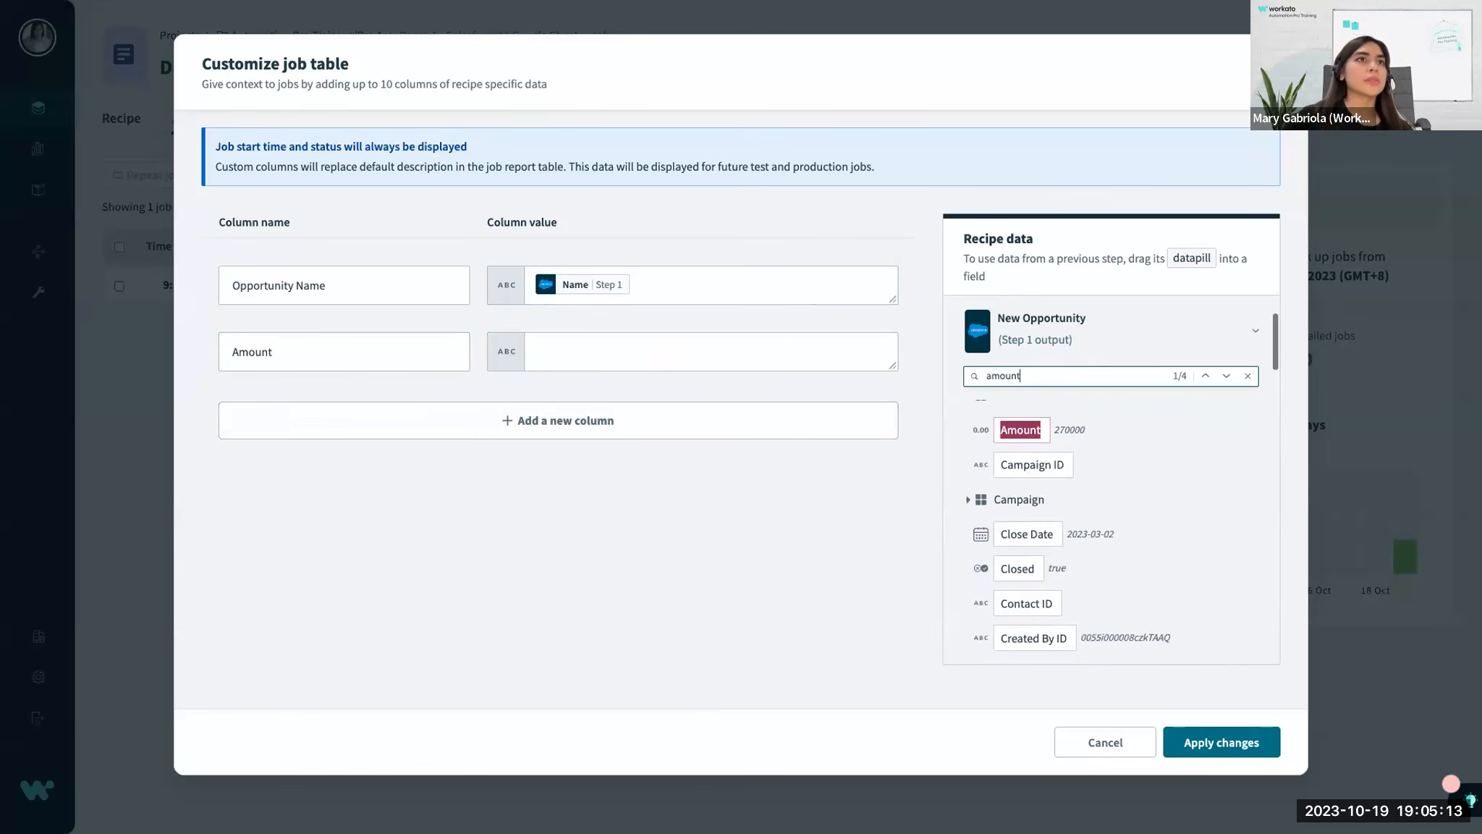
drag(1024, 429, 640, 351)
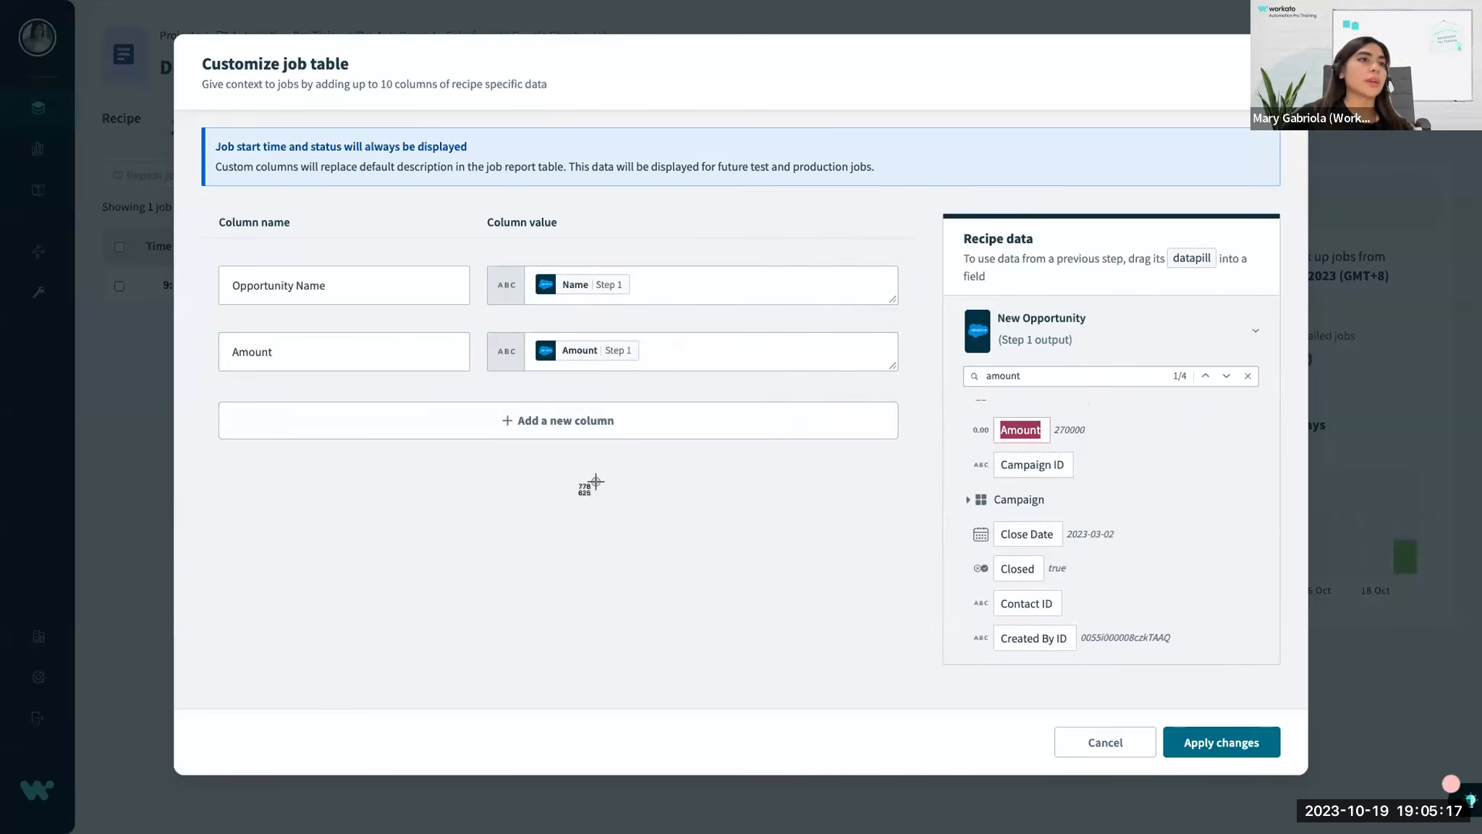
drag(191, 72, 1442, 792)
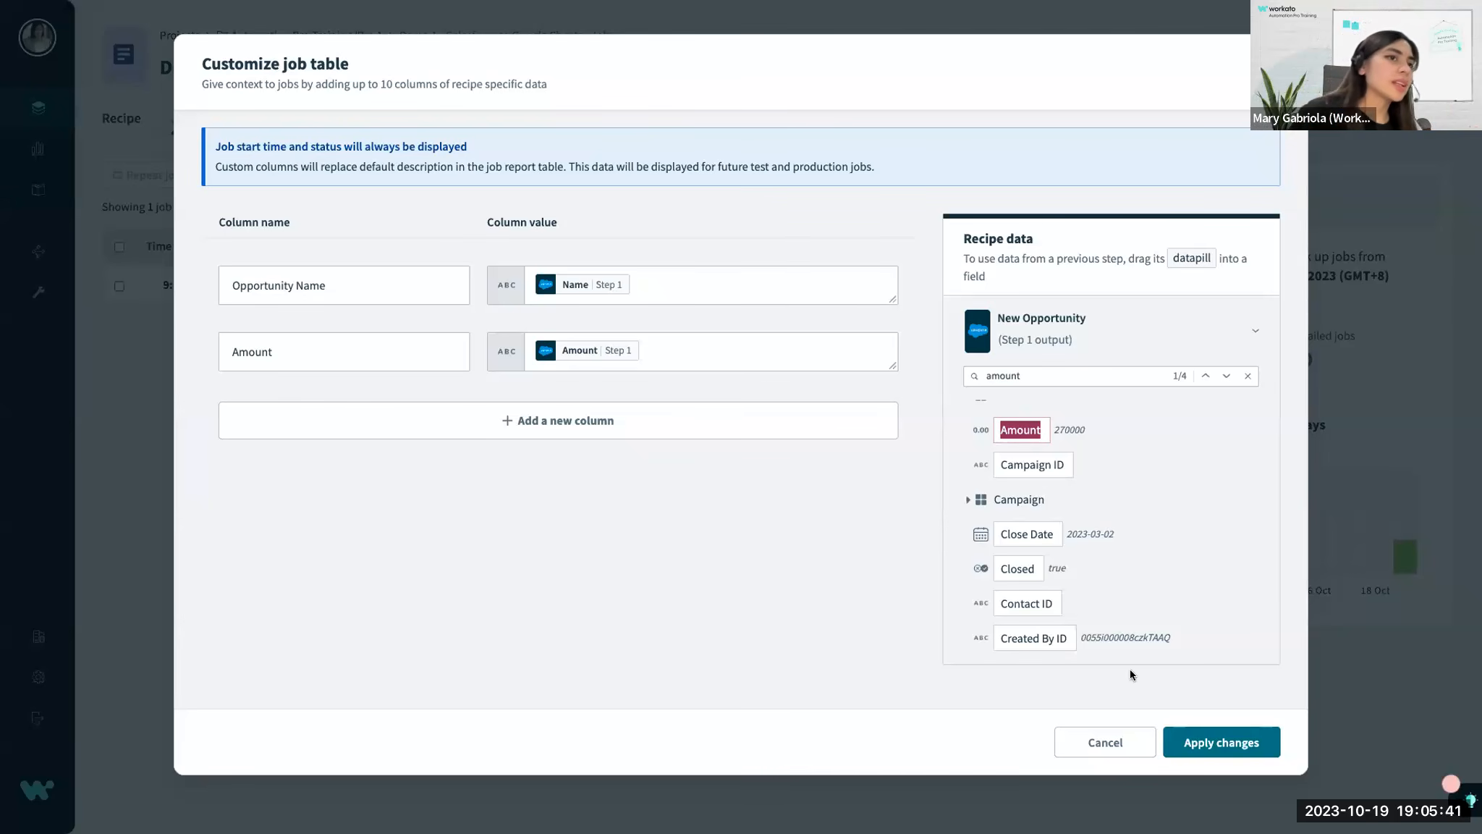
click(1232, 742)
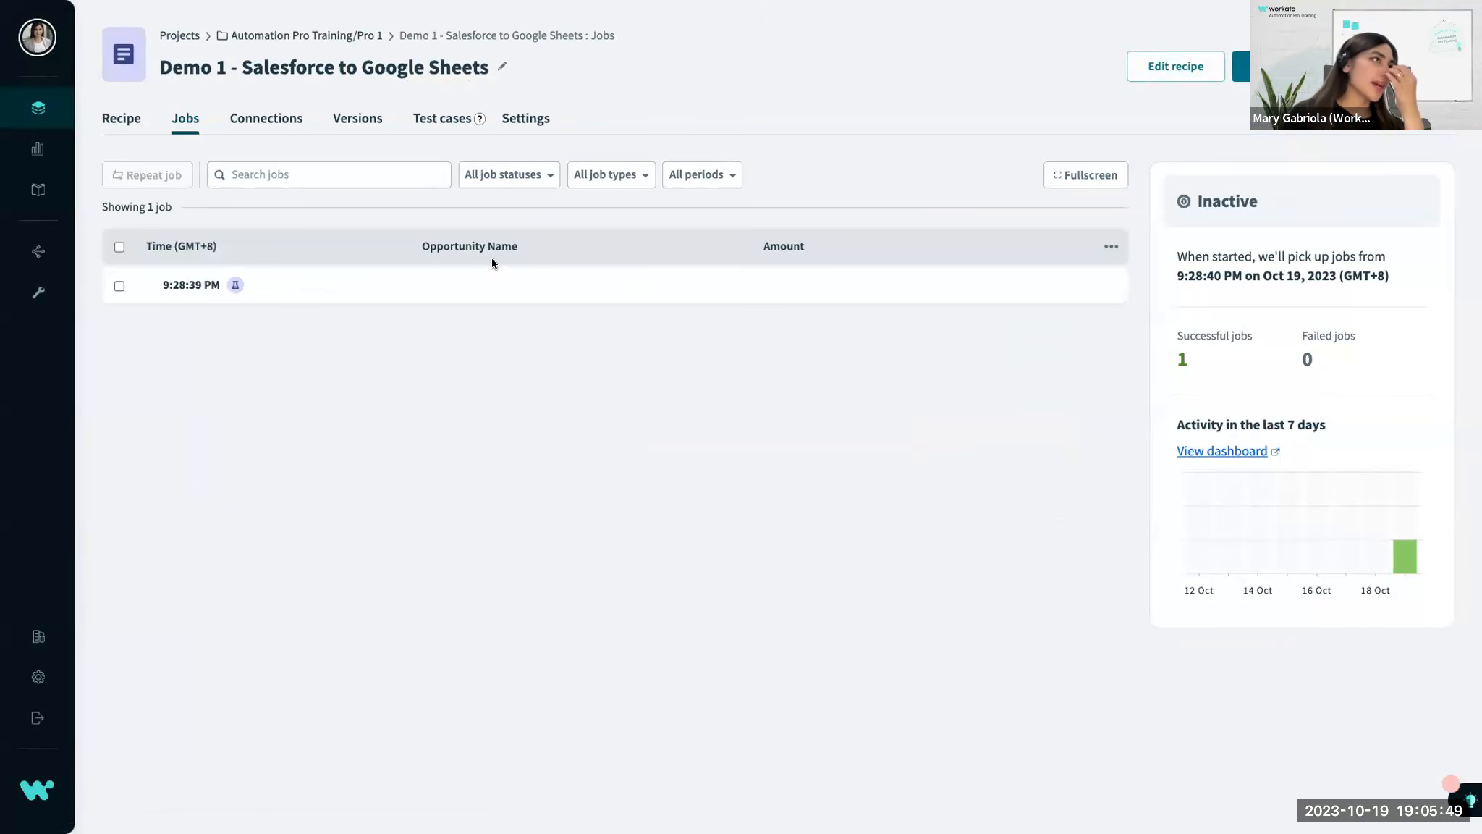
triple_click(475, 244)
double_click(788, 247)
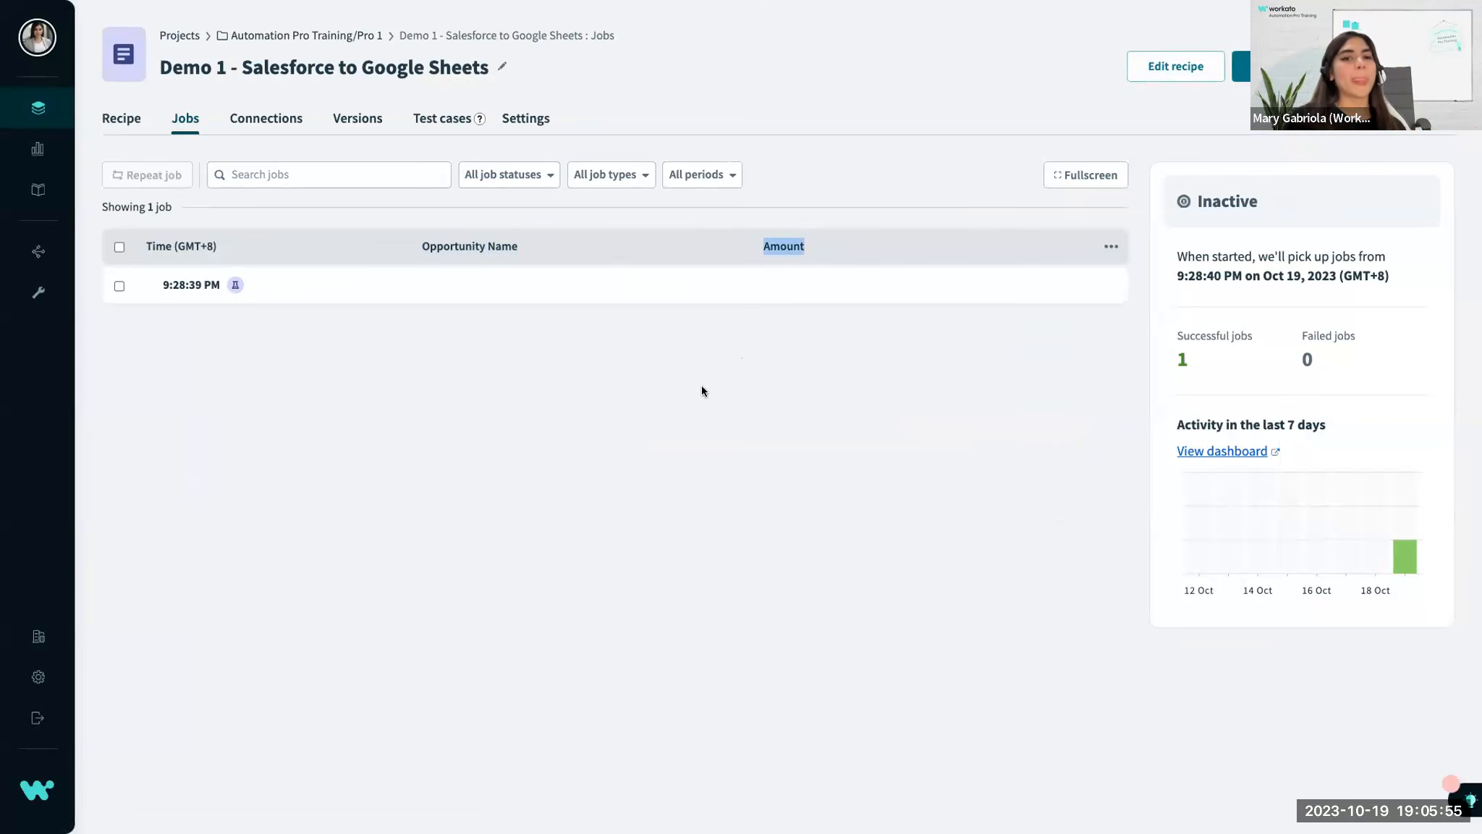
Start the recipe, restarting it if it is inactive after a page reload, and refresh the job history for new jobs.
click(1288, 66)
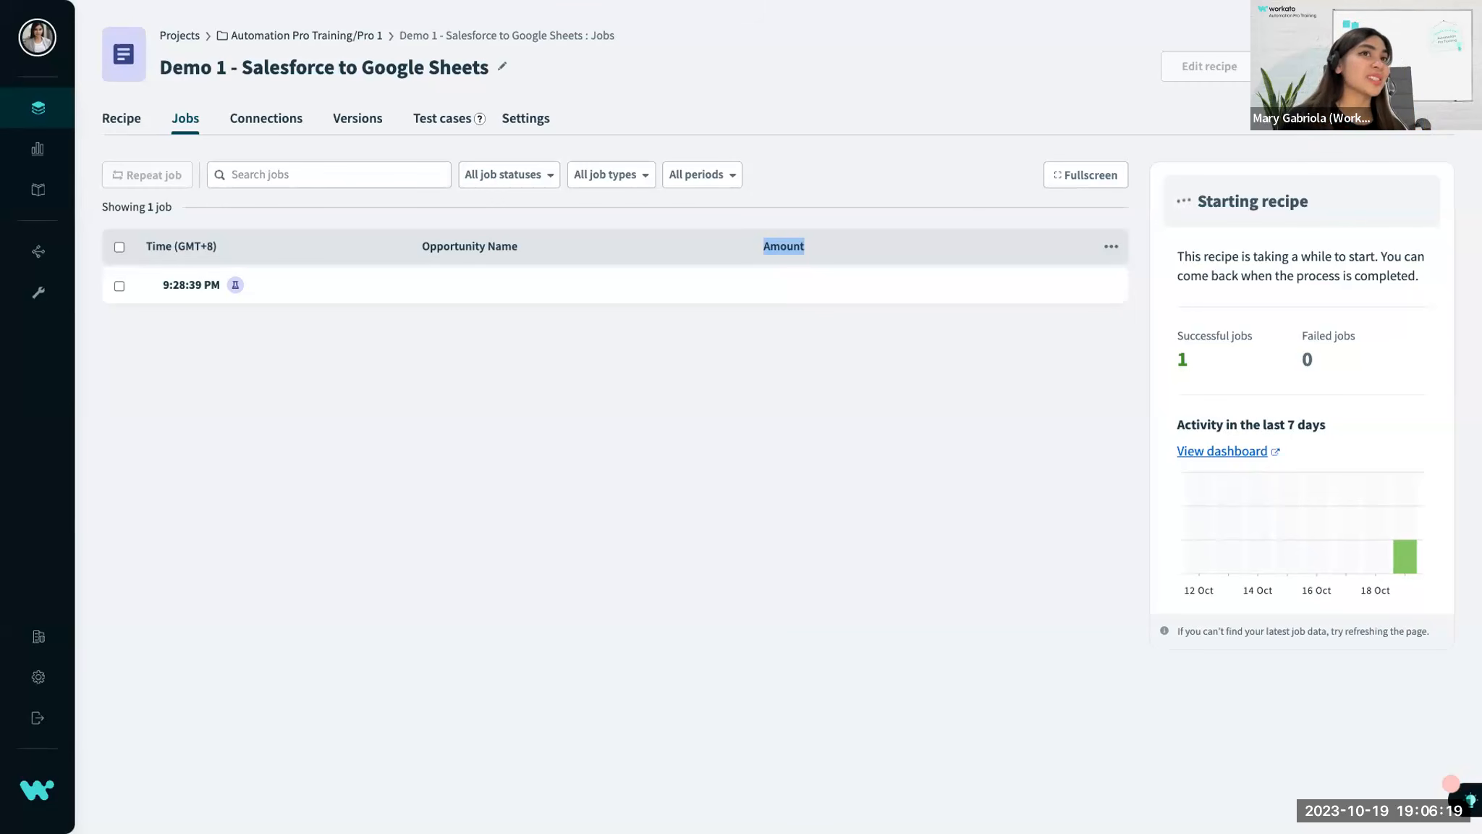
right_click(1133, 148)
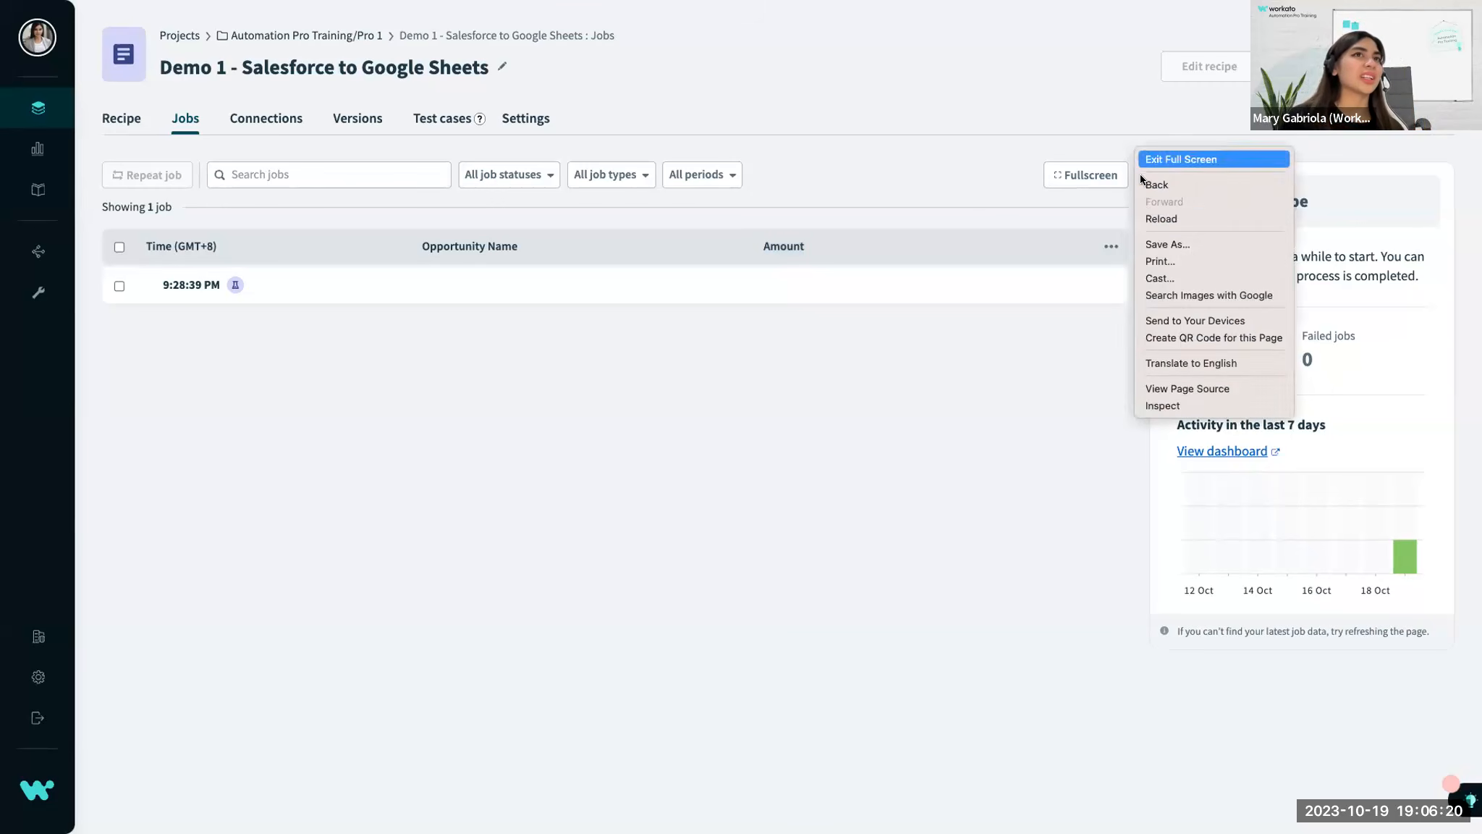
click(1148, 215)
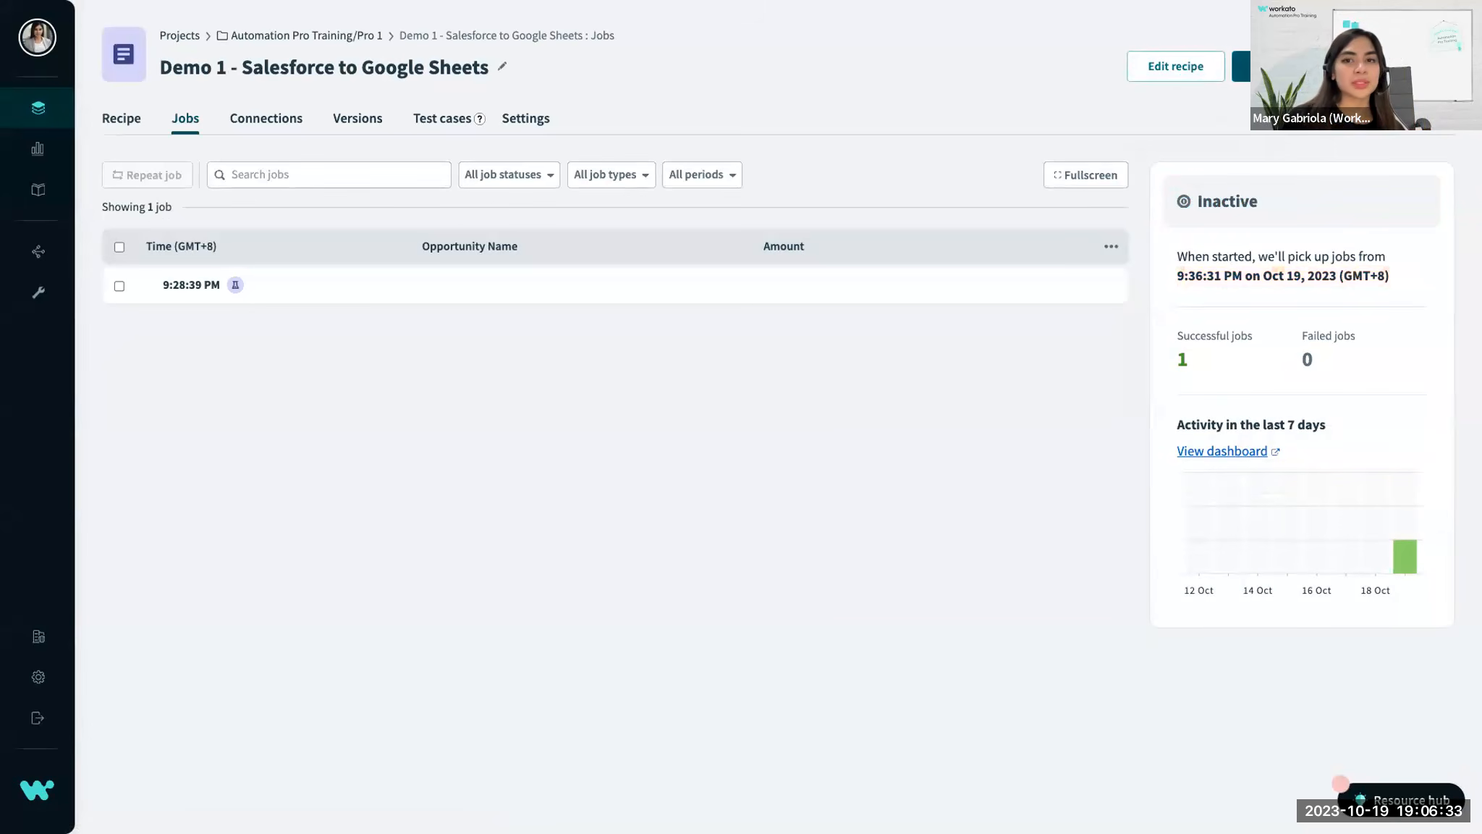
click(1339, 66)
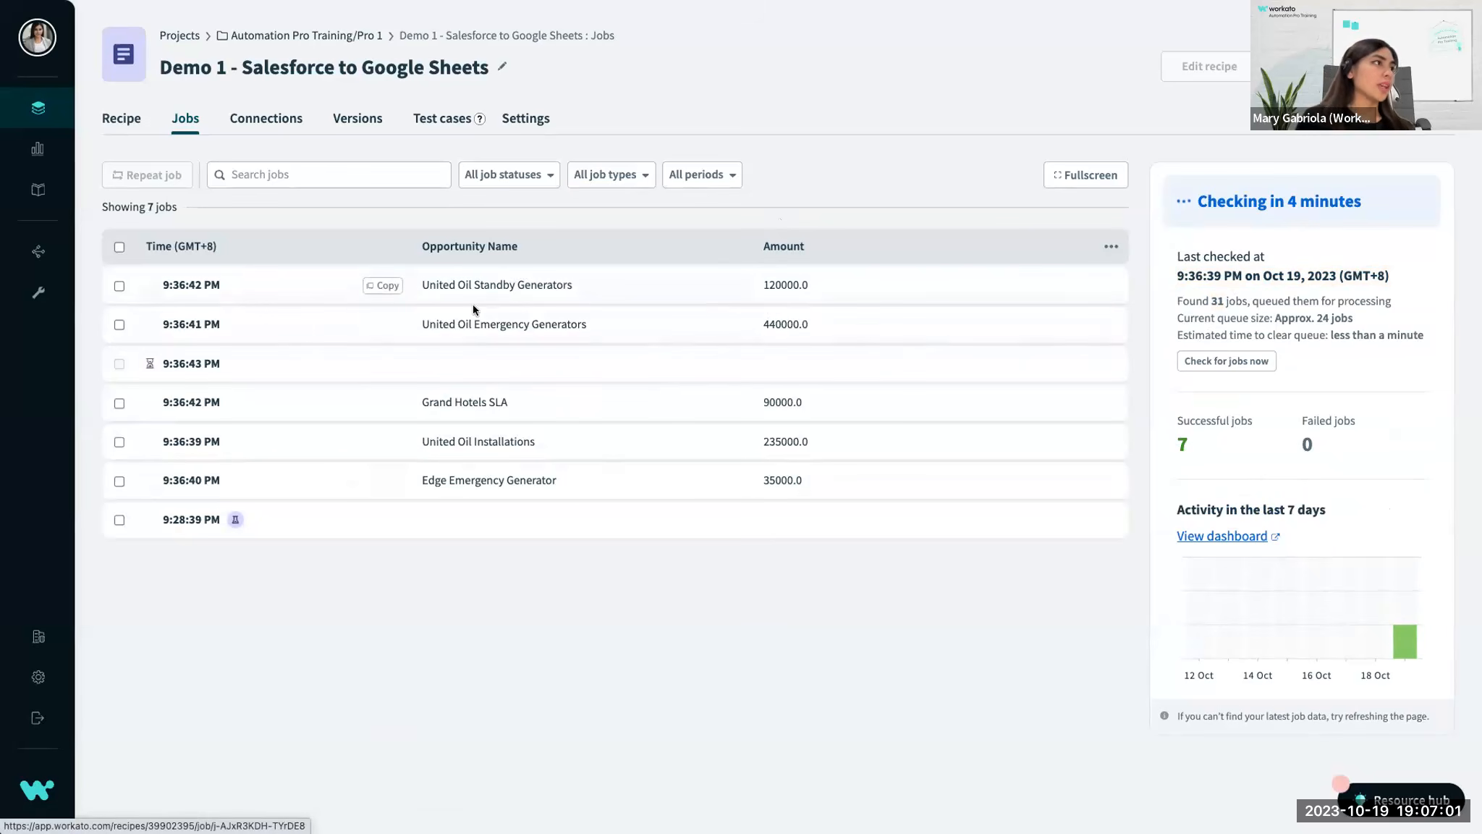
right_click(548, 601)
click(569, 622)
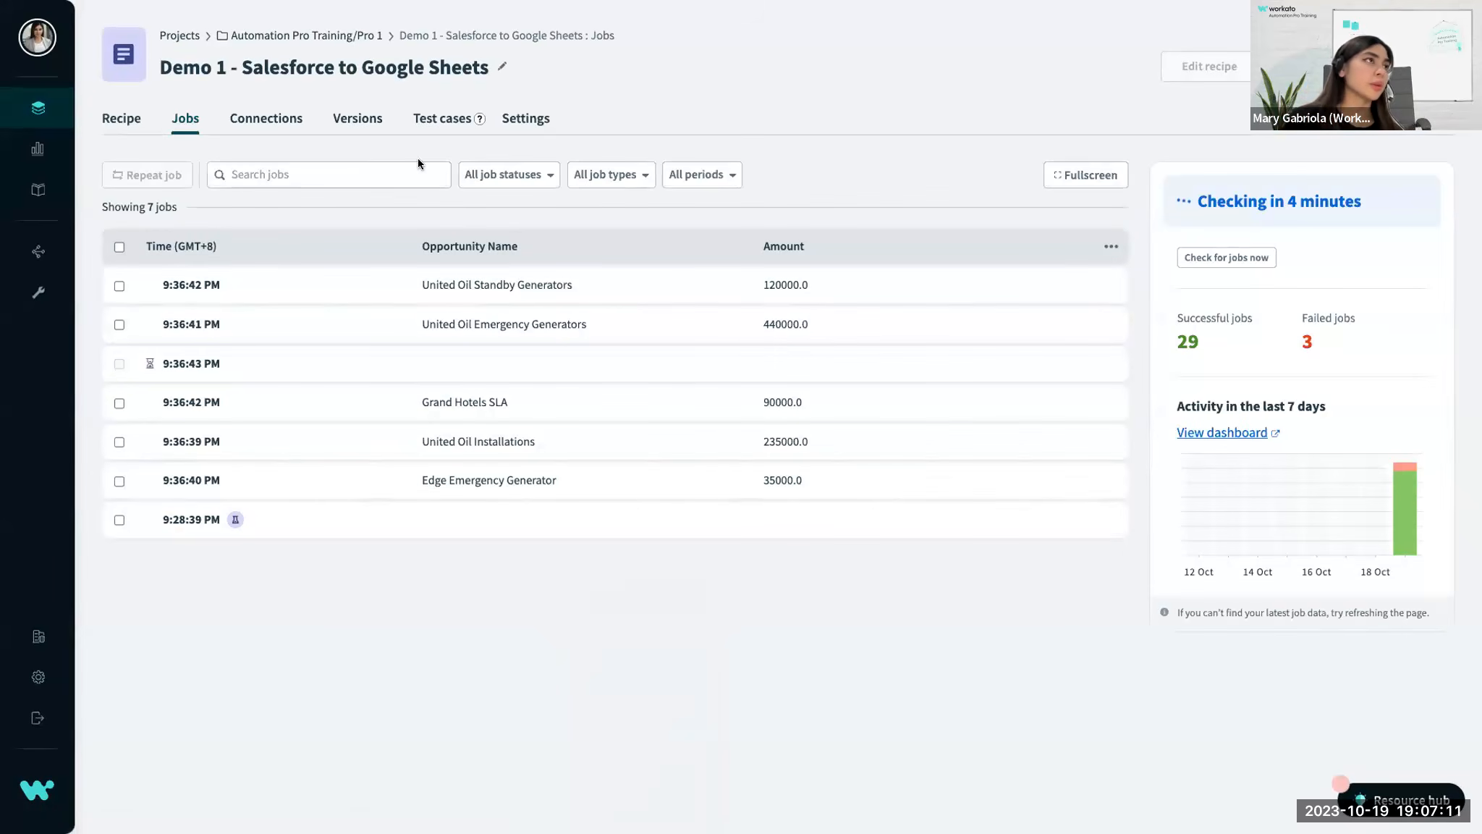
Reload the recipe's job history and review the listed jobs with the successful and failed job counts.
right_click(858, 145)
click(884, 210)
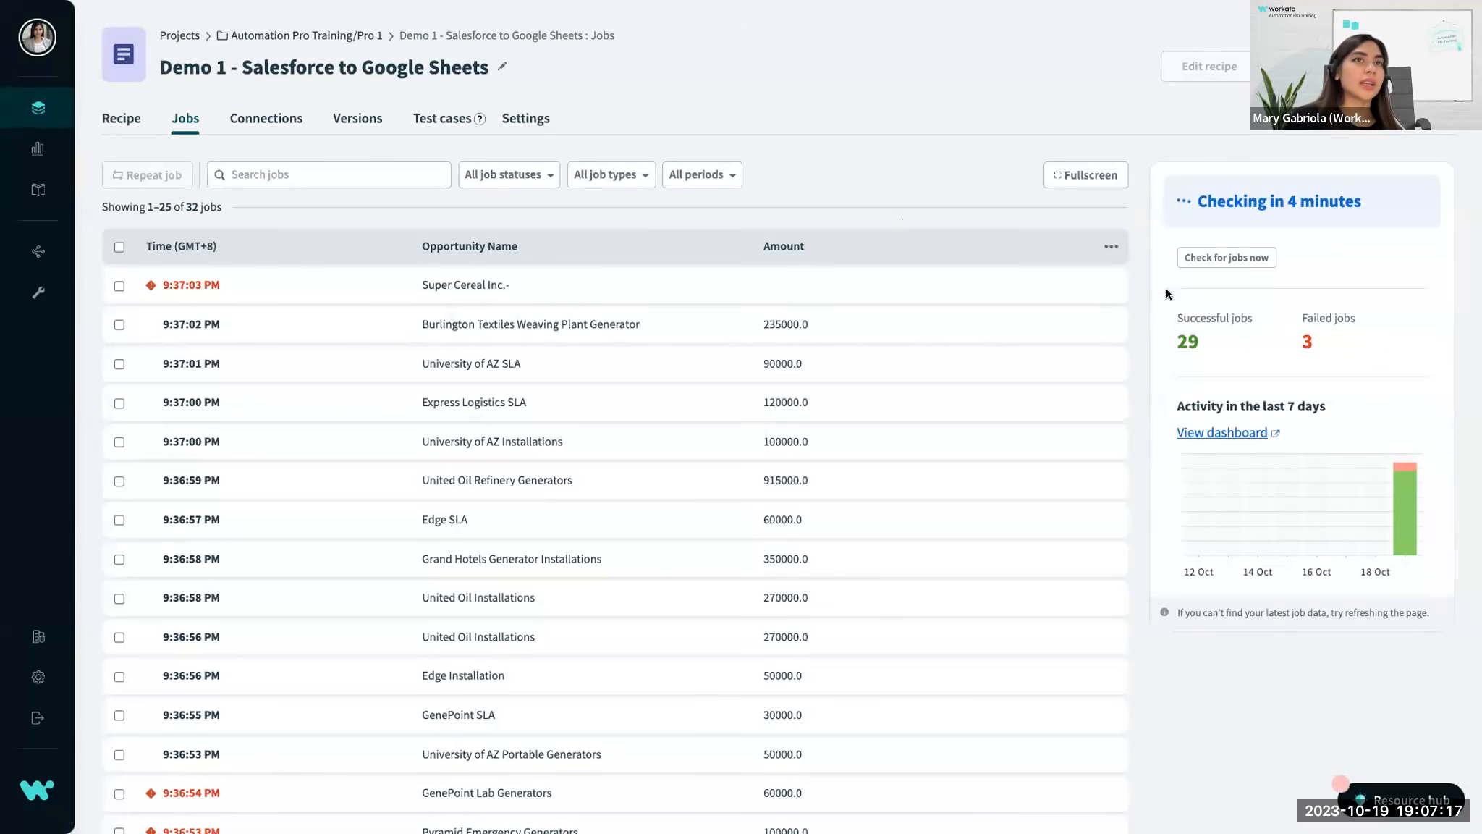
drag(1203, 336, 1156, 335)
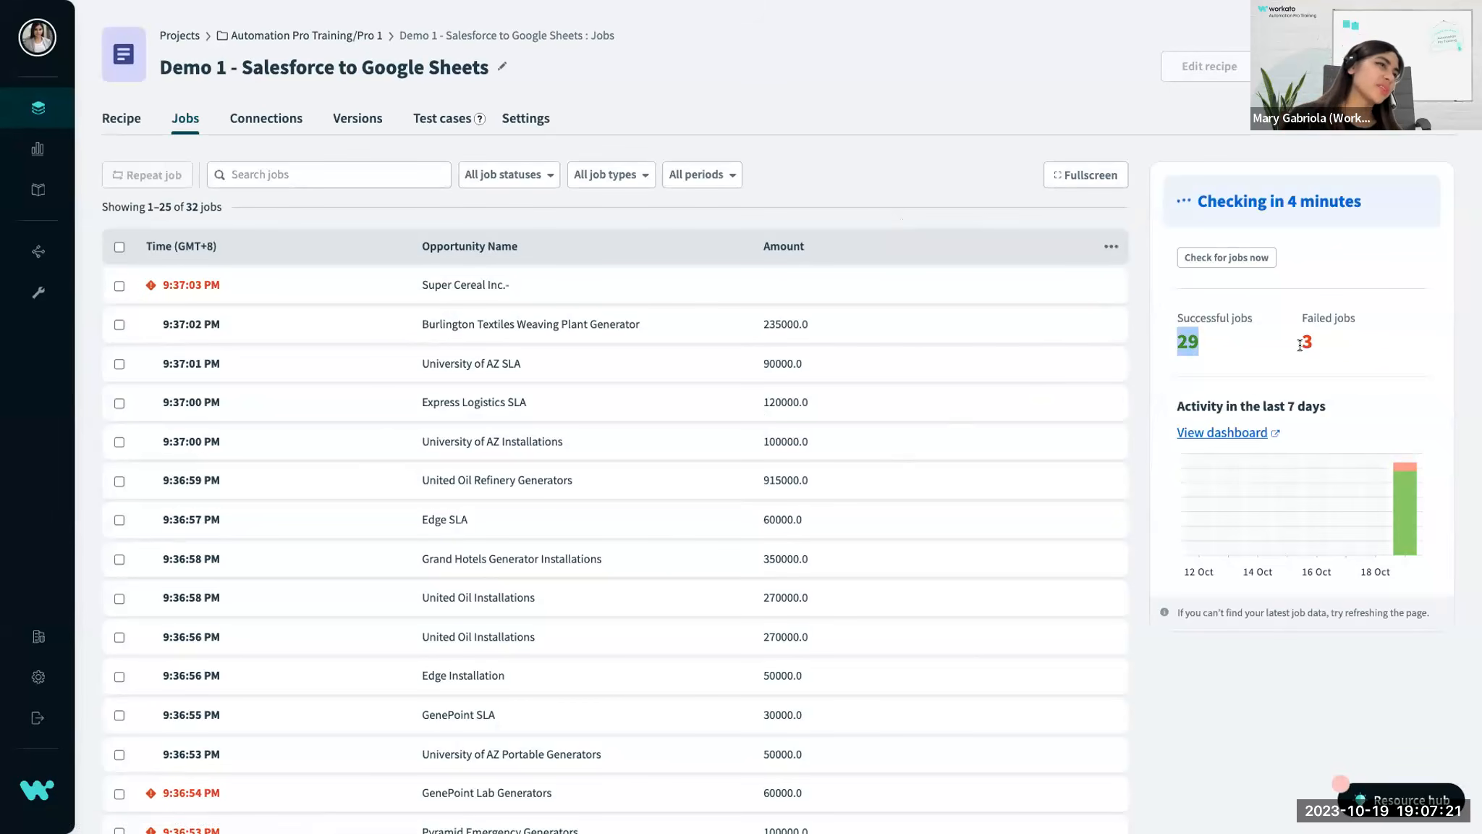
scroll(789, 347, down, 7)
scroll(792, 339, up, 7)
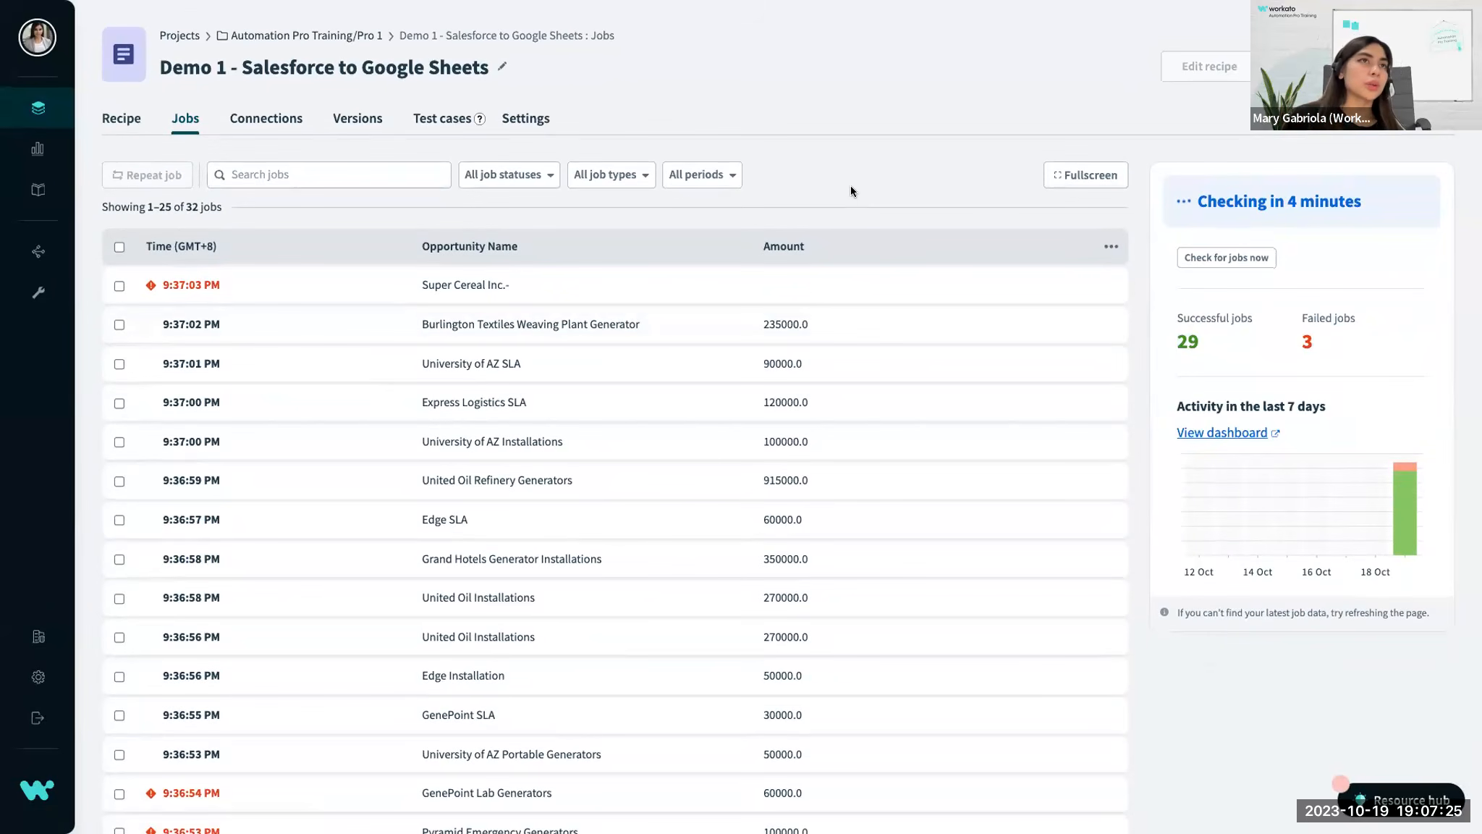
Switch to the Salesforce Opportunities Demo spreadsheet in Google Sheets and examine the opportunity rows added by the recipe.
key(ctrl+Left)
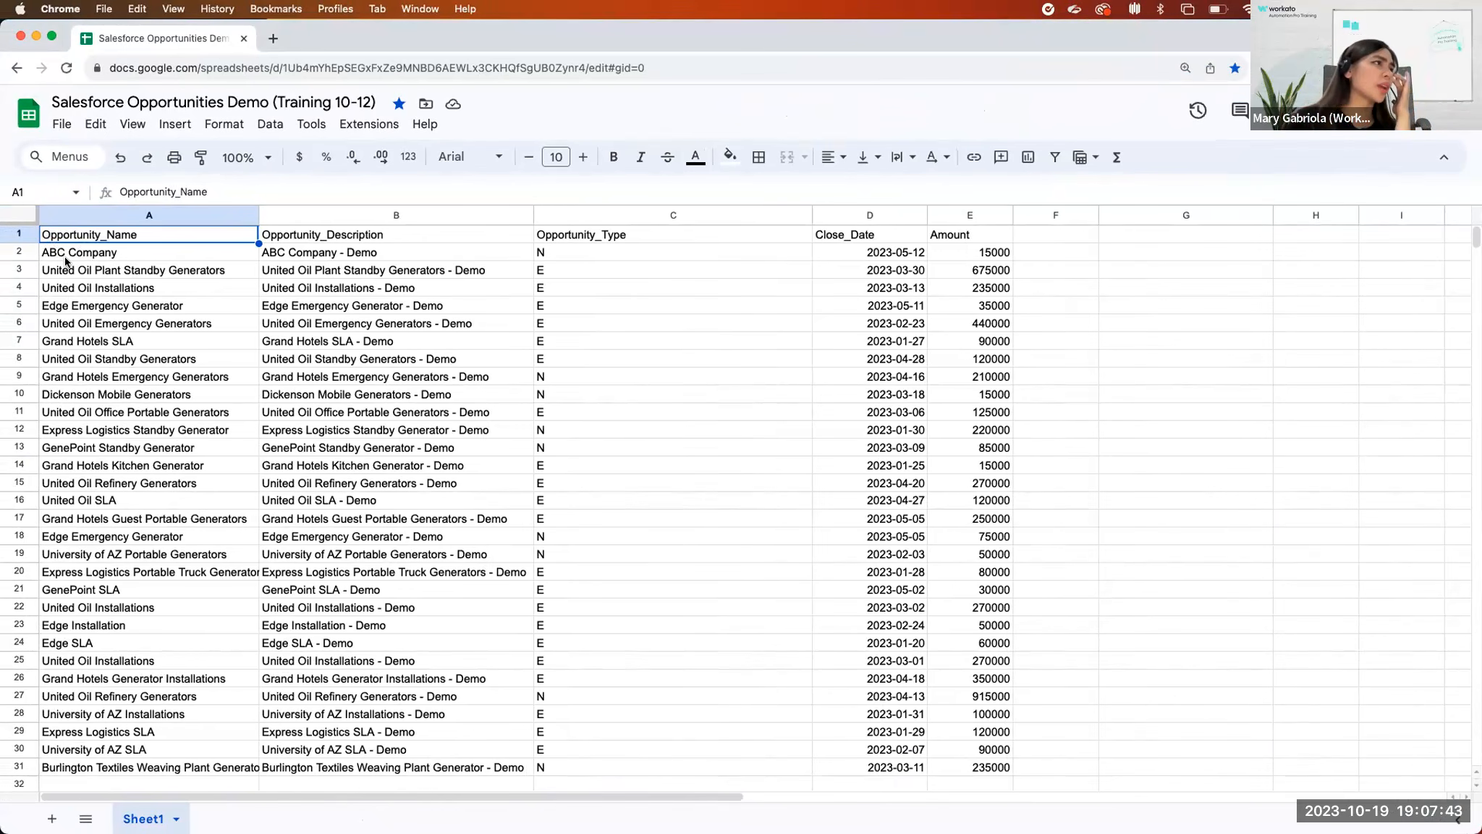
drag(64, 266, 823, 655)
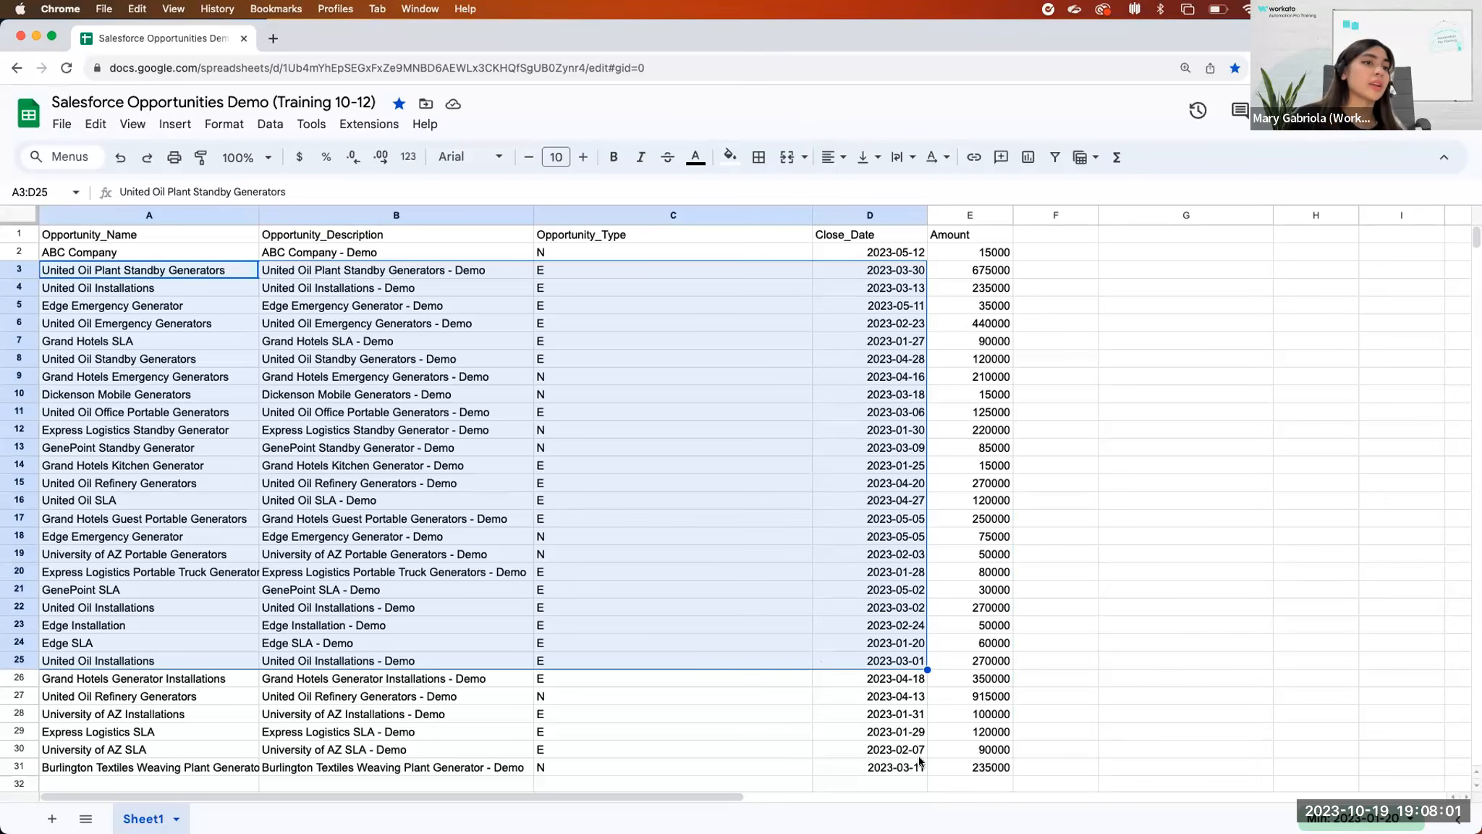
drag(952, 767, 130, 323)
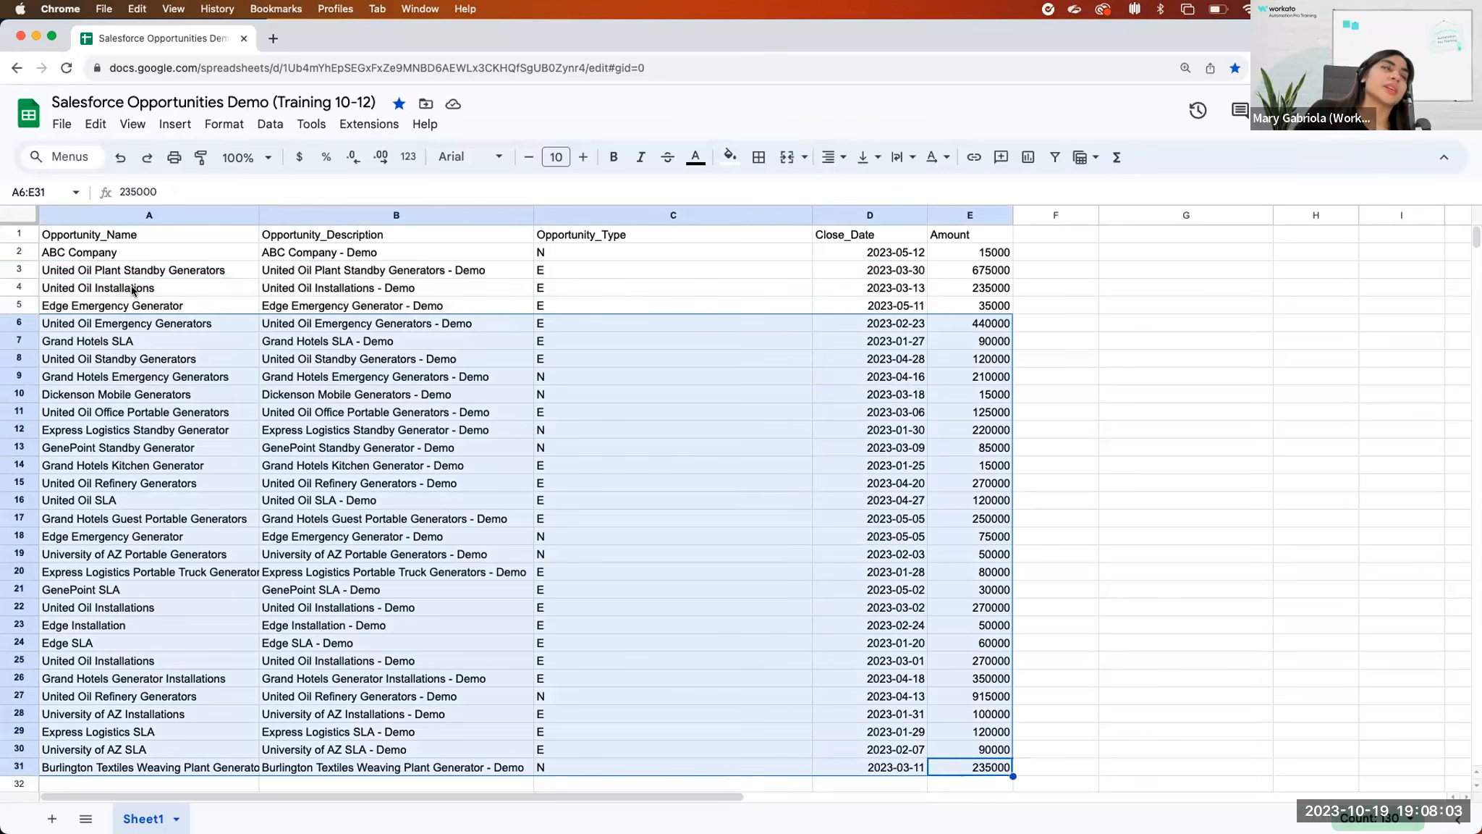
drag(119, 269, 952, 598)
click(820, 669)
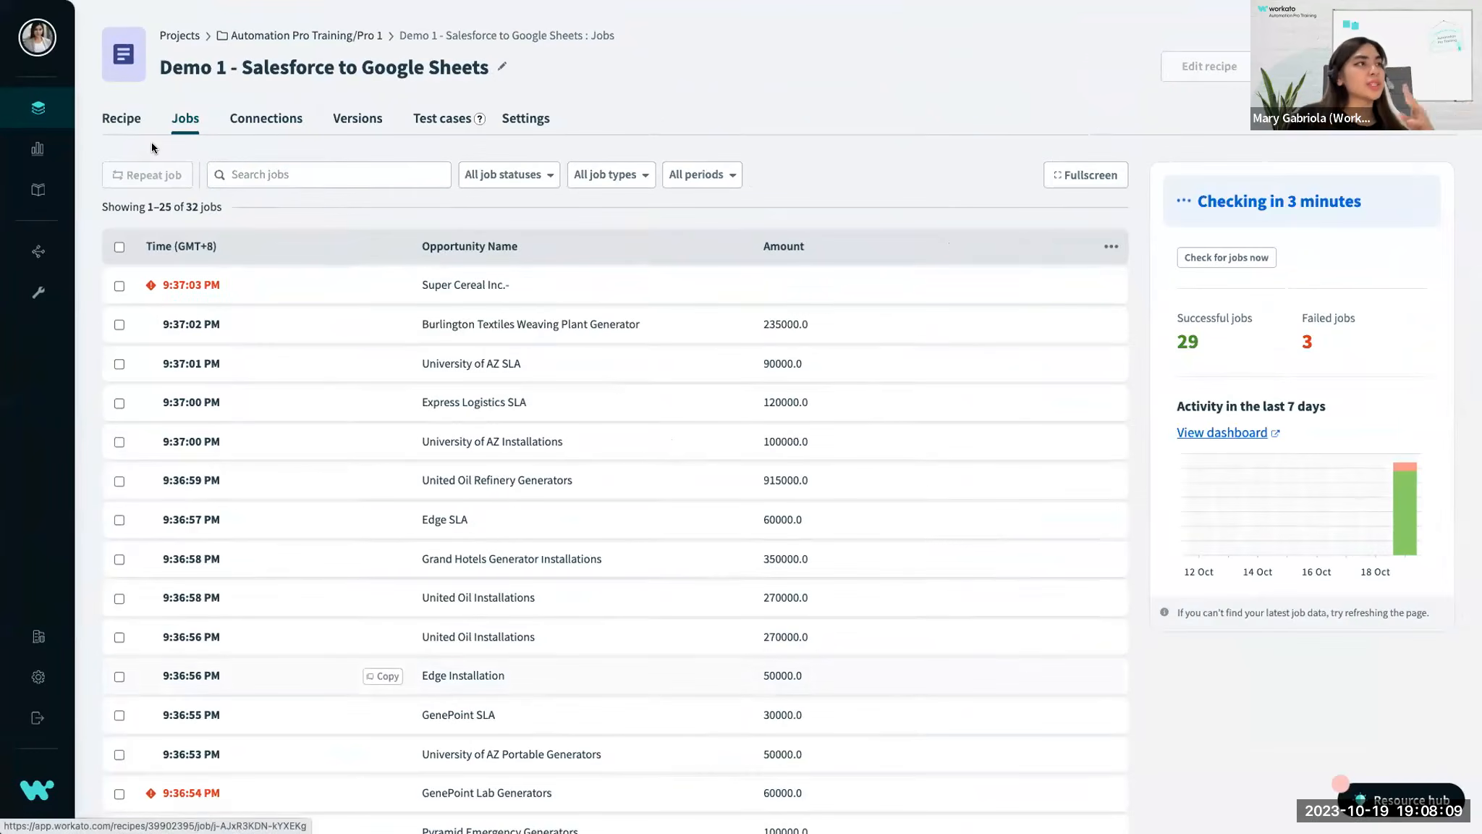
Return to Workato, show the recipe's trigger and action steps, and compare them with the rows in the Google Sheets spreadsheet.
click(1141, 141)
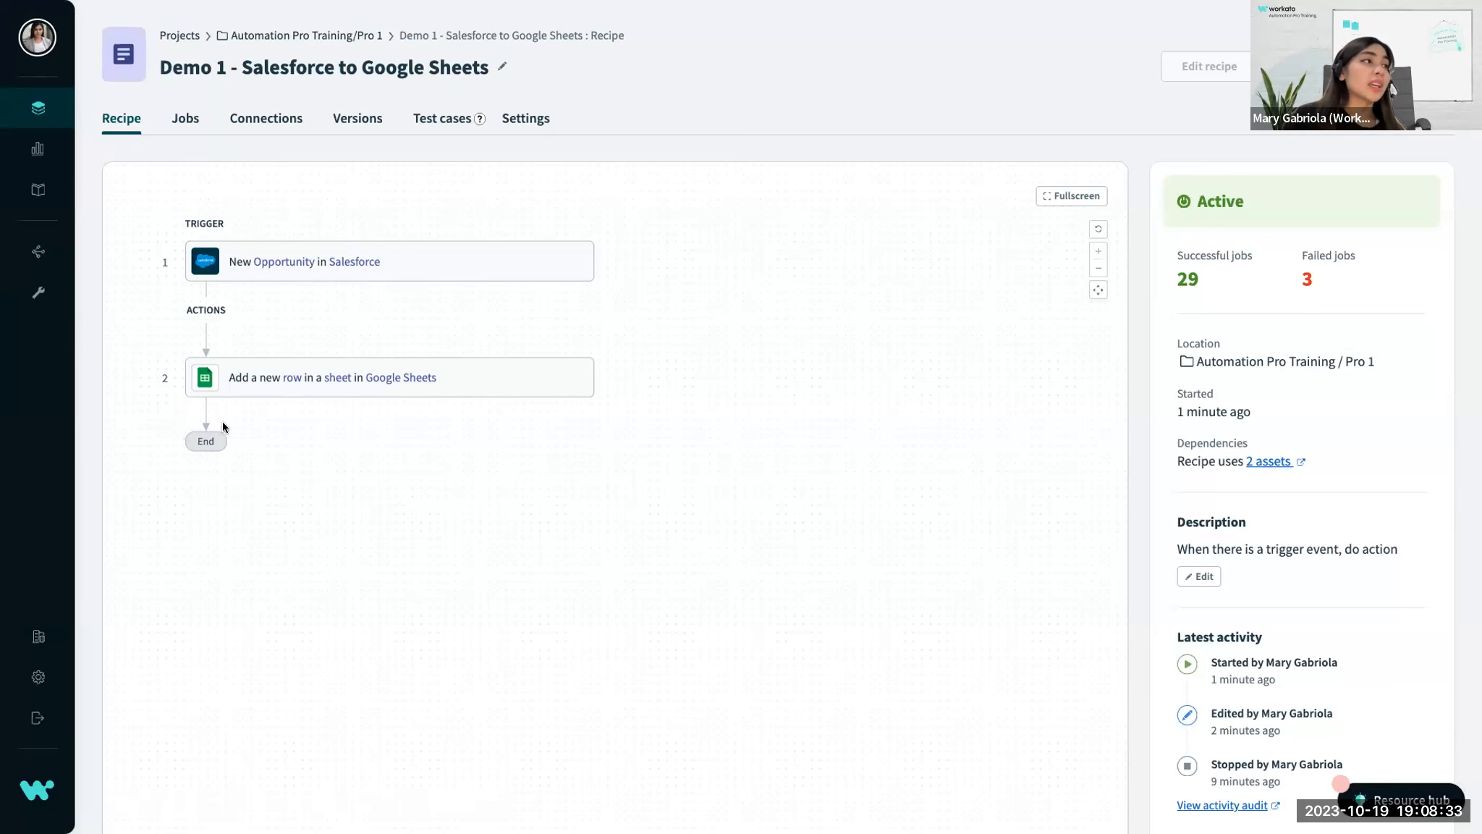
key(ctrl+Left)
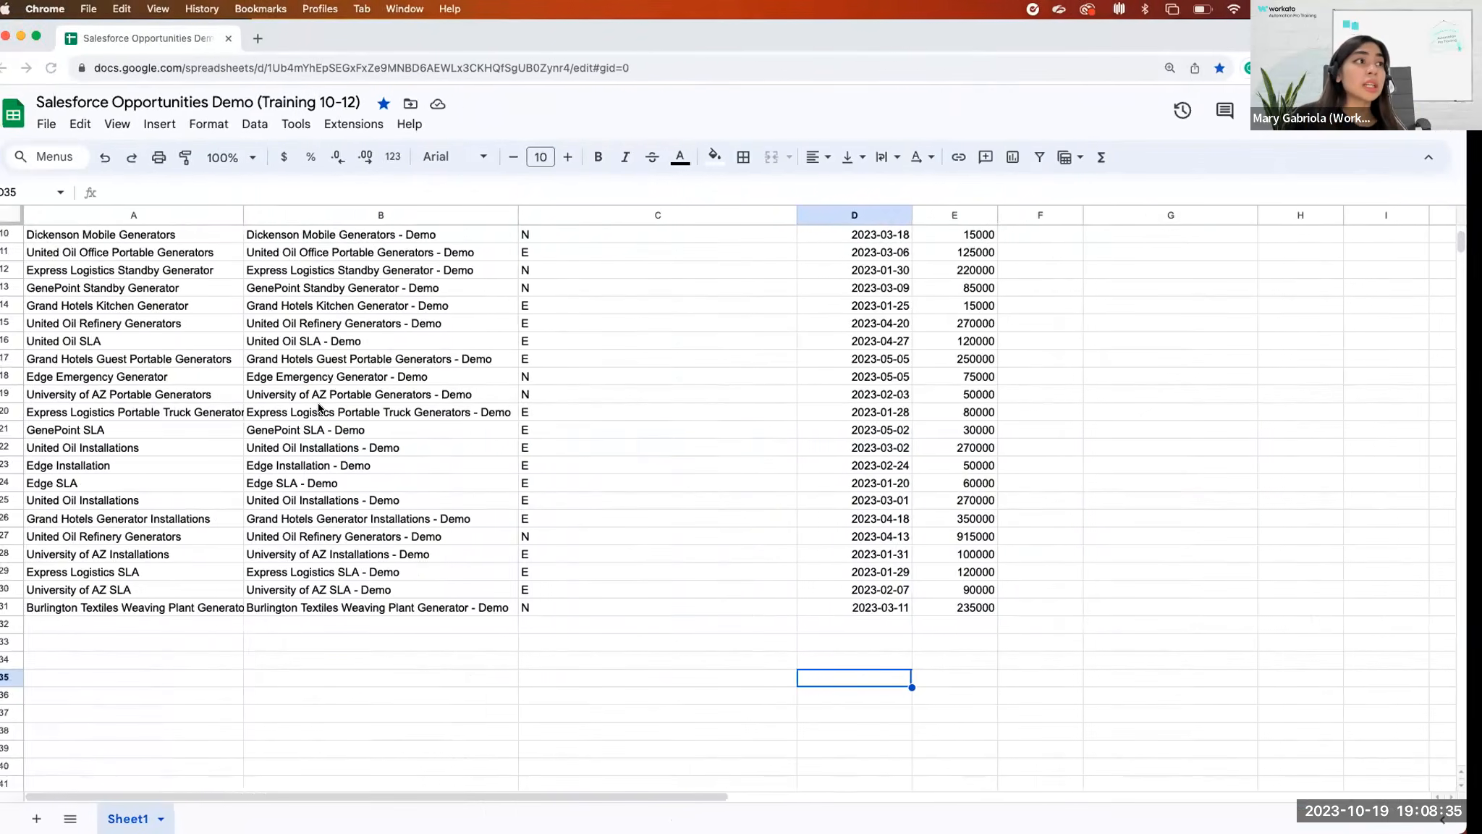
key(ctrl+Right)
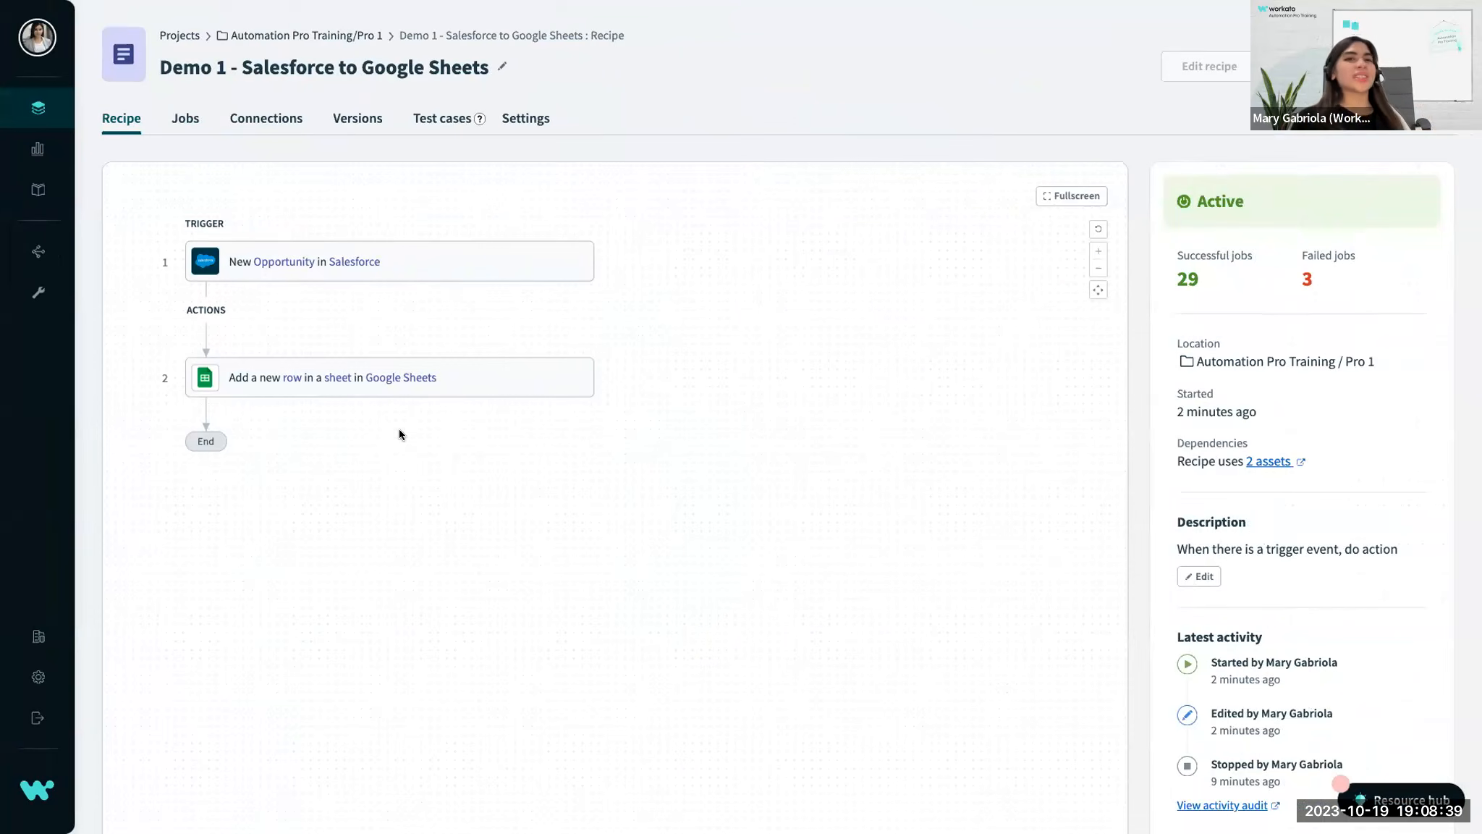
key(ctrl+Left)
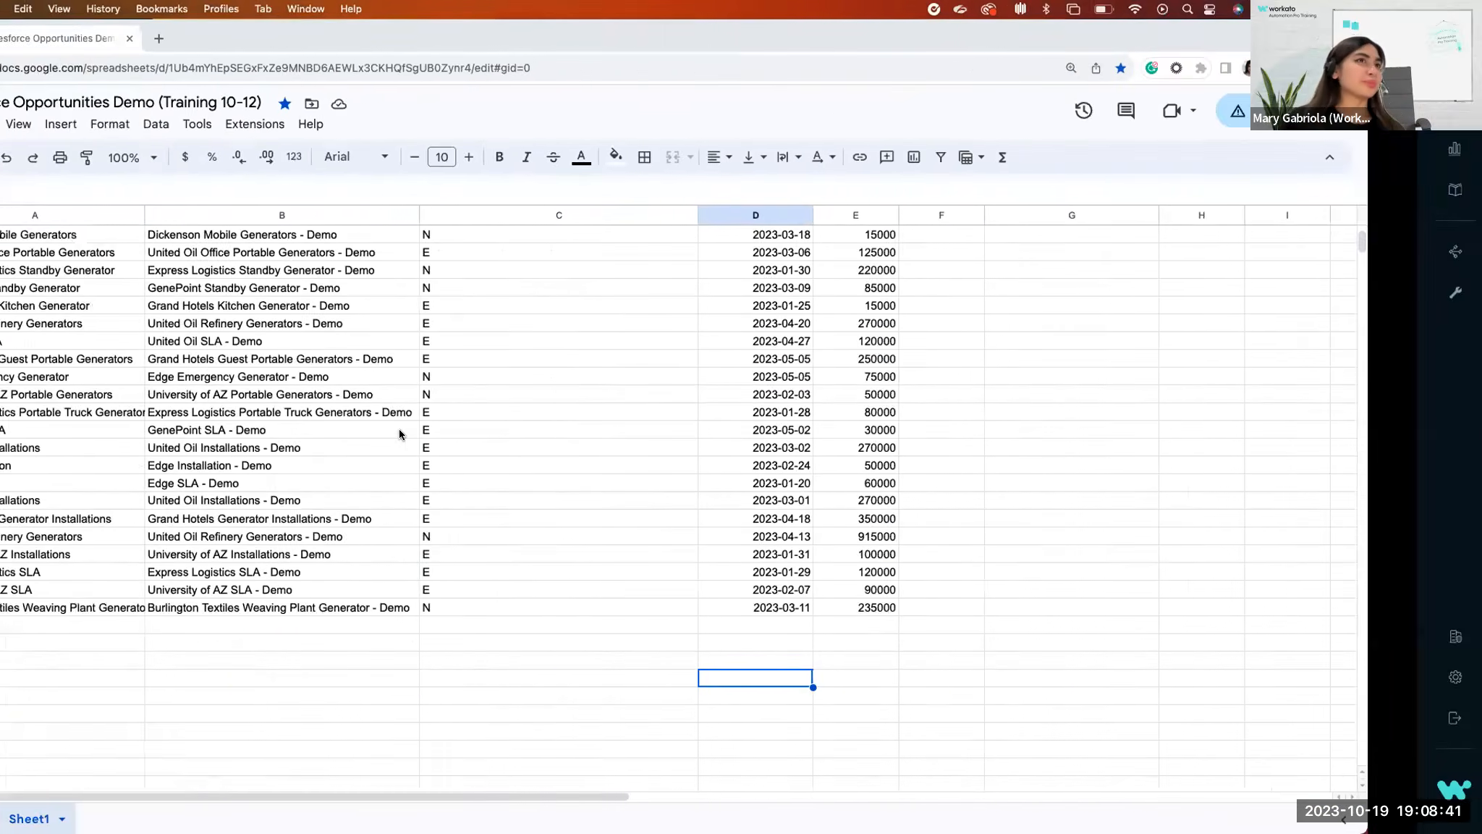
key(ctrl+Right)
key(ctrl+Right)
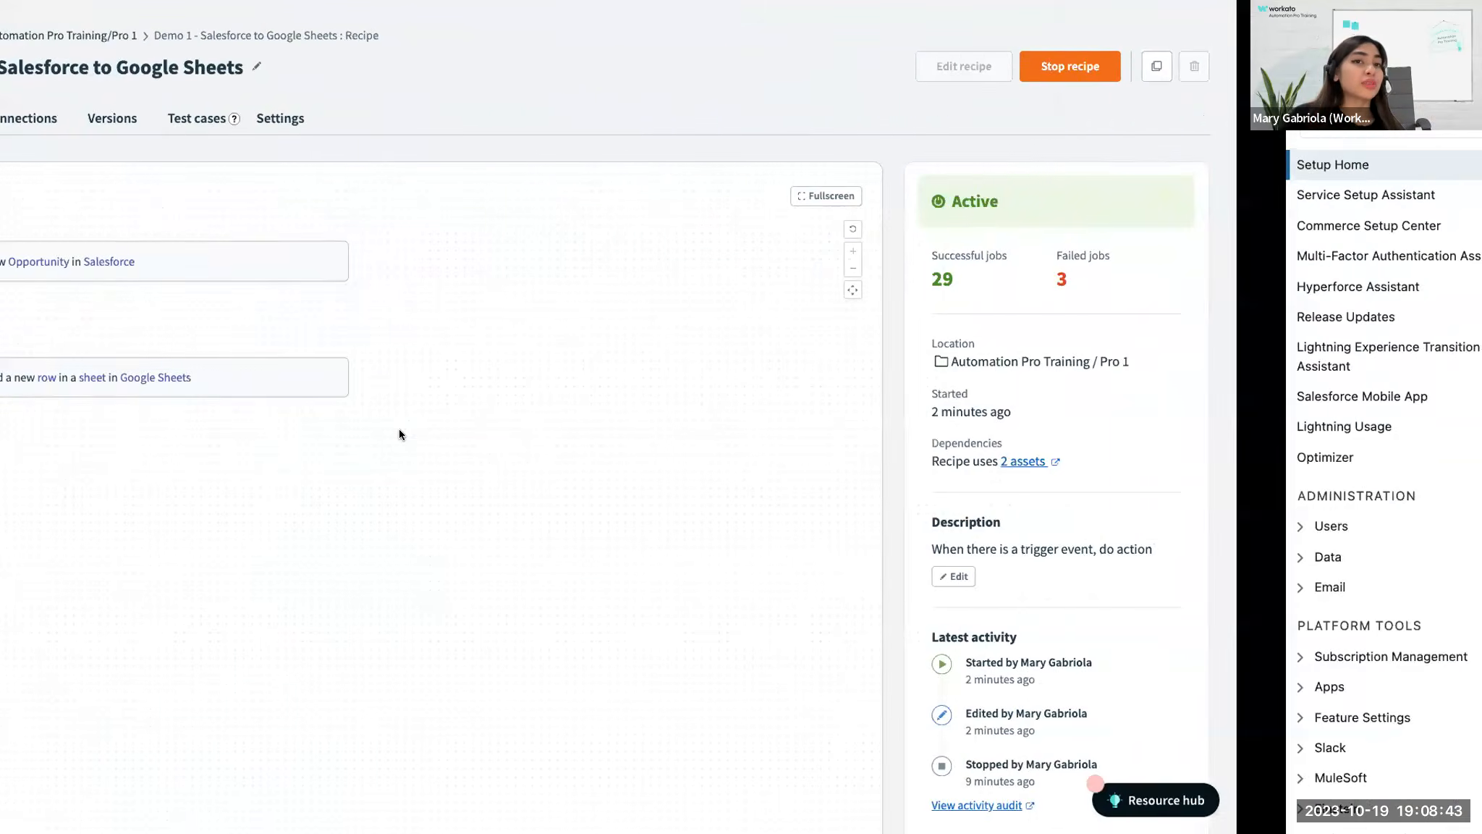
key(ctrl+Left)
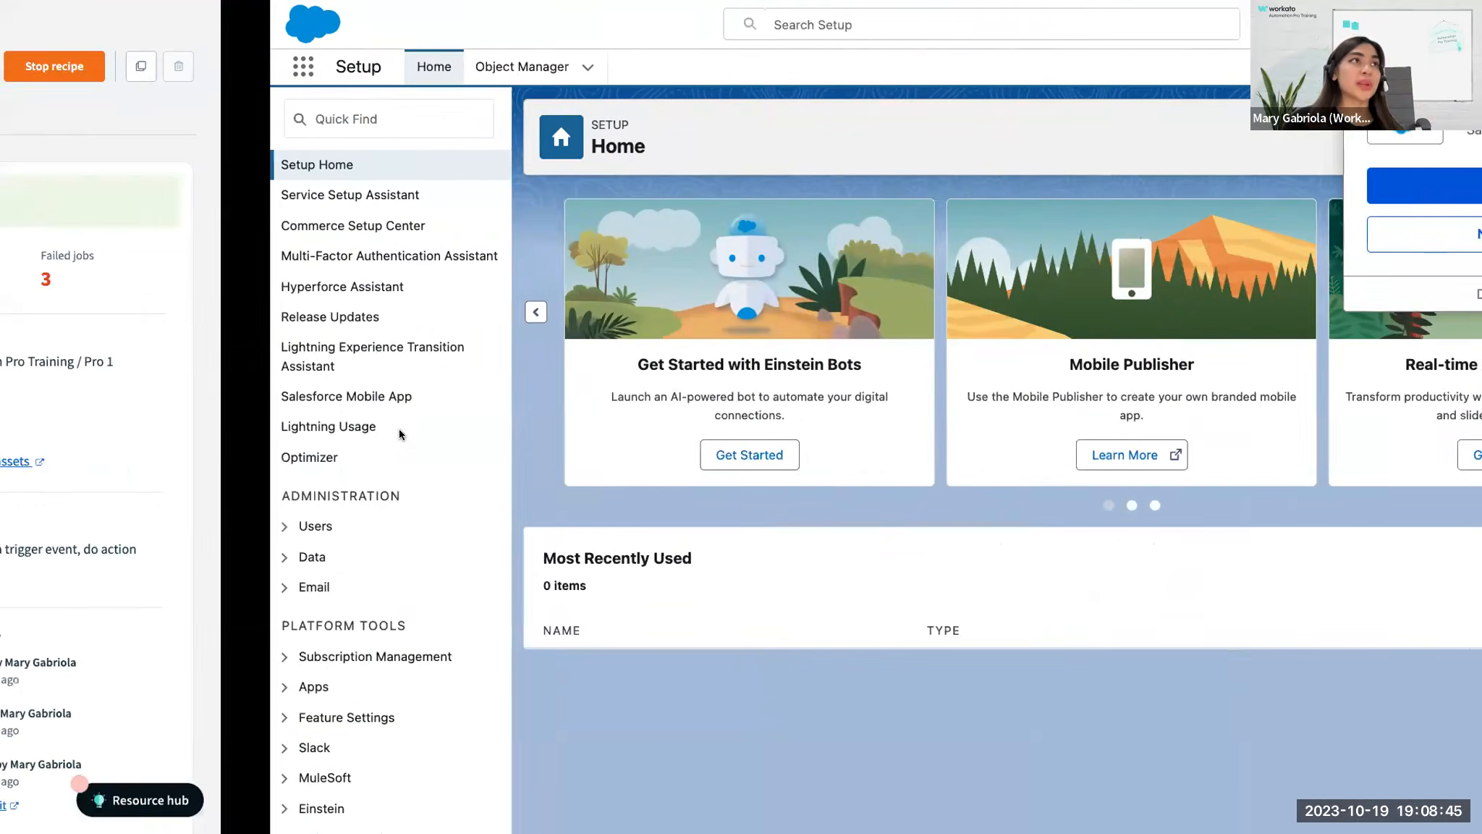
key(ctrl+Left)
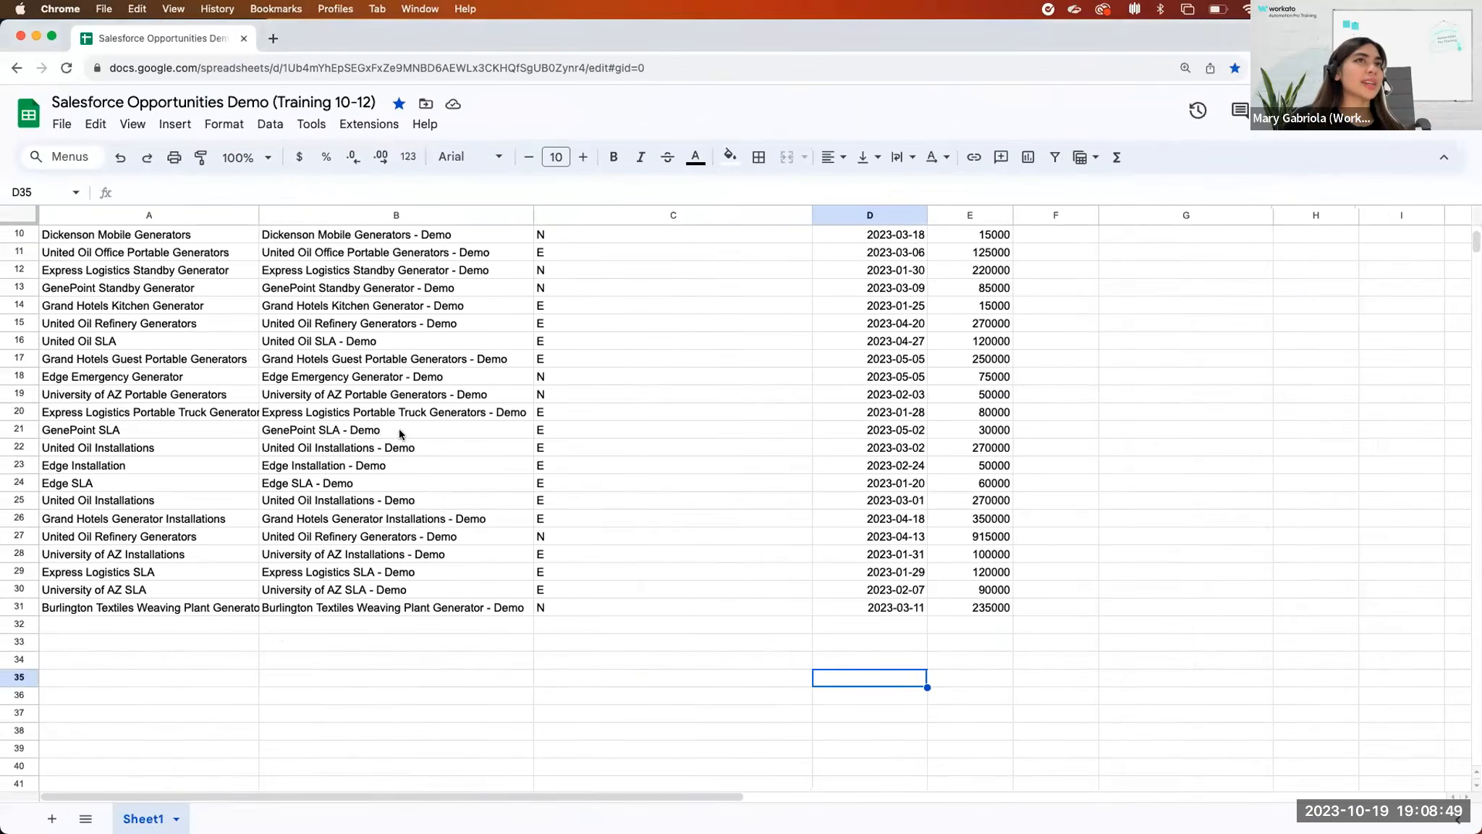
key(ctrl+Right)
key(ctrl+Right)
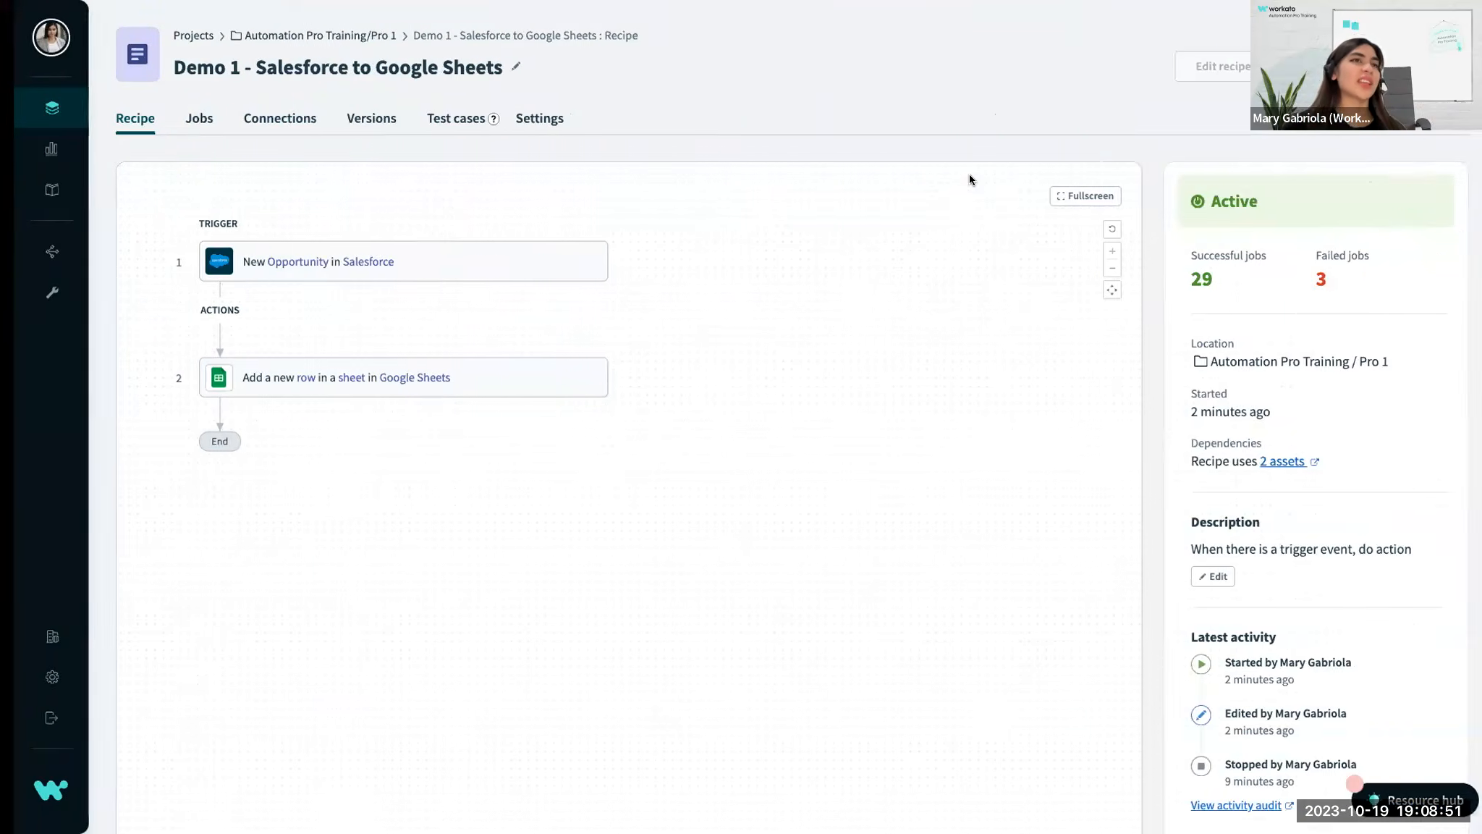
key(ctrl+Right)
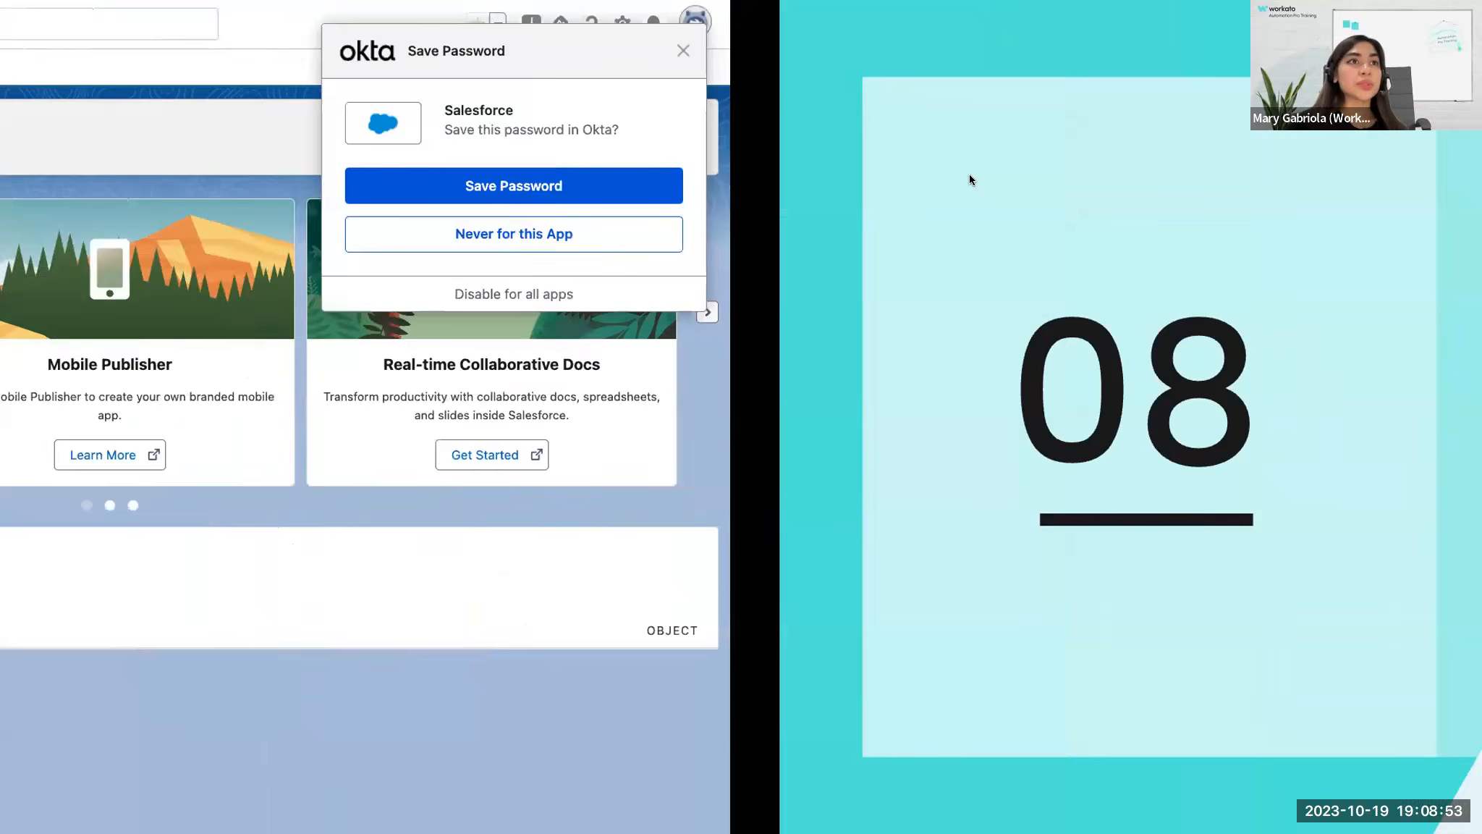
key(Right)
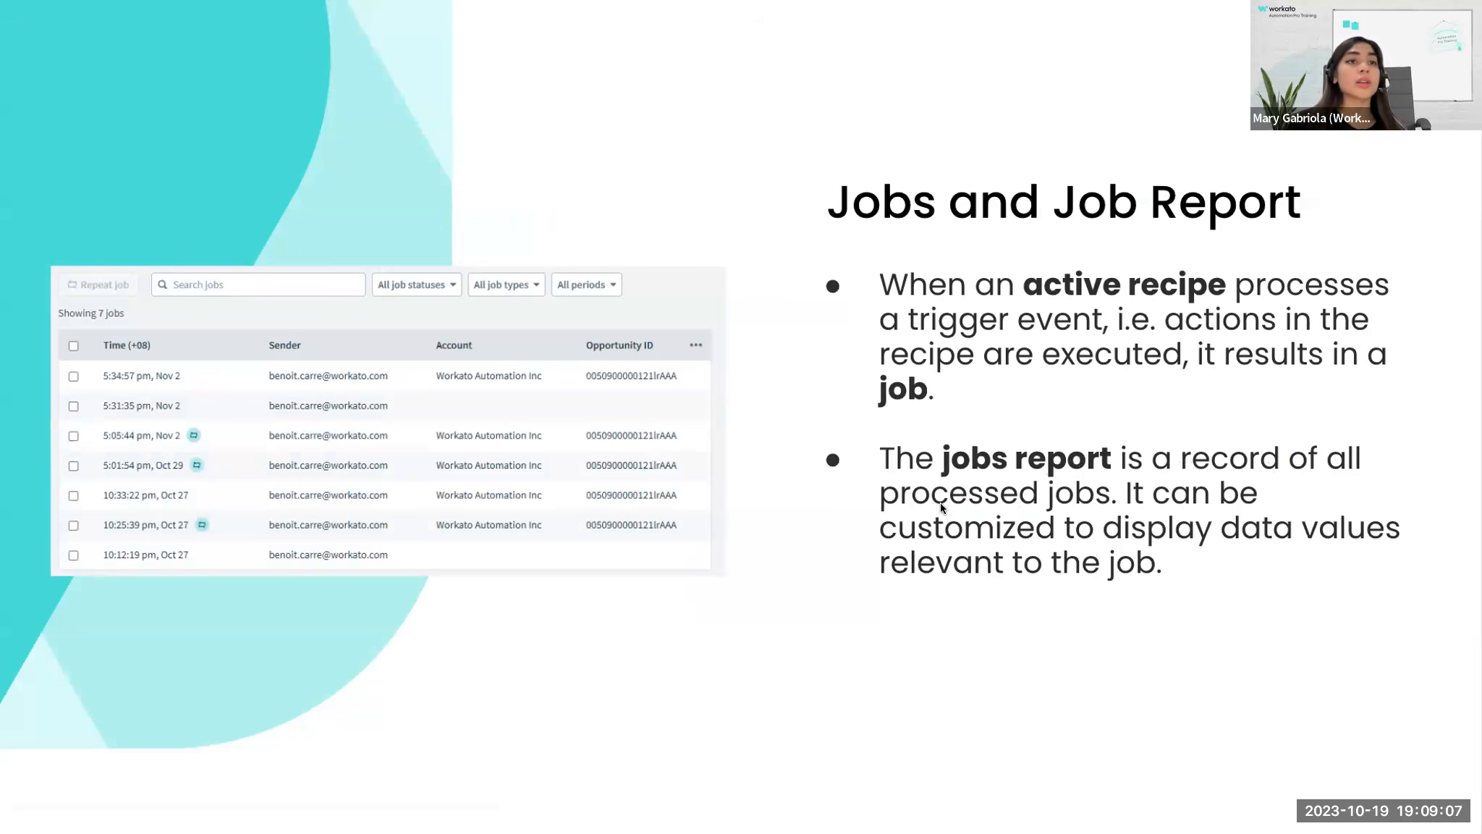
key(Left)
key(Right)
key(Right)
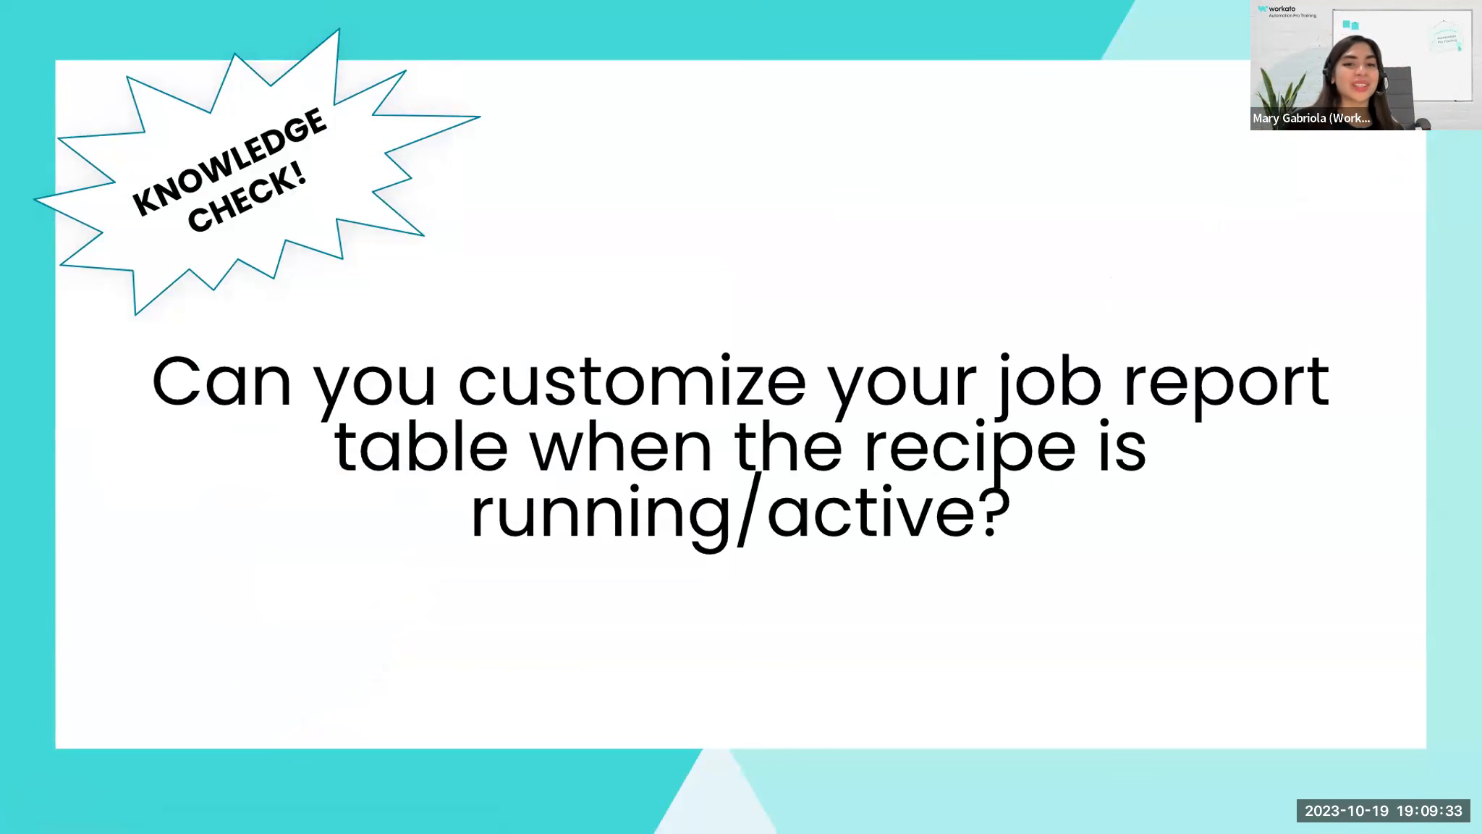
click(1088, 562)
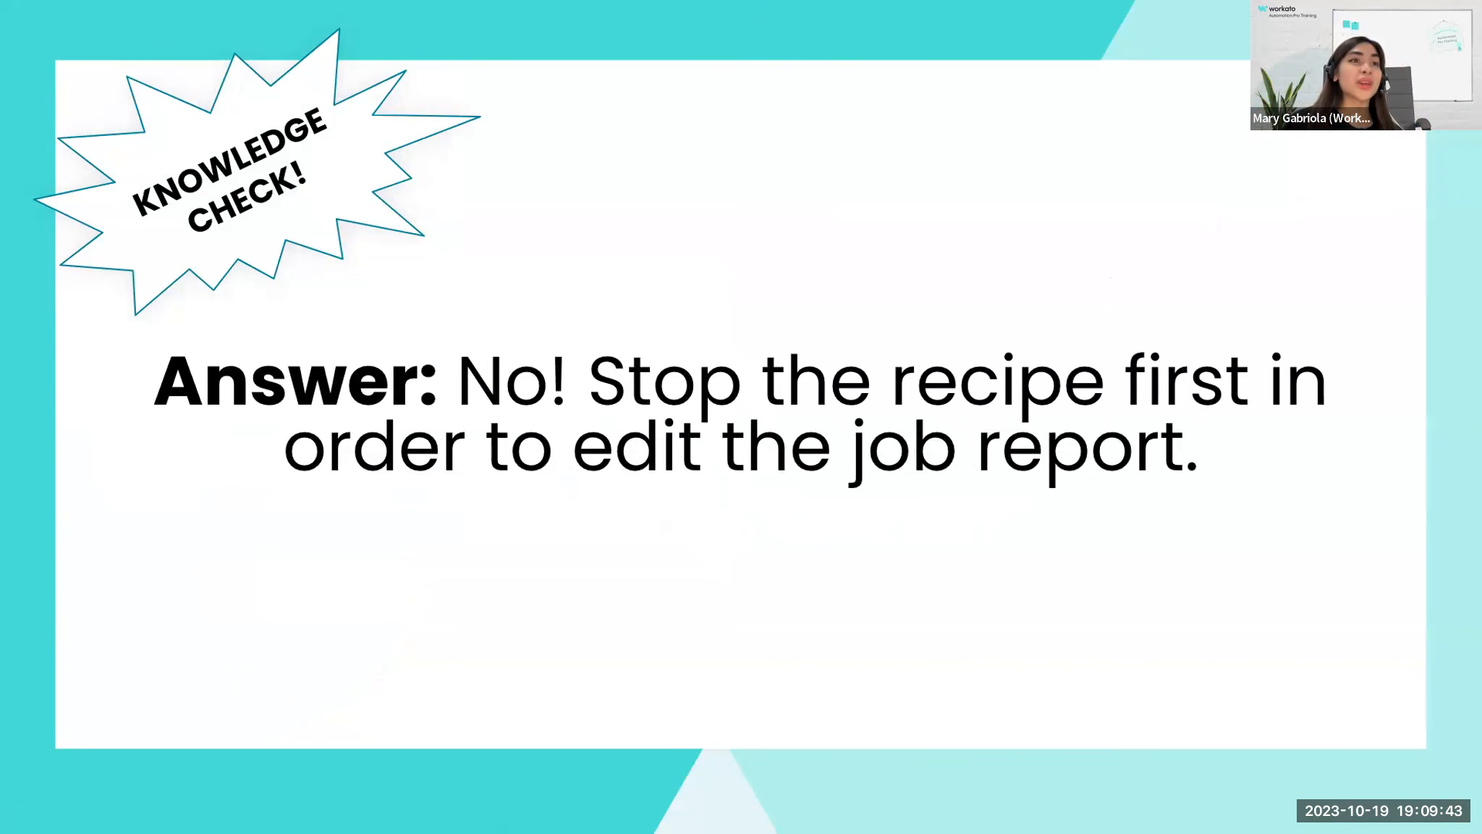
click(946, 716)
Switch back to Workato and view the job table's column configuration, including the note on editing custom columns, then close it.
key(ctrl+Left)
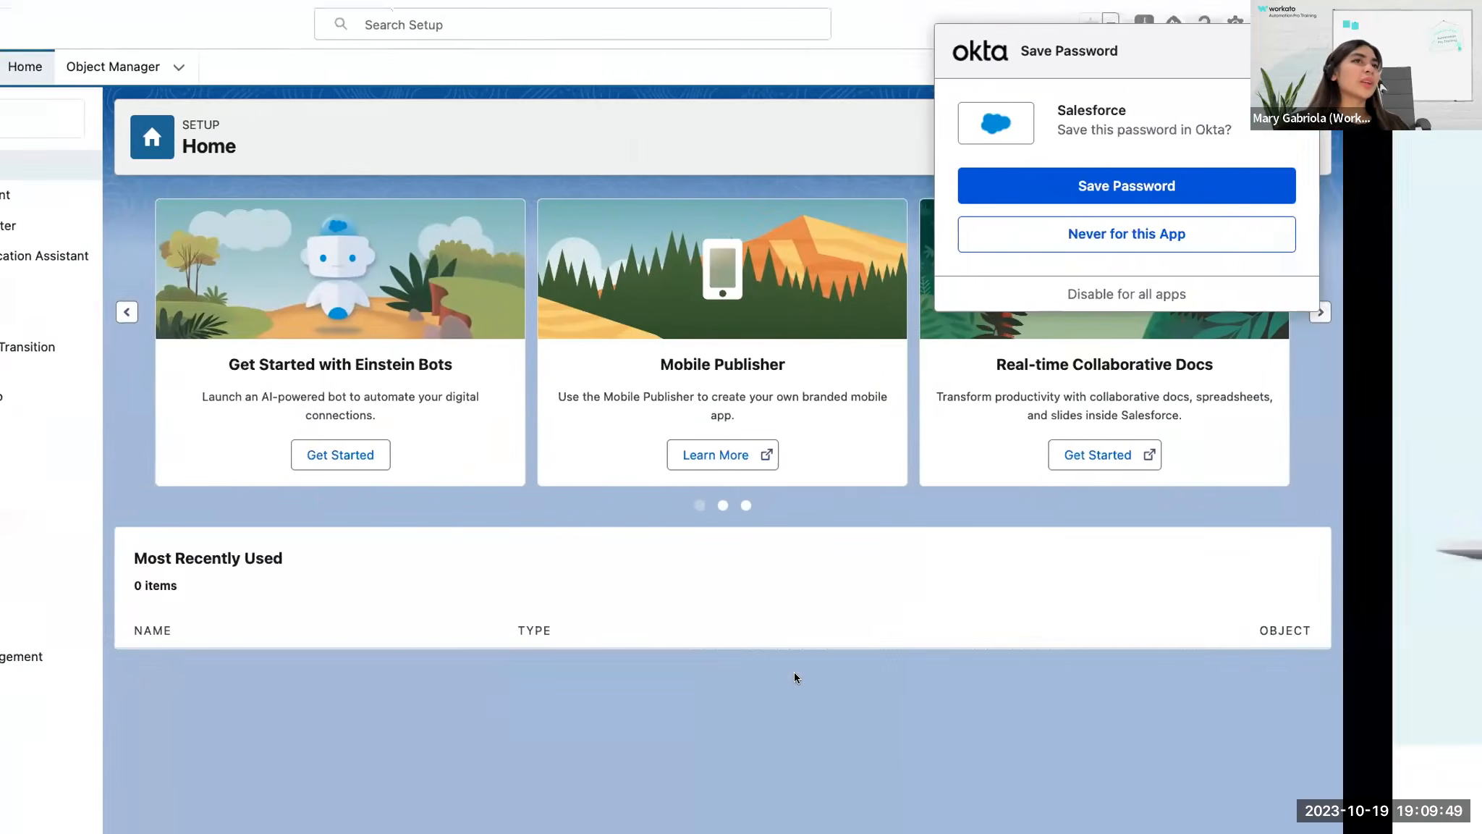
key(ctrl+Right)
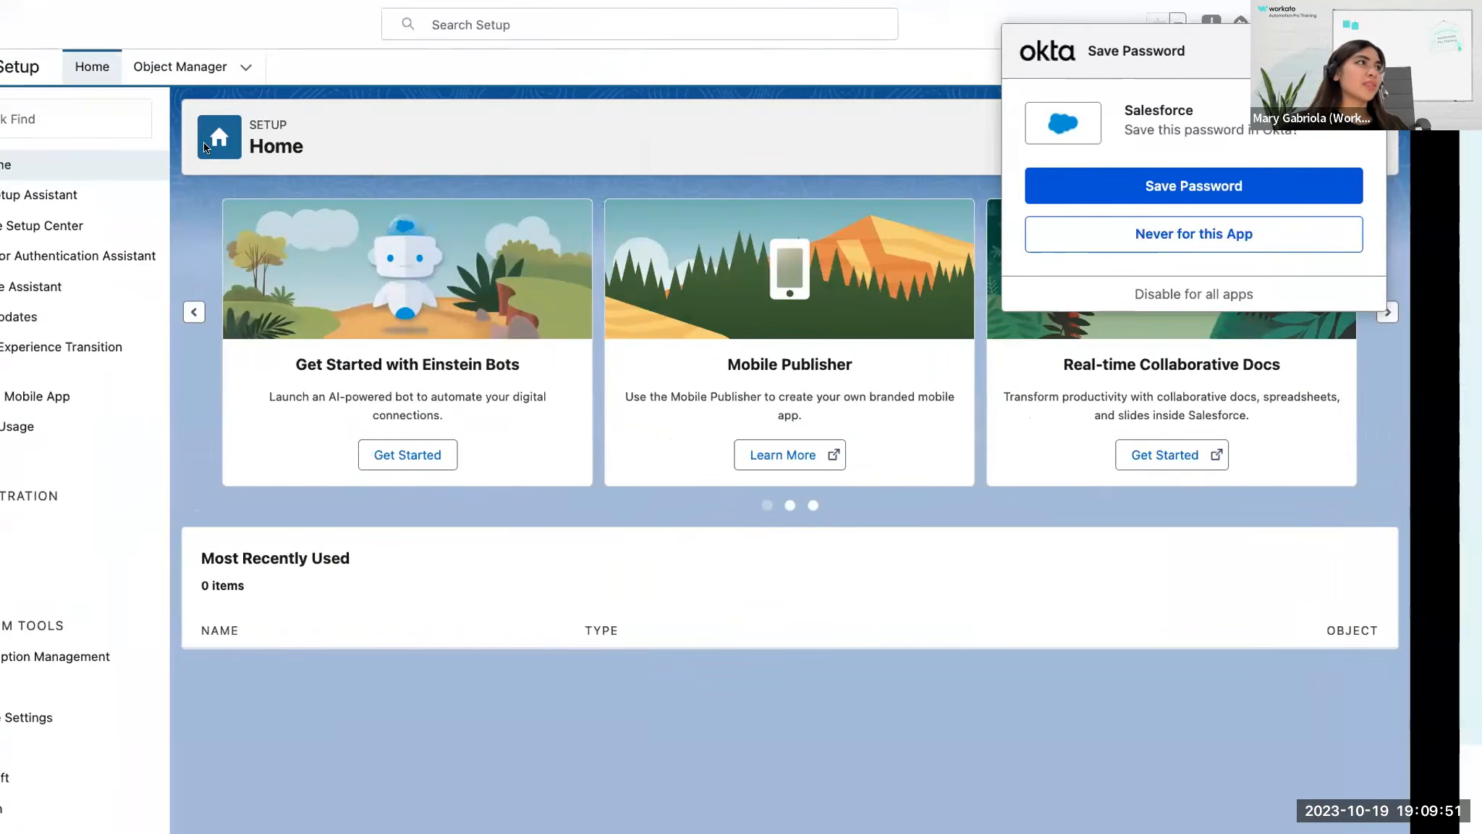
key(ctrl+Left)
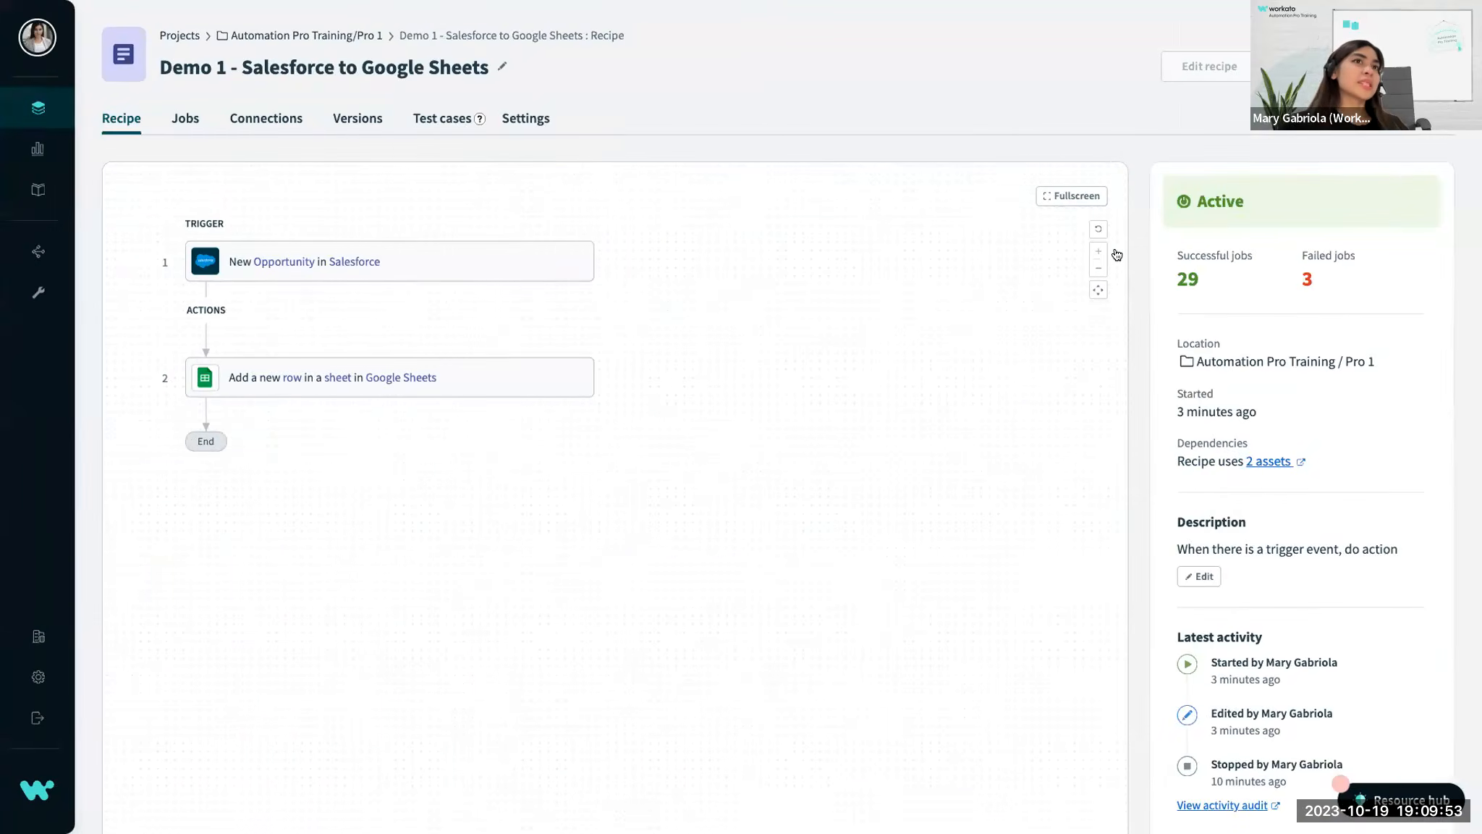
click(198, 117)
scroll(1117, 255, up, 5)
scroll(1117, 254, down, 5)
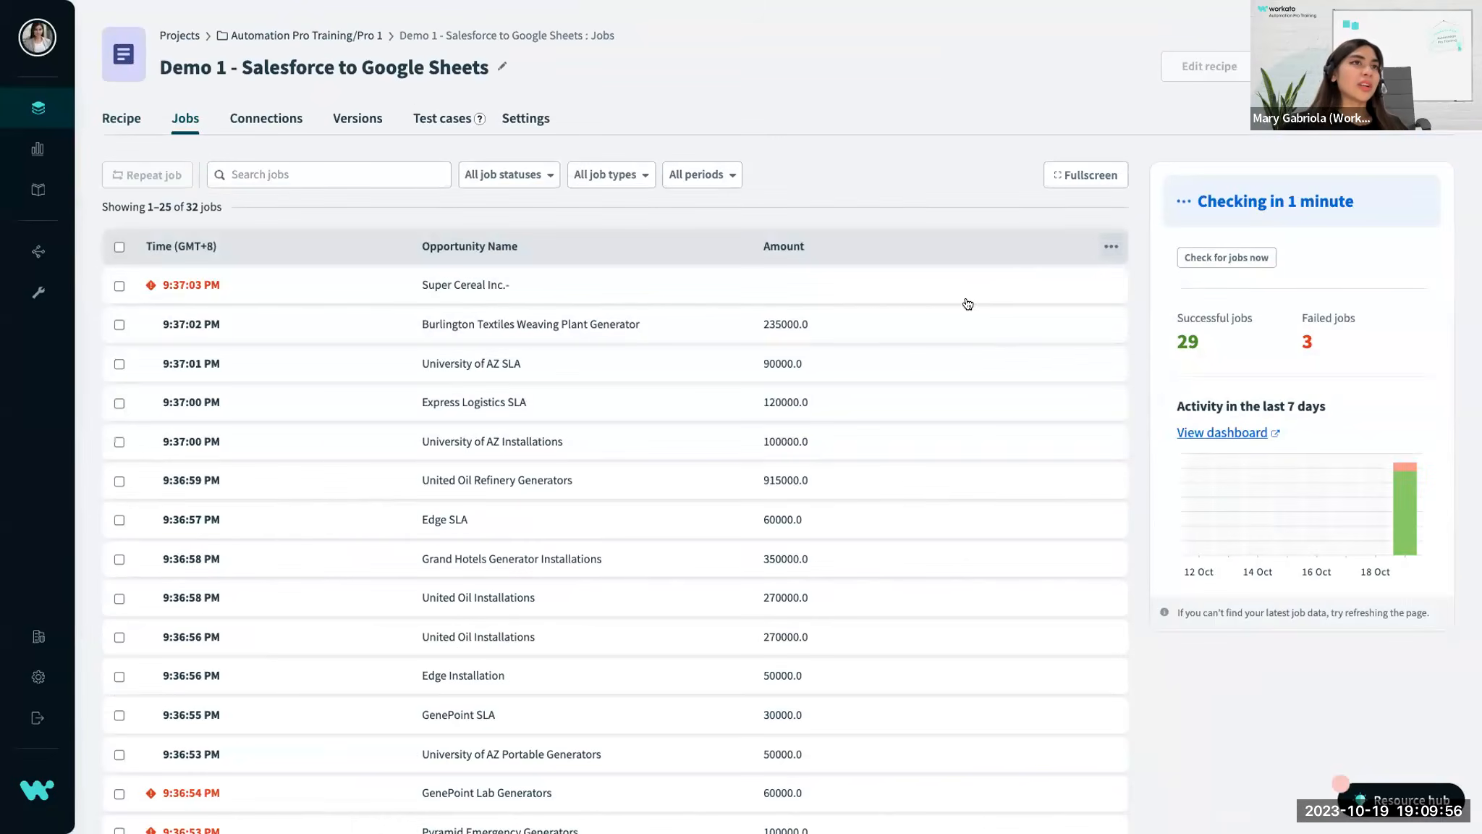
click(1105, 243)
click(968, 280)
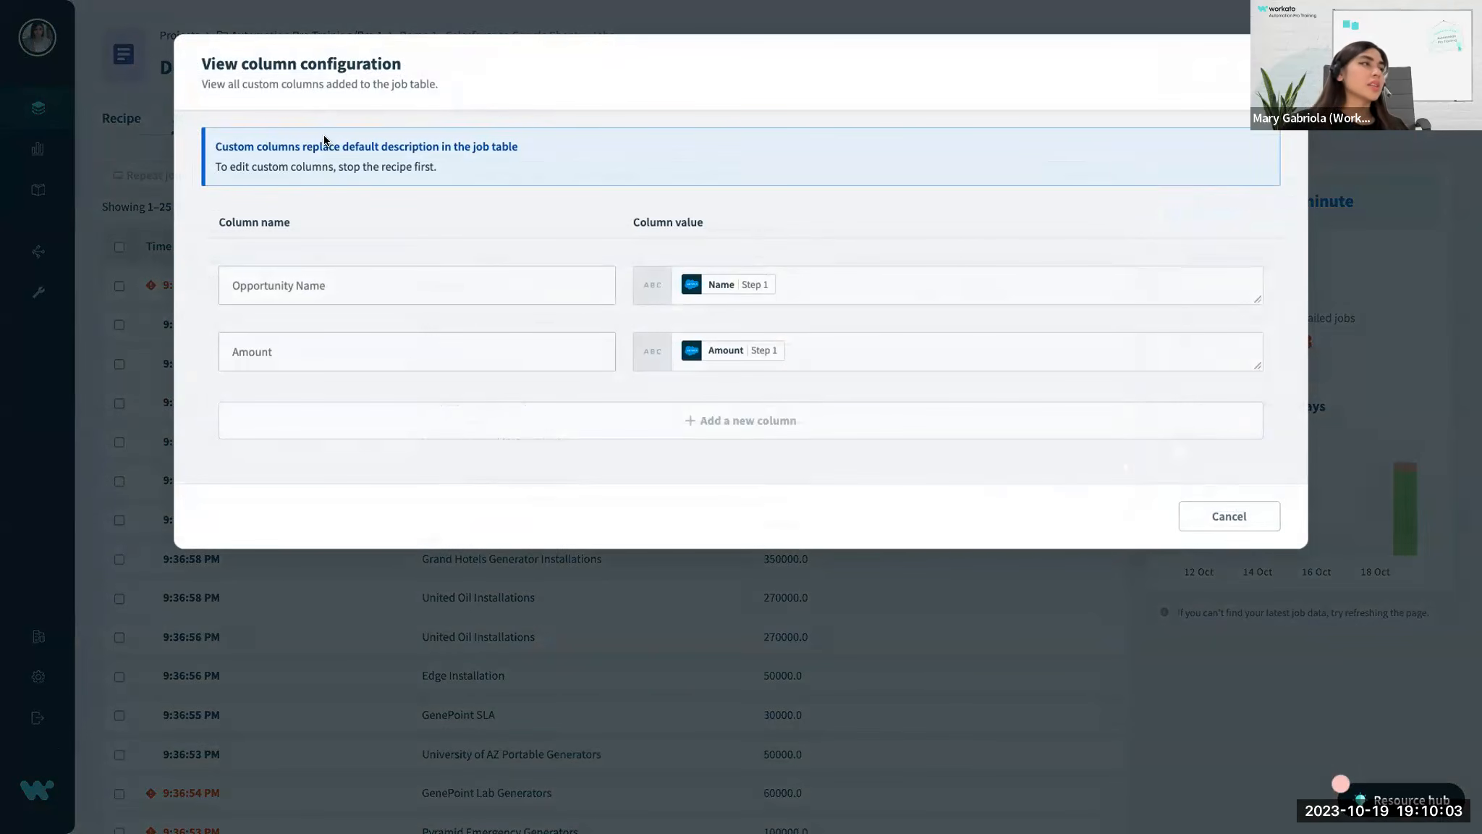
drag(336, 167, 442, 166)
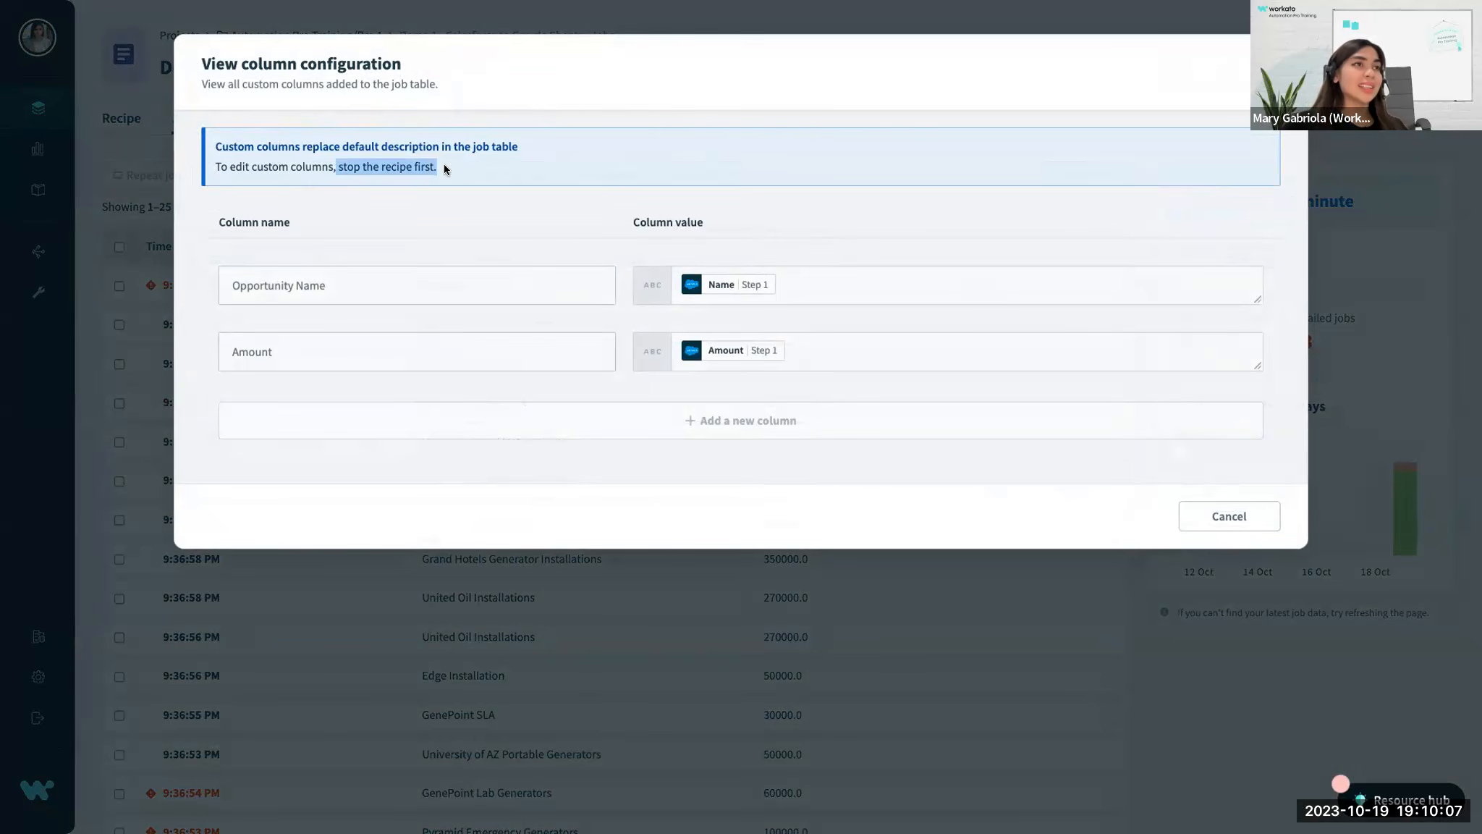
mouse_move(1161, 6)
click(1272, 65)
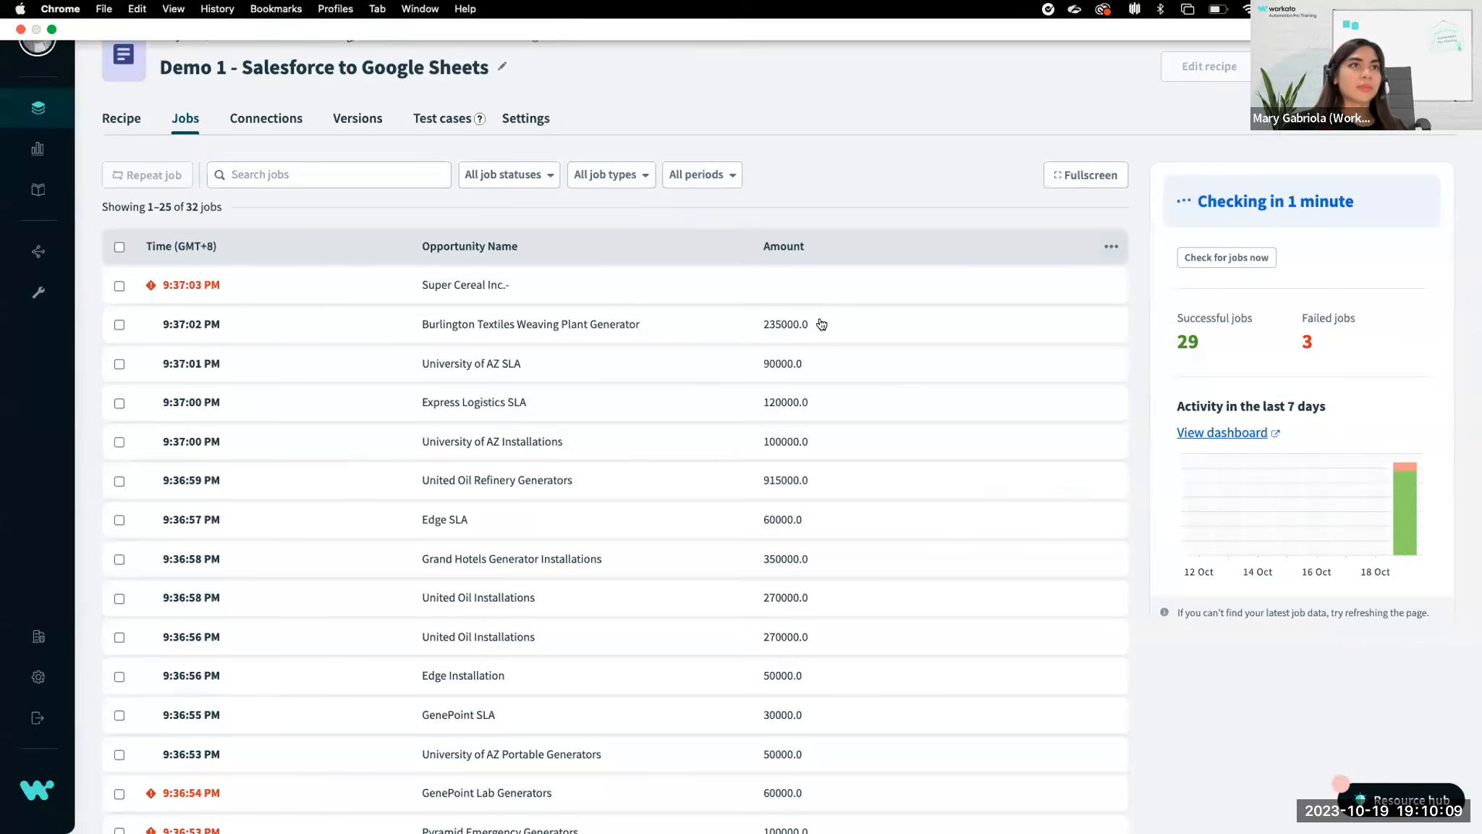
key(ctrl+Right)
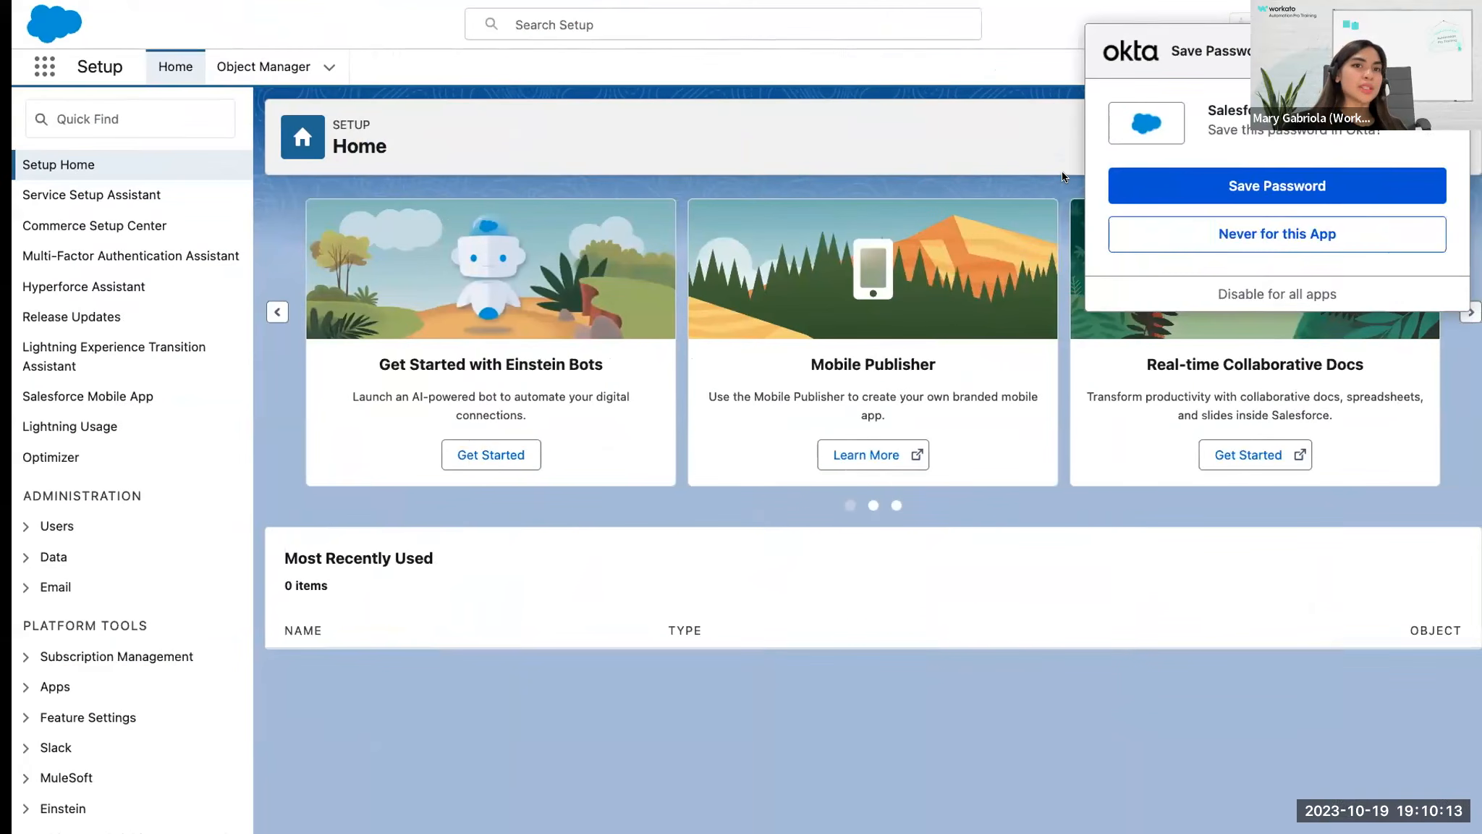
key(ctrl+Right)
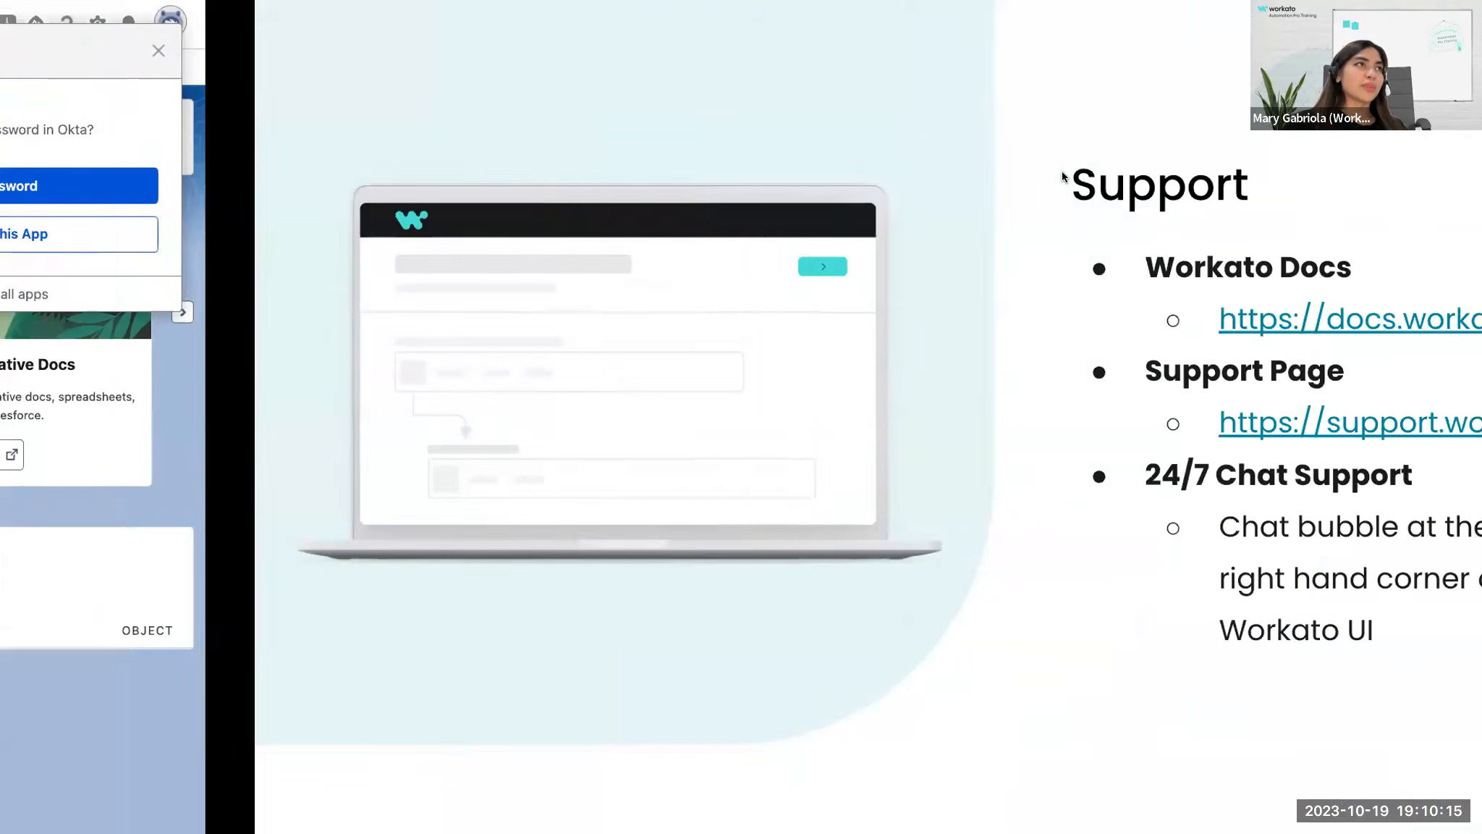
key(ctrl+Left)
key(ctrl+Left)
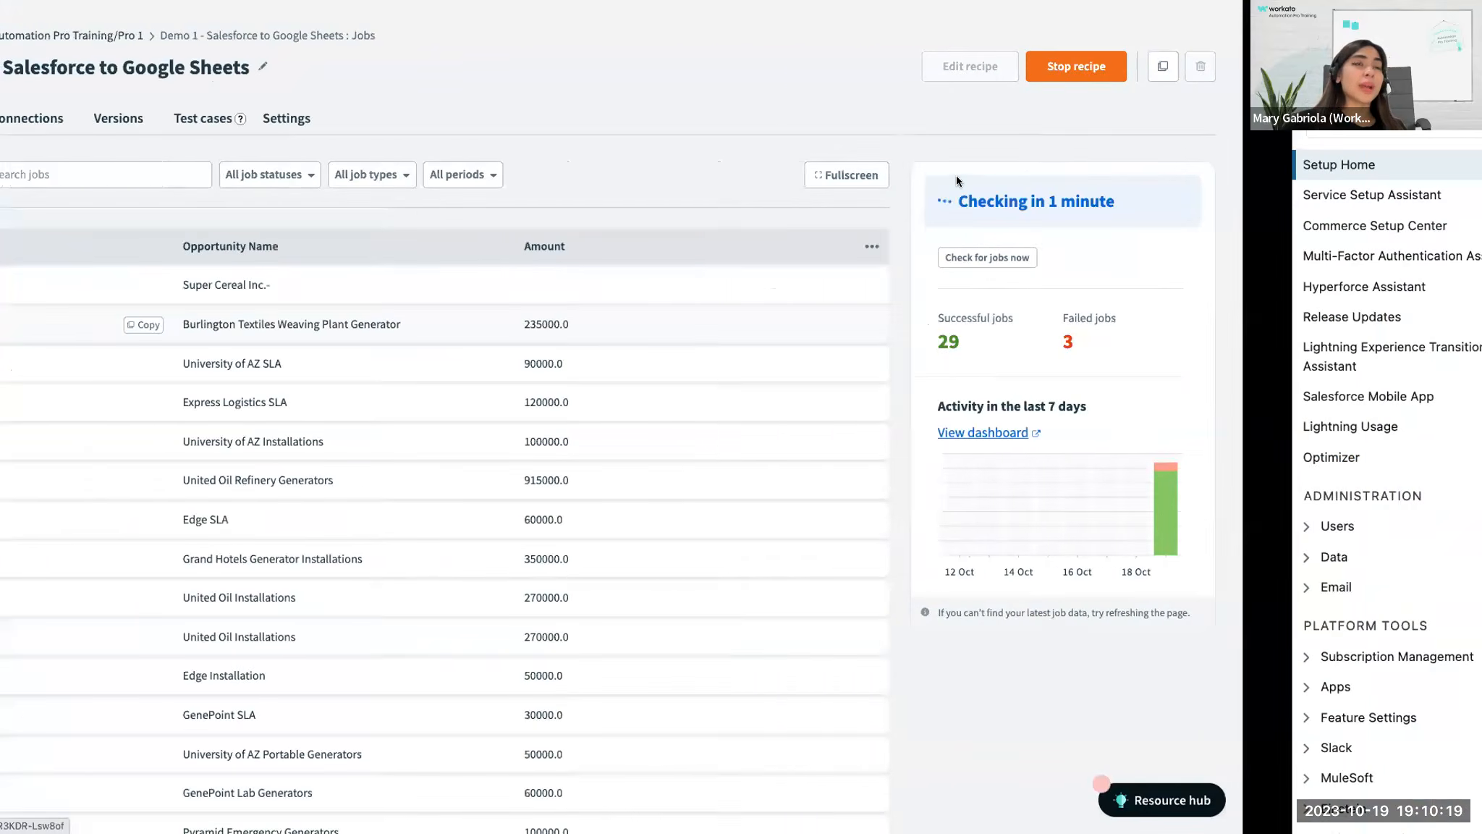
key(ctrl+Right)
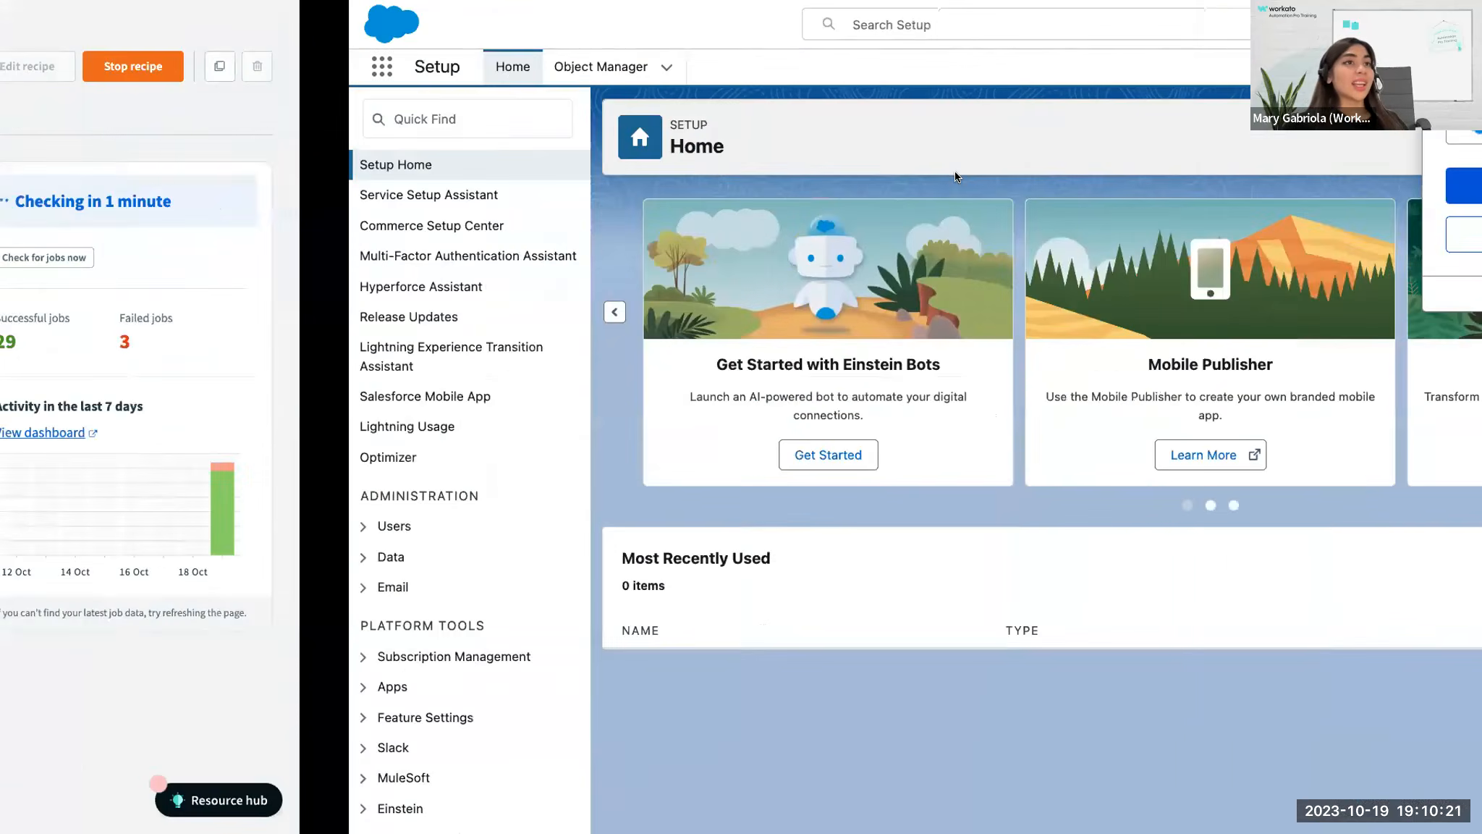
key(ctrl+Right)
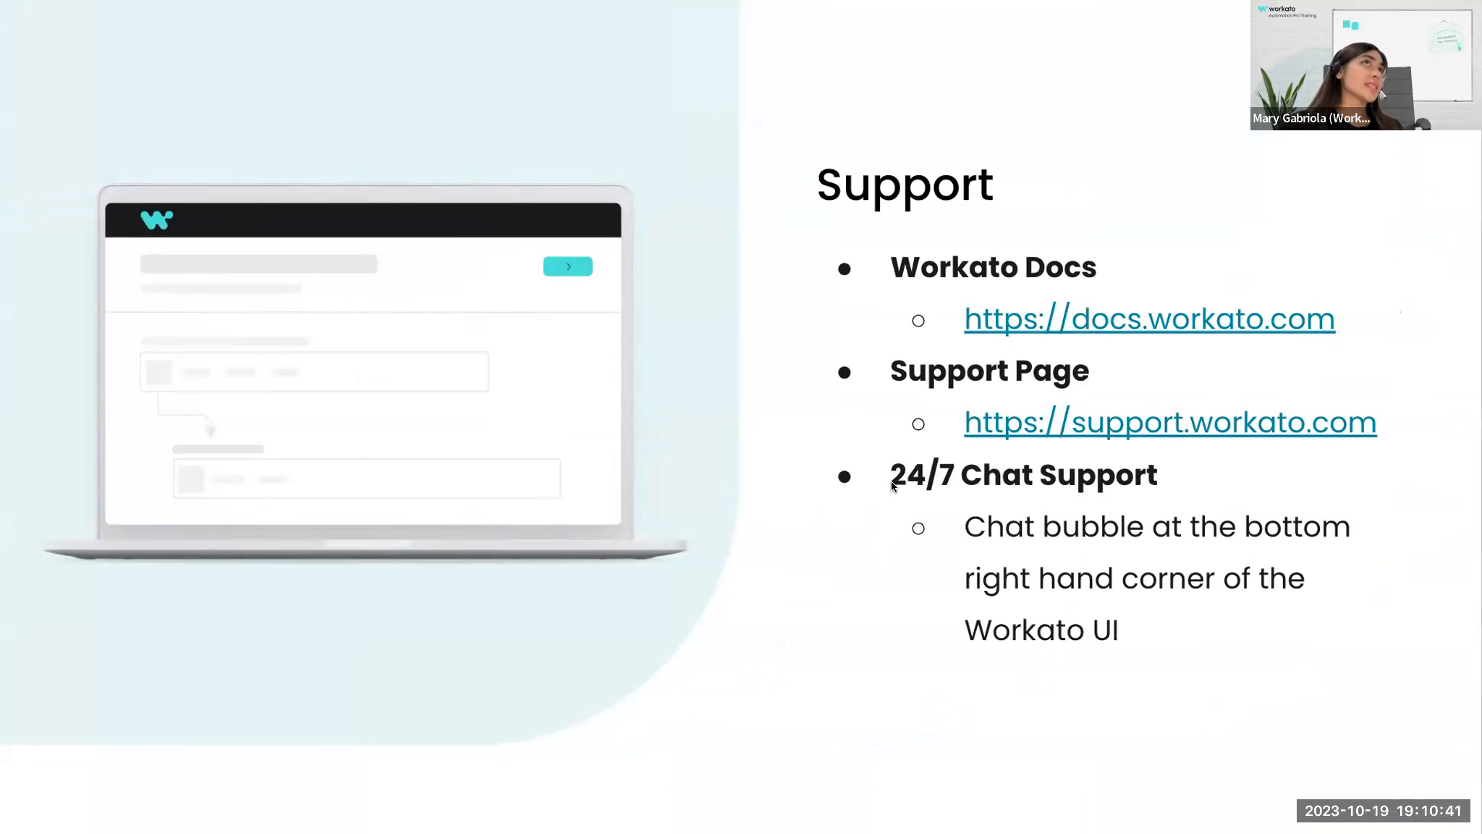
Switch back to Workato and open the support chat messages from the Resource hub.
key(ctrl+Left)
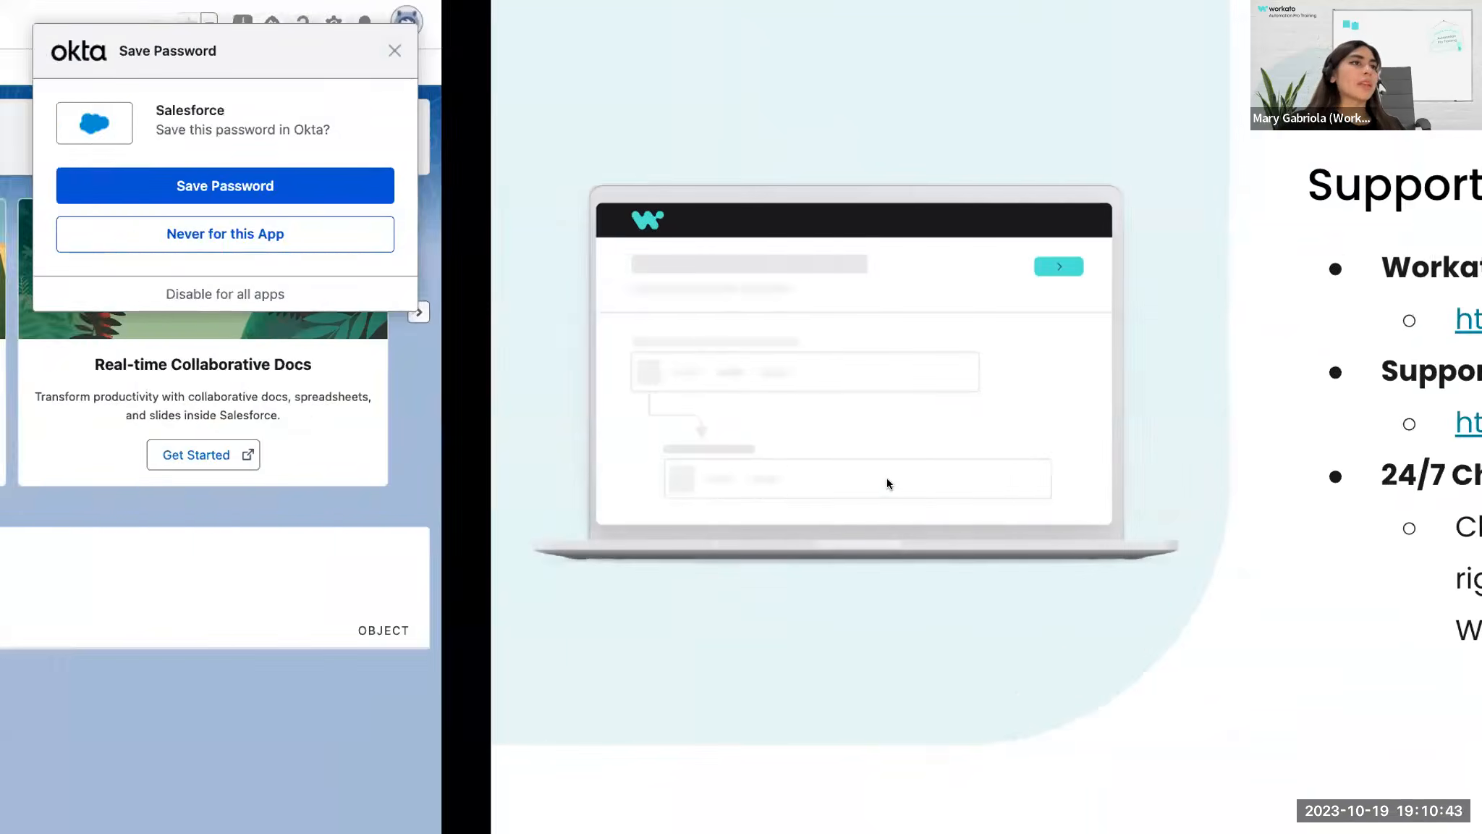
key(ctrl+Left)
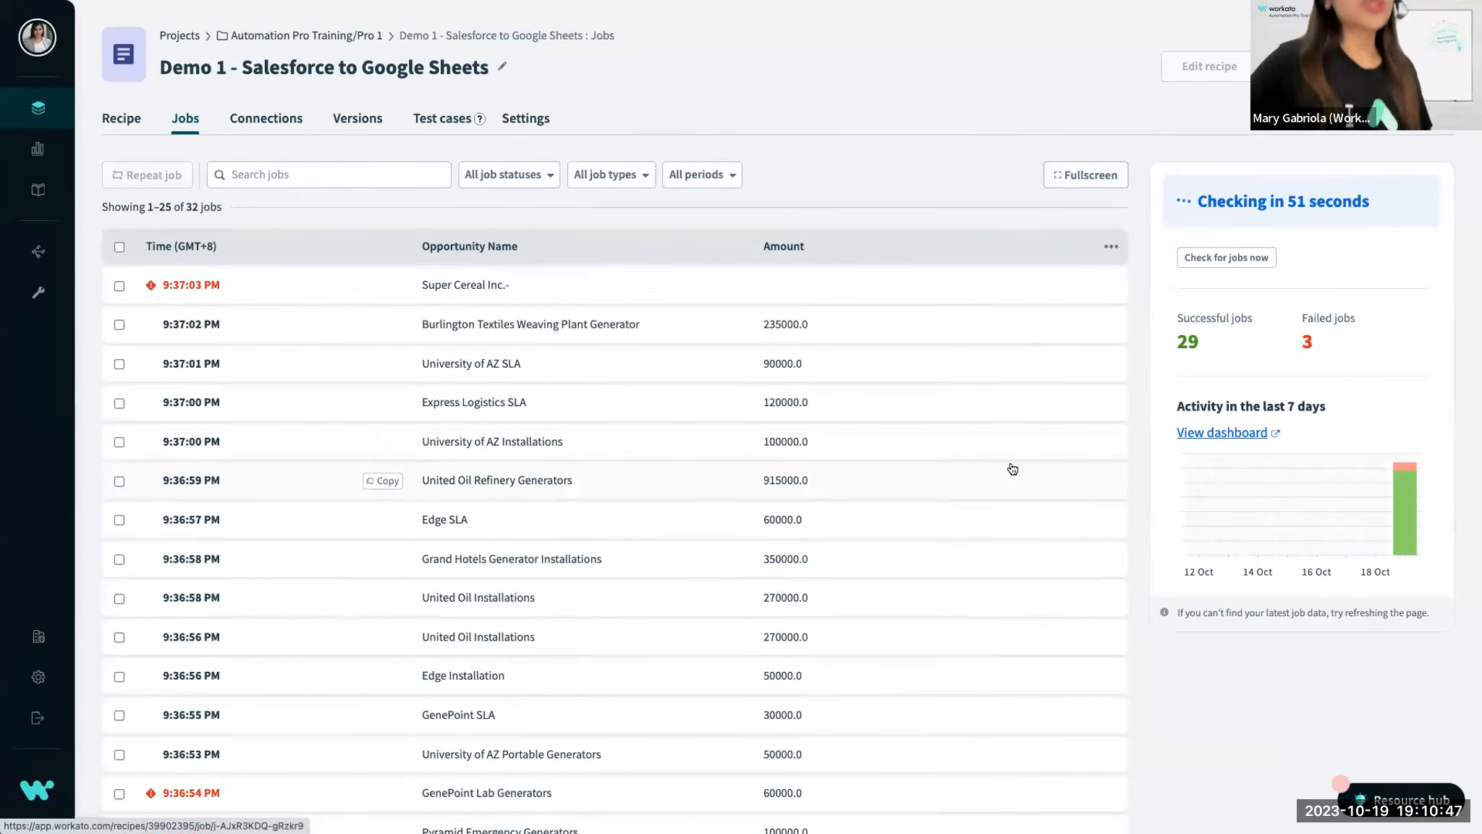
click(1386, 795)
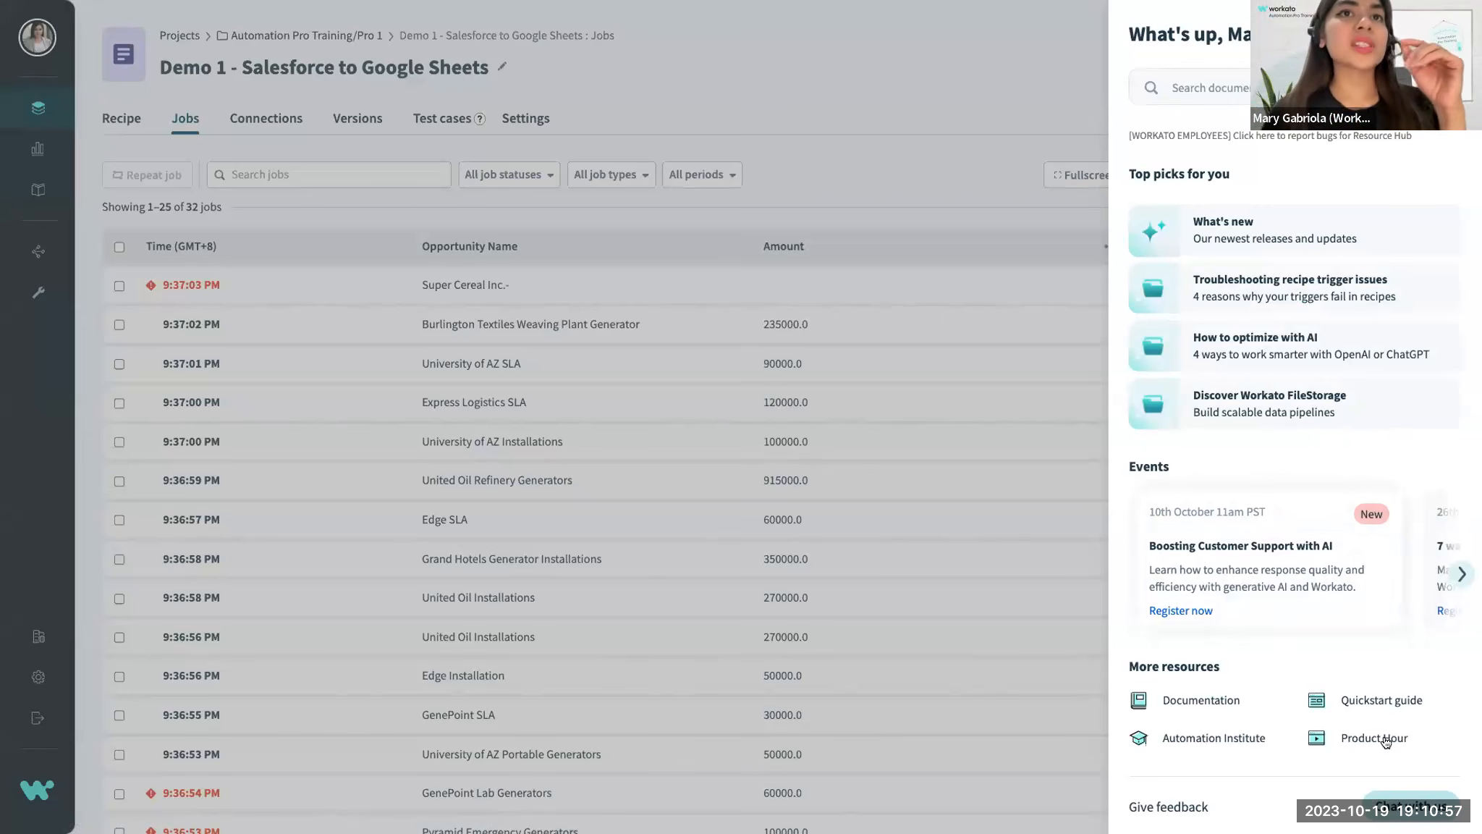
click(1403, 807)
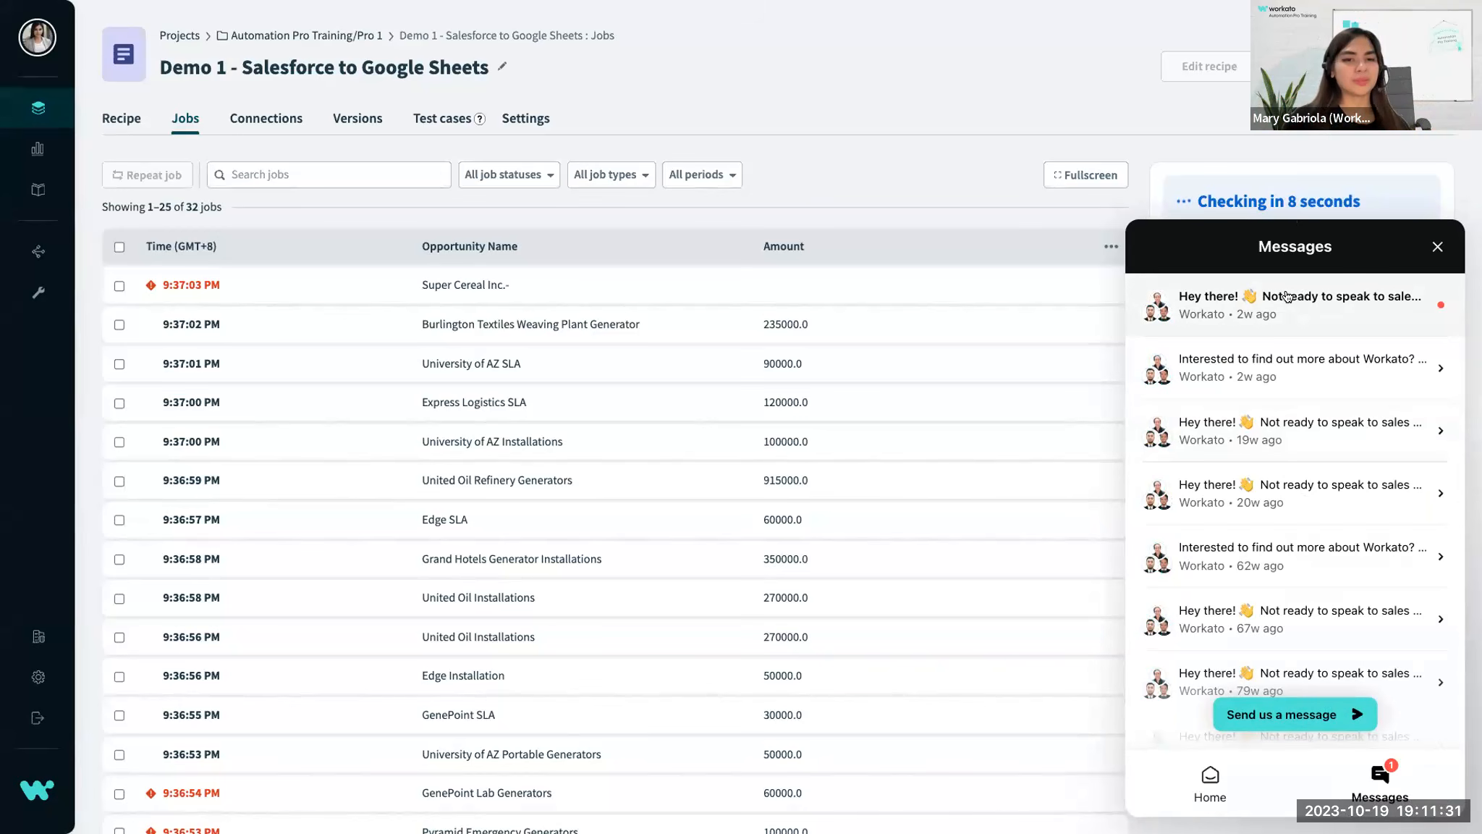
key(ctrl+Left)
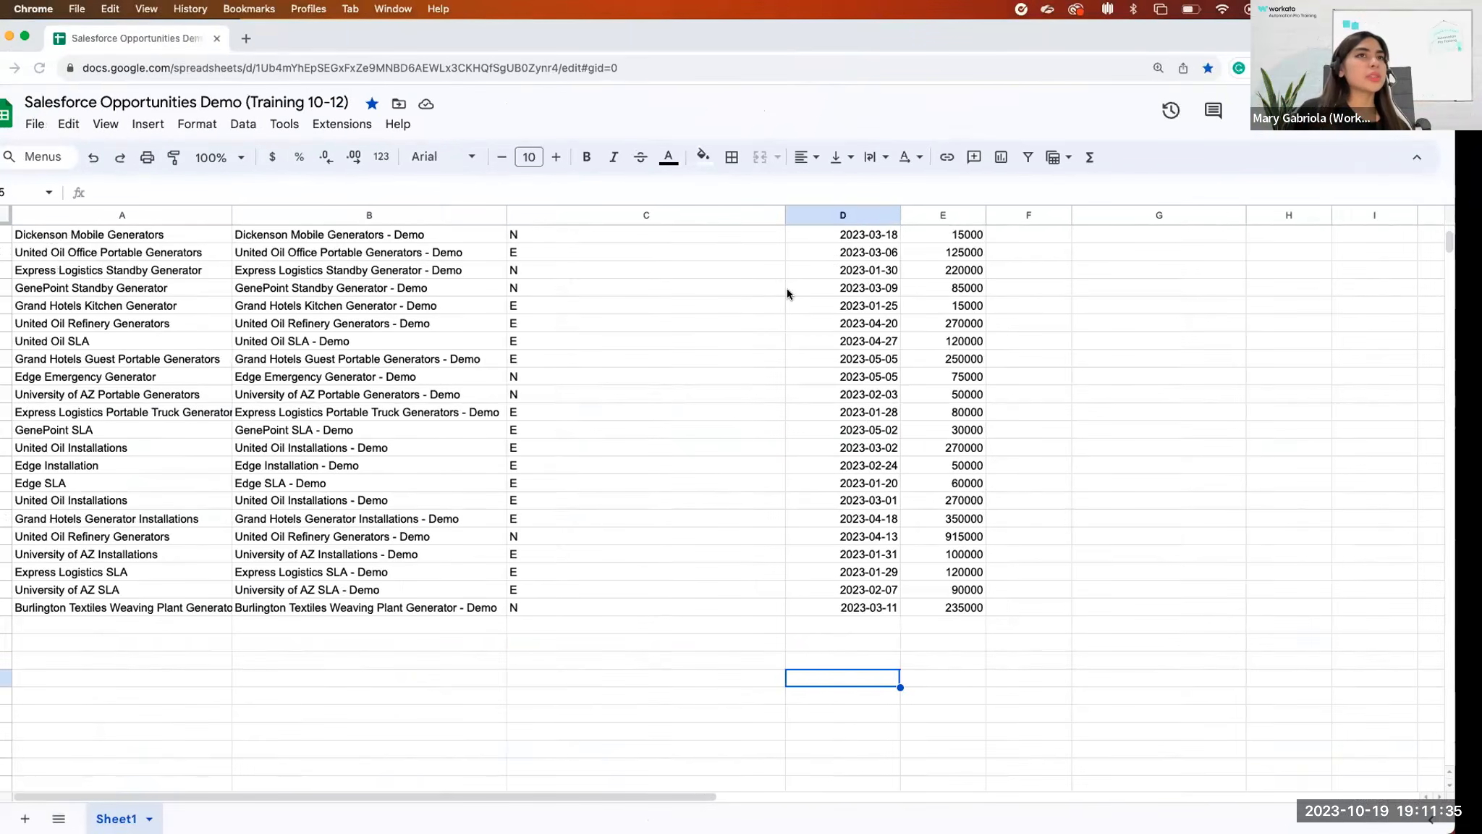
key(ctrl+Right)
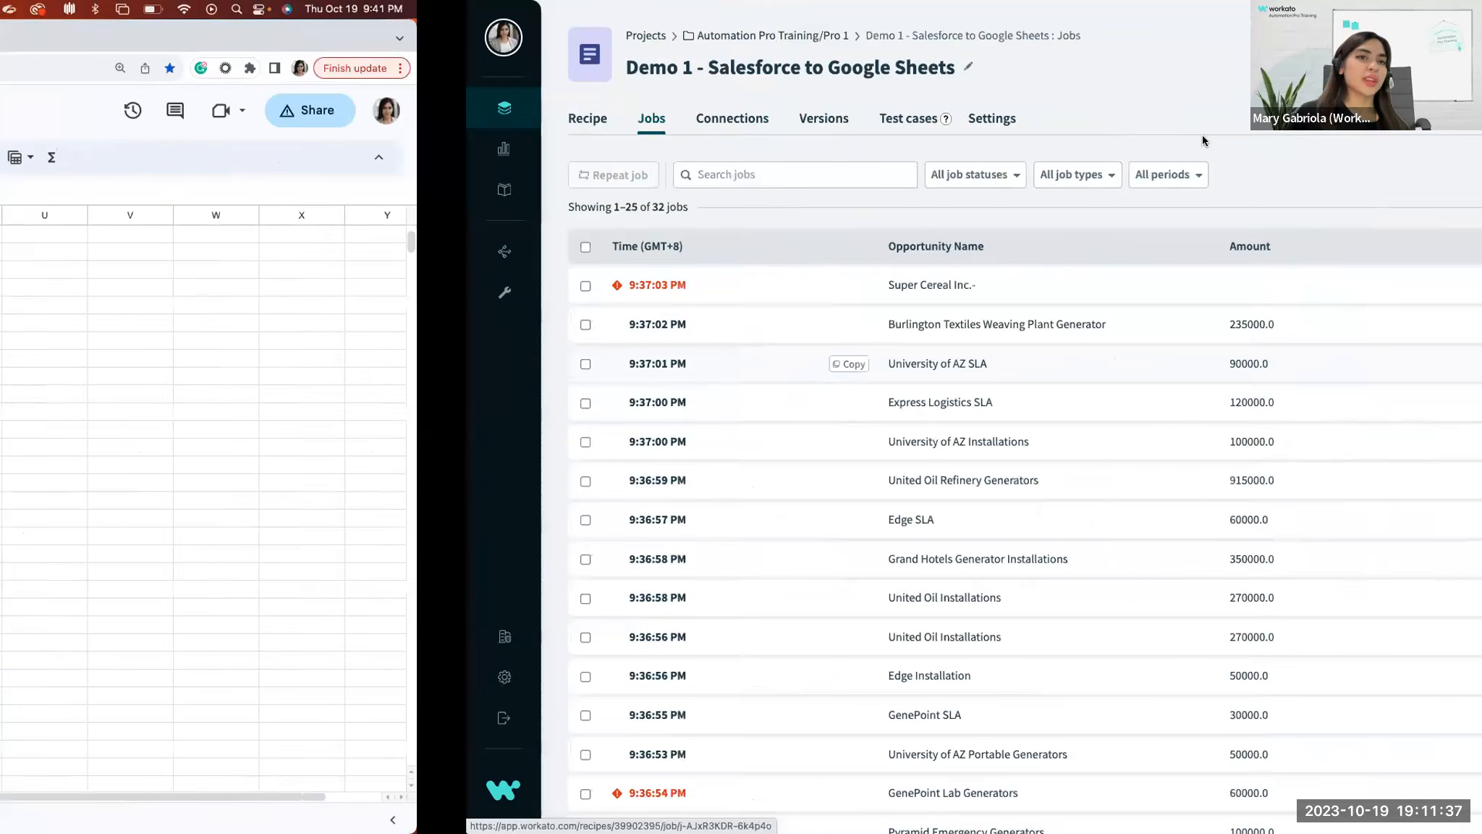
key(ctrl+Right)
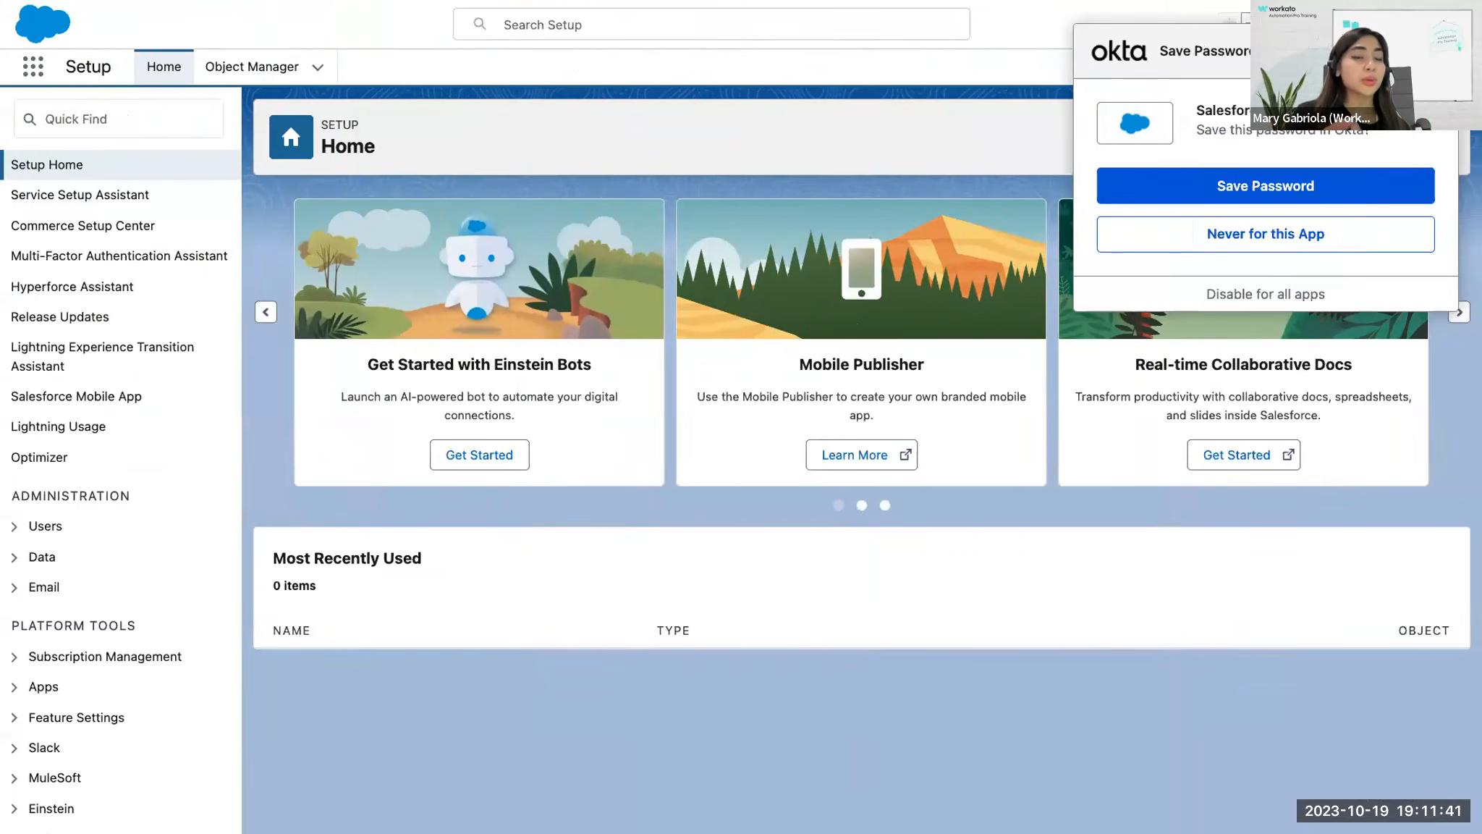
key(ctrl+Right)
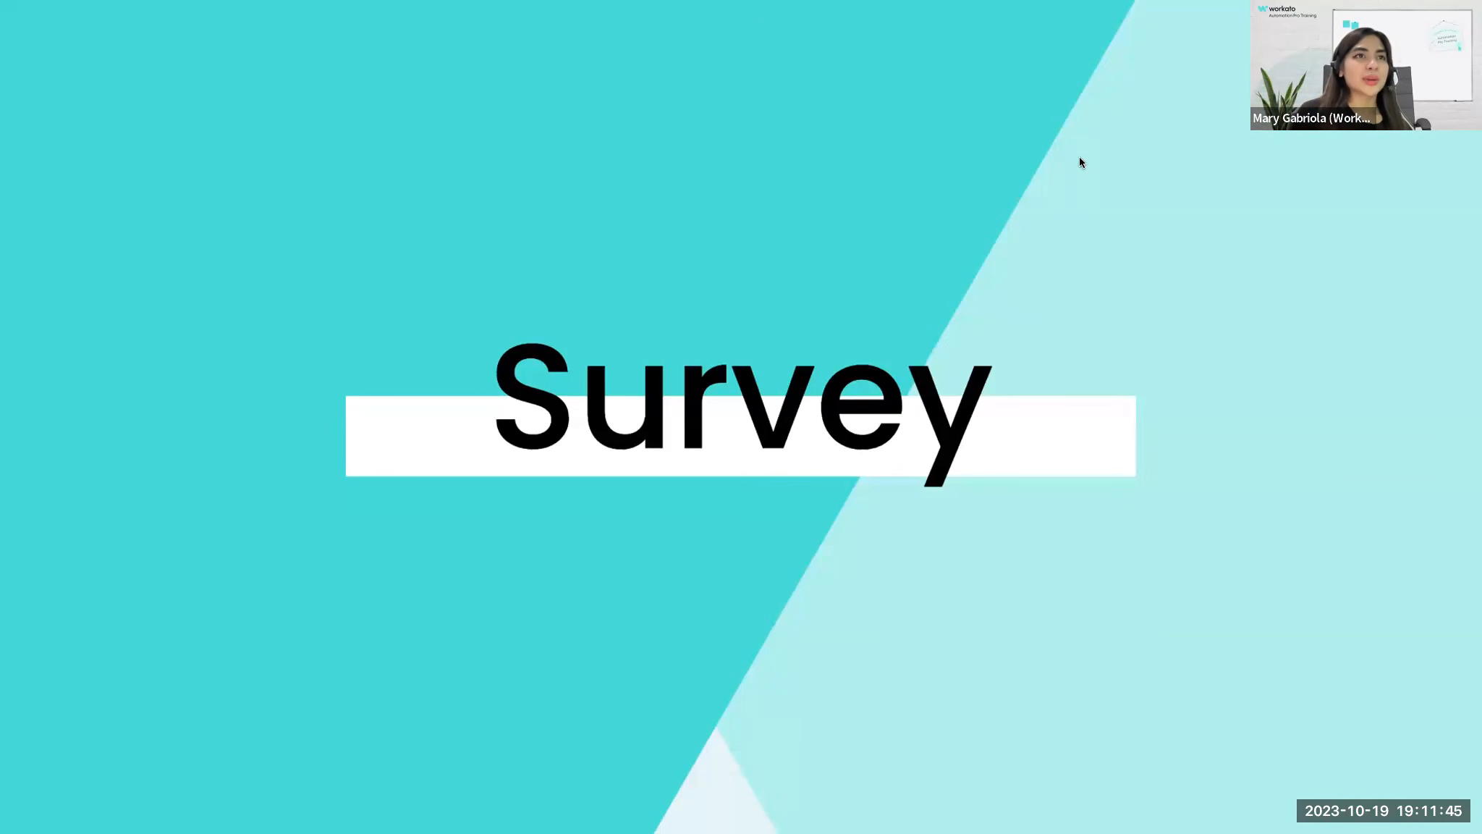
key(Right)
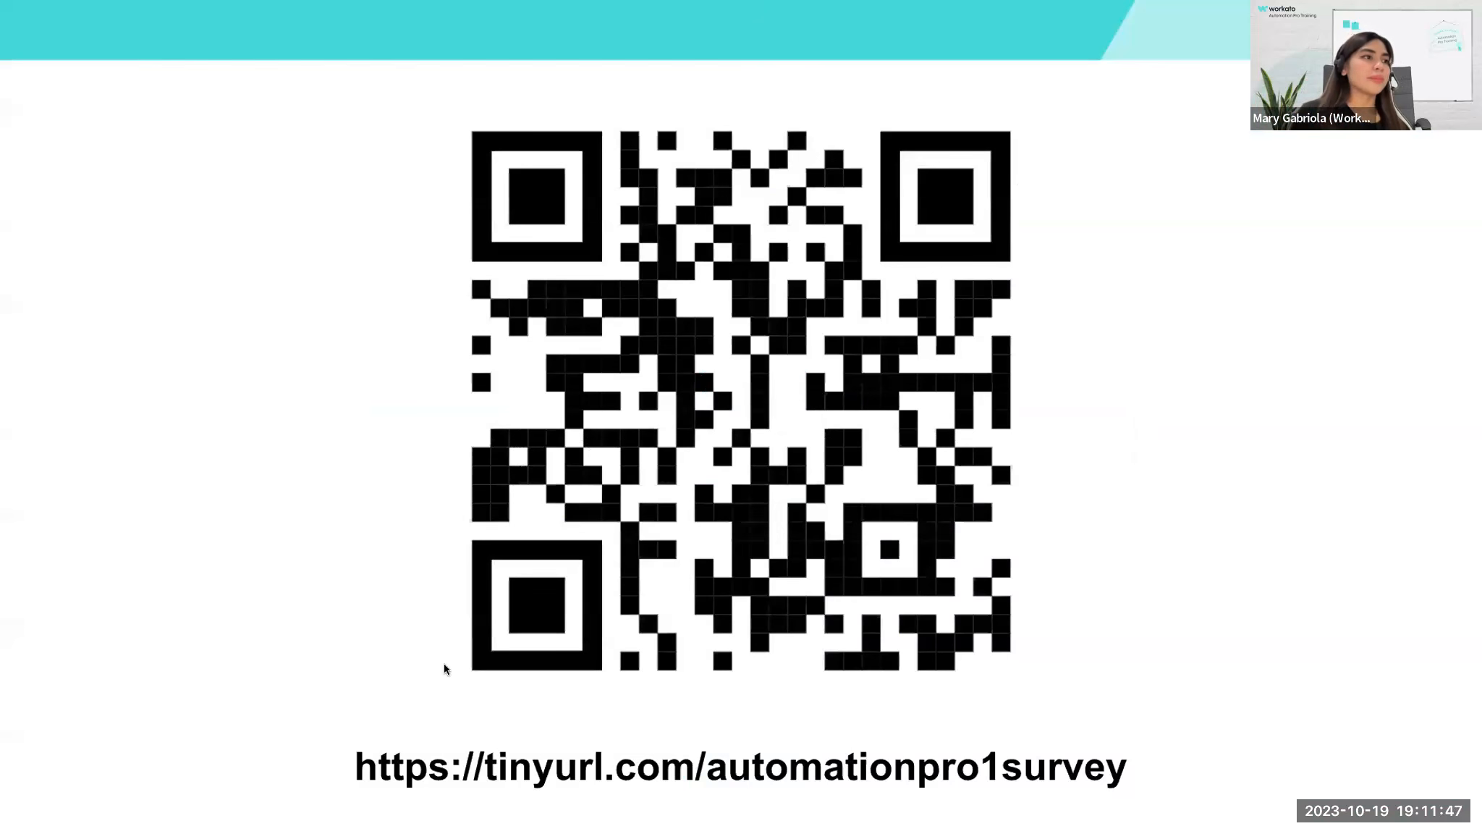
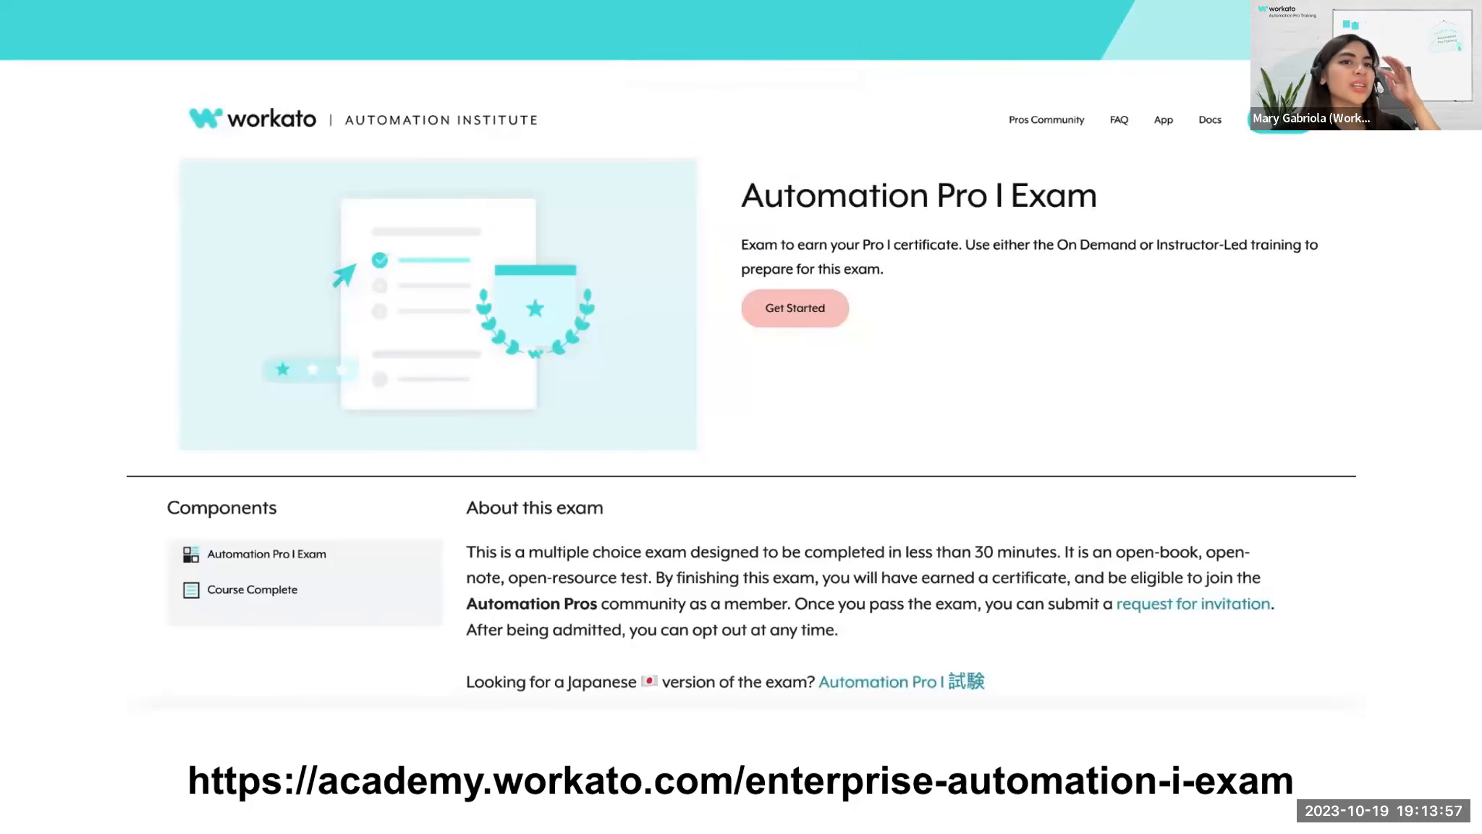
click(1324, 452)
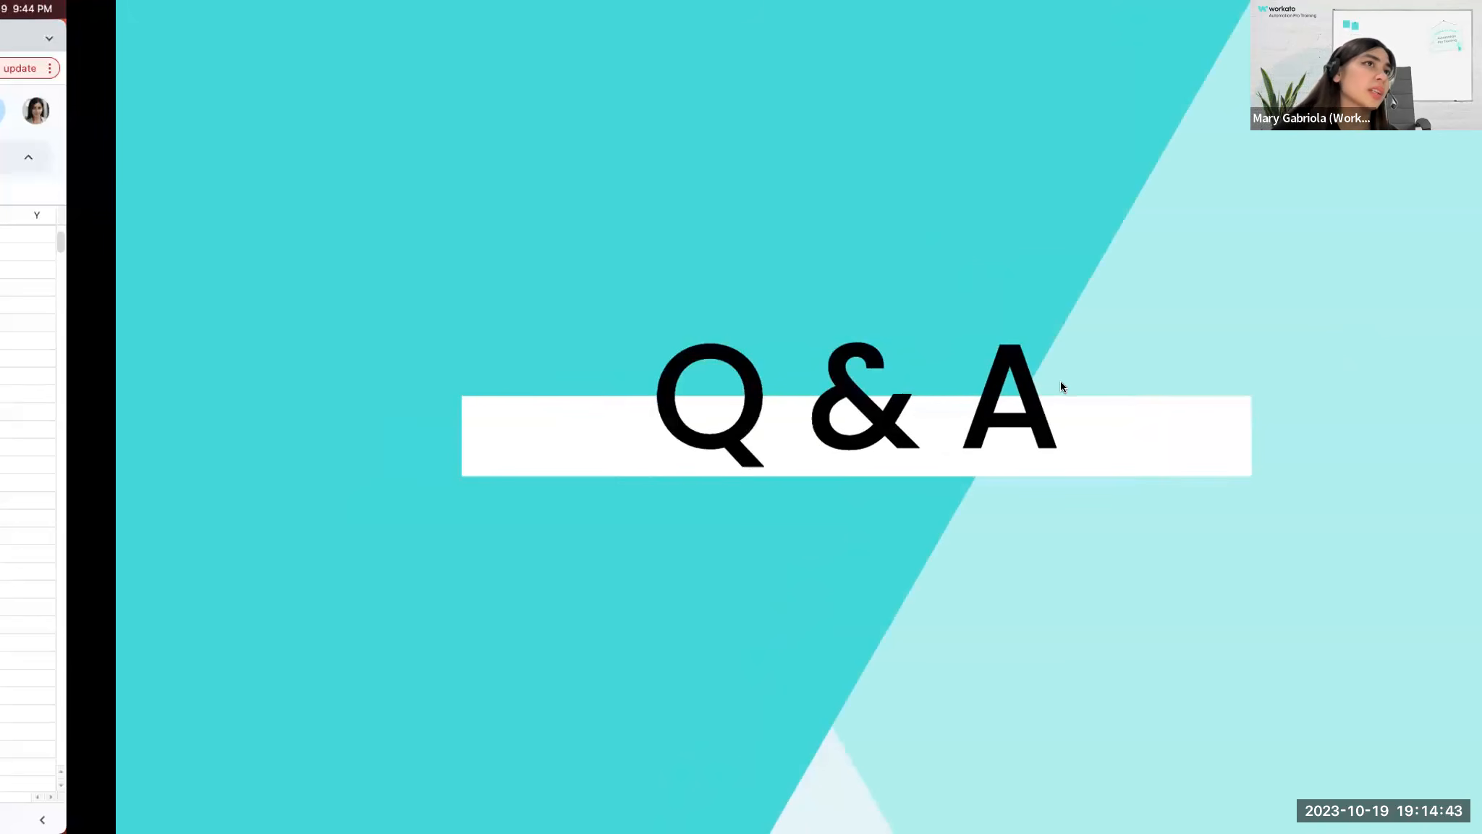
Switch back to Workato, open the Recipe lifecycle management tool, and close the support chat messages.
key(ctrl+Left)
click(42, 294)
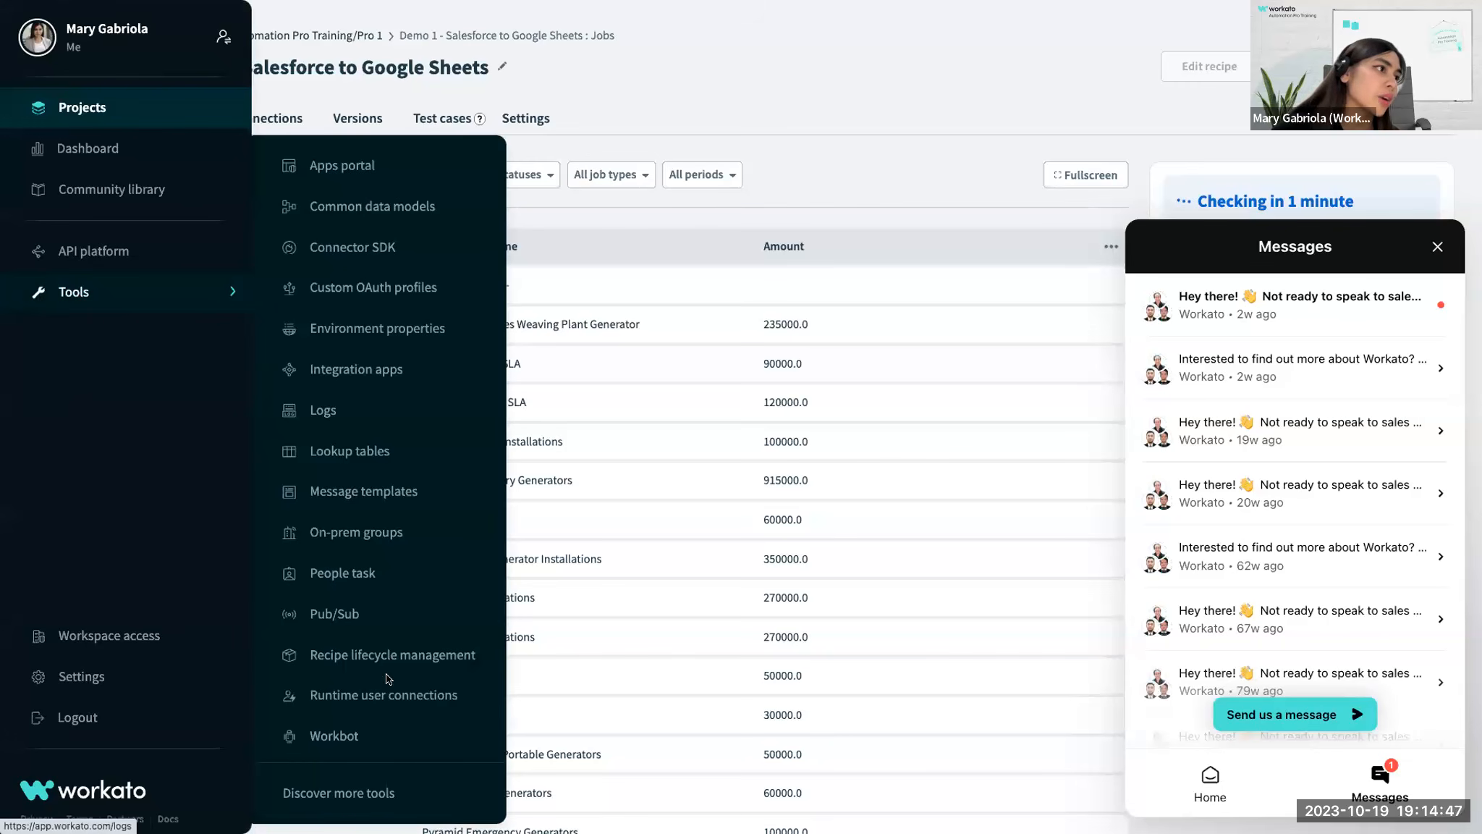
click(347, 655)
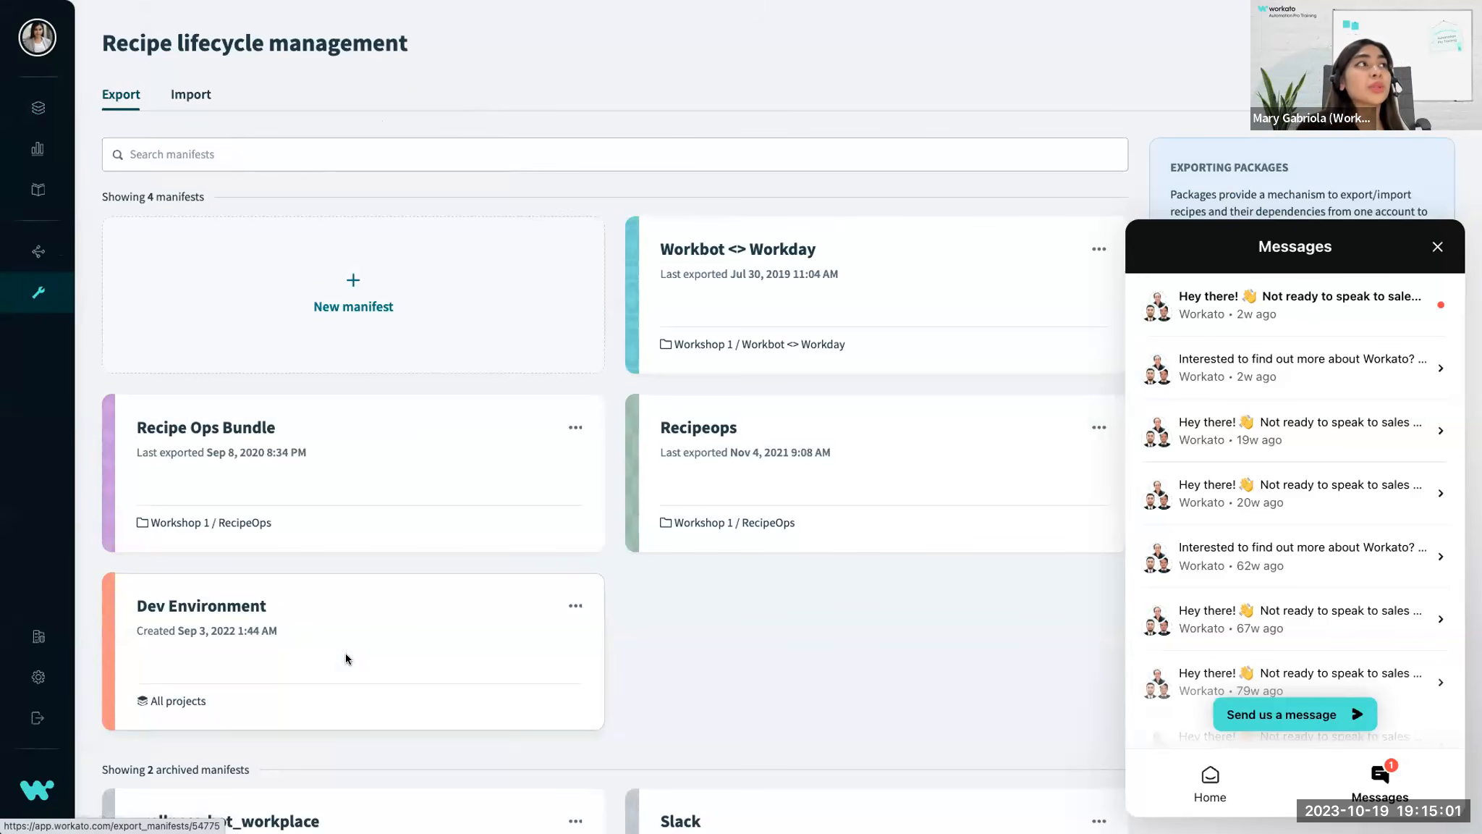
click(1436, 246)
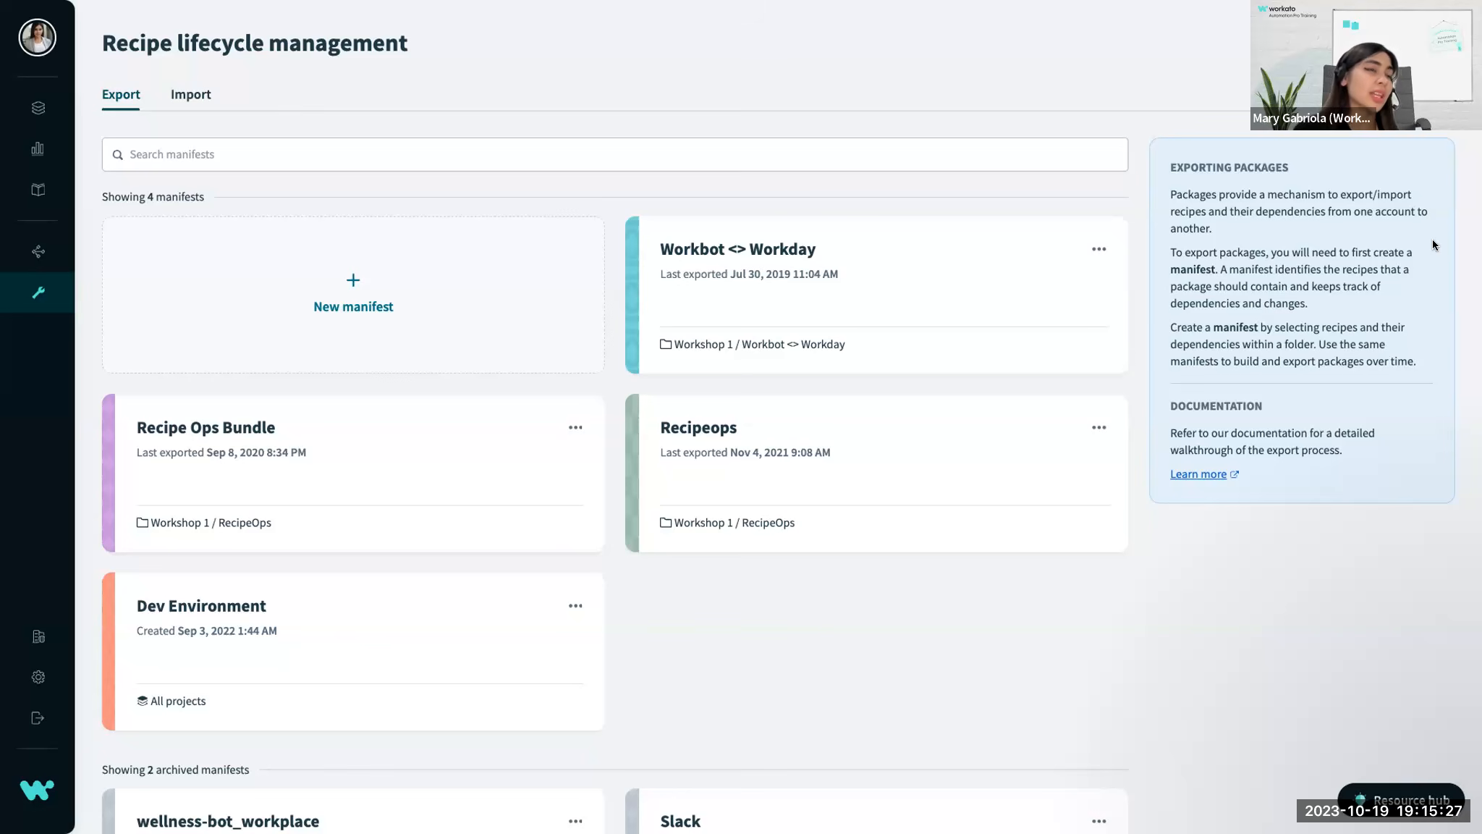
Open the Workbot <> Workday export manifest and examine its projects, connection and recipe contents and the manifest summary.
scroll(903, 440, down, 3)
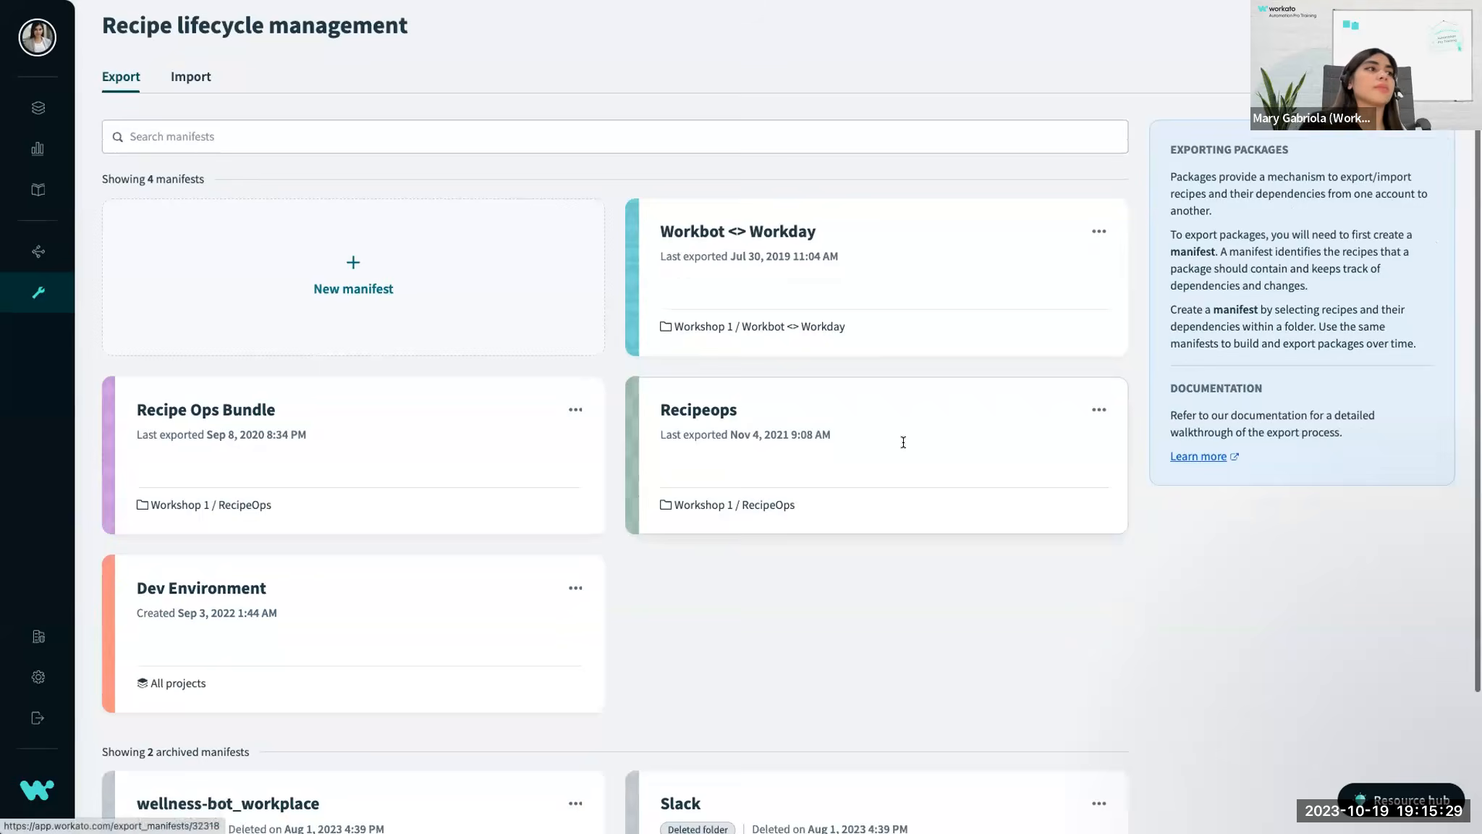
scroll(579, 238, up, 3)
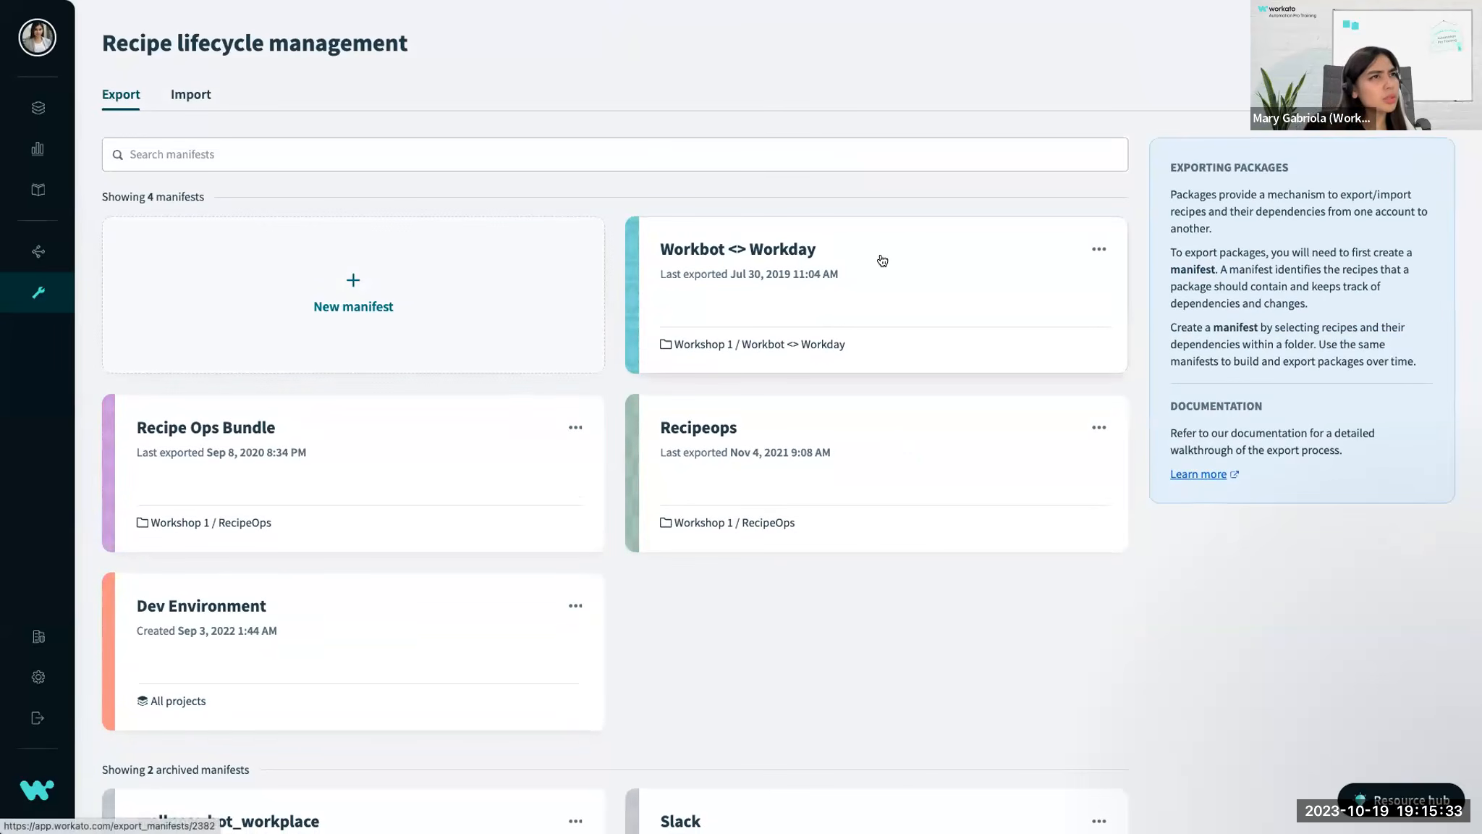
click(777, 252)
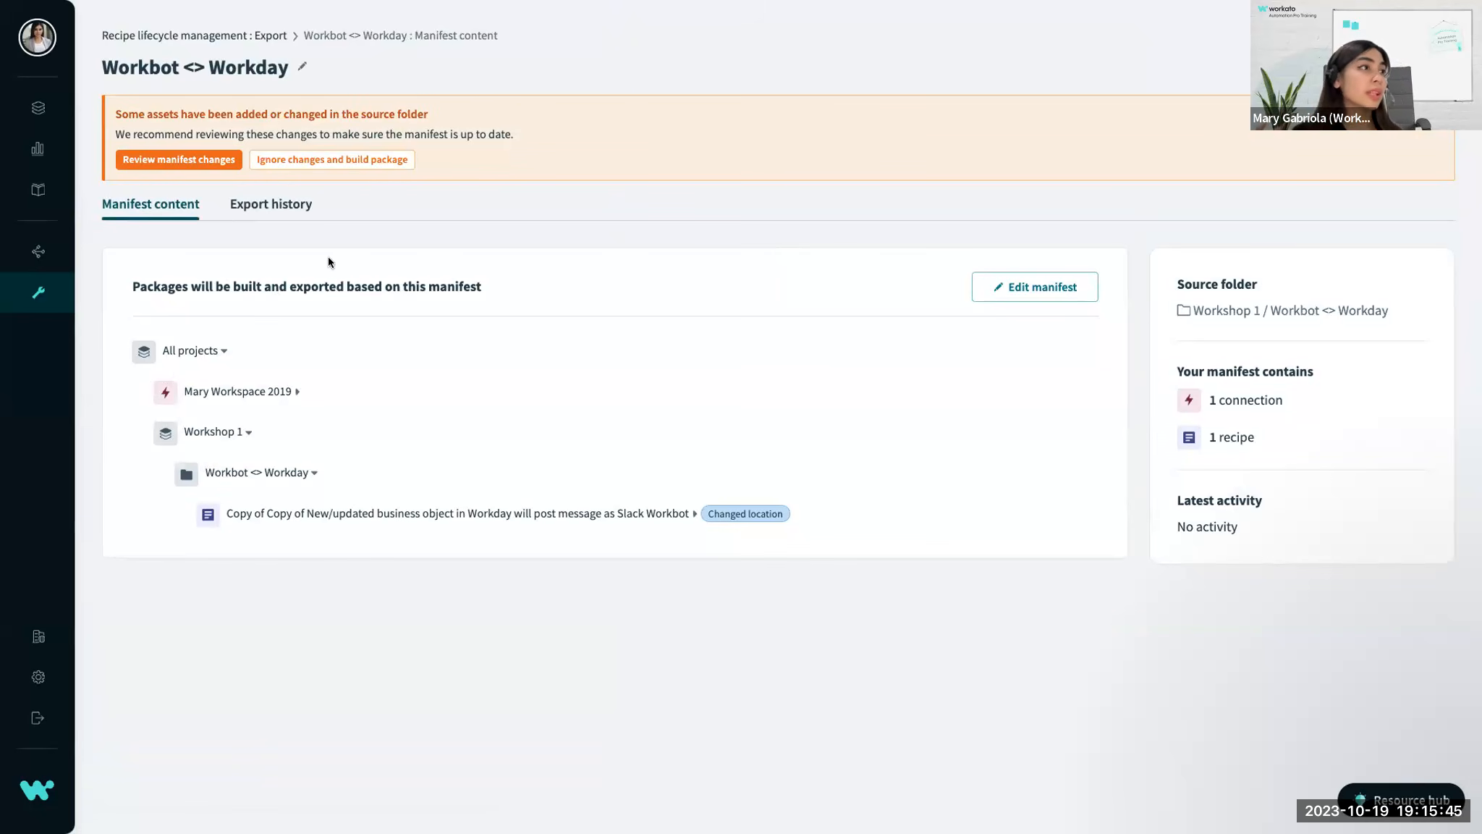
click(282, 389)
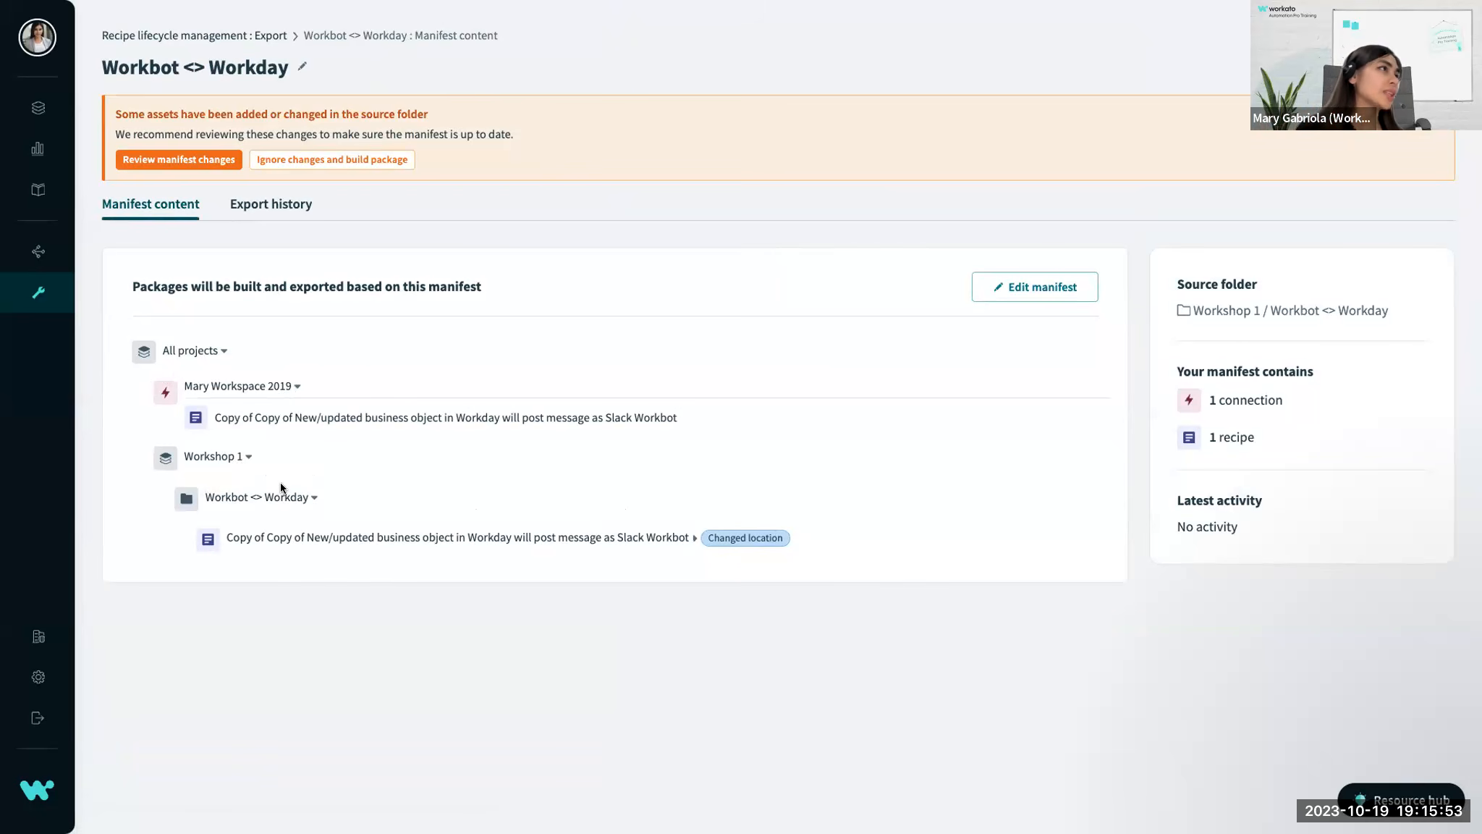
click(248, 457)
click(248, 457)
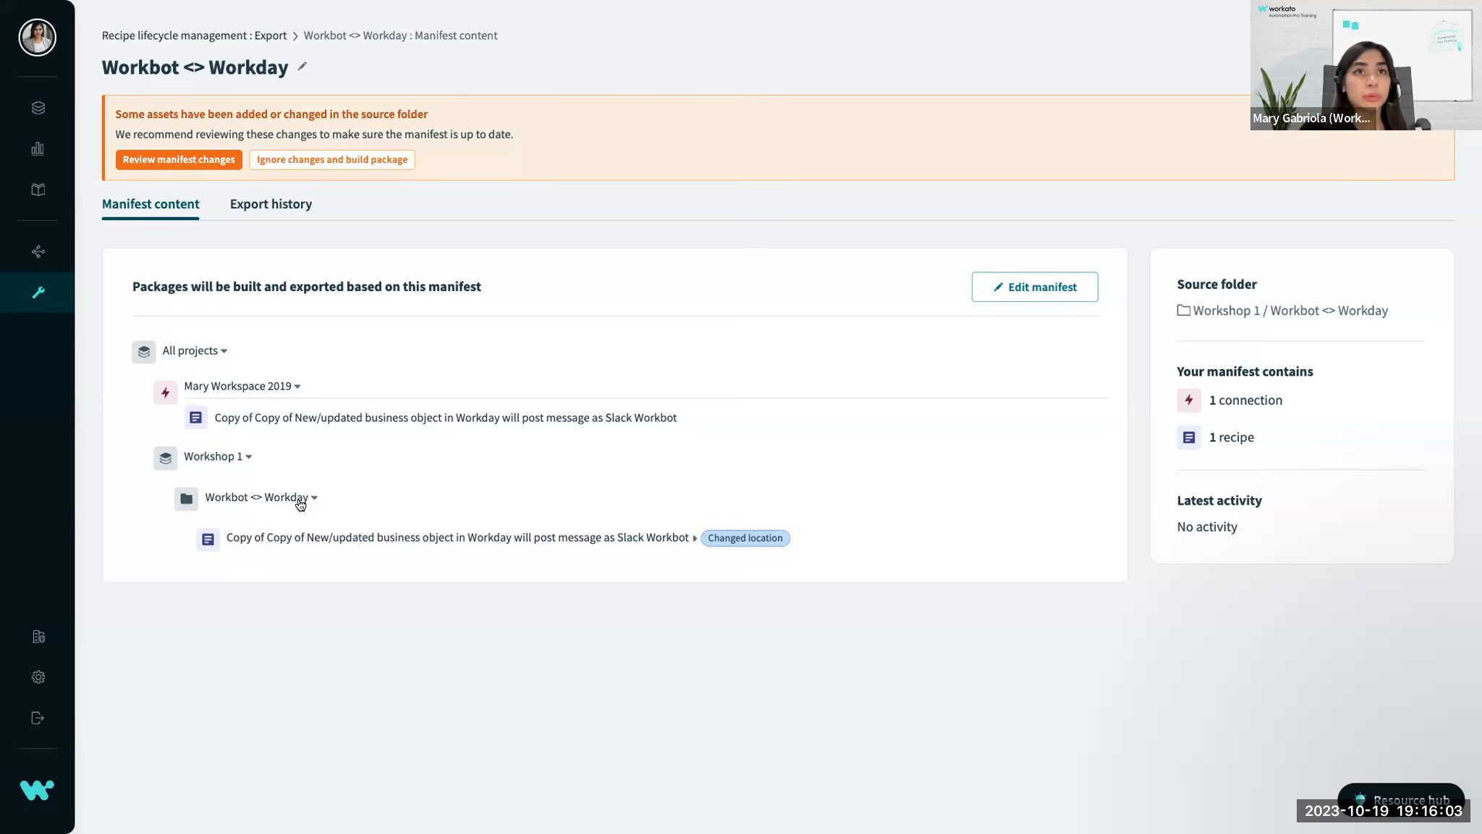
drag(1178, 368, 1342, 365)
click(1248, 391)
double_click(1248, 395)
click(1248, 430)
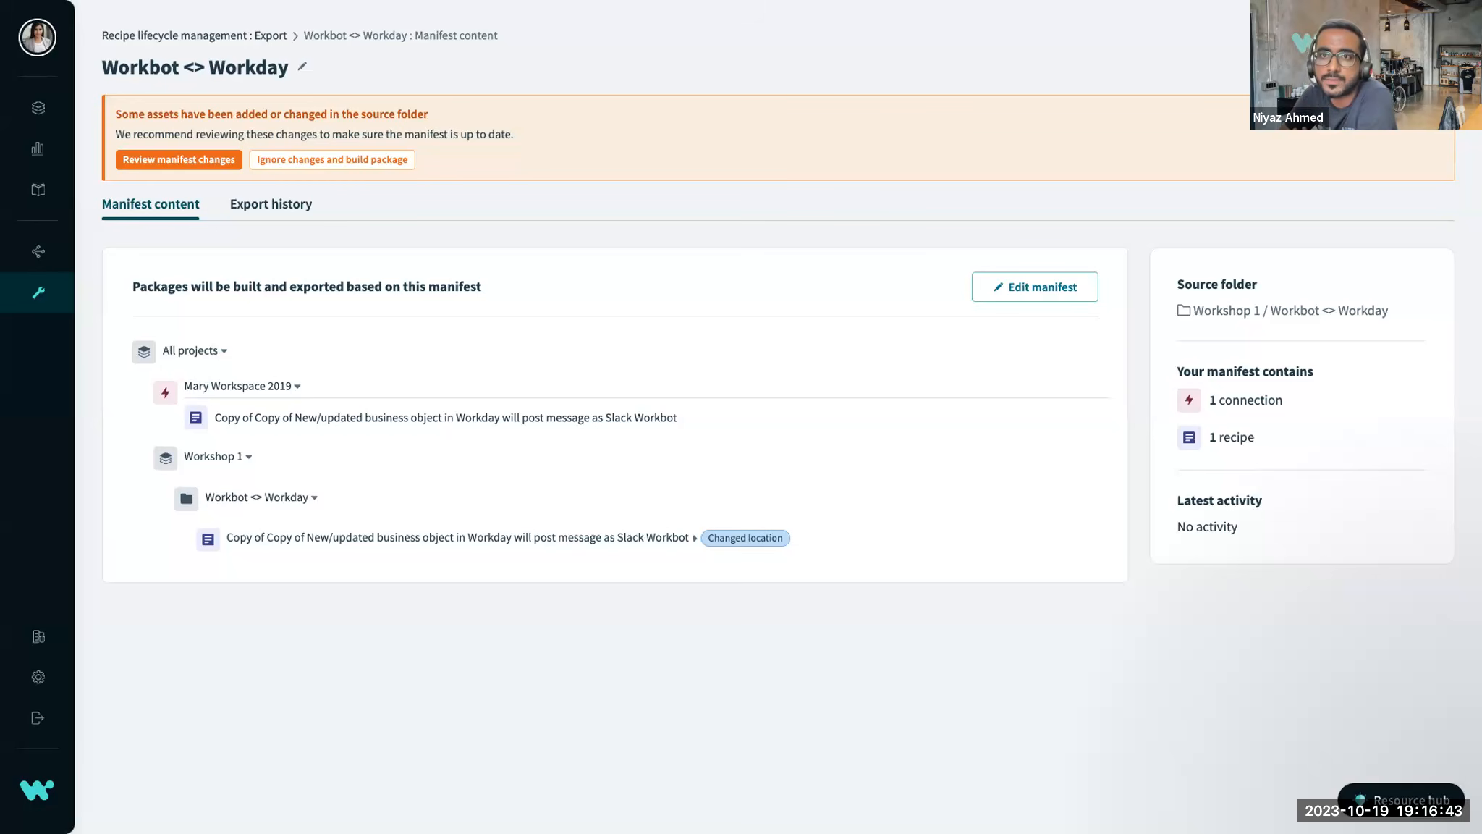
Open the Demo 1 - Salesforce to Google Sheets recipe in the Pro 1 folder and stop it.
click(32, 107)
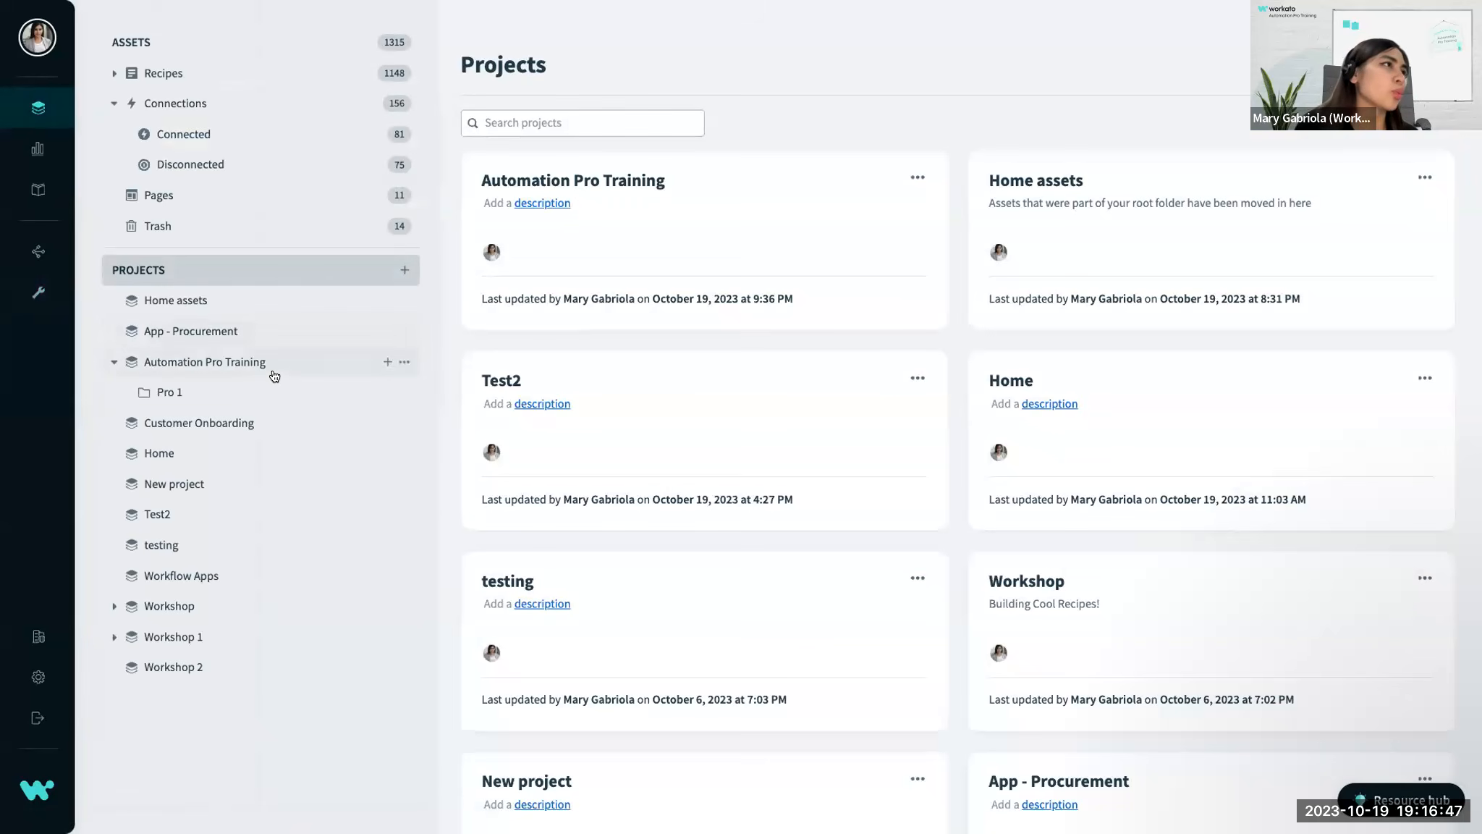
click(265, 391)
click(716, 243)
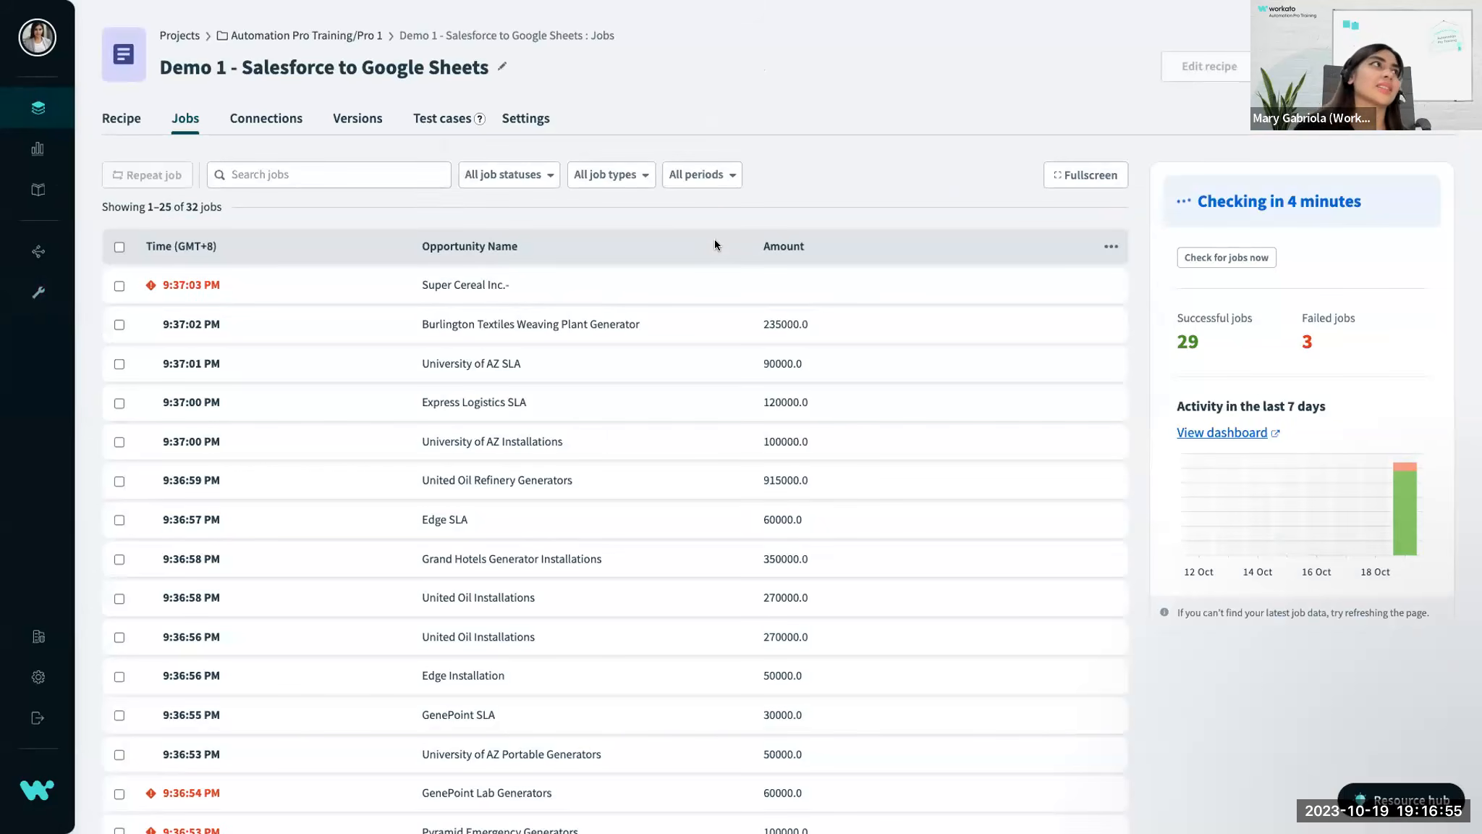
click(116, 122)
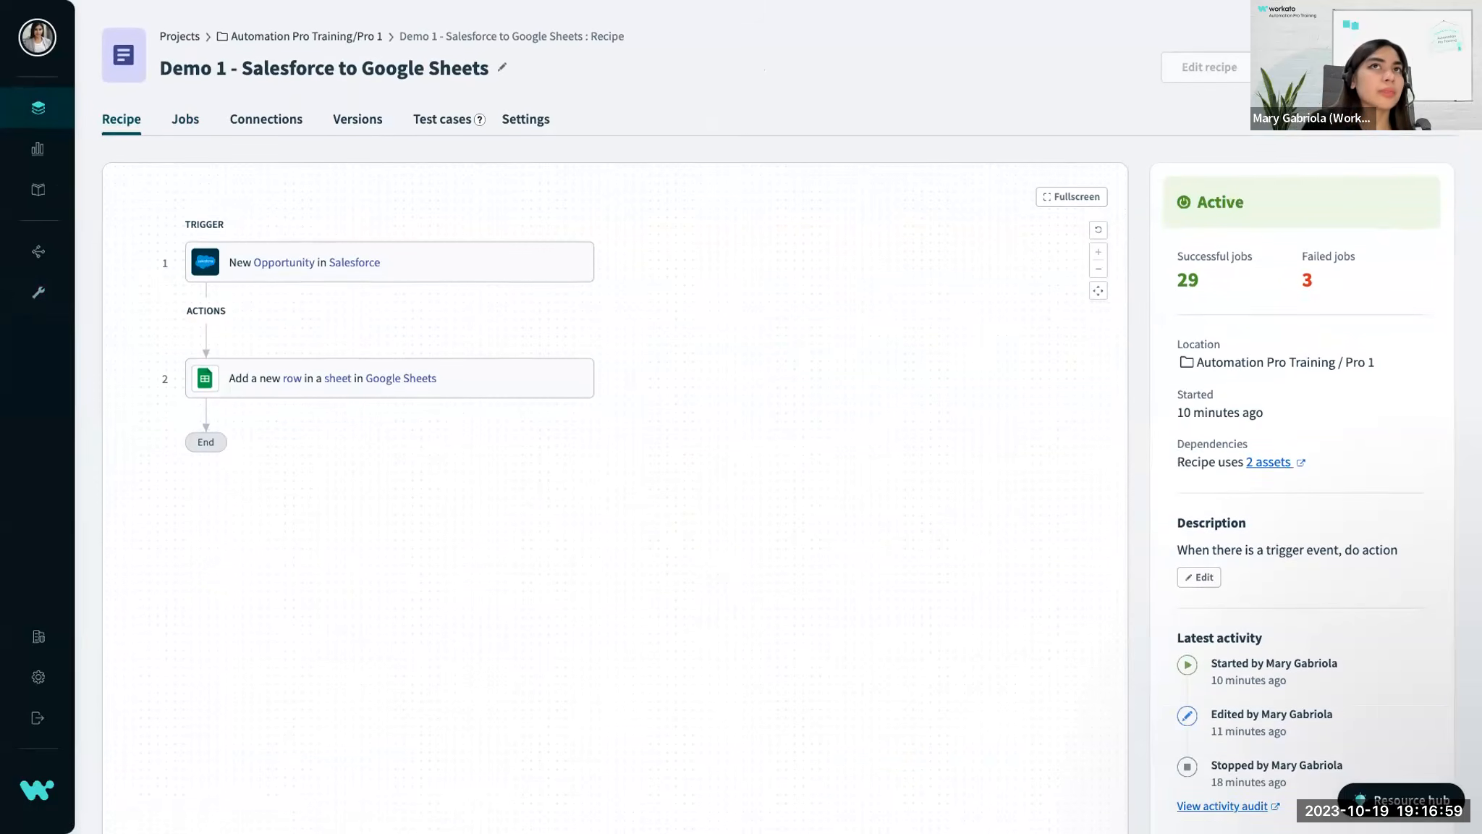
click(1324, 67)
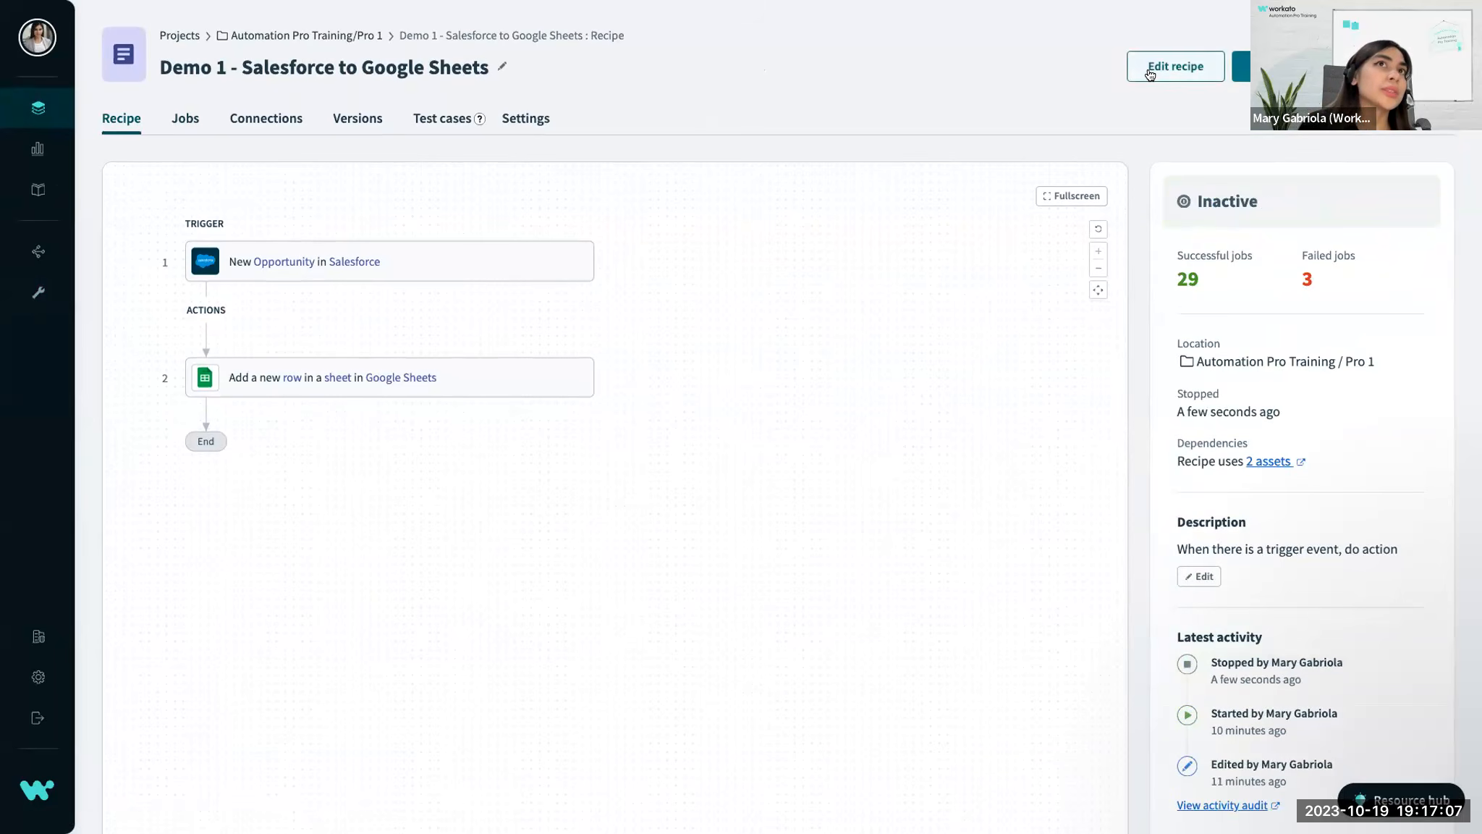
Open the recipe for editing and examine the Salesforce trigger's setting for when it should pick up events, including its help note.
click(1151, 74)
click(348, 131)
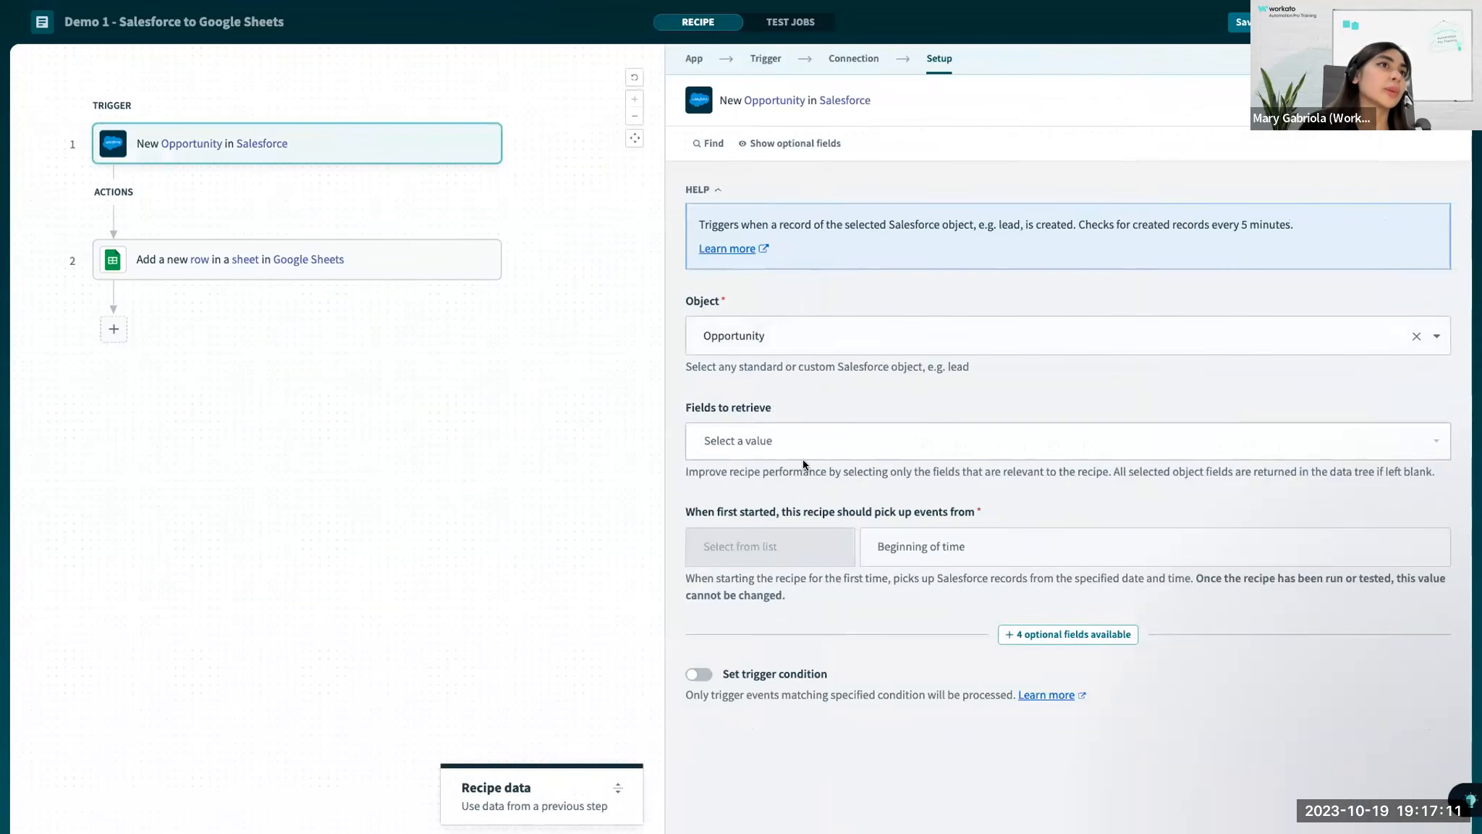
click(760, 337)
click(828, 300)
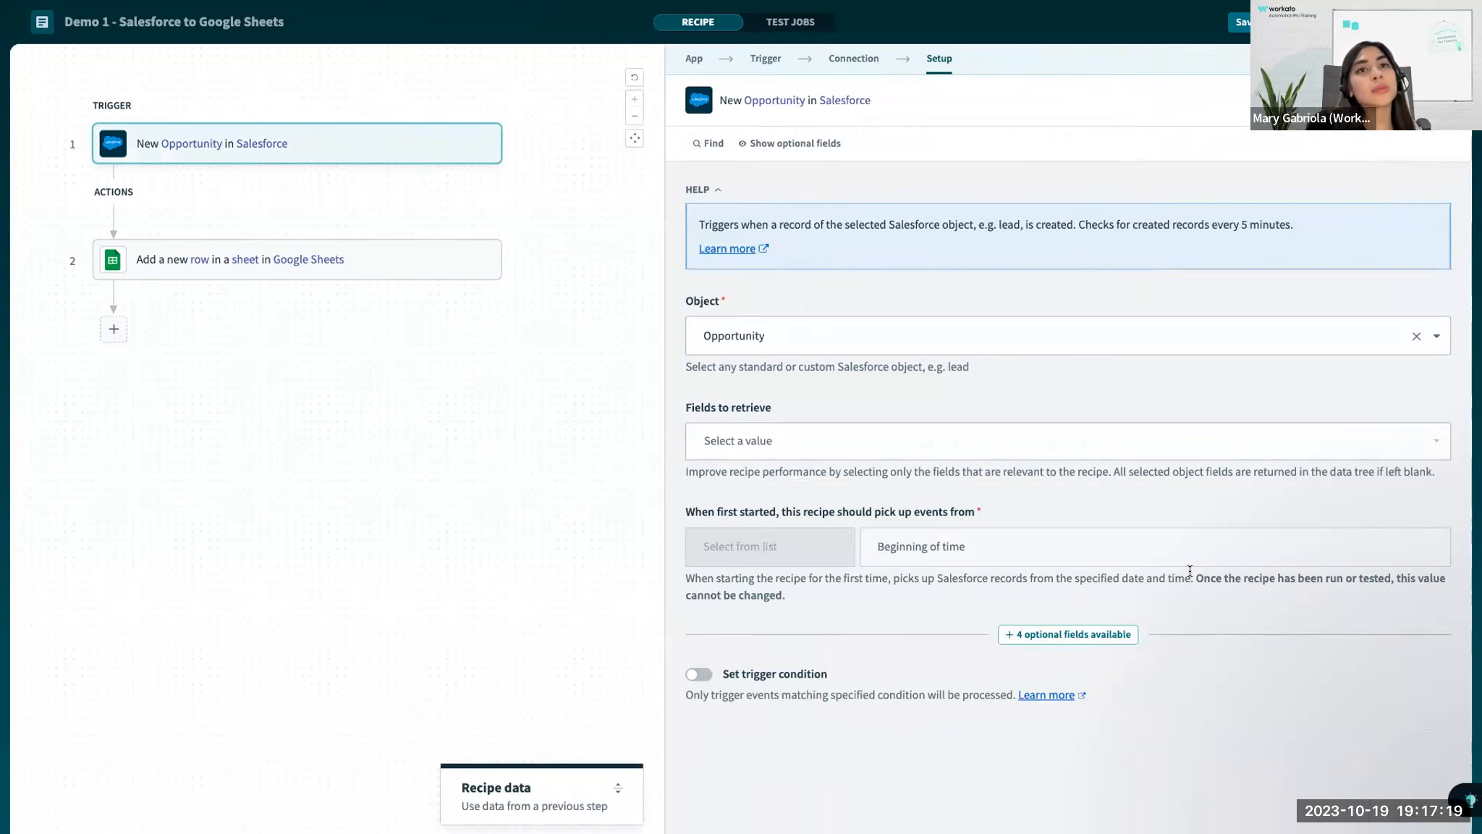
drag(1193, 574, 1195, 610)
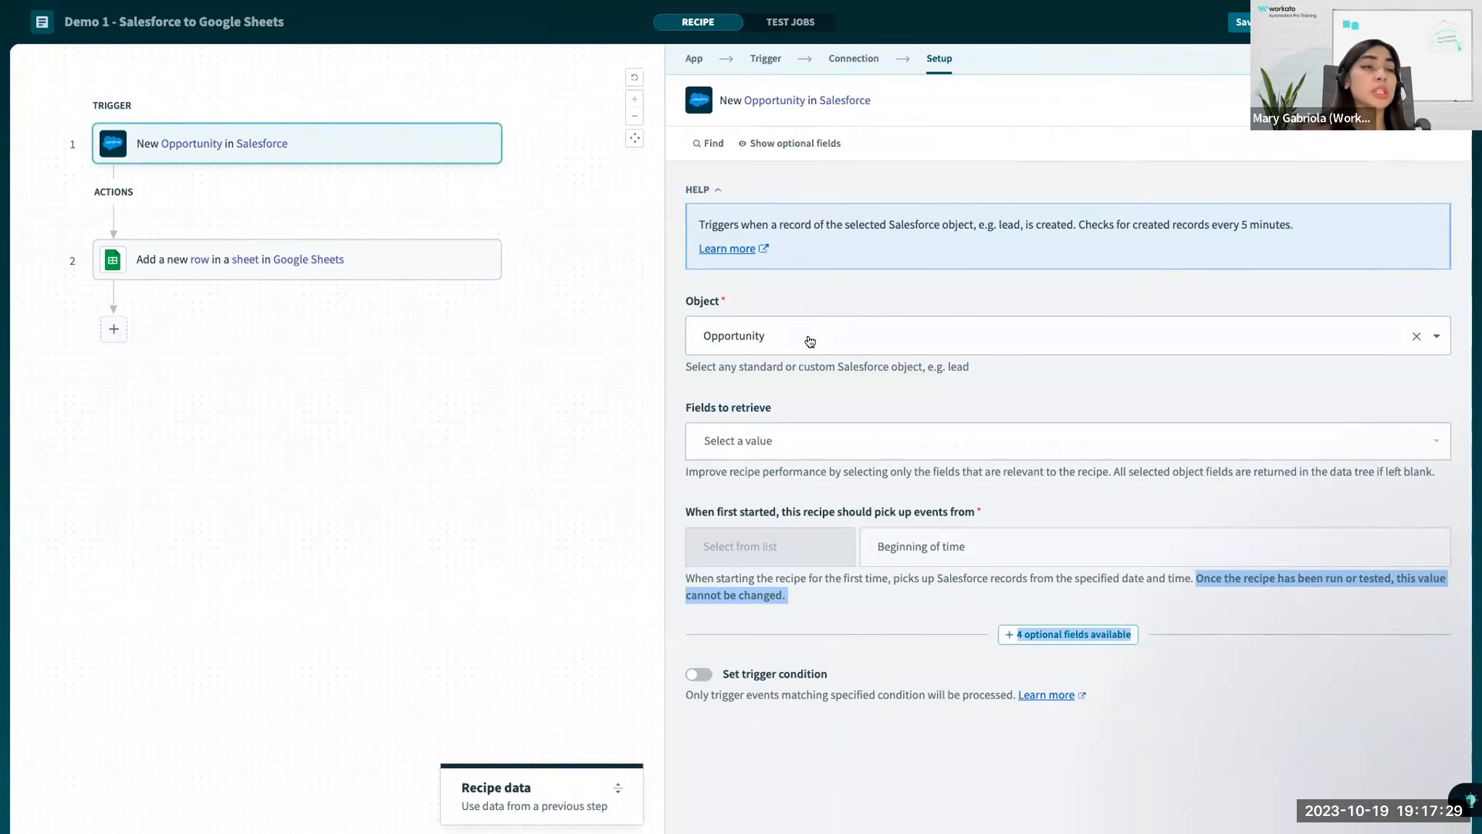
drag(685, 512, 820, 615)
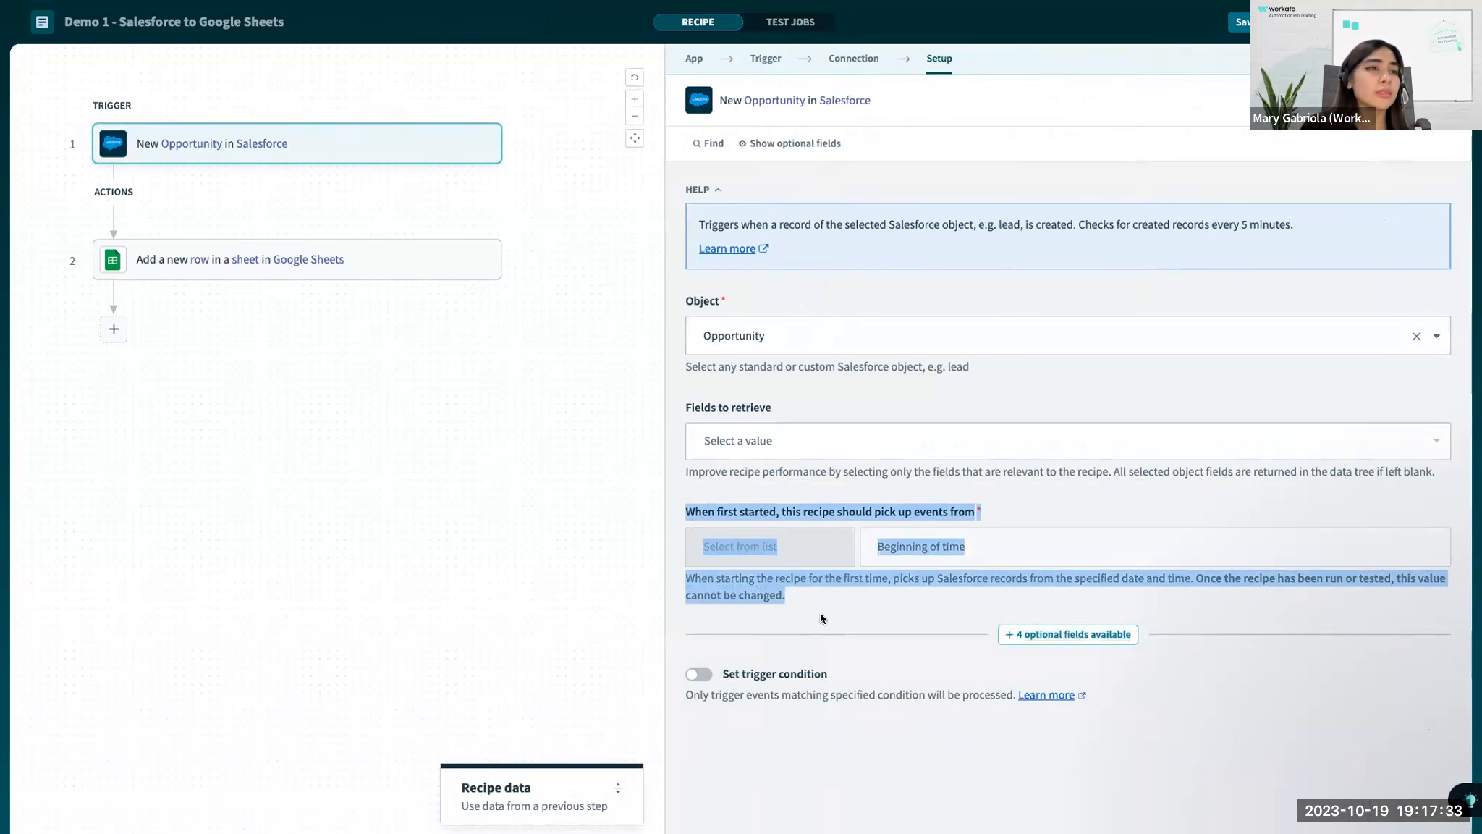
click(820, 613)
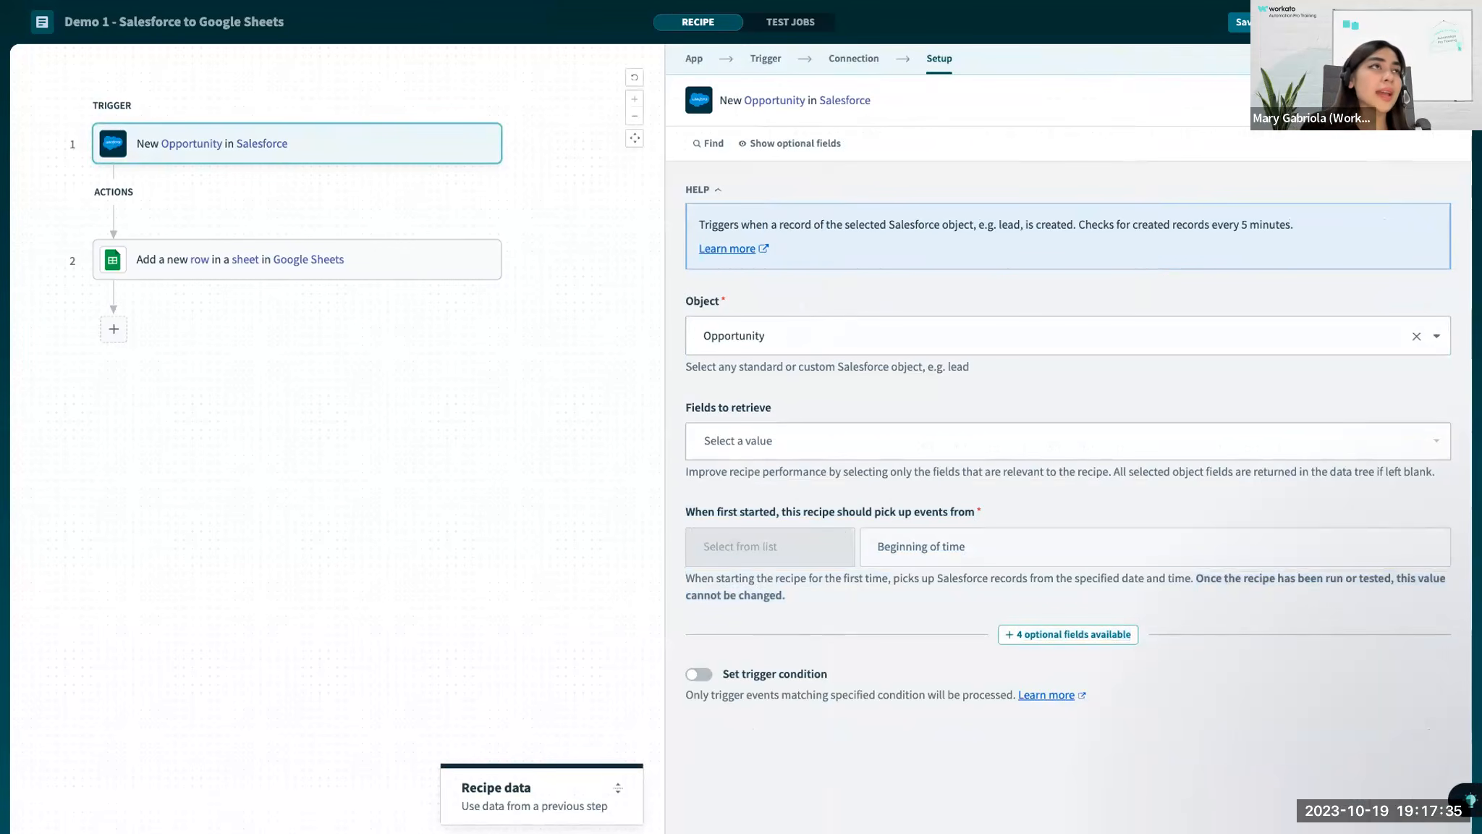
Exit the recipe editor and make a copy of the recipe in the Pro 1 folder.
click(1303, 23)
click(1289, 67)
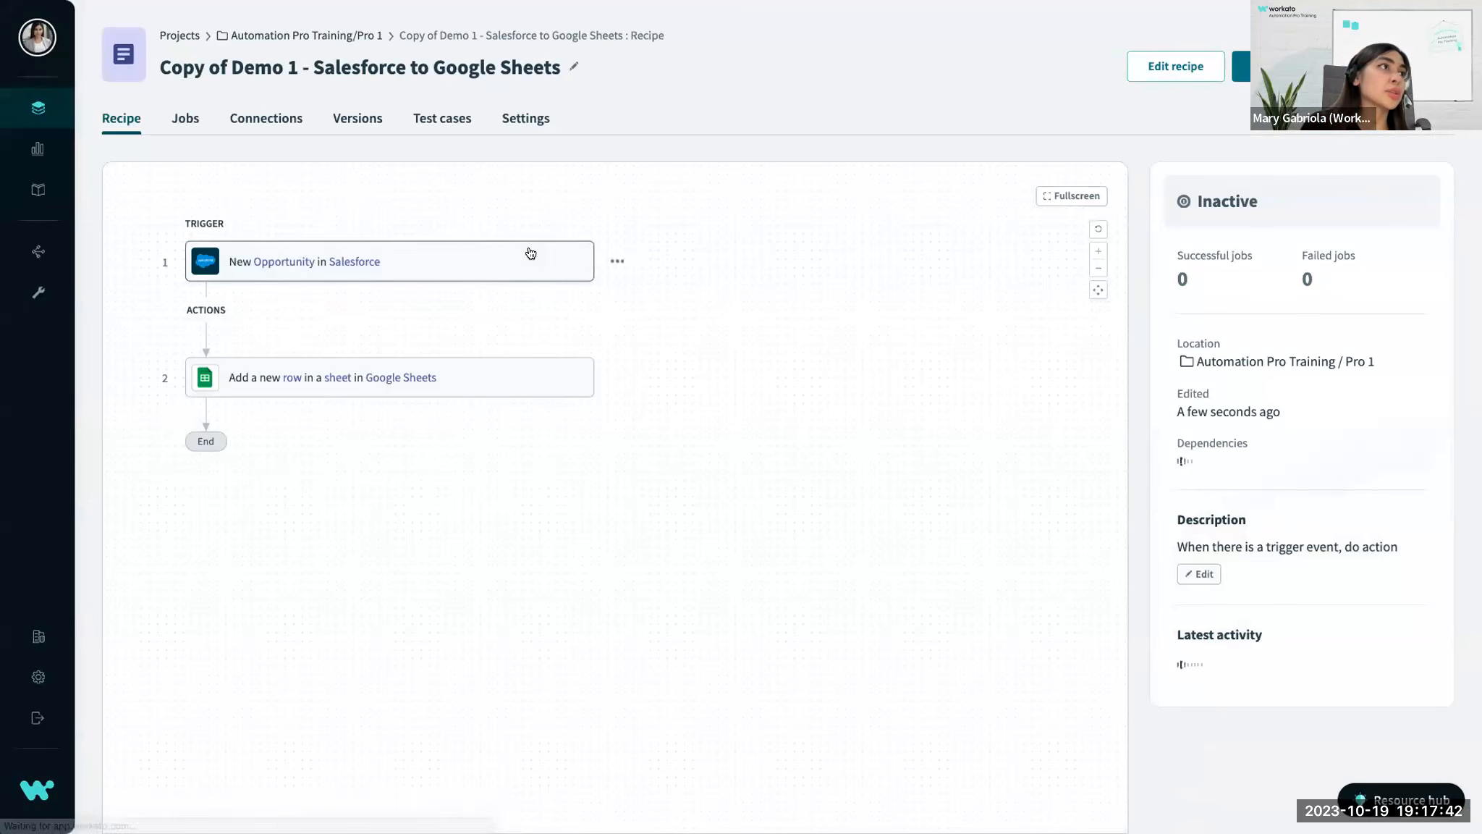
Open the copied recipe's Salesforce trigger for editing, check whether its event start setting is selectable, and exit the editor.
click(505, 262)
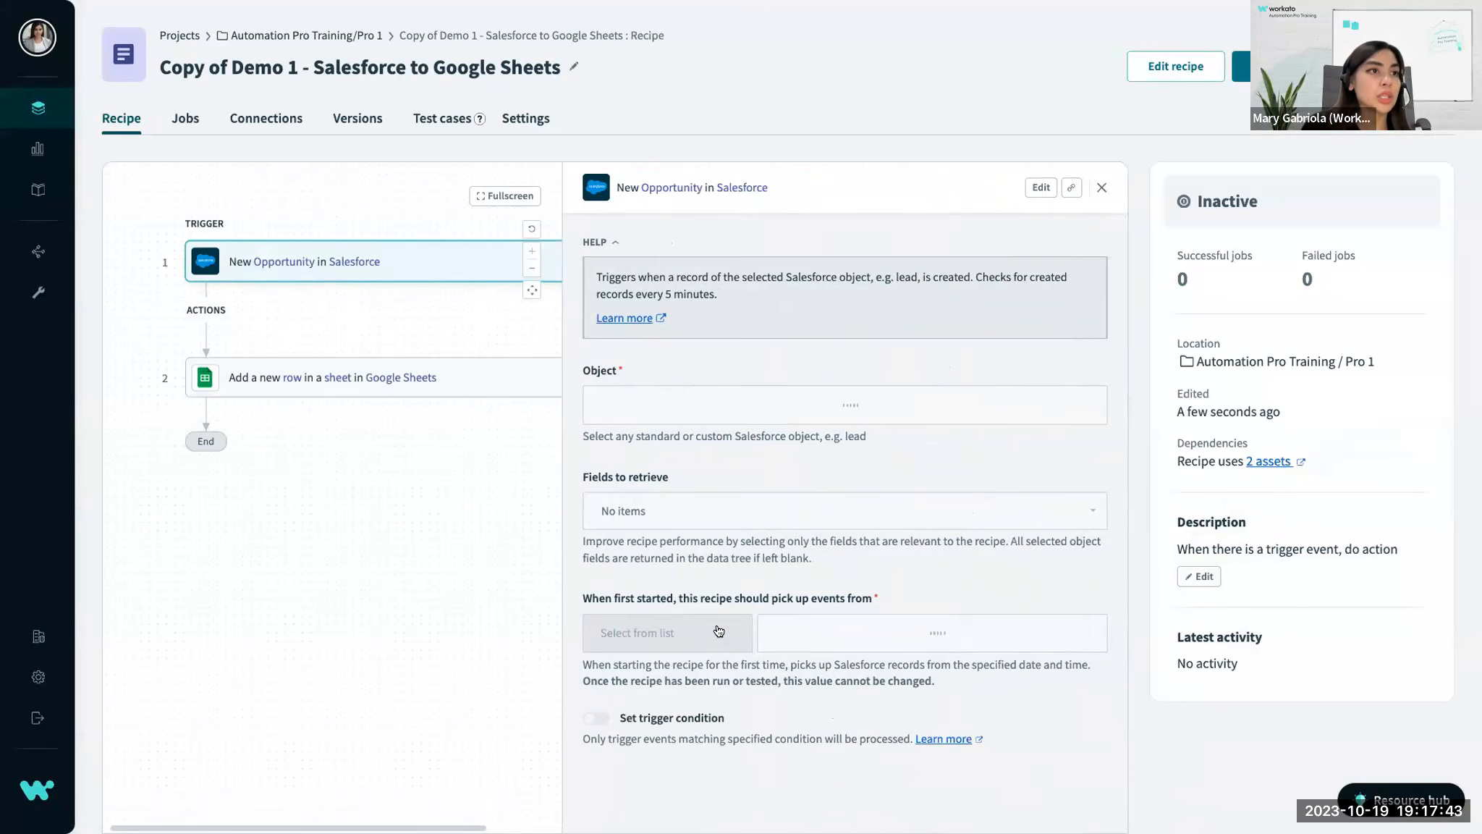
click(1041, 188)
click(910, 550)
click(935, 514)
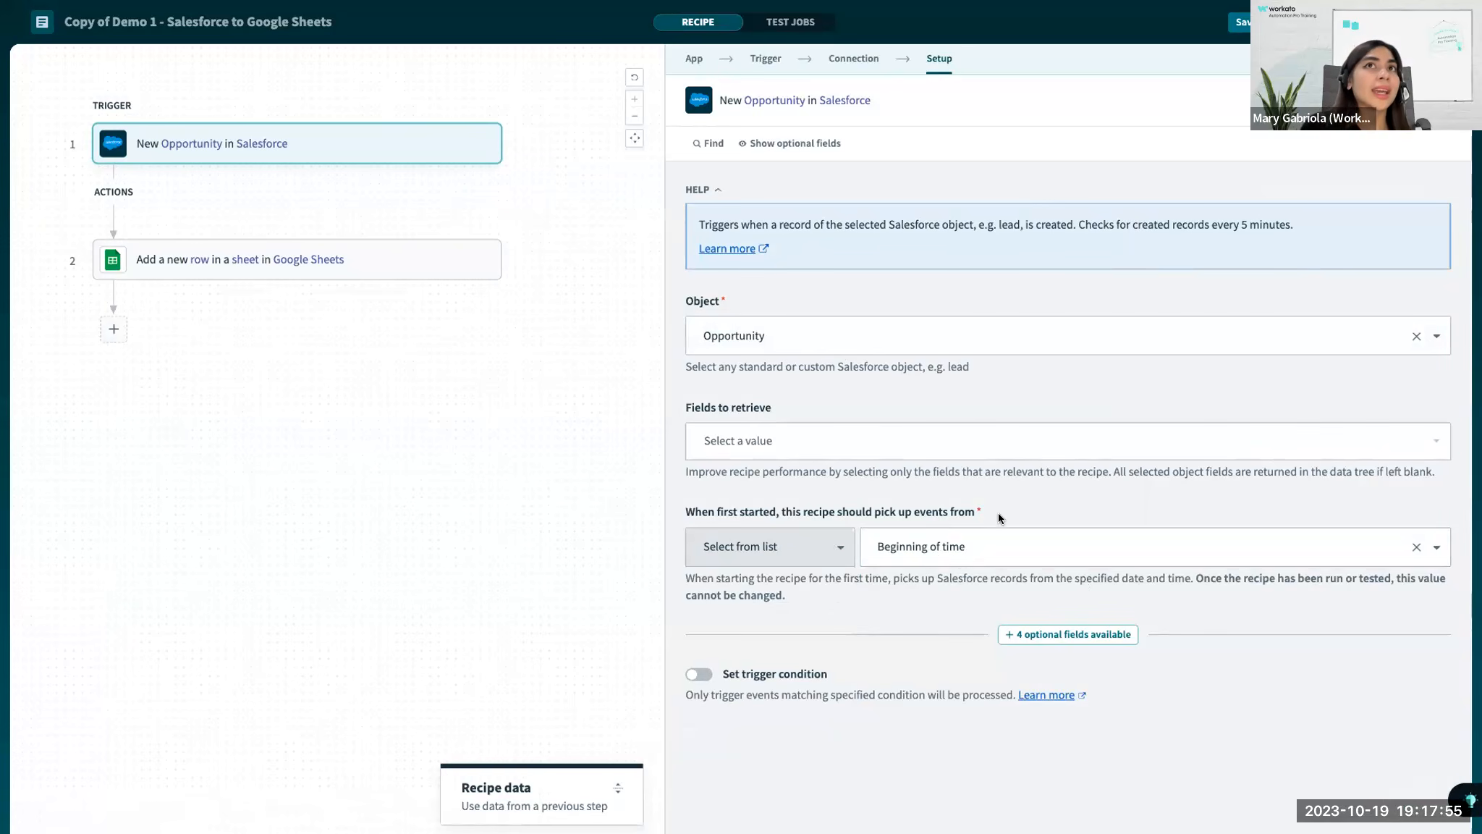
click(1439, 22)
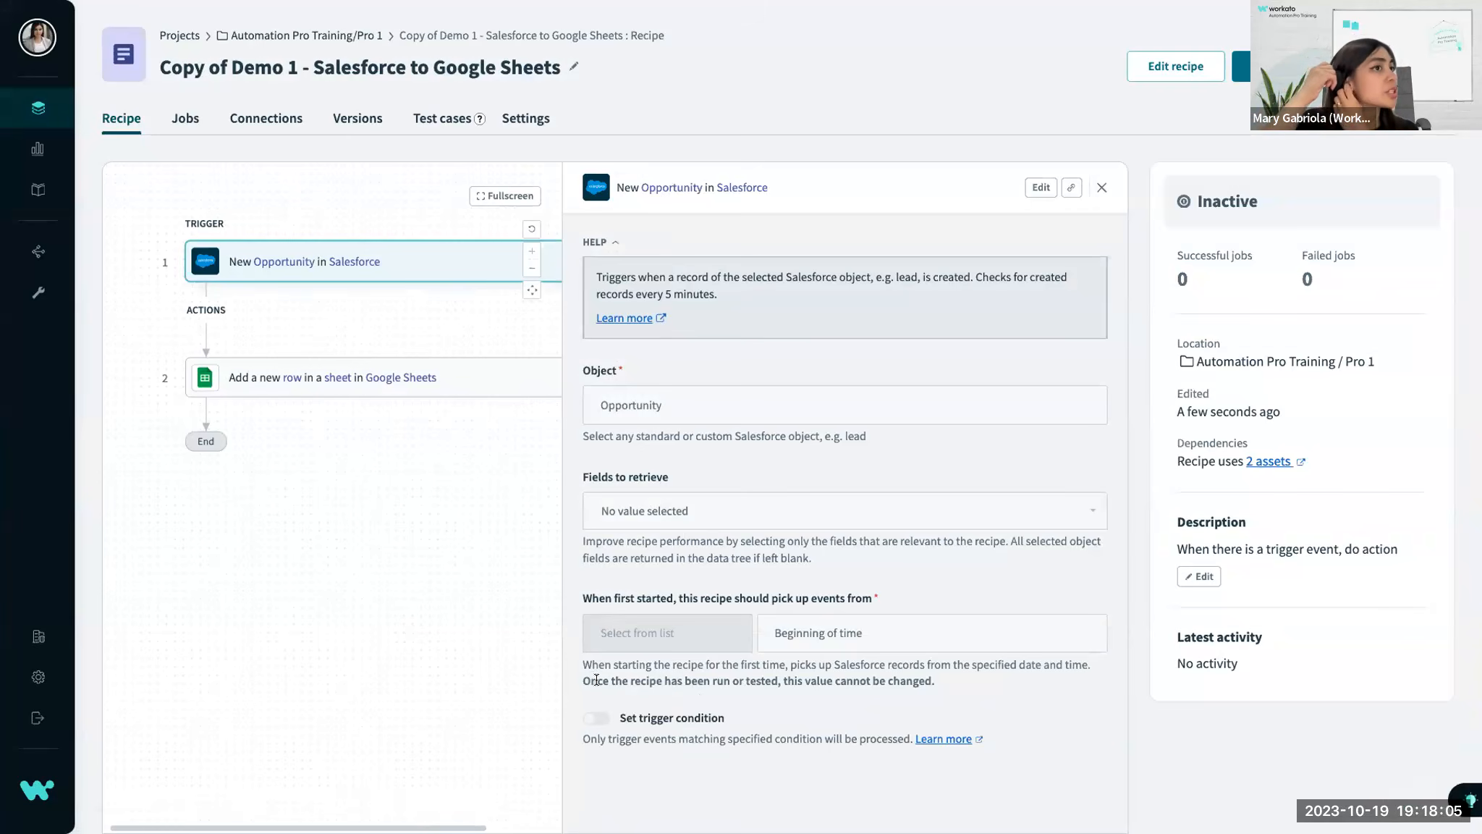
triple_click(682, 600)
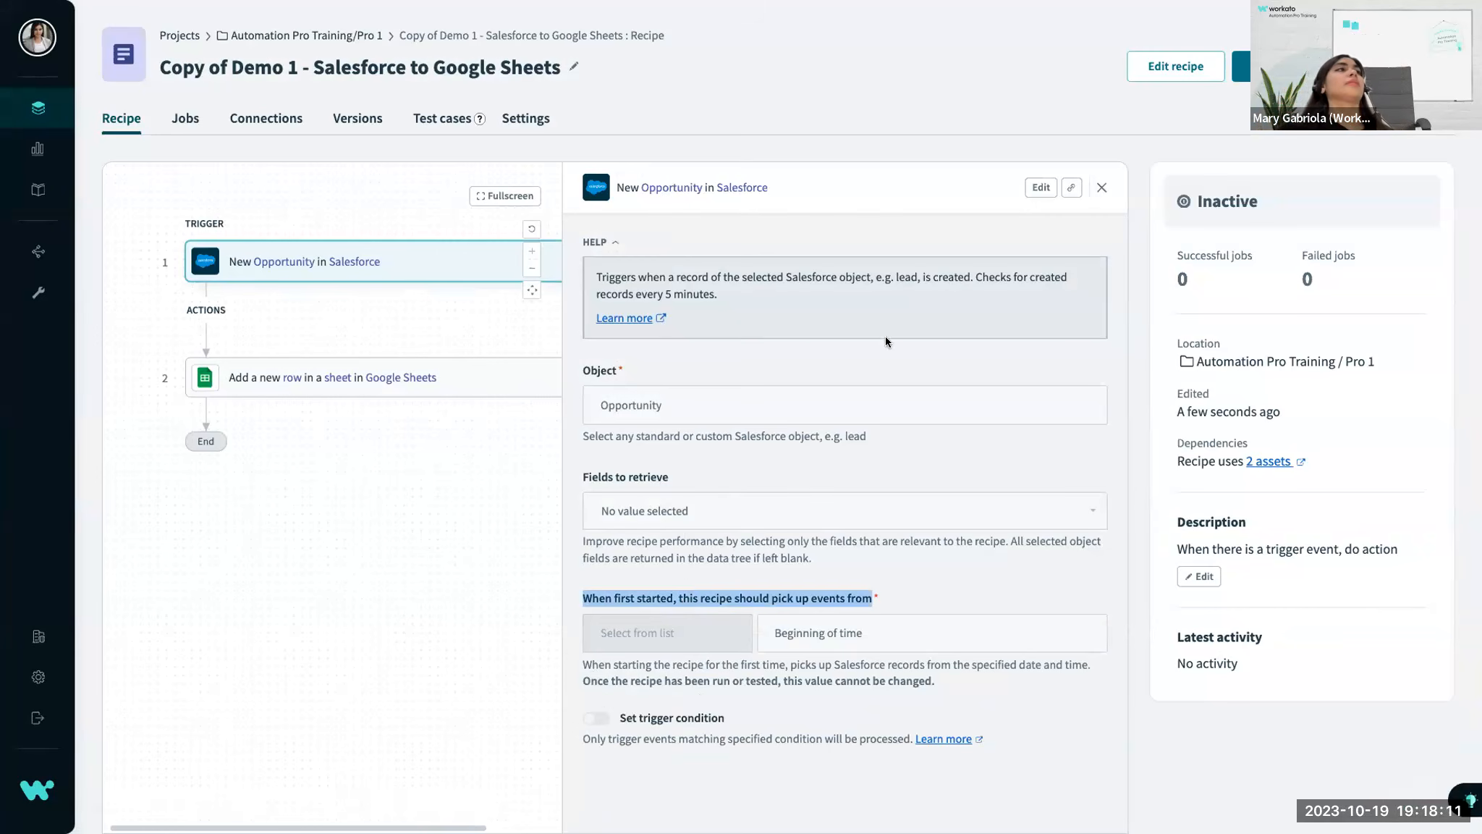
Return to the original Demo 1 - Salesforce to Google Sheets recipe in Pro 1 and show its version history.
click(38, 148)
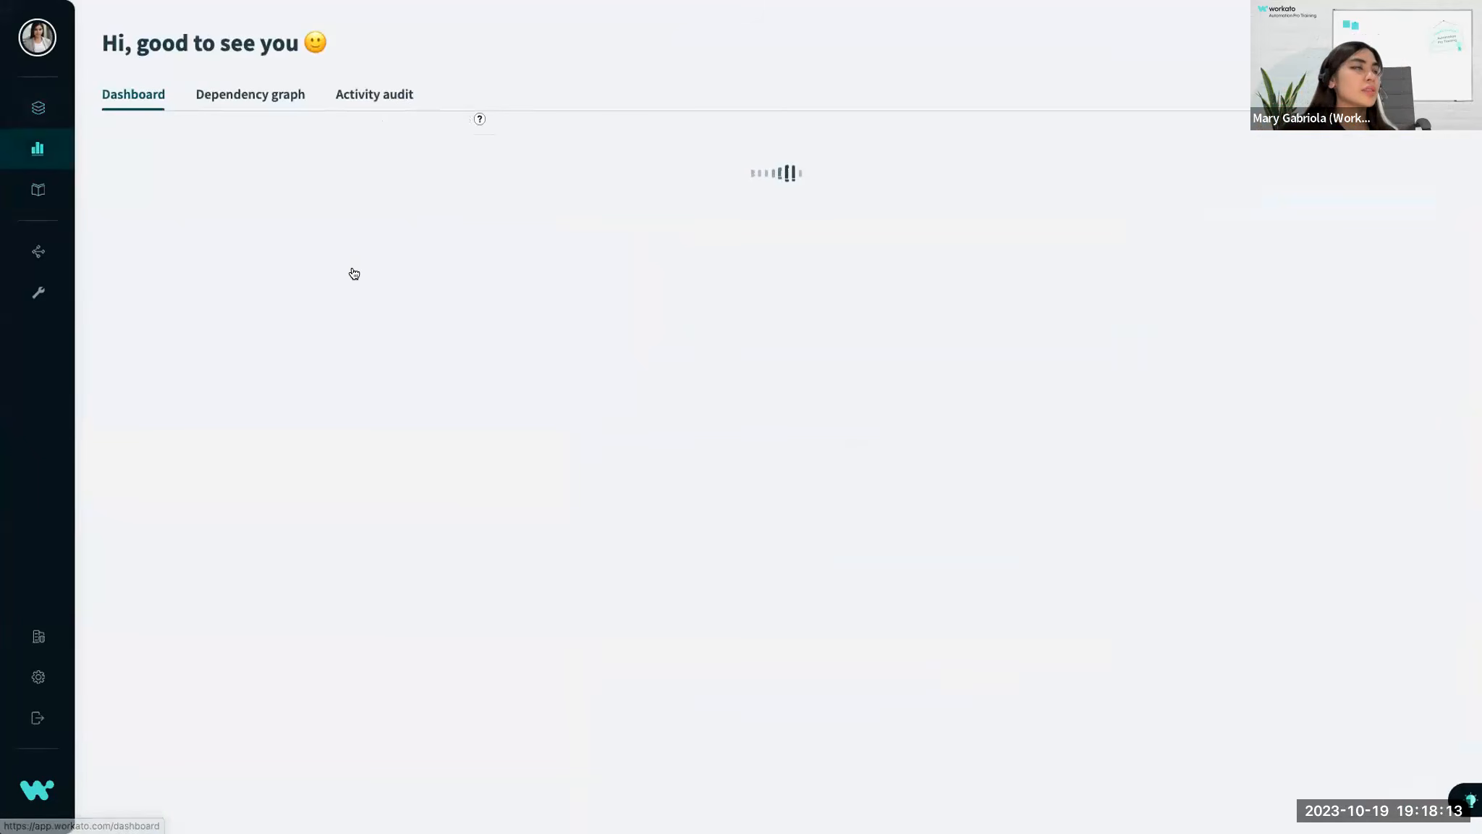
click(38, 107)
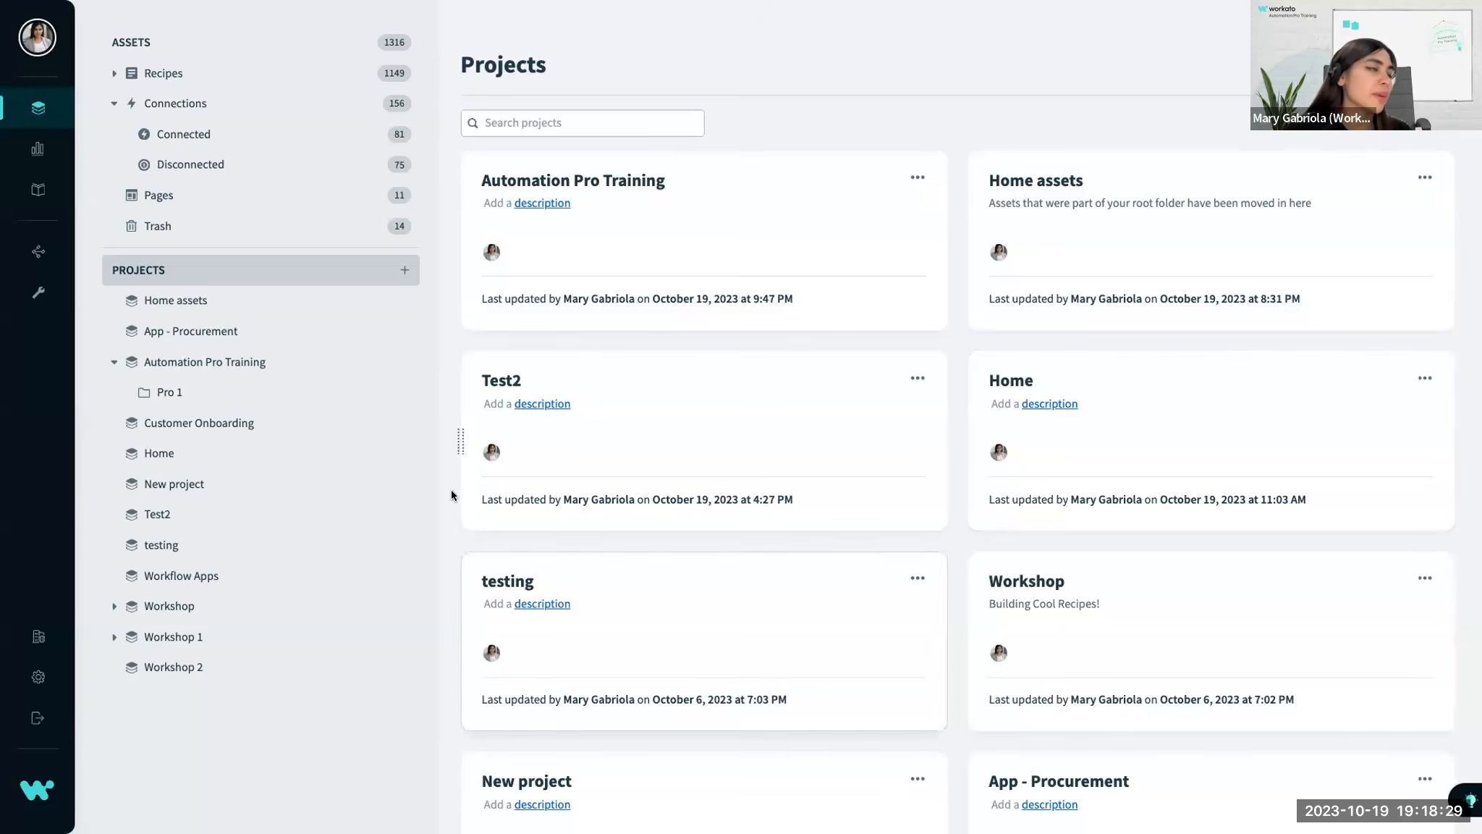
click(270, 390)
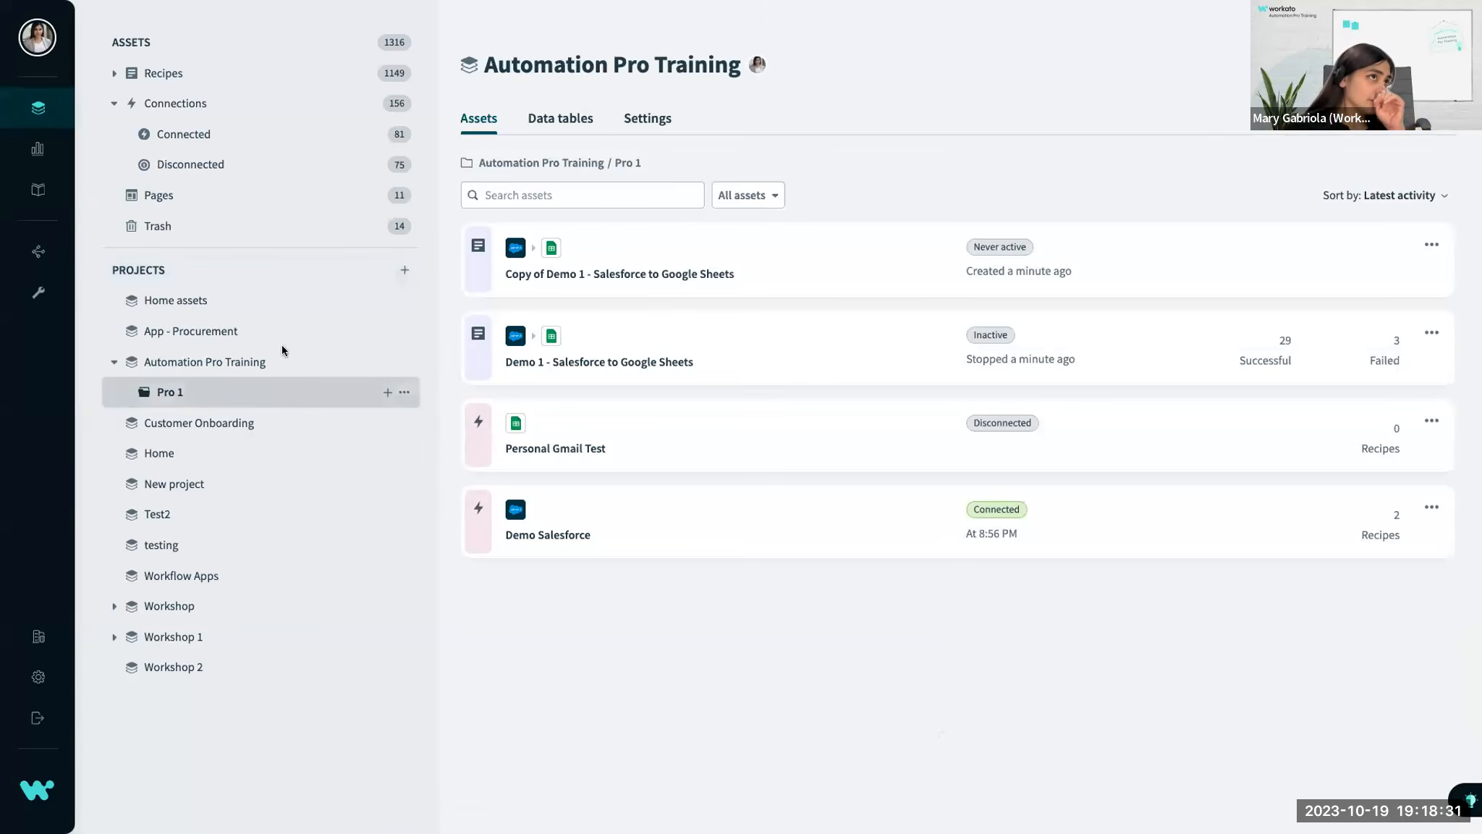
drag(656, 258, 666, 263)
click(632, 330)
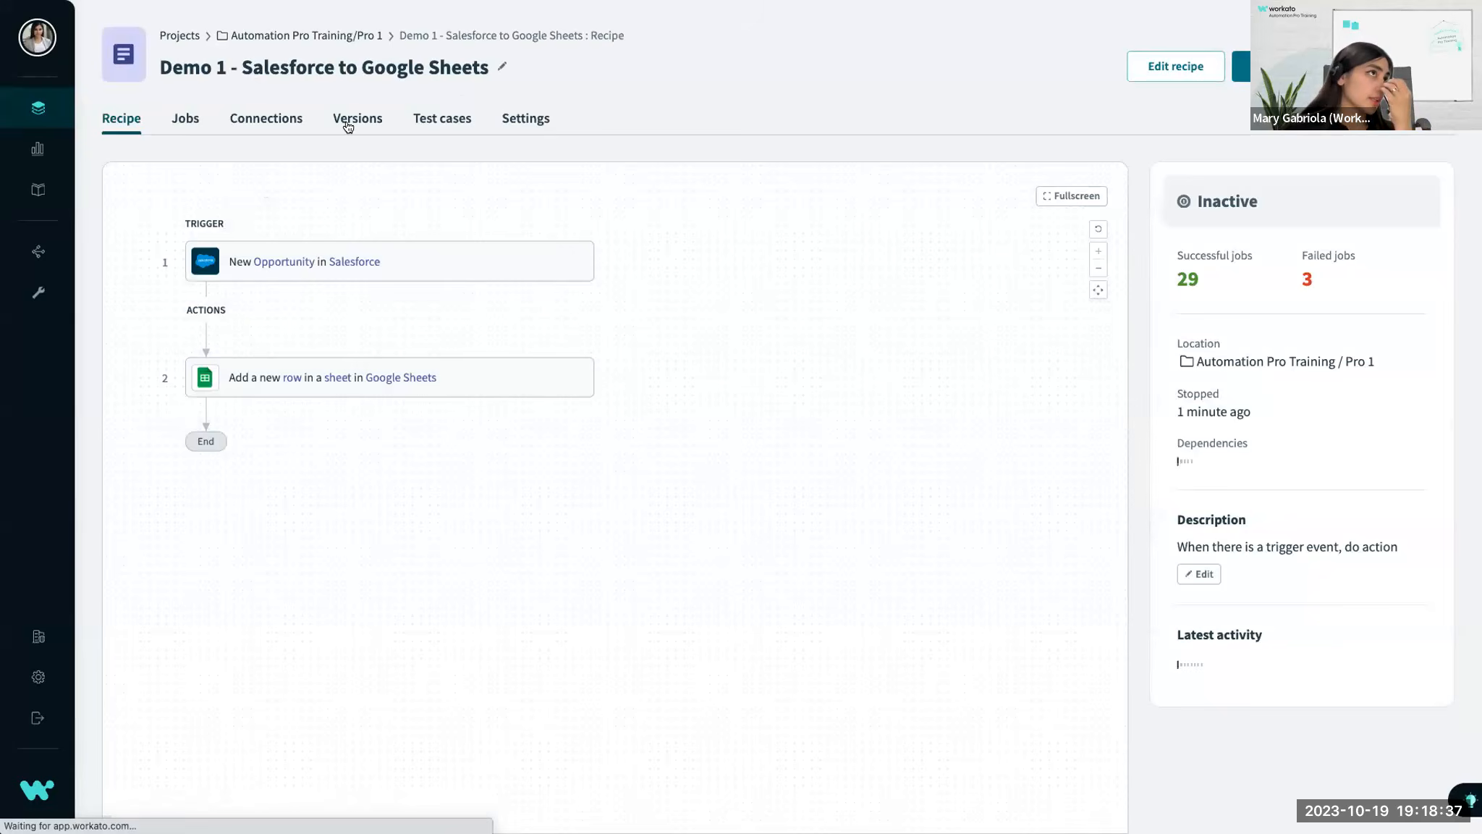
click(348, 122)
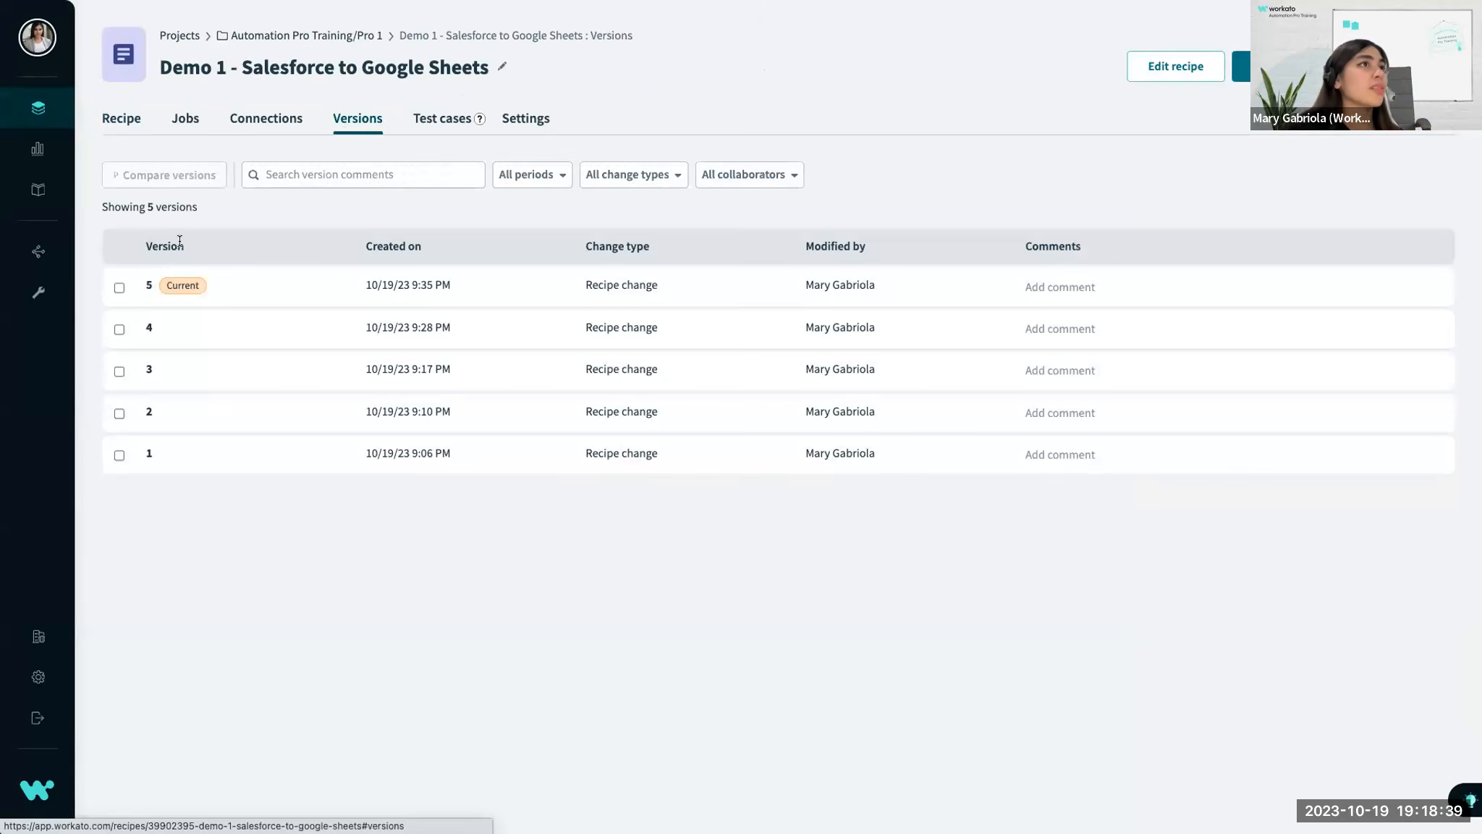
Select versions 5 and 3 of the recipe for comparison and clear the selection.
click(119, 288)
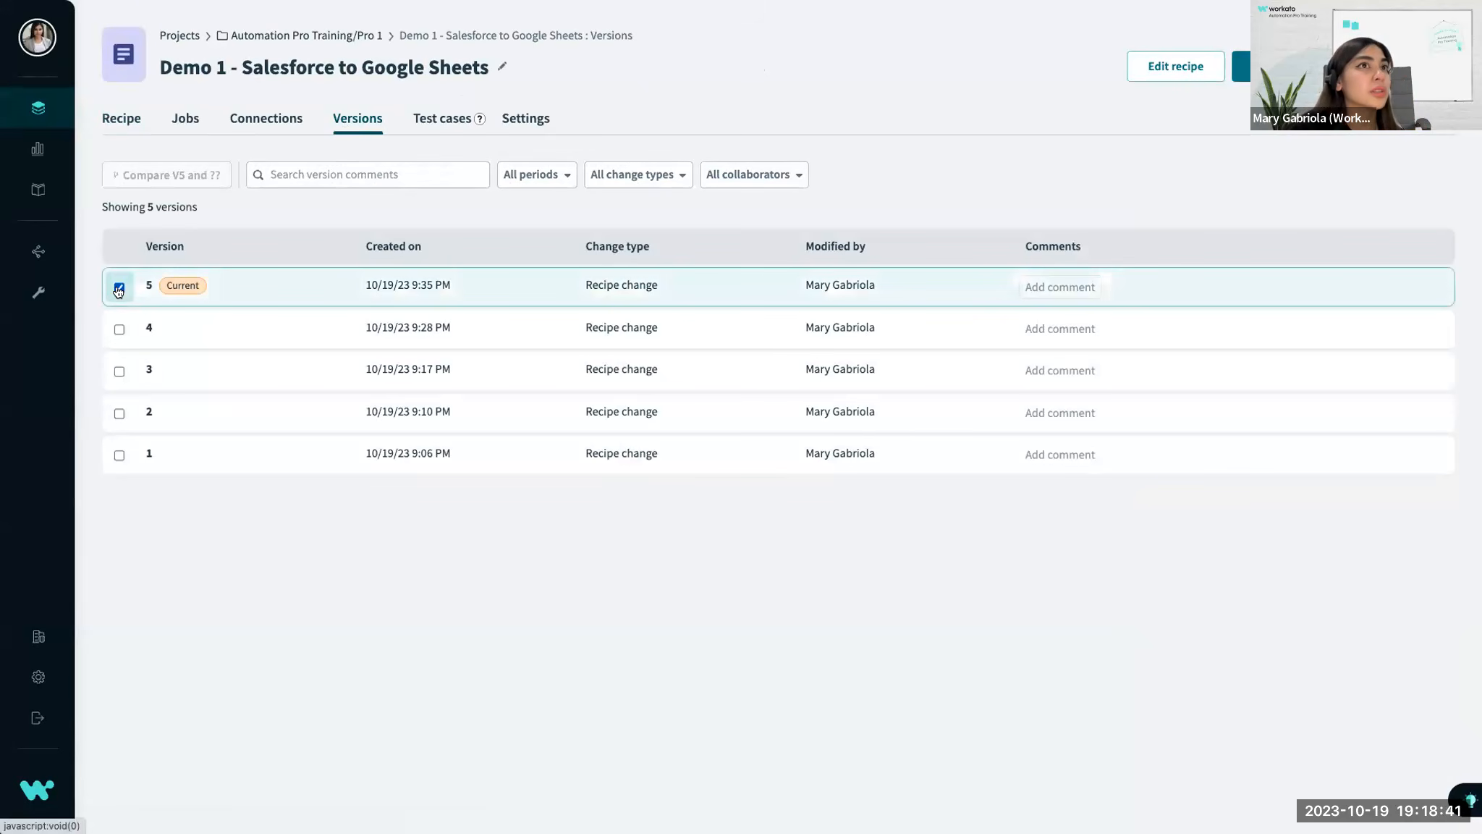
click(119, 370)
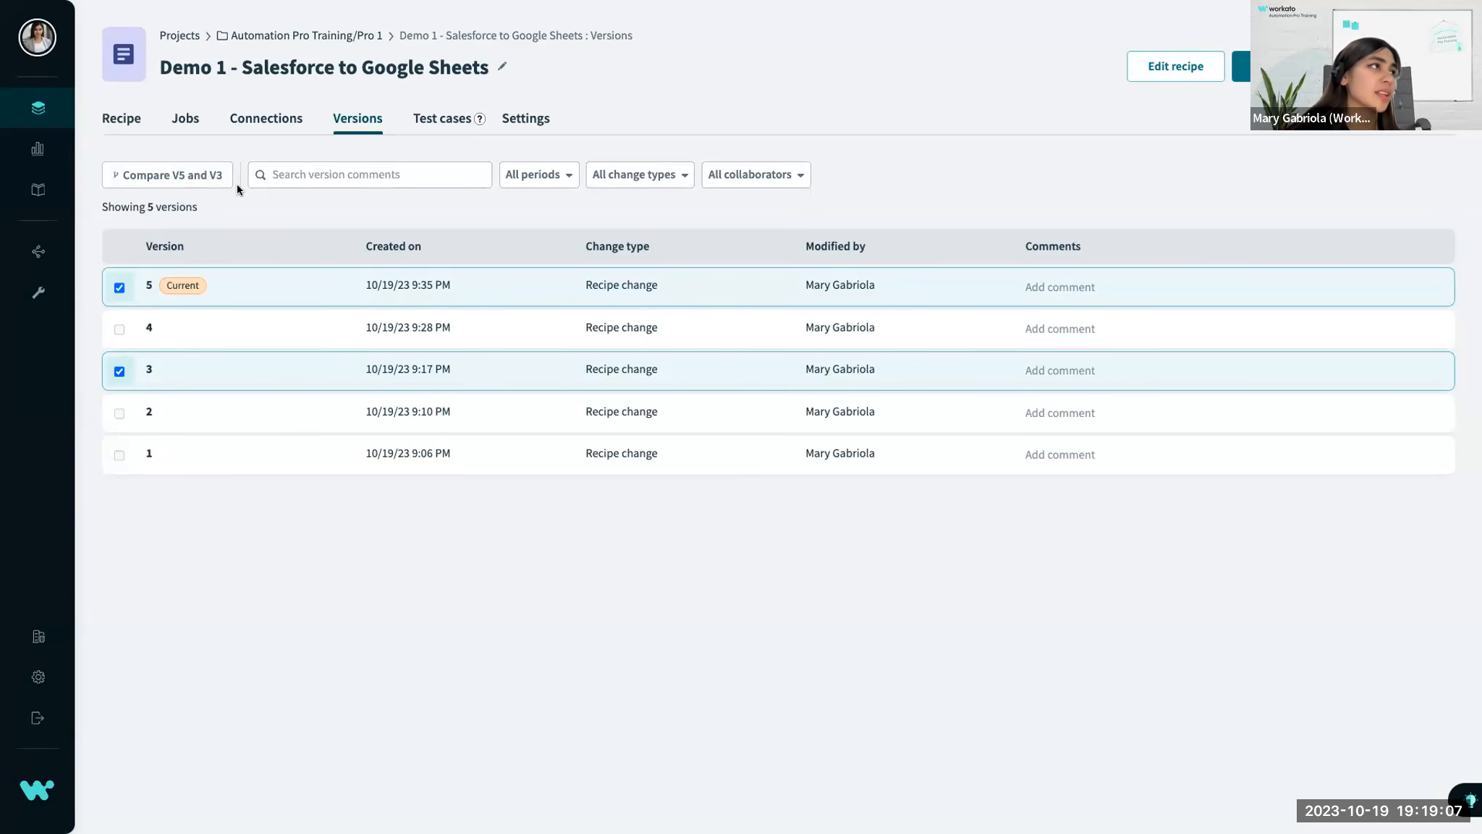
click(118, 287)
click(119, 370)
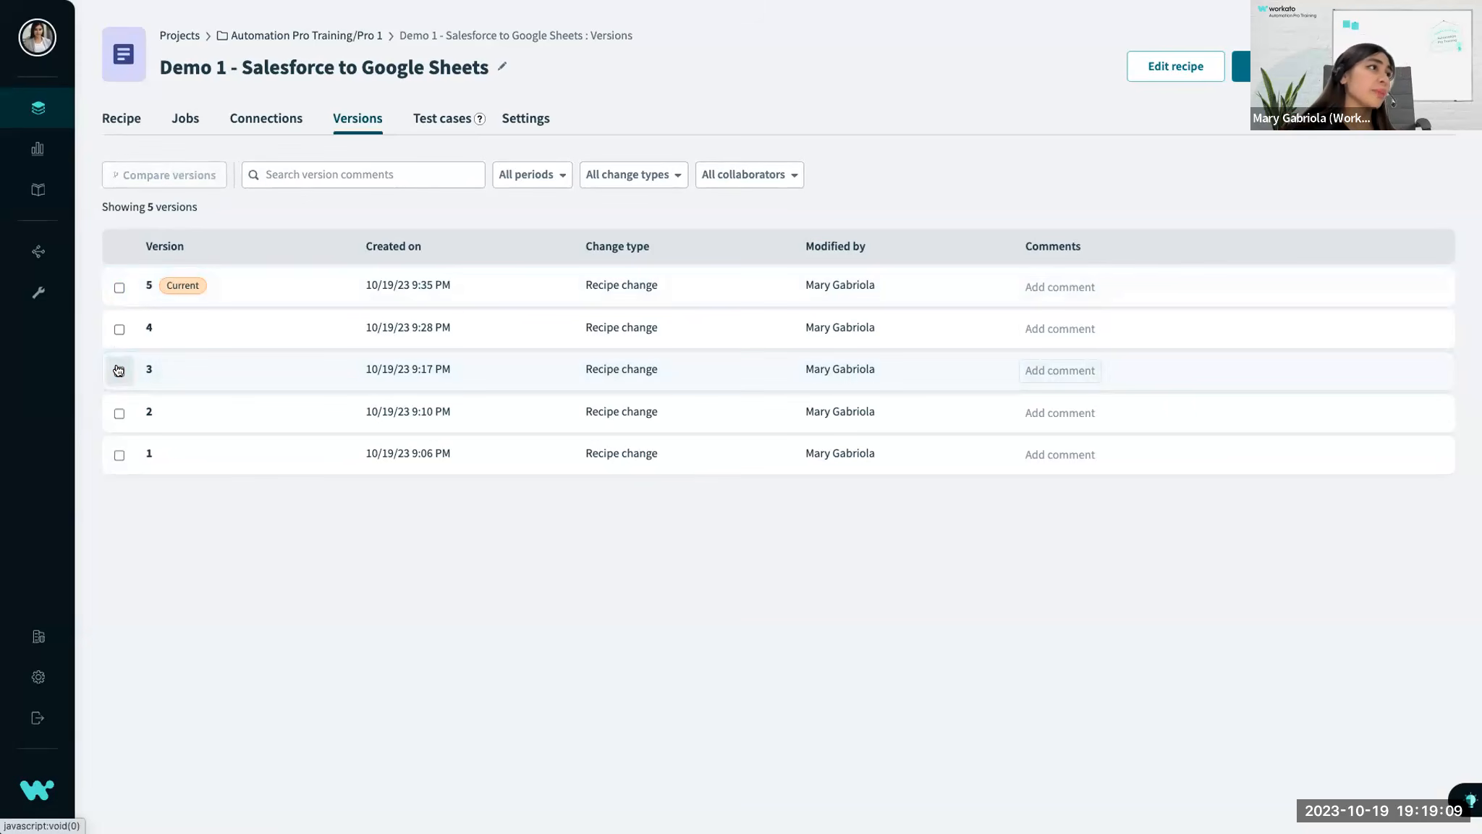
Open version 3 of the recipe and restore it as the current version.
click(515, 379)
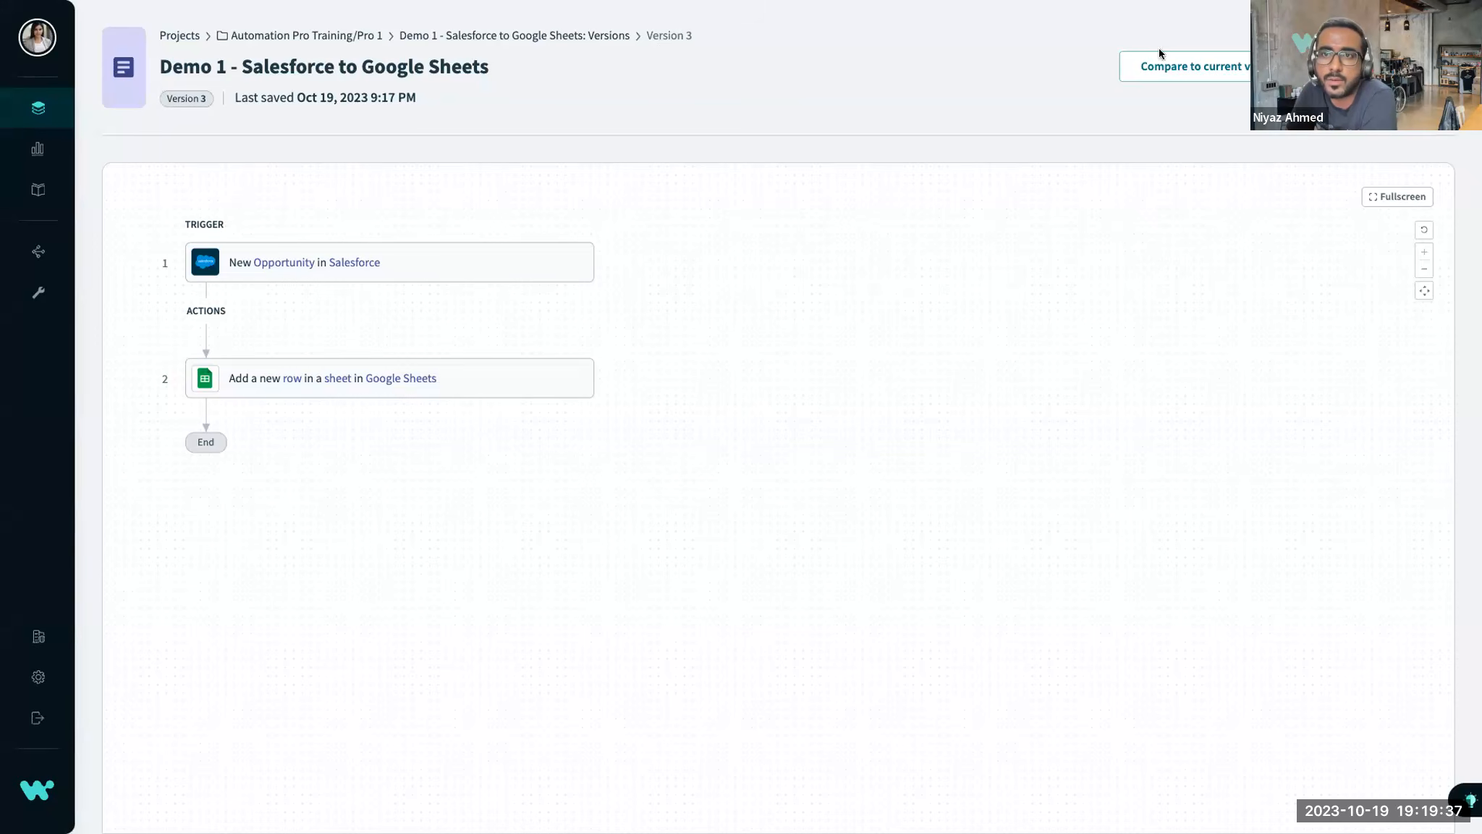
click(1375, 67)
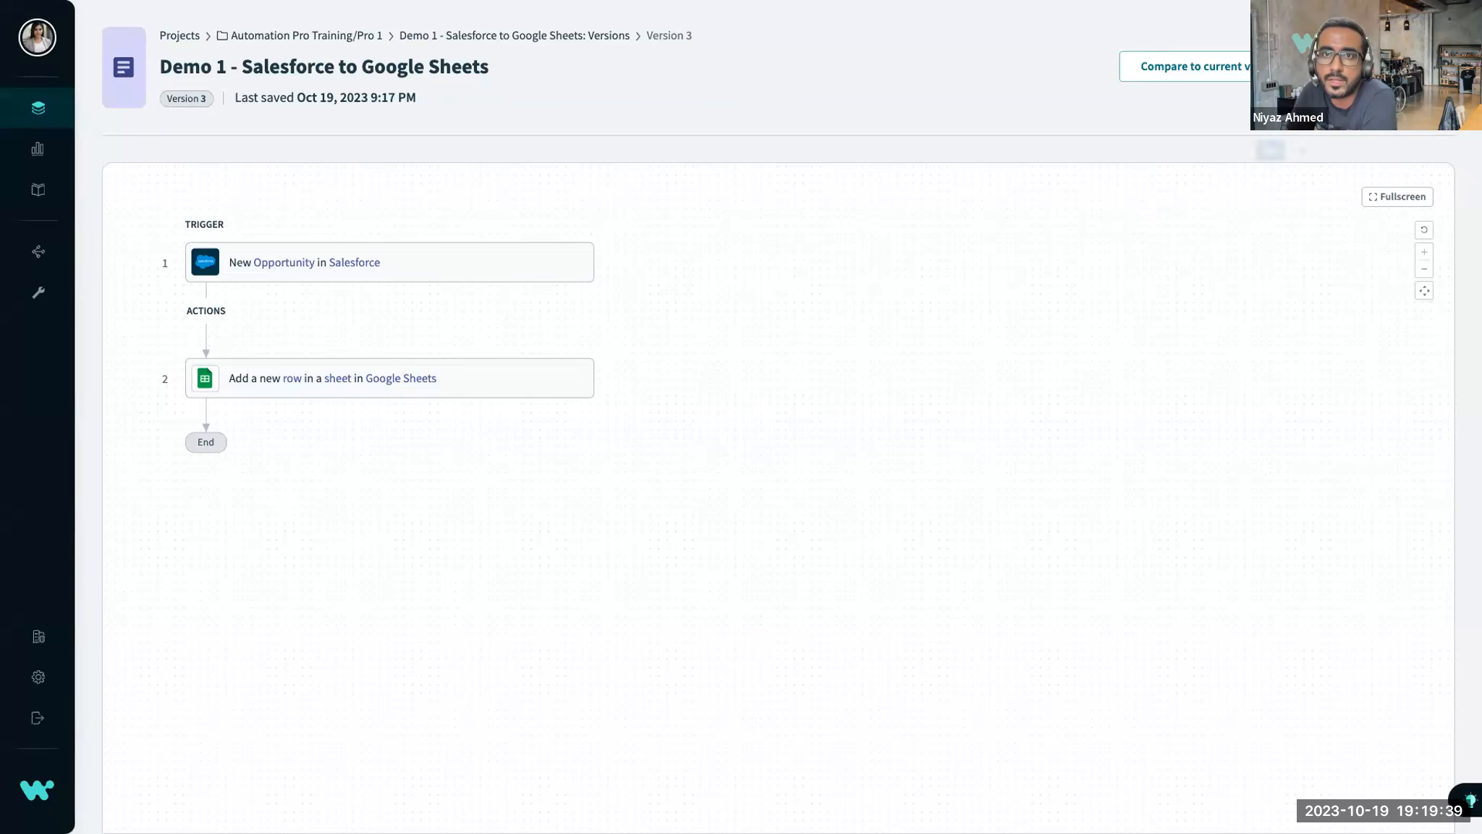
click(1271, 153)
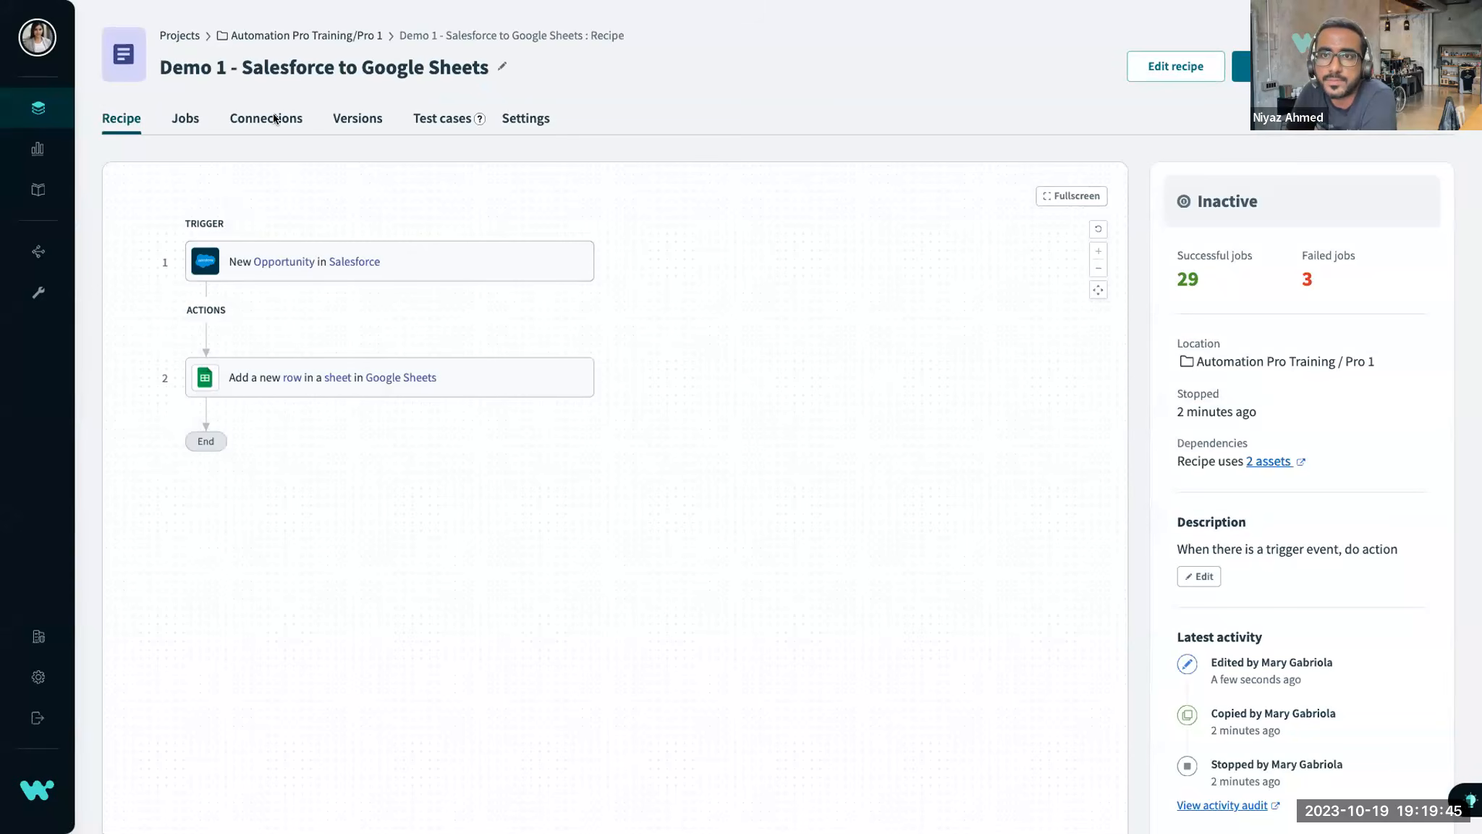
Look through the Demo 1 recipe's list of jobs and bring up its version history.
click(274, 118)
click(183, 131)
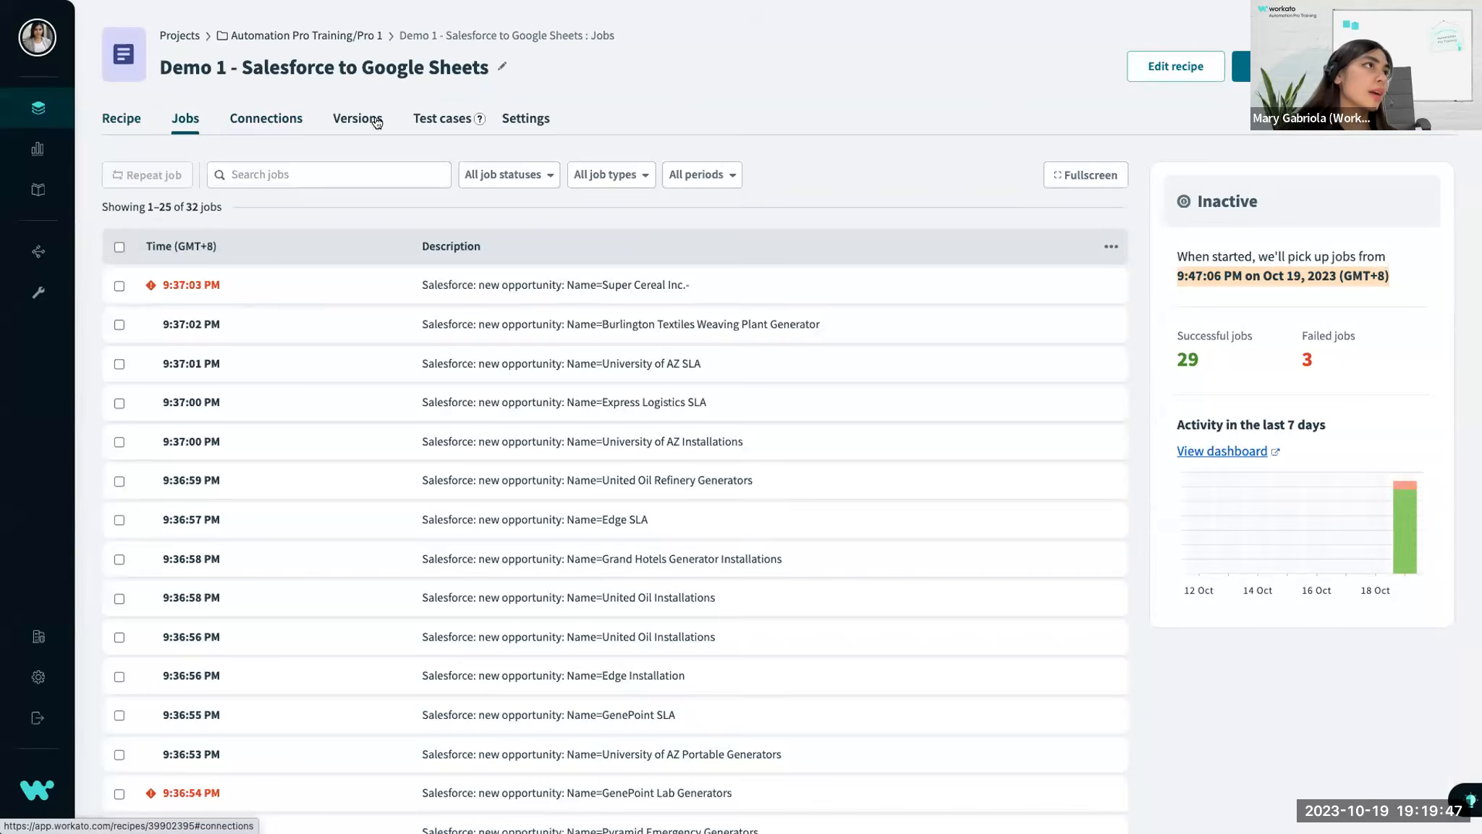
click(375, 121)
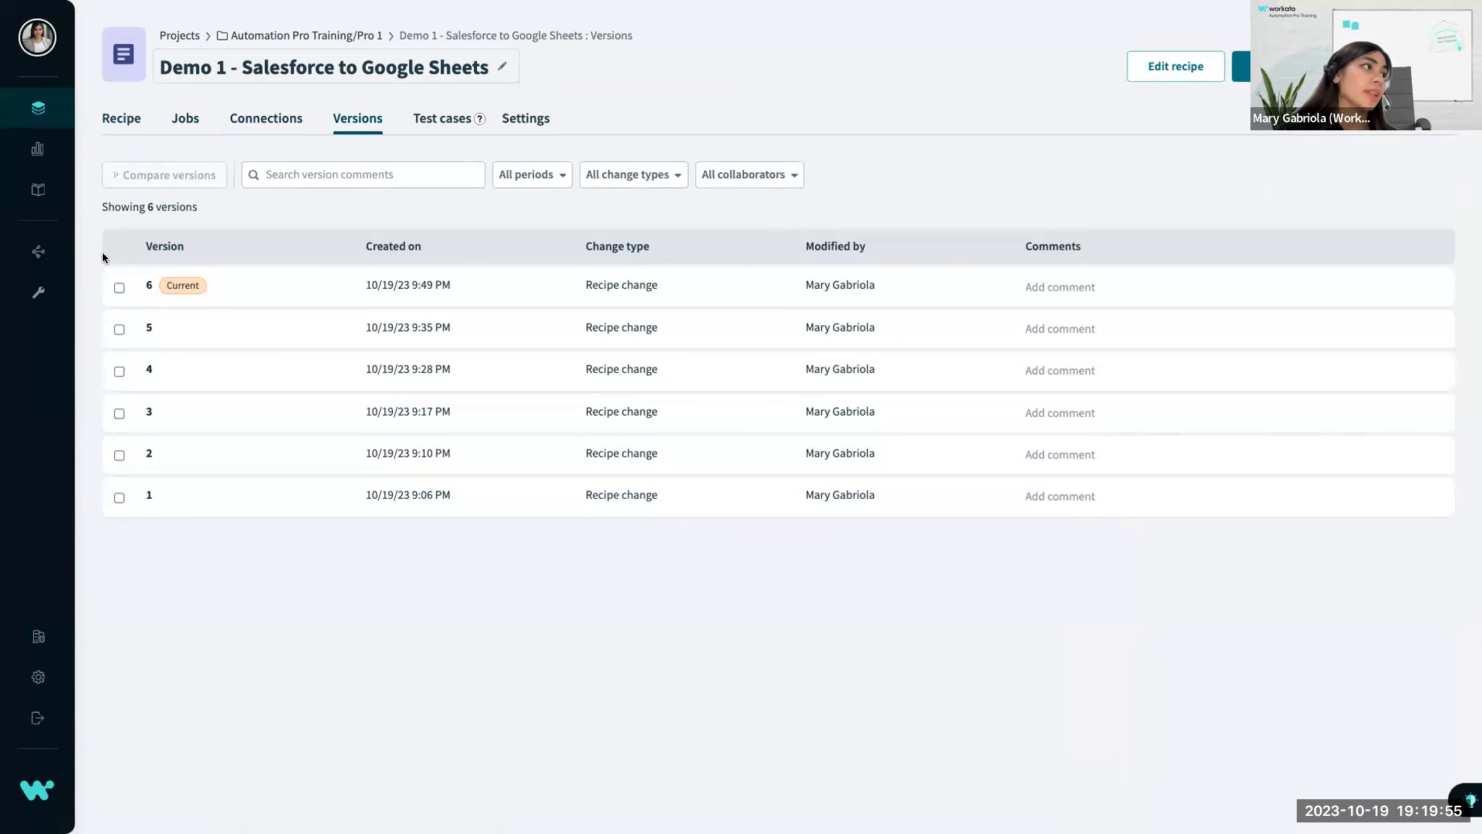
Select version 3 in the history, open its detail page and restore that version again.
click(119, 413)
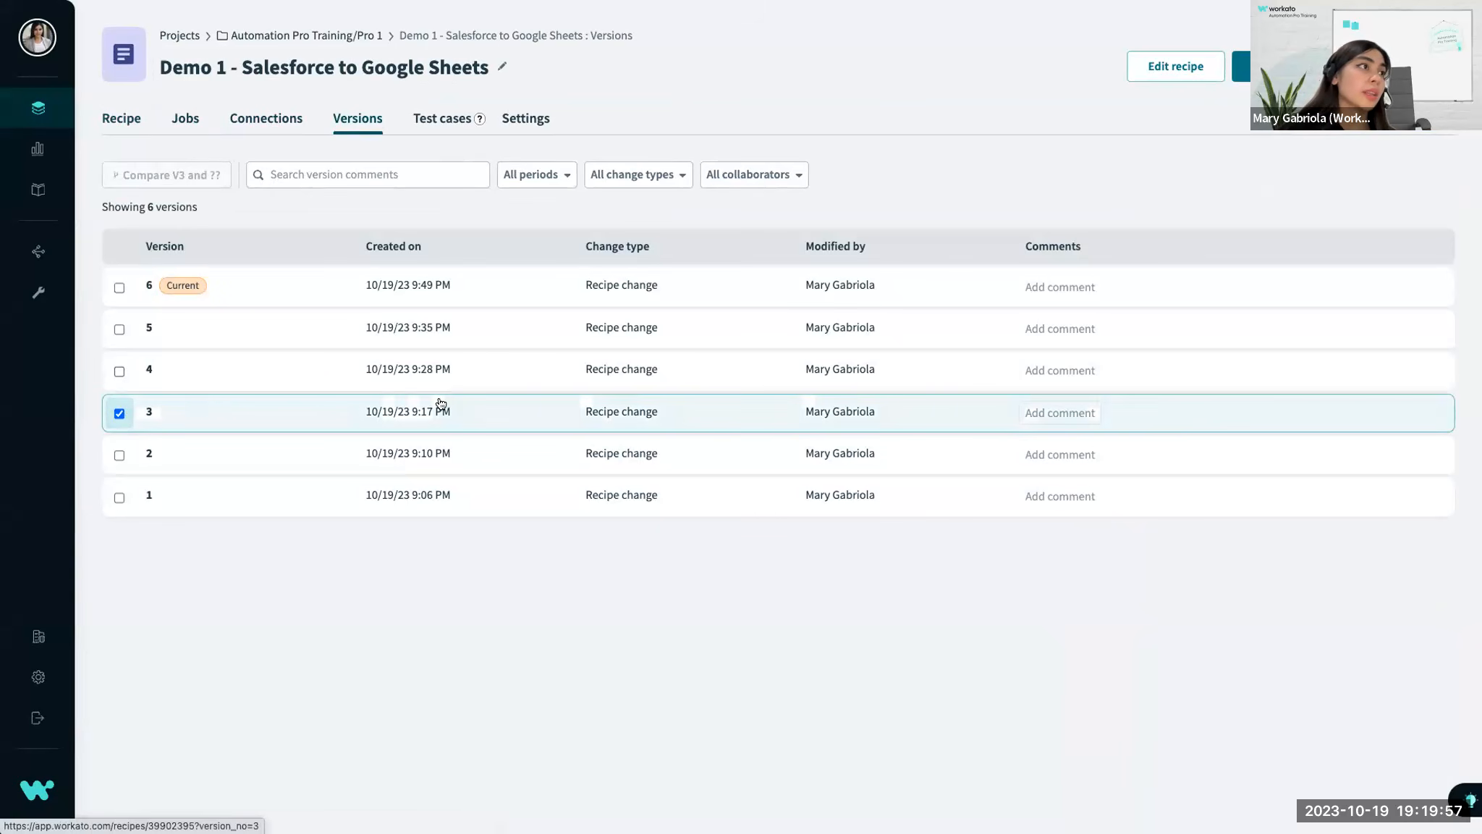
click(246, 413)
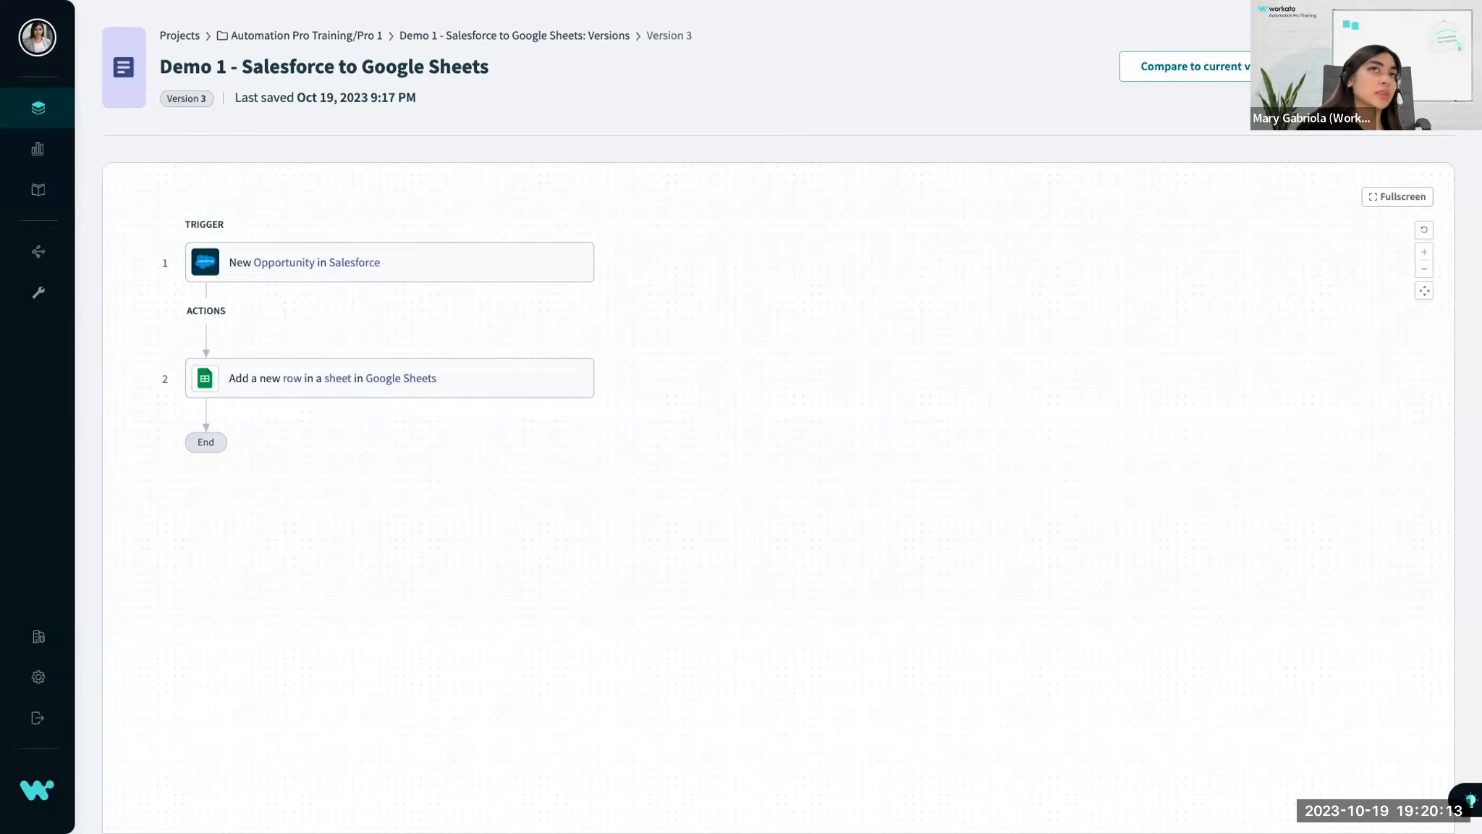
click(1382, 66)
click(1269, 151)
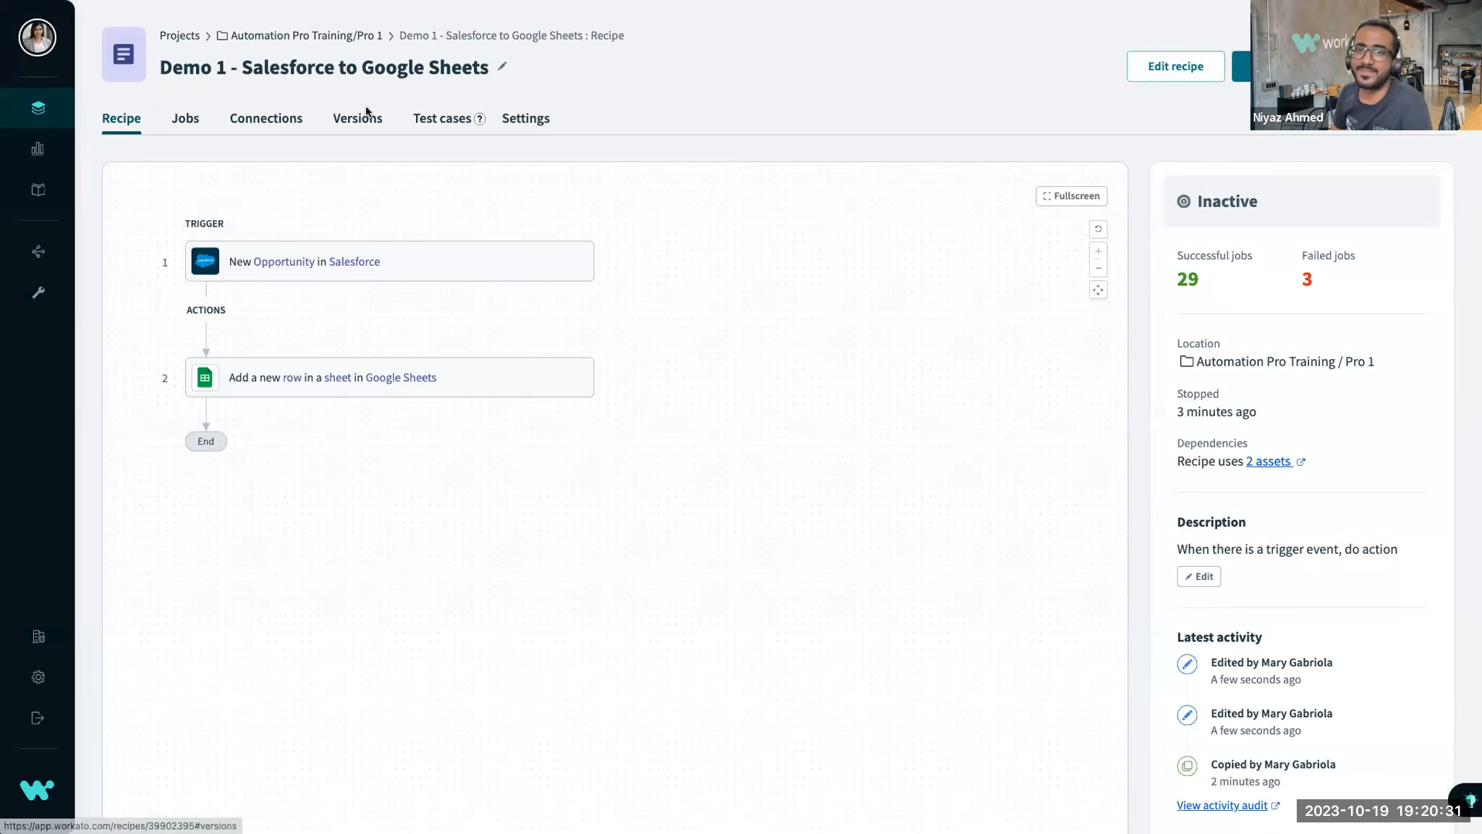
Check the recipe's version history, go back to the Pro 1 folder and switch to the Q & A slide.
click(335, 118)
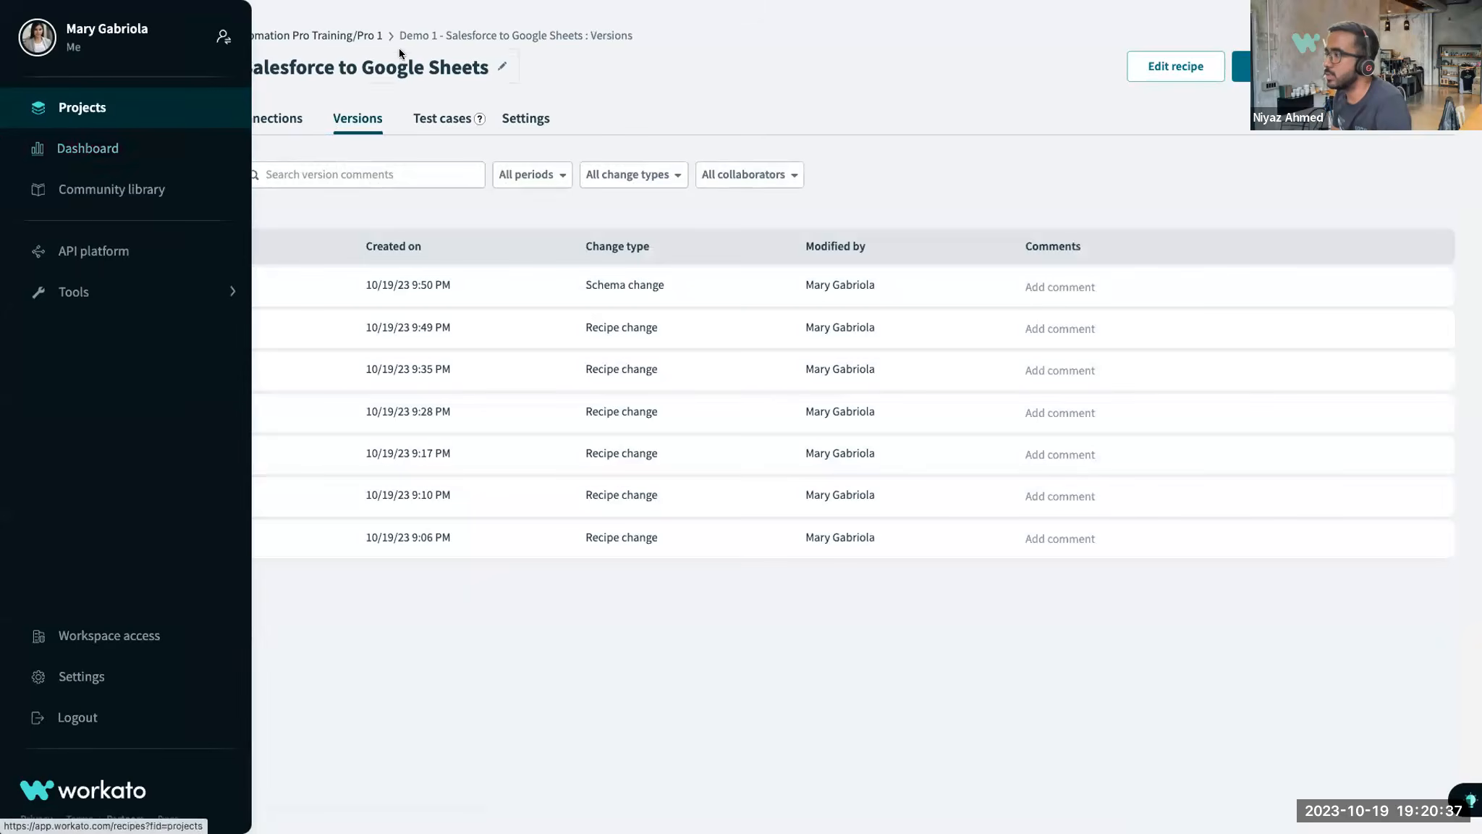
click(351, 35)
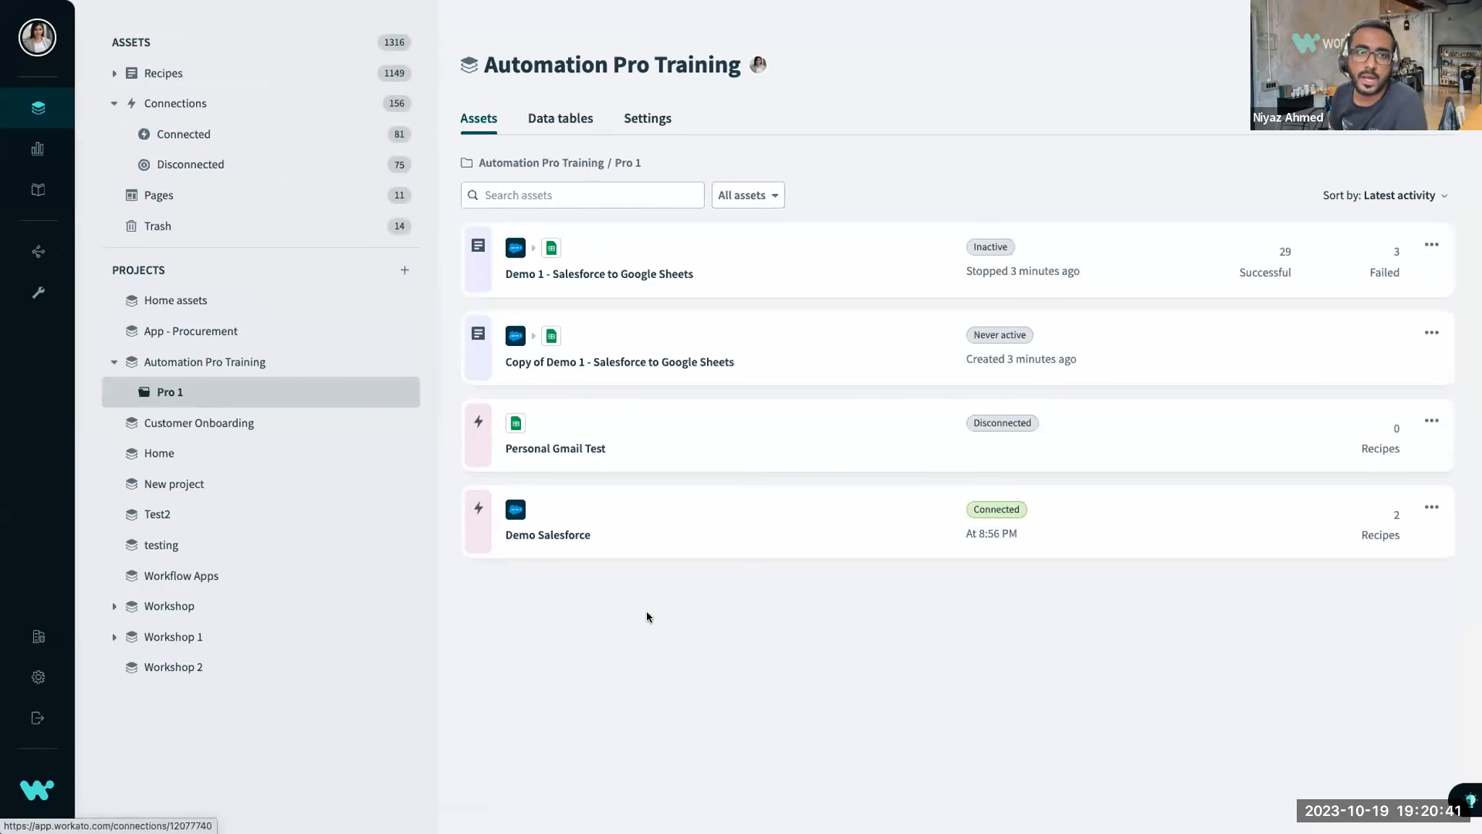
key(ctrl+Left)
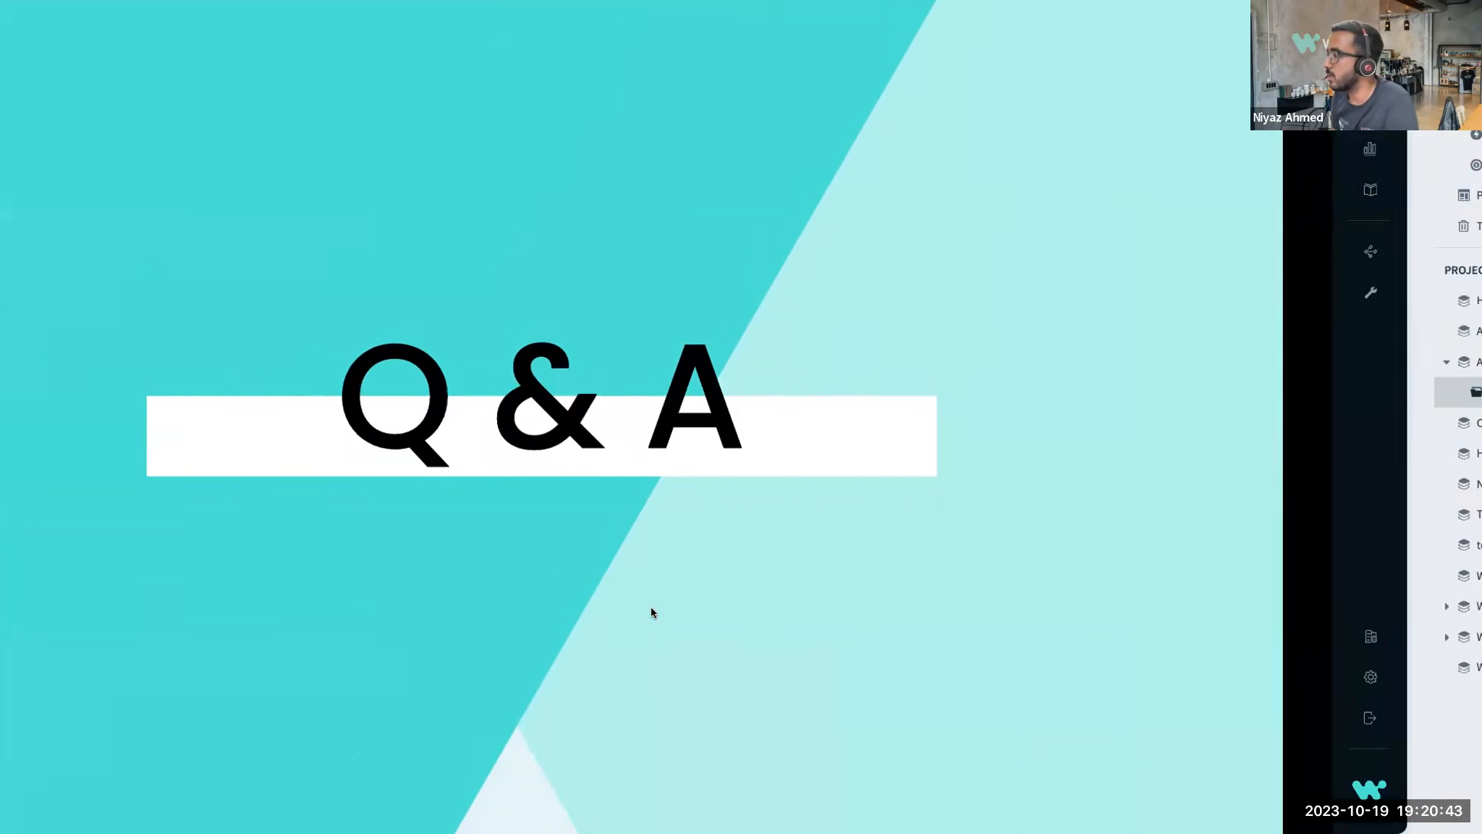